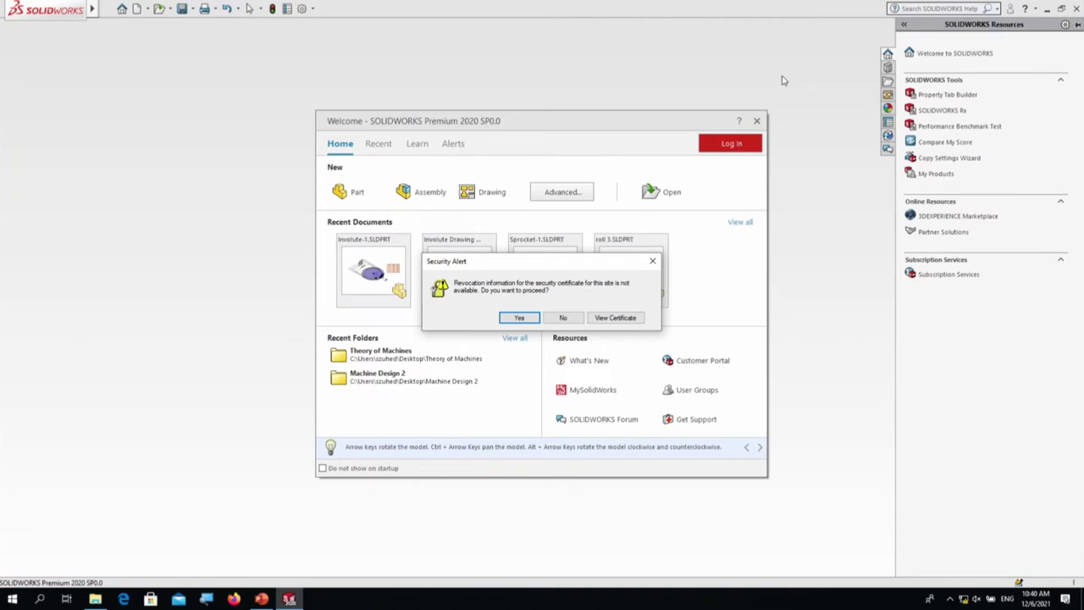
# Step: Dismiss the security alert, create a new part and start a sketch on the Top Plane
pyautogui.click(652, 261)
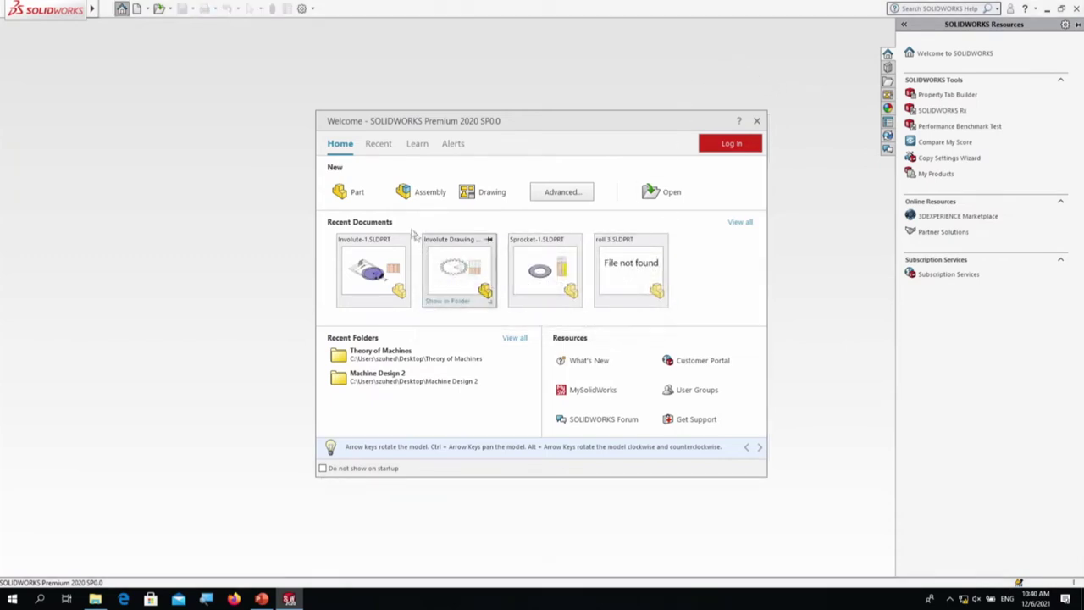
pyautogui.click(354, 193)
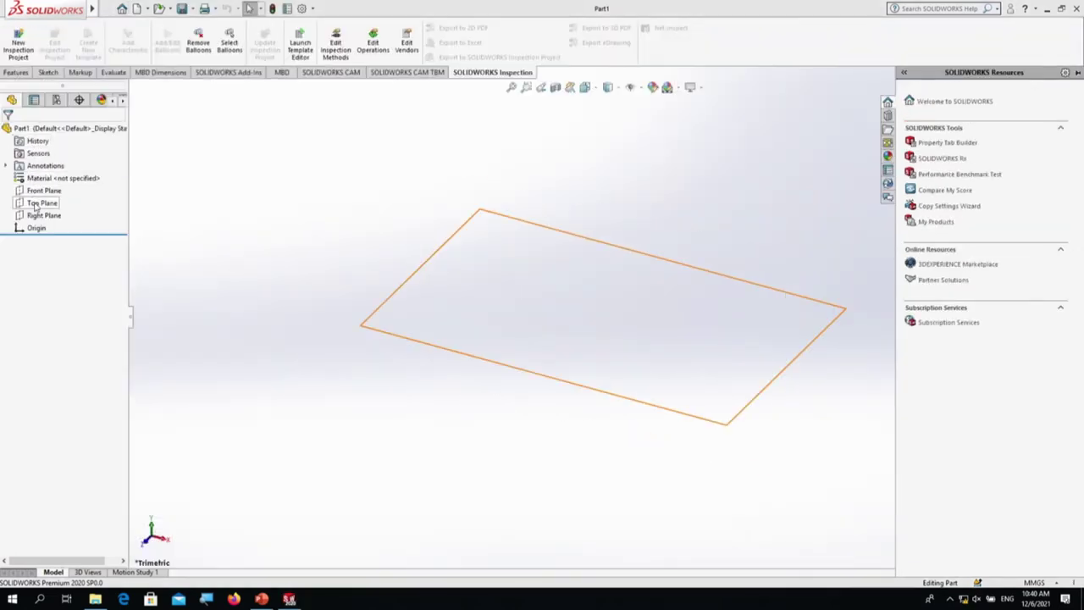
pyautogui.click(35, 207)
pyautogui.click(37, 187)
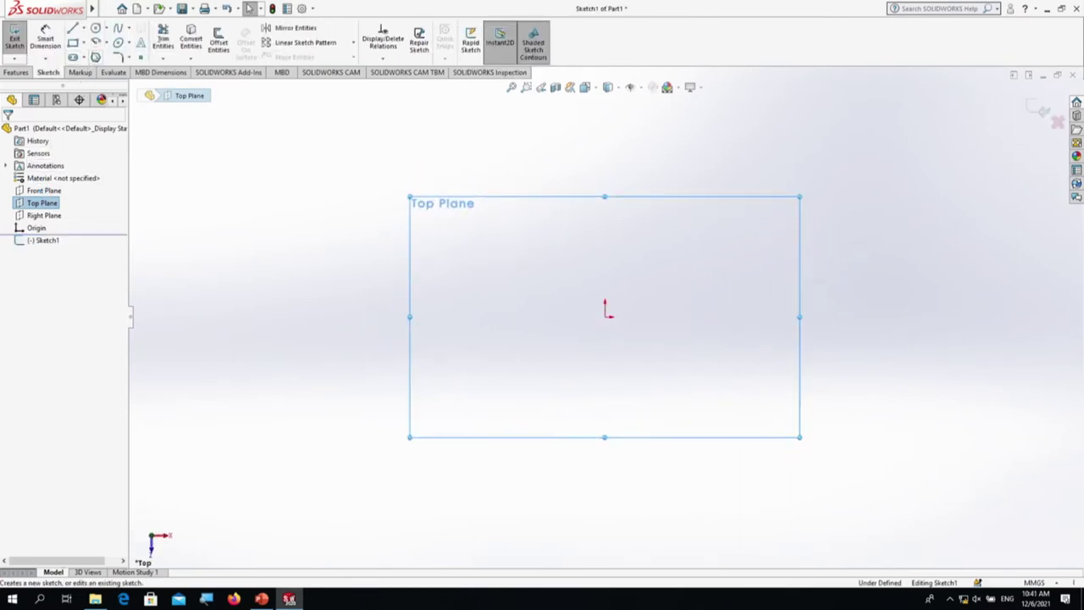
# Step: Sketch a circle about 89 mm in diameter centred on the origin
pyautogui.click(97, 29)
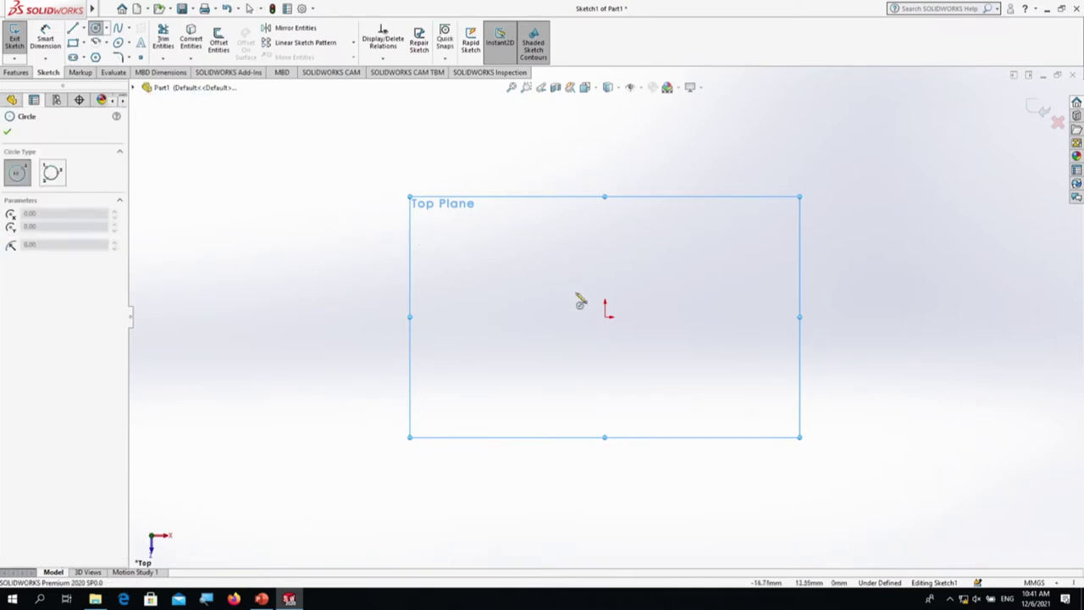
pyautogui.click(607, 319)
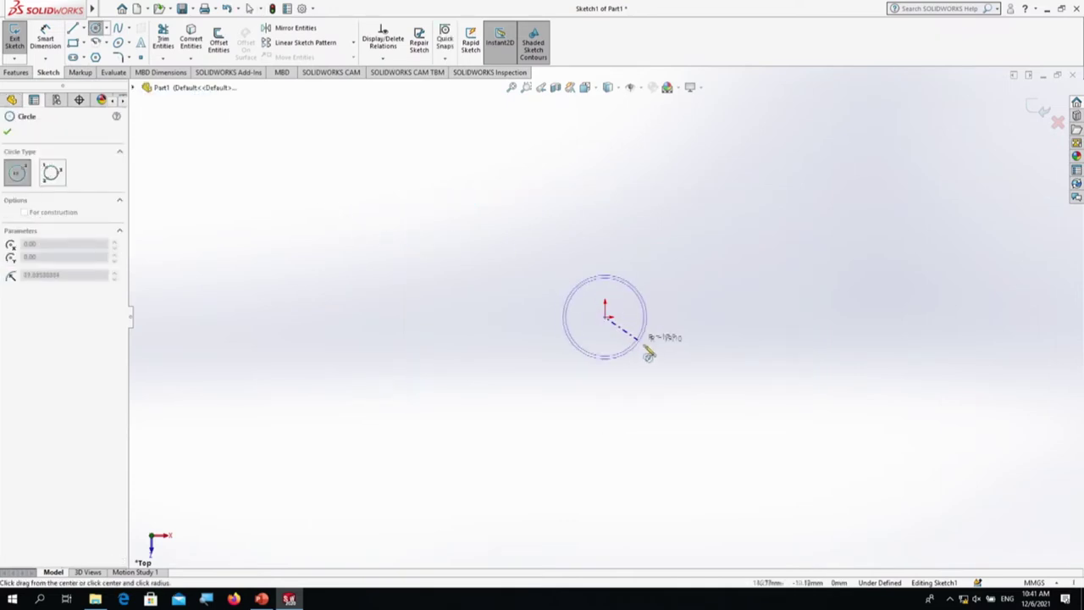
pyautogui.click(678, 382)
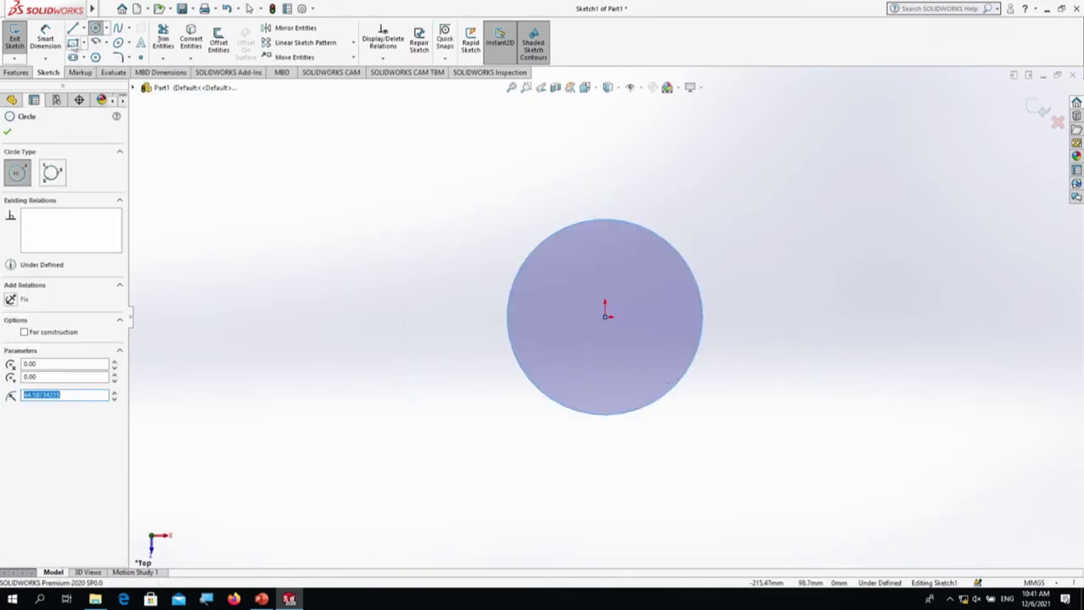
# Step: Dimension the circle's diameter and set it to 100 mm
pyautogui.click(46, 41)
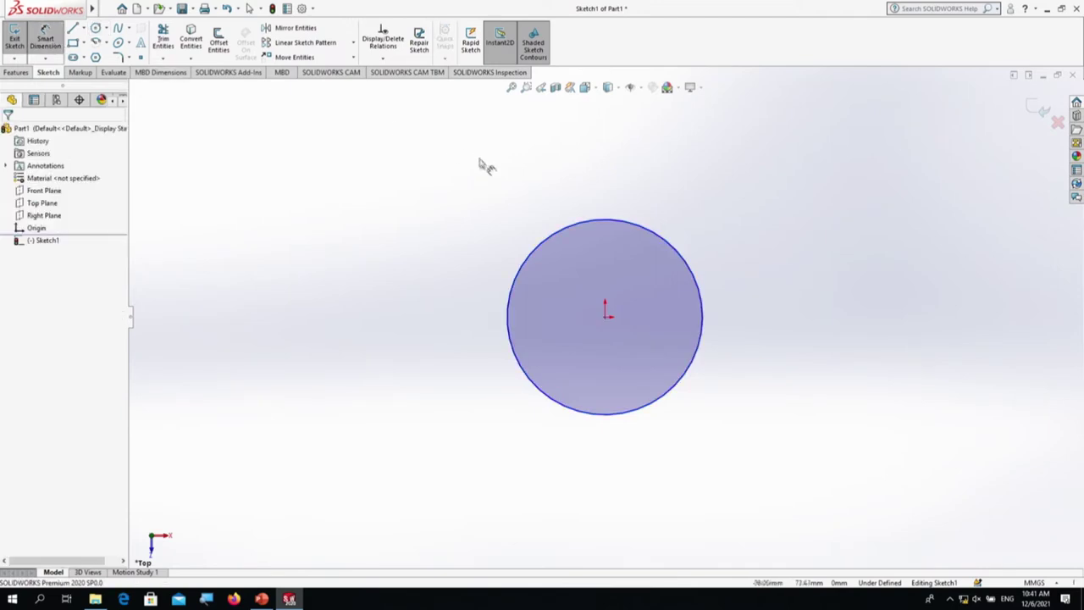
pyautogui.click(700, 280)
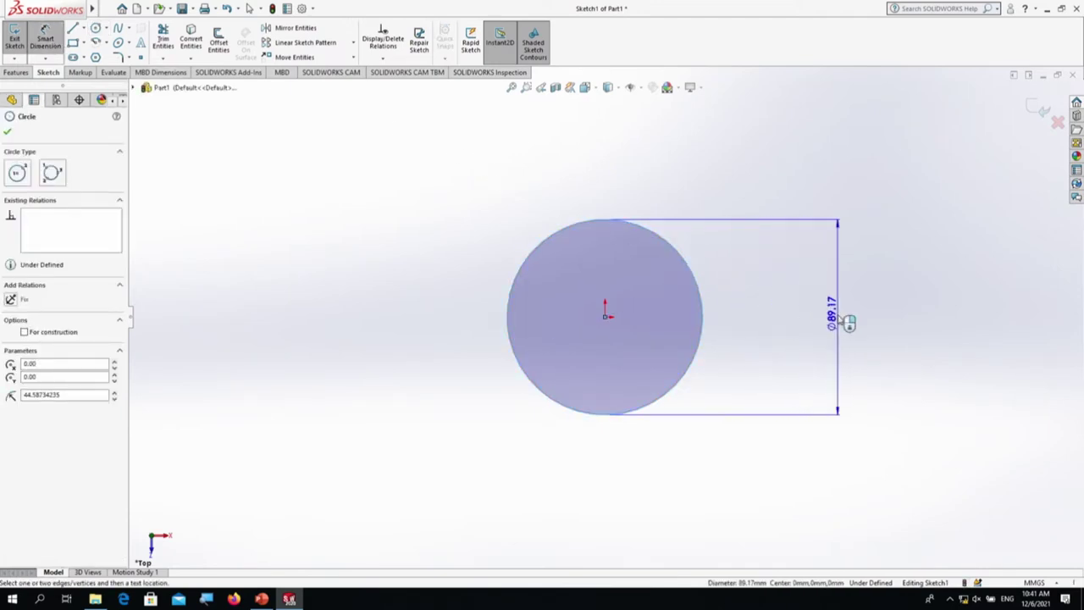
pyautogui.click(844, 319)
pyautogui.write('100')
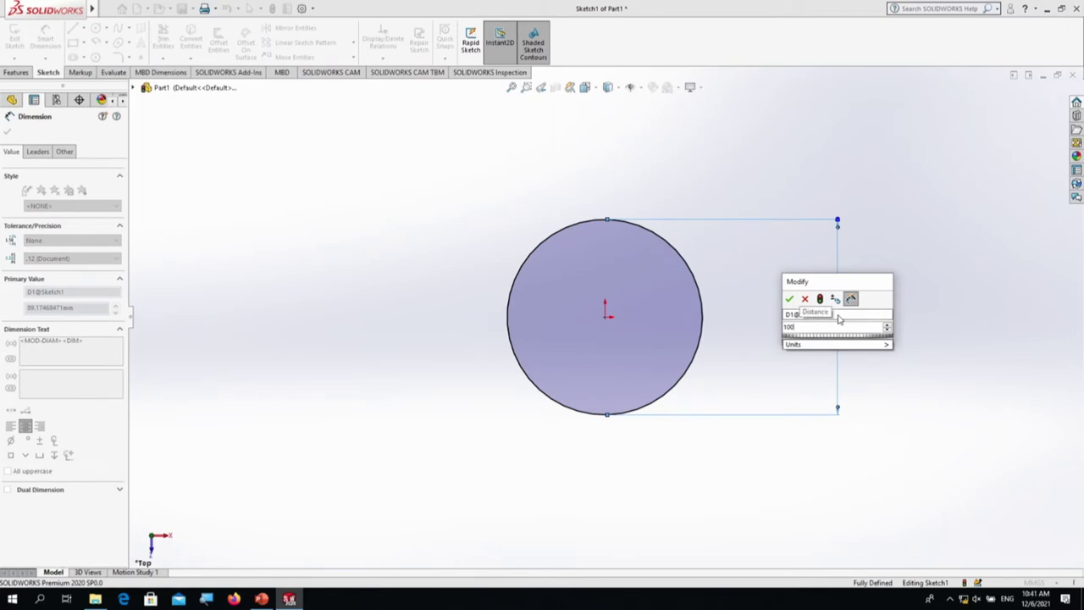
pyautogui.press('Return')
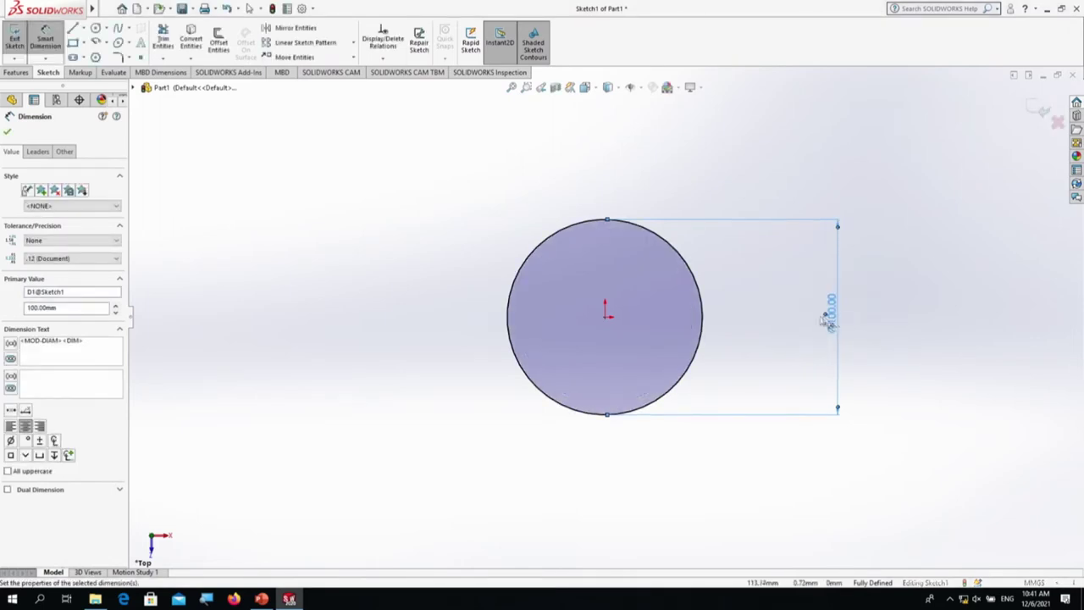
pyautogui.press('z')
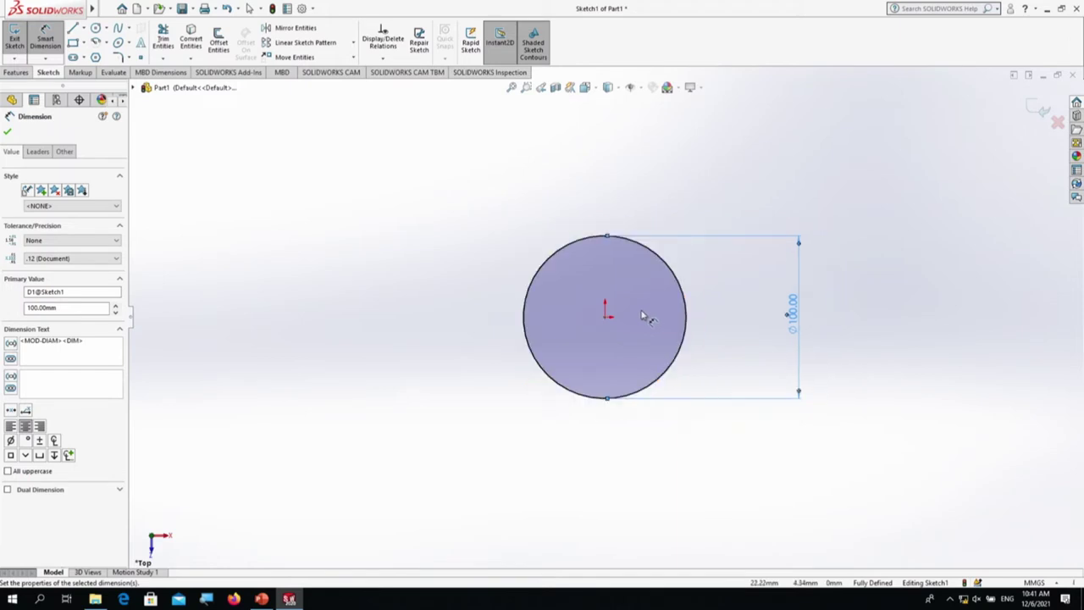
# Step: Sketch a vertical line about 90 mm long from the origin up past the circle's upper edge
pyautogui.scroll(-5, 644, 316)
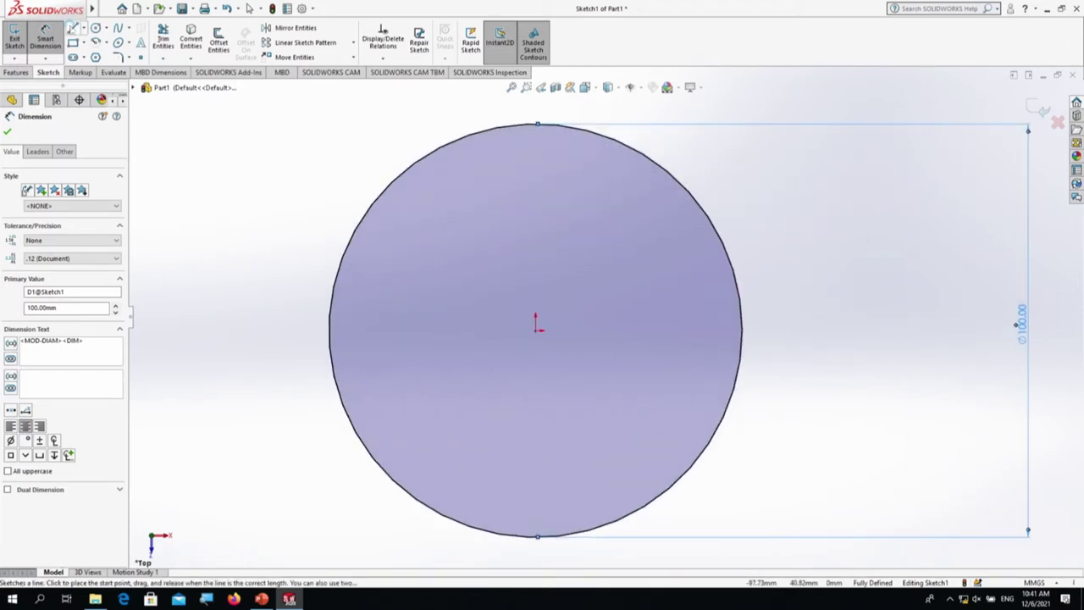
pyautogui.click(73, 28)
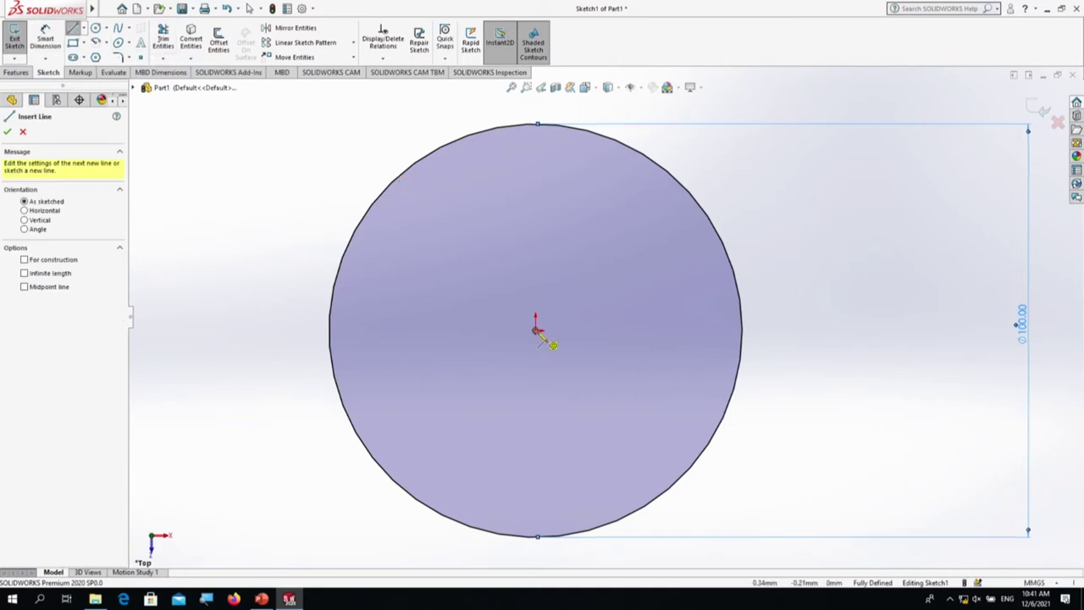
pyautogui.click(536, 330)
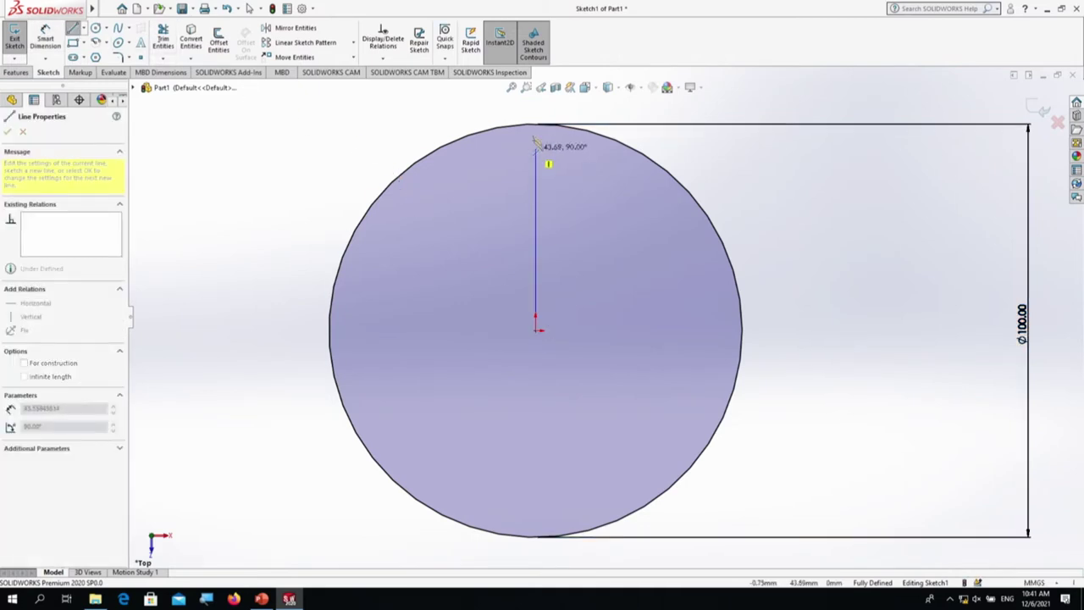
pyautogui.scroll(3, 539, 140)
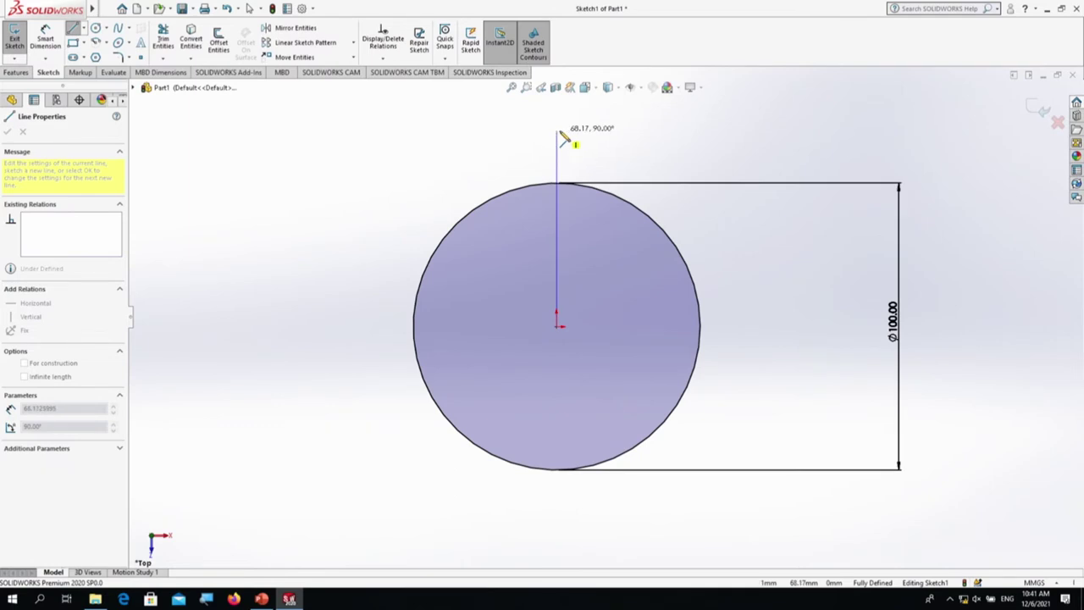
pyautogui.scroll(3, 562, 134)
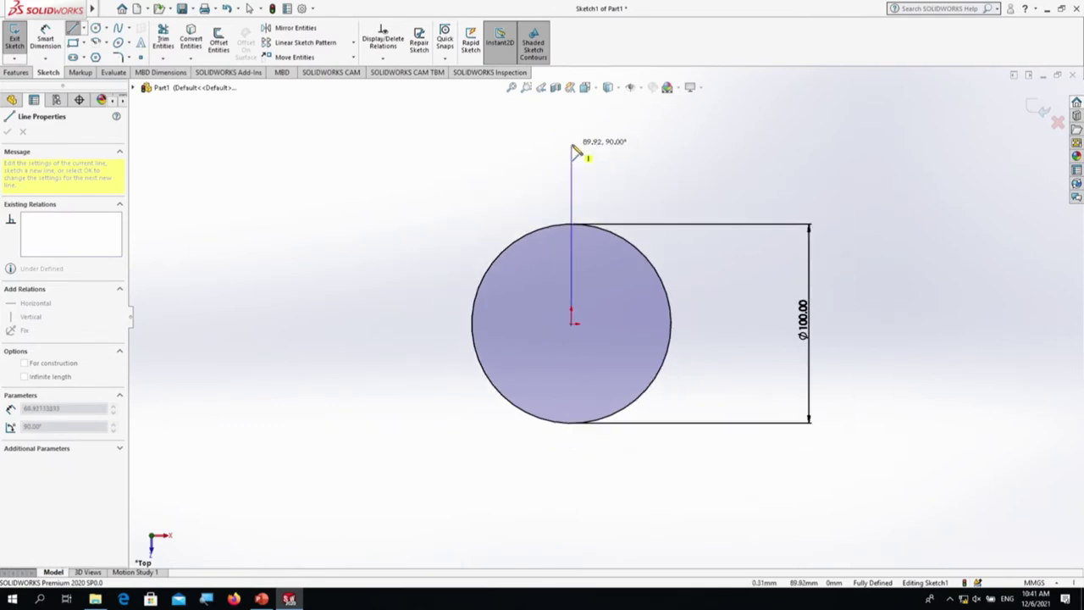
pyautogui.click(573, 145)
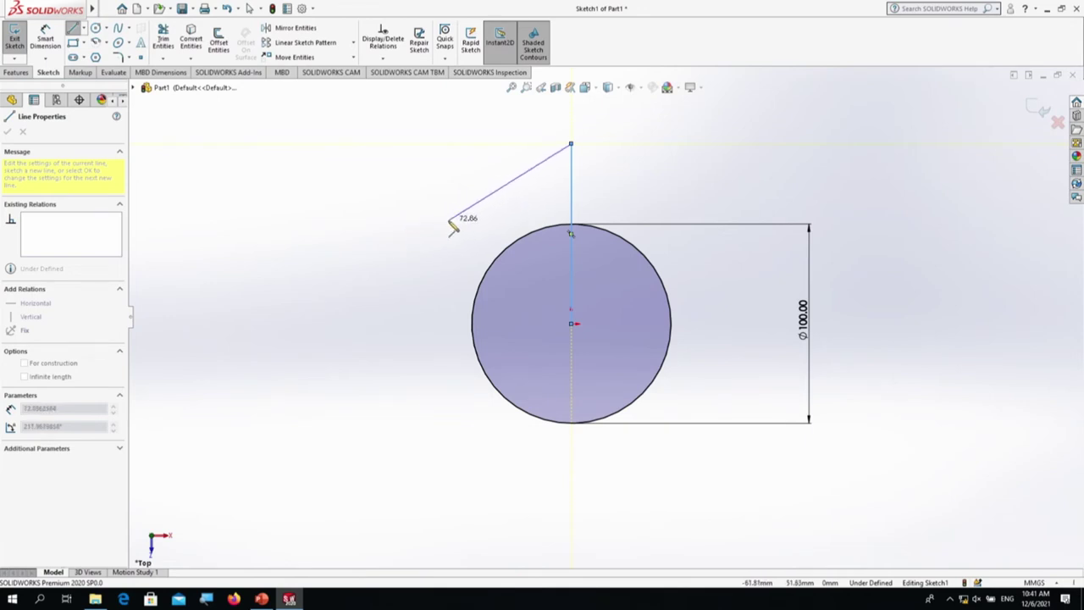
pyautogui.press('Escape')
# Step: Convert the vertical line from the origin to construction geometry
pyautogui.click(571, 201)
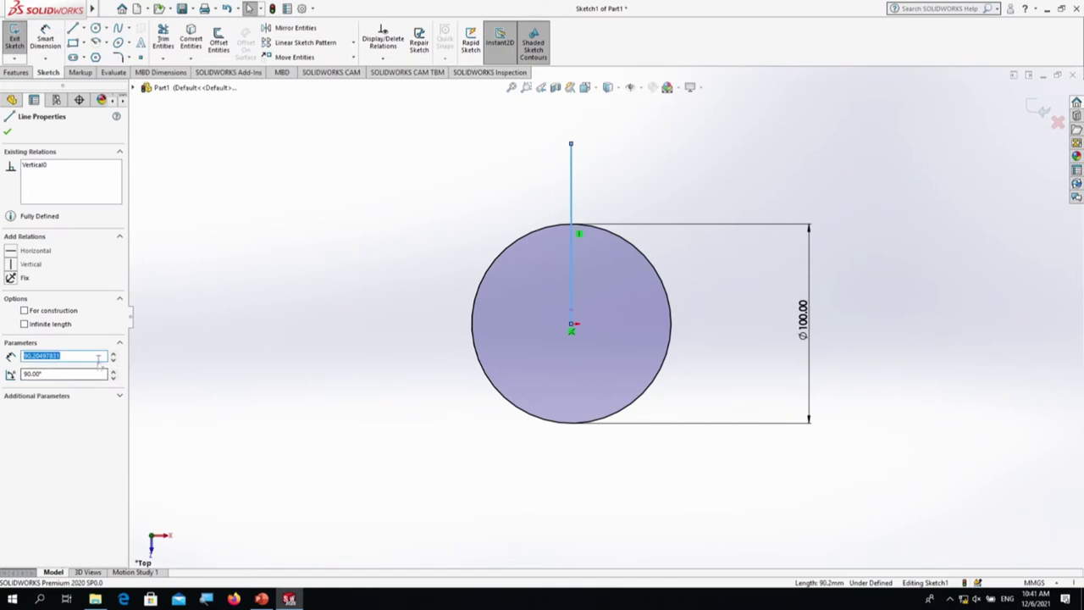
pyautogui.click(70, 316)
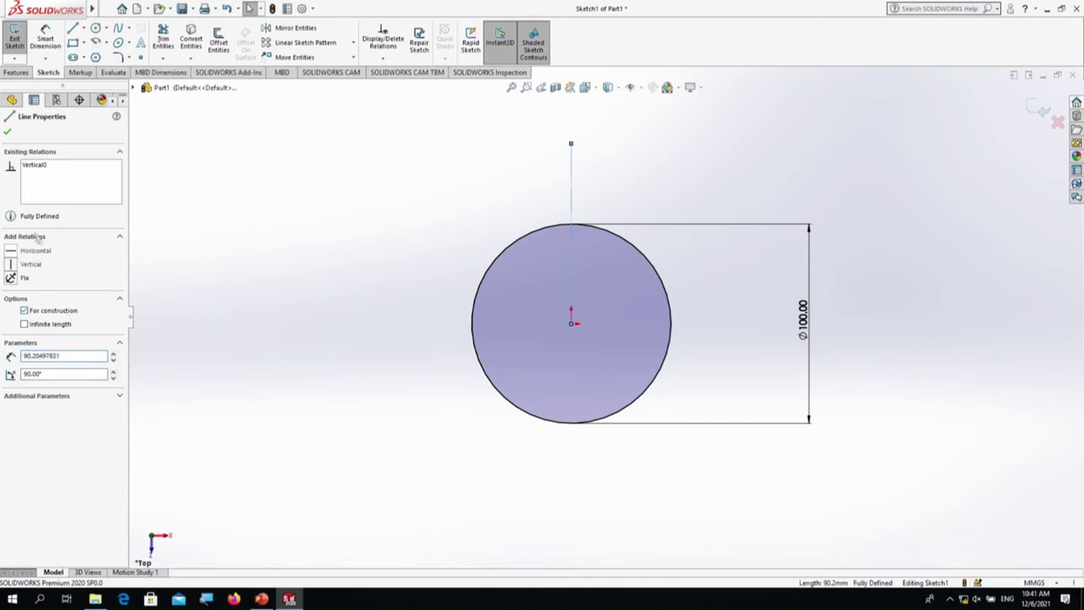
pyautogui.click(8, 134)
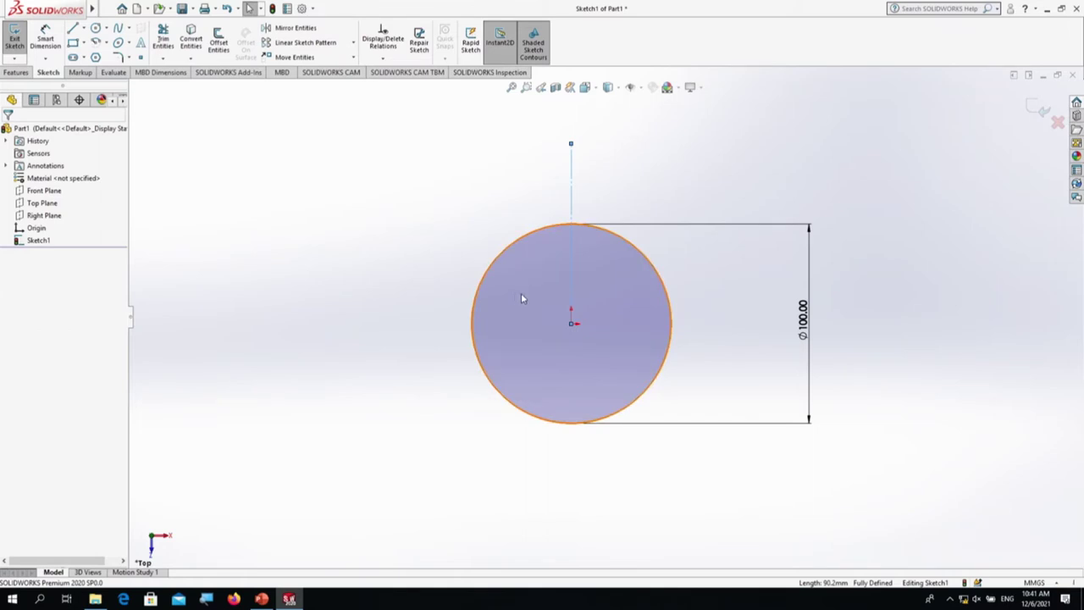
# Step: Start a circular sketch pattern with the vertical construction line as the entity to pattern
pyautogui.scroll(1, 571, 302)
pyautogui.scroll(-1, 569, 302)
pyautogui.scroll(-2, 569, 302)
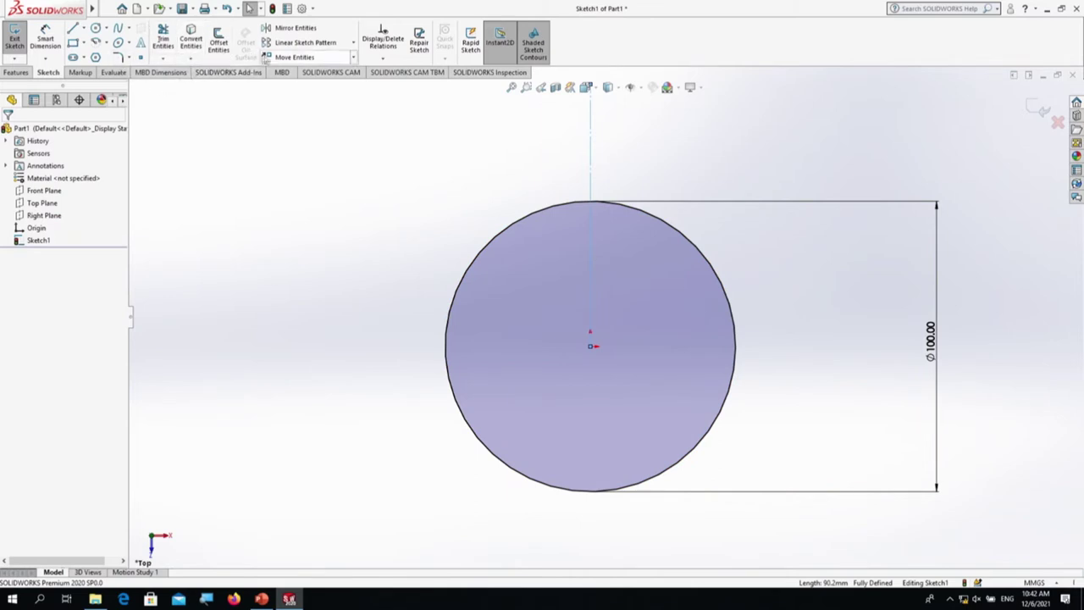
pyautogui.click(353, 42)
pyautogui.click(337, 69)
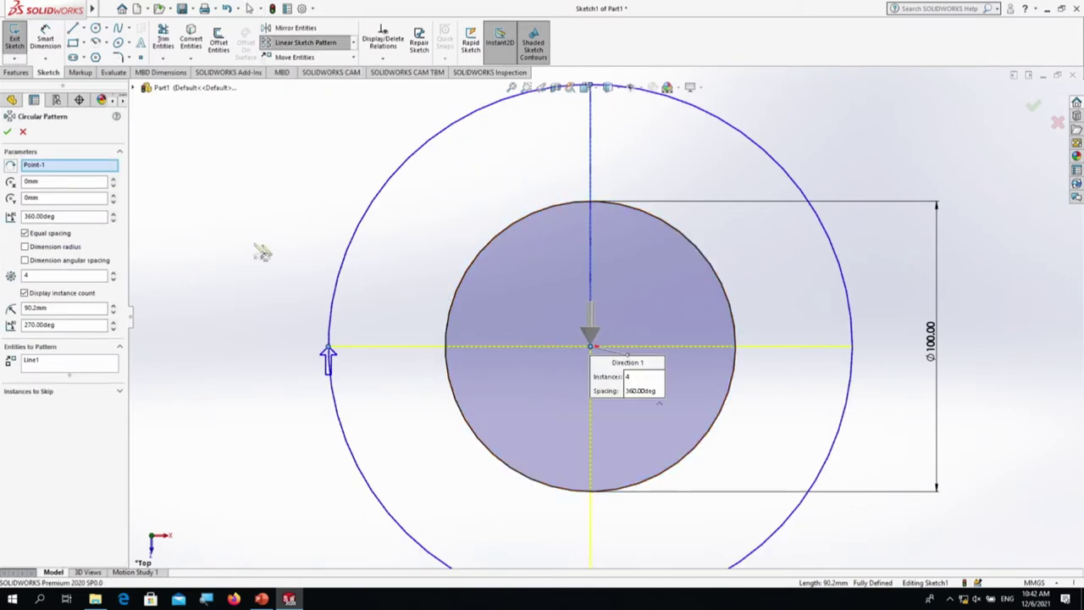
# Step: Try to replace the circular pattern's centre point with the 100 mm circle
pyautogui.click(56, 166)
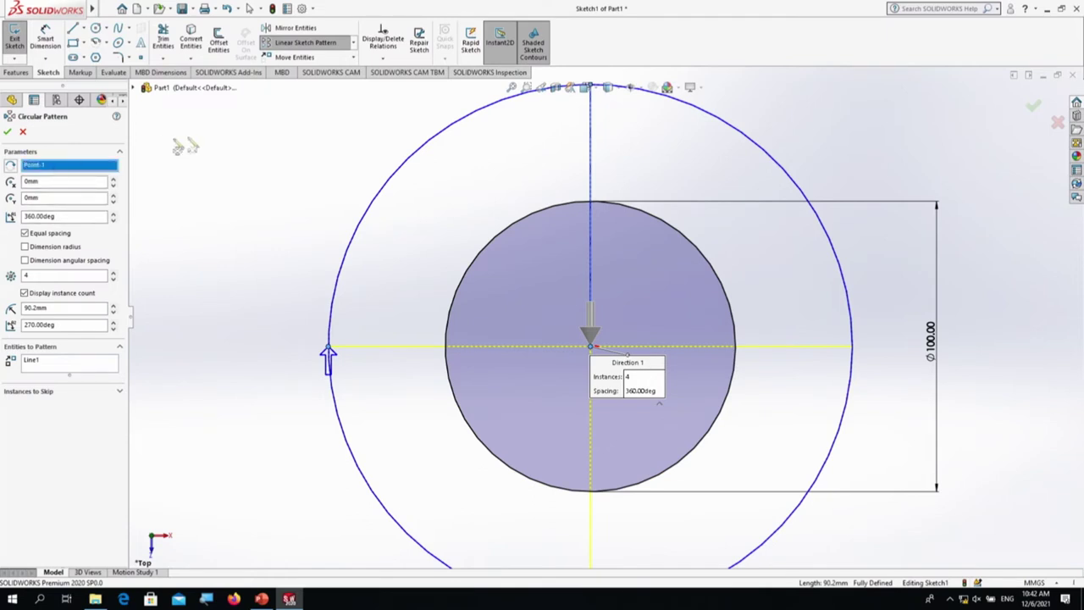
pyautogui.press('Delete')
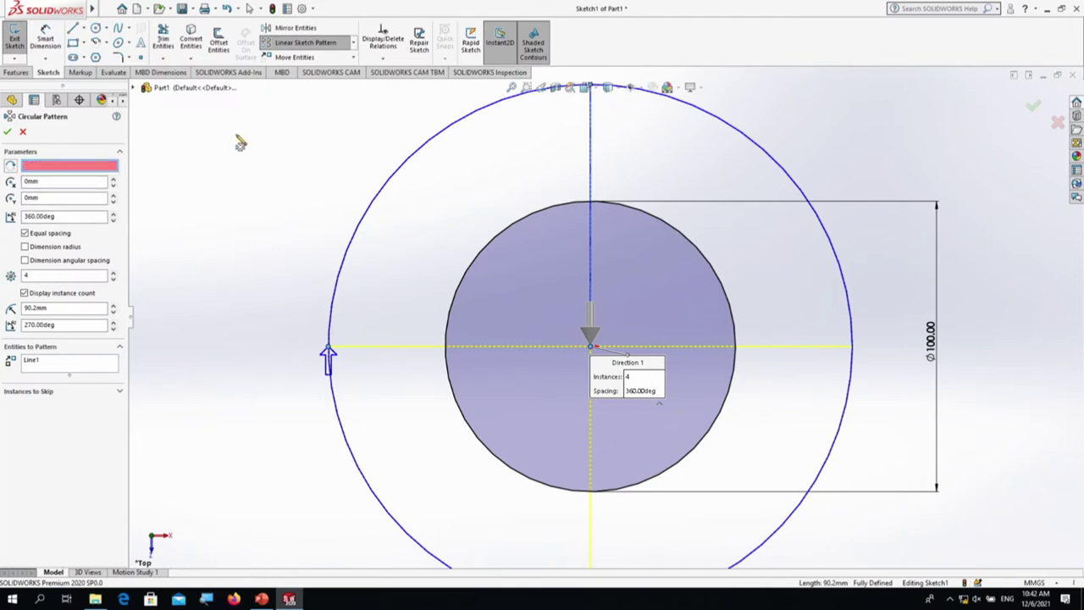
pyautogui.click(726, 400)
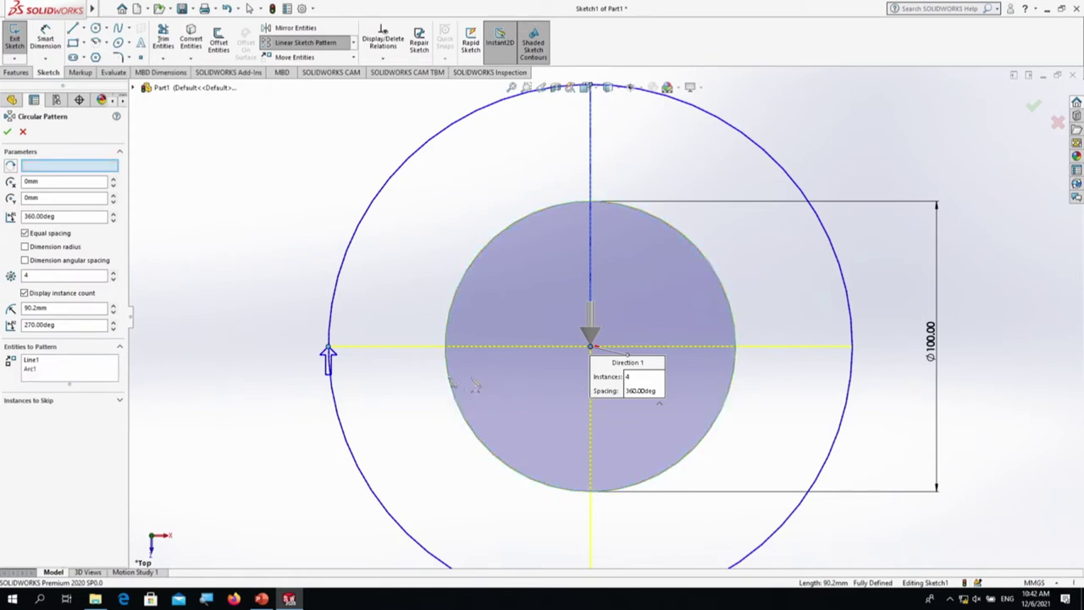
# Step: Clear the pattern's entity list and select only the vertical construction line again
pyautogui.click(44, 366)
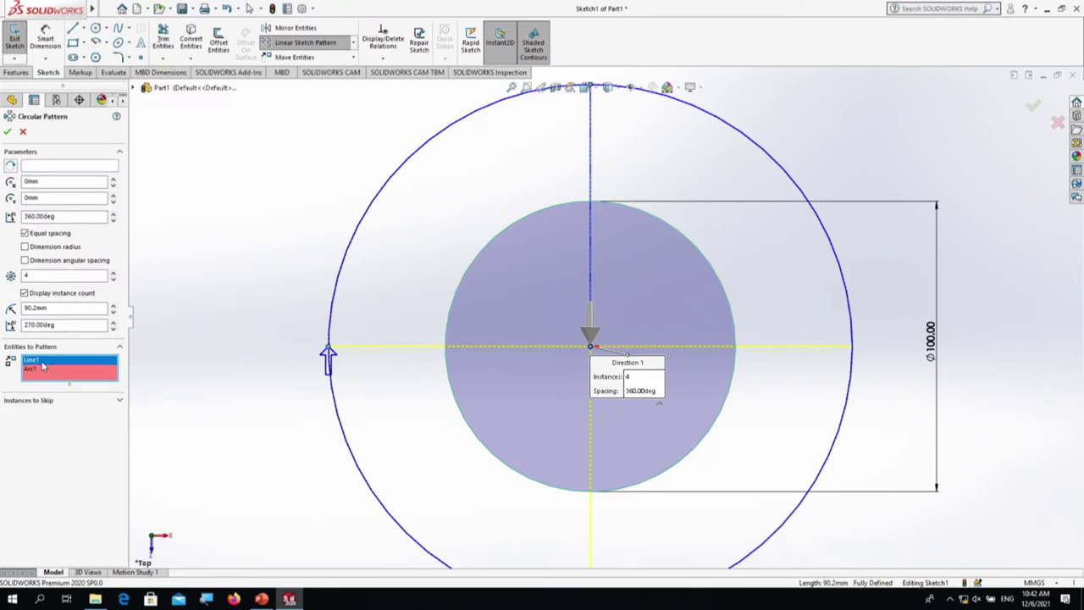
pyautogui.press('Delete')
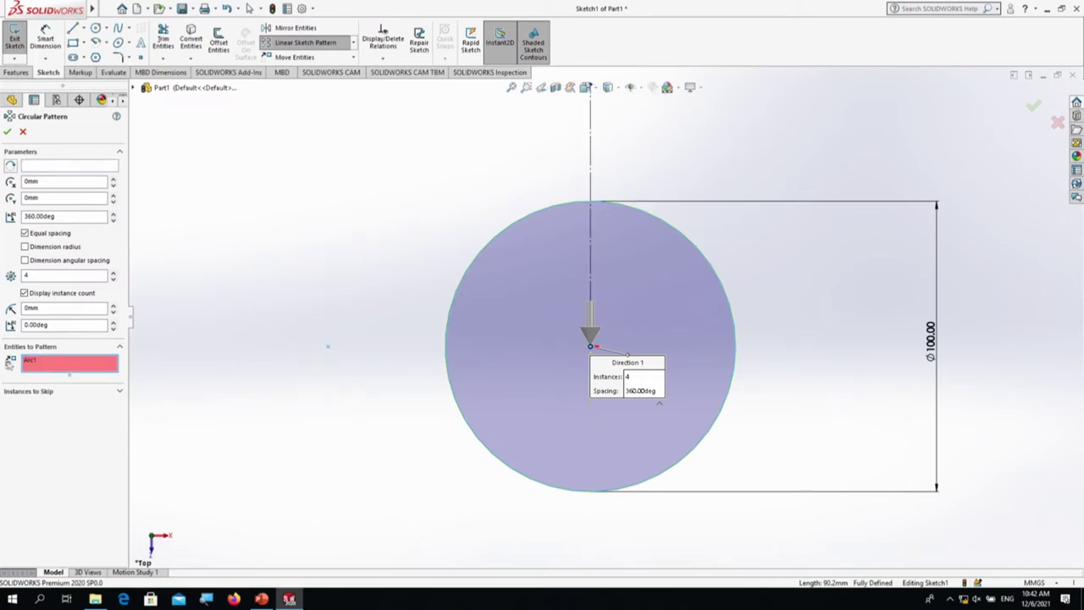
pyautogui.click(28, 362)
pyautogui.press('Delete')
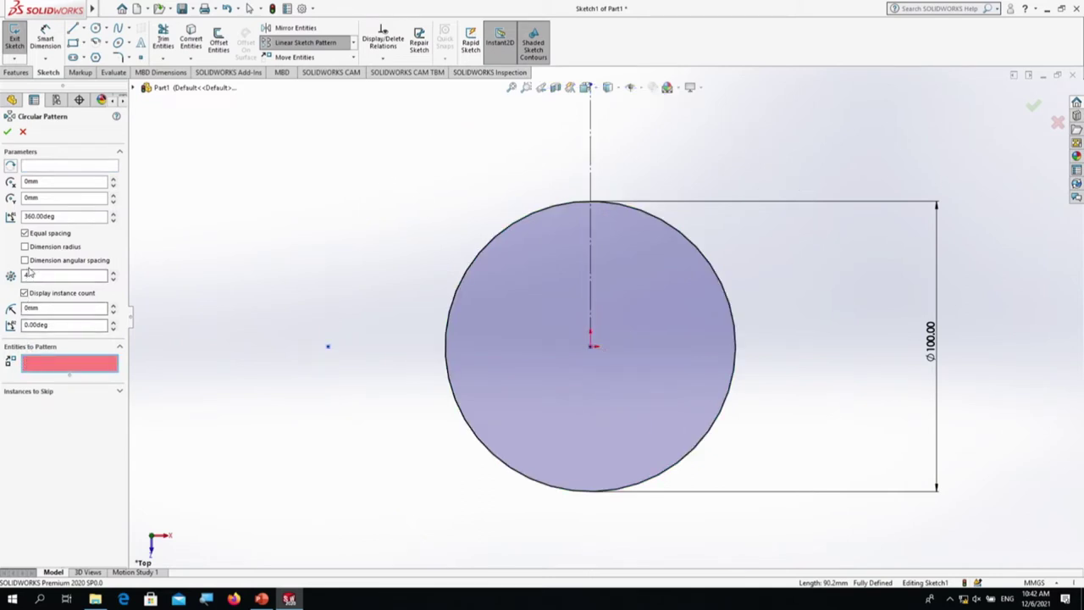
pyautogui.click(593, 178)
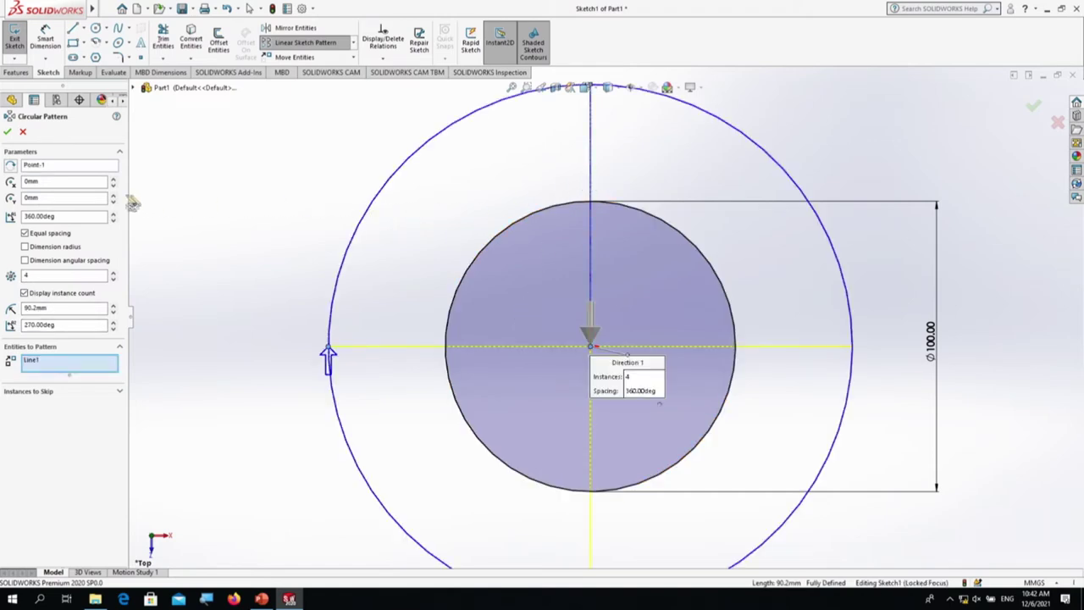
# Step: Remove the centre point from the circular pattern again and pick the circle as the reference
pyautogui.click(62, 166)
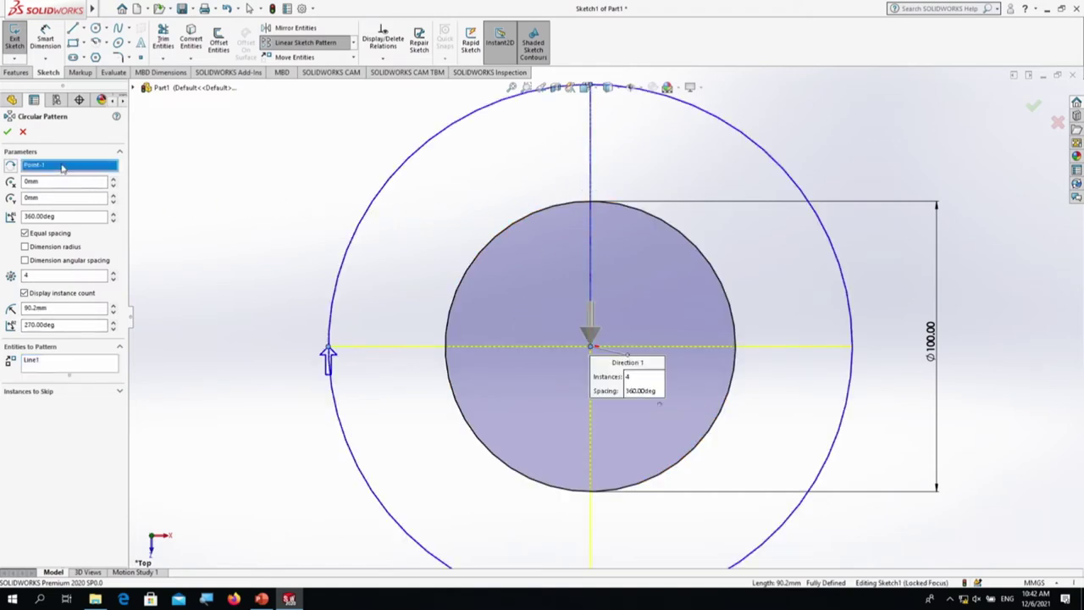
pyautogui.press('Delete')
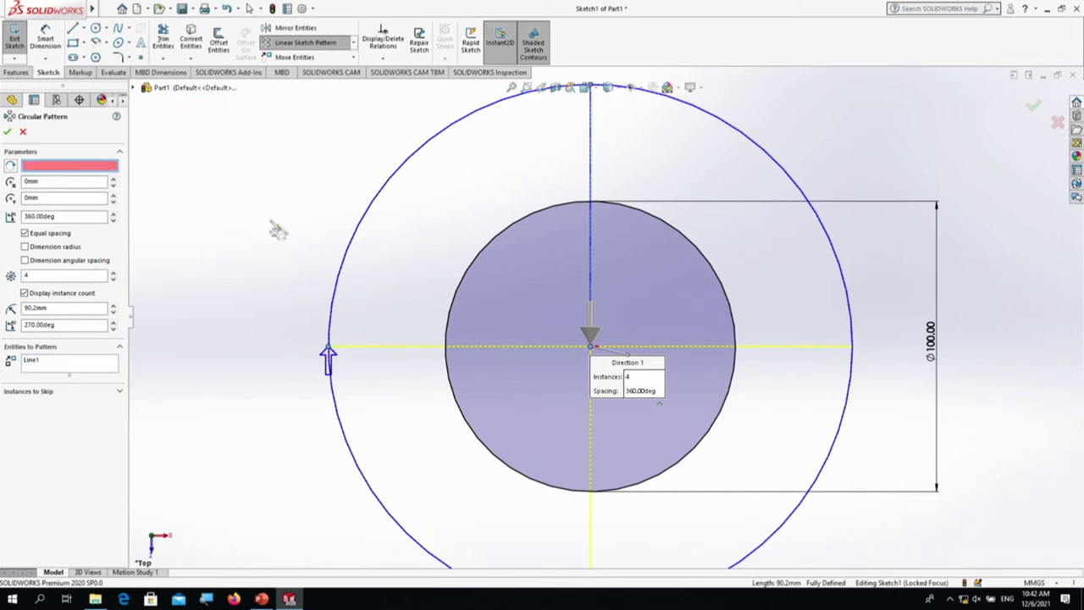
pyautogui.click(454, 297)
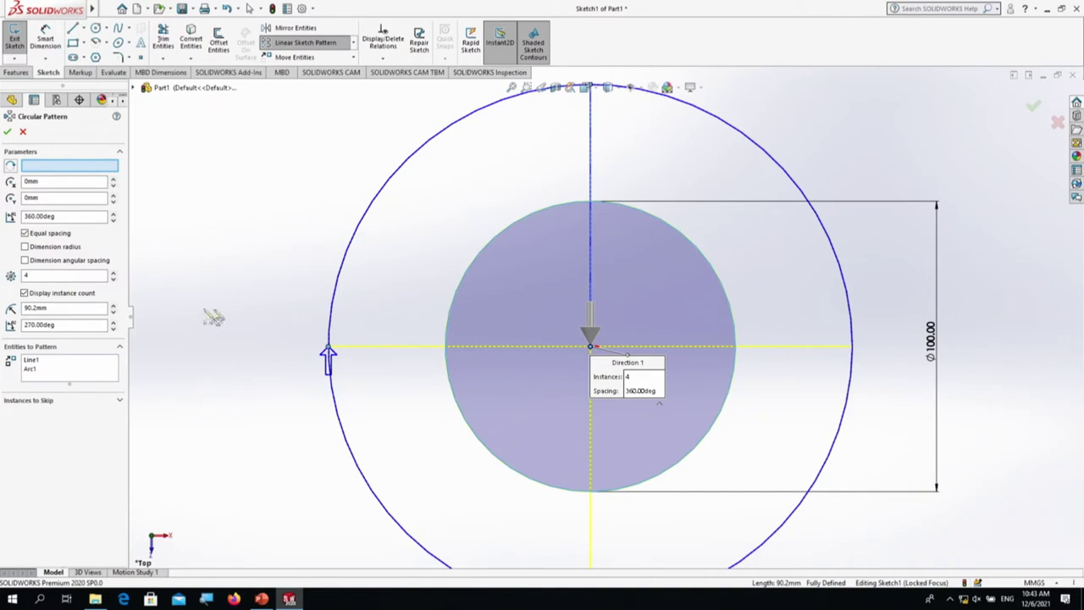
# Step: Set the circular pattern to 7 instances spread over a total angle of 60 degrees
pyautogui.doubleClick(38, 277)
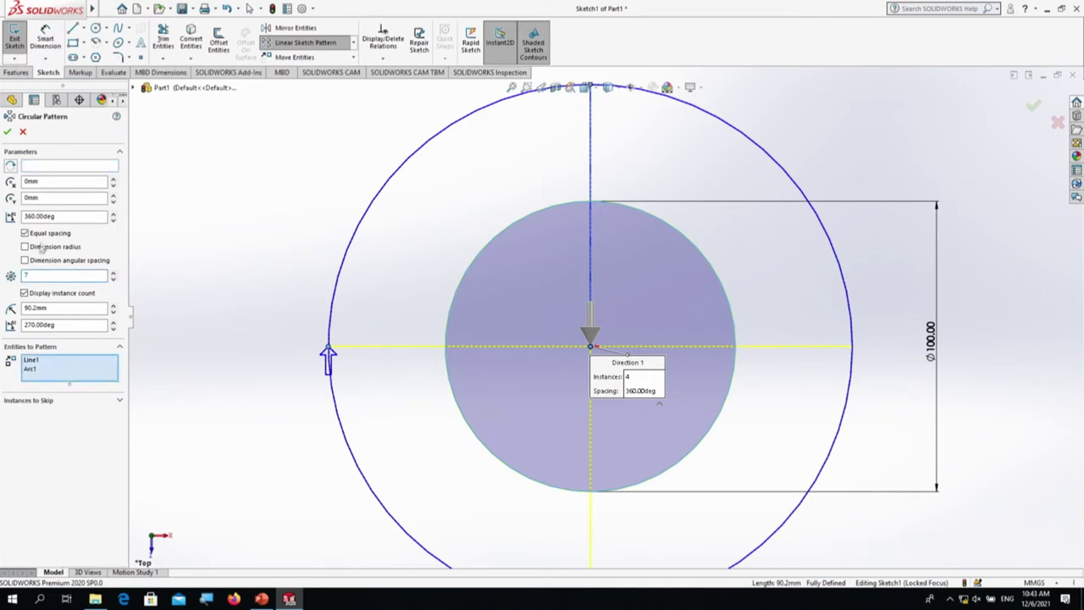
pyautogui.write('7')
pyautogui.click(52, 217)
pyautogui.doubleClick(54, 217)
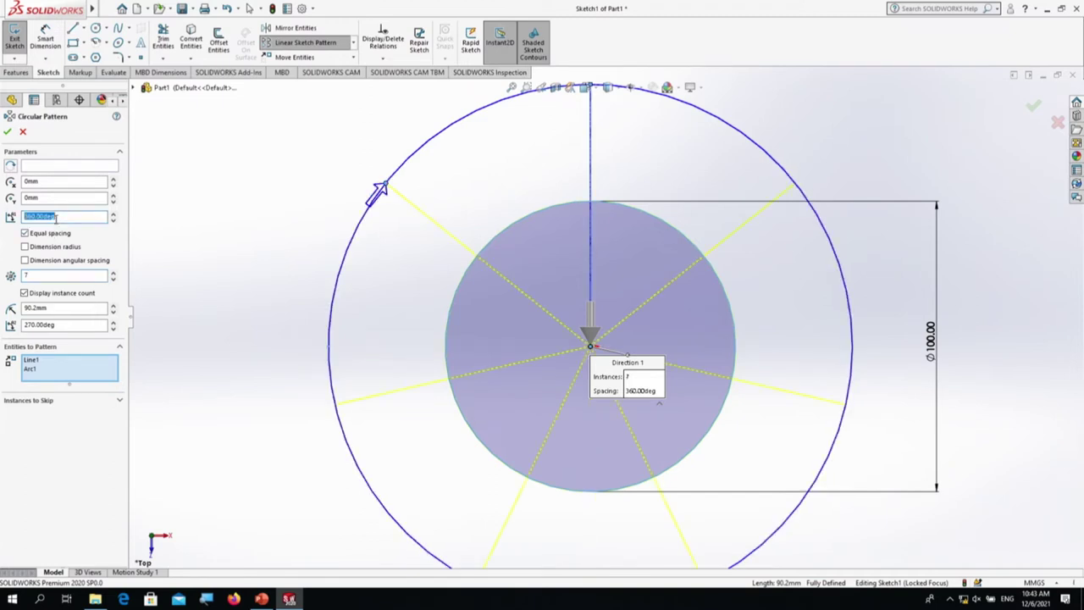
pyautogui.write('3')
pyautogui.press('Return')
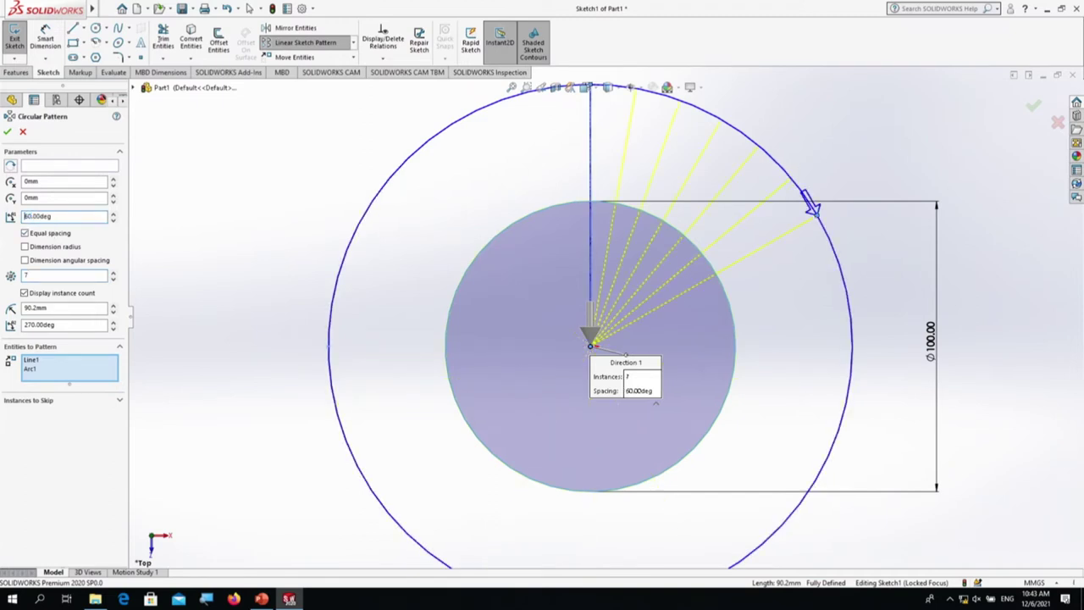
# Step: Reverse the circular pattern's direction and try to apply the pattern
pyautogui.click(11, 167)
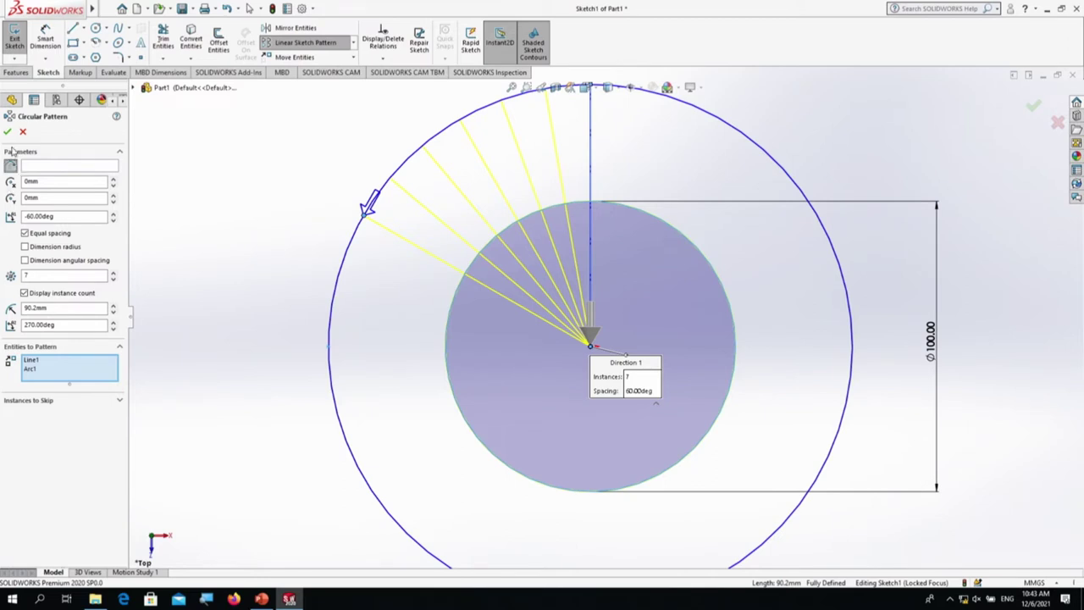
pyautogui.click(7, 133)
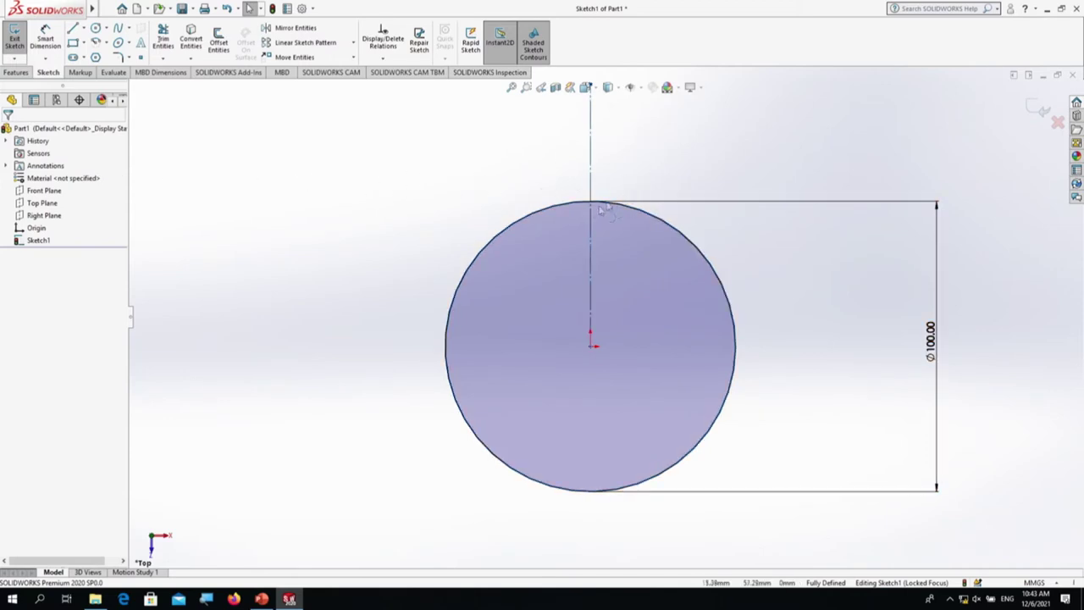
# Step: Start a new circular sketch pattern with the vertical construction line as the entity to pattern
pyautogui.scroll(3, 596, 211)
pyautogui.scroll(-4, 596, 211)
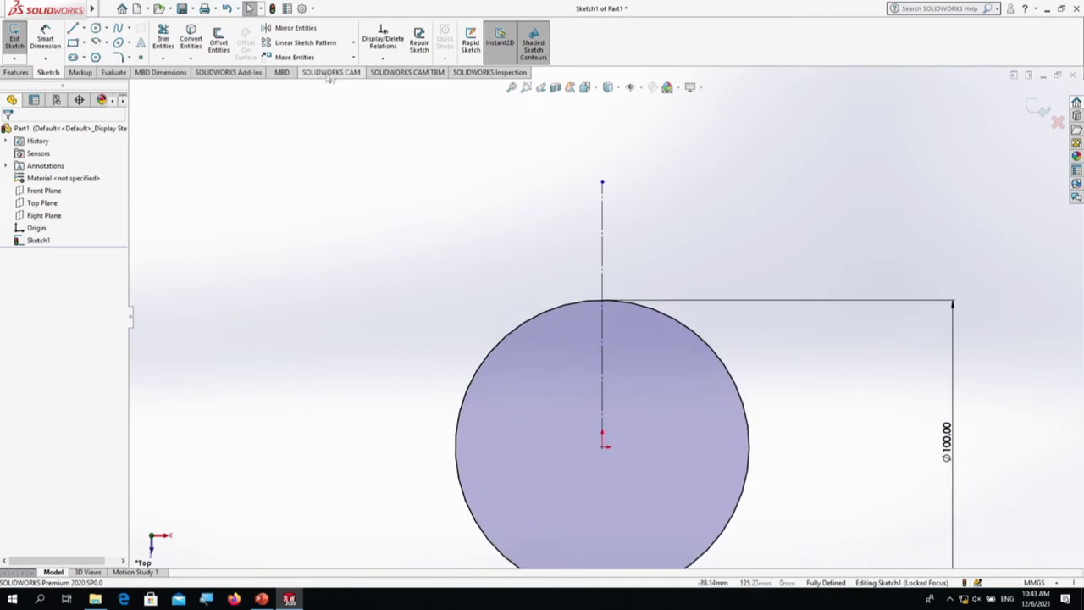
pyautogui.click(354, 45)
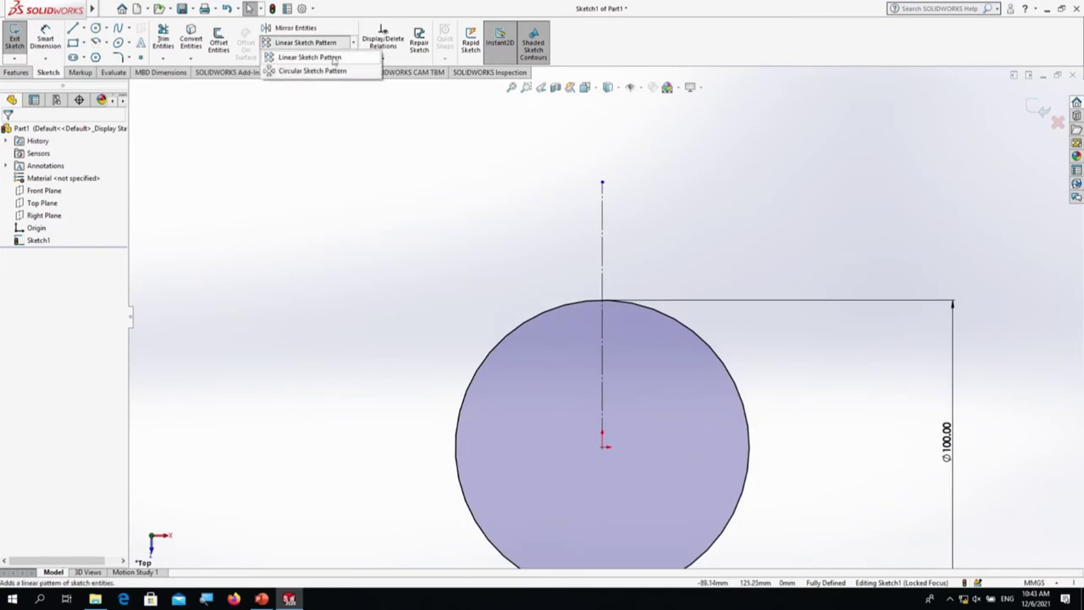
pyautogui.click(331, 71)
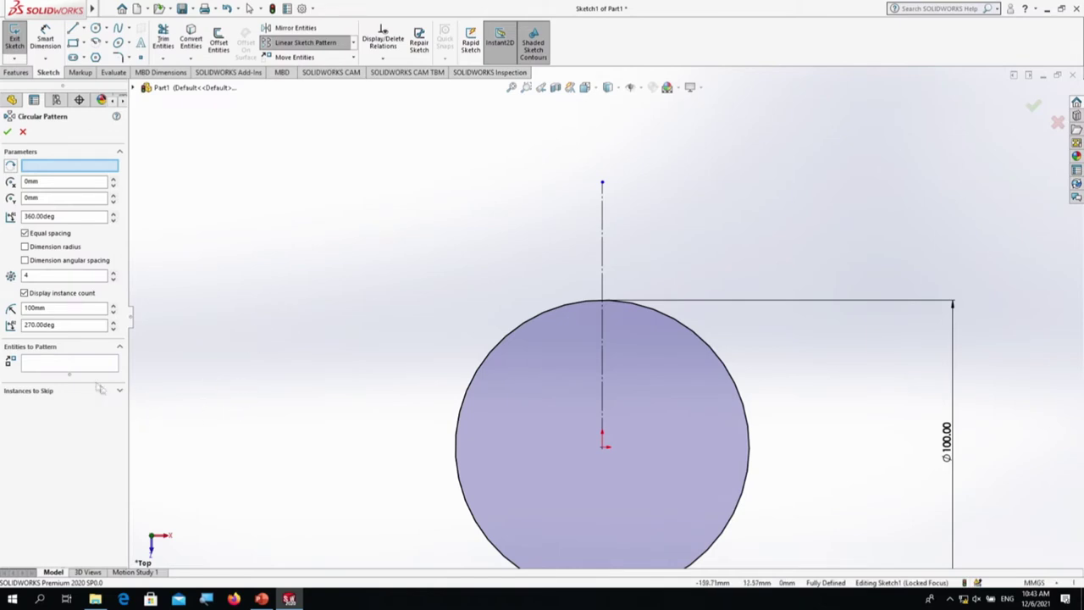
pyautogui.click(72, 365)
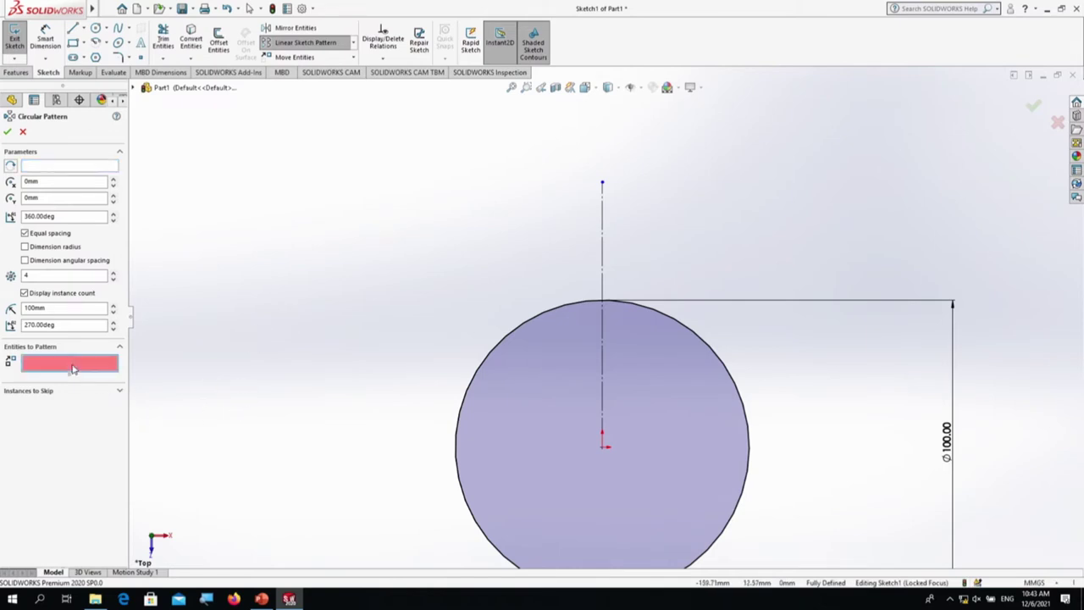
pyautogui.click(603, 260)
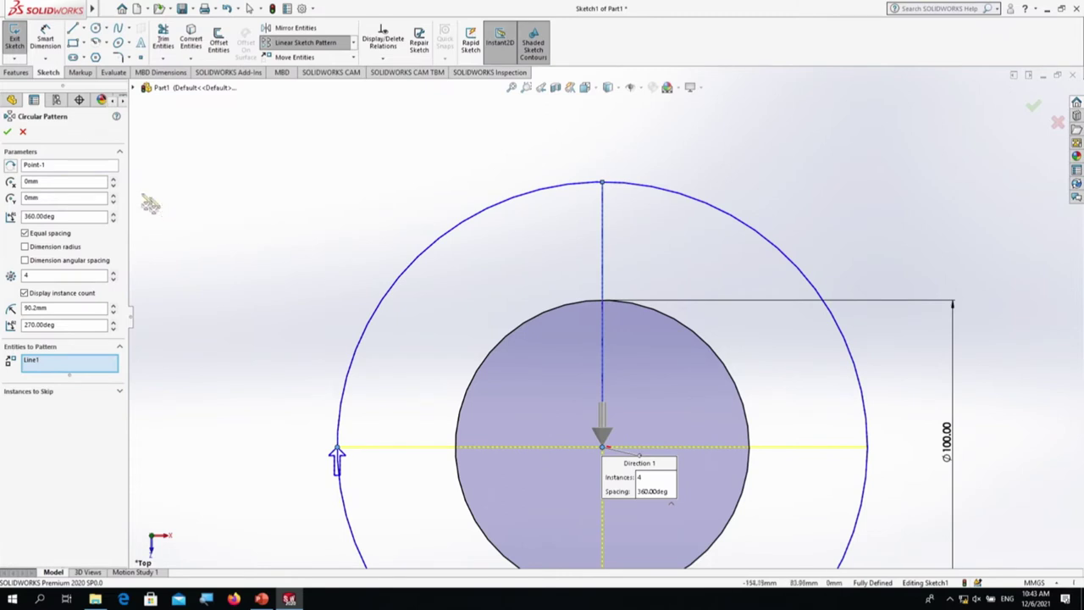
# Step: Try to replace the new pattern's centre point with the 100 mm circle as the reference
pyautogui.click(73, 168)
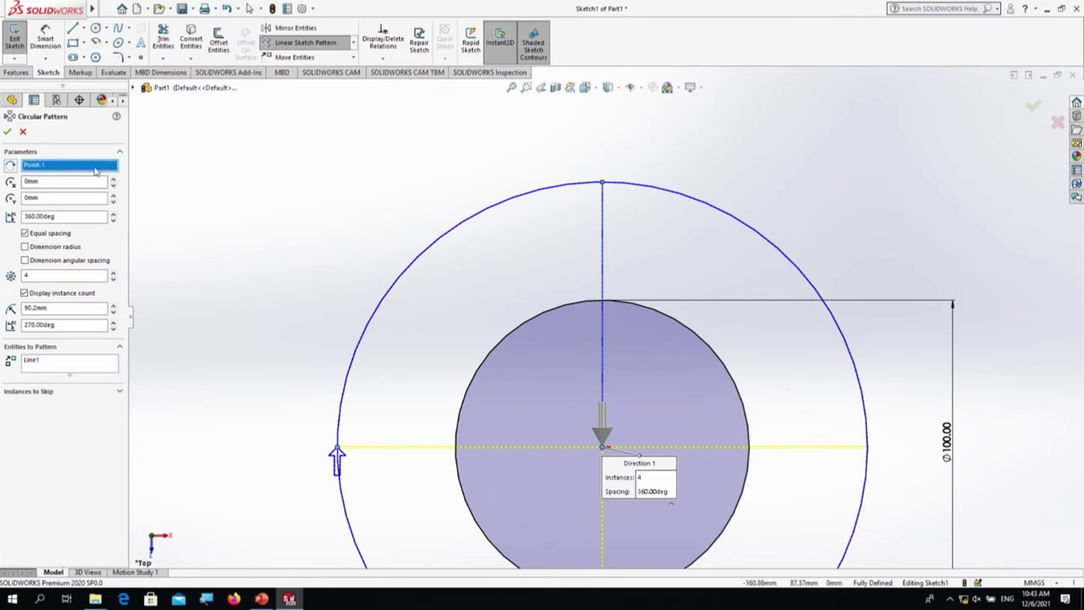
pyautogui.press('Delete')
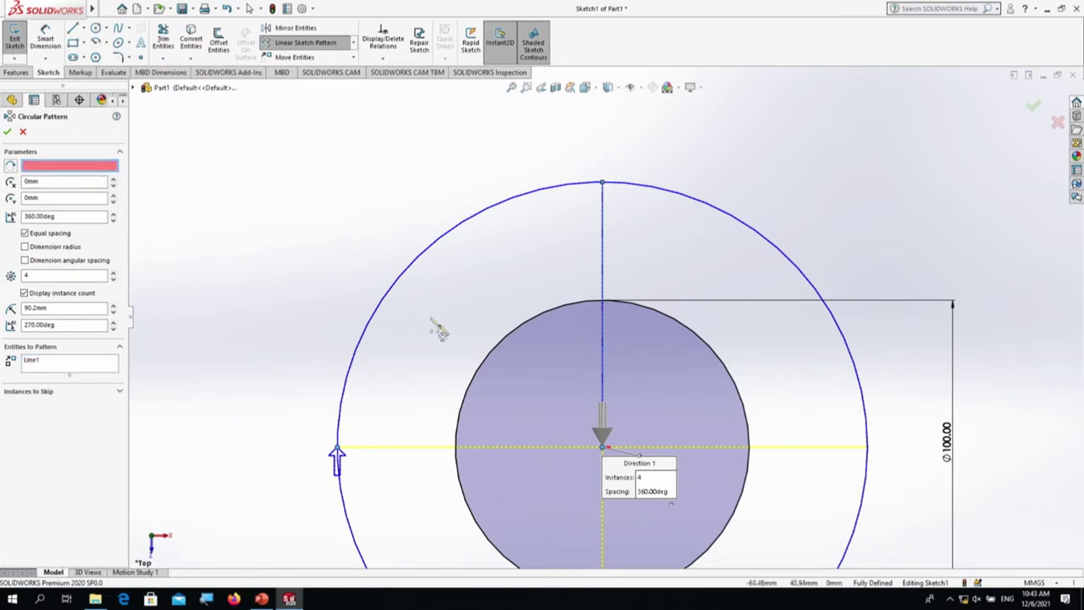
pyautogui.click(480, 371)
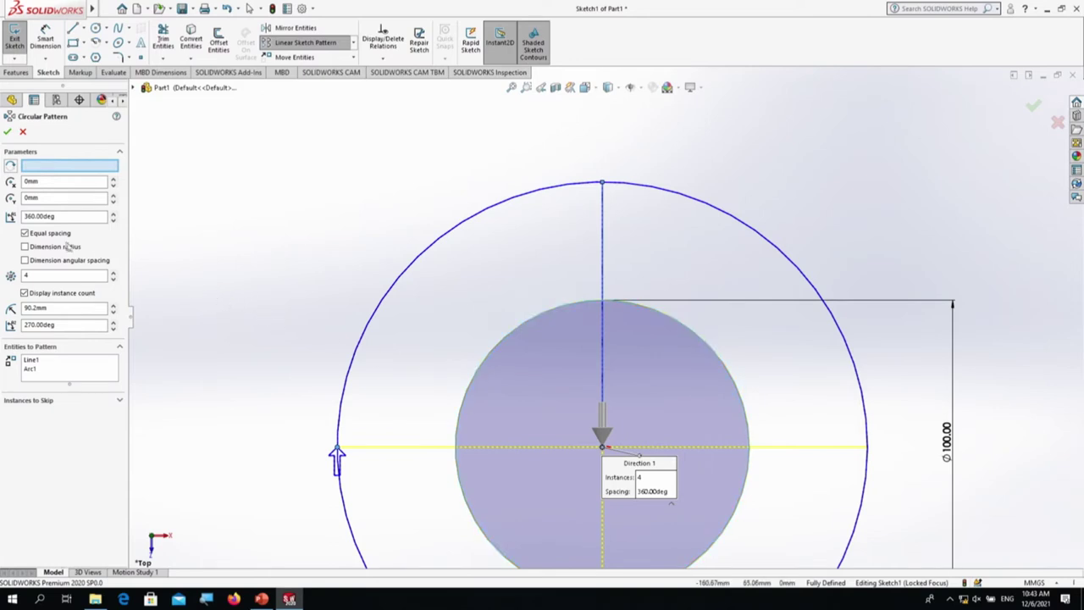
# Step: Set the circular pattern to 7 instances and take the circle back out of the patterned entities
pyautogui.doubleClick(50, 271)
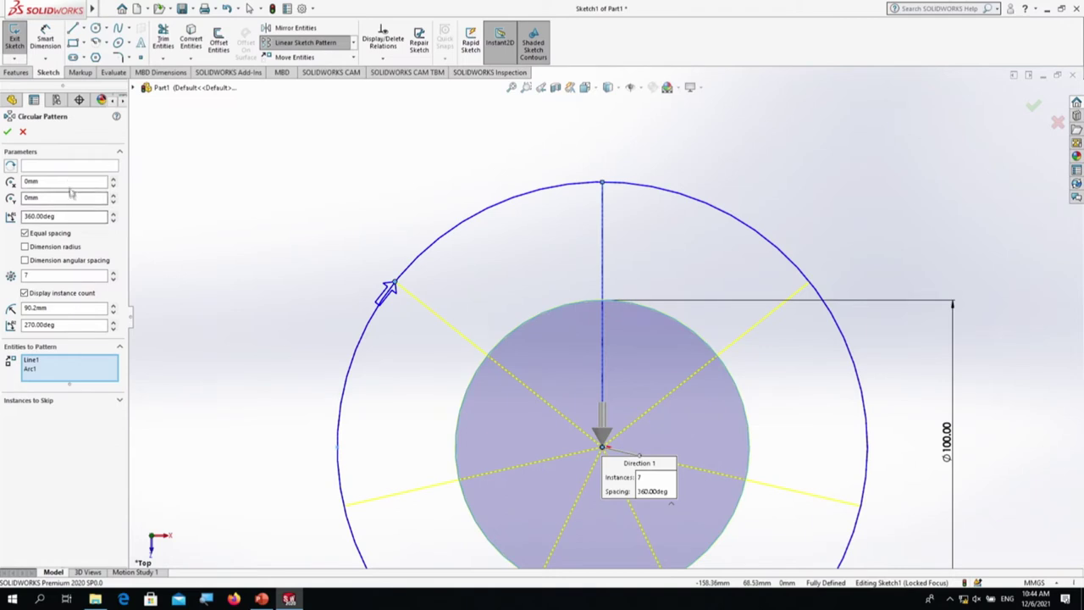
pyautogui.click(71, 166)
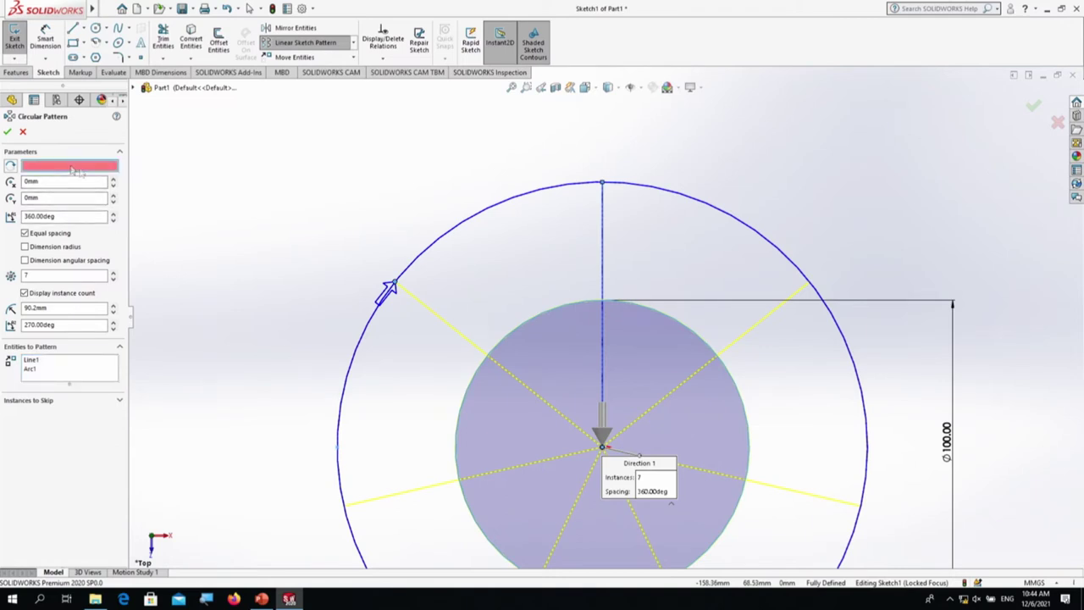
pyautogui.click(470, 387)
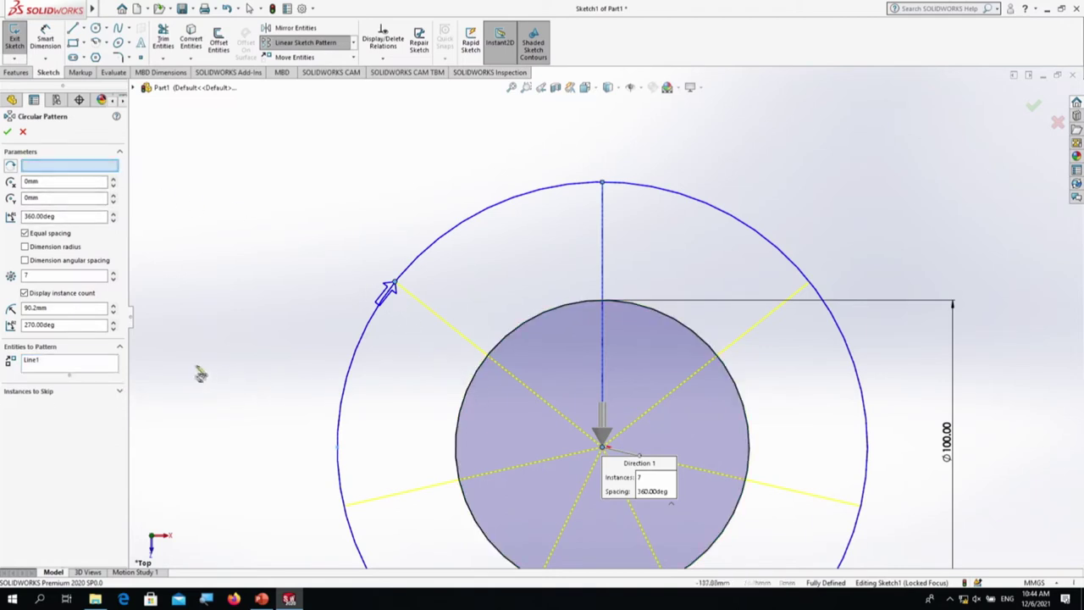
# Step: Try to apply the circular pattern over a total angle of 60 degrees in the reversed direction
pyautogui.click(62, 216)
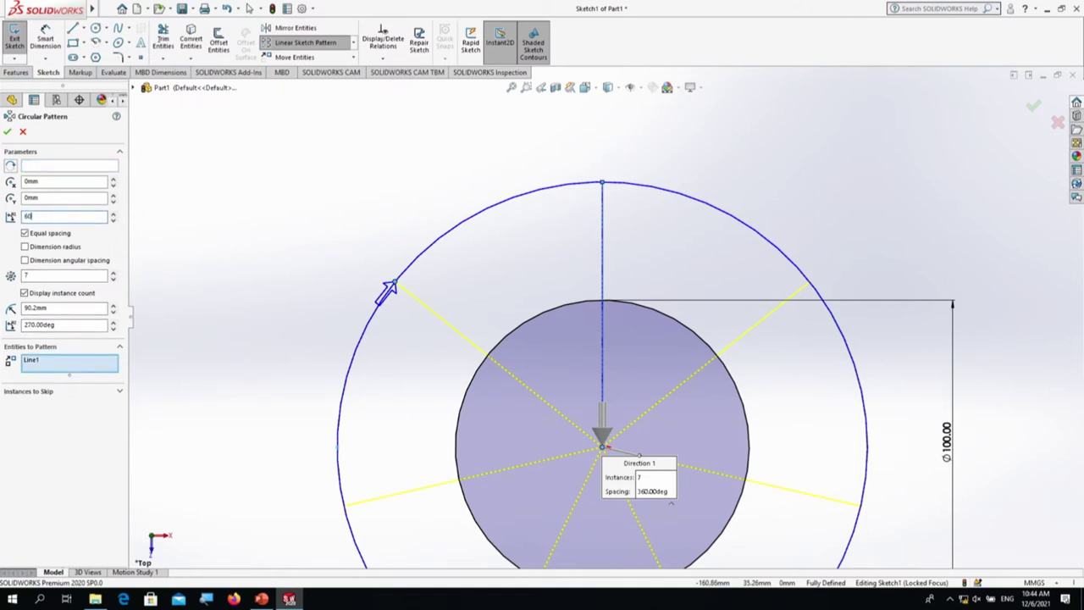
pyautogui.press('Return')
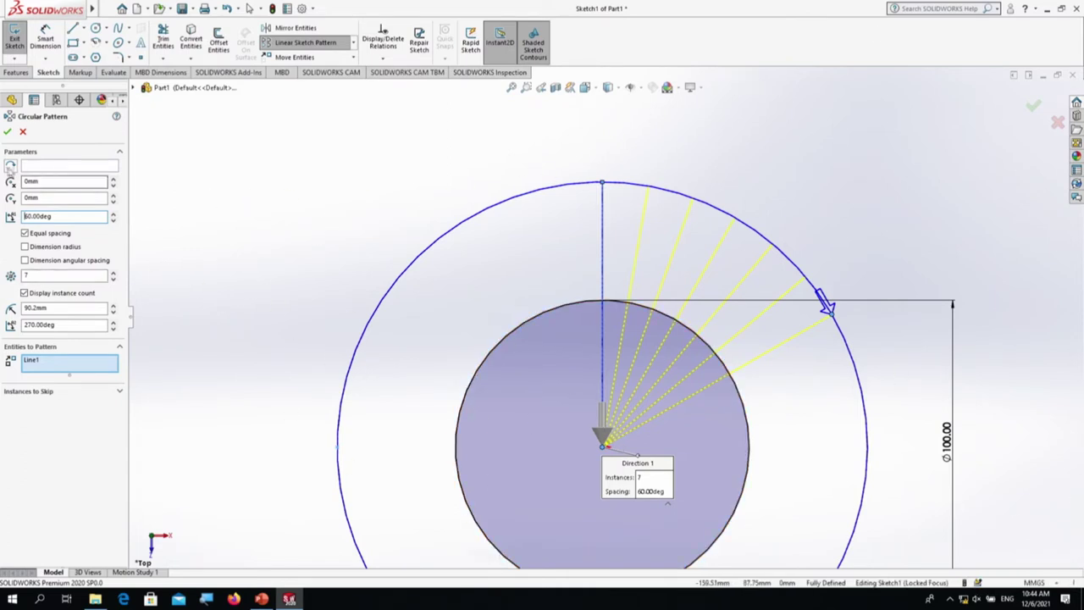
pyautogui.click(11, 166)
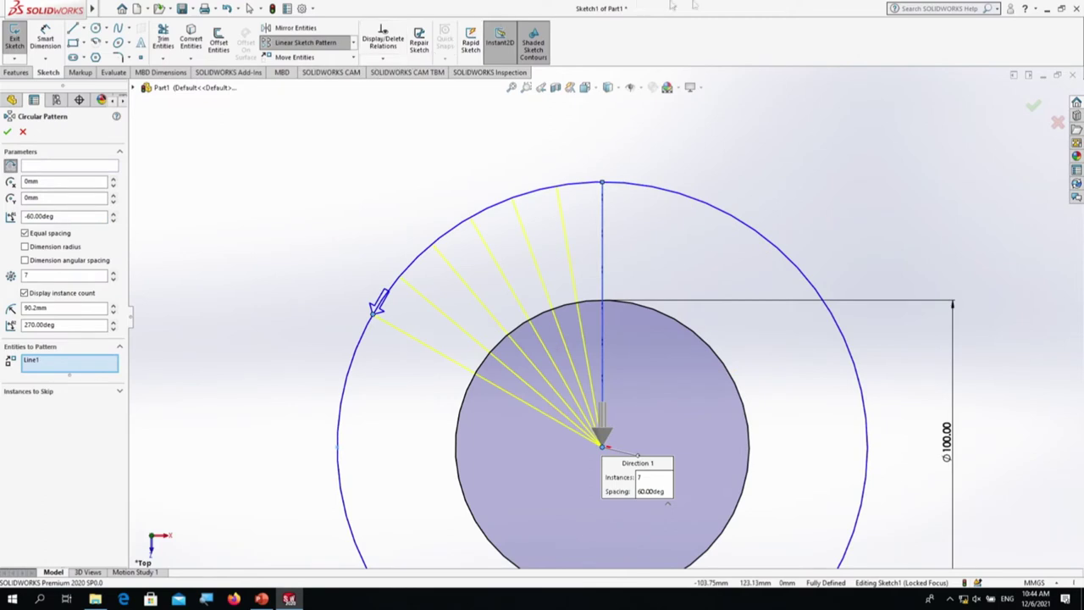
pyautogui.click(1033, 105)
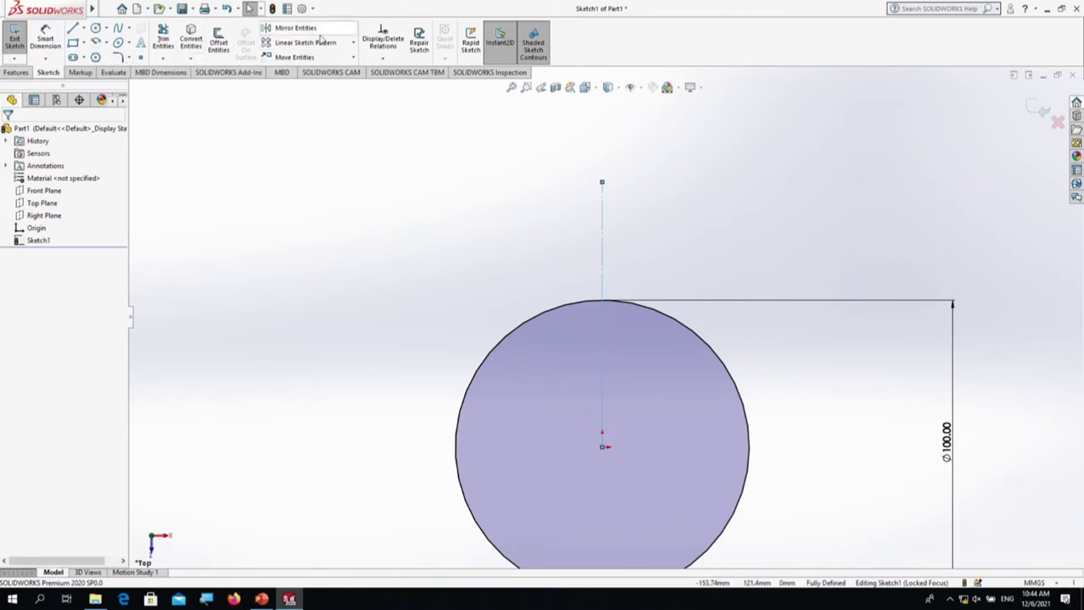
pyautogui.click(355, 44)
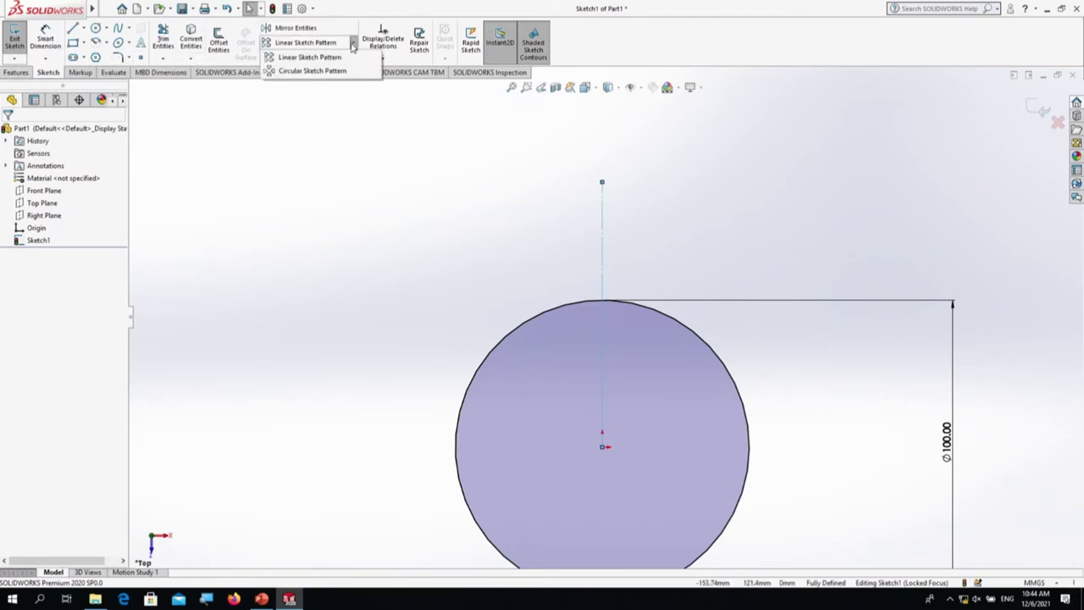
pyautogui.click(320, 74)
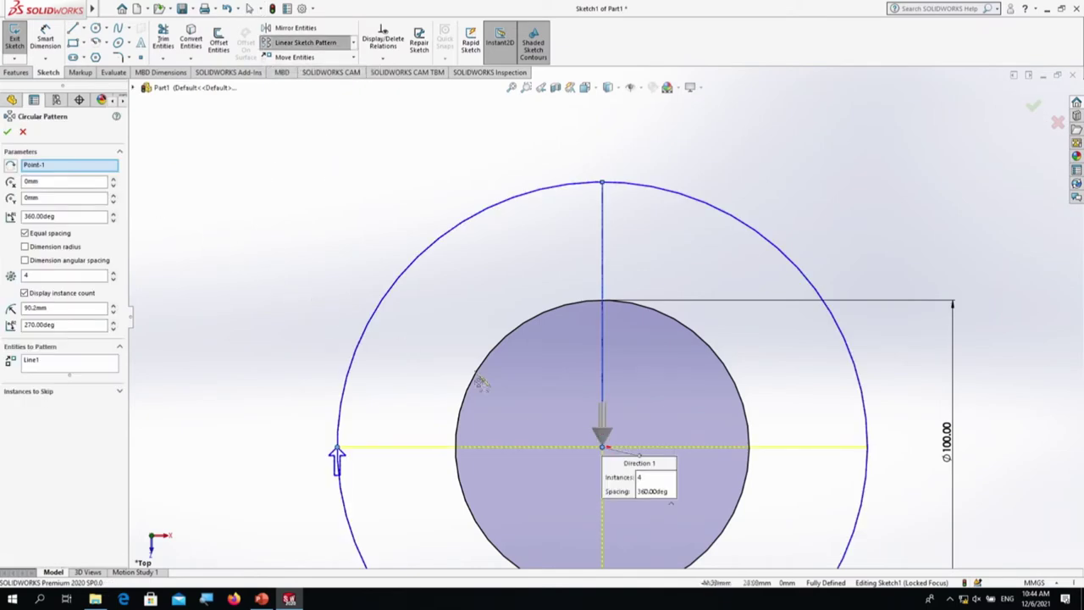
pyautogui.scroll(-2, 487, 423)
pyautogui.scroll(-2, 485, 423)
pyautogui.scroll(5, 483, 423)
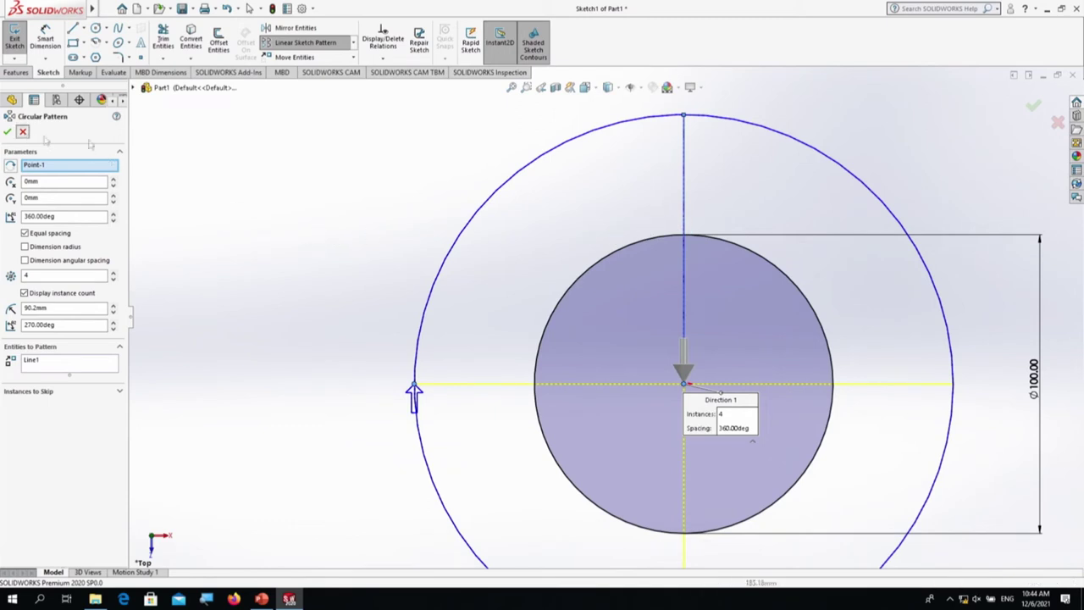
pyautogui.click(23, 132)
# Step: Delete the vertical construction line and sketch a solid vertical line about 83 mm long upward from the origin
pyautogui.click(685, 202)
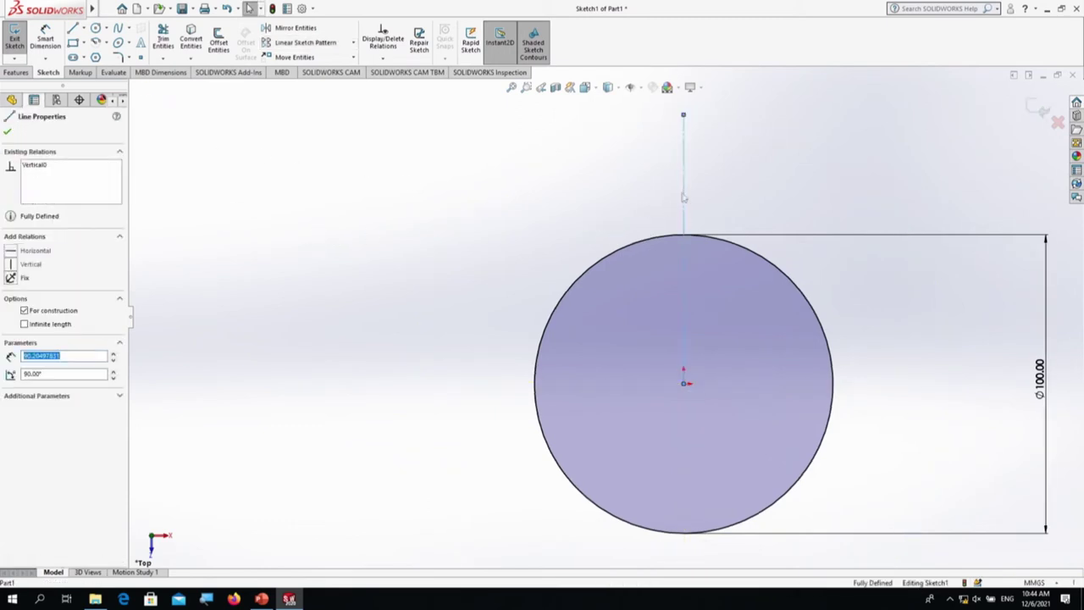
pyautogui.press('Delete')
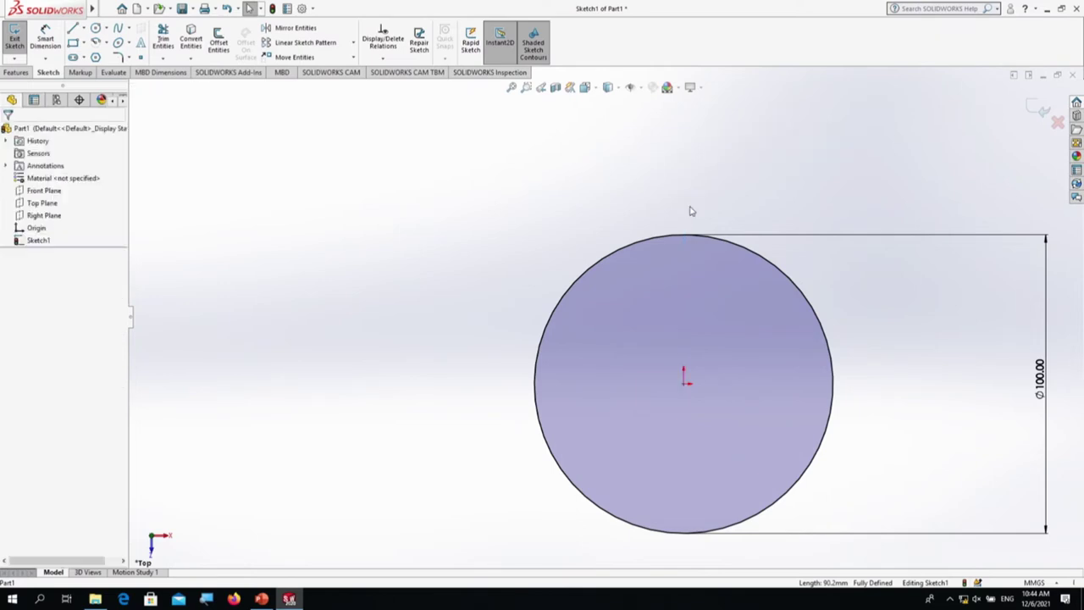
pyautogui.click(73, 28)
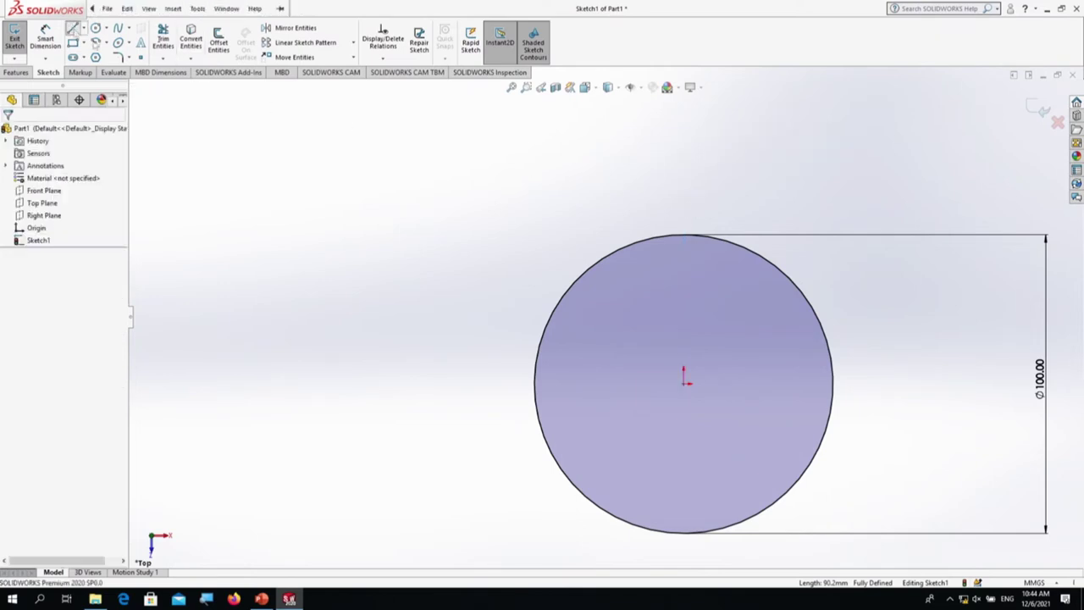
pyautogui.click(685, 381)
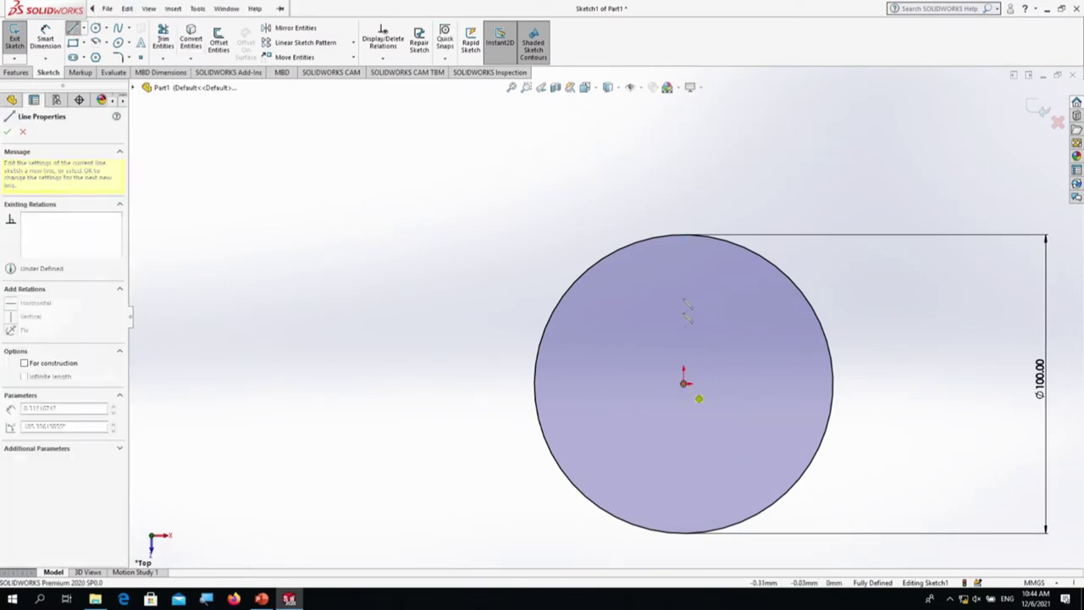
pyautogui.click(685, 137)
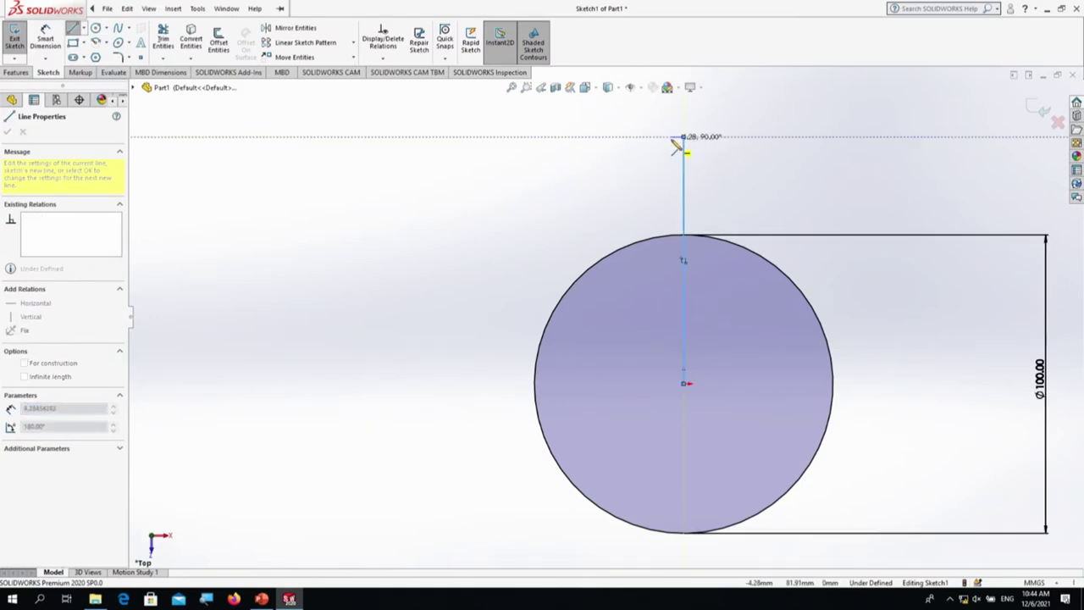
pyautogui.press('Escape')
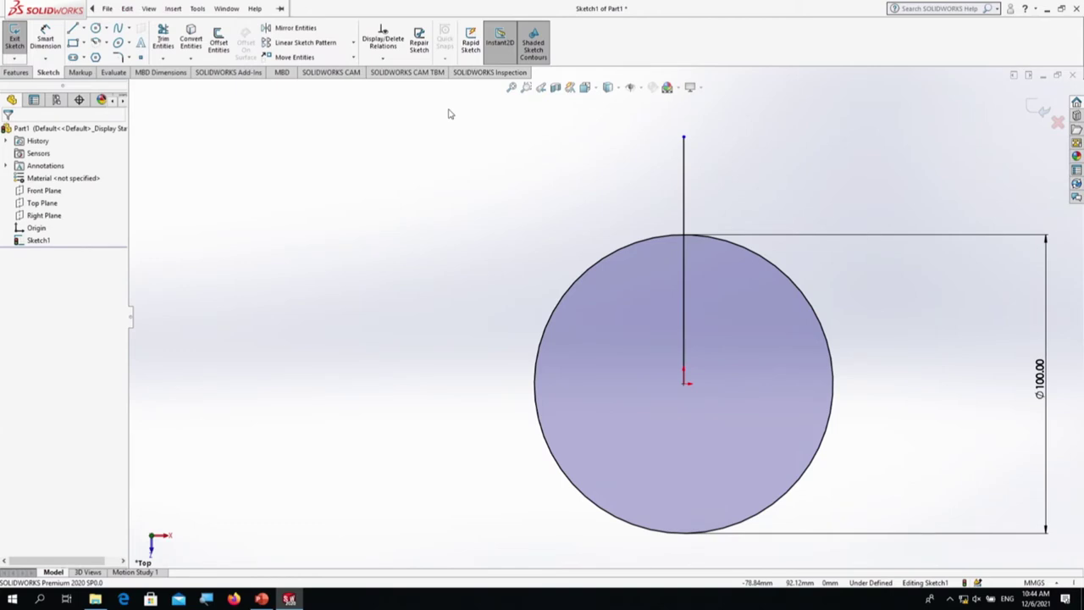
pyautogui.click(254, 8)
pyautogui.press('Escape')
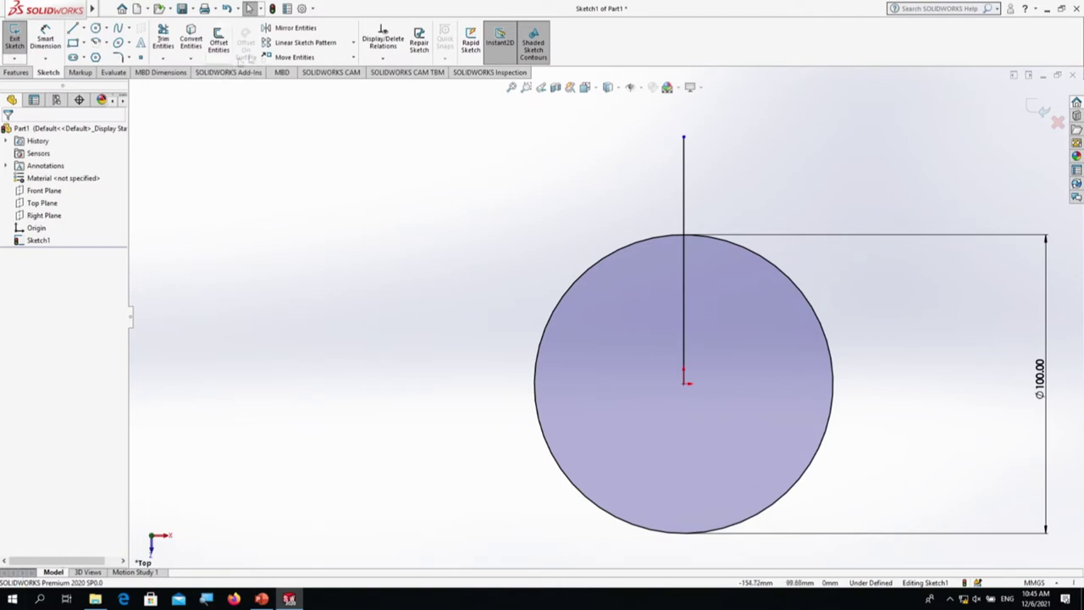
# Step: Start a circular sketch pattern with the solid vertical line as the entity to pattern
pyautogui.click(352, 45)
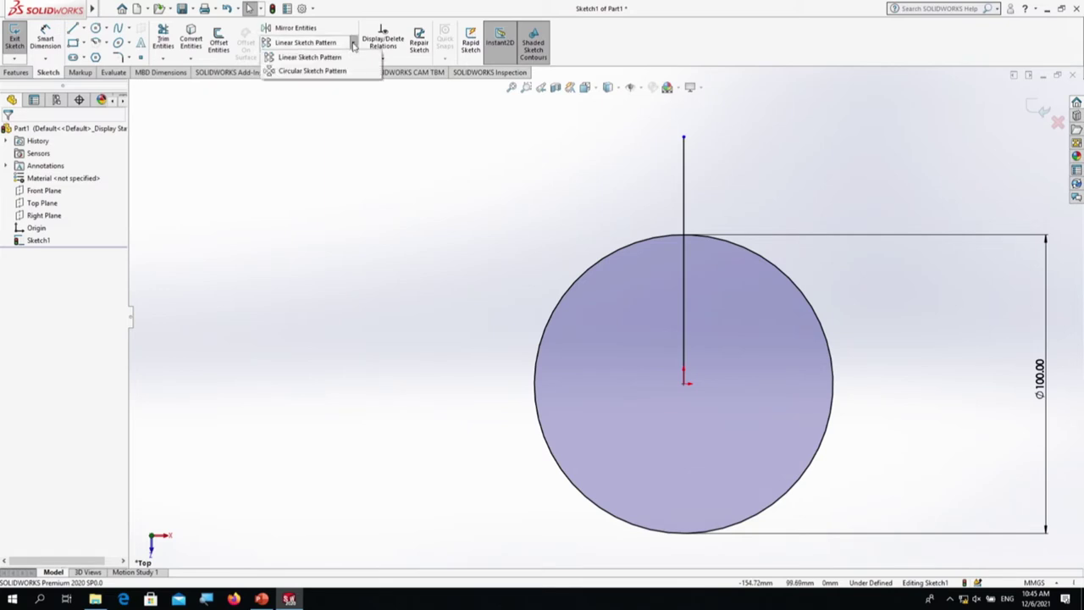
pyautogui.click(322, 74)
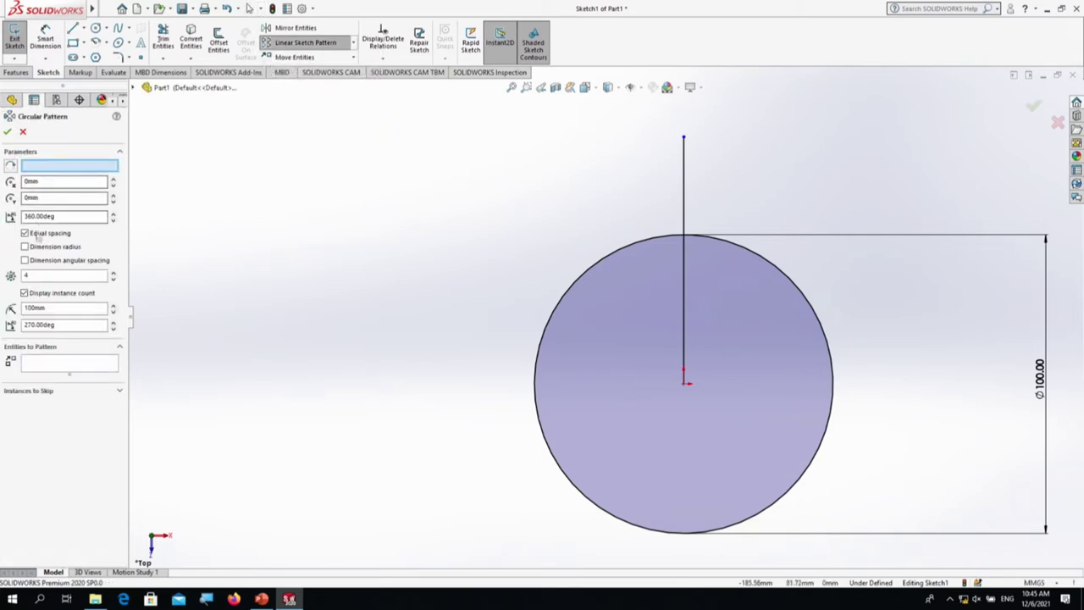
pyautogui.click(49, 360)
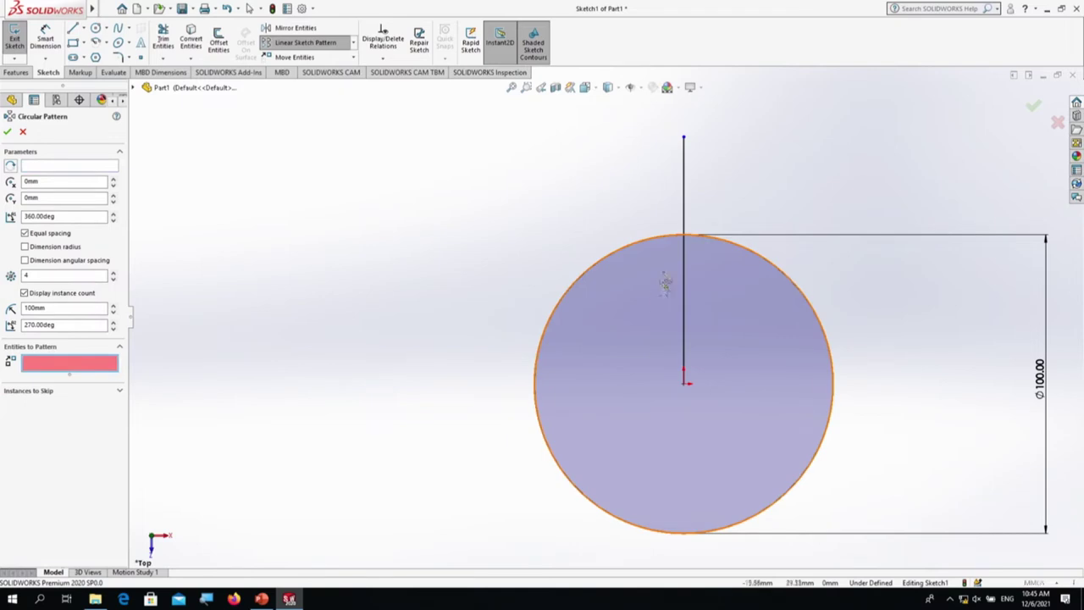
pyautogui.click(683, 199)
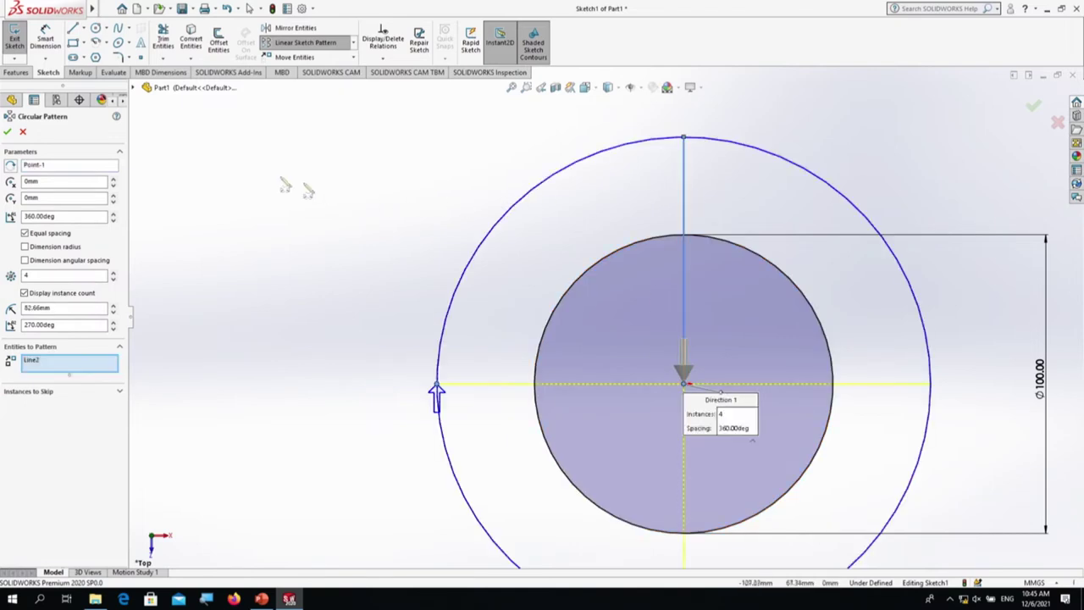
# Step: Replace the circular pattern's centre with the 100 mm circle's centre point, keeping only the vertical line as the patterned entity
pyautogui.click(64, 166)
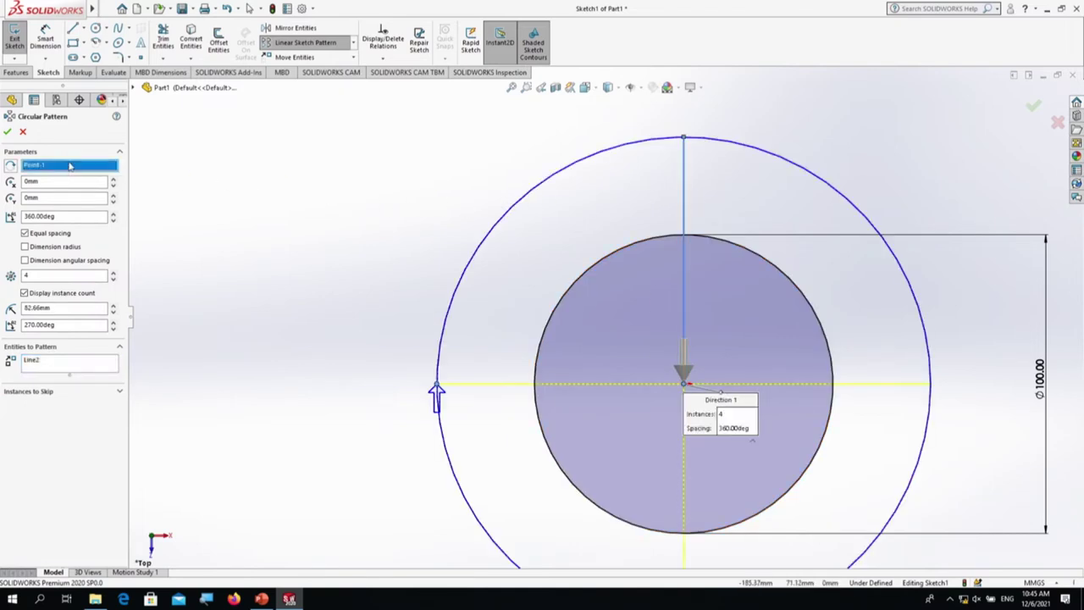
pyautogui.press('Delete')
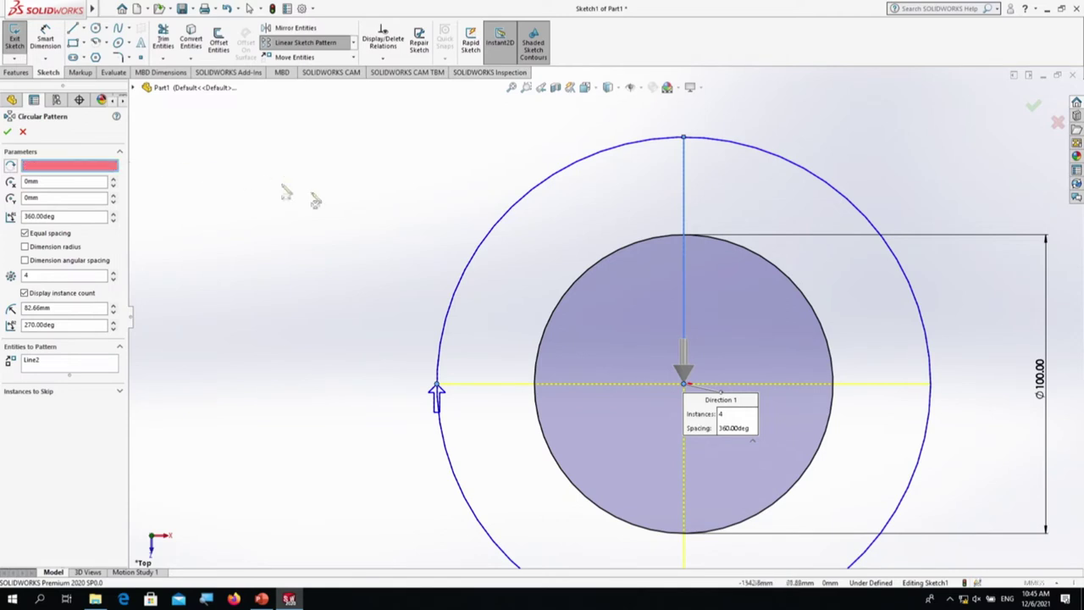
pyautogui.click(536, 310)
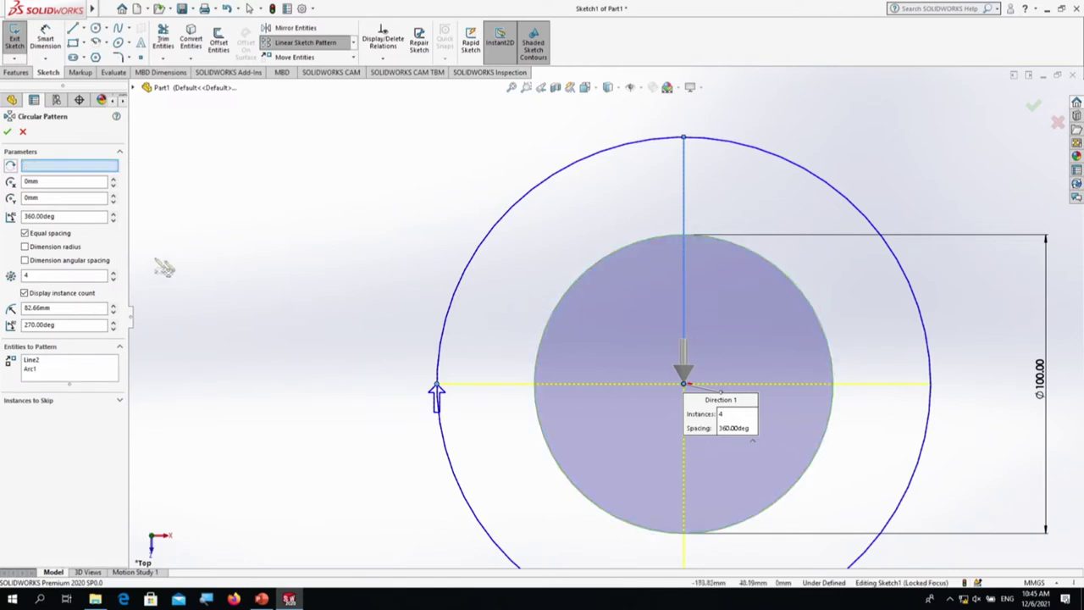
pyautogui.click(36, 372)
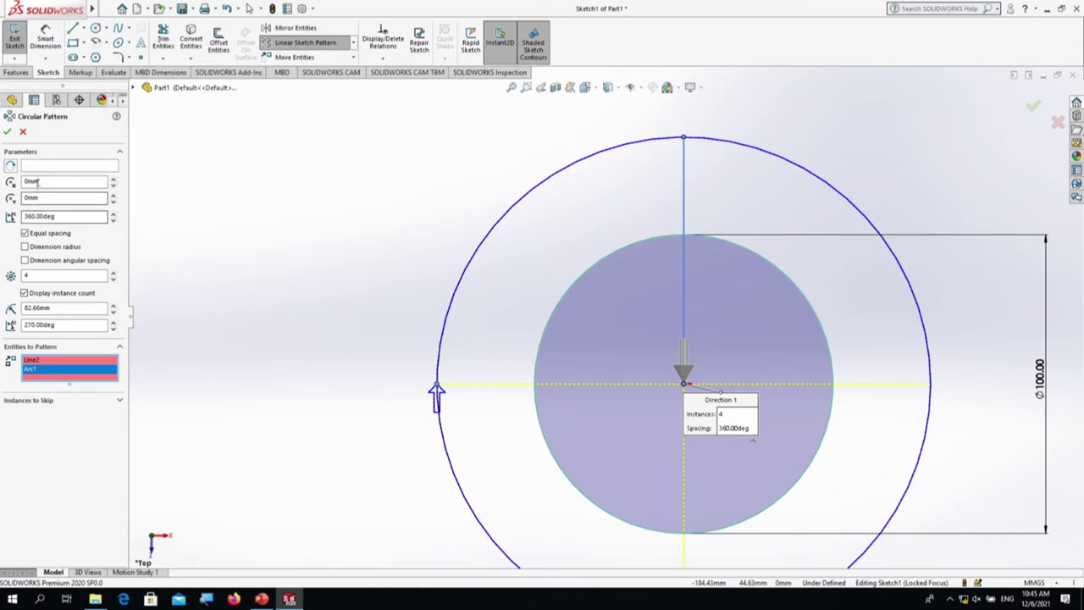
pyautogui.click(59, 166)
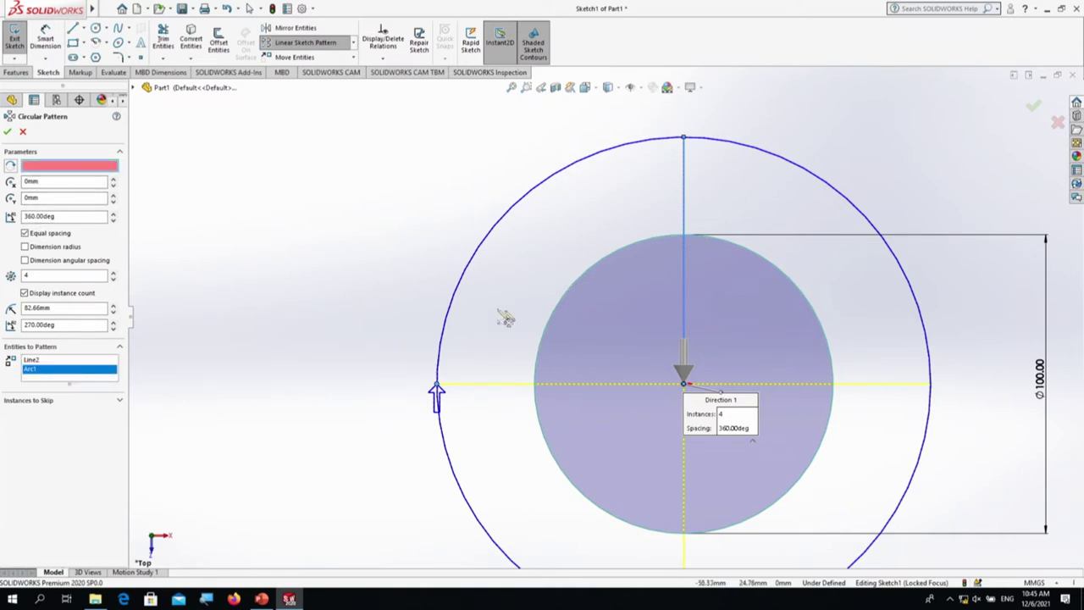
pyautogui.click(576, 287)
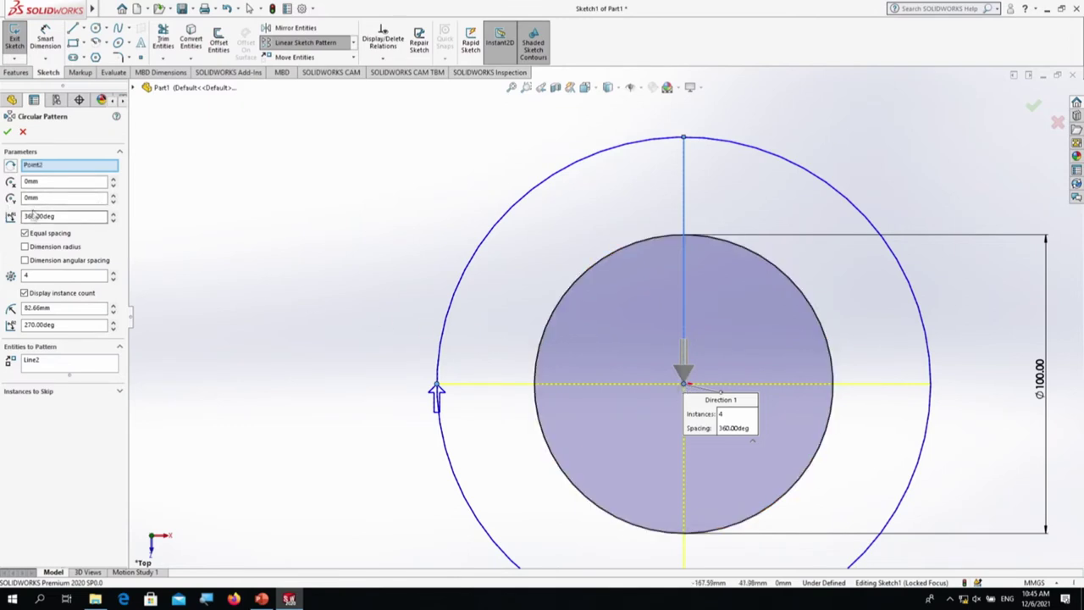
# Step: Pattern the vertical line as 7 equally spaced instances over 60 degrees in the reversed direction
pyautogui.click(31, 275)
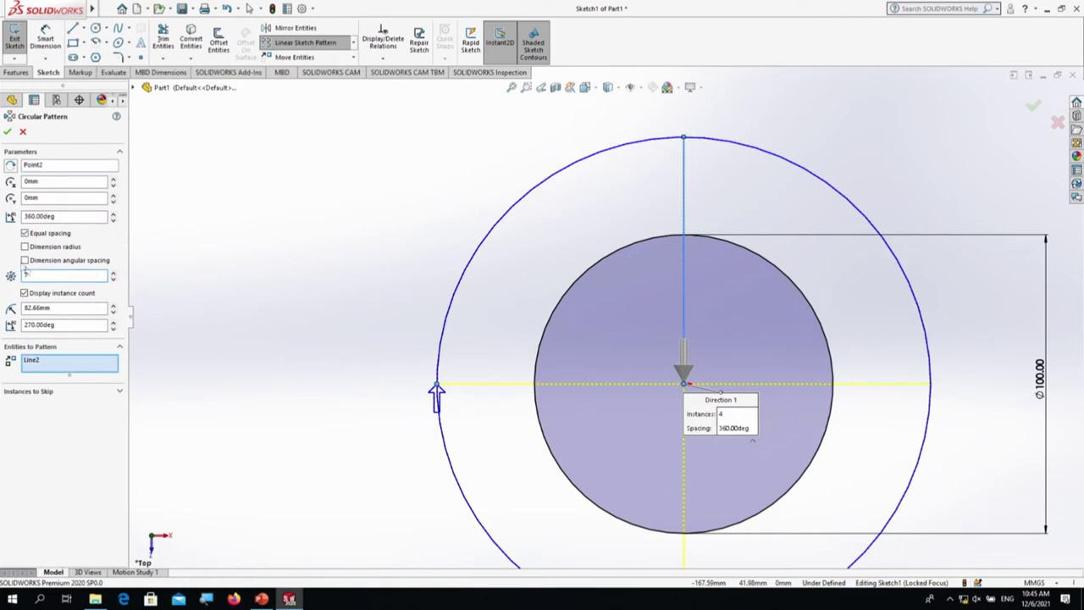
pyautogui.click(26, 216)
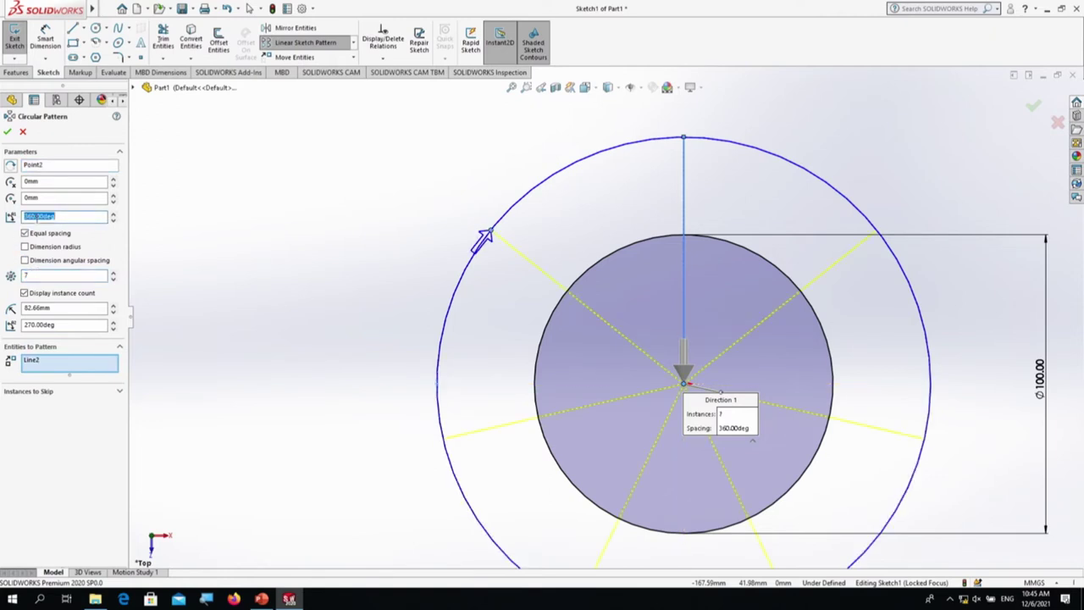
pyautogui.write('60')
pyautogui.click(11, 167)
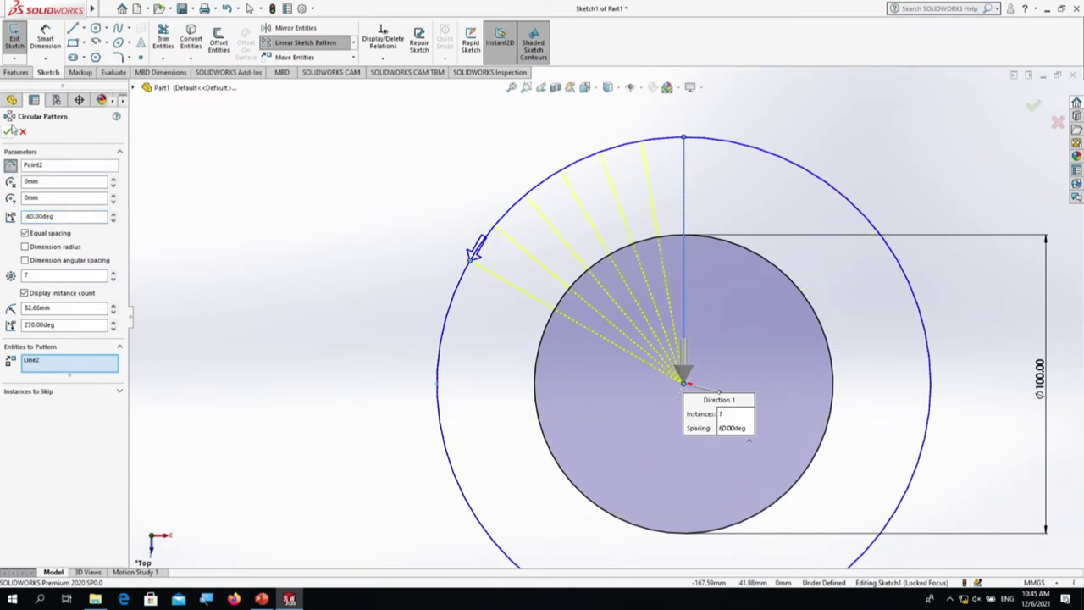
pyautogui.click(9, 133)
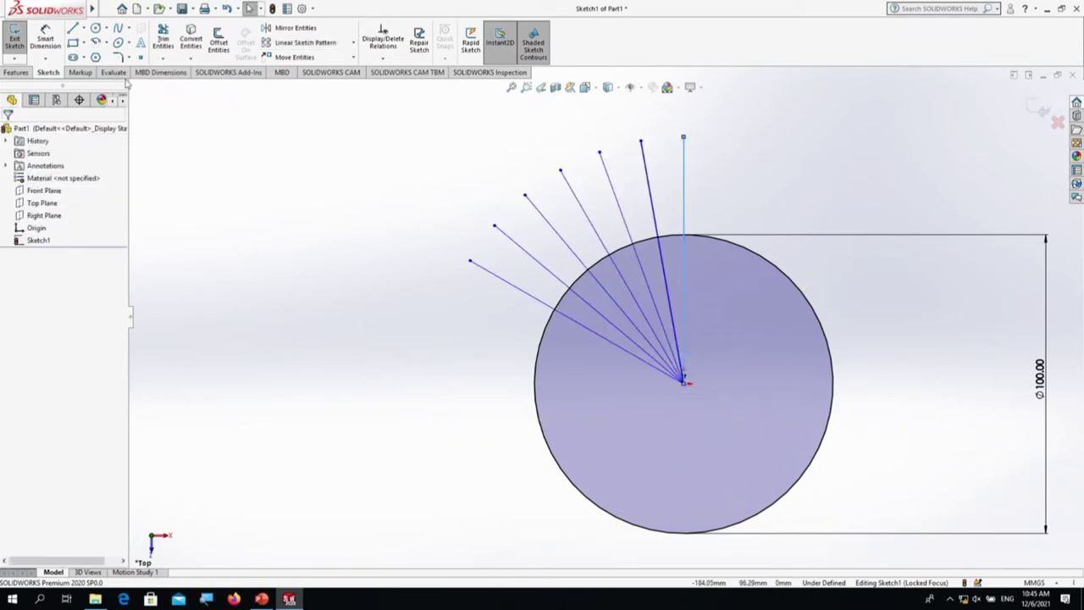
# Step: Start another circular sketch pattern and replace the vertical line with the lowest radial line as the patterned entity
pyautogui.moveTo(91, 5)
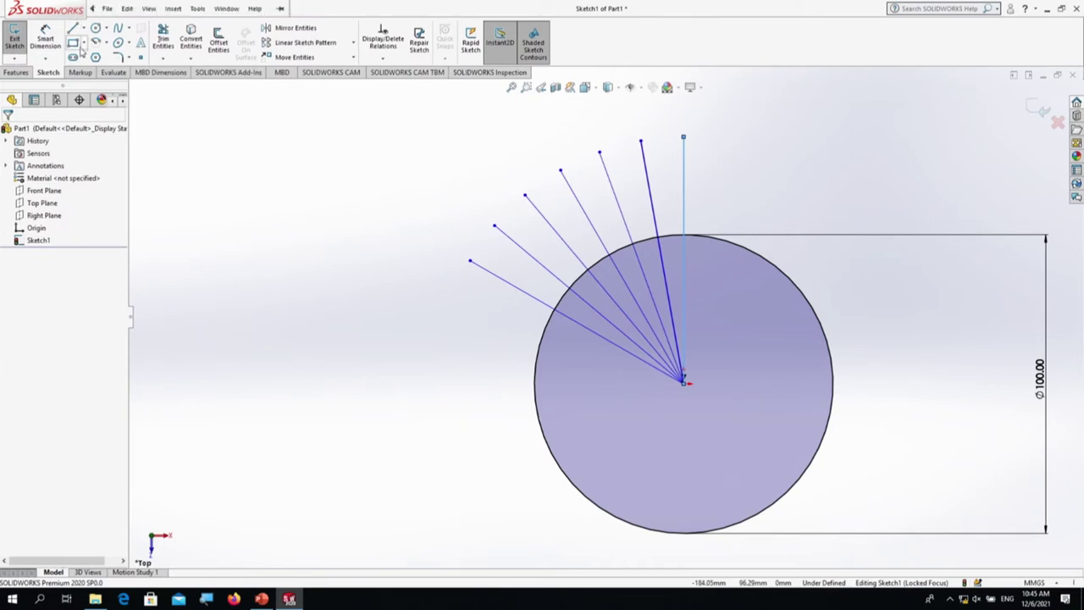
pyautogui.click(656, 225)
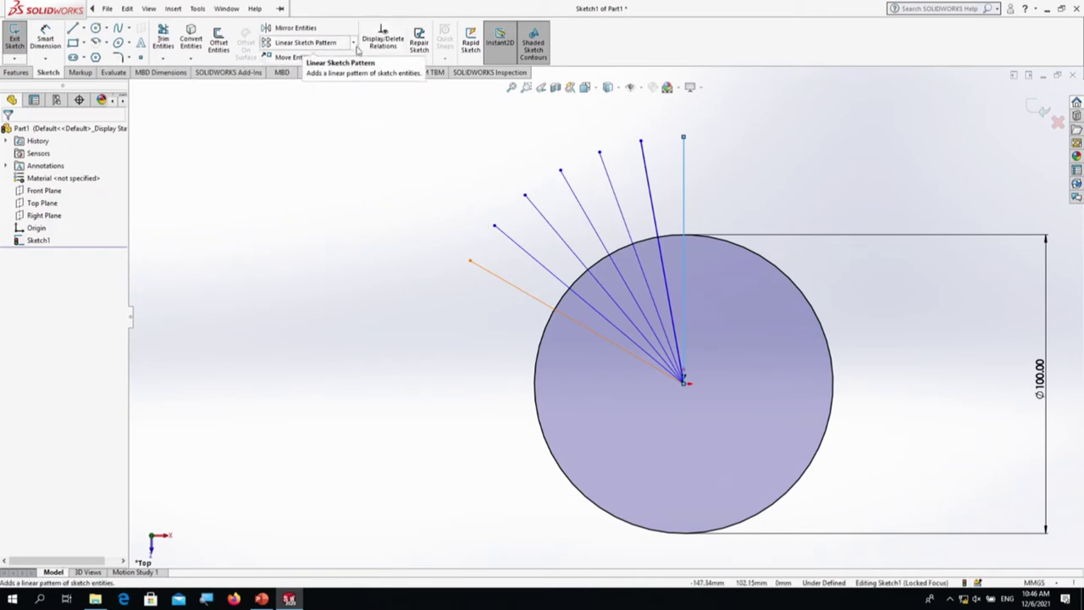
pyautogui.click(356, 47)
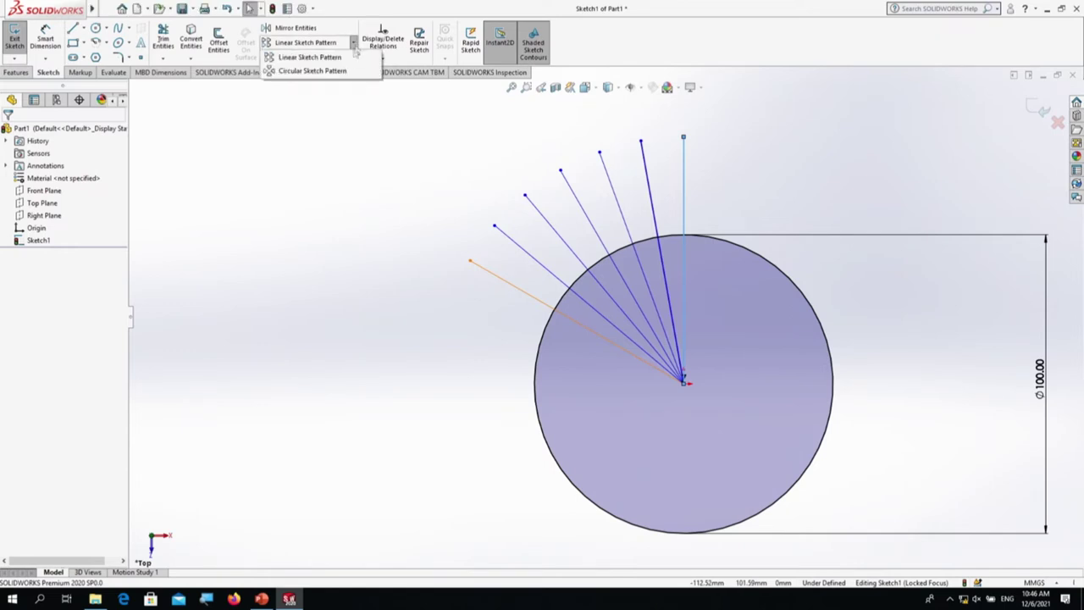
pyautogui.click(330, 73)
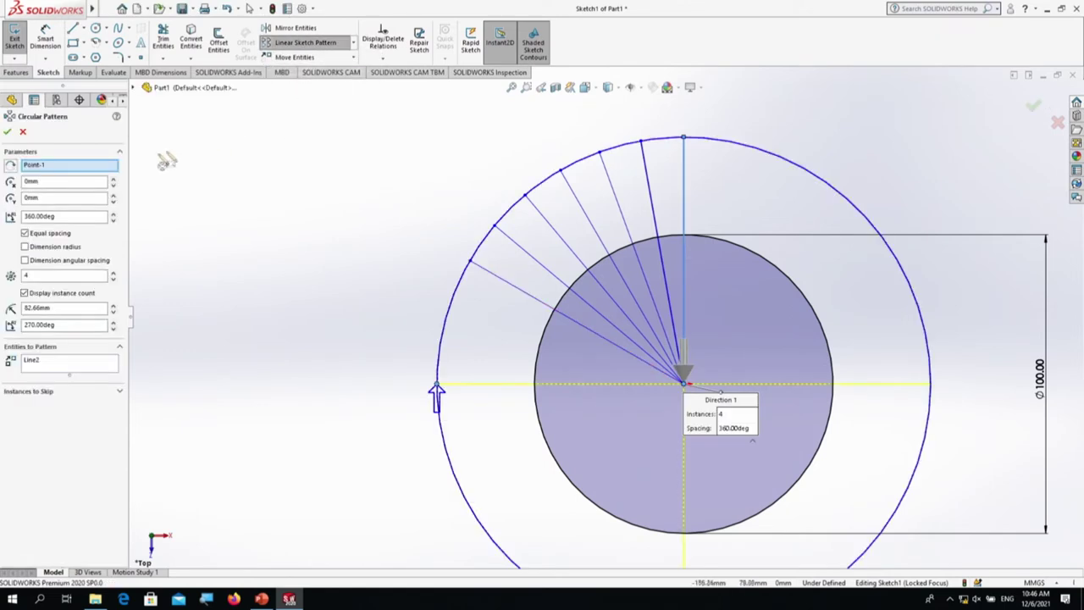
pyautogui.click(46, 362)
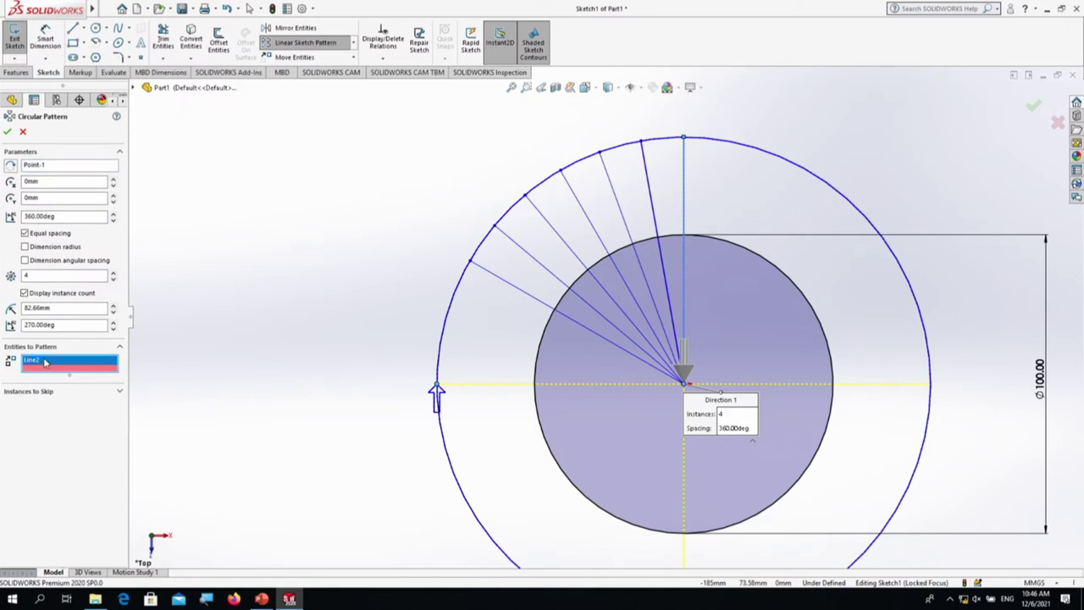
pyautogui.press('Delete')
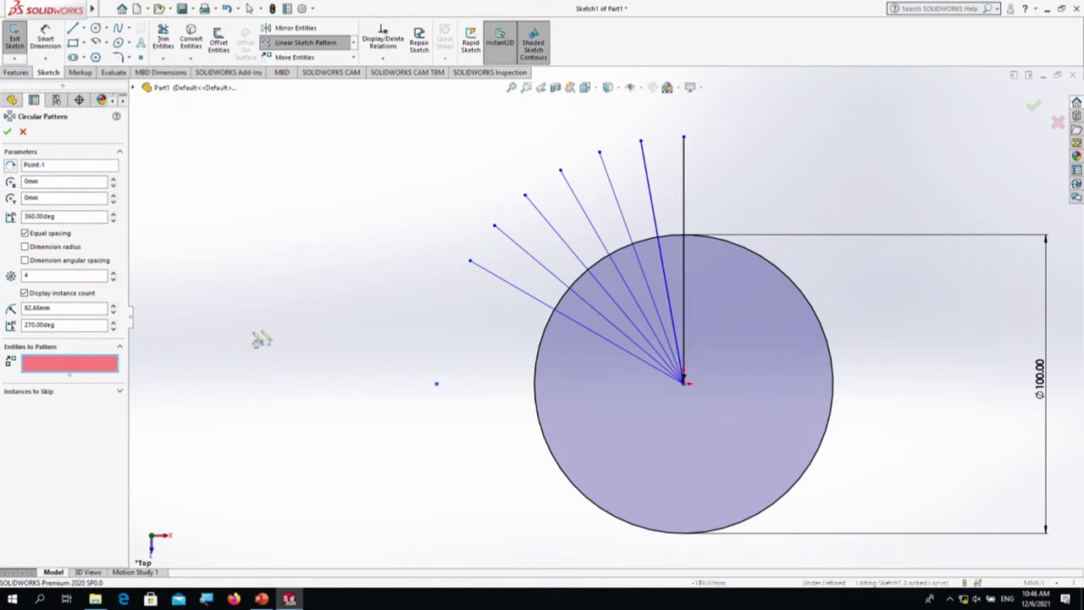
pyautogui.click(521, 294)
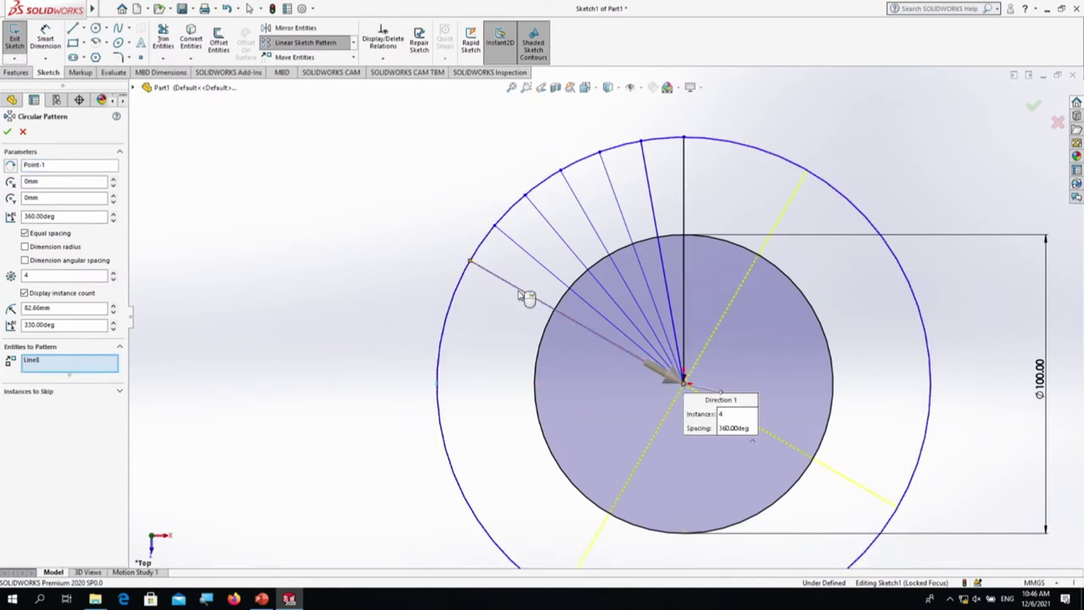
# Step: Pattern the lowest radial line as 2 instances over 30 degrees in the reversed direction
pyautogui.doubleClick(34, 274)
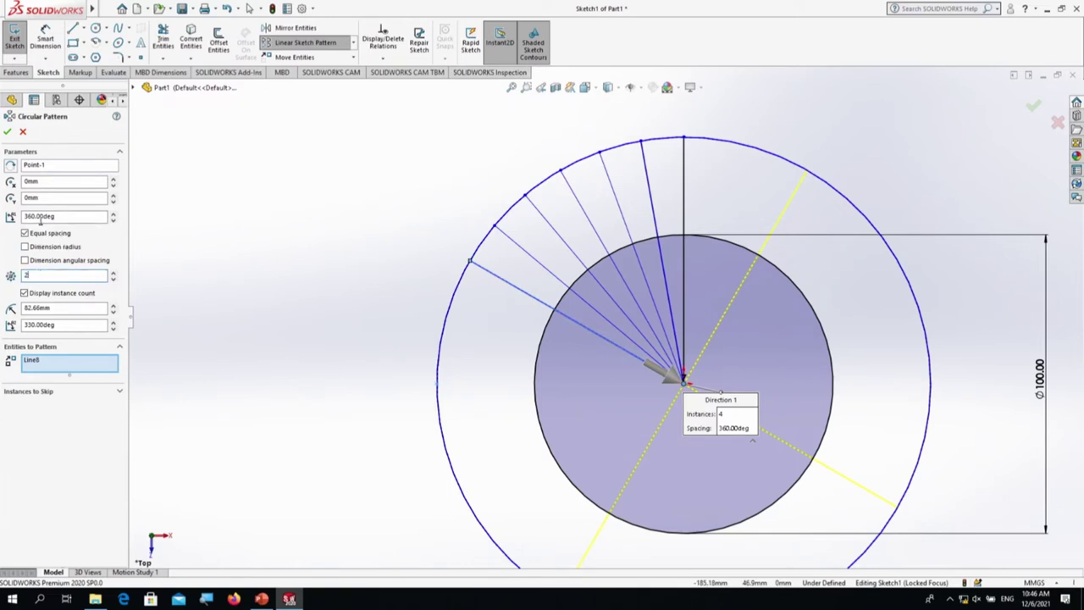
pyautogui.write('2')
pyautogui.doubleClick(39, 217)
pyautogui.write('30')
pyautogui.click(11, 166)
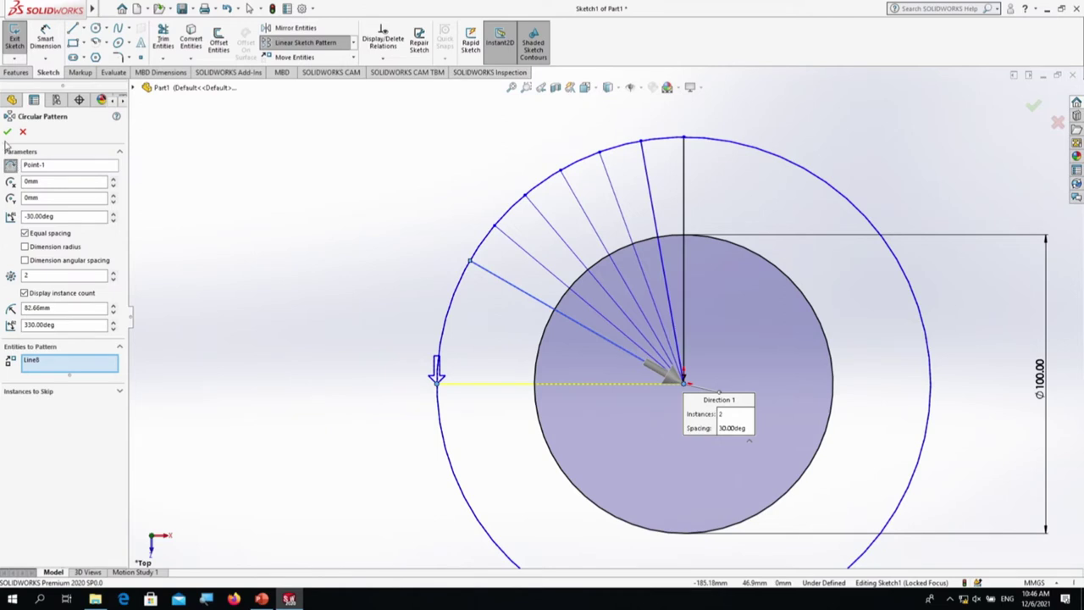
pyautogui.click(9, 133)
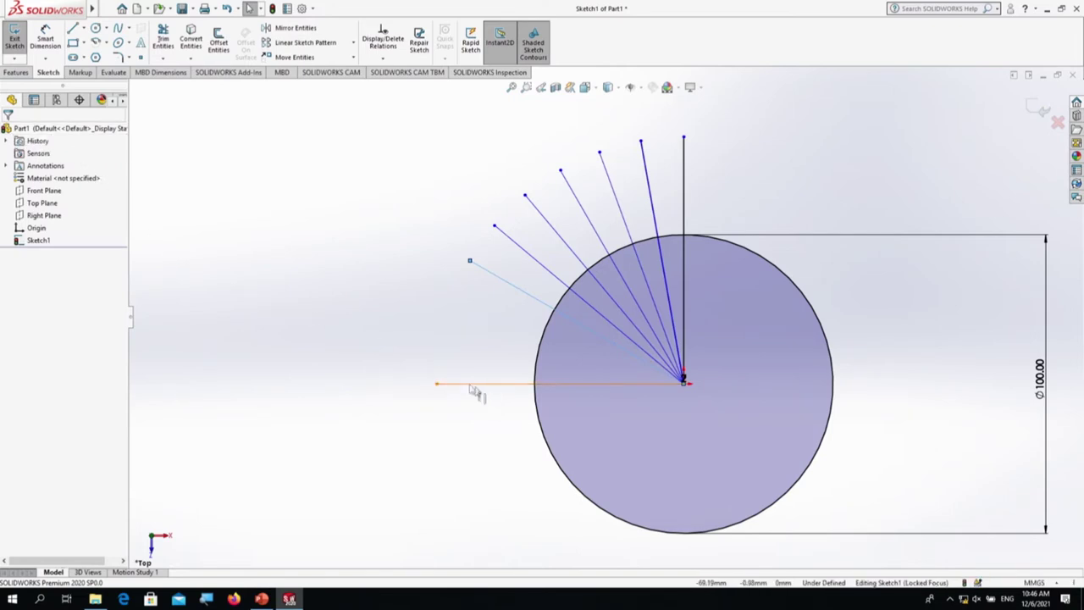
pyautogui.click(353, 44)
pyautogui.click(313, 71)
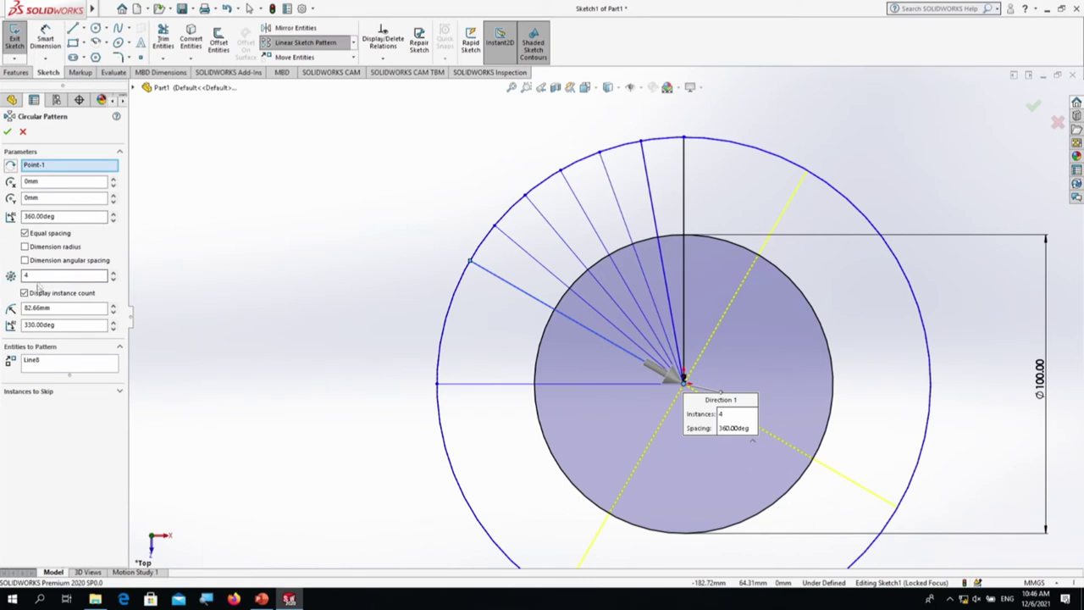
pyautogui.doubleClick(35, 274)
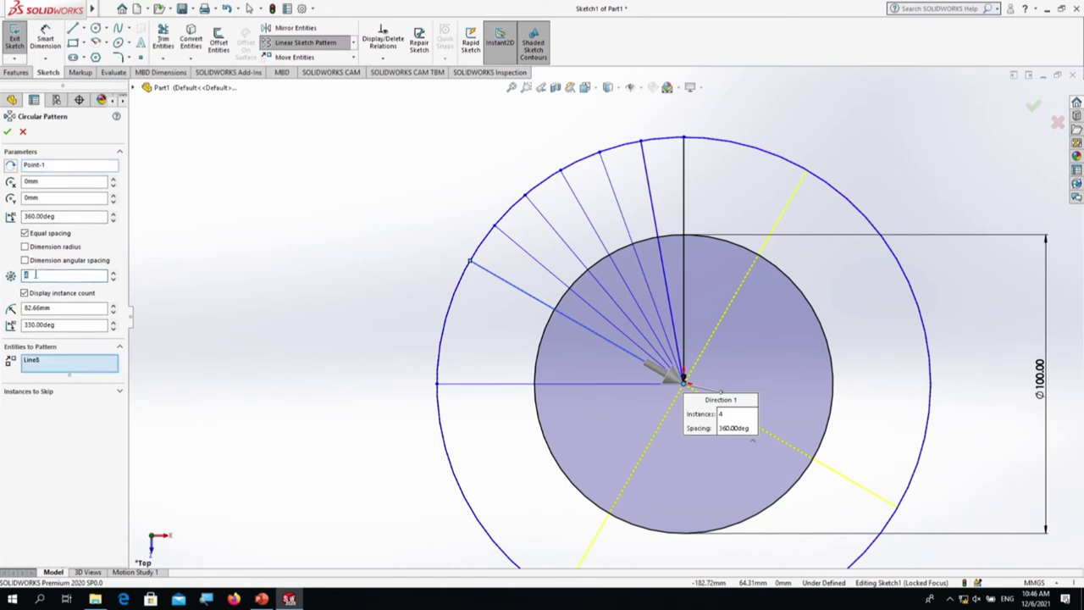
pyautogui.write('6')
pyautogui.click(39, 217)
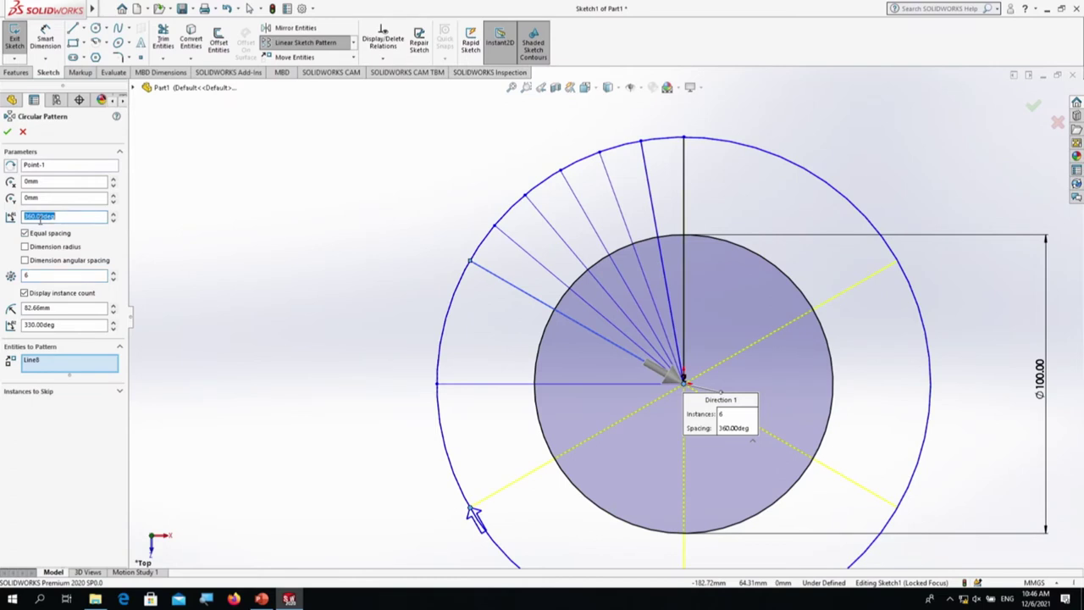
pyautogui.write('6')
pyautogui.doubleClick(36, 274)
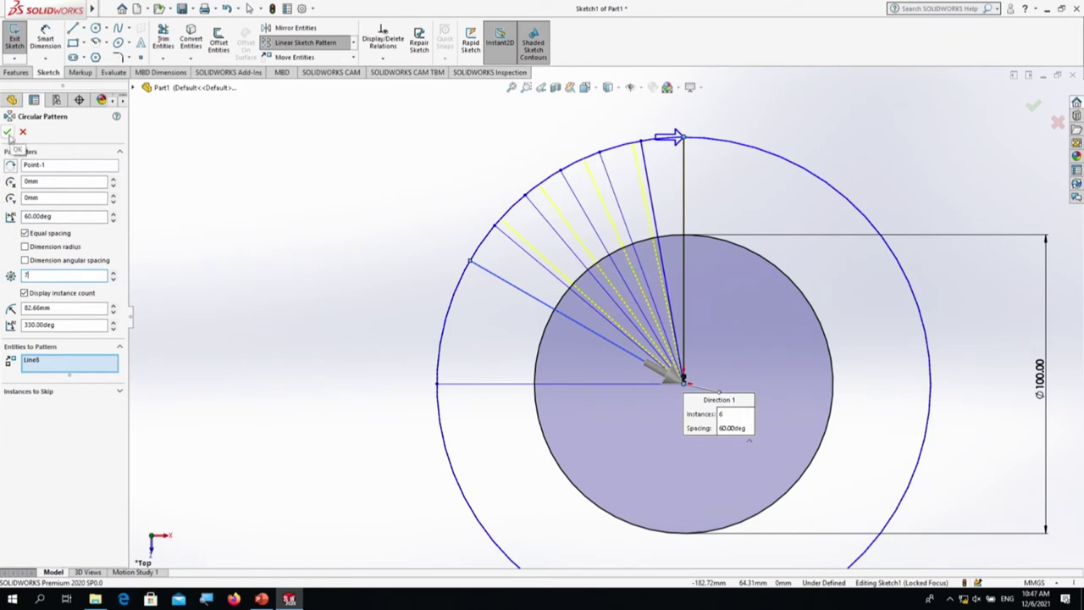
pyautogui.click(11, 166)
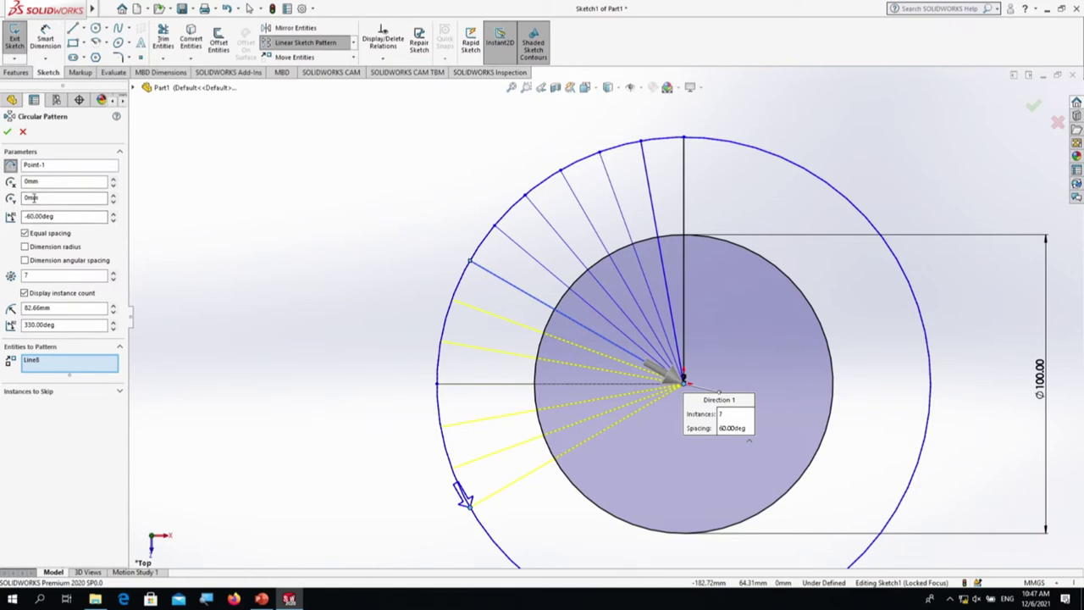
pyautogui.press('Escape')
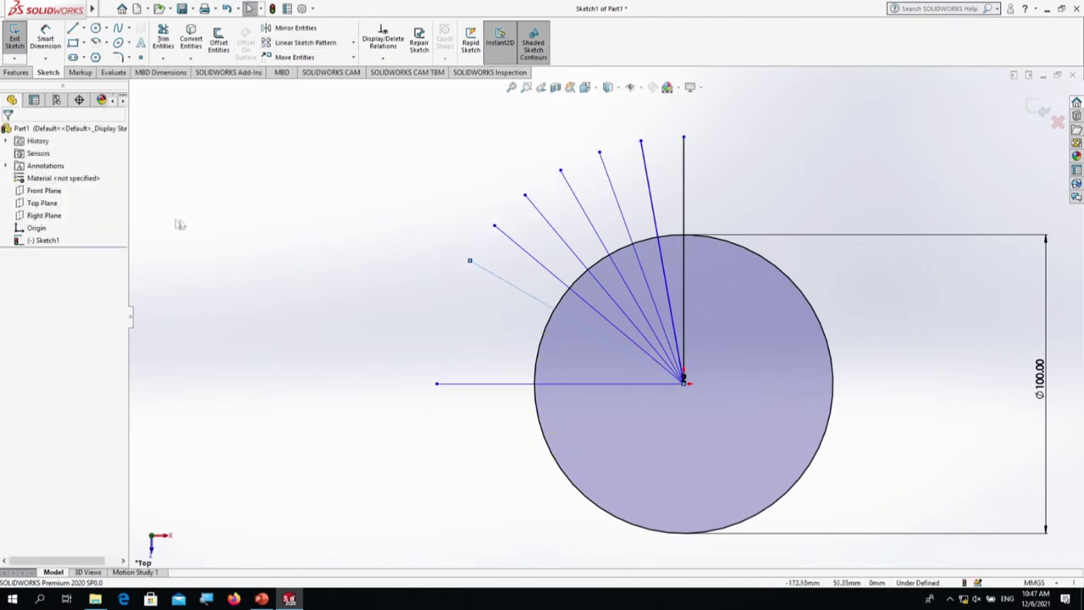
# Step: Start a new circular sketch pattern with the horizontal radial line as the only entity to pattern
pyautogui.click(353, 43)
pyautogui.click(318, 71)
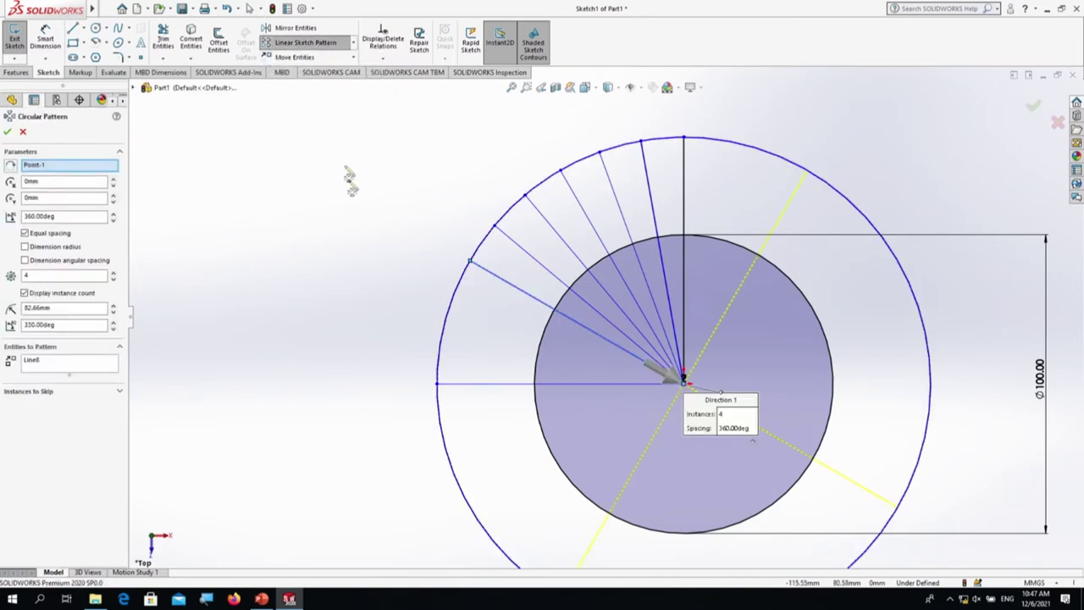
pyautogui.click(44, 366)
pyautogui.press('Delete')
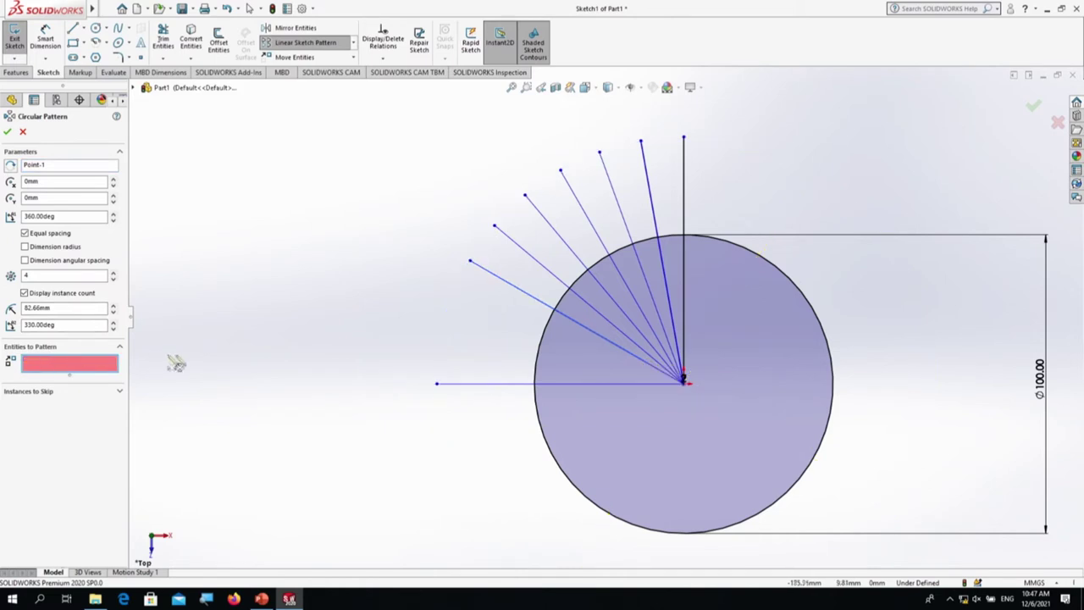
pyautogui.click(458, 386)
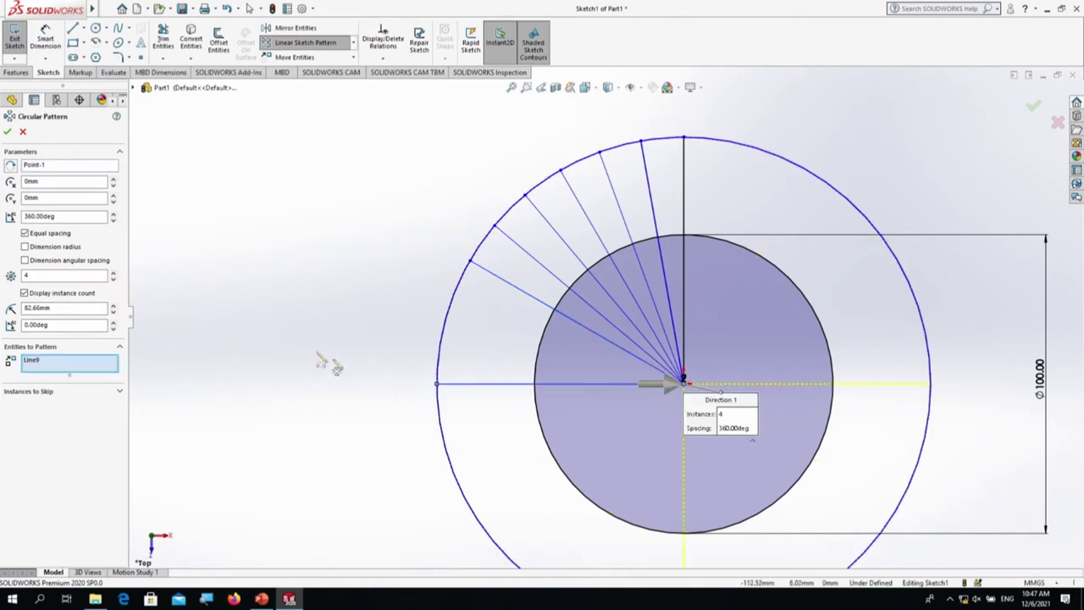
# Step: Pattern the horizontal radial line as 7 equally spaced instances over 60 degrees in the reversed direction
pyautogui.doubleClick(39, 276)
pyautogui.doubleClick(37, 216)
pyautogui.write('60')
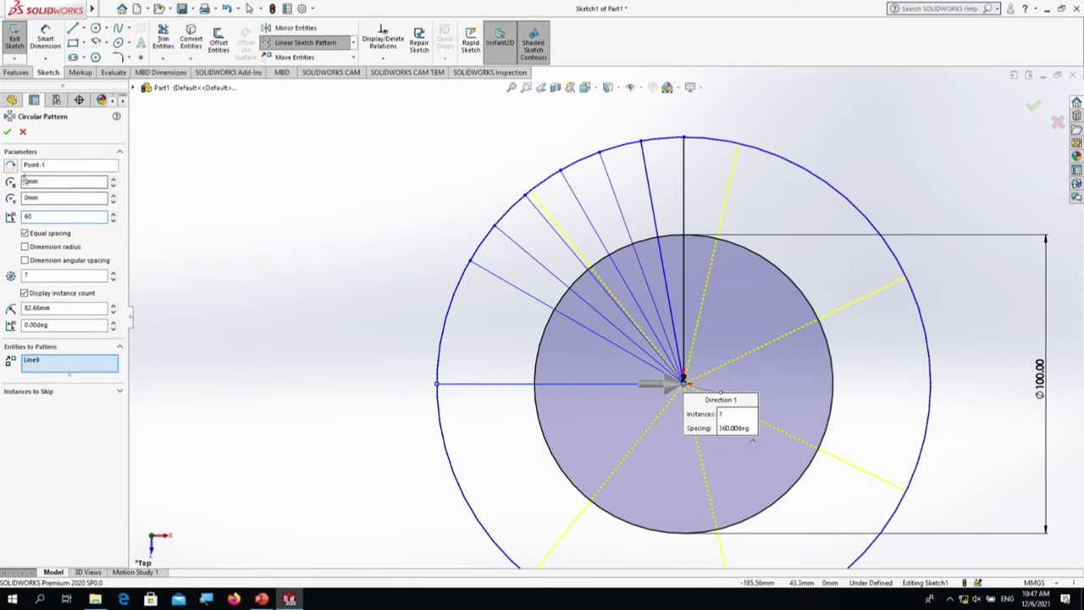
pyautogui.press('Return')
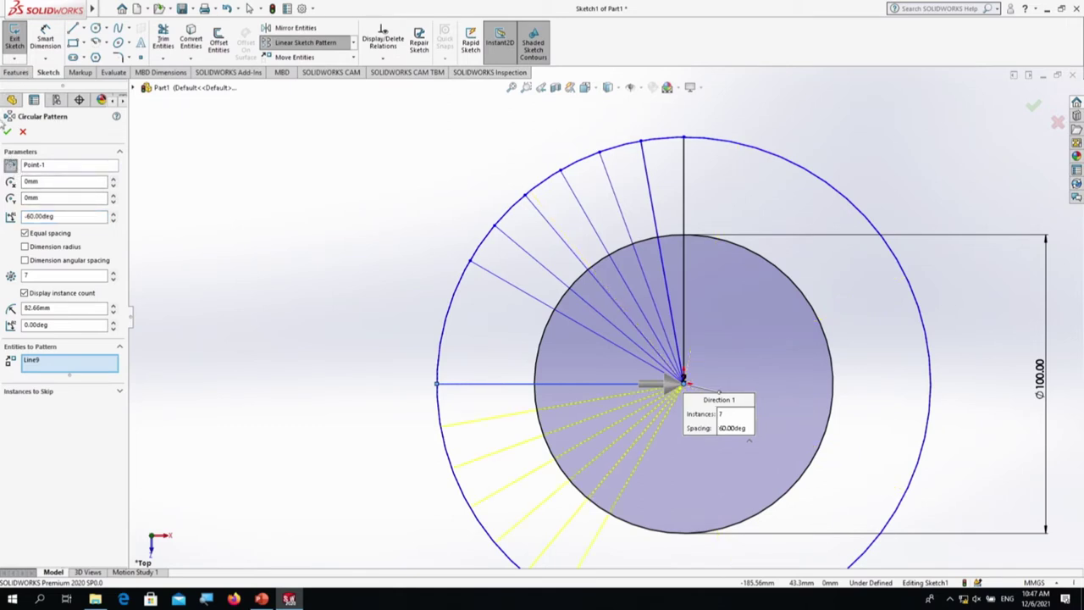
pyautogui.click(9, 132)
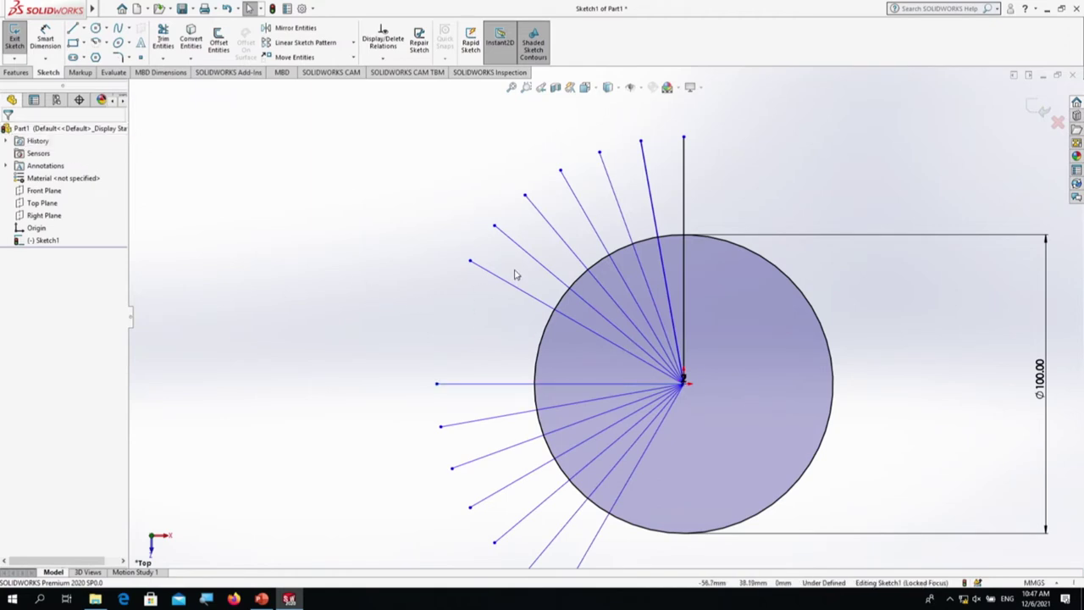
# Step: Offset the 100 mm base circle outward by 7 mm
pyautogui.scroll(3, 601, 297)
pyautogui.scroll(-2, 643, 284)
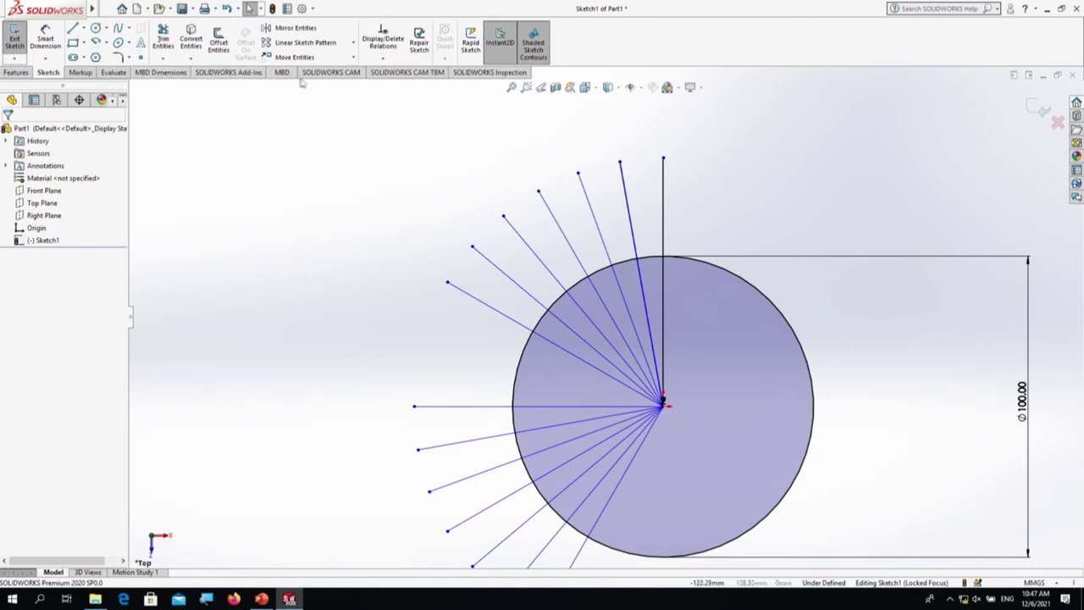
pyautogui.click(218, 43)
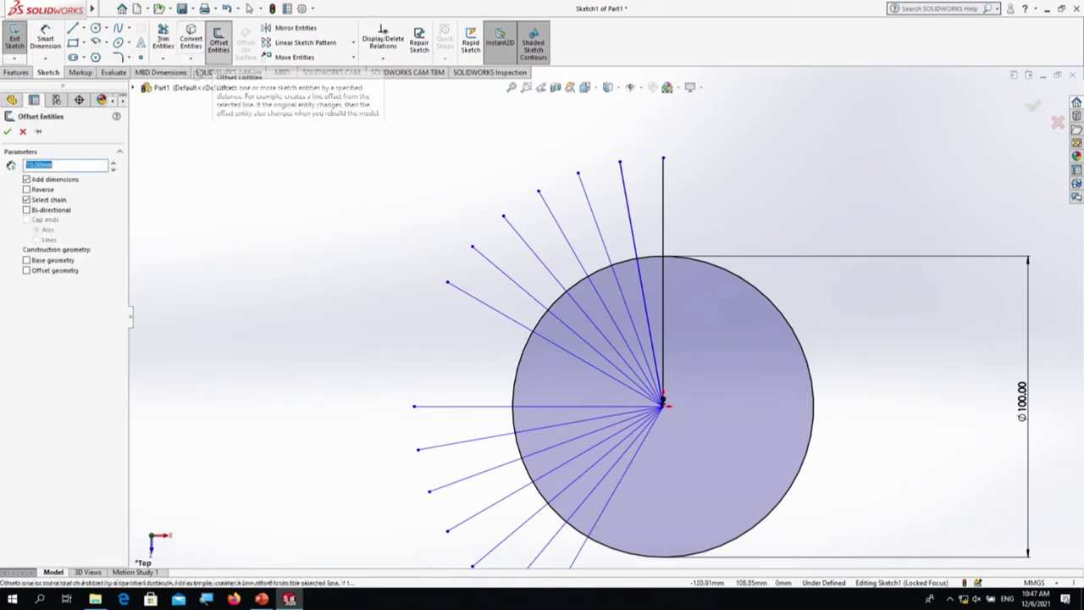
pyautogui.write('1')
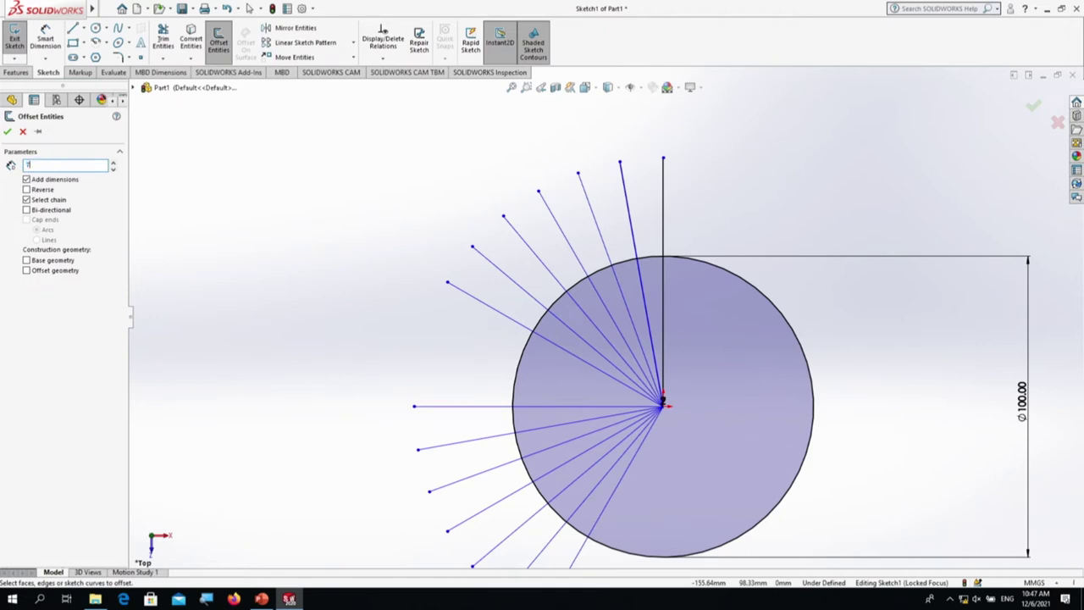
pyautogui.click(517, 358)
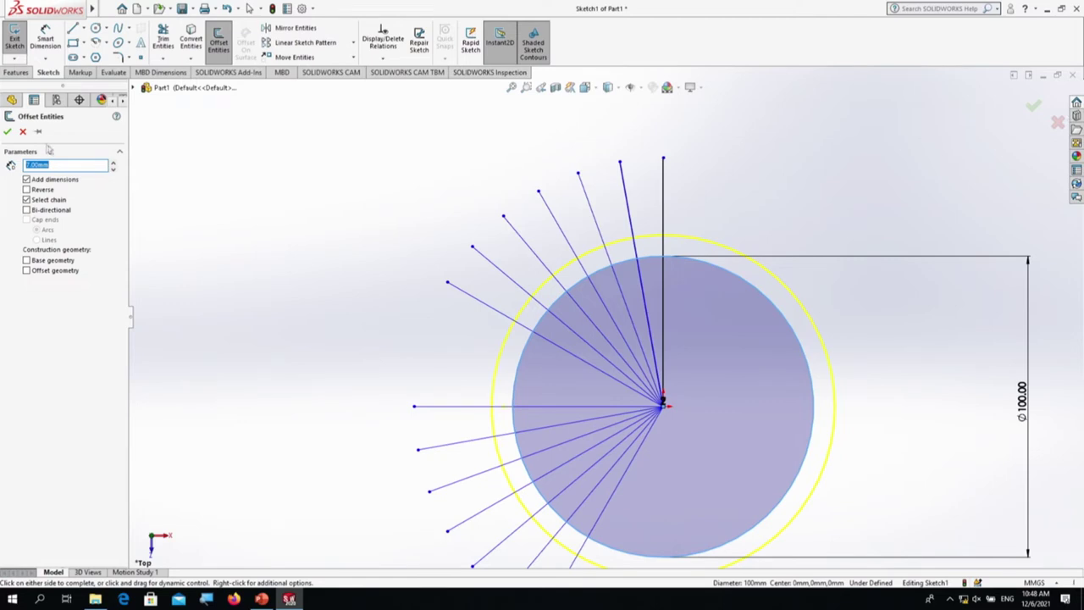
pyautogui.click(7, 133)
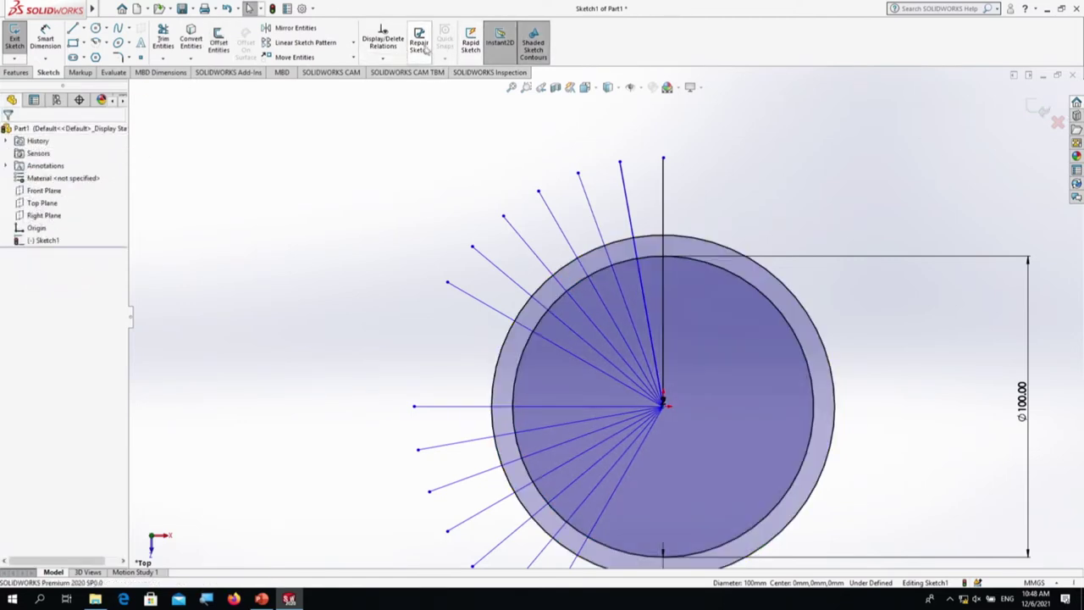
# Step: Add two more concentric circles, each offset 7 mm outward from the previous outermost circle
pyautogui.click(224, 49)
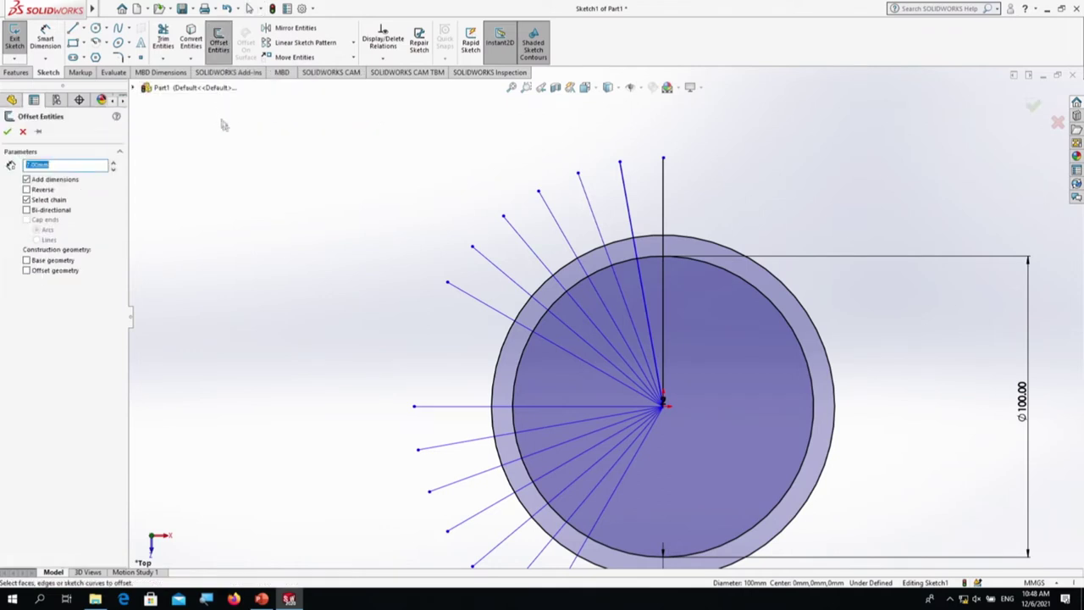
pyautogui.click(509, 341)
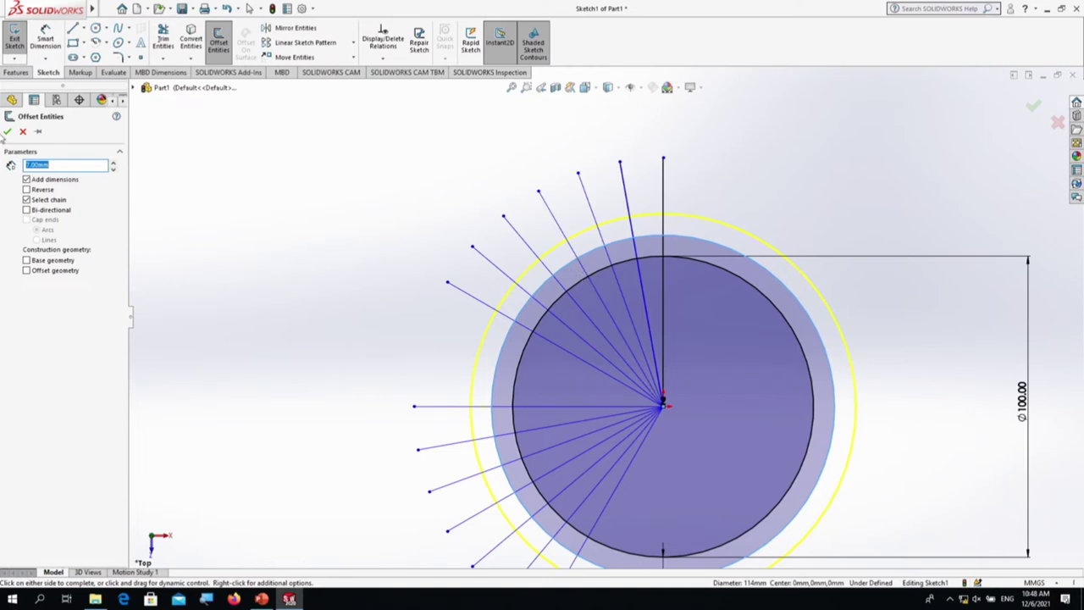
pyautogui.click(9, 133)
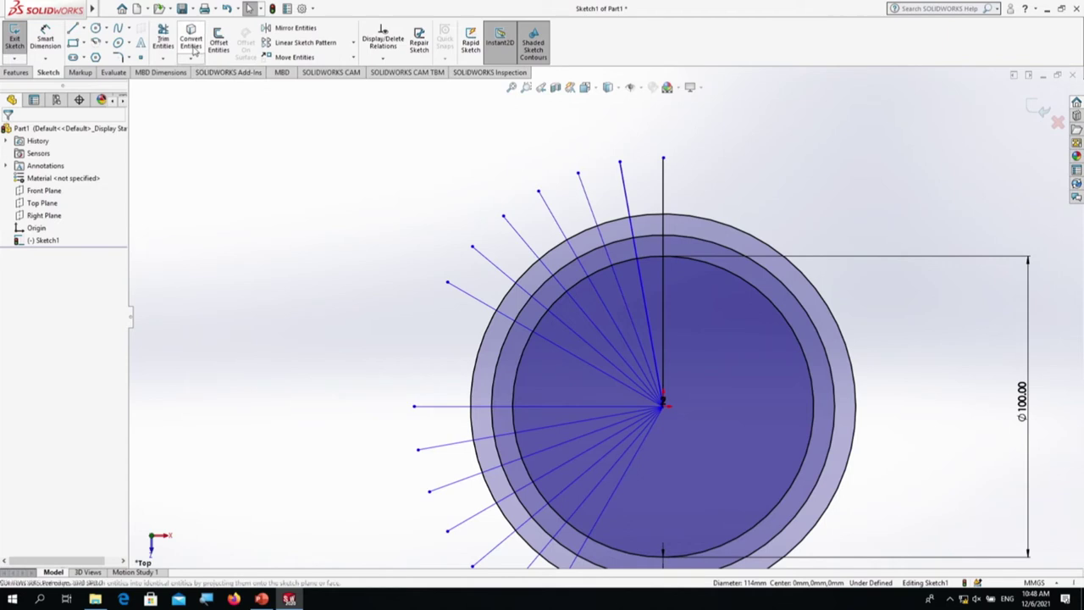
pyautogui.click(218, 43)
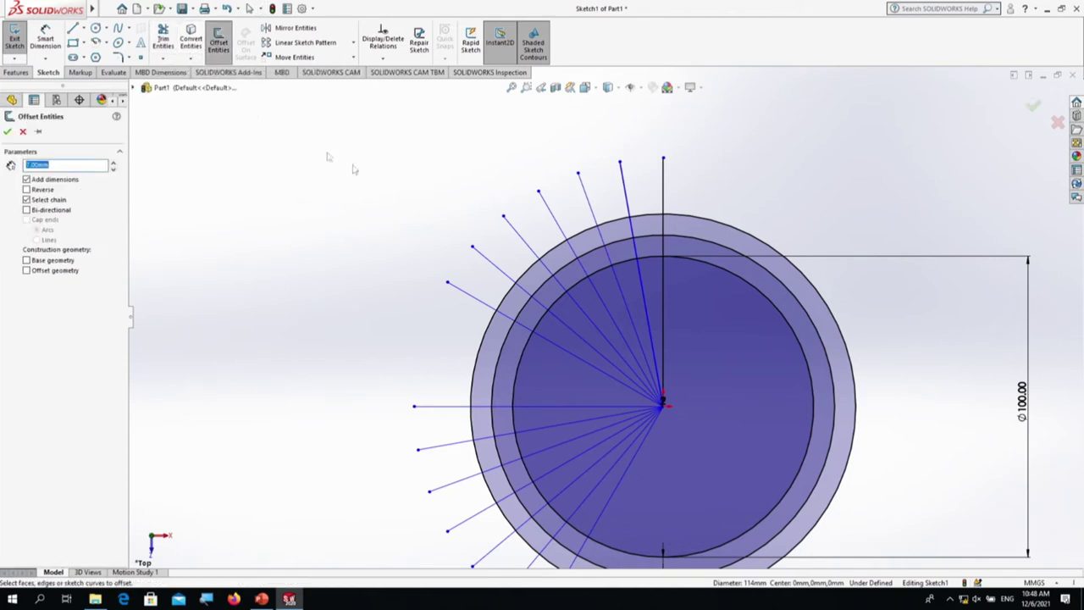
pyautogui.click(487, 337)
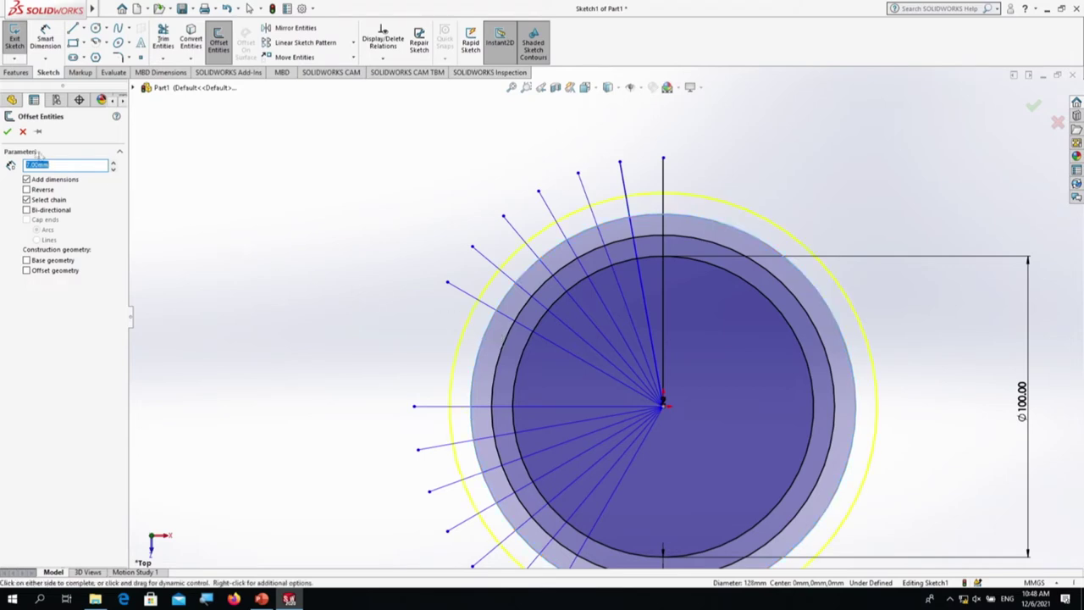
pyautogui.click(8, 131)
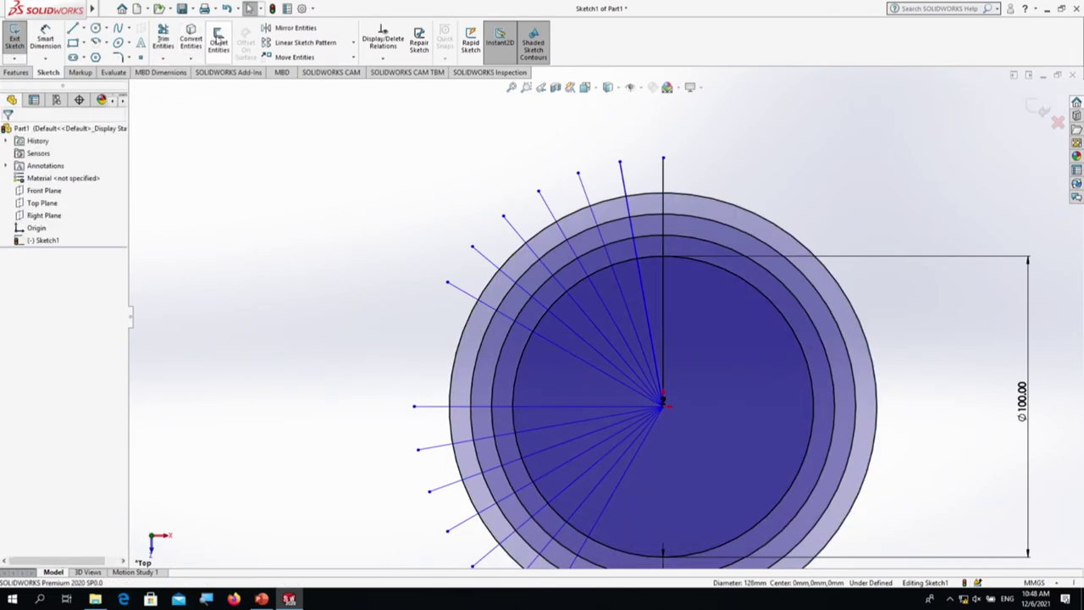
# Step: Continue the concentric series with three further outward offsets of 7 mm, making six offset circles around the base circle
pyautogui.click(218, 40)
pyautogui.click(457, 347)
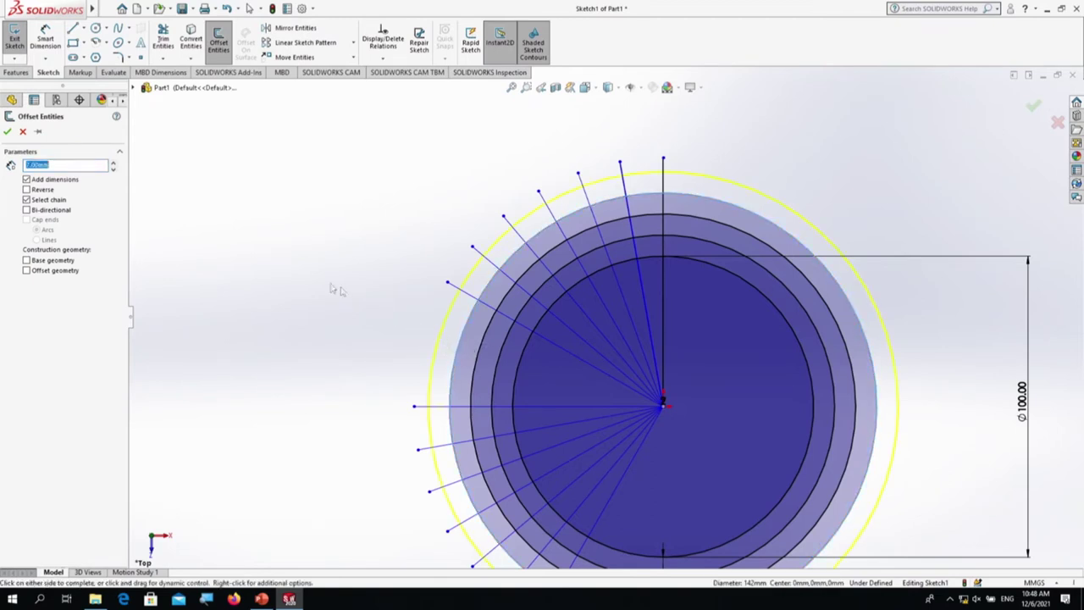
pyautogui.click(7, 132)
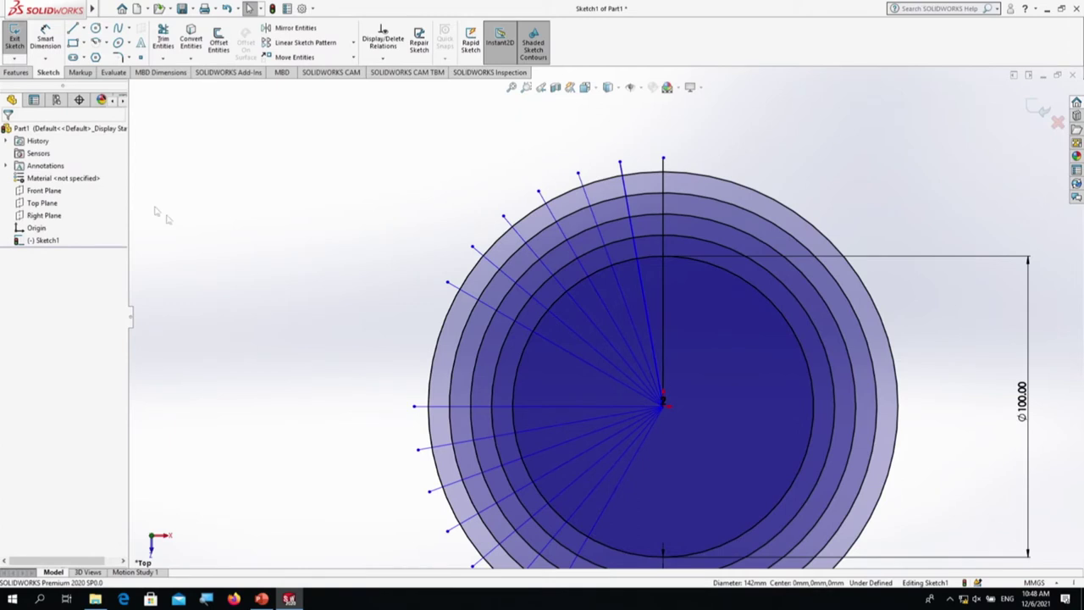
pyautogui.click(218, 40)
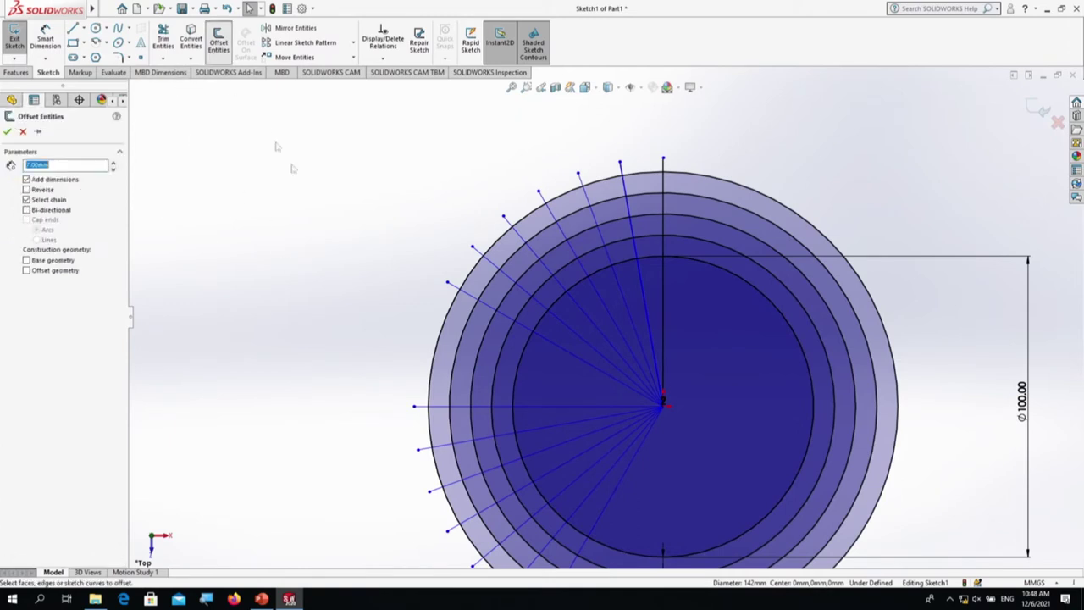
pyautogui.click(440, 336)
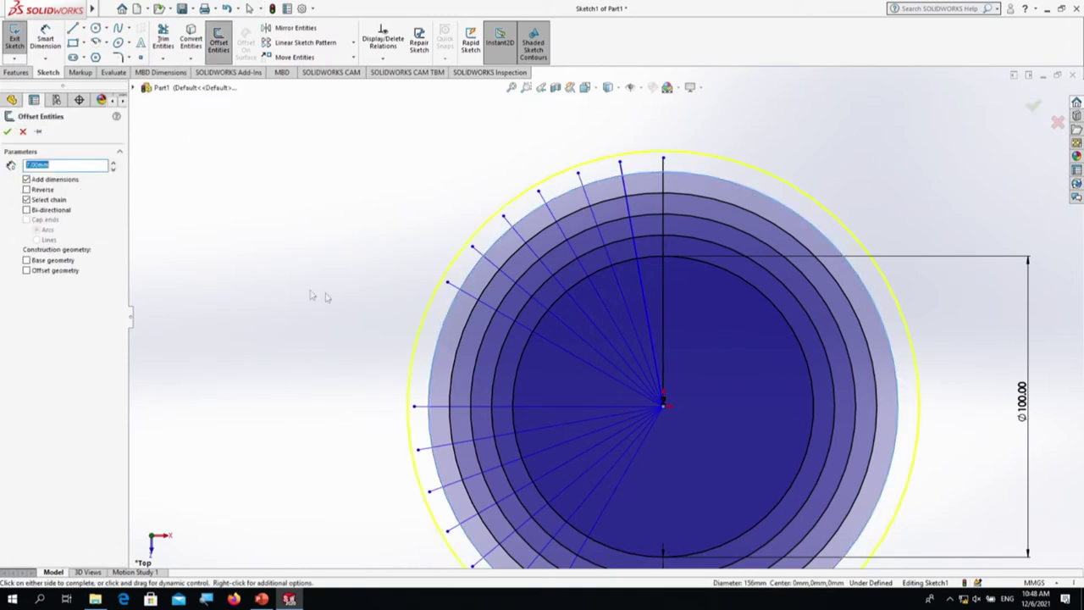
pyautogui.click(8, 133)
pyautogui.click(218, 42)
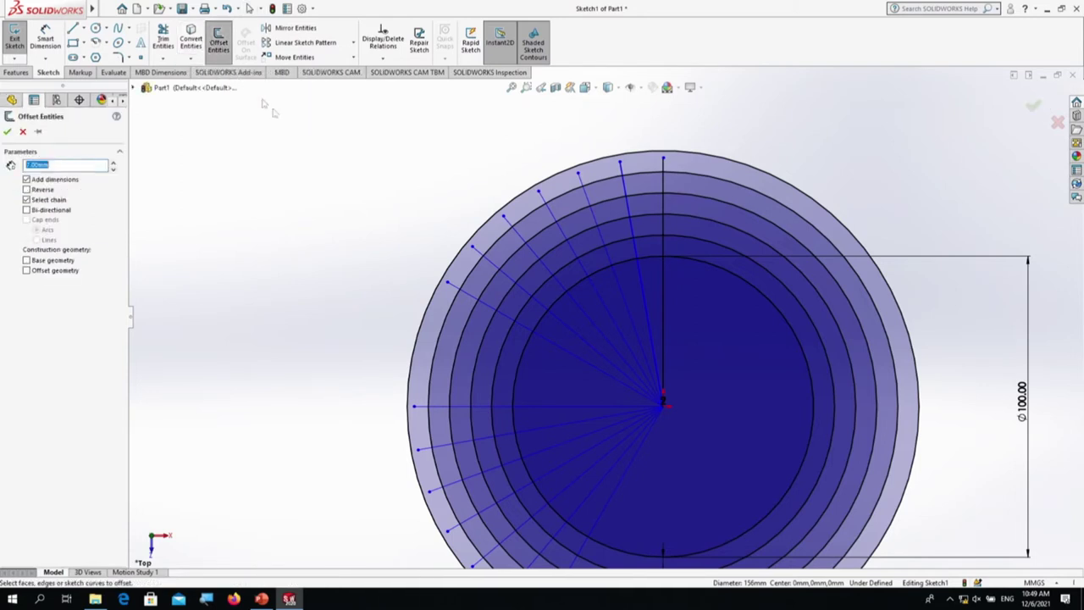
pyautogui.click(440, 303)
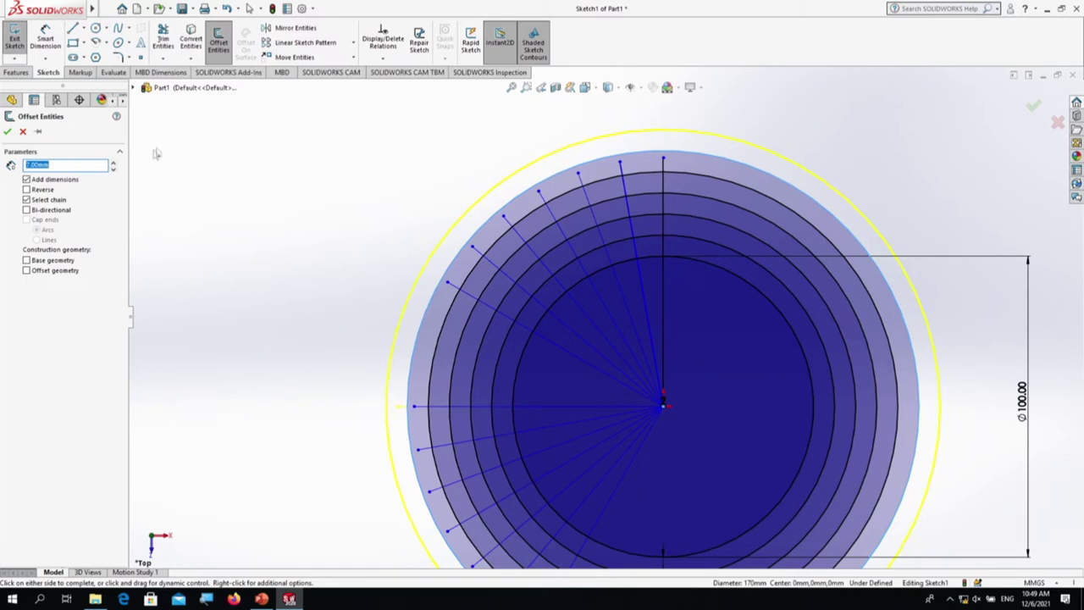
pyautogui.click(7, 132)
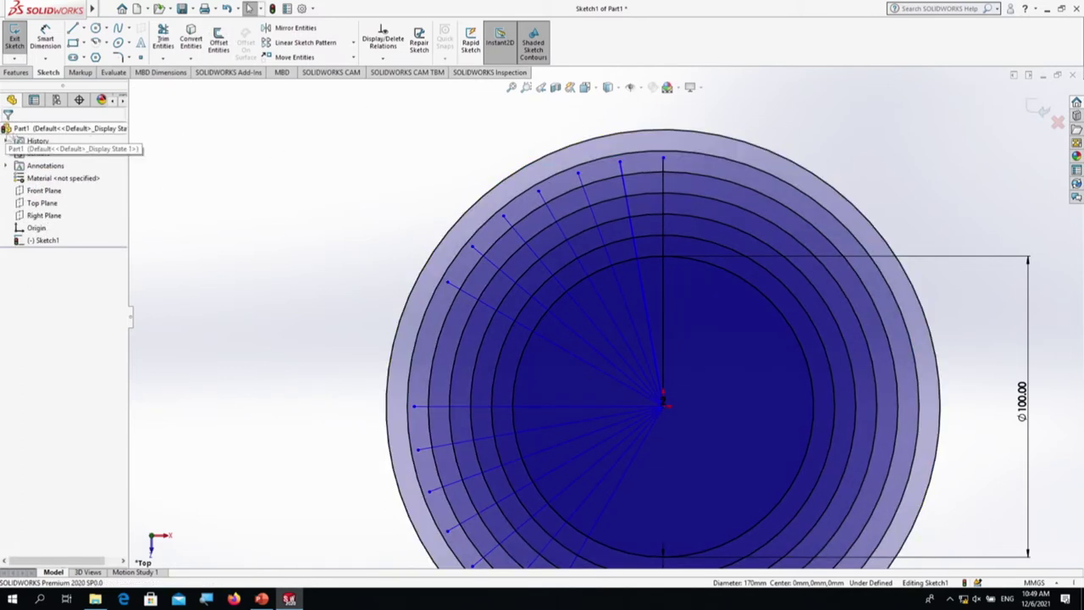
# Step: Extend the upper fan's lowest line and the horizontal line to the outermost circle, and their neighbouring fan lines to the second-outermost circle
pyautogui.click(163, 58)
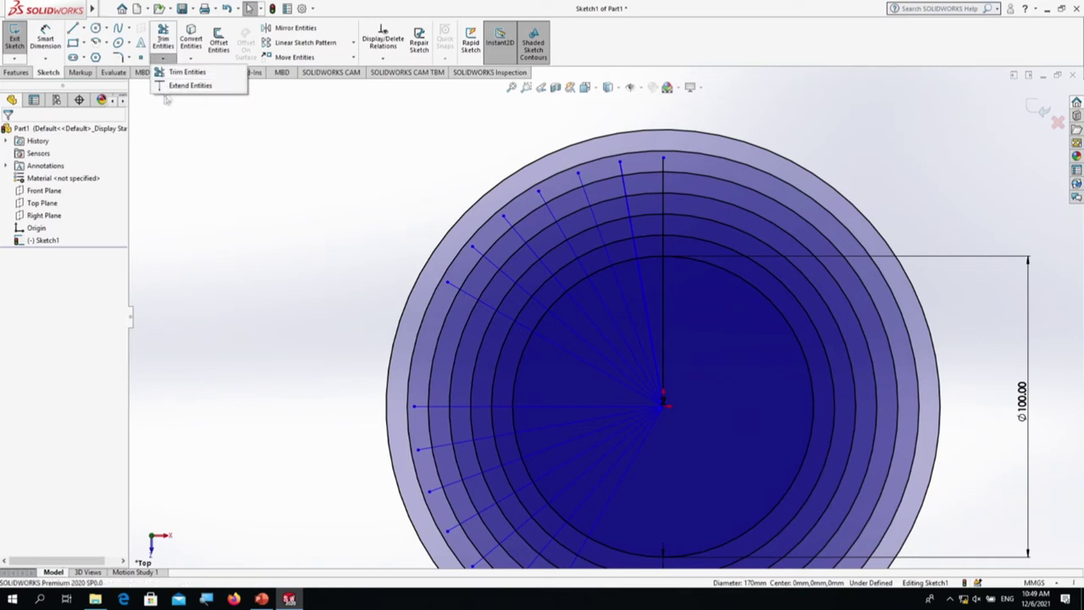
pyautogui.click(174, 85)
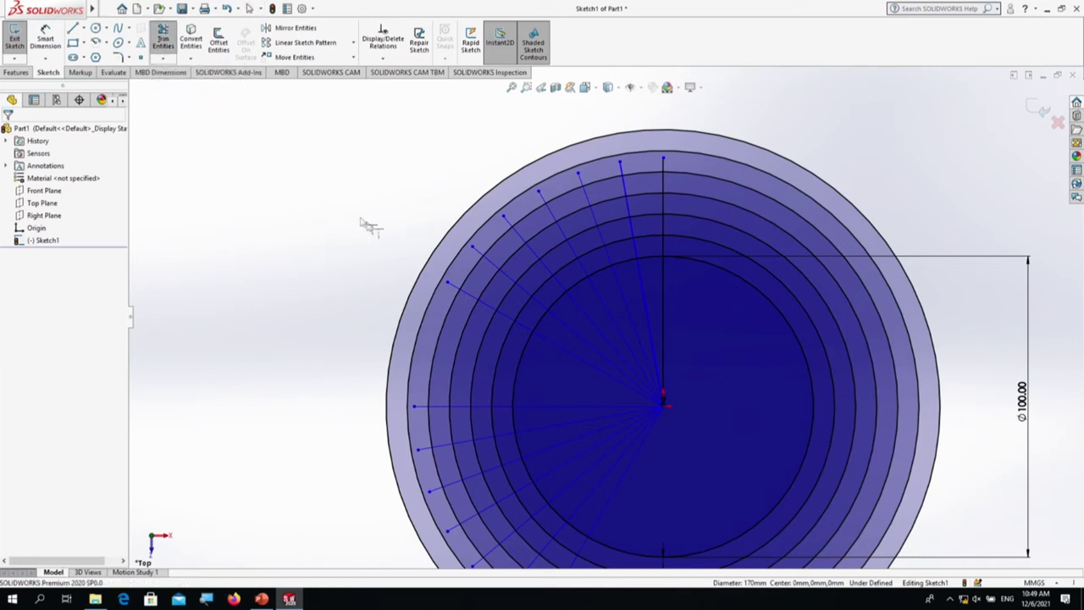
pyautogui.click(455, 290)
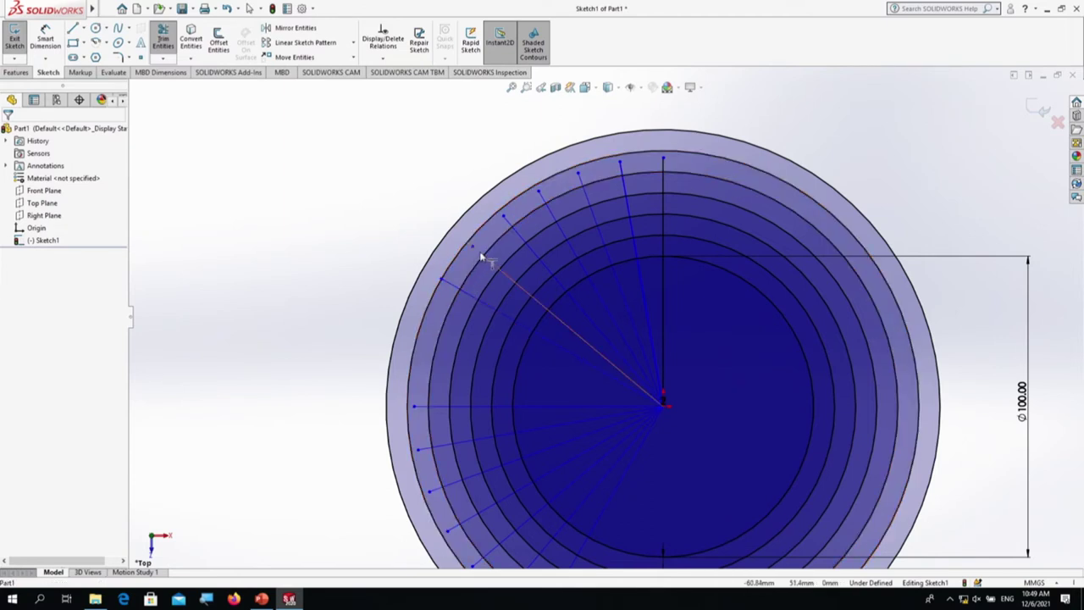
pyautogui.click(480, 256)
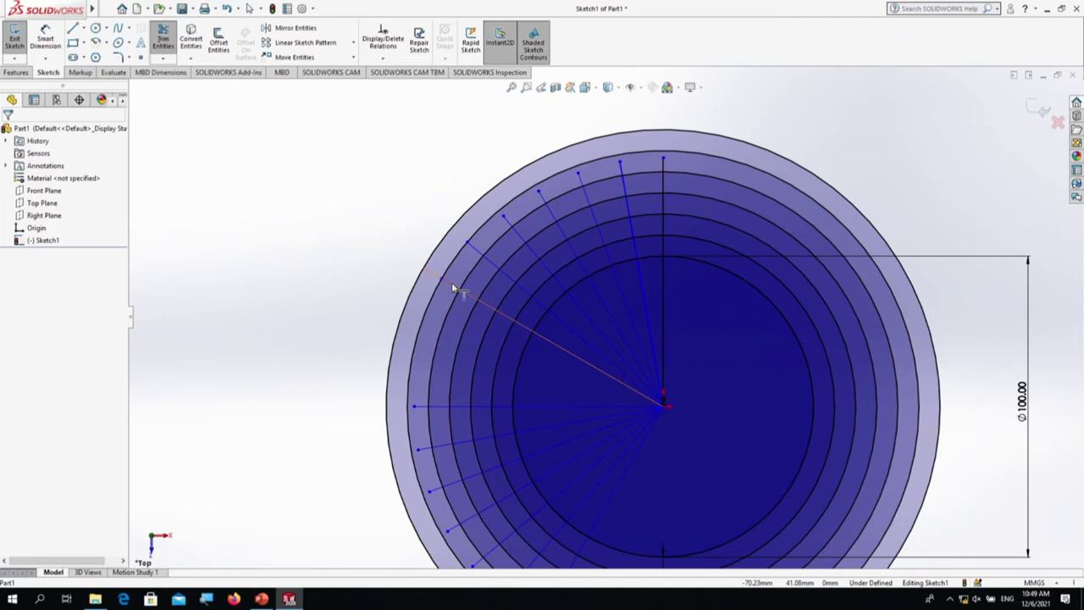
pyautogui.click(452, 283)
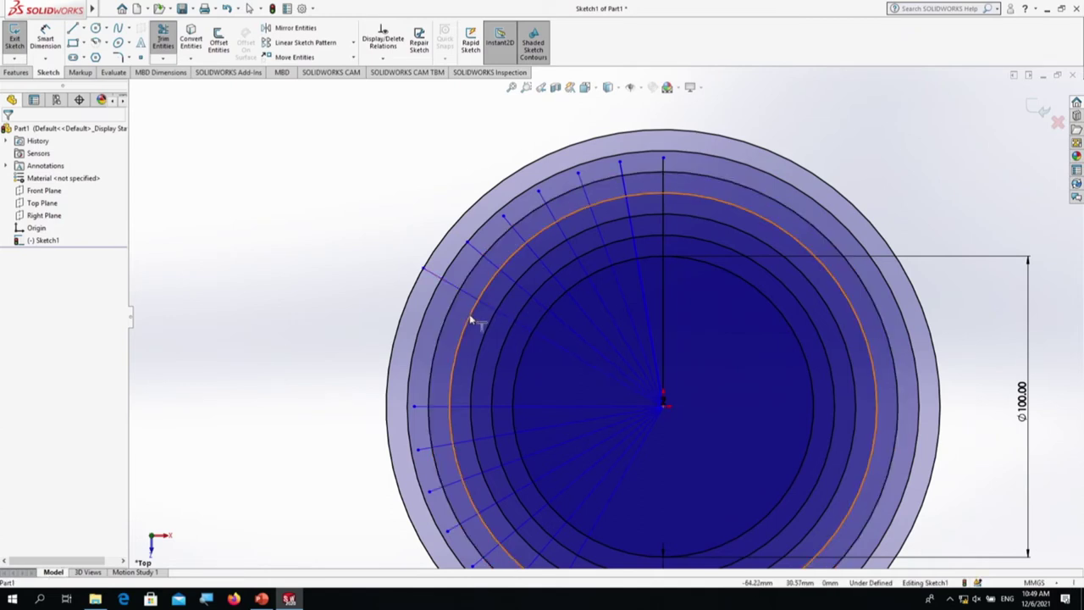
pyautogui.click(423, 410)
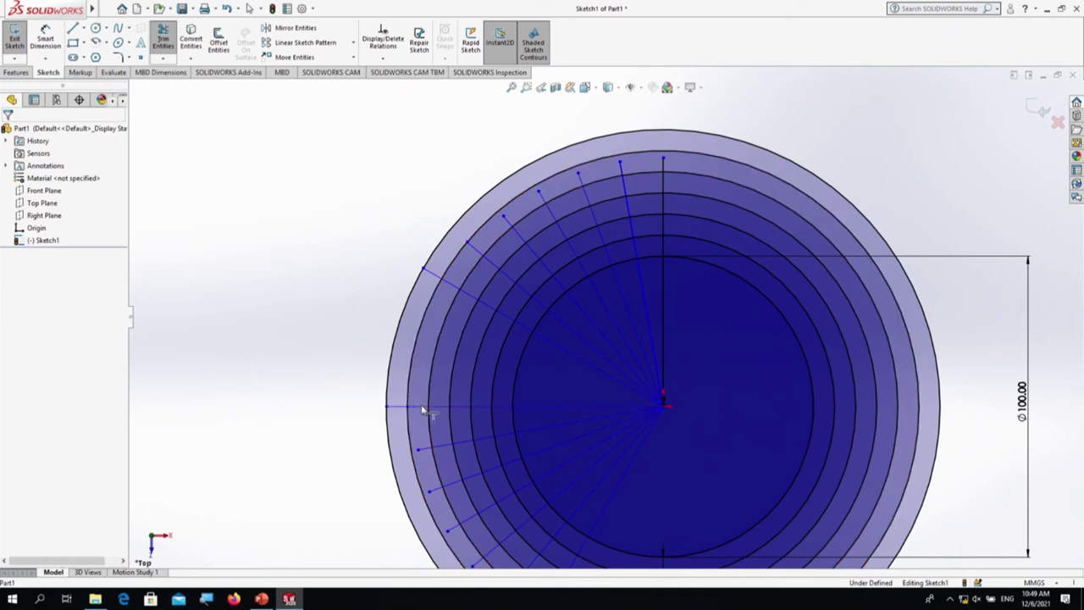
pyautogui.click(428, 451)
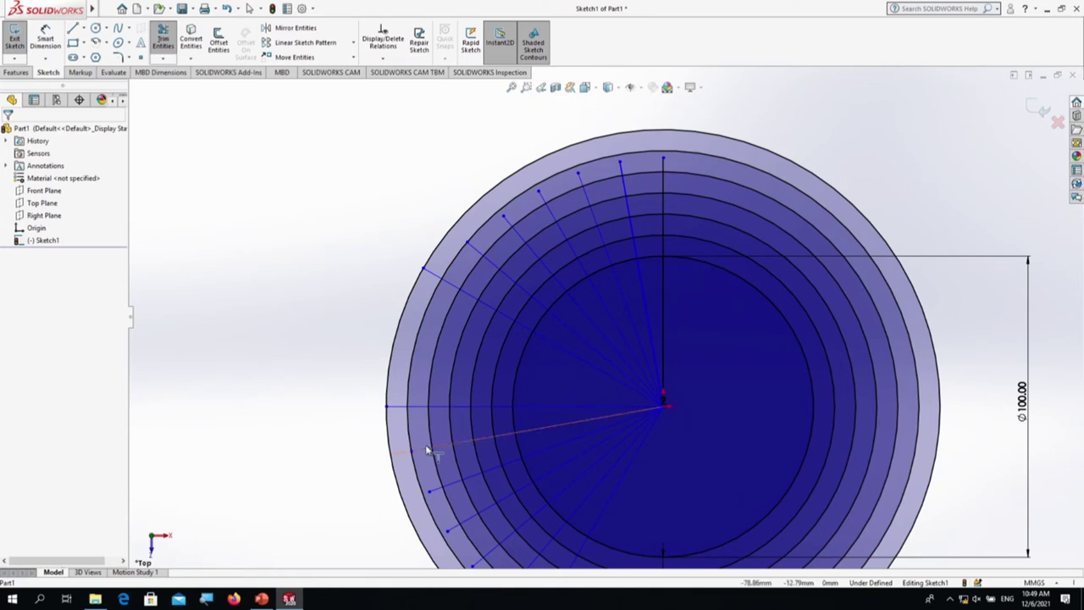
pyautogui.click(428, 451)
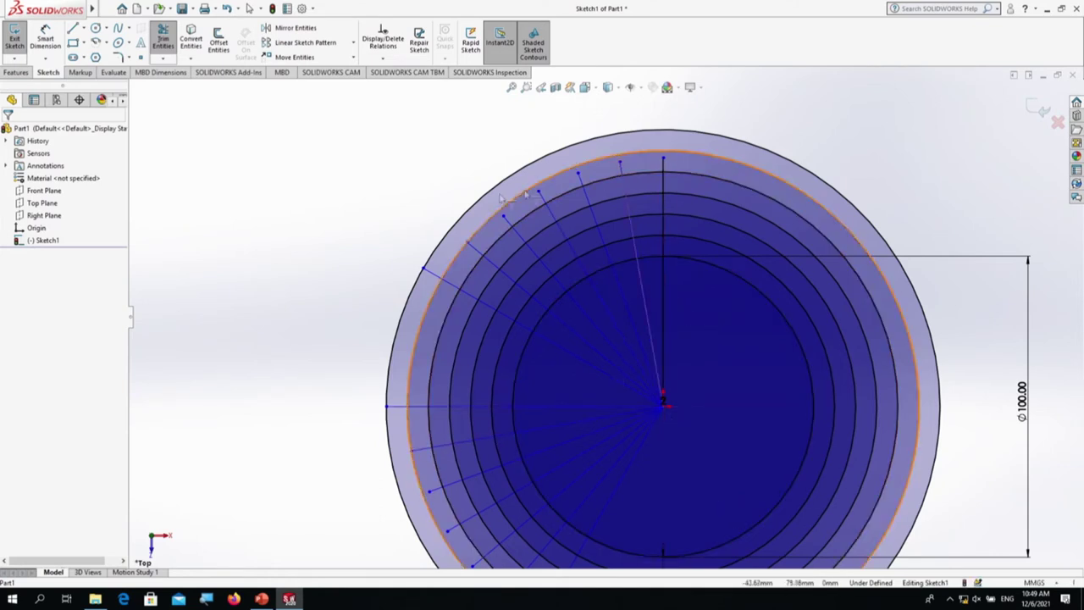
# Step: Power-trim the first radial line beside the vertical line between the first and second offset circles
pyautogui.scroll(1, 532, 322)
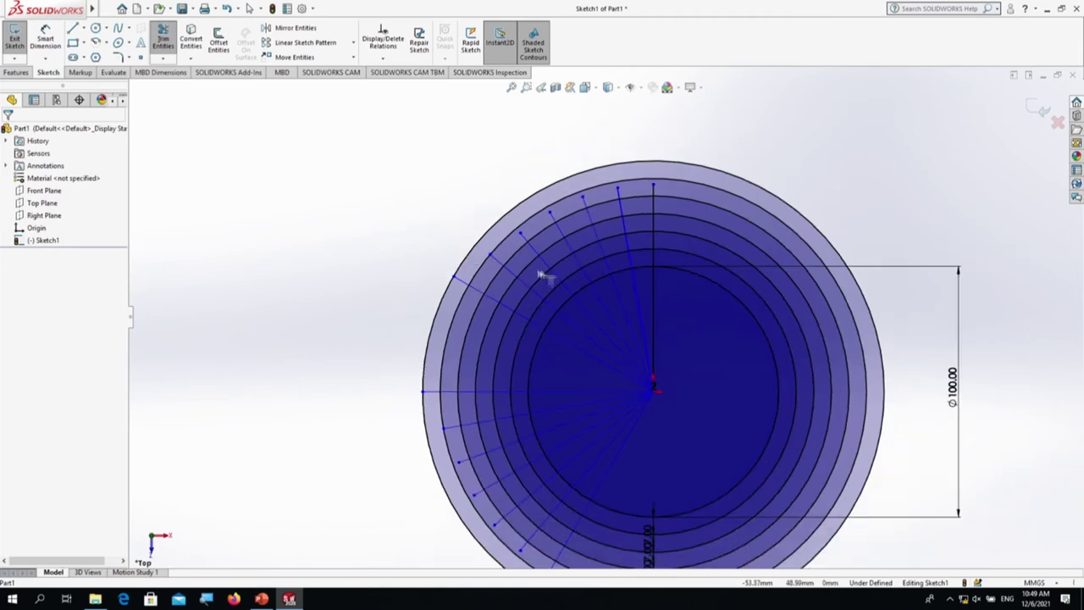
pyautogui.scroll(-1, 545, 279)
pyautogui.scroll(-1, 546, 268)
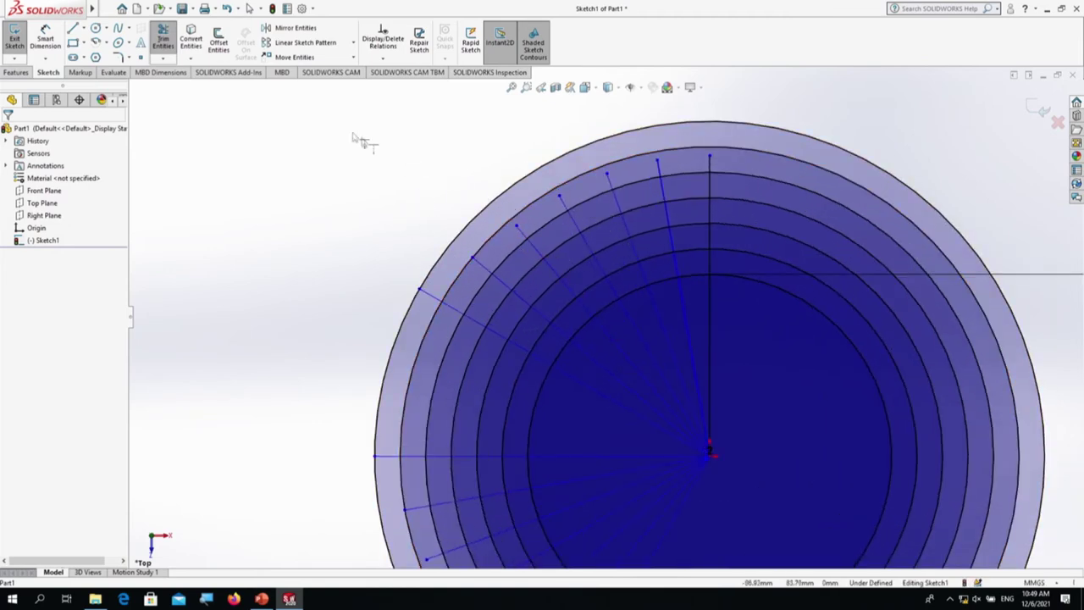
pyautogui.click(163, 46)
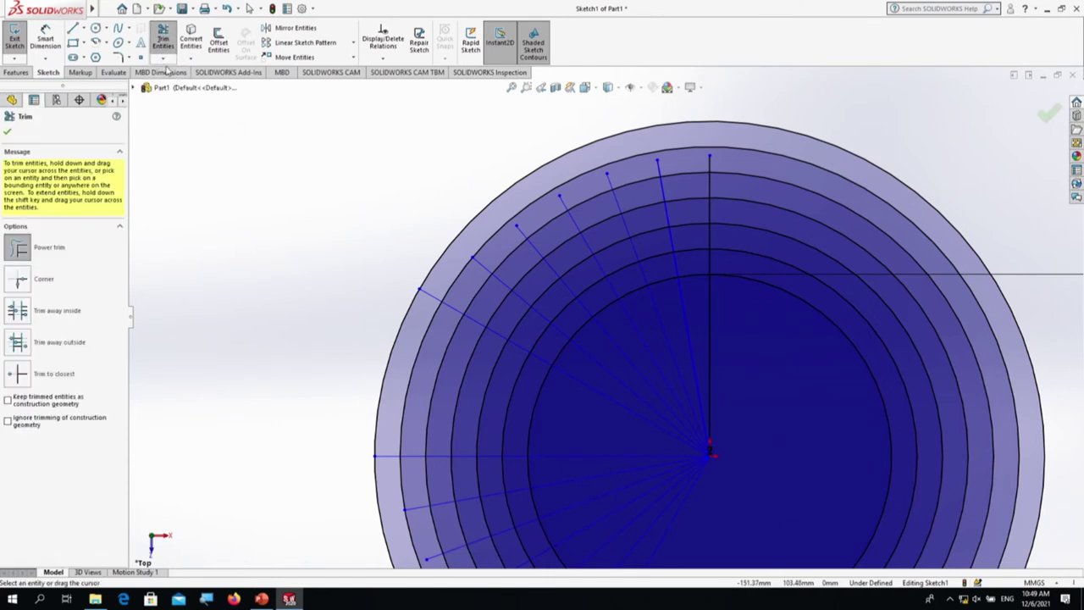
pyautogui.click(164, 49)
pyautogui.click(164, 47)
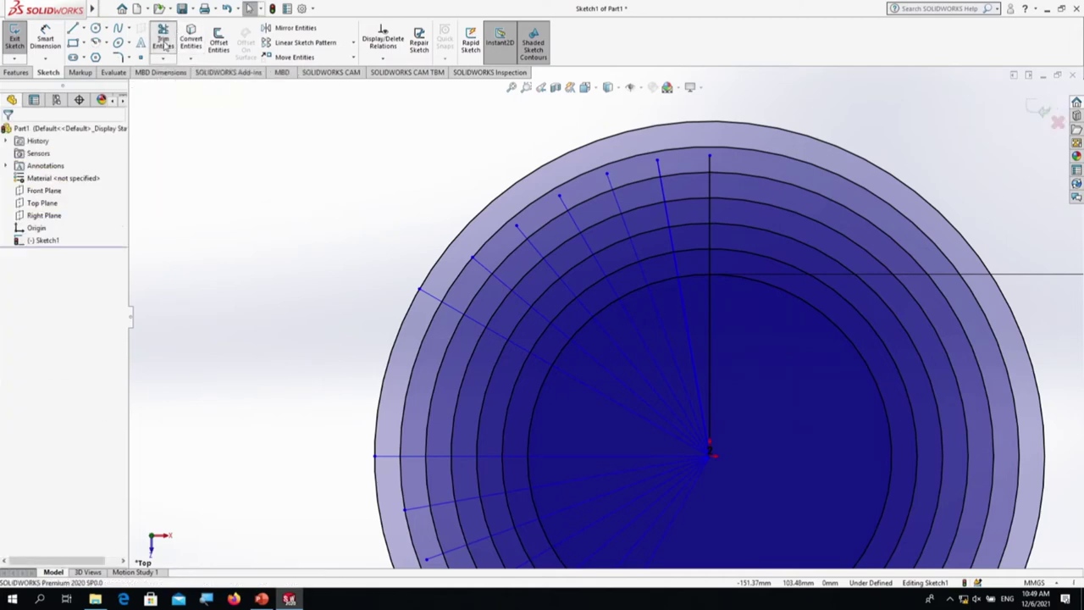
pyautogui.scroll(-2, 666, 261)
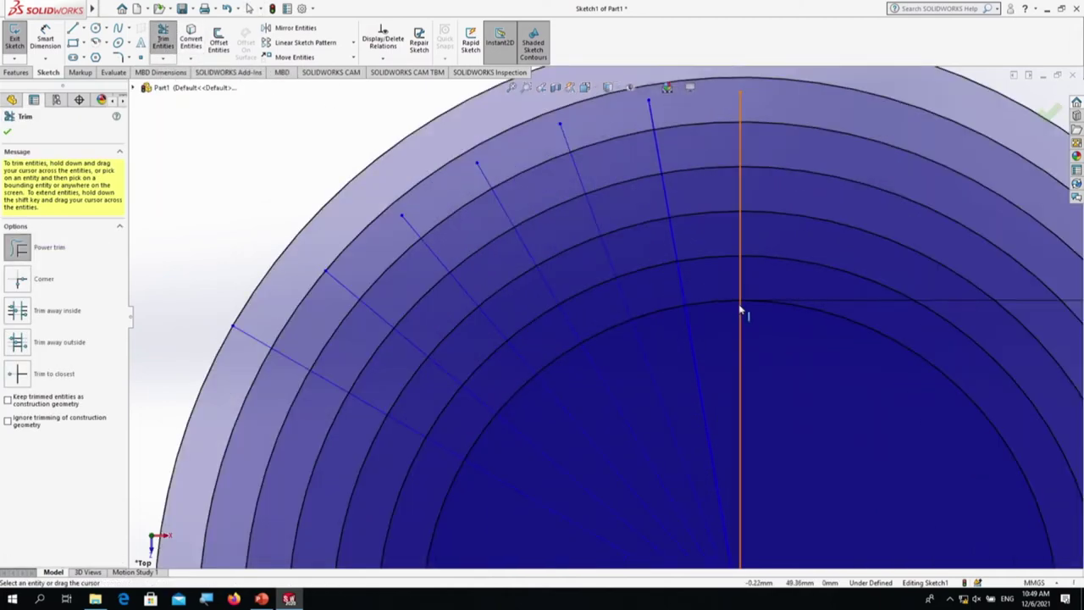
pyautogui.moveTo(695, 246); pyautogui.dragTo(631, 255)
pyautogui.scroll(-5, 663, 253)
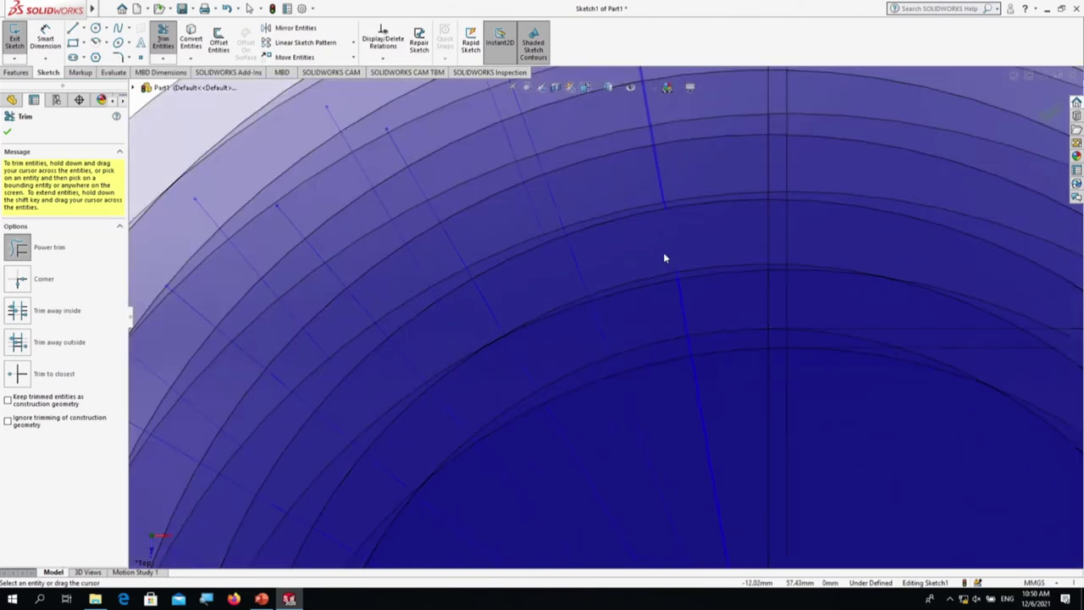
pyautogui.scroll(3, 667, 263)
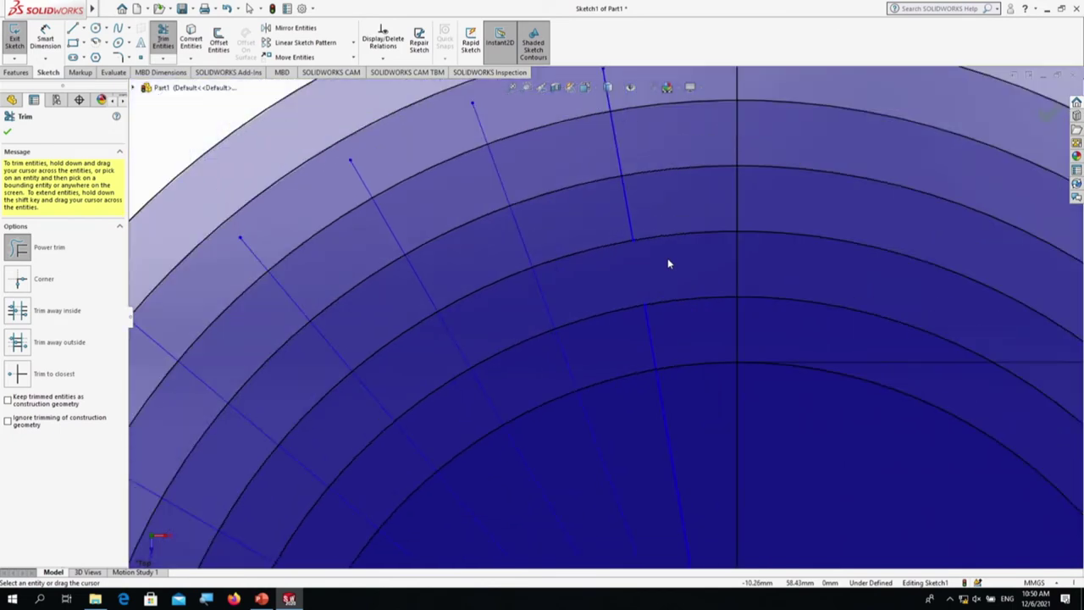
# Step: Trim the second radial line between the second and third offset circles, and the third line between the third and fourth
pyautogui.moveTo(547, 234); pyautogui.dragTo(515, 244)
pyautogui.moveTo(410, 227); pyautogui.dragTo(374, 231)
pyautogui.scroll(1, 348, 235)
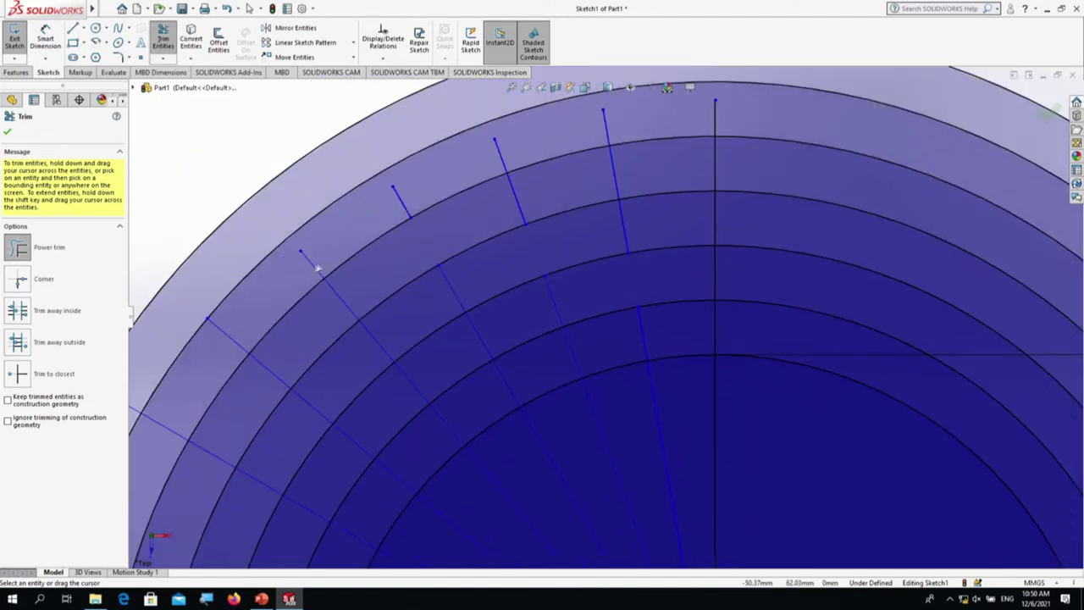
pyautogui.scroll(2, 446, 274)
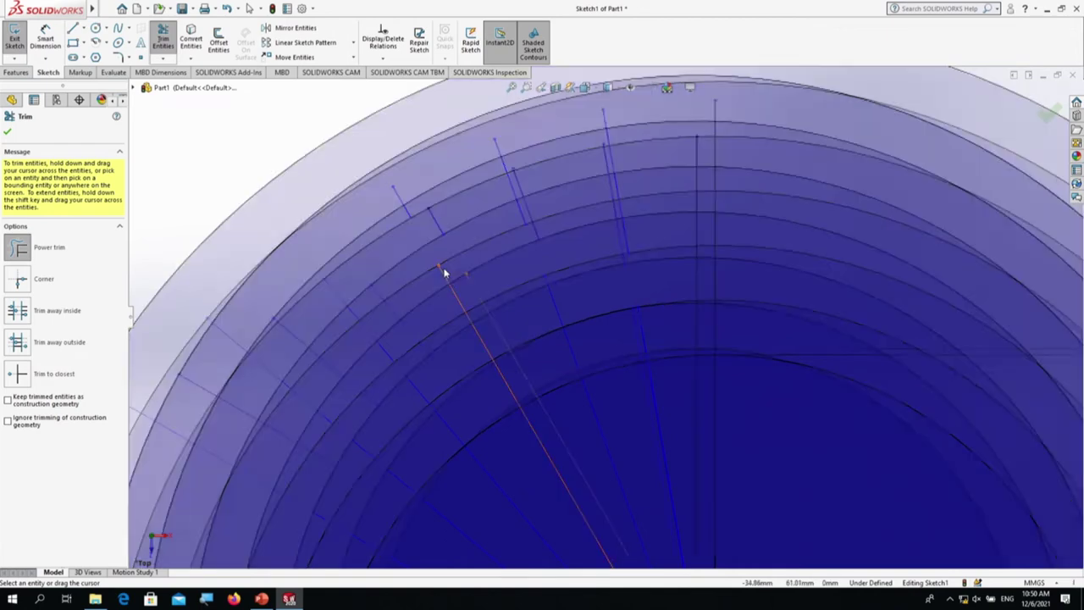
# Step: Delete the three detached outer segments of the trimmed radial lines beside the vertical line
pyautogui.click(6, 131)
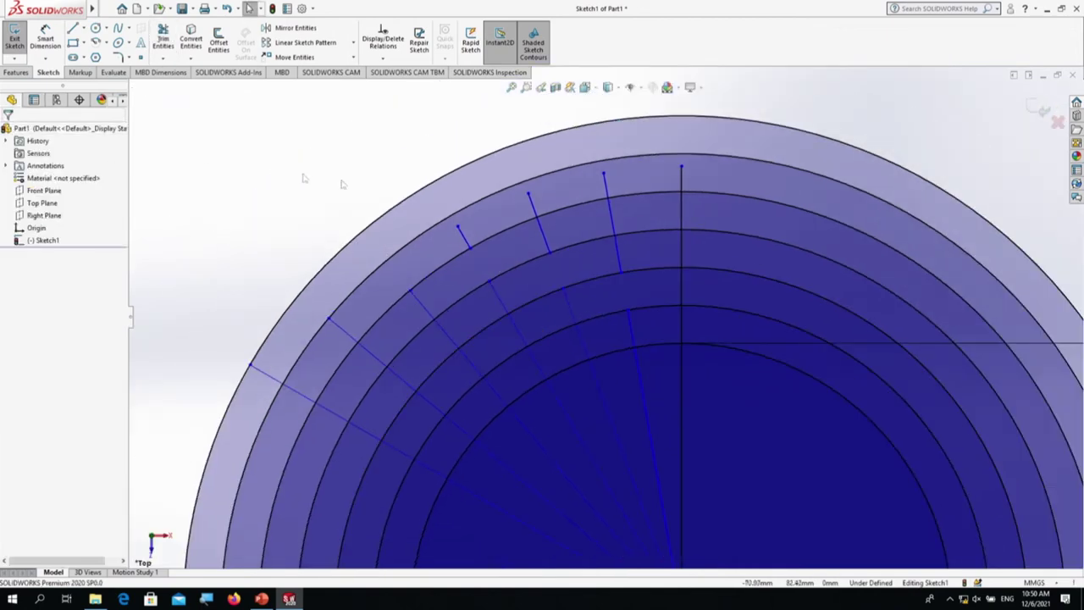
pyautogui.click(619, 267)
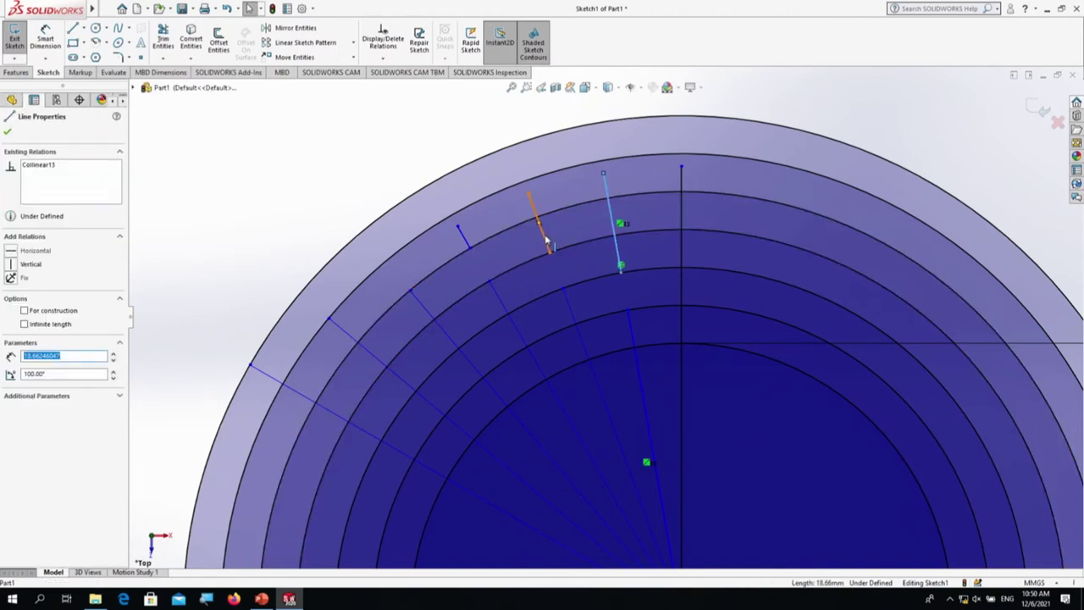
pyautogui.keyDown('ctrl'); pyautogui.click(546, 243); pyautogui.keyUp('ctrl')
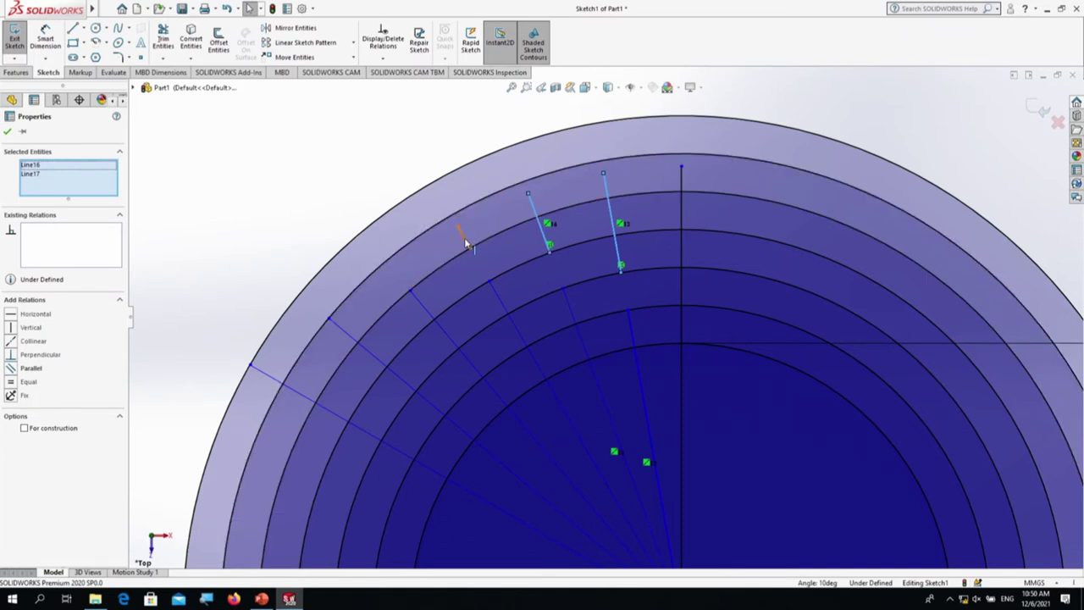
pyautogui.keyDown('ctrl'); pyautogui.click(464, 244); pyautogui.keyUp('ctrl')
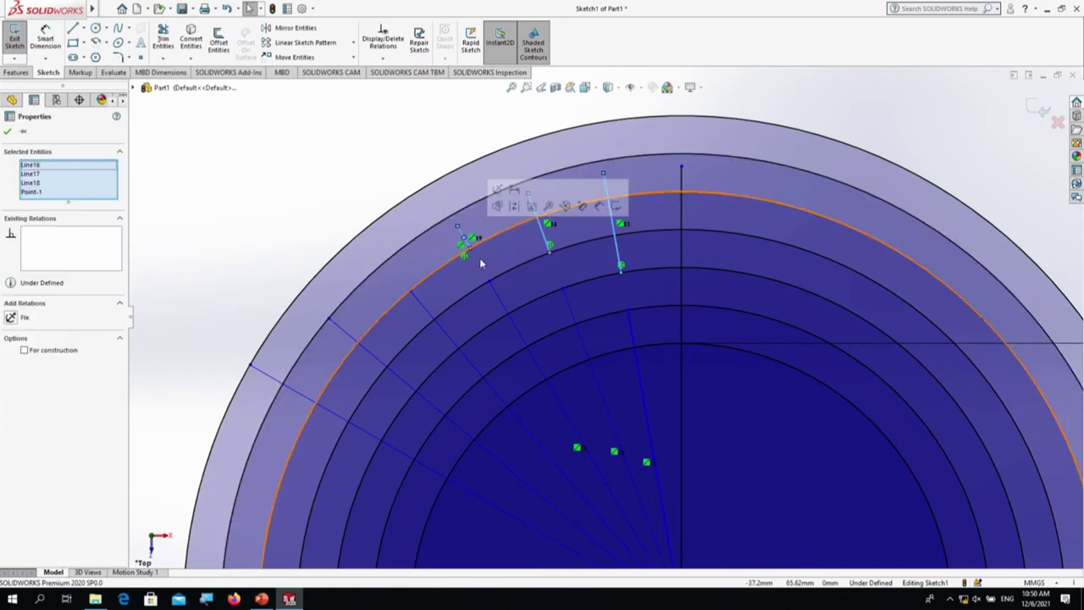
pyautogui.press('Delete')
# Step: Power-trim the second radial line below the horizontal line back to the fourth offset circle
pyautogui.scroll(5, 450, 354)
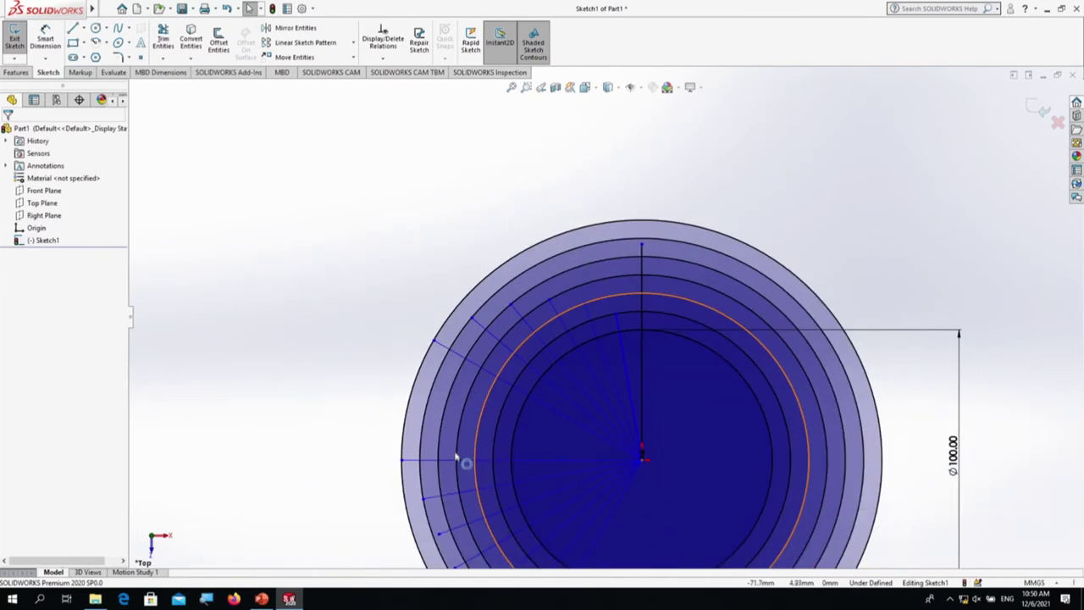
pyautogui.scroll(-3, 455, 474)
pyautogui.scroll(2, 459, 484)
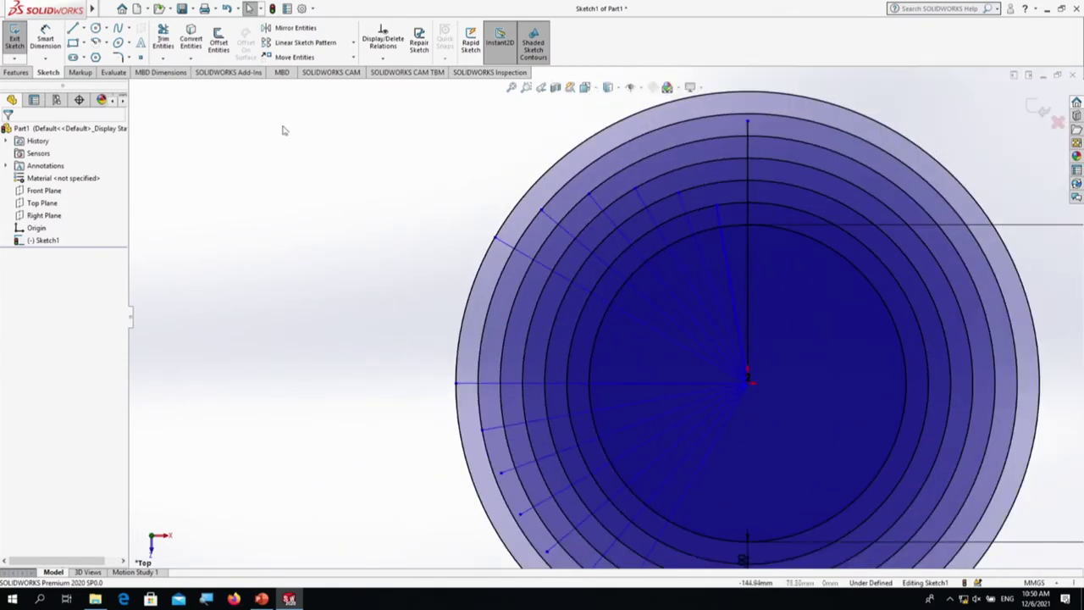
pyautogui.click(163, 49)
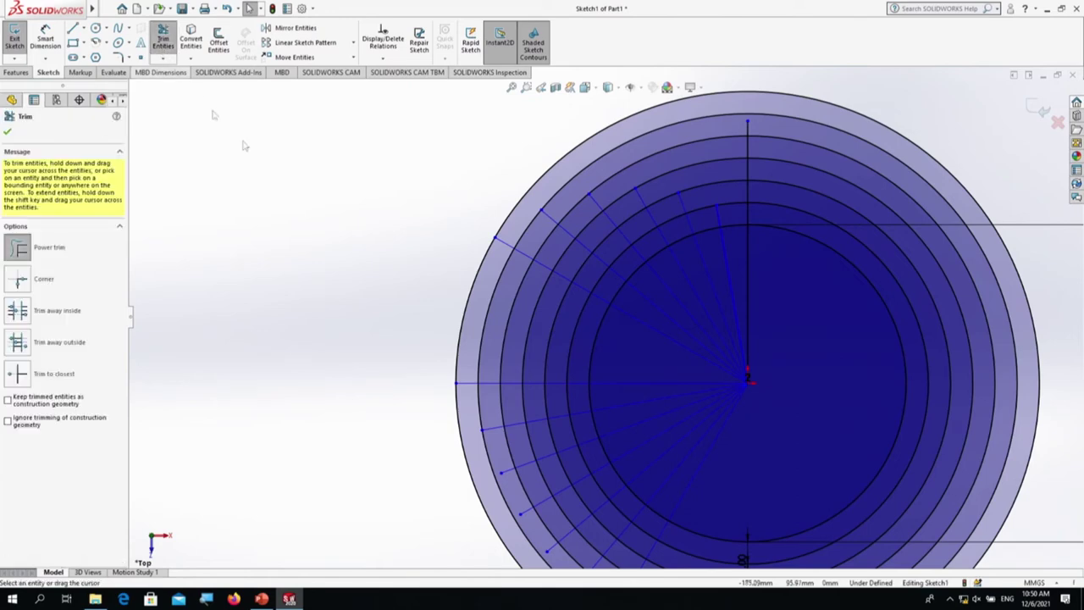
pyautogui.scroll(3, 549, 406)
pyautogui.scroll(-4, 596, 424)
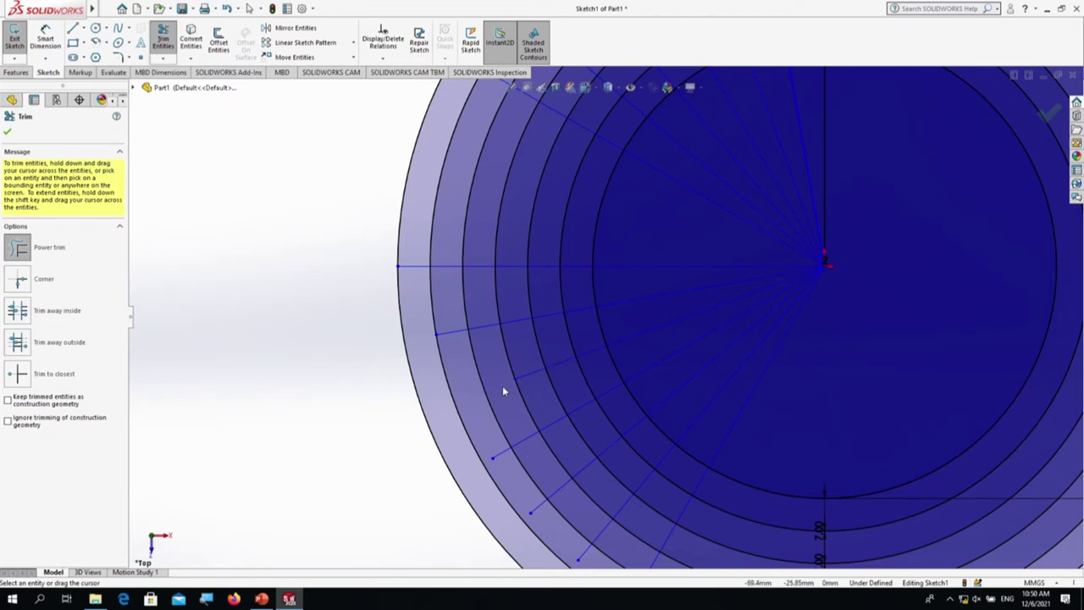
pyautogui.press('Escape')
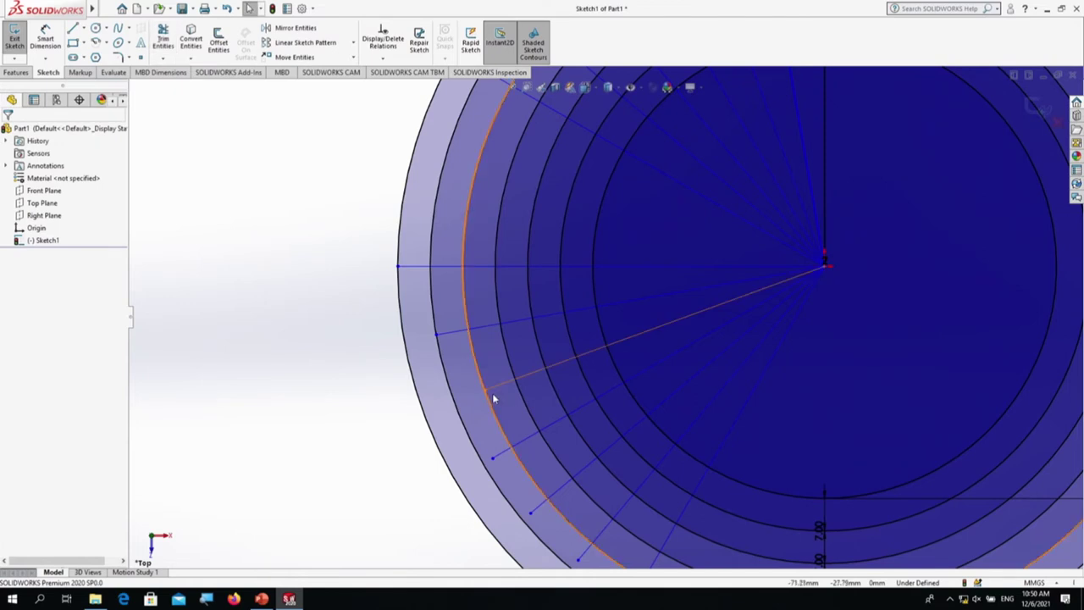
pyautogui.click(494, 449)
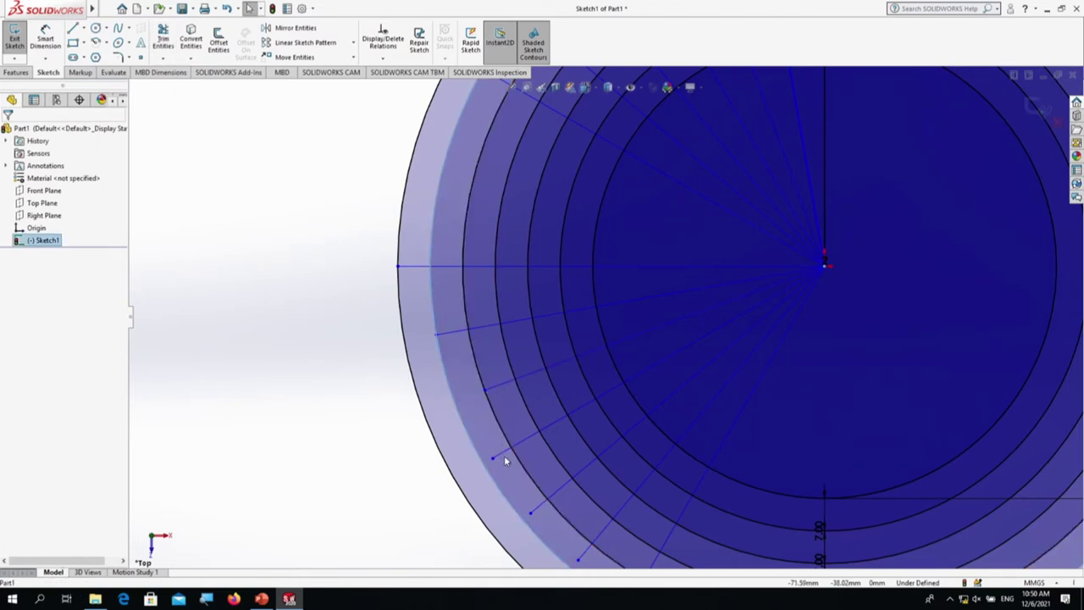
# Step: Power-trim the remaining four lower fan lines back to the third, second and first offset circles and the base circle, respectively
pyautogui.click(164, 44)
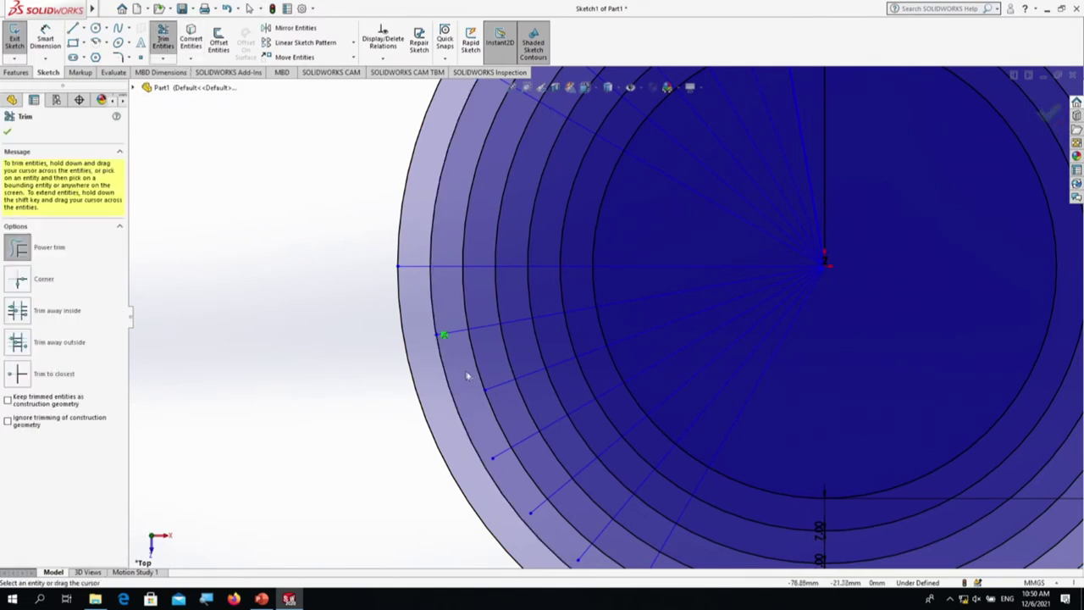
pyautogui.moveTo(506, 454)
pyautogui.mouseDown()
pyautogui.moveTo(515, 437)
pyautogui.moveTo(530, 444)
pyautogui.mouseUp()
pyautogui.moveTo(542, 509); pyautogui.dragTo(549, 489)
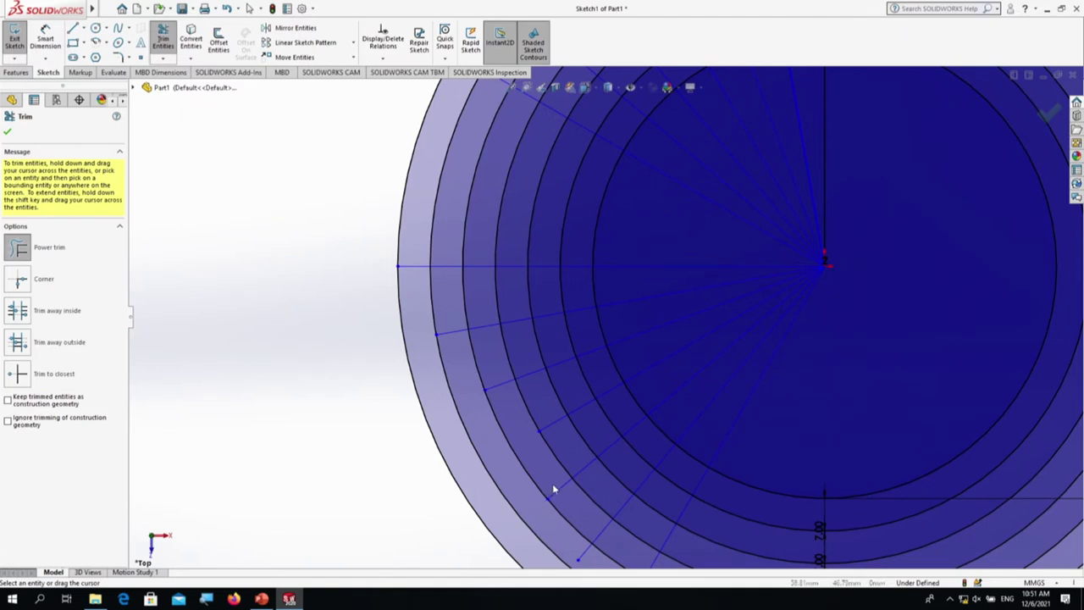
pyautogui.moveTo(575, 462)
pyautogui.mouseDown()
pyautogui.moveTo(586, 471)
pyautogui.moveTo(576, 514)
pyautogui.mouseUp()
pyautogui.scroll(2, 656, 526)
pyautogui.scroll(-3, 639, 514)
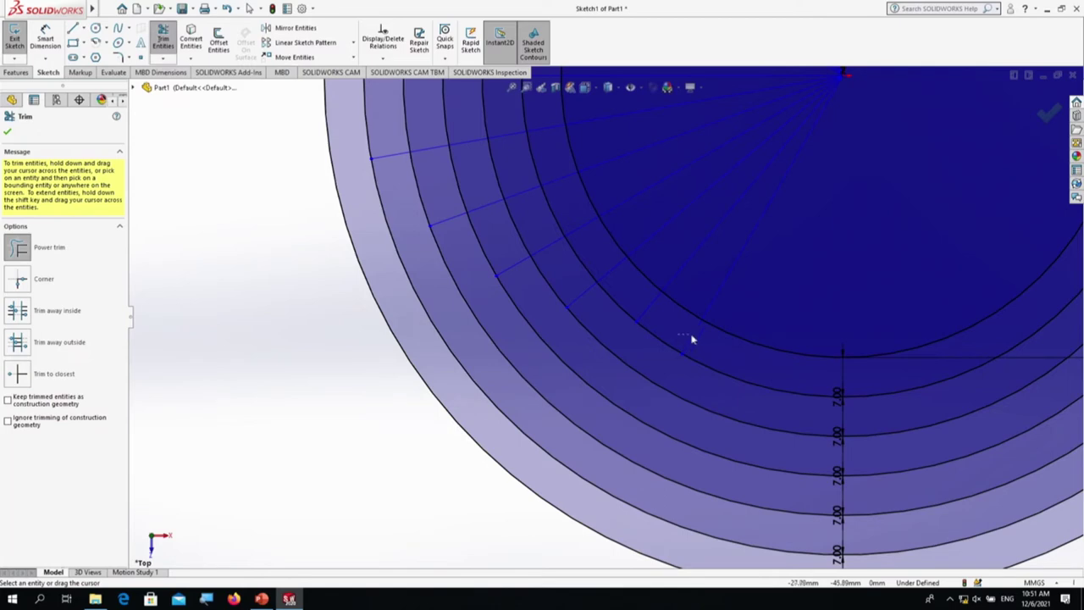
pyautogui.scroll(6, 690, 341)
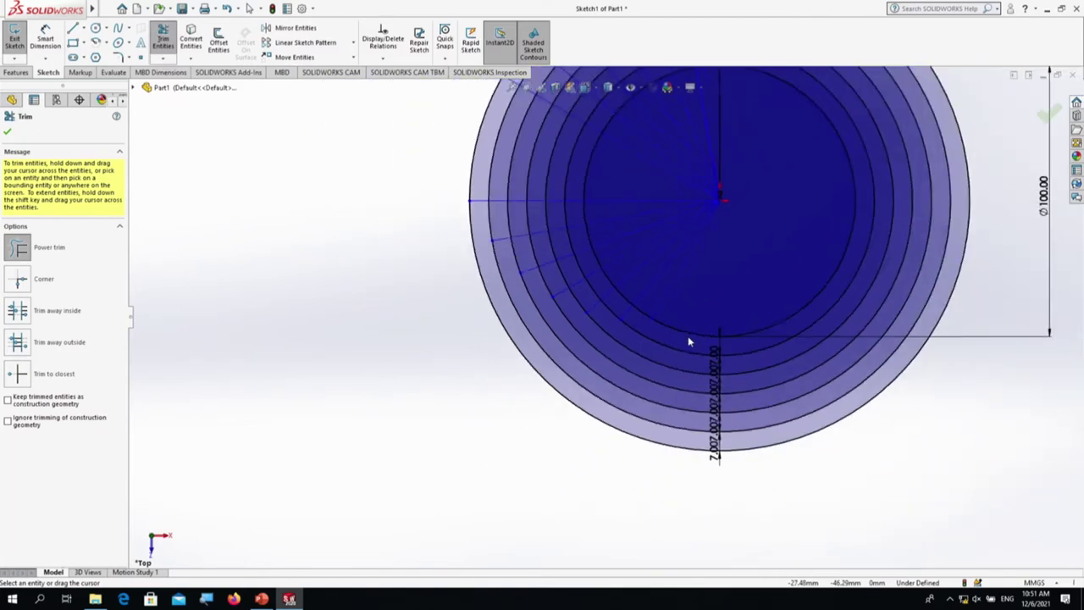
pyautogui.scroll(2, 685, 341)
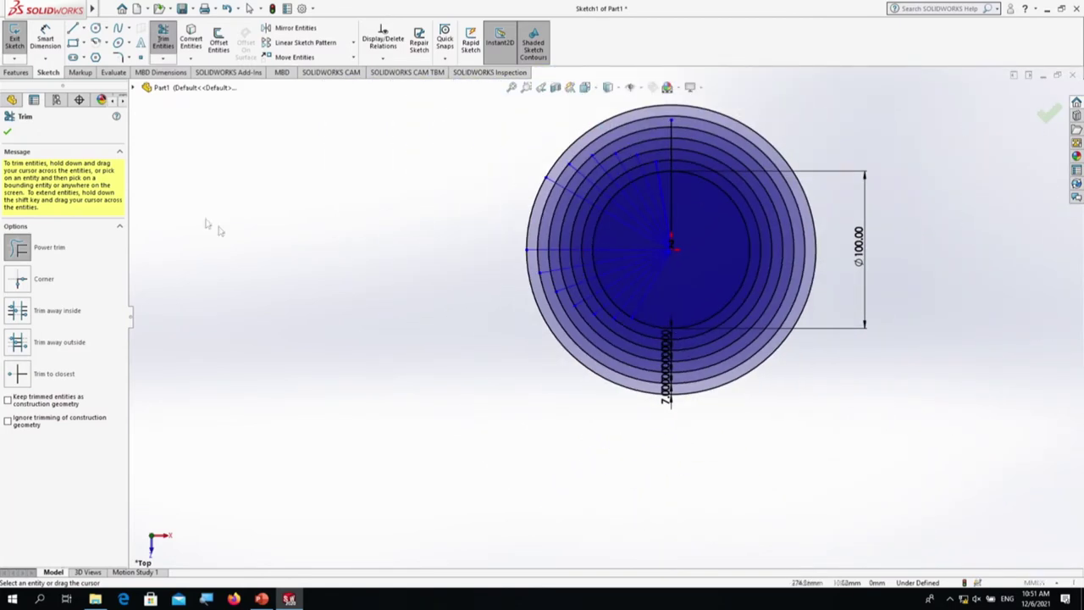
pyautogui.click(8, 132)
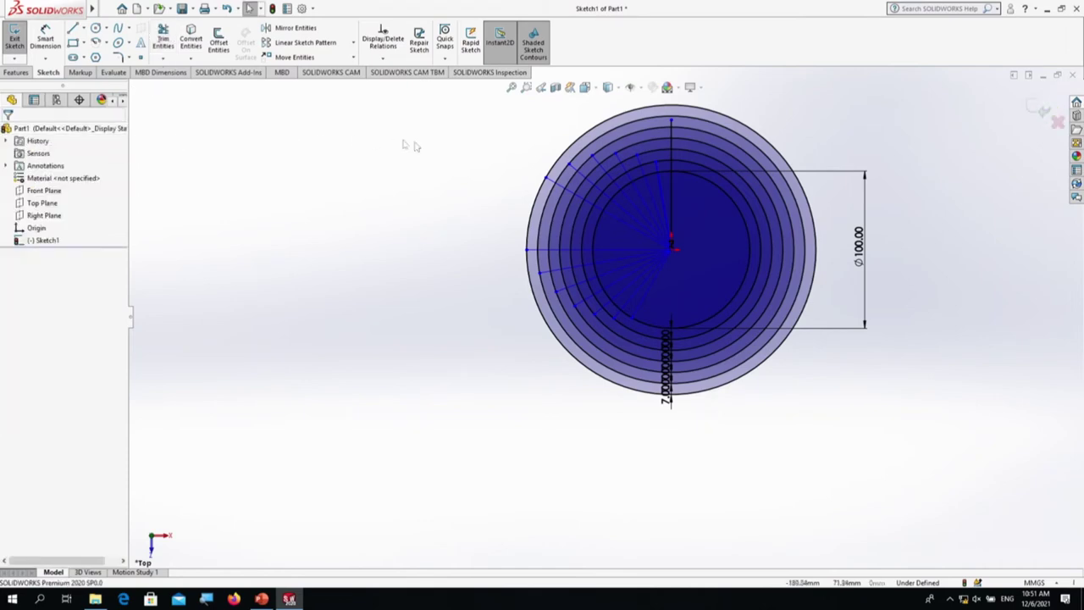
# Step: Power-trim the vertical line between the base circle and the first offset circle, and delete its detached outer segment
pyautogui.scroll(-3, 634, 190)
pyautogui.scroll(-2, 634, 190)
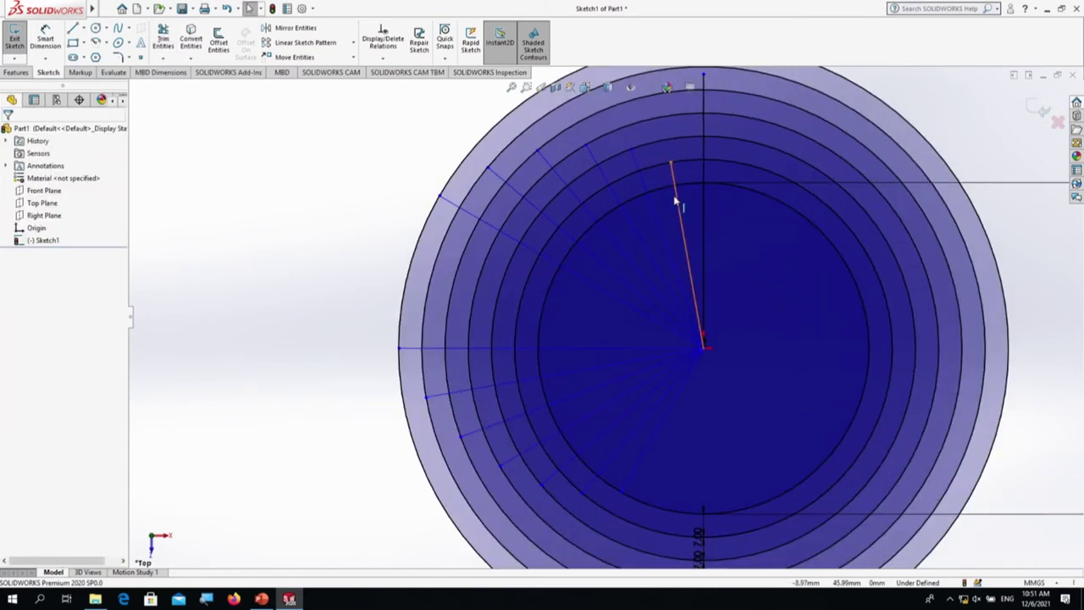
pyautogui.scroll(3, 678, 204)
pyautogui.scroll(-5, 680, 211)
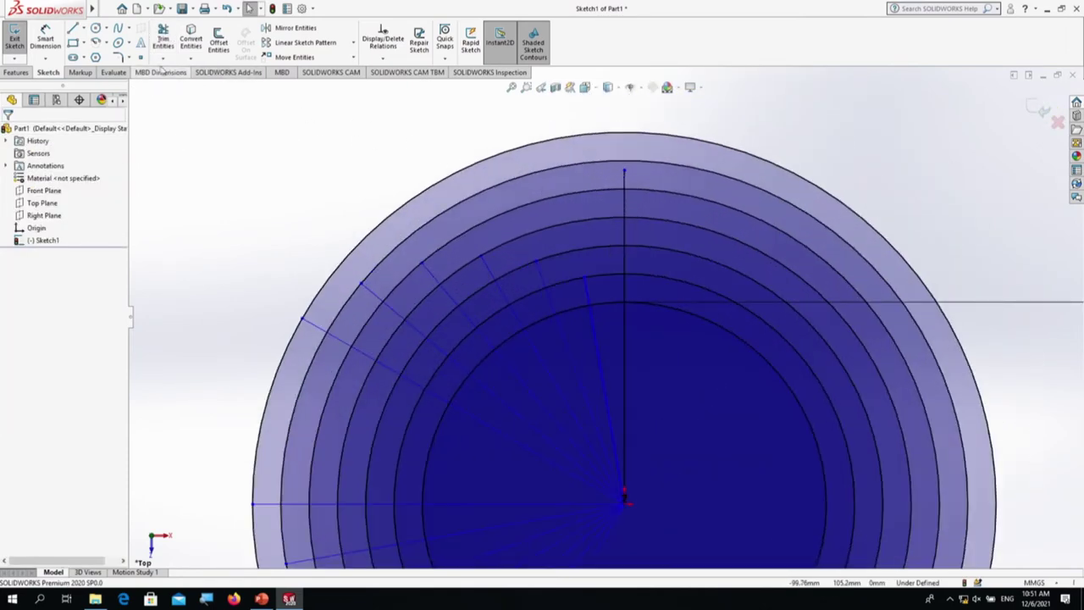
pyautogui.click(163, 43)
pyautogui.scroll(-2, 614, 293)
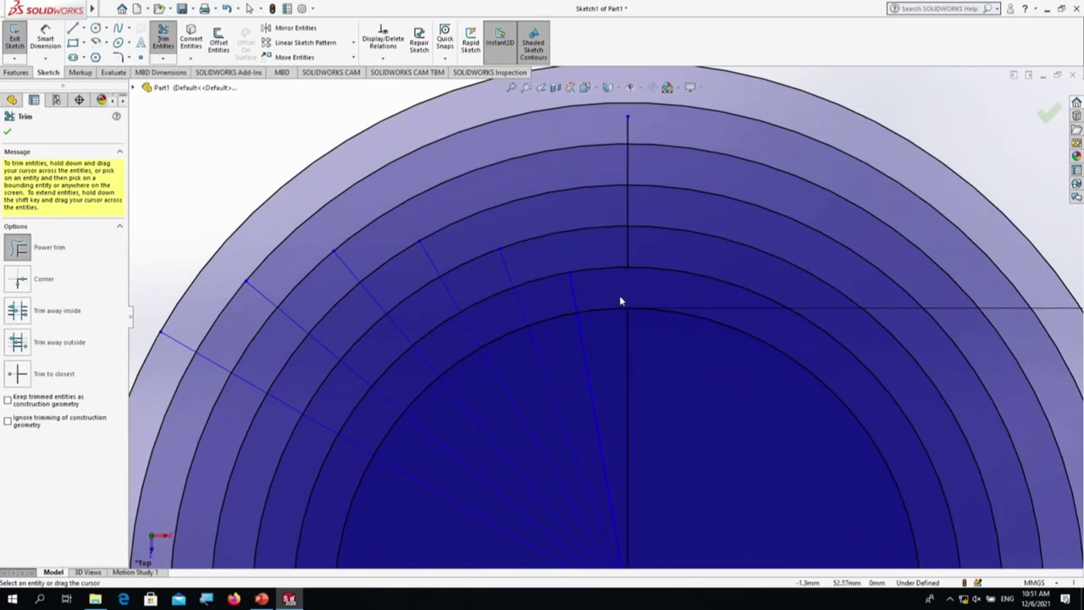
pyautogui.scroll(2, 623, 299)
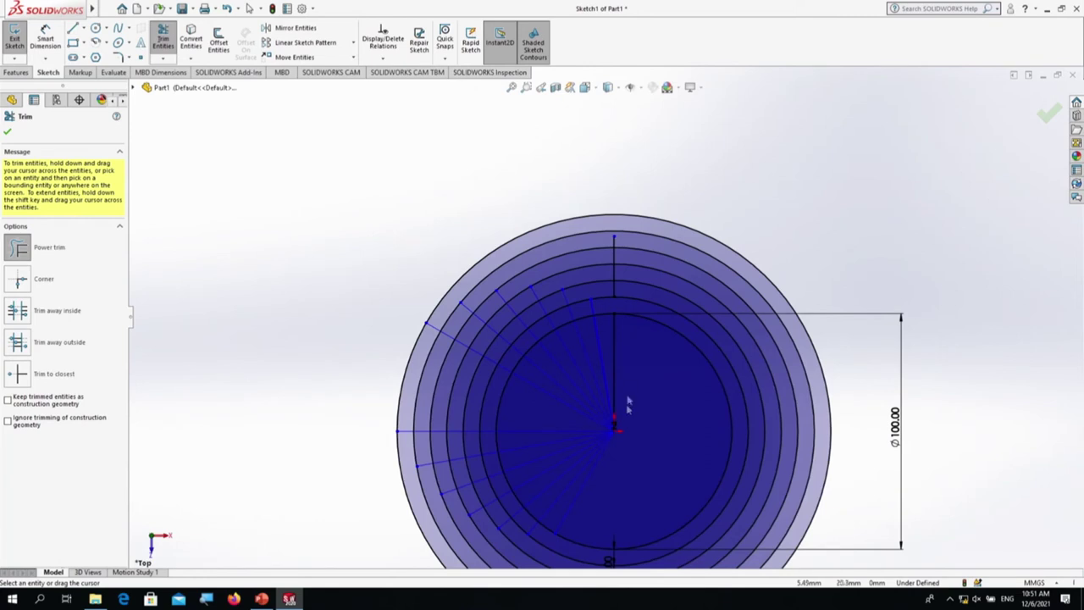
pyautogui.hotkey('ctrl', 'Up')
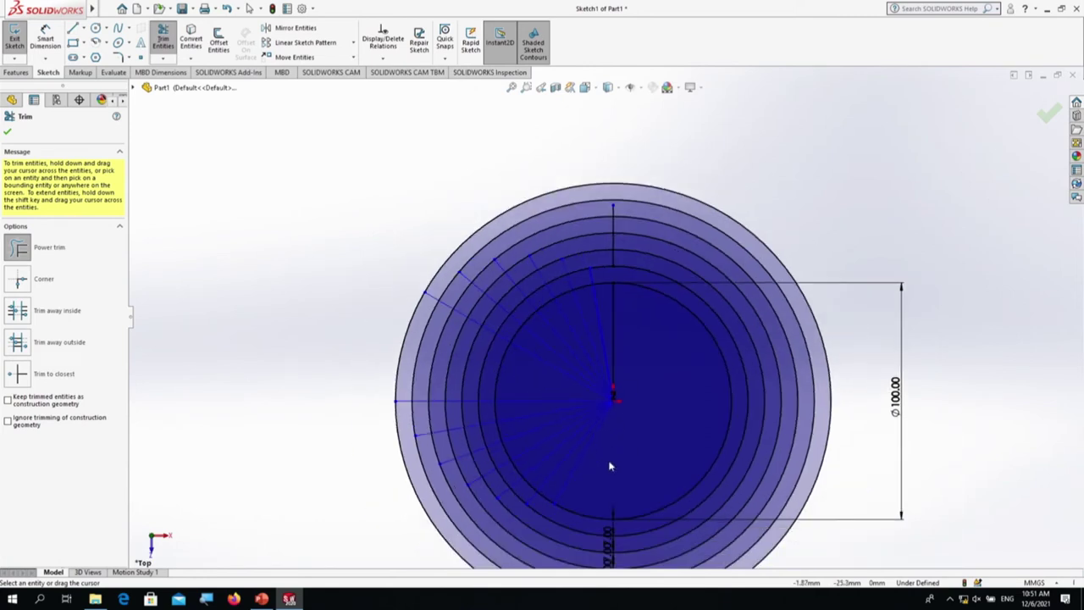
pyautogui.scroll(1, 608, 459)
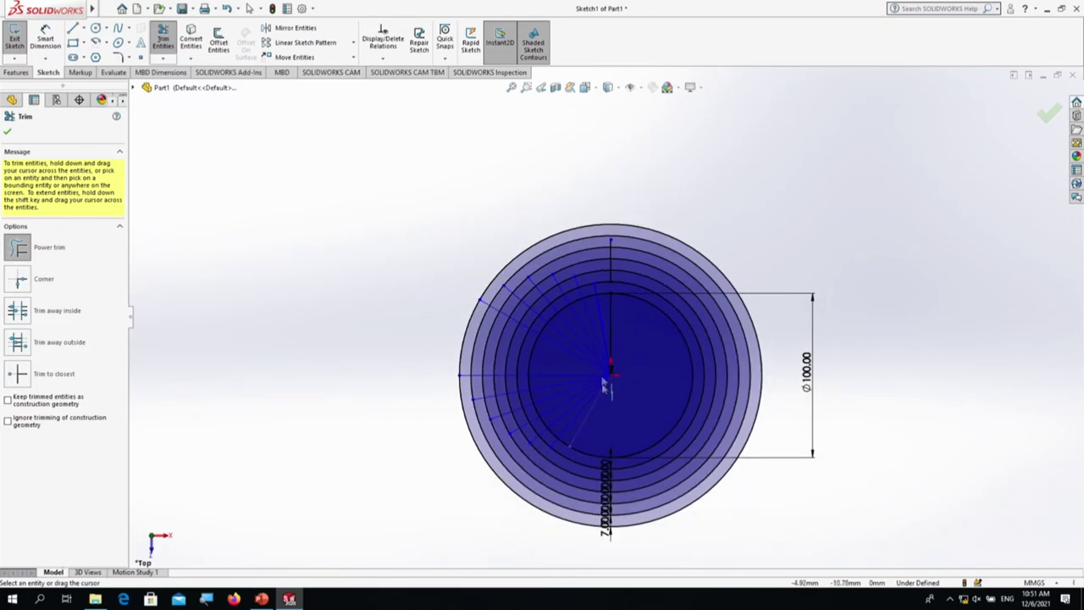
pyautogui.scroll(-3, 605, 339)
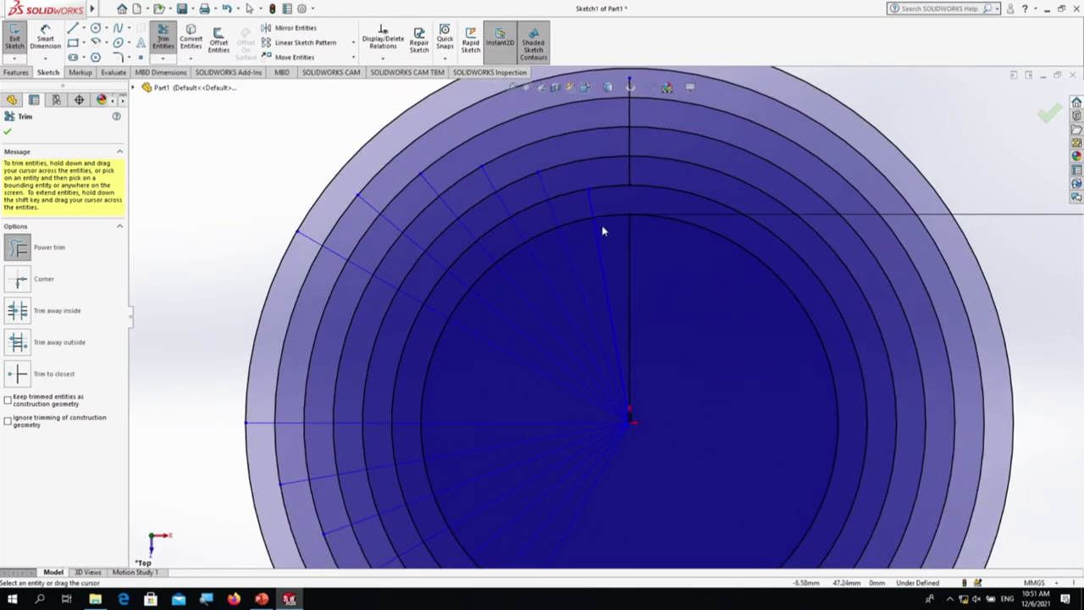
pyautogui.press('Escape')
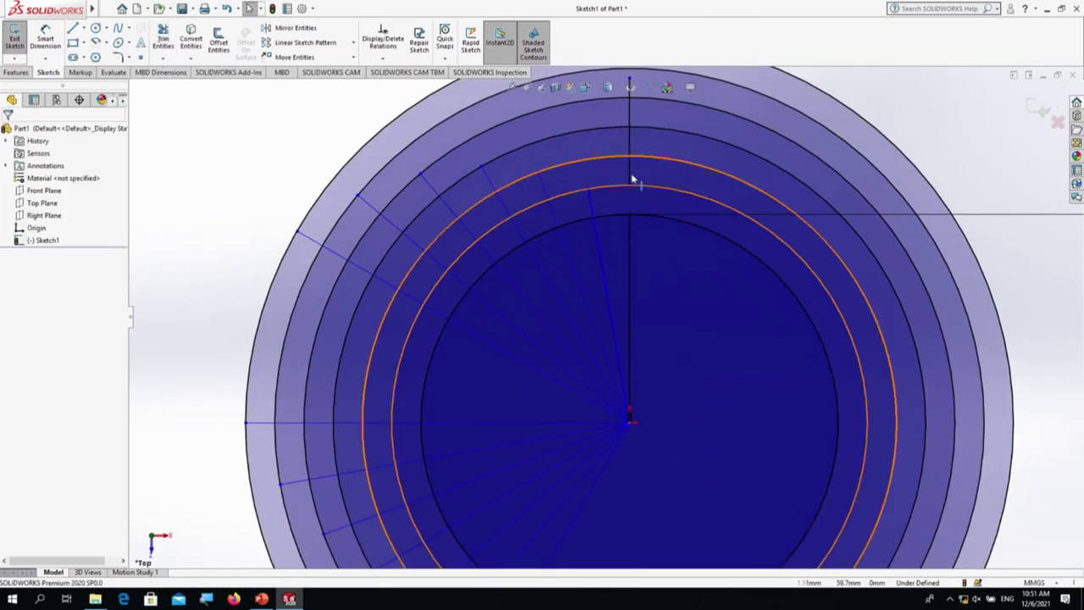
pyautogui.click(627, 173)
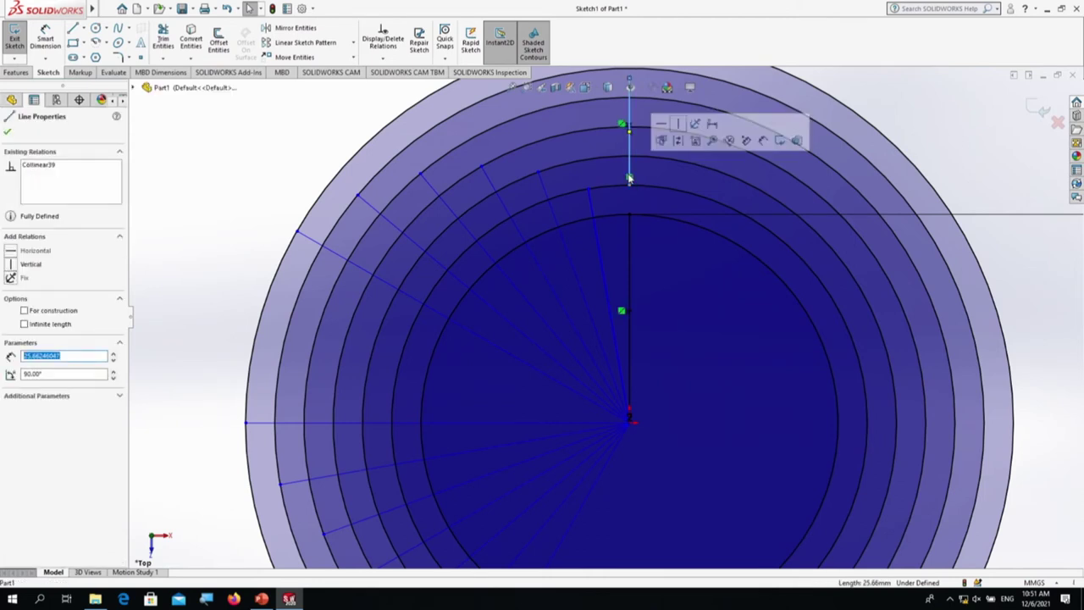
pyautogui.press('Delete')
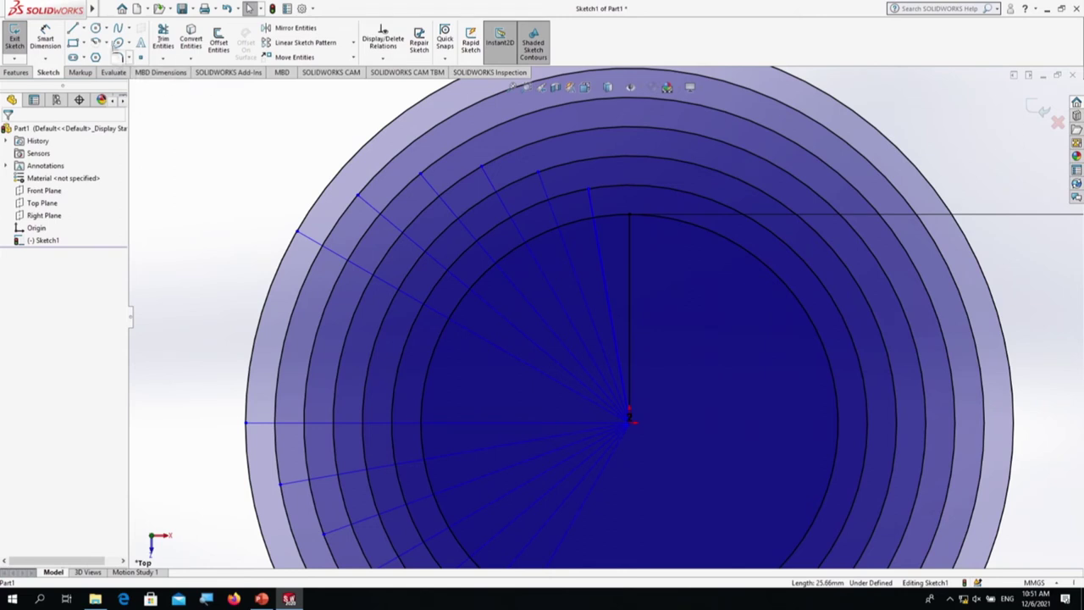
# Step: Draw a spline from the vertical line's upper endpoint through the six upper fan endpoints, ending on the outermost circle
pyautogui.click(130, 32)
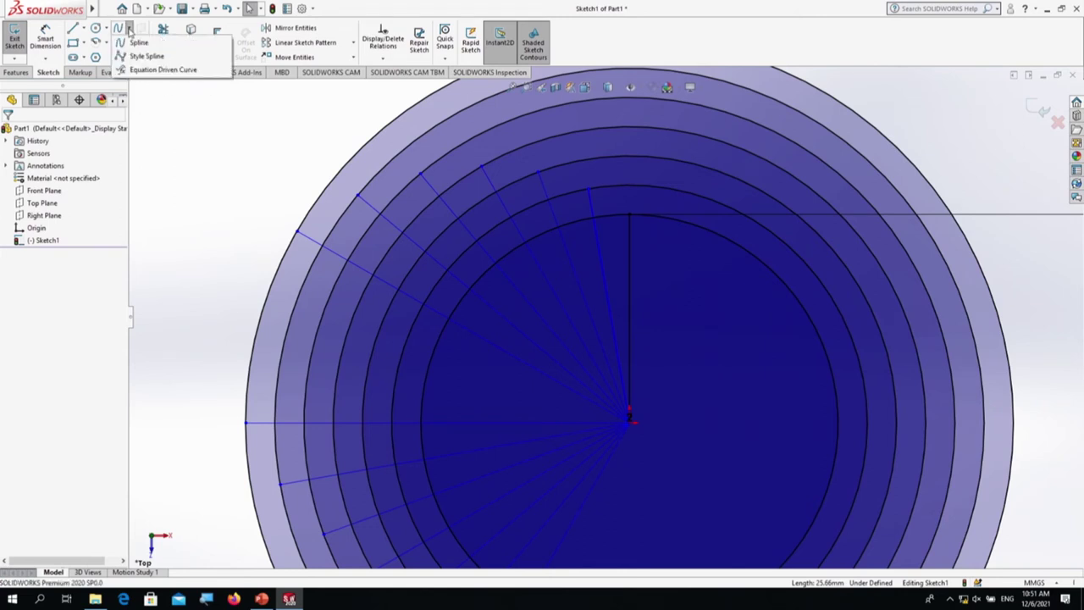
pyautogui.click(138, 44)
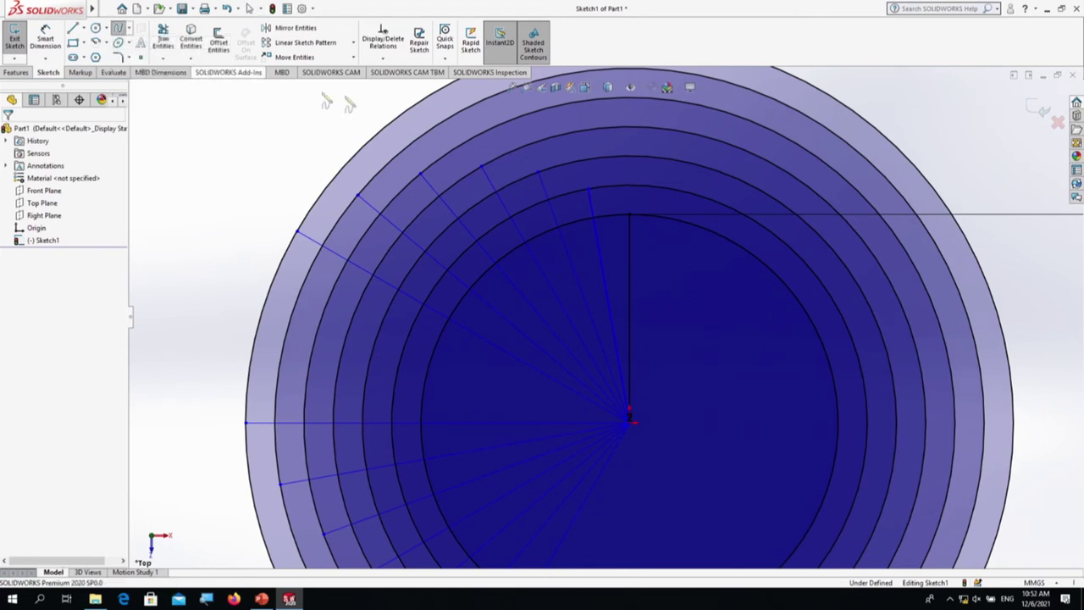
pyautogui.click(629, 217)
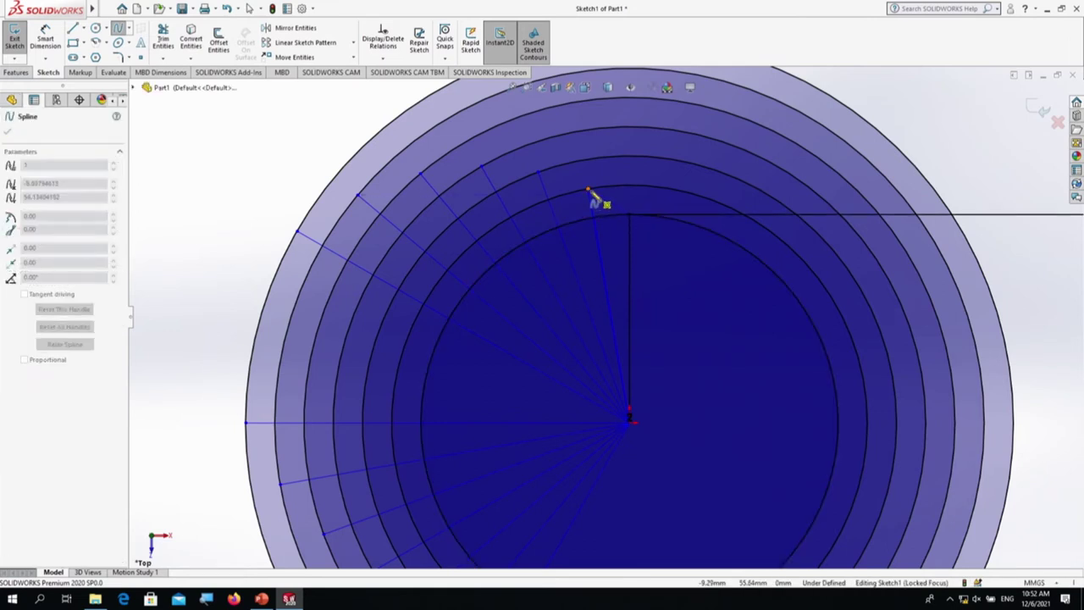
pyautogui.click(546, 181)
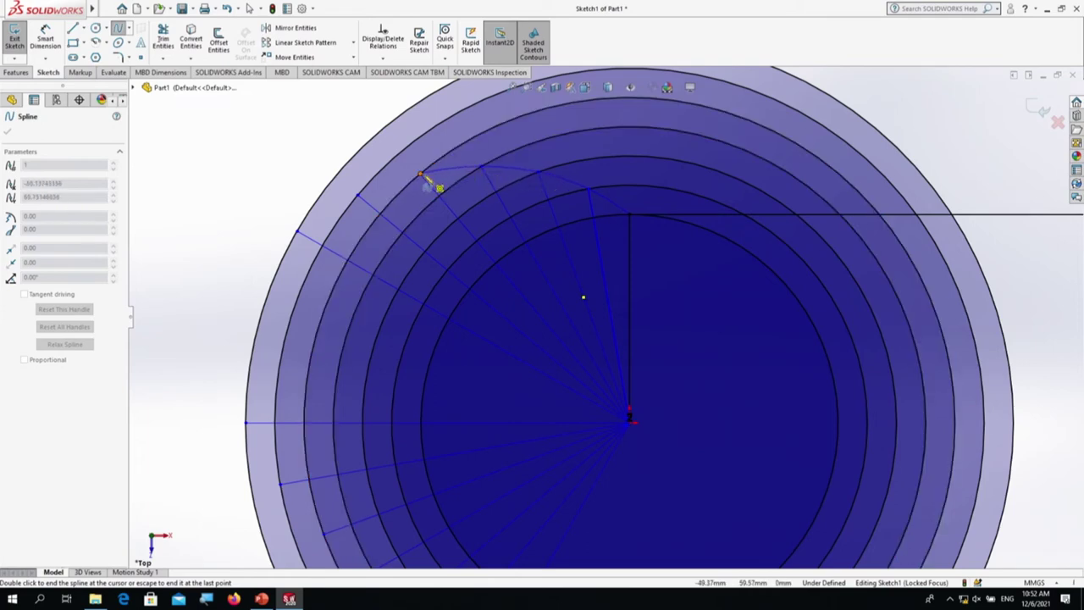
pyautogui.click(357, 196)
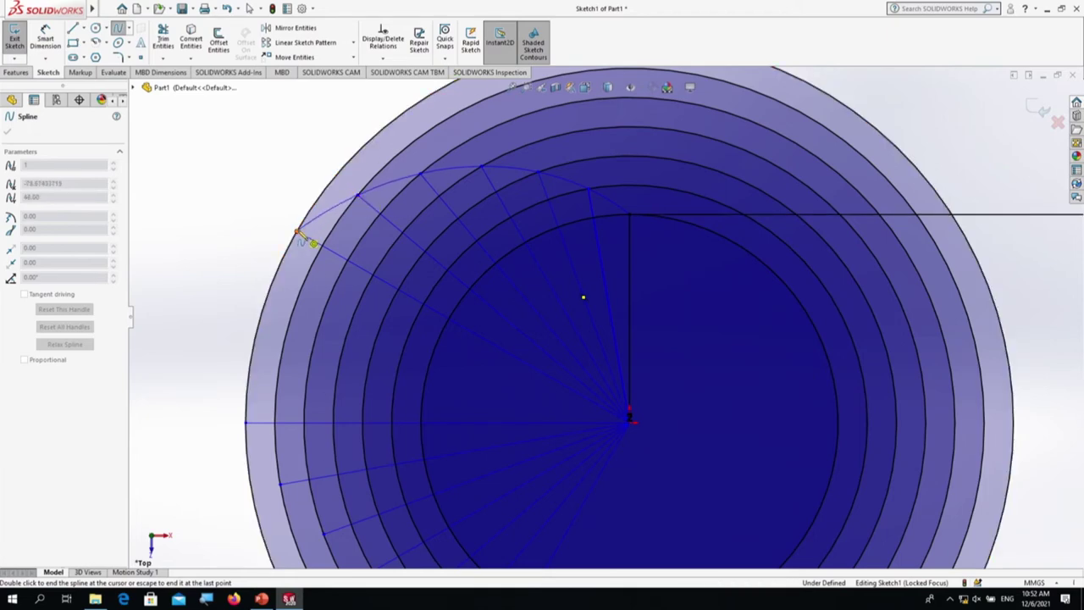
pyautogui.doubleClick(299, 233)
# Step: Draw a second spline from the horizontal line's outer endpoint through the six lower fan endpoints, ending on the base circle
pyautogui.scroll(2, 407, 290)
pyautogui.scroll(3, 474, 408)
pyautogui.scroll(-3, 475, 409)
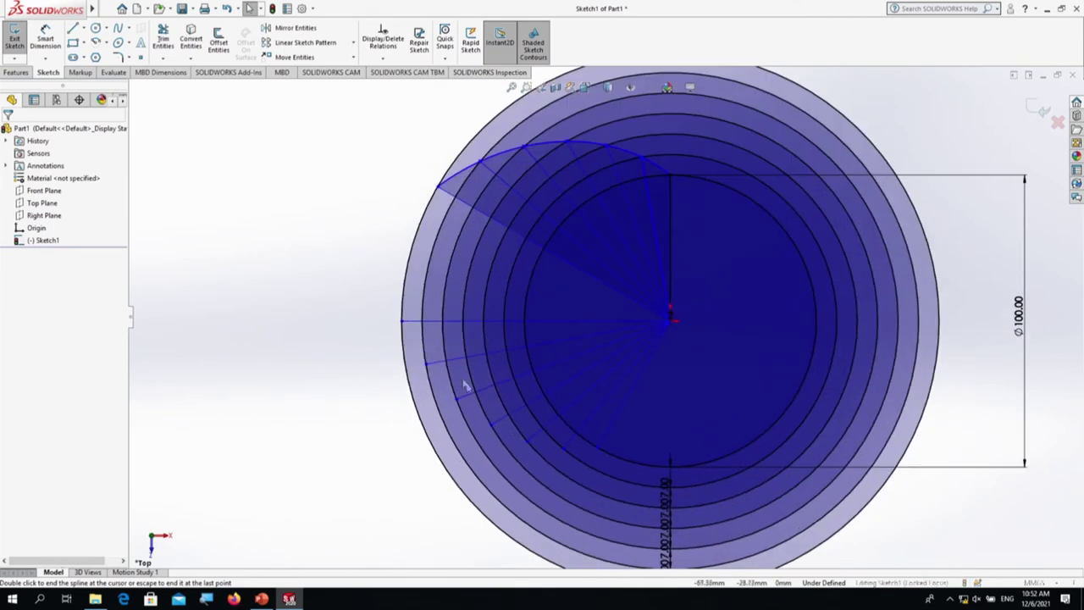
pyautogui.click(518, 152)
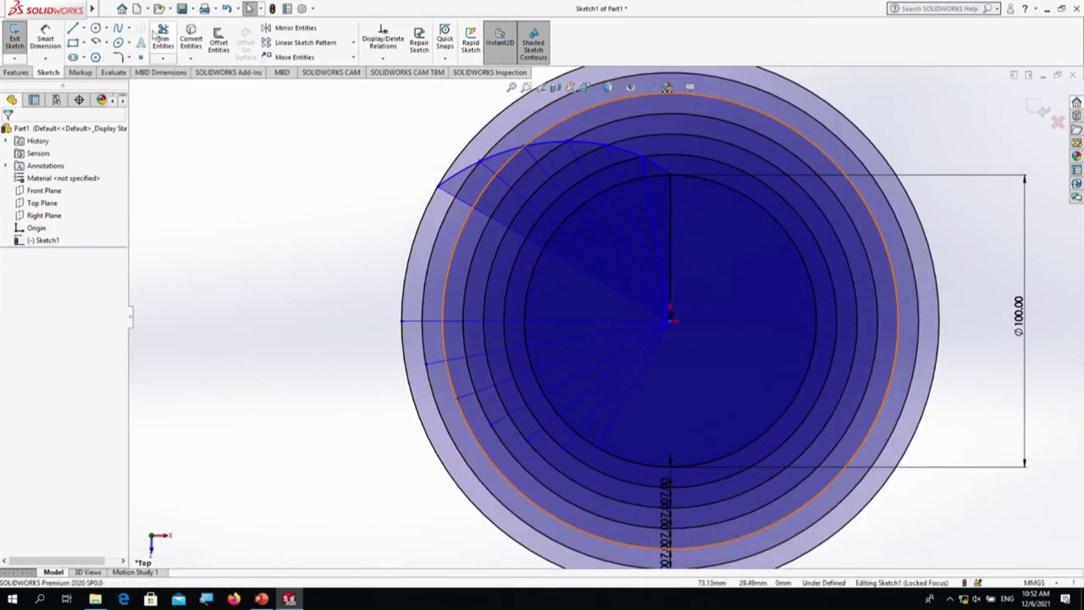
pyautogui.click(128, 28)
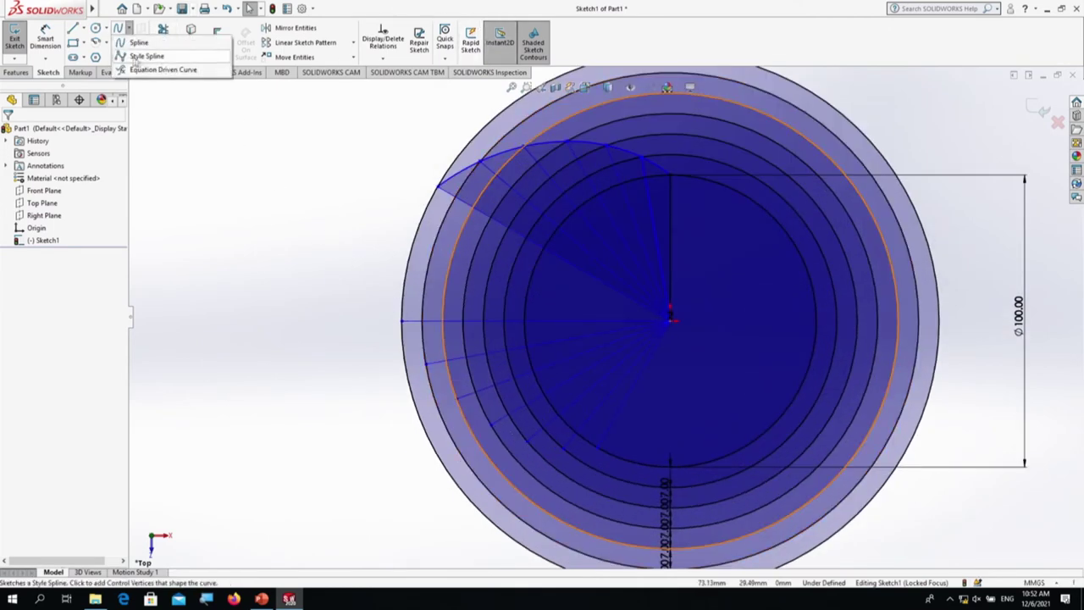
pyautogui.click(137, 43)
pyautogui.scroll(-3, 423, 330)
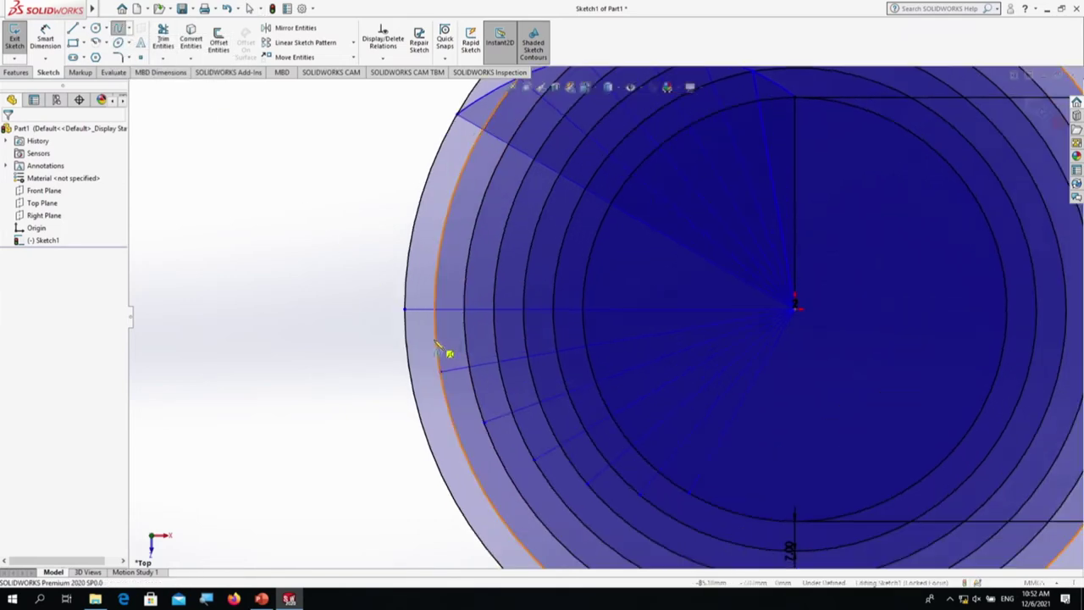
pyautogui.click(407, 303)
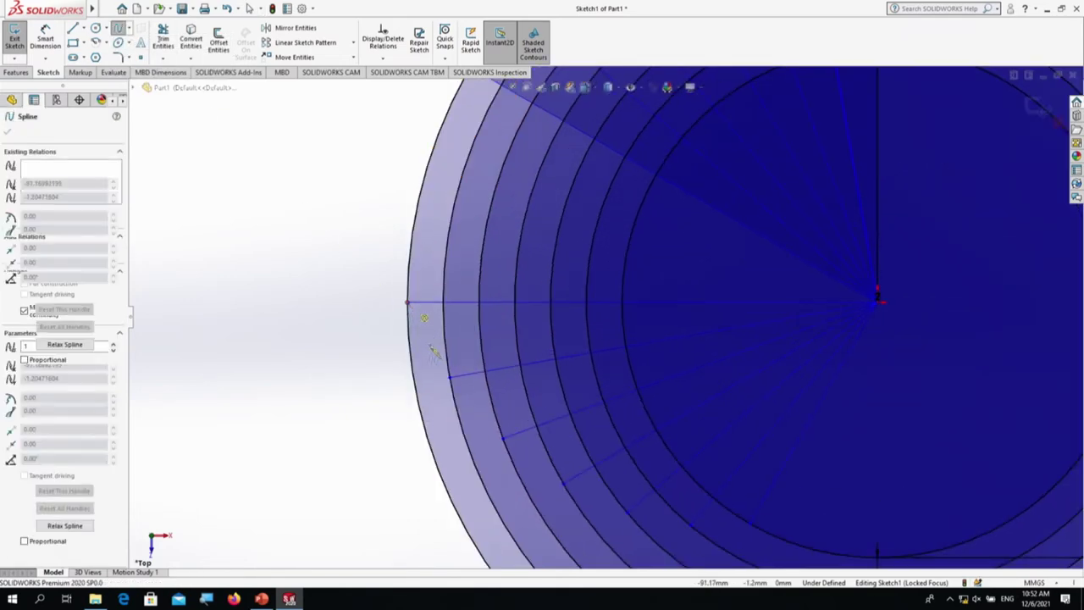
pyautogui.click(449, 379)
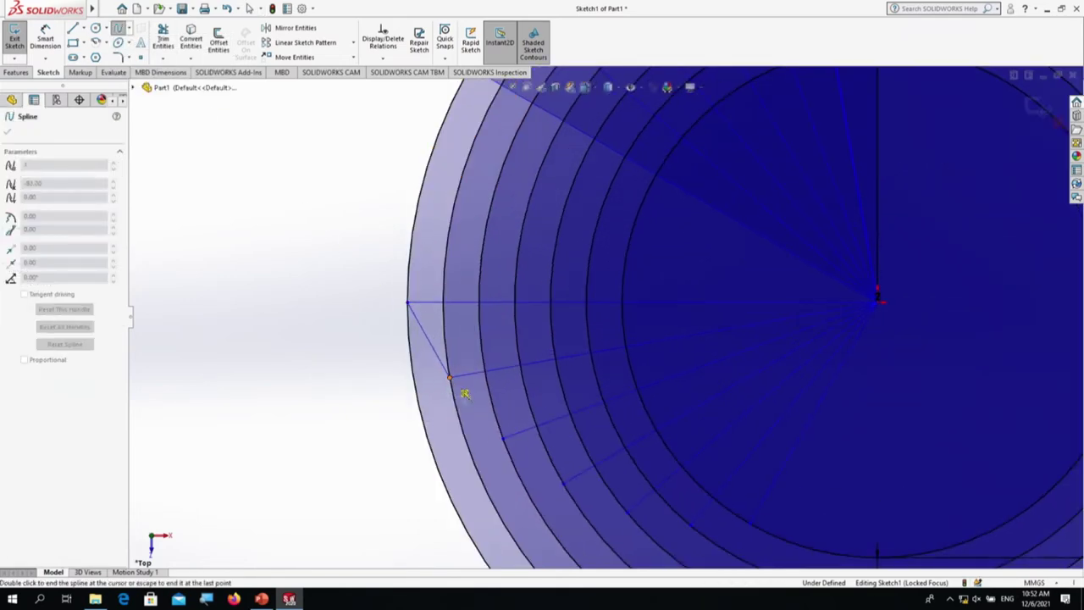
pyautogui.click(504, 440)
pyautogui.scroll(2, 581, 474)
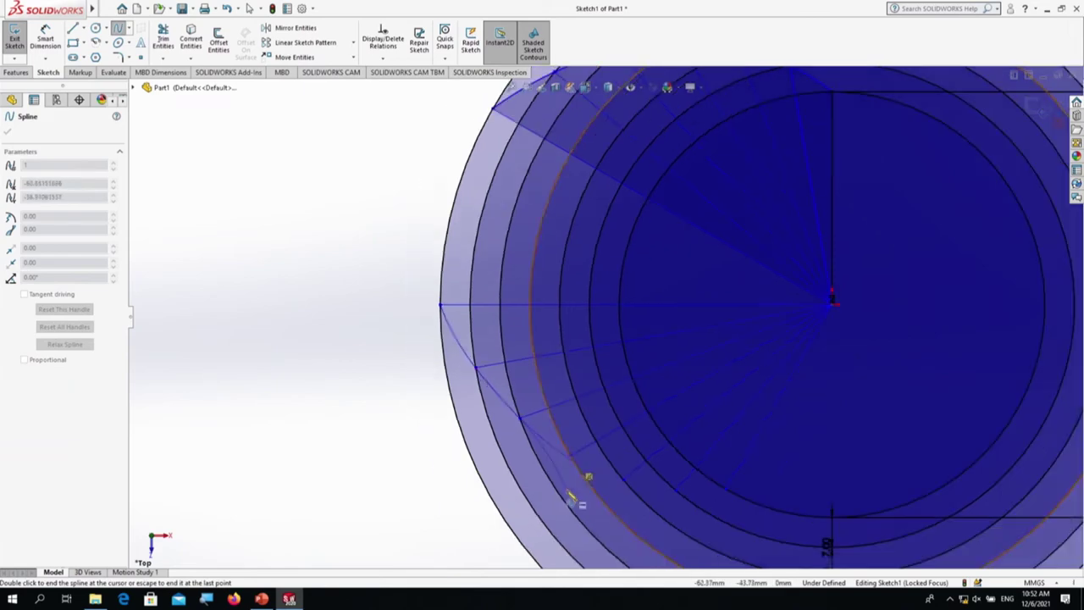
pyautogui.scroll(-4, 579, 451)
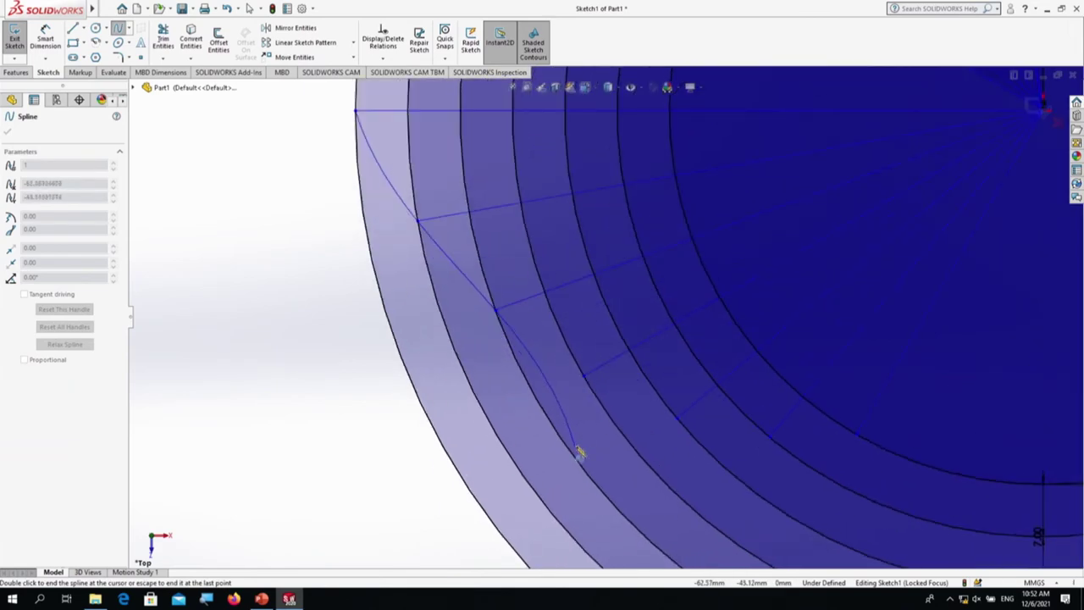
pyautogui.click(584, 376)
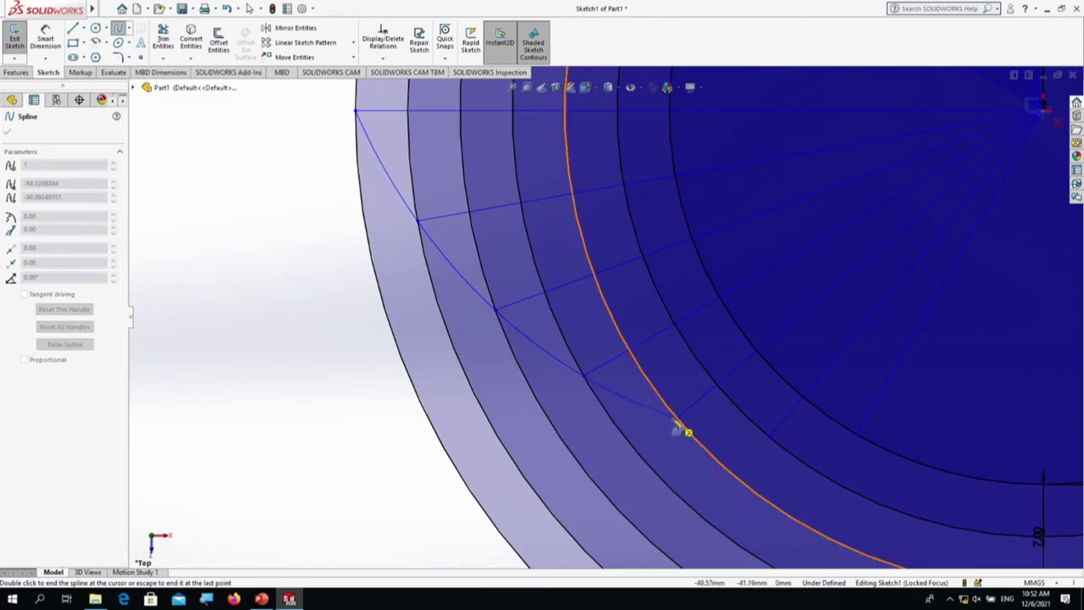
pyautogui.click(676, 418)
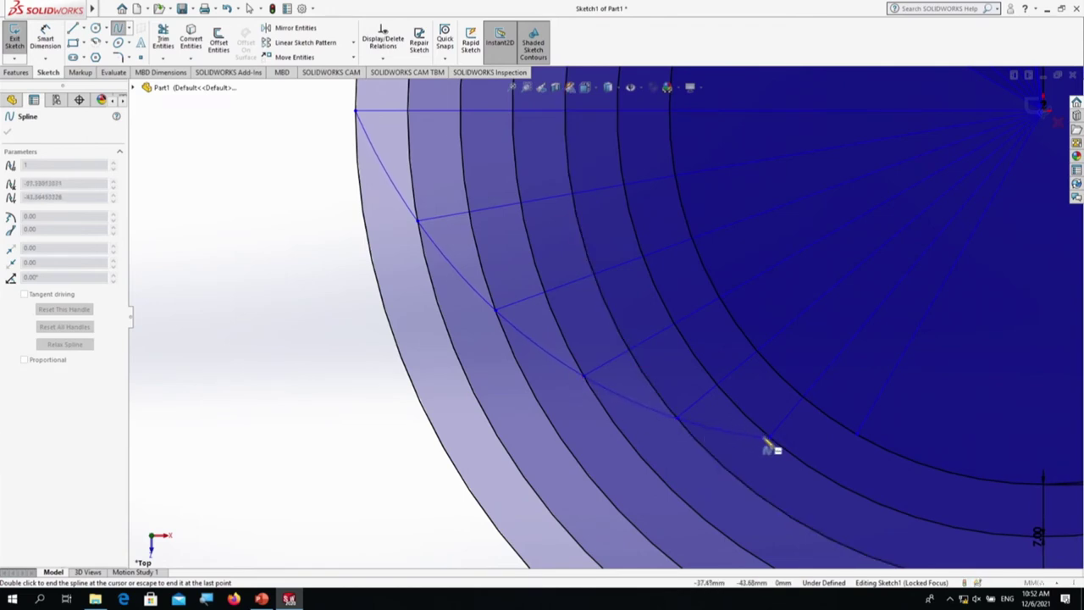
pyautogui.click(769, 440)
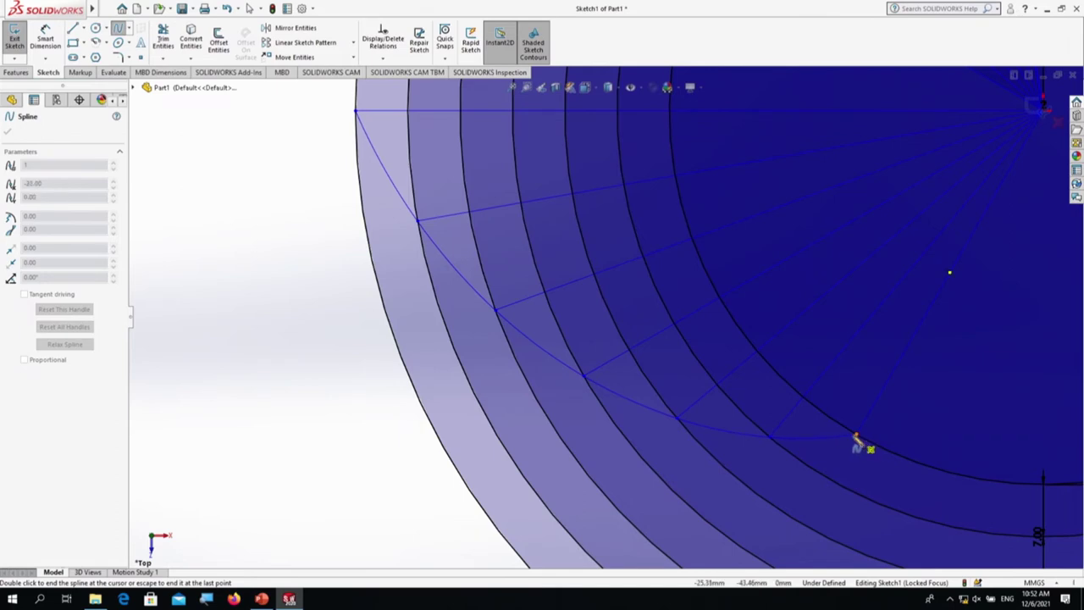
pyautogui.scroll(3, 854, 442)
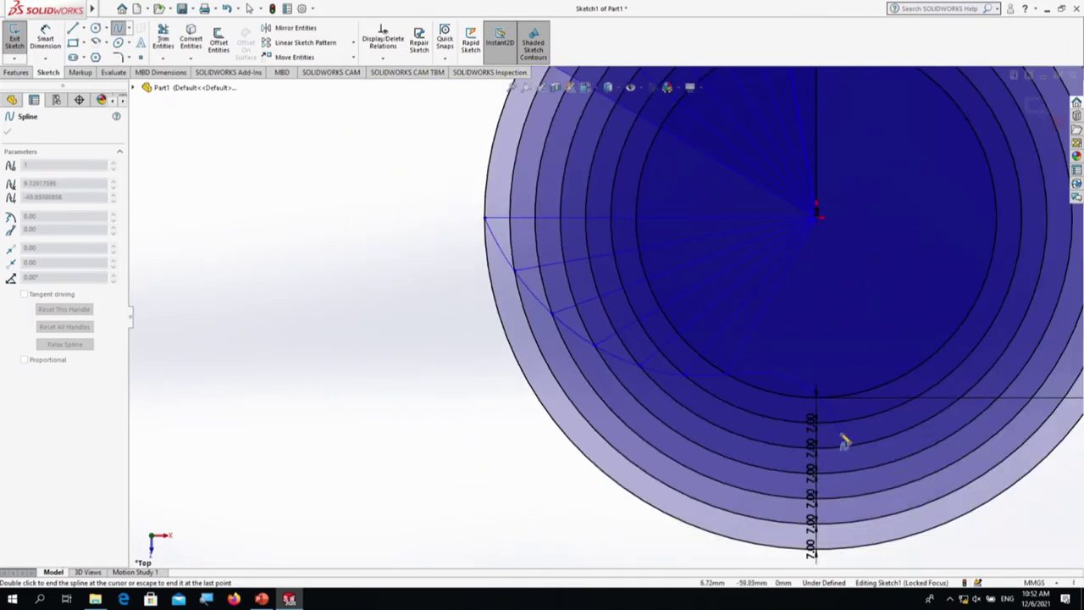
pyautogui.press('Escape')
pyautogui.scroll(4, 660, 380)
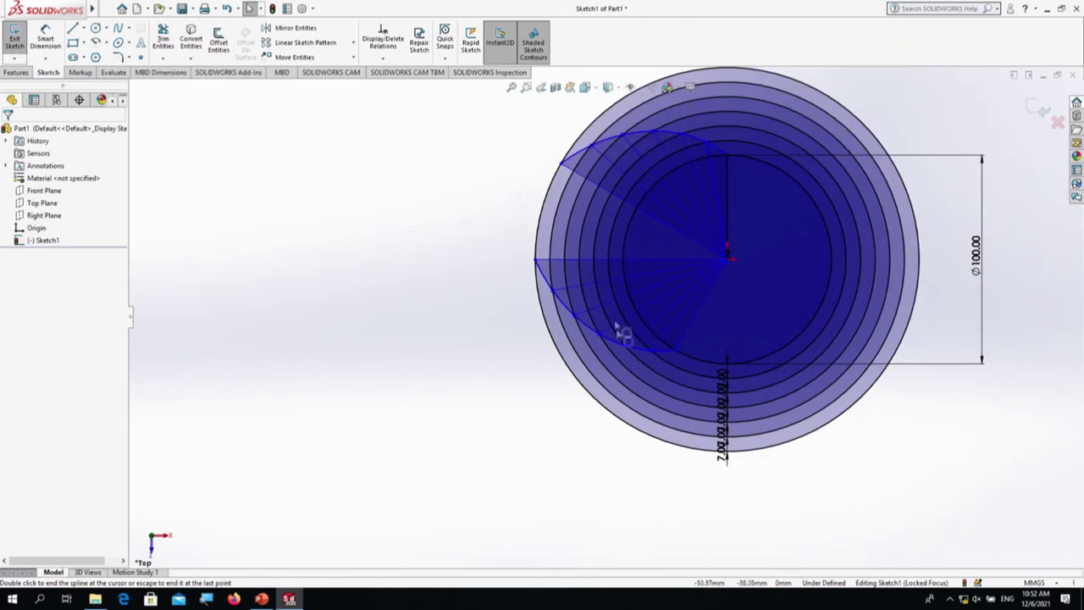
# Step: Power-trim the offset circles outside the two splines, keeping the complete base circle and the outermost arc between the splines
pyautogui.scroll(-2, 602, 279)
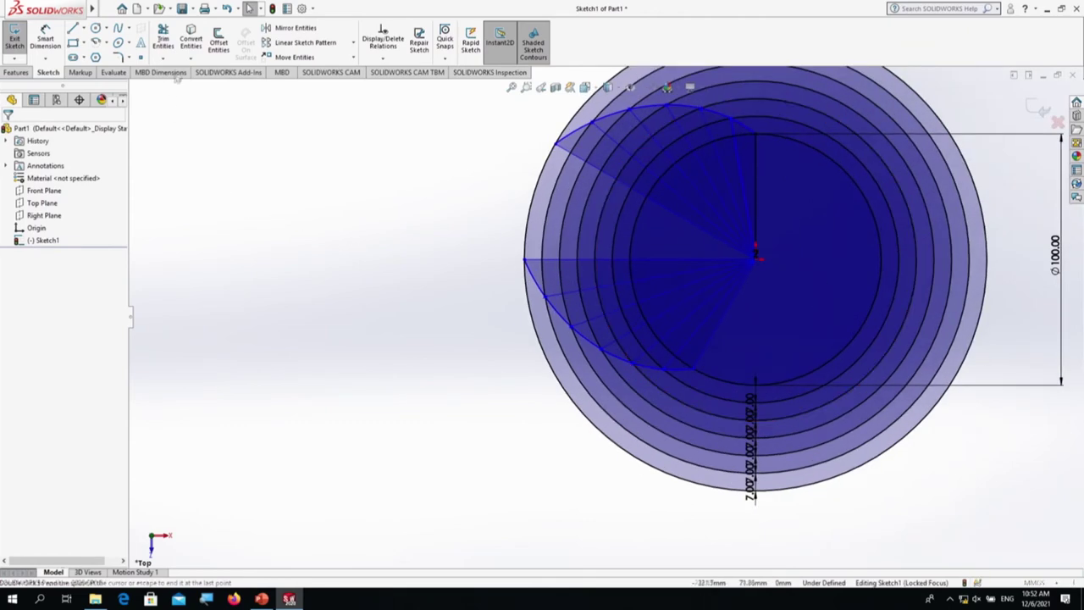
pyautogui.click(164, 44)
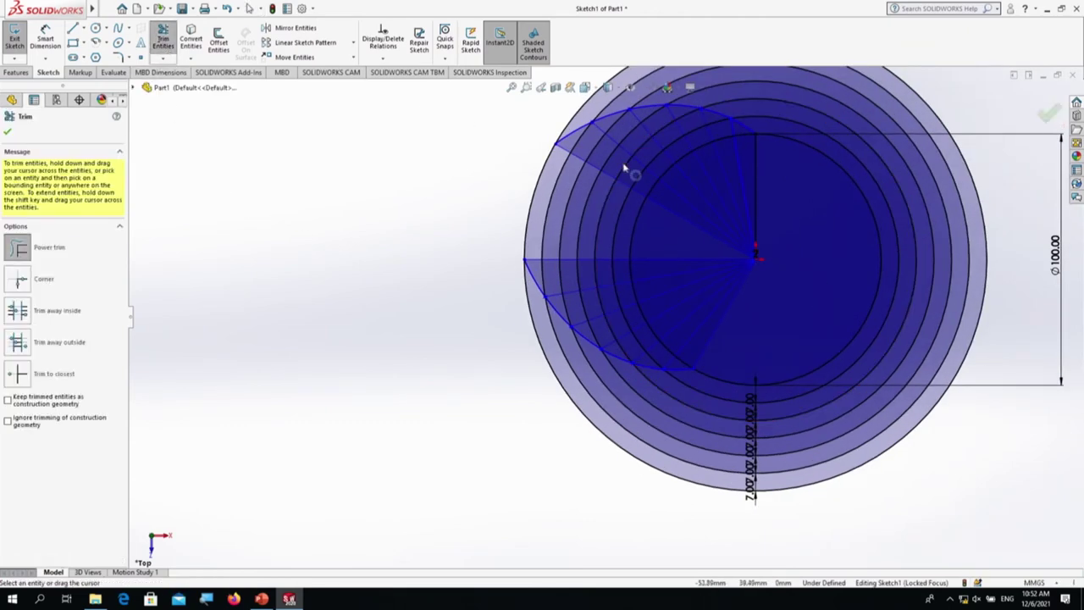
pyautogui.scroll(2, 623, 203)
pyautogui.scroll(-2, 677, 181)
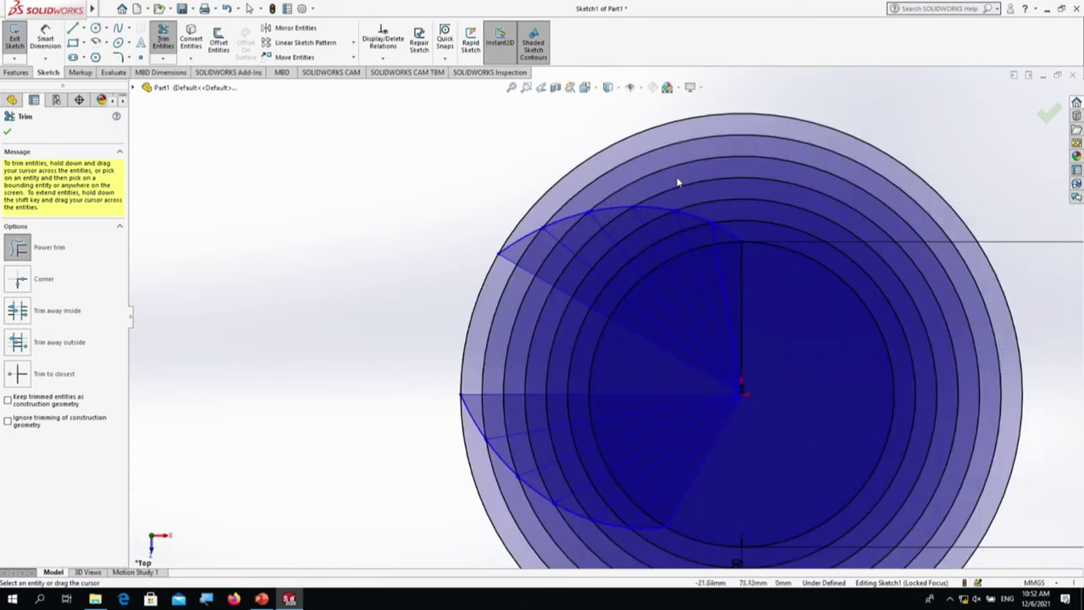
pyautogui.moveTo(825, 107)
pyautogui.mouseDown()
pyautogui.moveTo(821, 158)
pyautogui.moveTo(790, 245)
pyautogui.mouseUp()
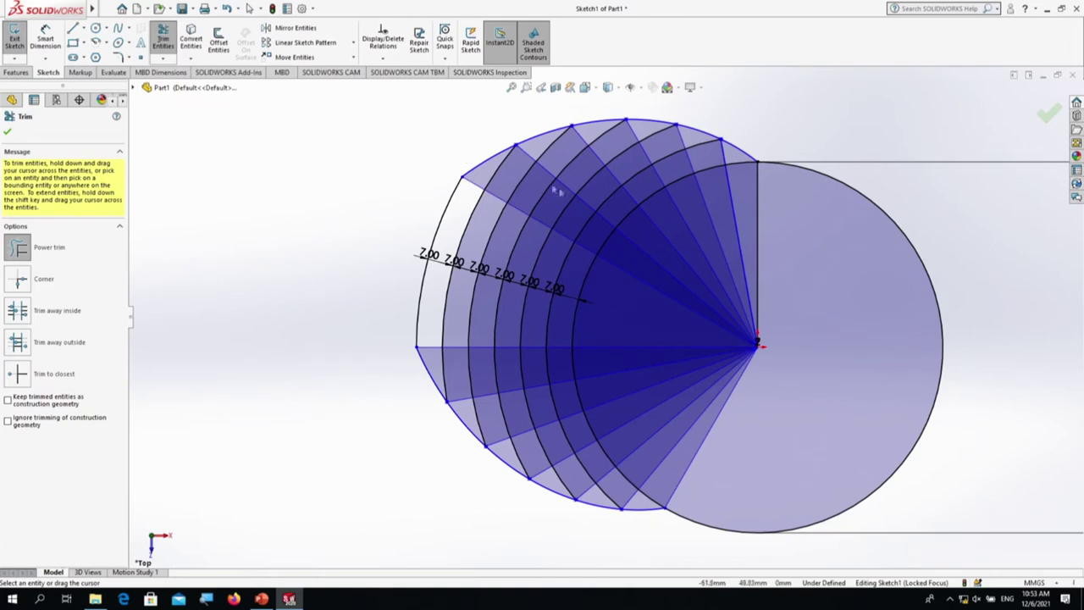
# Step: Power-trim the upper fan lines and inner arcs across the profile, plus the radial lines inside the base circle except the lowest one
pyautogui.scroll(-2, 625, 230)
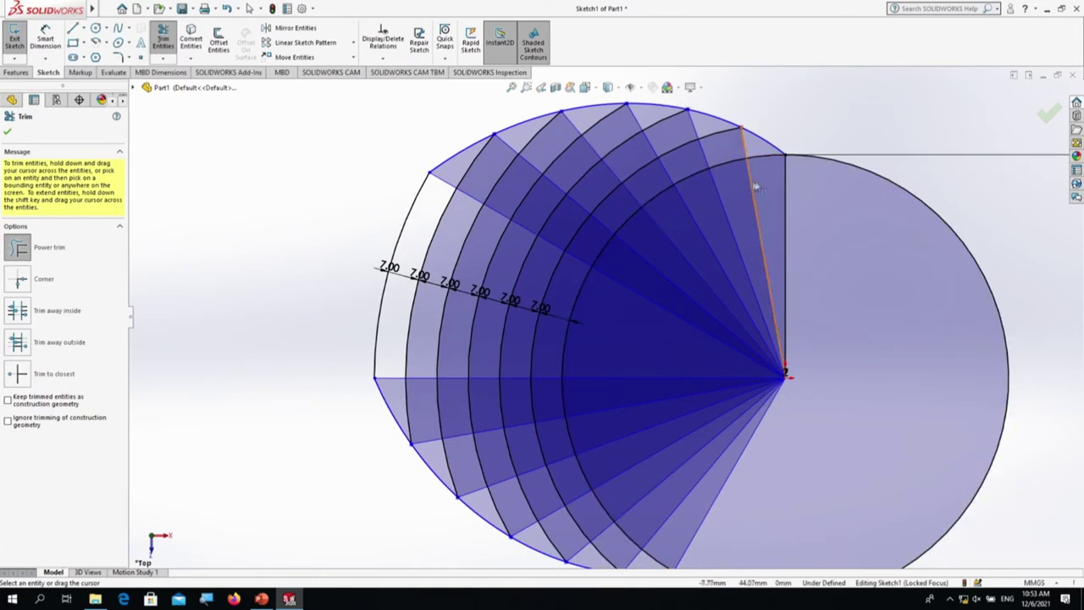
pyautogui.moveTo(766, 189)
pyautogui.mouseDown()
pyautogui.moveTo(556, 198)
pyautogui.moveTo(435, 223)
pyautogui.mouseUp()
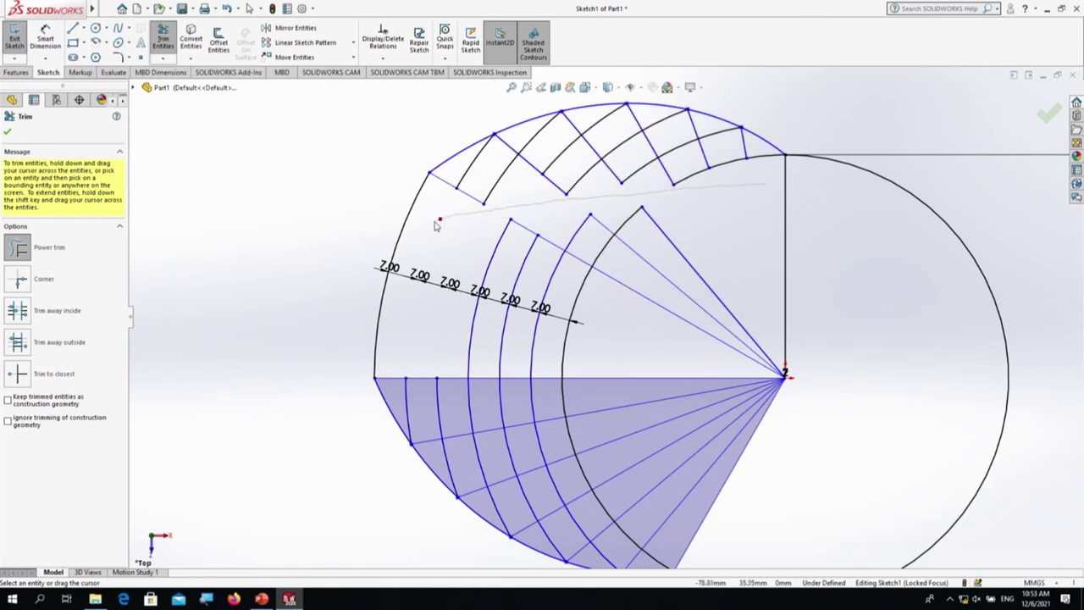
pyautogui.moveTo(717, 249)
pyautogui.mouseDown()
pyautogui.moveTo(670, 415)
pyautogui.moveTo(682, 515)
pyautogui.moveTo(654, 517)
pyautogui.mouseUp()
pyautogui.scroll(2, 637, 462)
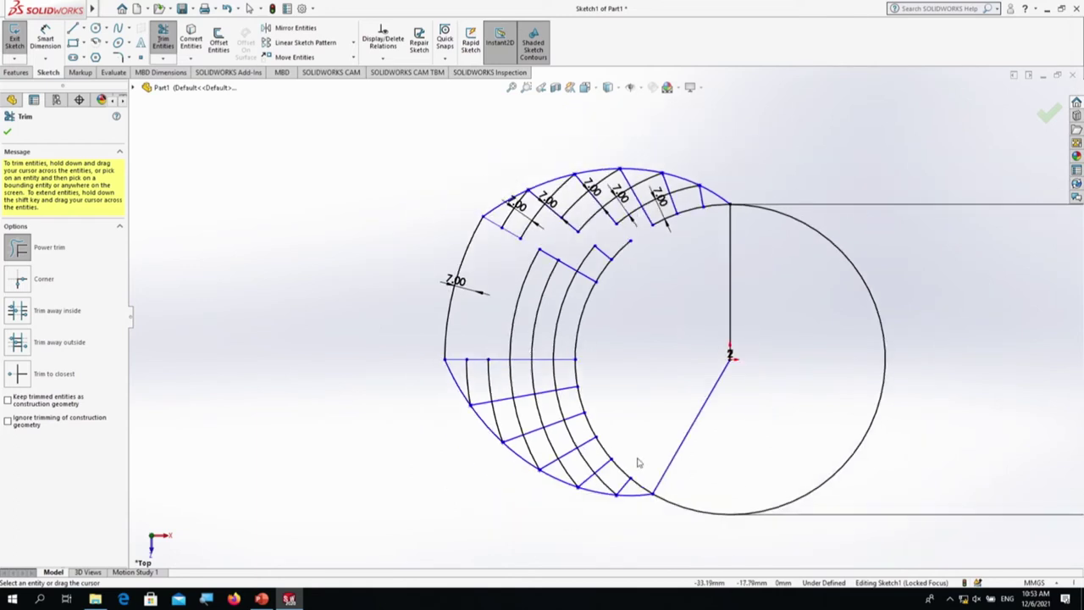
# Step: Power-trim across the remaining grid of radial lines and inner arcs between the base circle and the cam outline
pyautogui.moveTo(591, 477)
pyautogui.mouseDown()
pyautogui.moveTo(513, 415)
pyautogui.moveTo(480, 363)
pyautogui.moveTo(584, 266)
pyautogui.mouseUp()
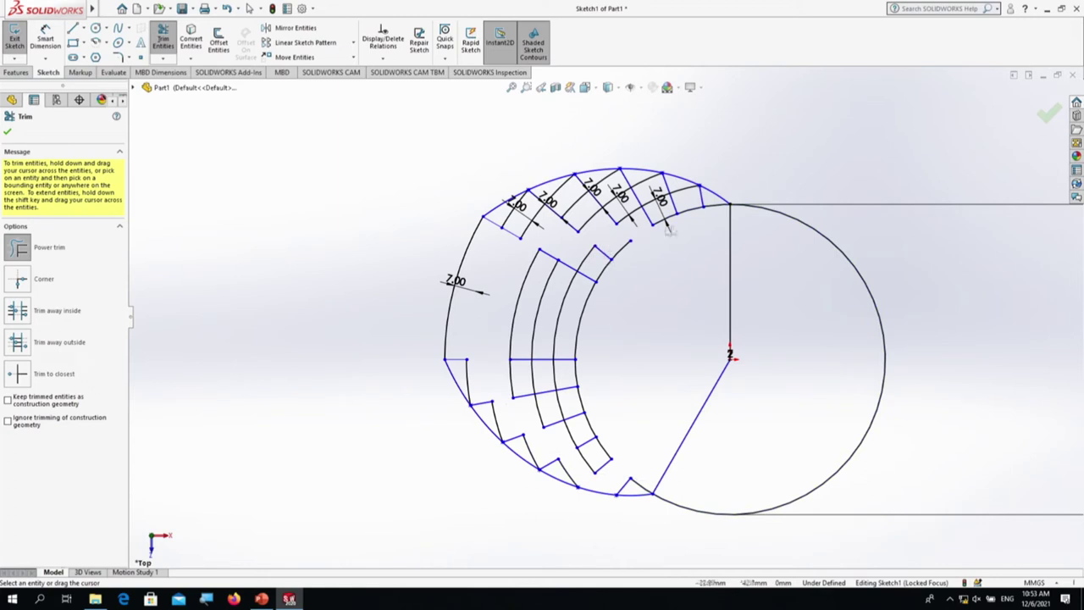
pyautogui.moveTo(684, 220); pyautogui.dragTo(531, 213)
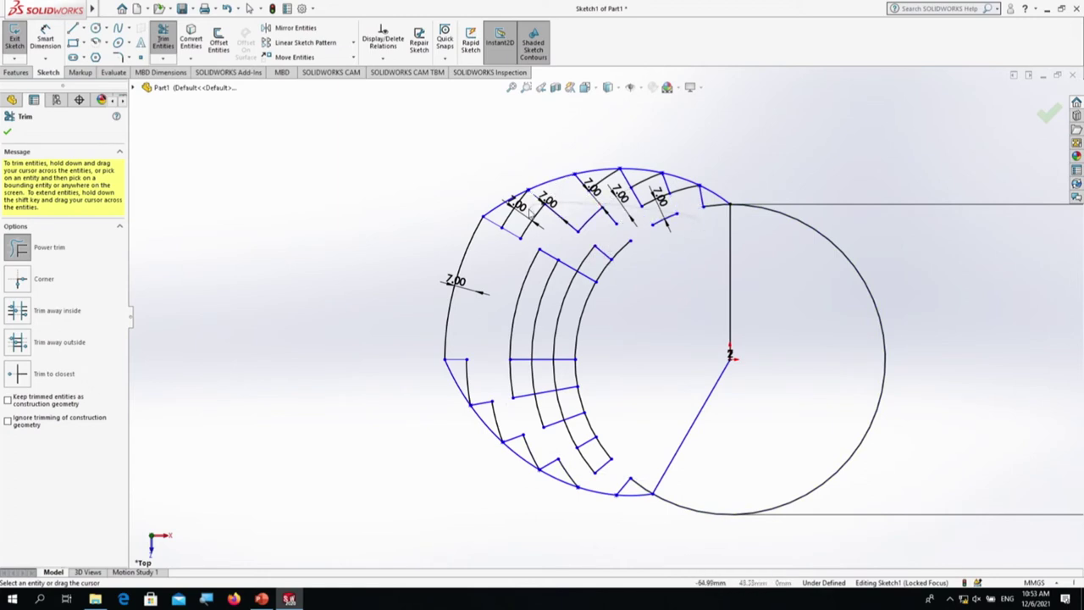
pyautogui.moveTo(595, 322); pyautogui.dragTo(509, 315)
pyautogui.moveTo(527, 371)
pyautogui.mouseDown()
pyautogui.moveTo(514, 380)
pyautogui.moveTo(587, 394)
pyautogui.moveTo(528, 411)
pyautogui.moveTo(605, 422)
pyautogui.moveTo(585, 433)
pyautogui.mouseUp()
# Step: Finish trimming and delete the detached line and arc fragments inside the upper part of the profile, with their associated dimensions
pyautogui.scroll(-2, 629, 464)
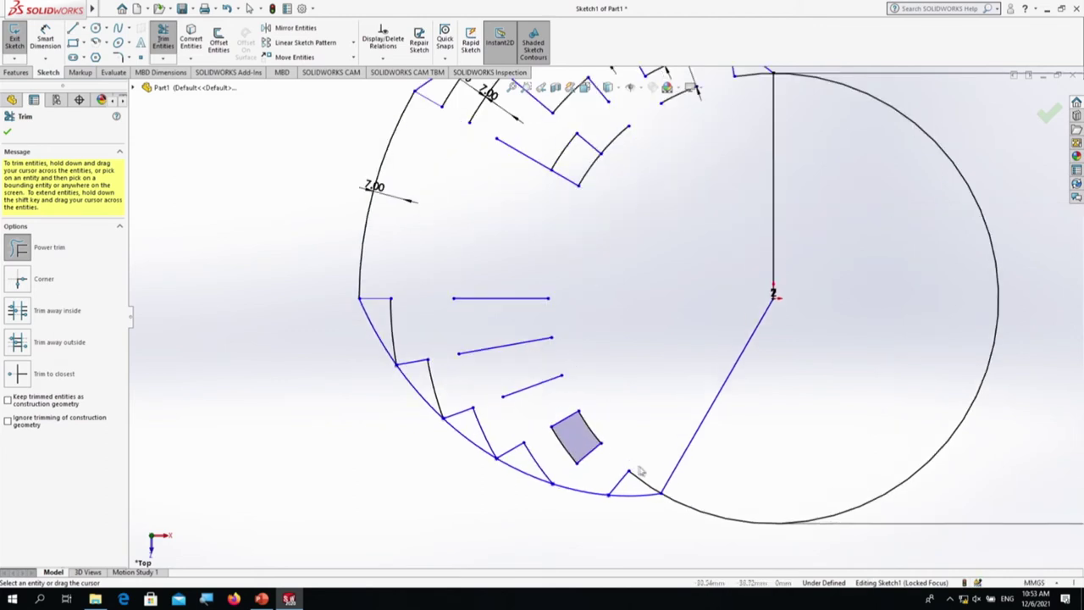
pyautogui.scroll(3, 631, 406)
pyautogui.scroll(-3, 669, 191)
pyautogui.scroll(-3, 675, 174)
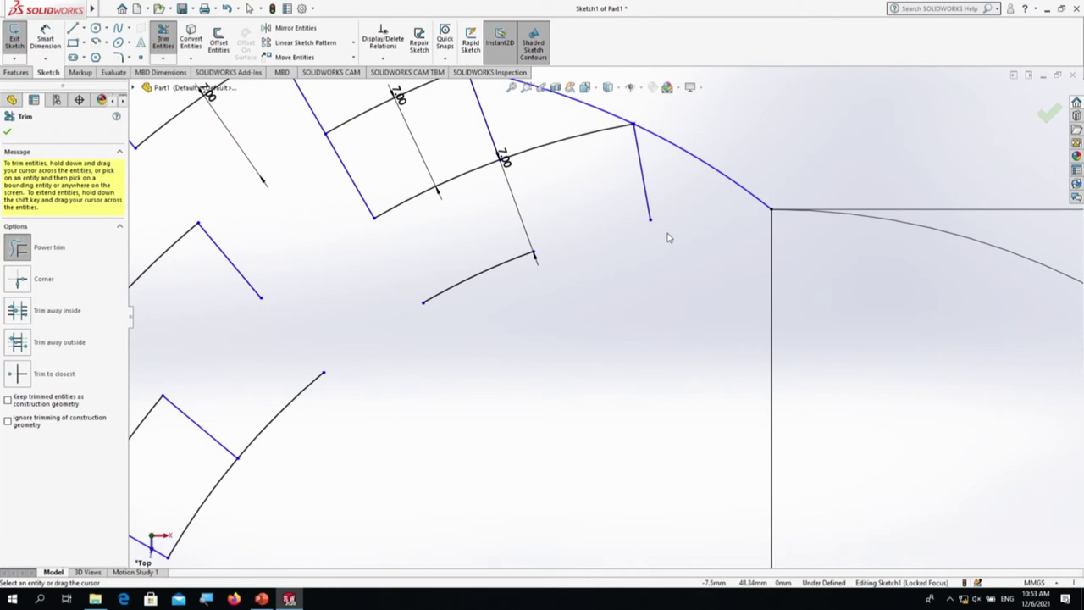
pyautogui.scroll(4, 661, 246)
pyautogui.scroll(-2, 559, 309)
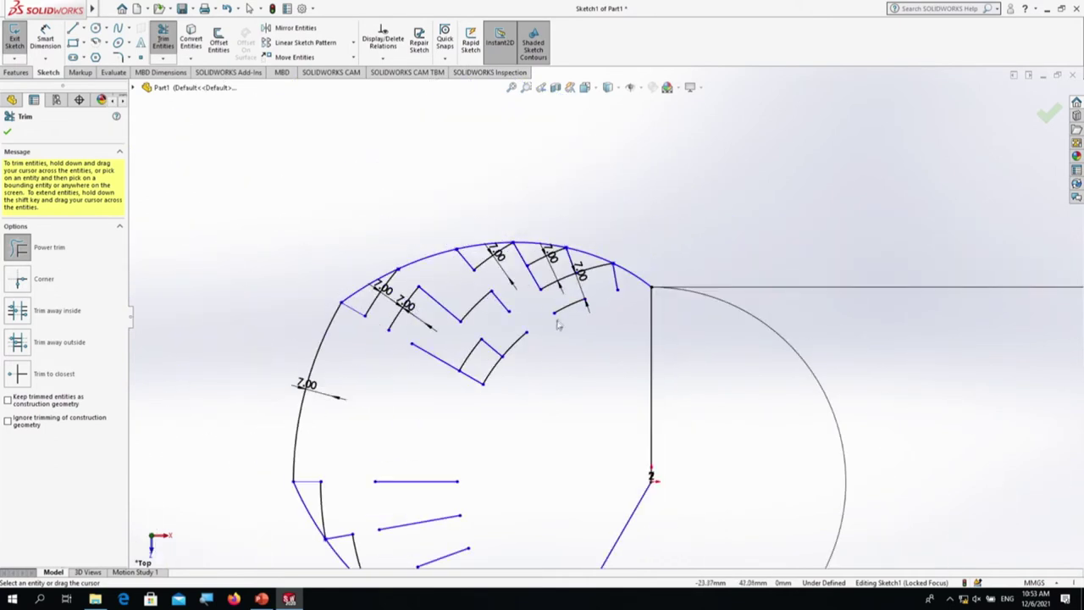
pyautogui.press('Escape')
pyautogui.moveTo(572, 398)
pyautogui.mouseDown()
pyautogui.moveTo(407, 297)
pyautogui.moveTo(383, 302)
pyautogui.mouseUp()
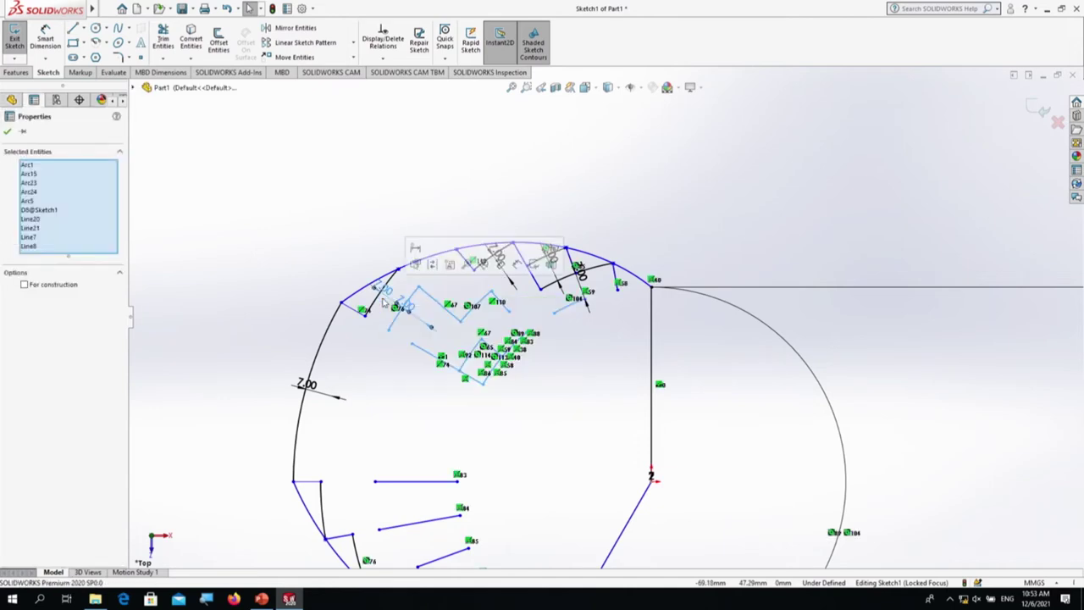
pyautogui.press('Delete')
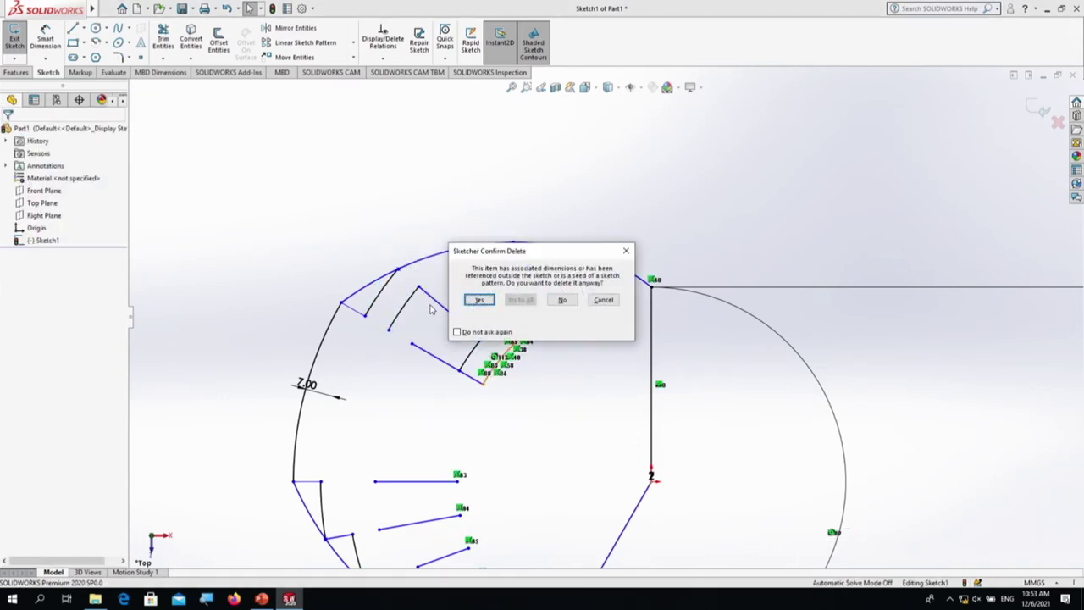
pyautogui.click(472, 301)
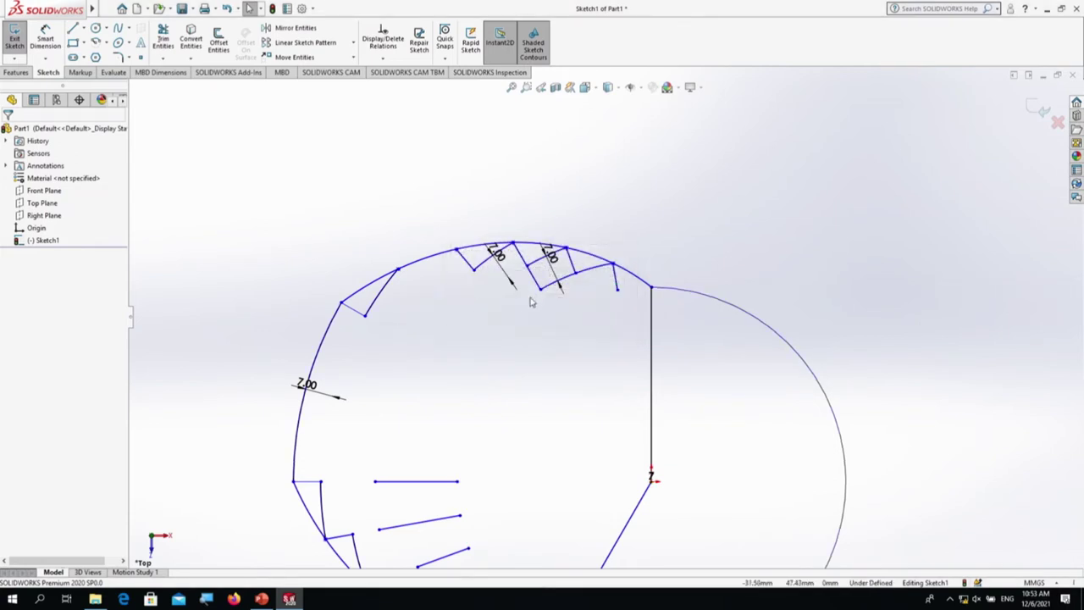
# Step: Delete the leftover lines, arcs and 7 mm dimensions attached beneath the upper spline
pyautogui.scroll(3, 529, 302)
pyautogui.moveTo(699, 287); pyautogui.dragTo(453, 267)
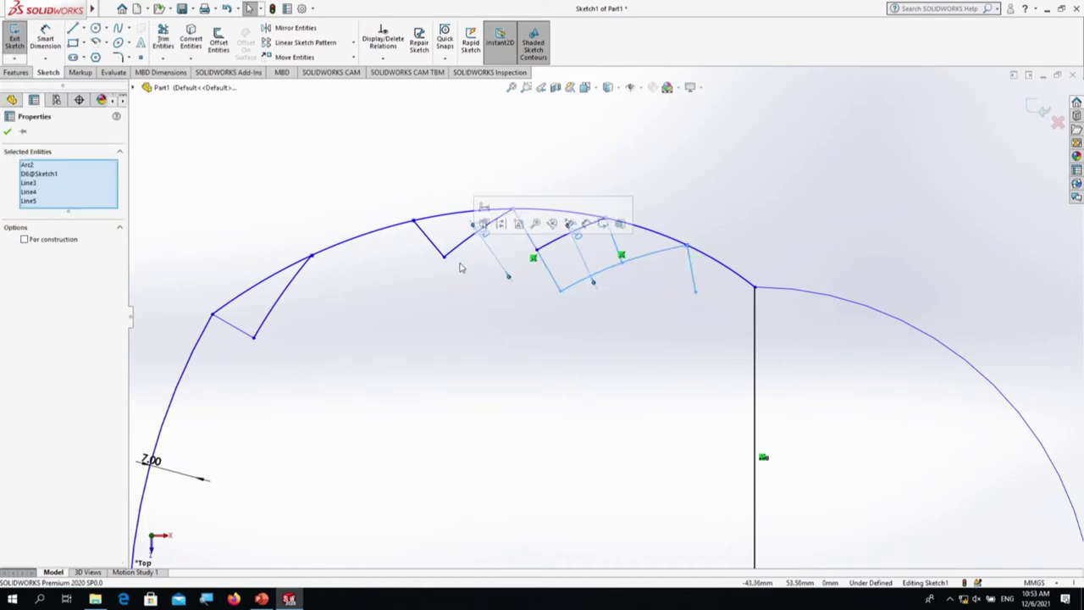
pyautogui.press('Delete')
pyautogui.moveTo(546, 255); pyautogui.dragTo(425, 252)
pyautogui.press('Delete')
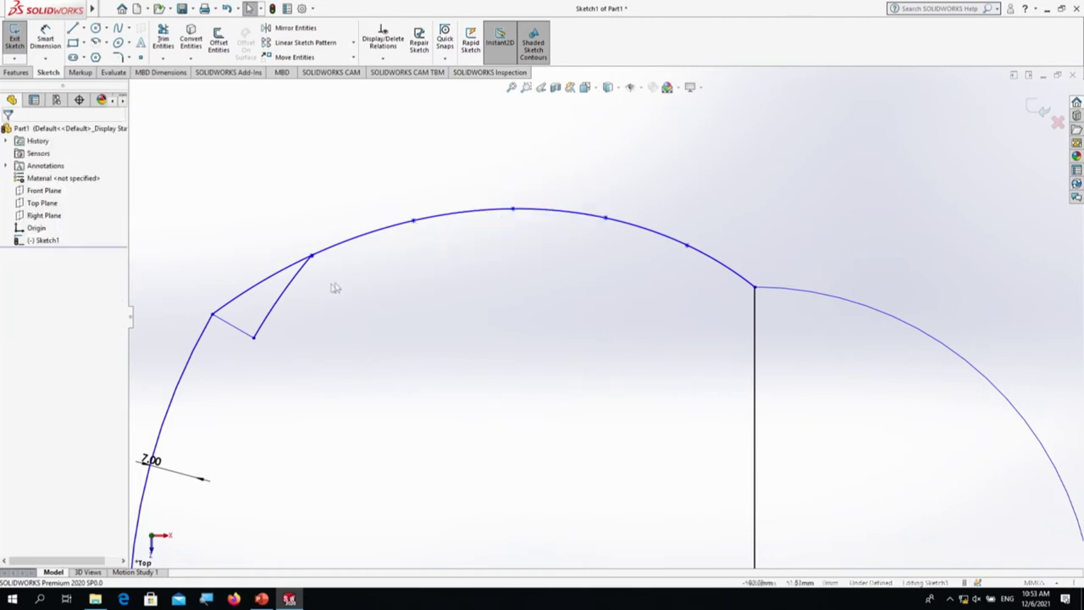
pyautogui.moveTo(299, 318); pyautogui.dragTo(237, 347)
pyautogui.press('Delete')
# Step: Delete the detached radial lines and closed fragment inside the lower part of the profile, including their associated relations
pyautogui.scroll(3, 296, 373)
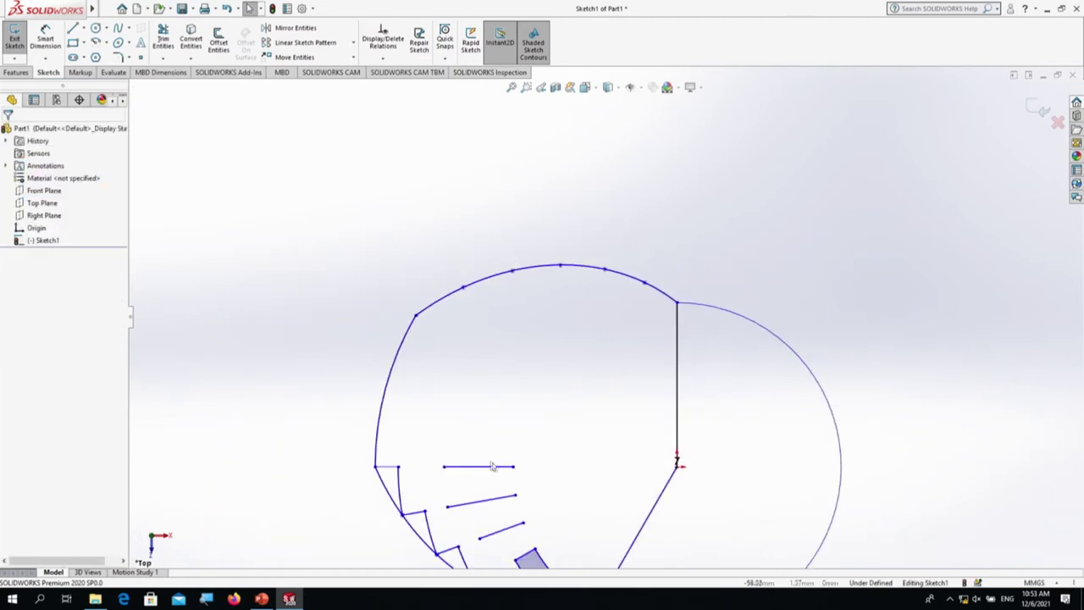
pyautogui.scroll(2, 496, 465)
pyautogui.moveTo(550, 434); pyautogui.dragTo(509, 534)
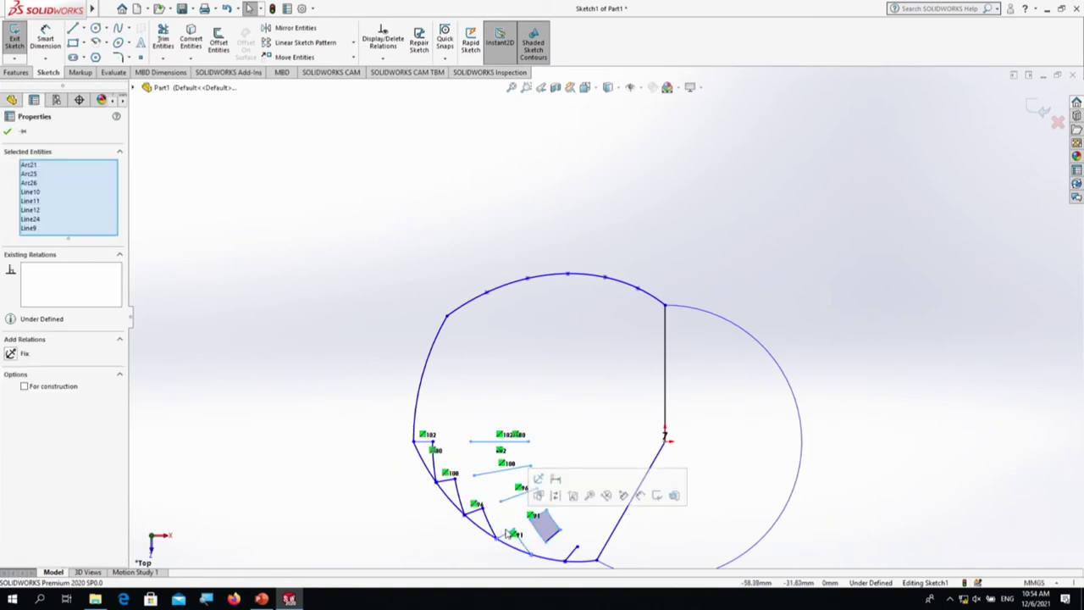
pyautogui.press('Delete')
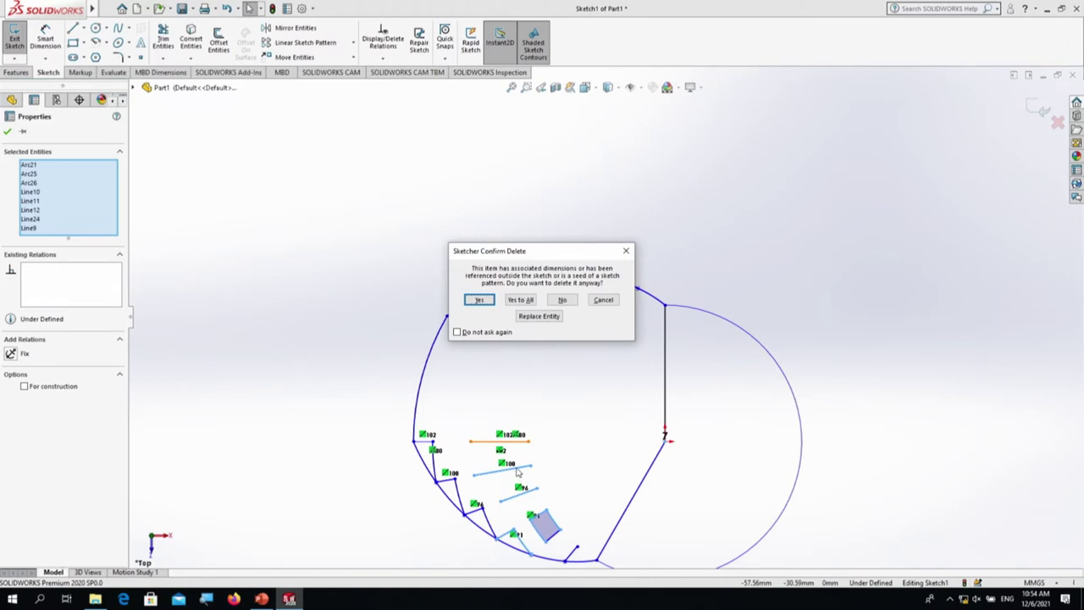
pyautogui.press('Return')
# Step: Delete the first two line-and-arc stubs along the lower spline, starting at the horizontal line's outer endpoint
pyautogui.scroll(-3, 515, 470)
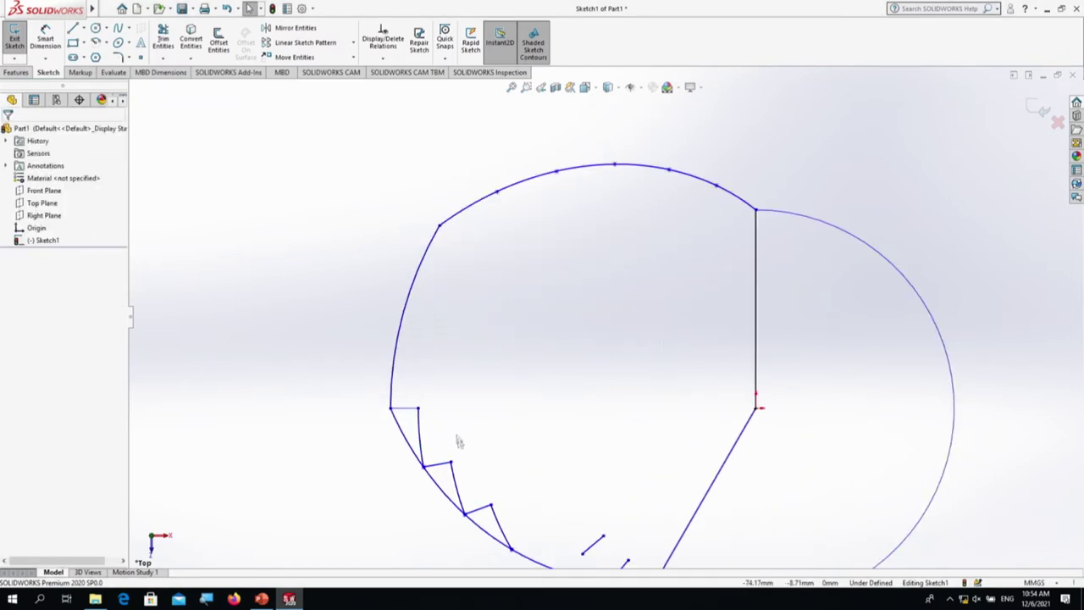
pyautogui.click(410, 417)
pyautogui.keyDown('ctrl'); pyautogui.click(412, 421); pyautogui.keyUp('ctrl')
pyautogui.press('Delete')
pyautogui.click(447, 464)
pyautogui.press('Delete')
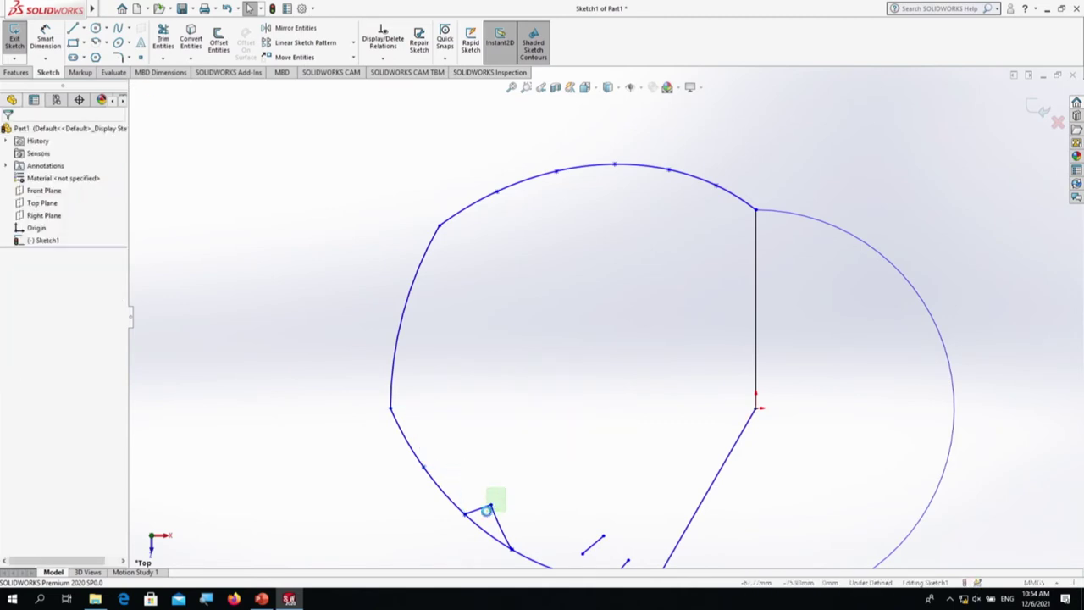
# Step: Delete the remaining line-and-arc stubs along the lower spline, including the last short line near its inner end
pyautogui.hotkey('ctrl', 'z')
pyautogui.scroll(2, 579, 530)
pyautogui.scroll(-2, 612, 466)
pyautogui.moveTo(625, 444); pyautogui.dragTo(584, 471)
pyautogui.press('Delete')
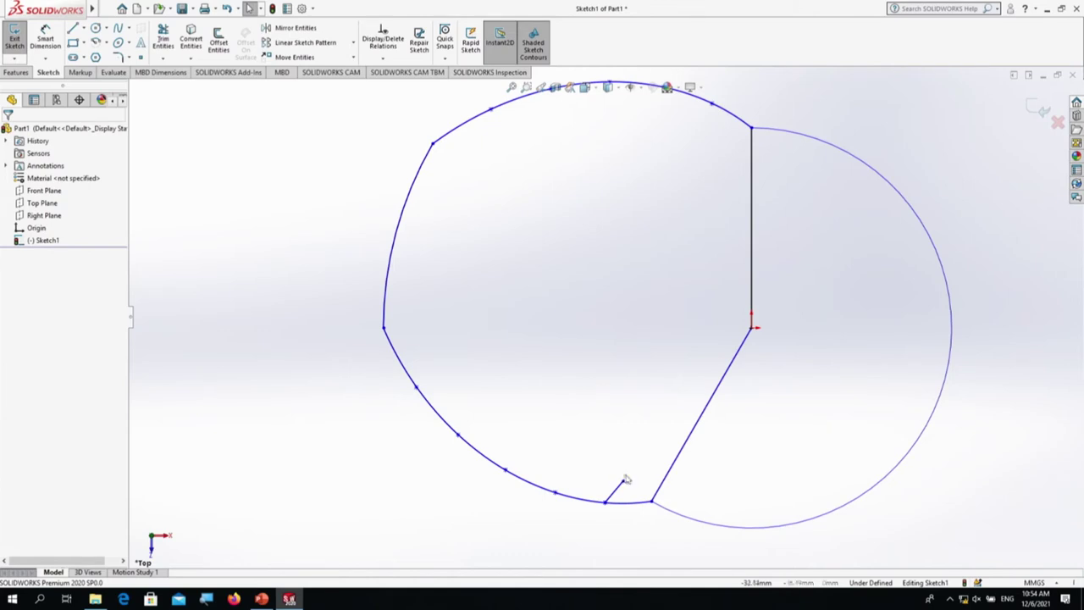
pyautogui.click(615, 492)
pyautogui.press('Delete')
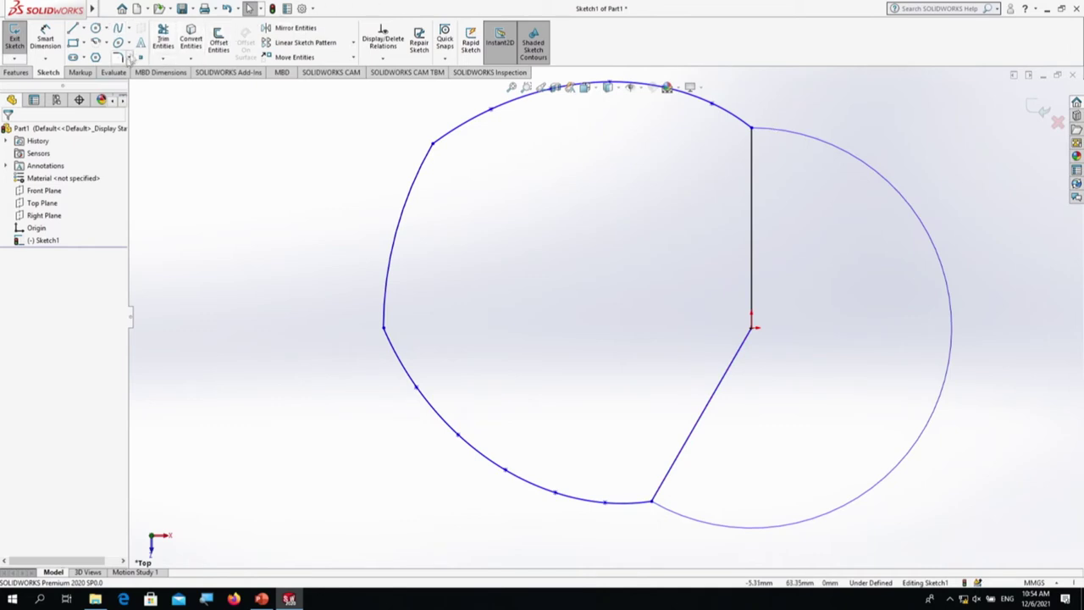
# Step: Draw a circle centred on the origin and dimension its diameter to 40 mm
pyautogui.click(96, 28)
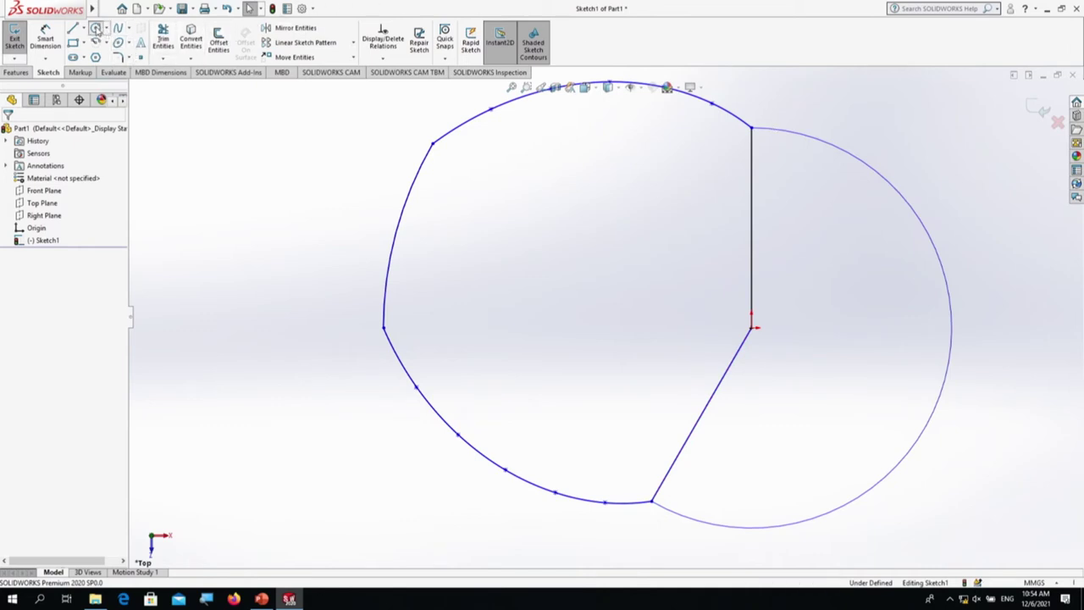
pyautogui.click(751, 327)
pyautogui.click(829, 396)
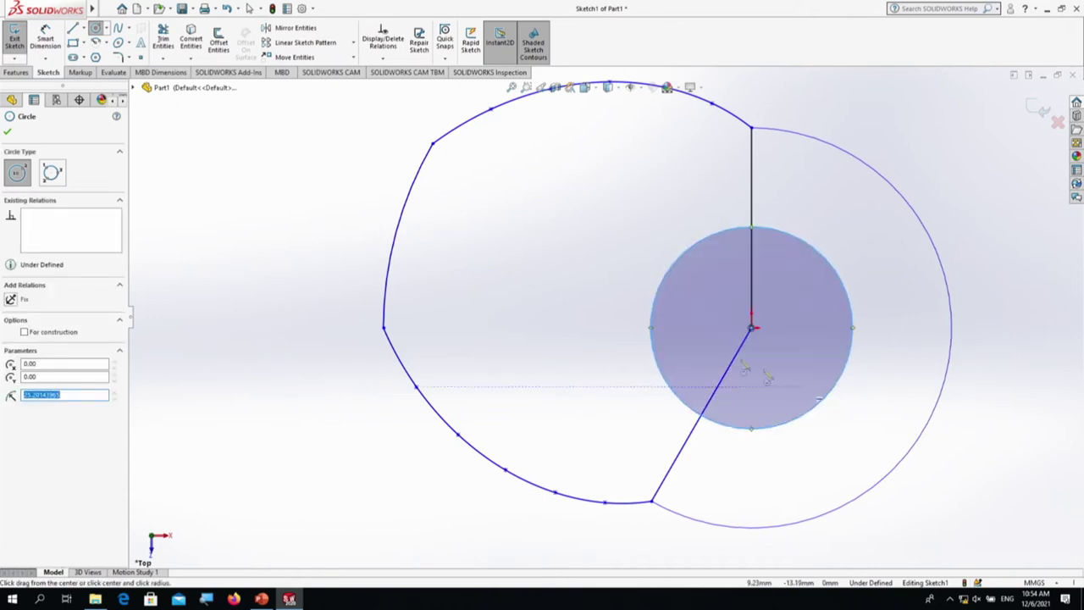
pyautogui.click(60, 44)
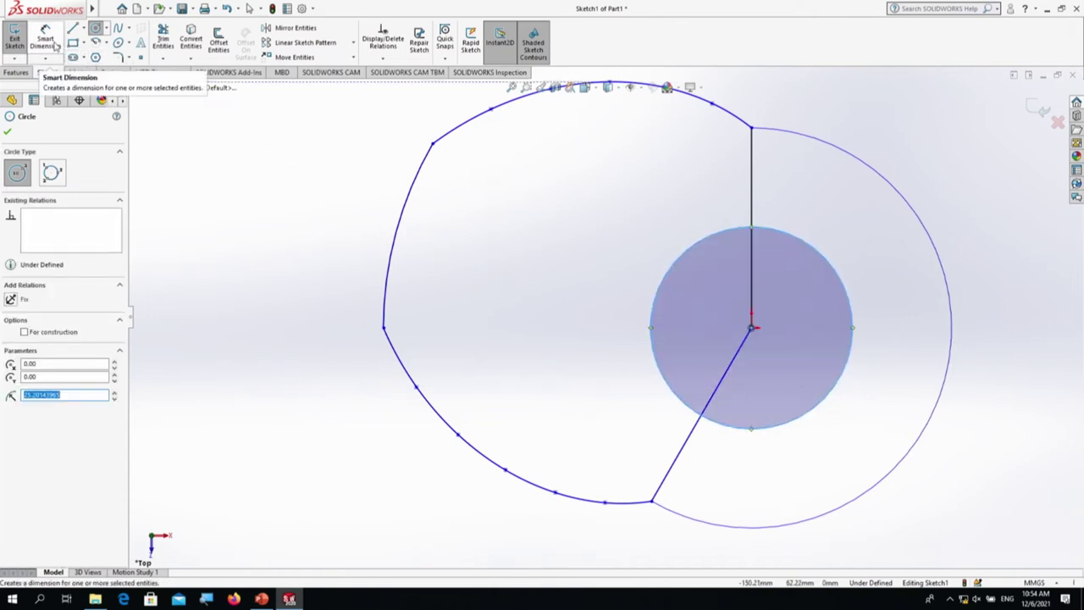
pyautogui.click(851, 296)
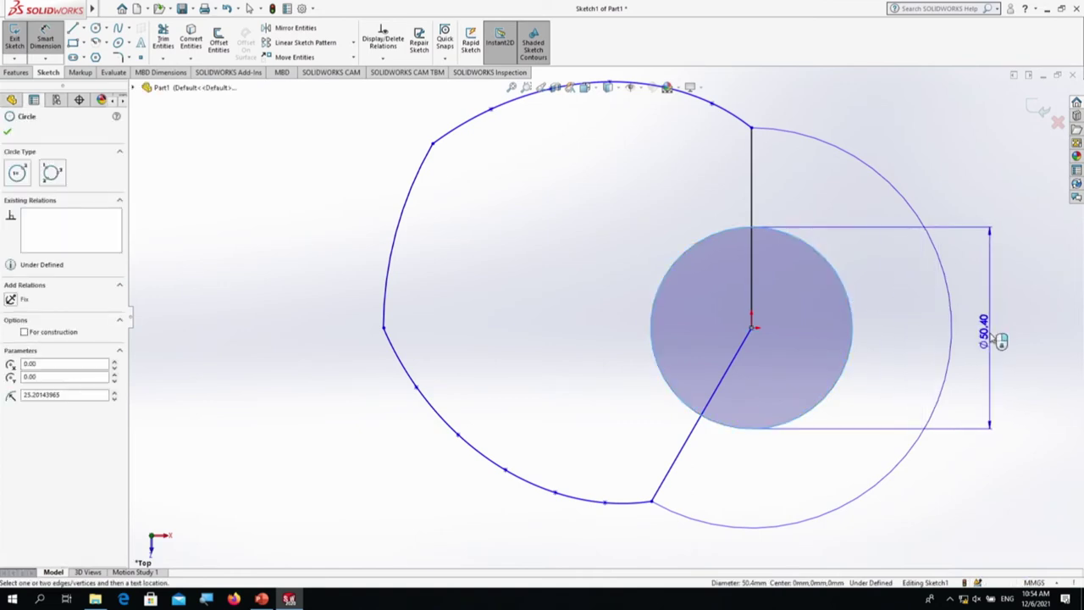
pyautogui.click(995, 337)
pyautogui.write('40')
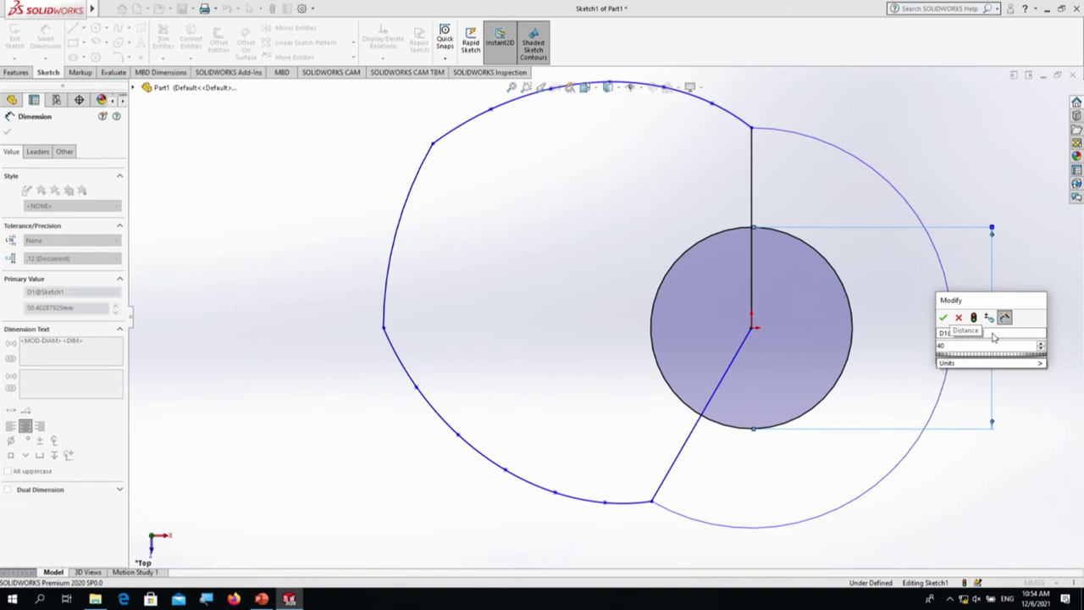
pyautogui.press('Return')
pyautogui.press('Escape')
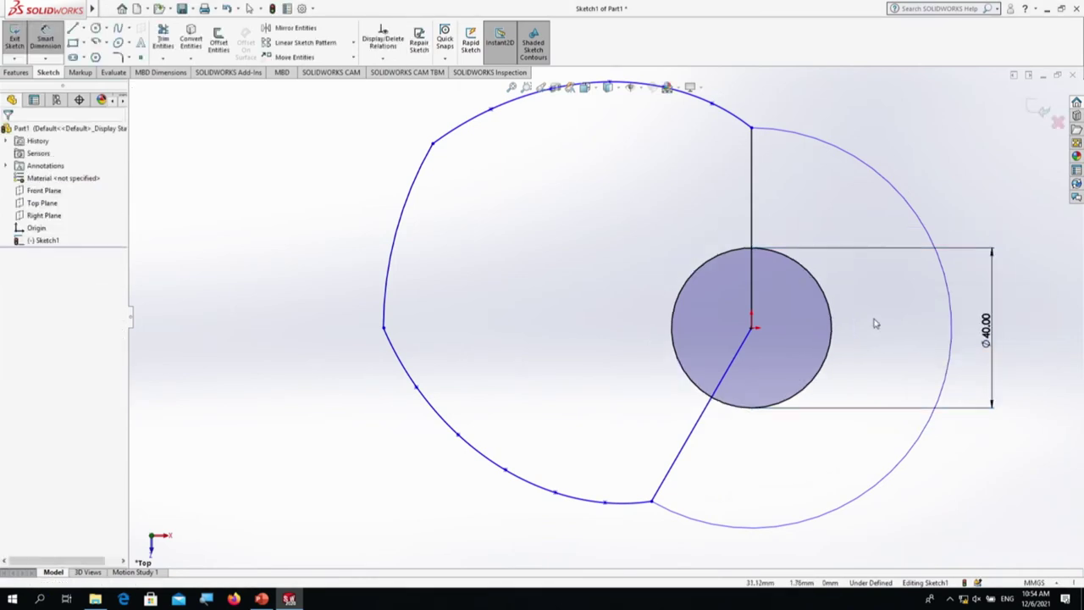
pyautogui.press('Escape')
# Step: Delete the vertical and slanted radius lines running from the origin to the profile and exit the sketch
pyautogui.click(752, 219)
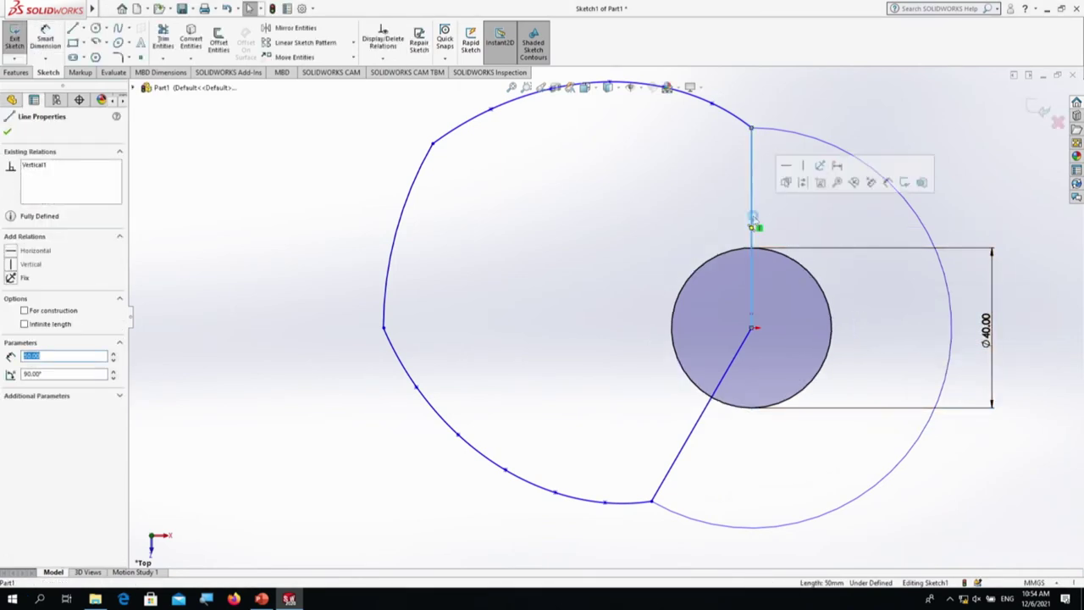
pyautogui.press('Delete')
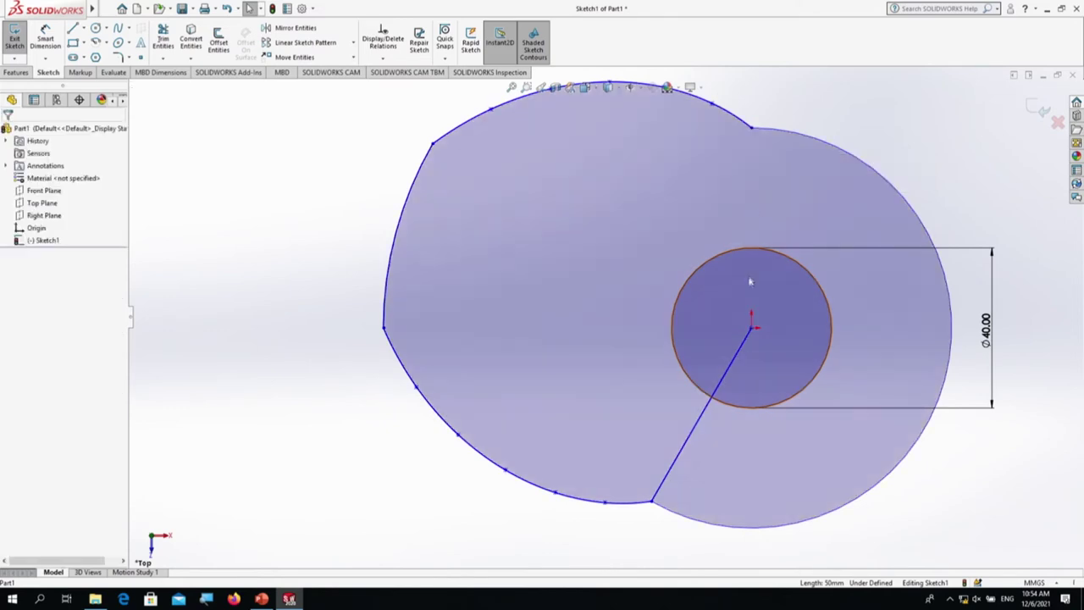
pyautogui.click(702, 423)
pyautogui.press('Delete')
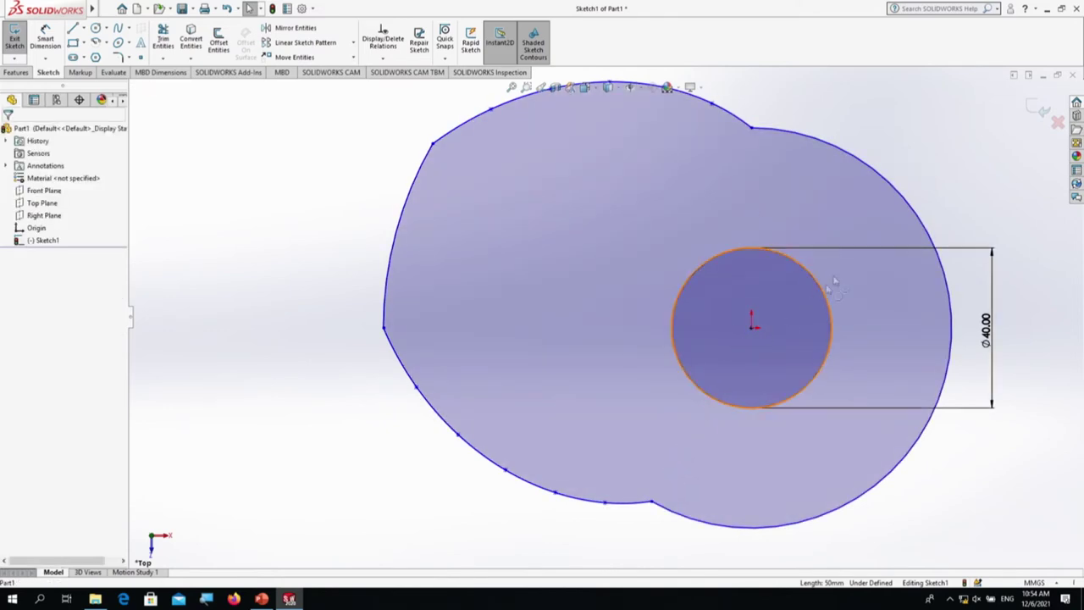
pyautogui.click(1041, 113)
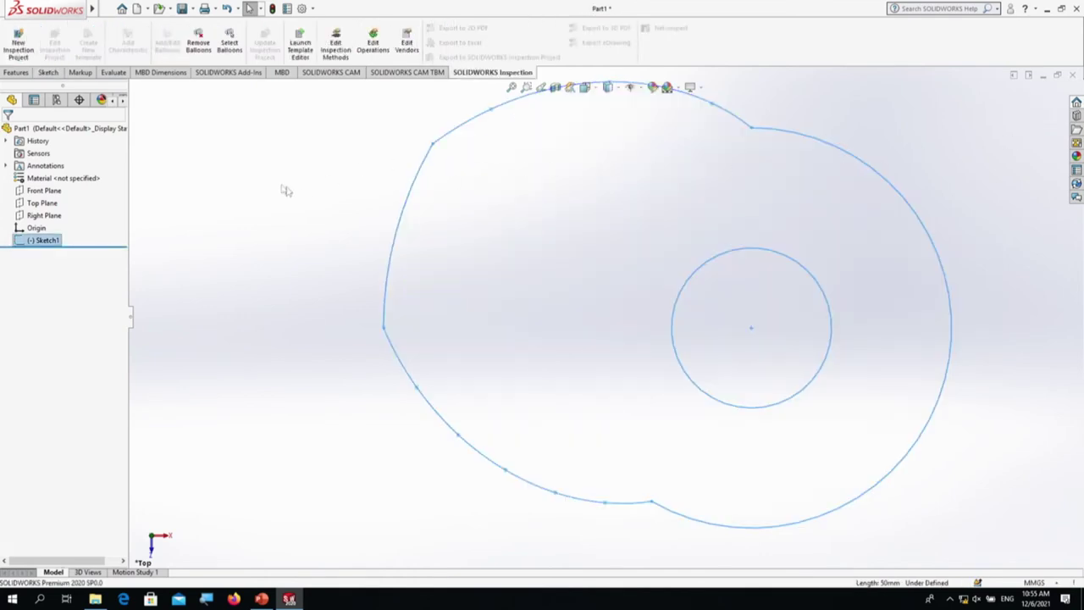
# Step: Extrude the cam profile as a boss with a blind depth of 20 mm
pyautogui.click(16, 72)
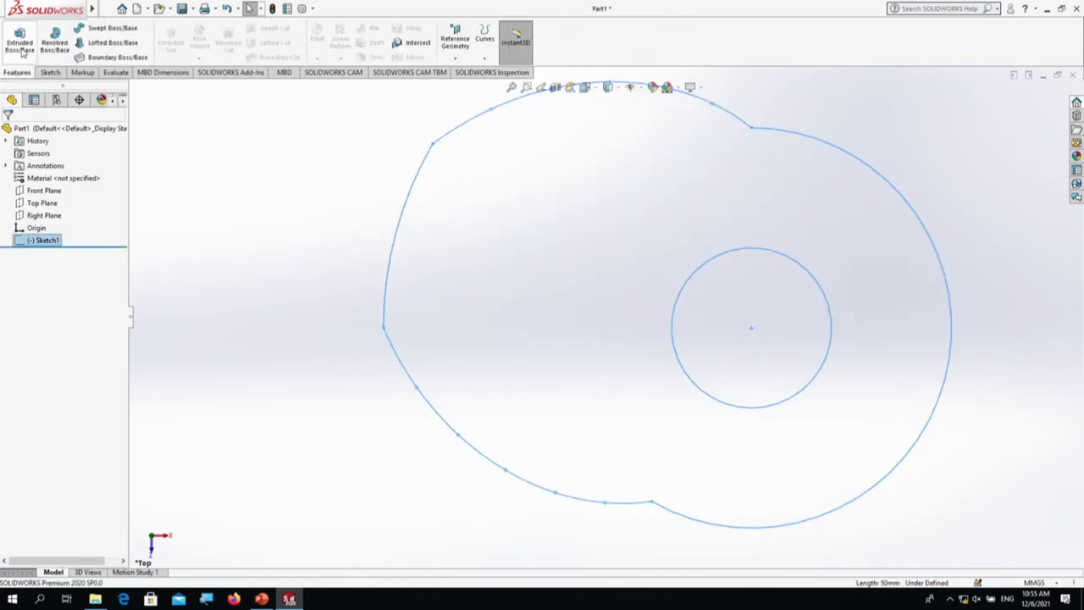
pyautogui.click(24, 51)
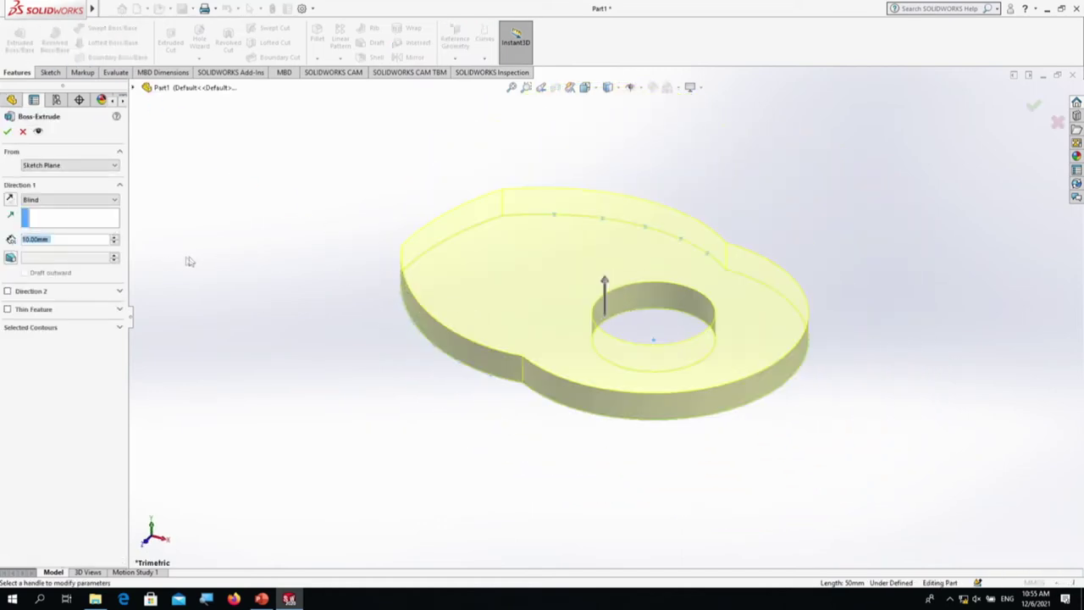
pyautogui.scroll(1, 169, 263)
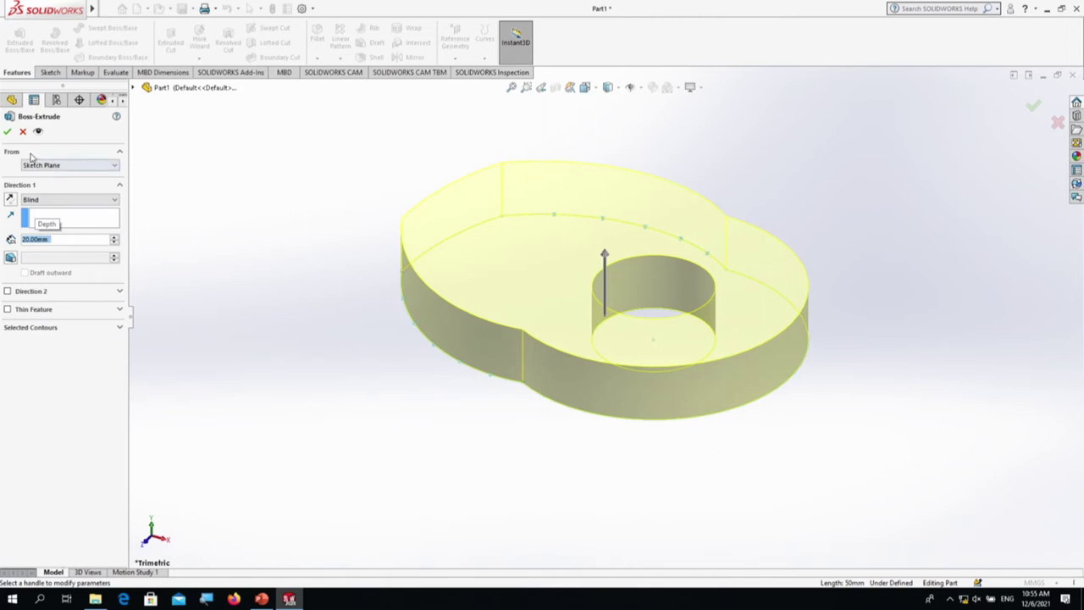
pyautogui.click(7, 132)
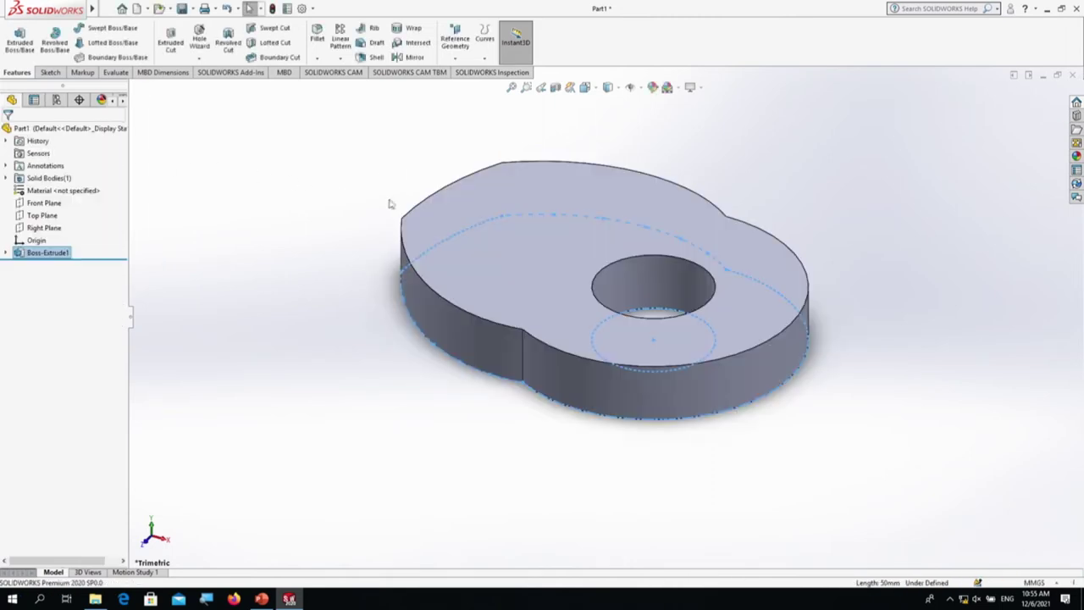
# Step: Examine the extruded cam's sharp corners and outline up close and from the top
pyautogui.moveTo(392, 233); pyautogui.dragTo(409, 198, button='middle')
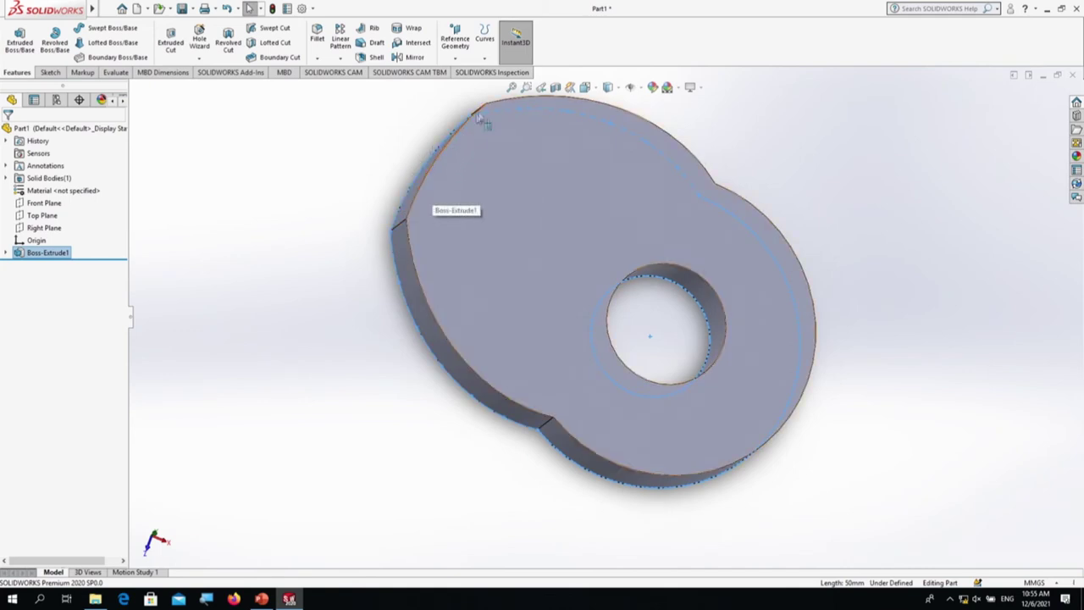
pyautogui.scroll(-2, 481, 113)
pyautogui.scroll(-1, 482, 113)
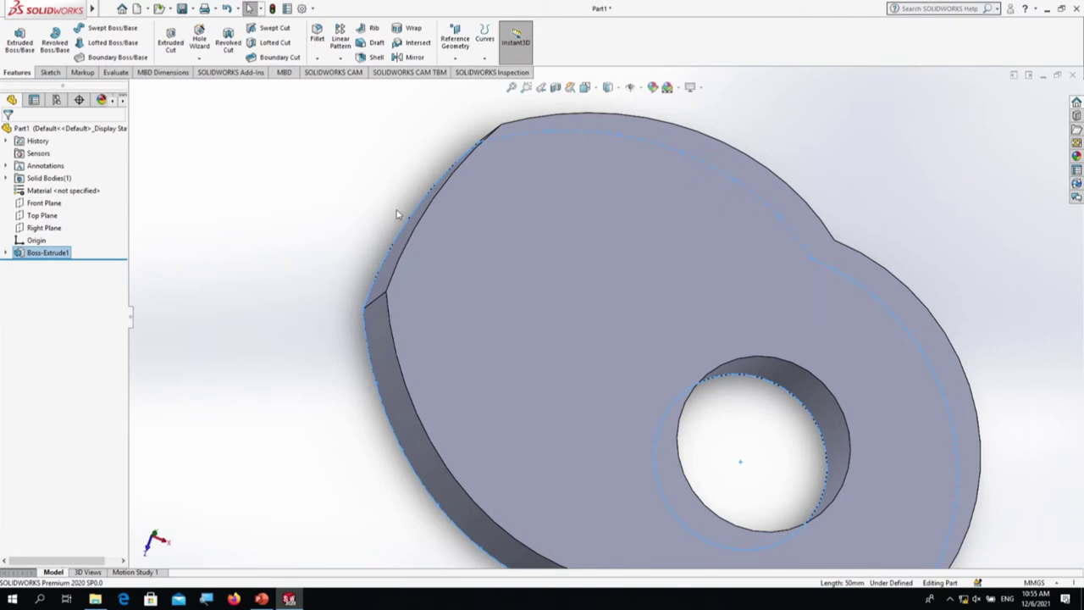
pyautogui.scroll(5, 557, 271)
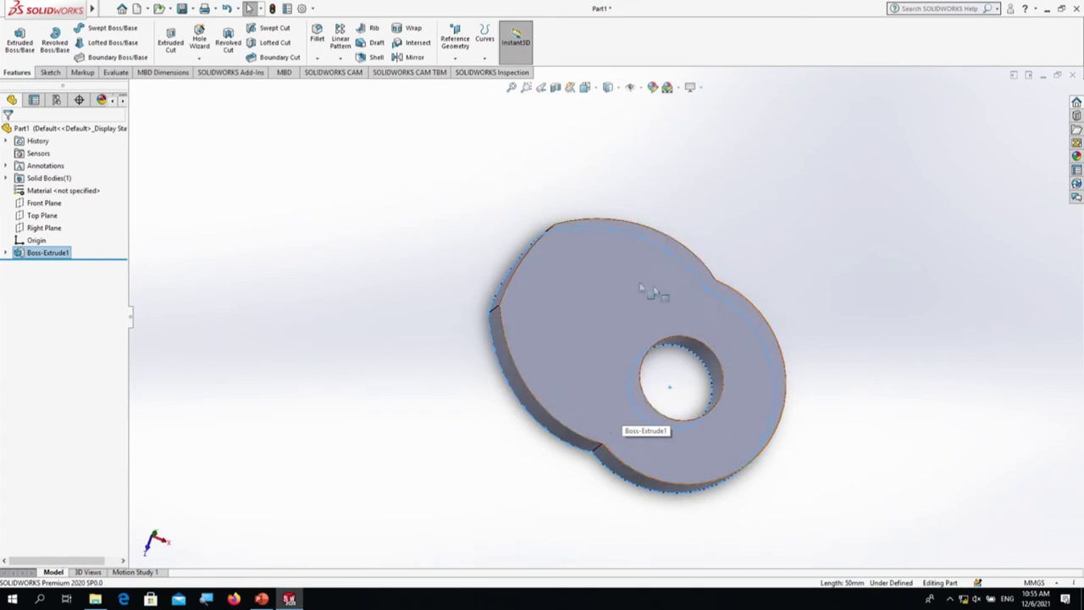
pyautogui.scroll(-3, 582, 240)
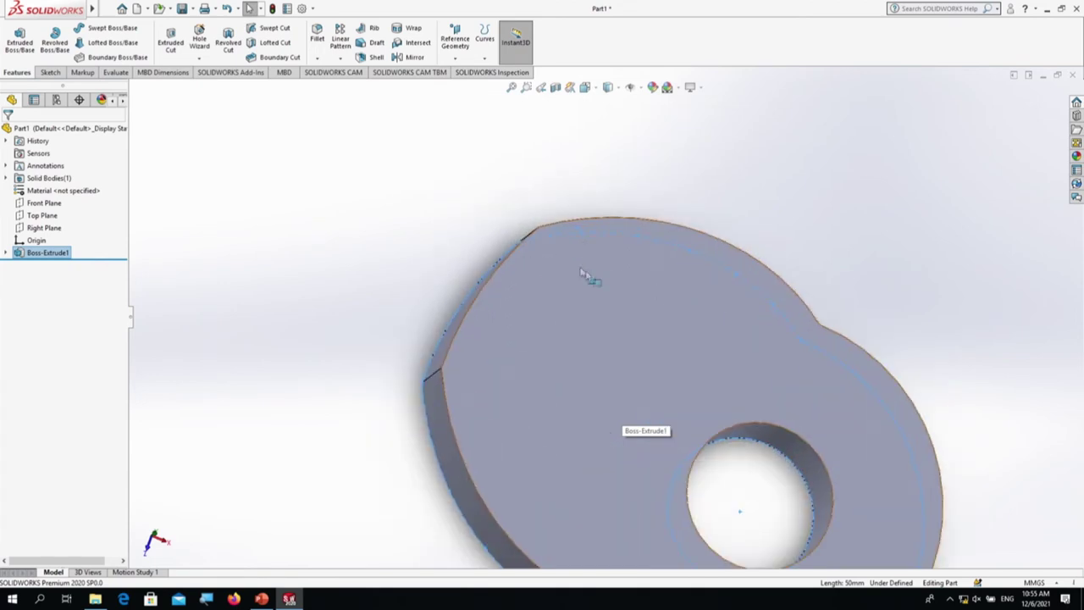
pyautogui.scroll(-4, 542, 245)
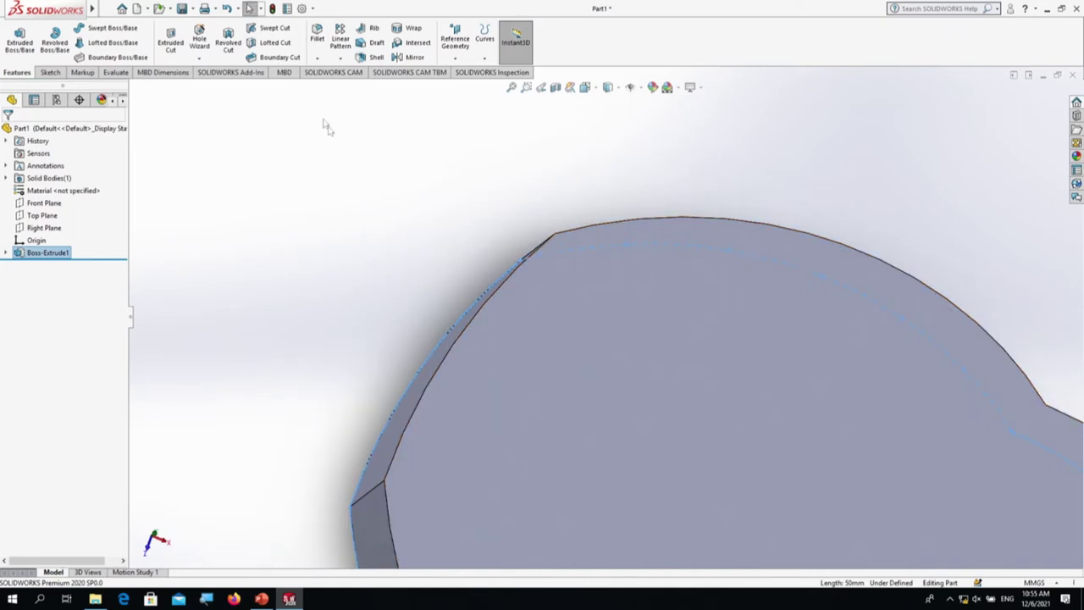
pyautogui.scroll(-4, 575, 250)
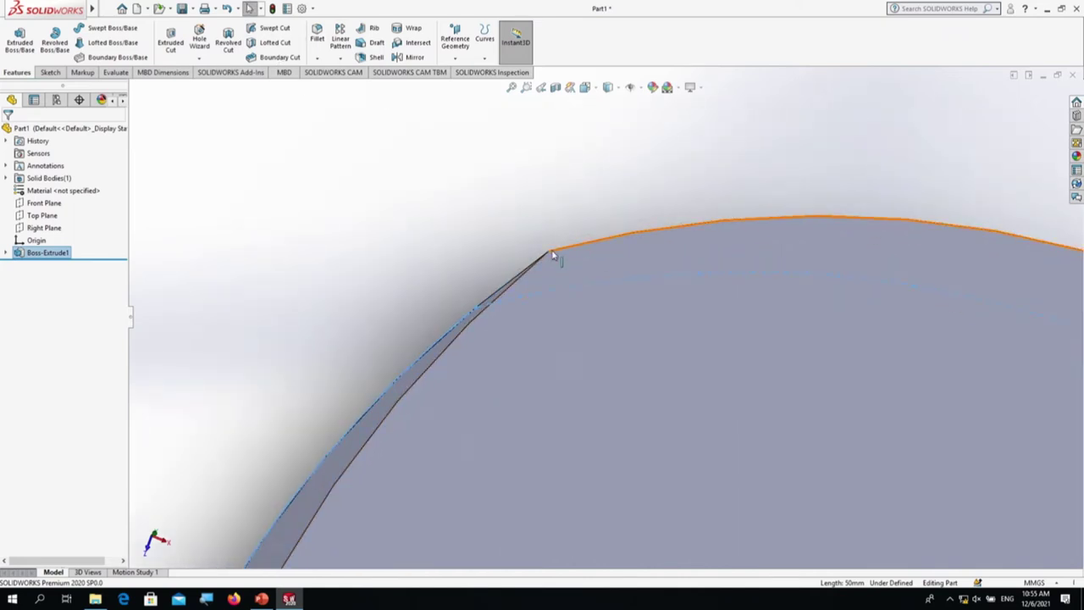
pyautogui.click(584, 88)
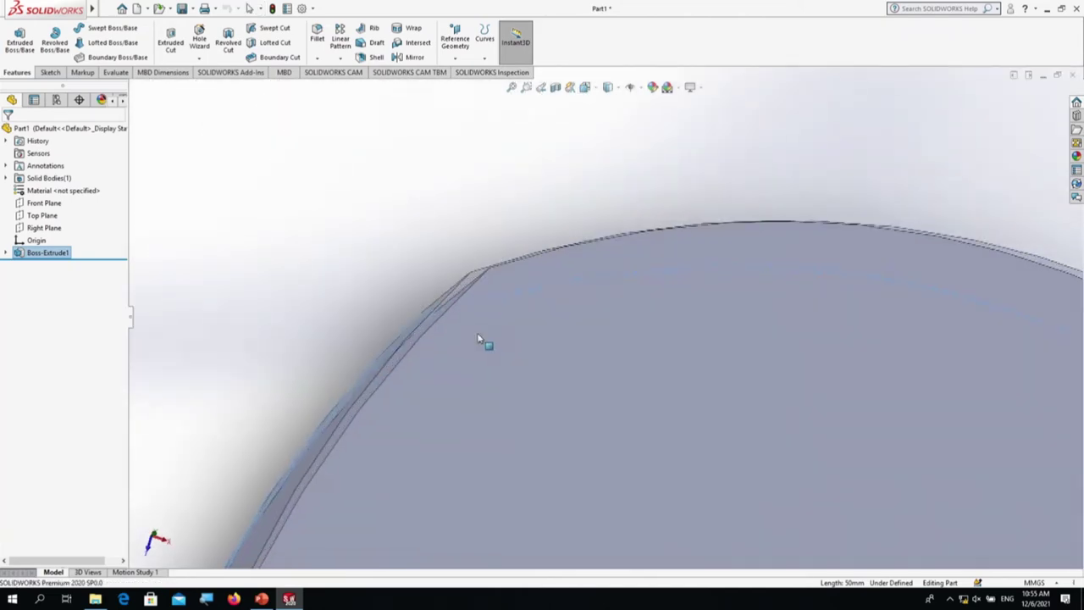
pyautogui.hotkey('ctrl', '5')
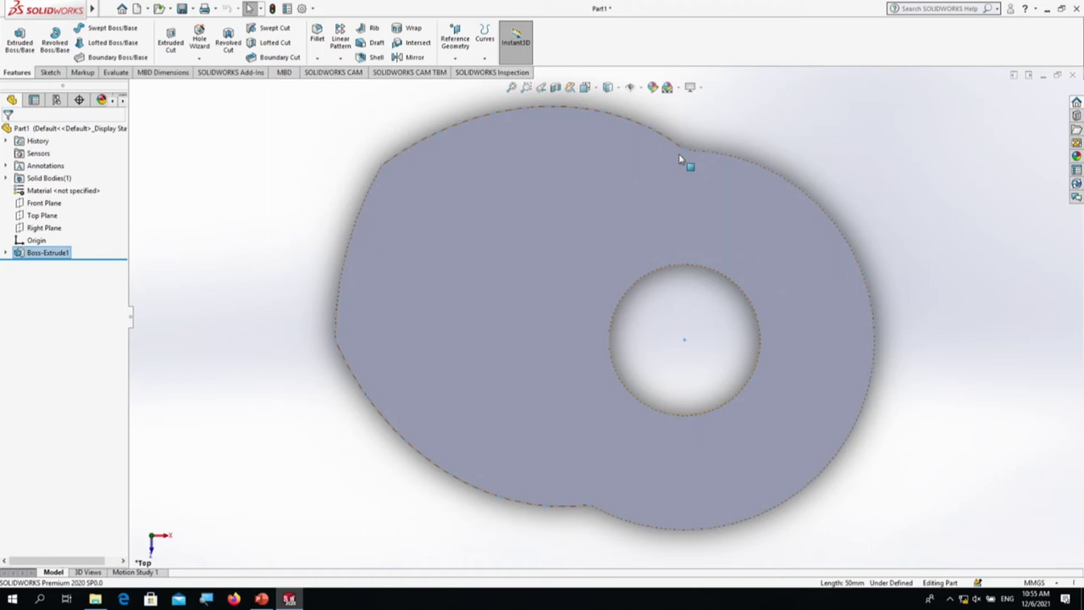
pyautogui.scroll(-3, 438, 169)
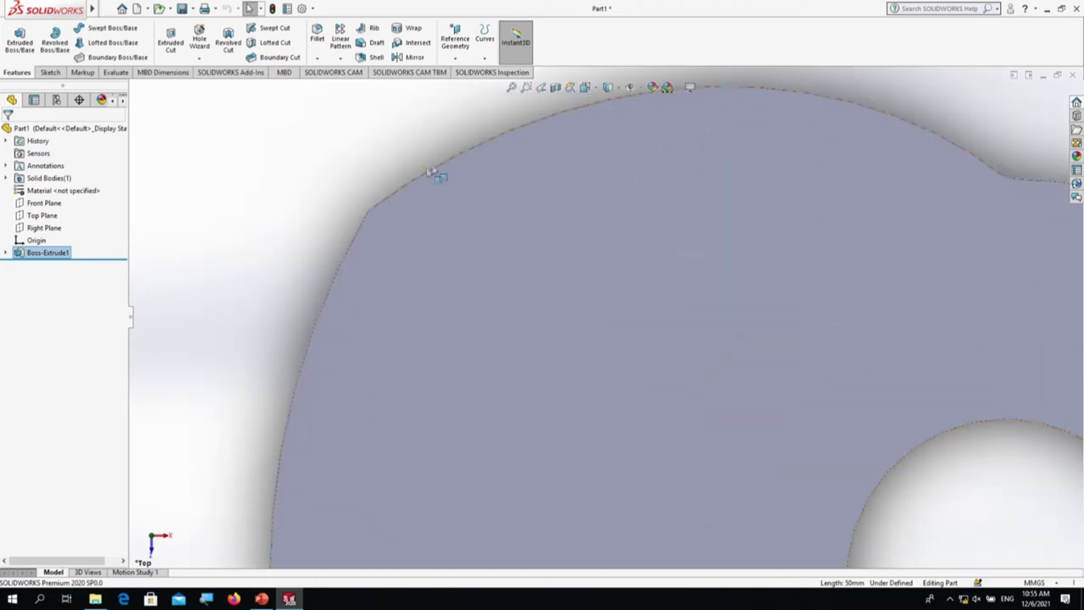
pyautogui.click(316, 38)
pyautogui.scroll(3, 402, 205)
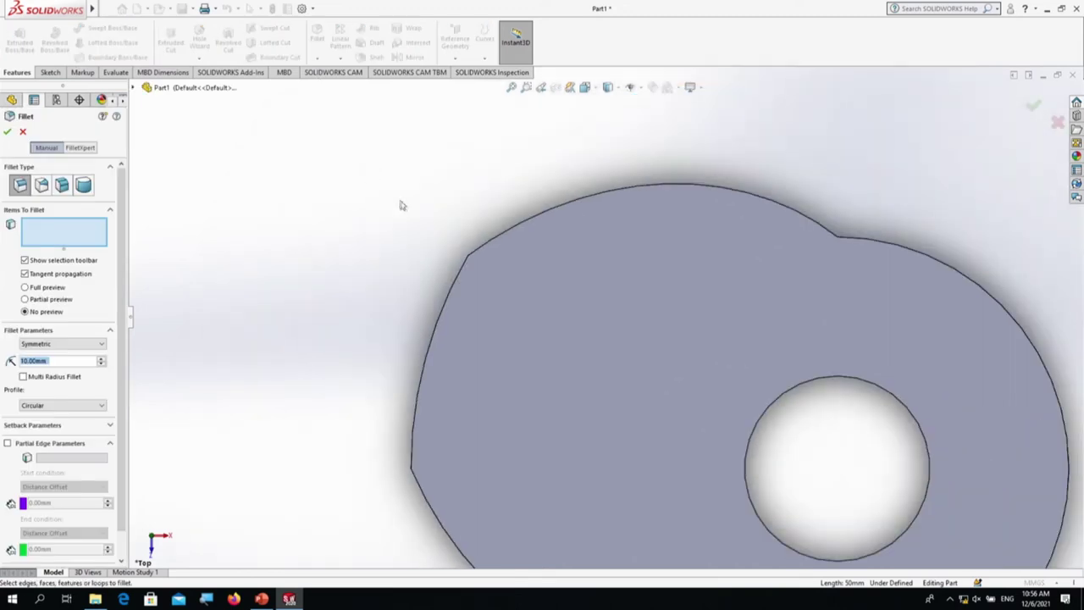
pyautogui.moveTo(439, 215); pyautogui.dragTo(459, 246, button='middle')
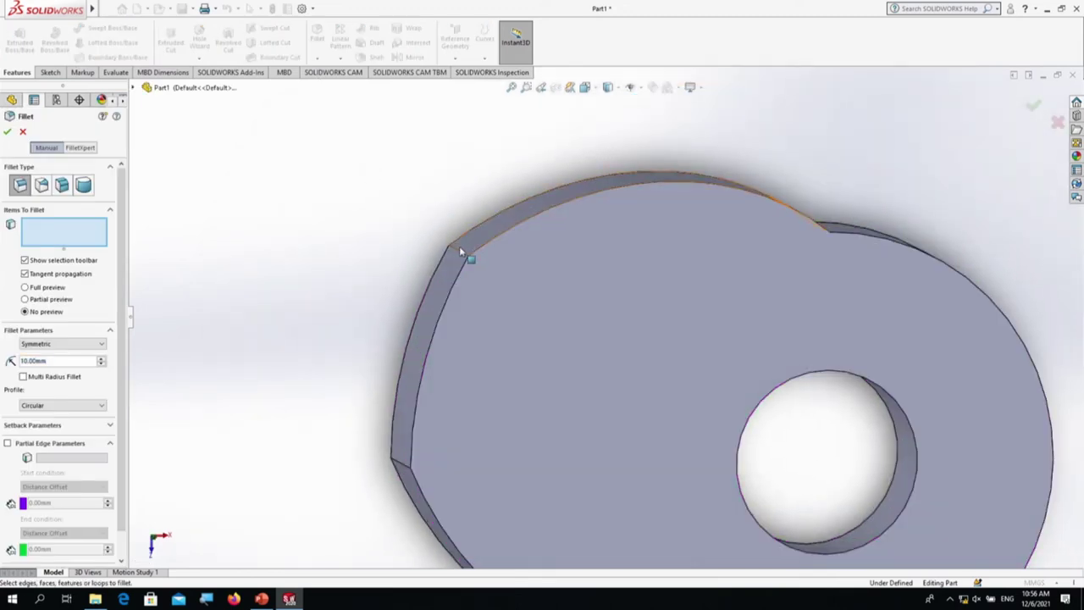
pyautogui.click(462, 254)
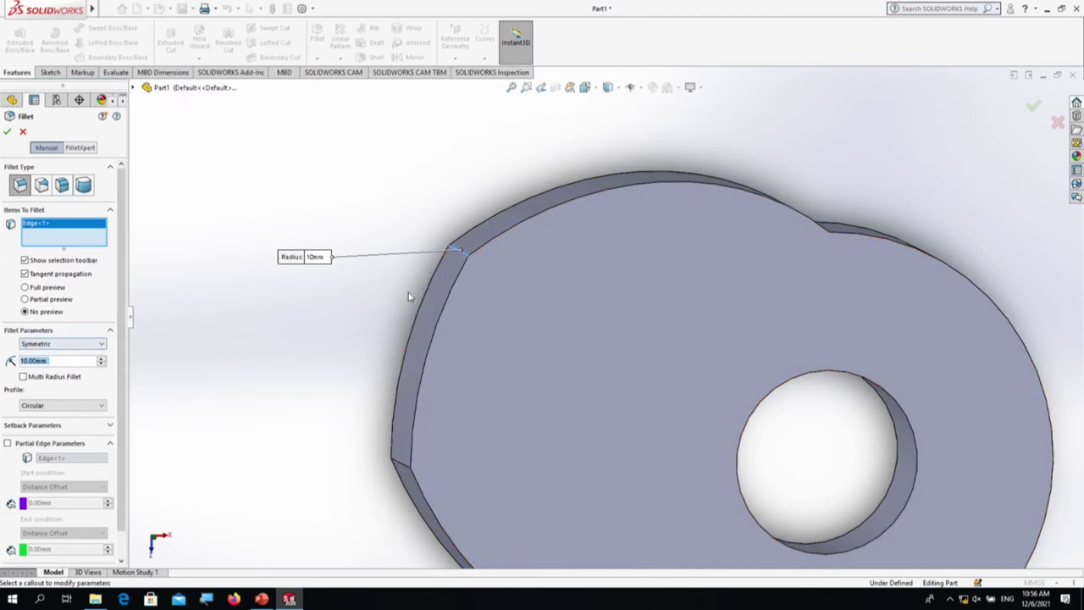
pyautogui.moveTo(734, 249); pyautogui.dragTo(728, 296, button='middle')
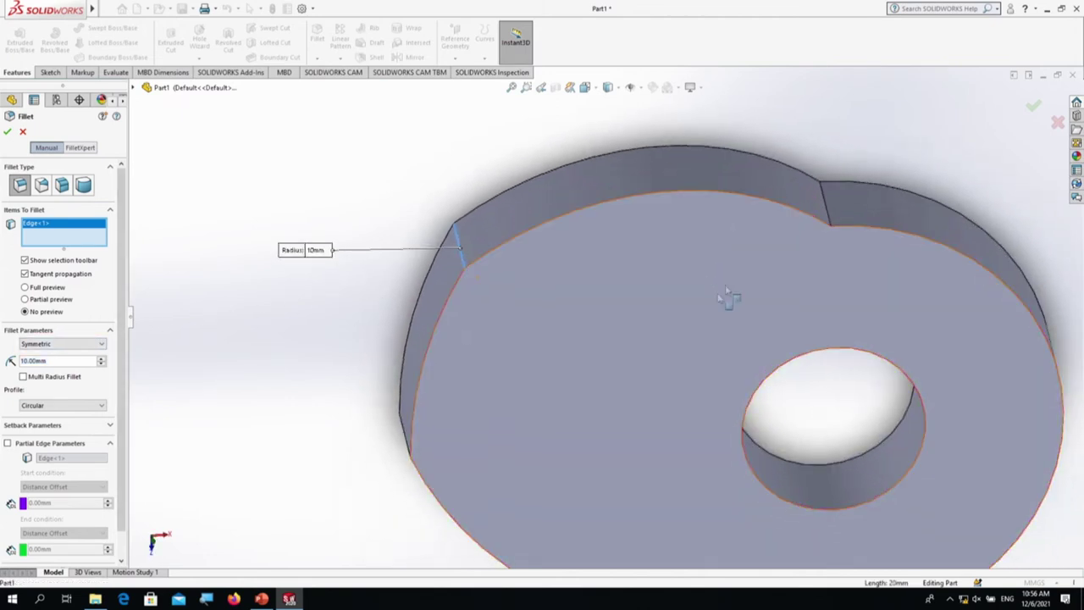
pyautogui.click(826, 218)
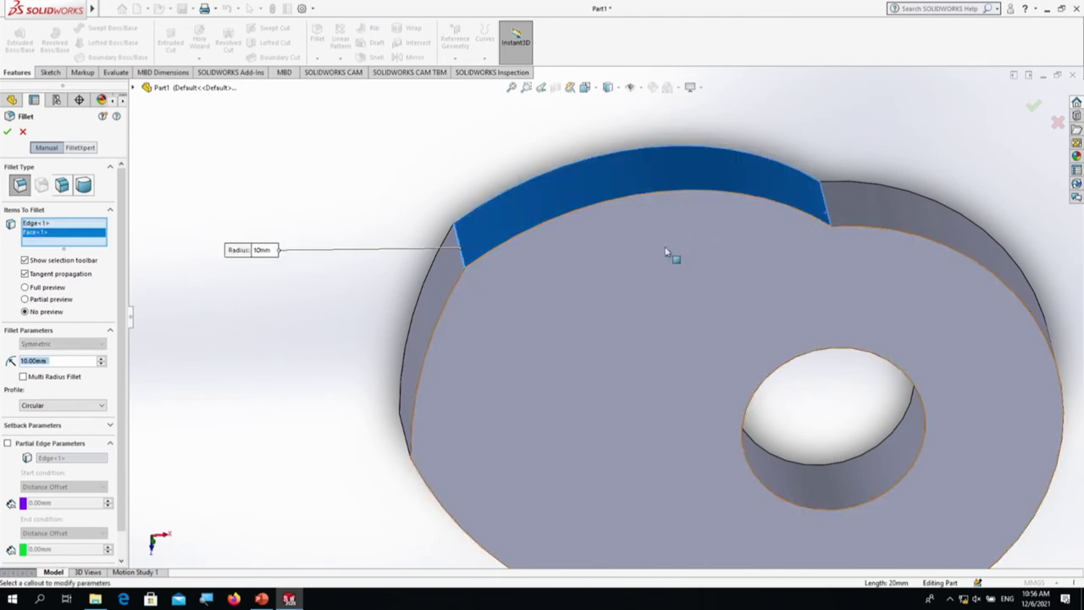
pyautogui.press('Escape')
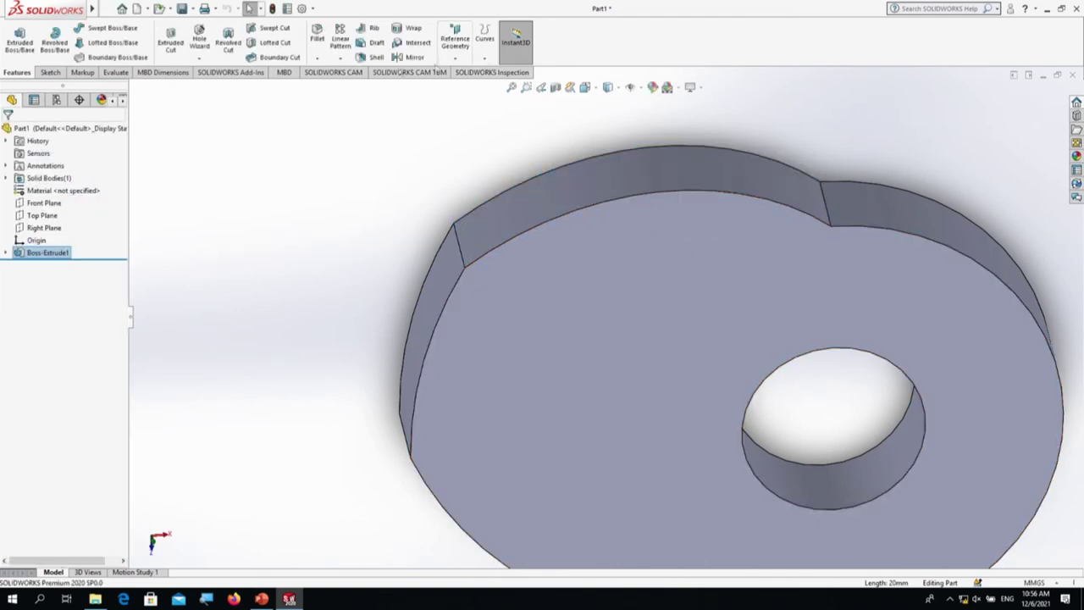
# Step: Fillet the cam's four sharp corner edges with a symmetric 10 mm radius, using full preview
pyautogui.click(316, 39)
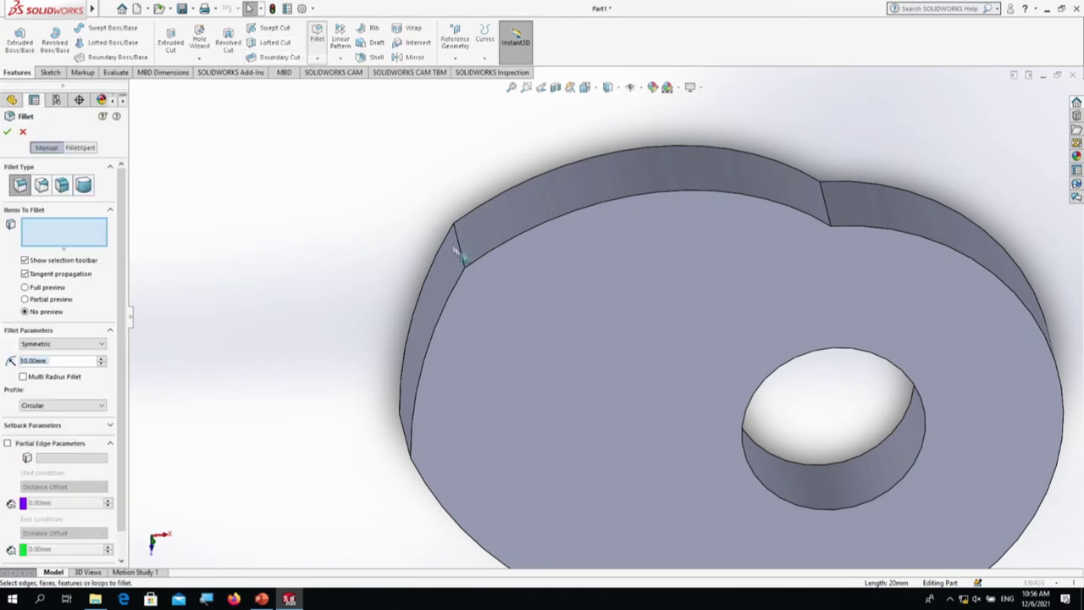
pyautogui.click(459, 252)
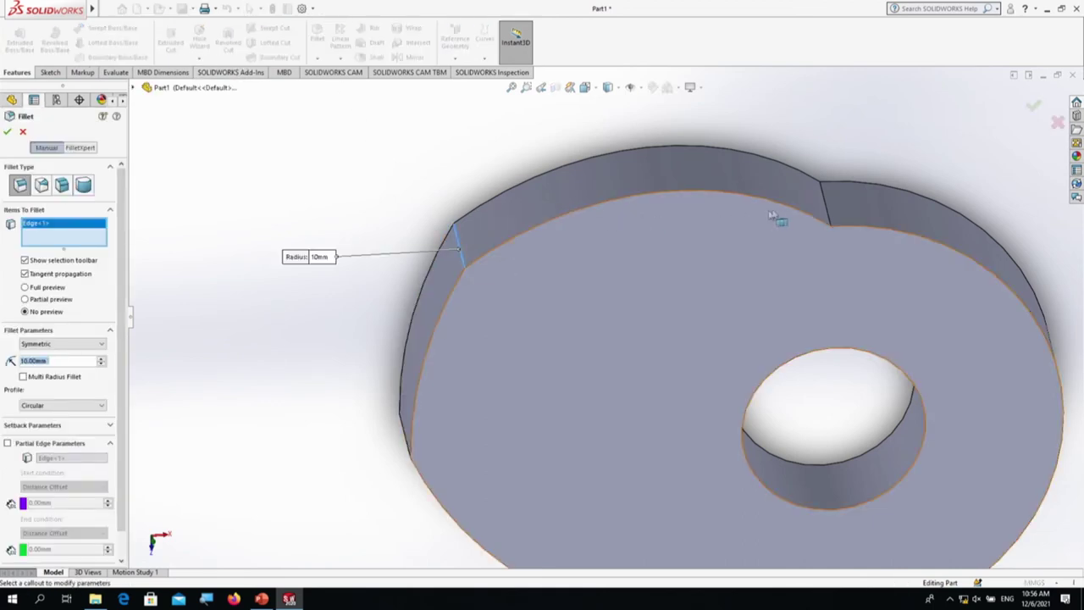
pyautogui.click(828, 218)
pyautogui.scroll(2, 711, 313)
pyautogui.moveTo(593, 415); pyautogui.dragTo(559, 380, button='middle')
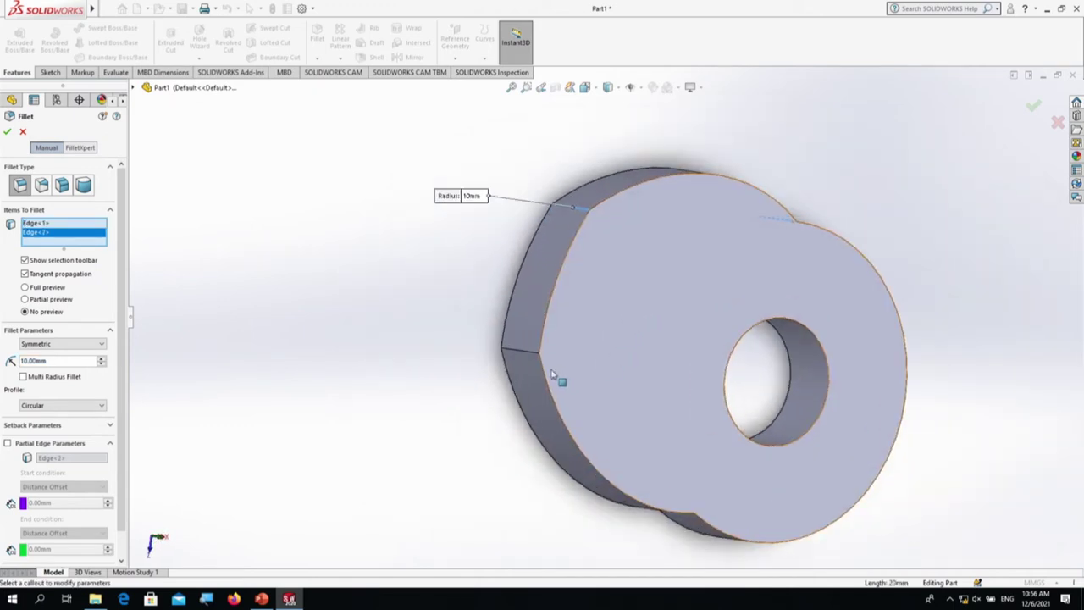
pyautogui.scroll(-4, 544, 358)
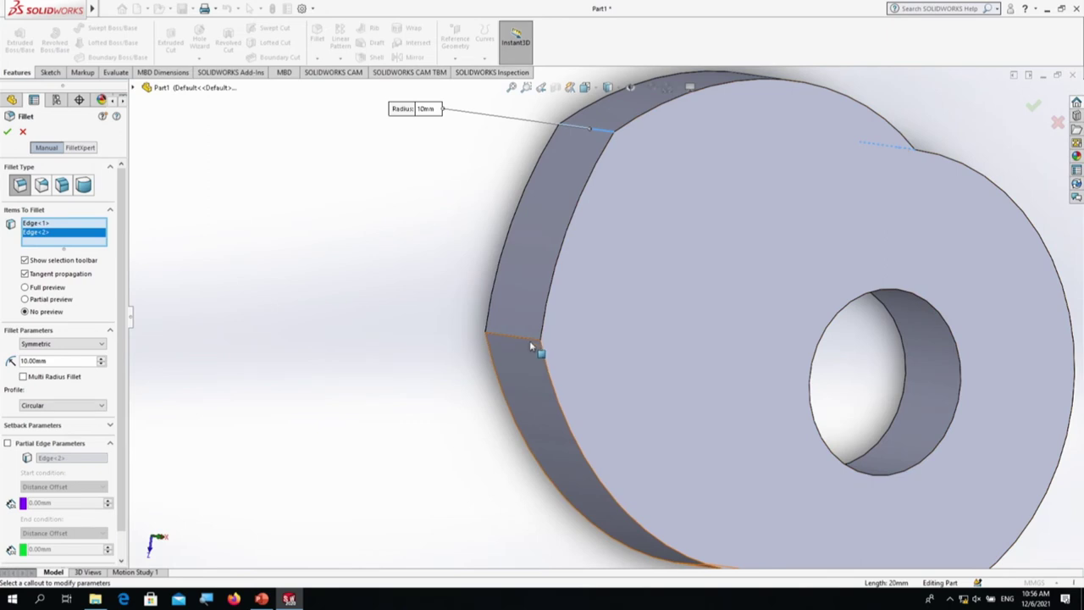
pyautogui.click(527, 339)
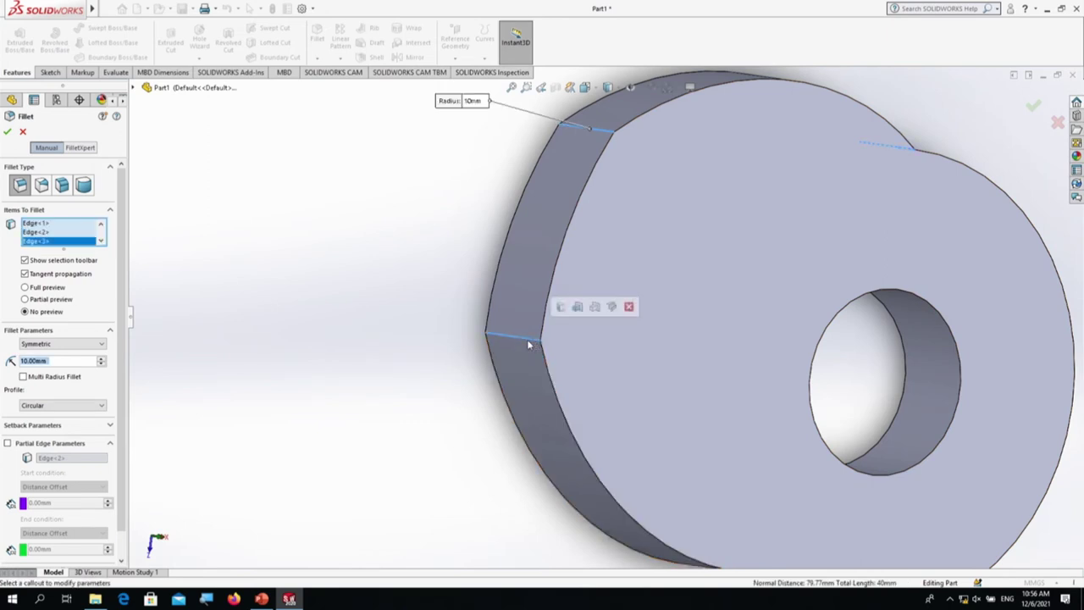
pyautogui.scroll(3, 533, 351)
pyautogui.scroll(-5, 644, 406)
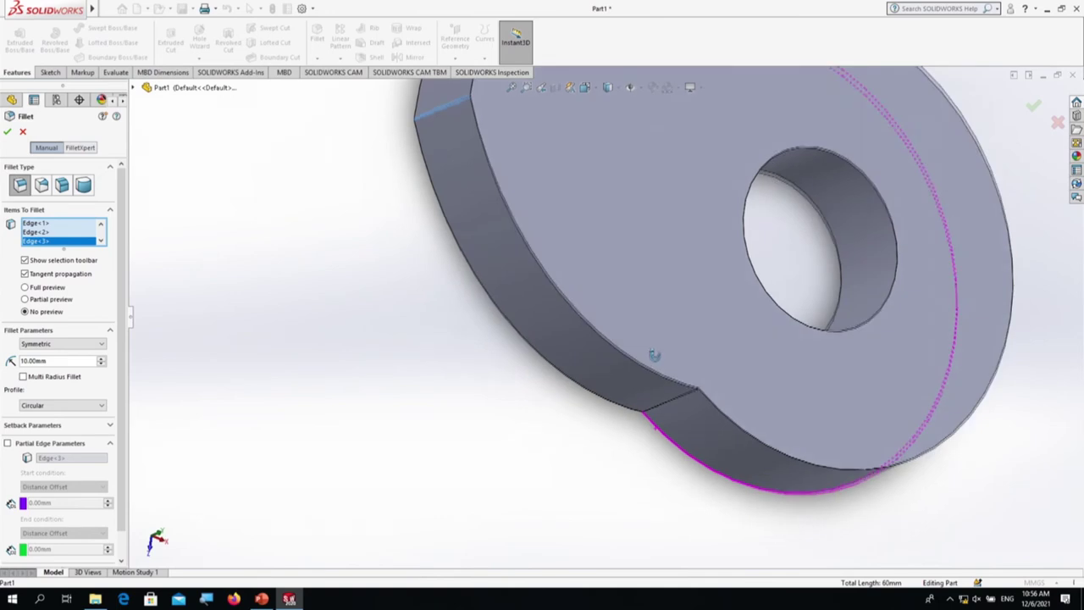
pyautogui.moveTo(654, 355); pyautogui.dragTo(675, 412, button='middle')
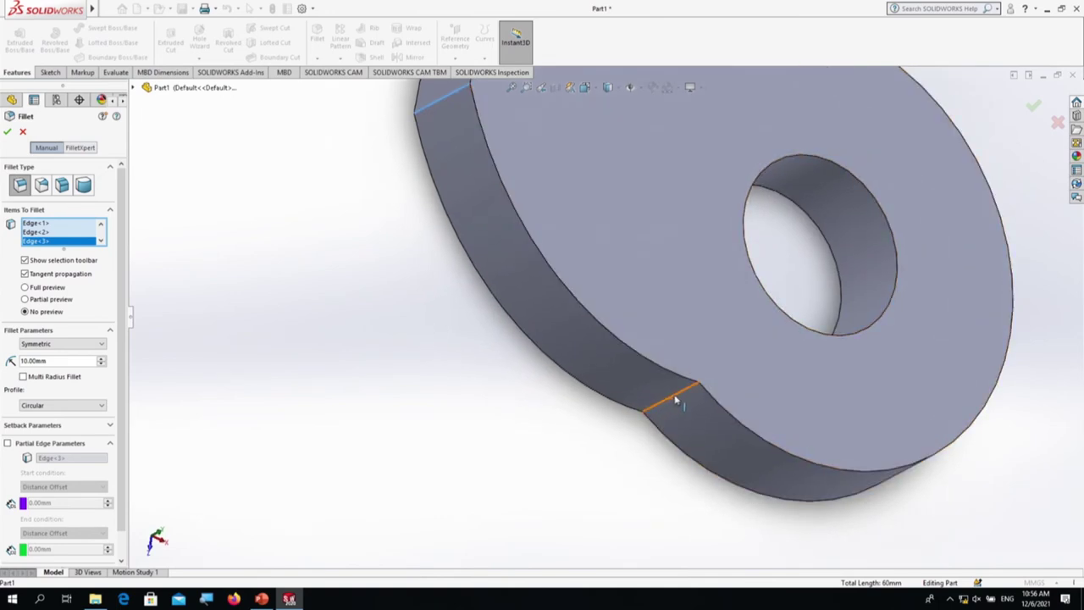
pyautogui.click(676, 399)
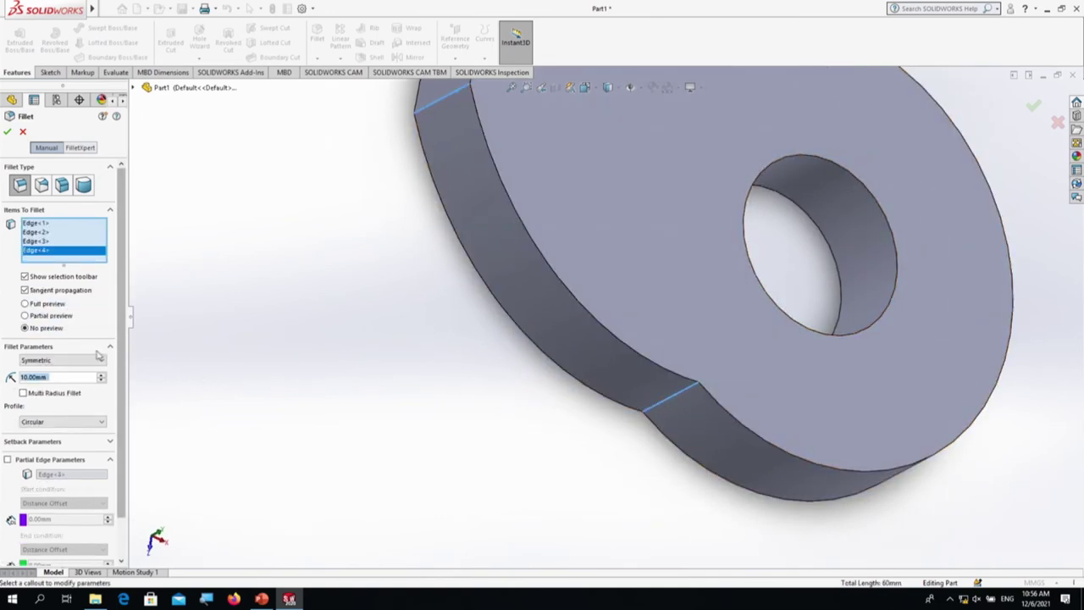
pyautogui.click(51, 304)
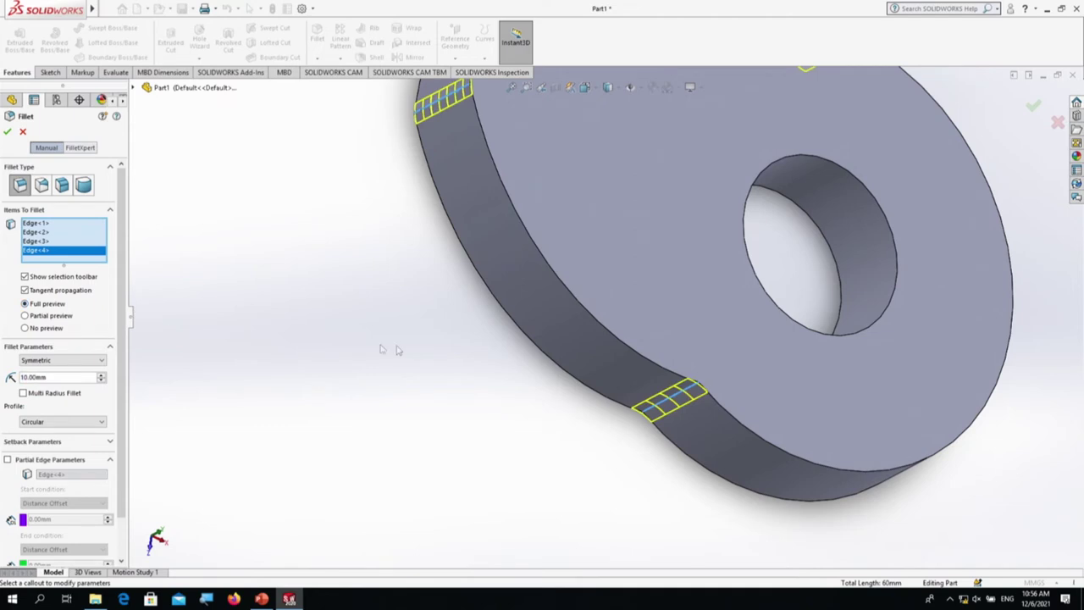
pyautogui.scroll(3, 414, 346)
pyautogui.moveTo(624, 201); pyautogui.dragTo(575, 322, button='middle')
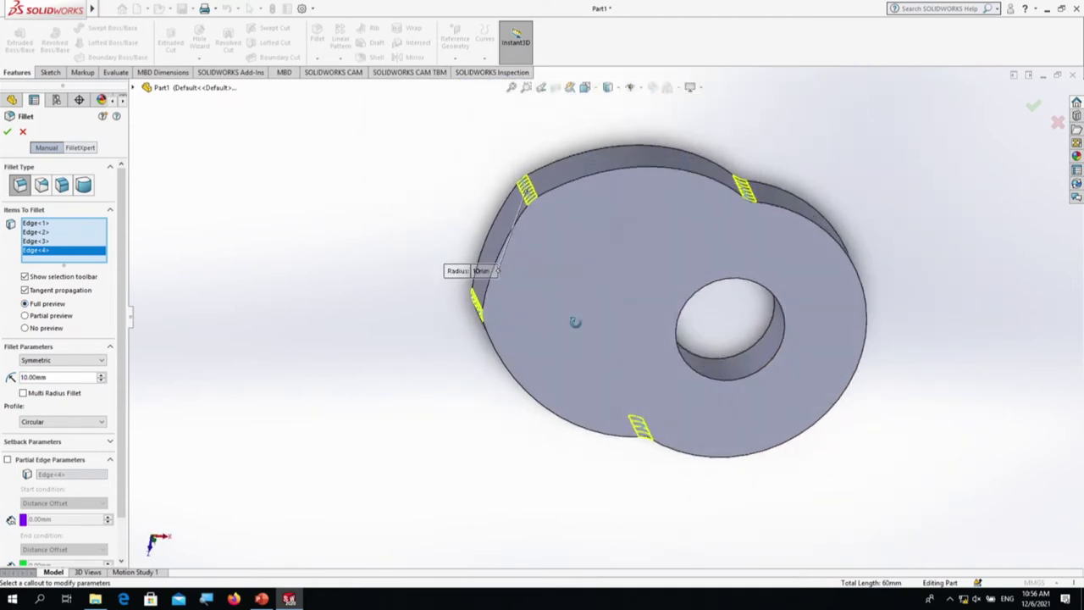
pyautogui.click(7, 132)
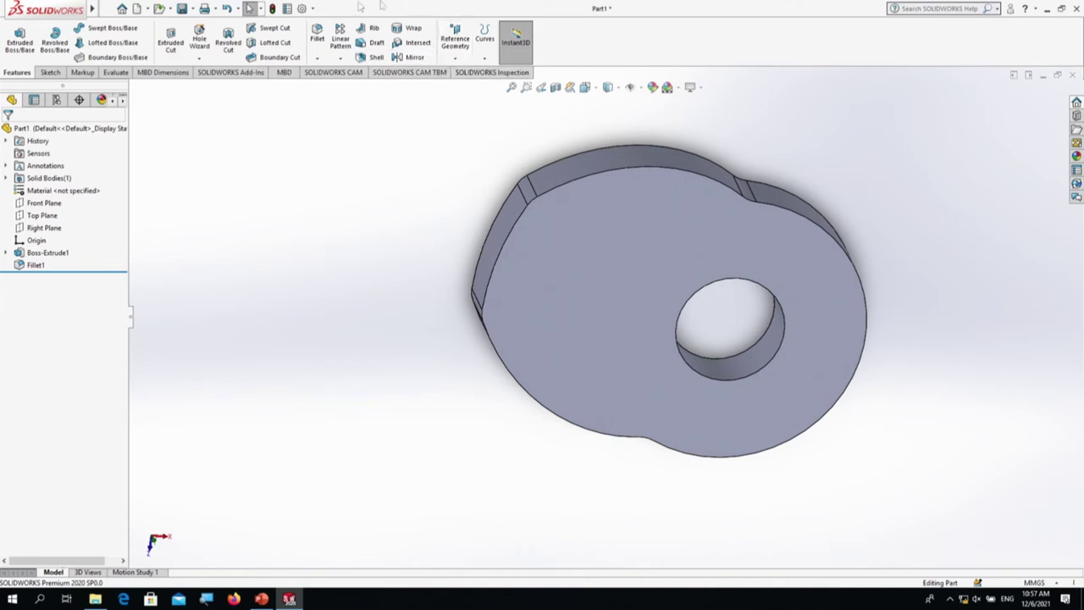
# Step: Save the part as "Cam - Example 20-1-a" in the Theory of Machines folder
pyautogui.click(107, 8)
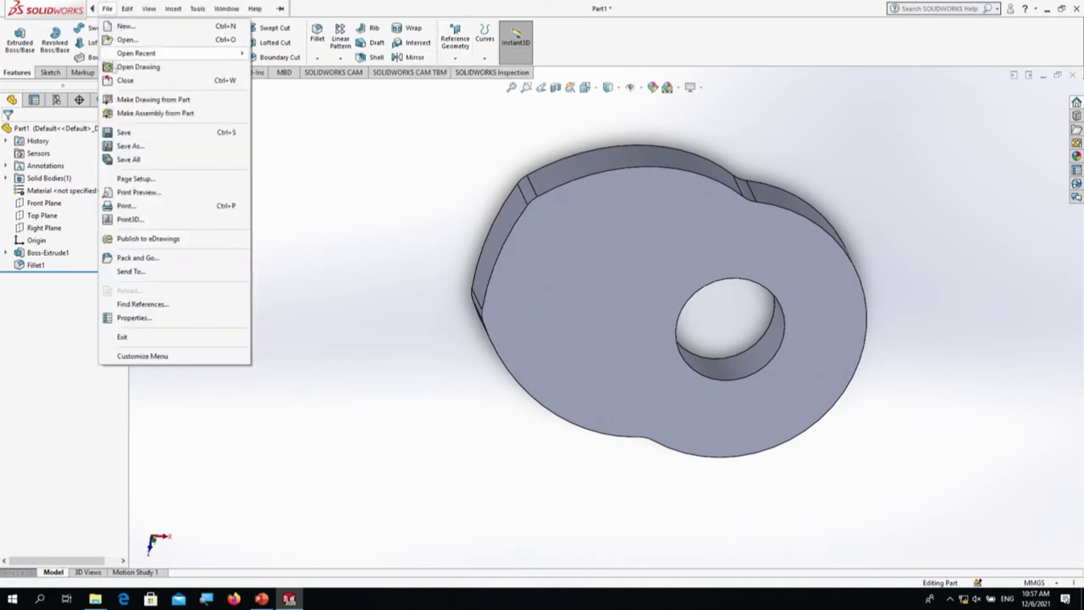
pyautogui.click(132, 147)
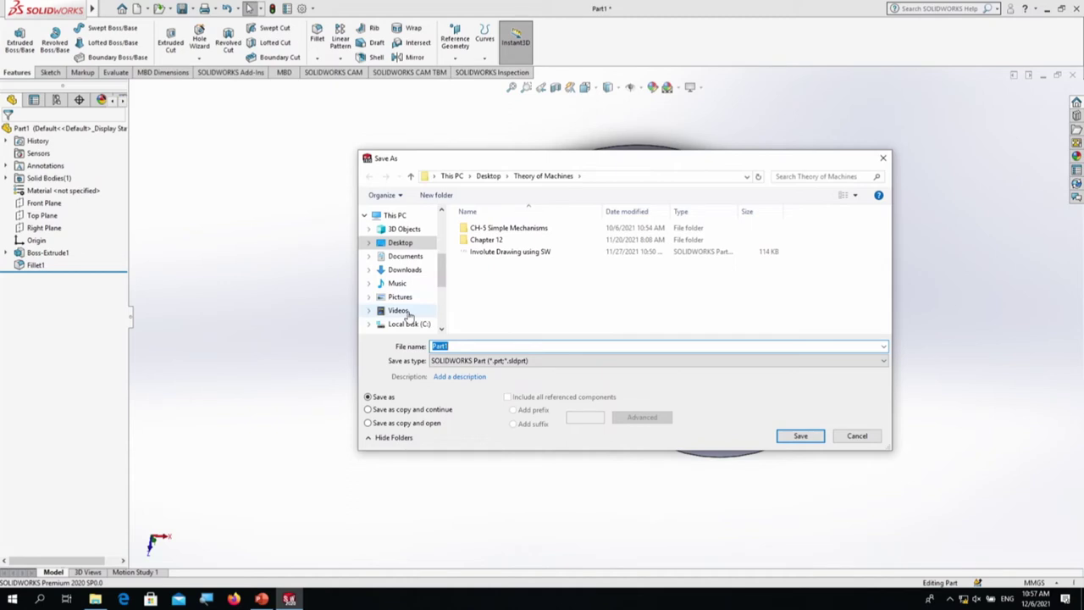
pyautogui.write('C')
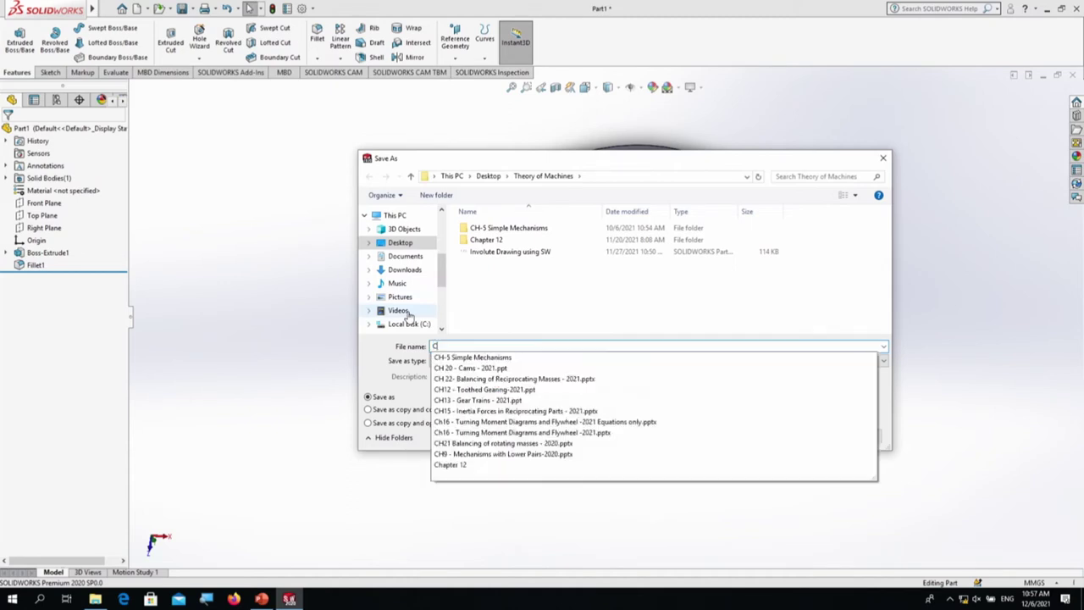
pyautogui.write('am - Example 20-1-a')
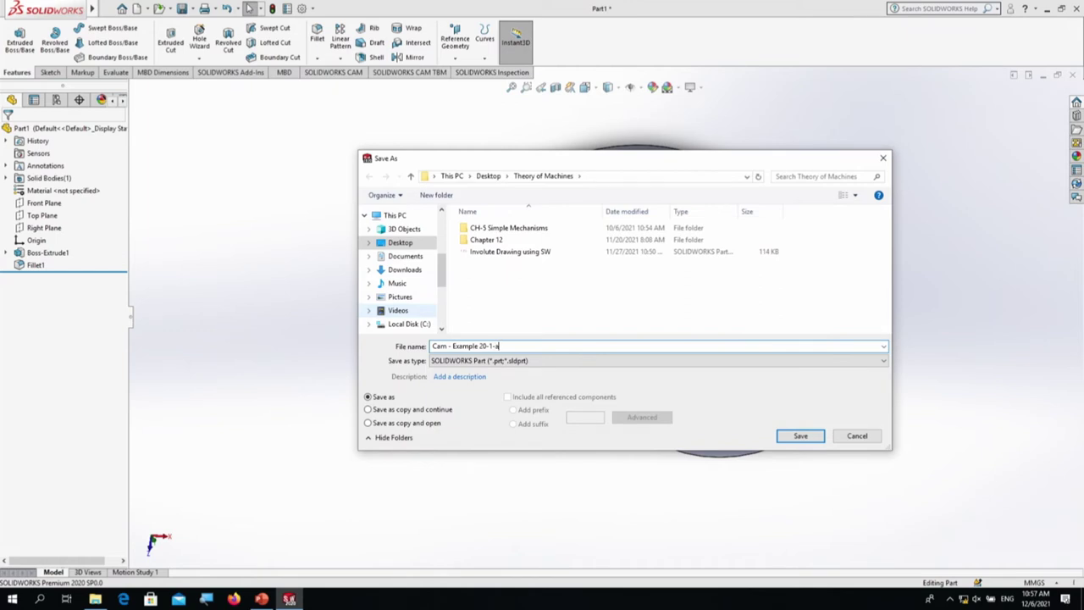
pyautogui.press('Return')
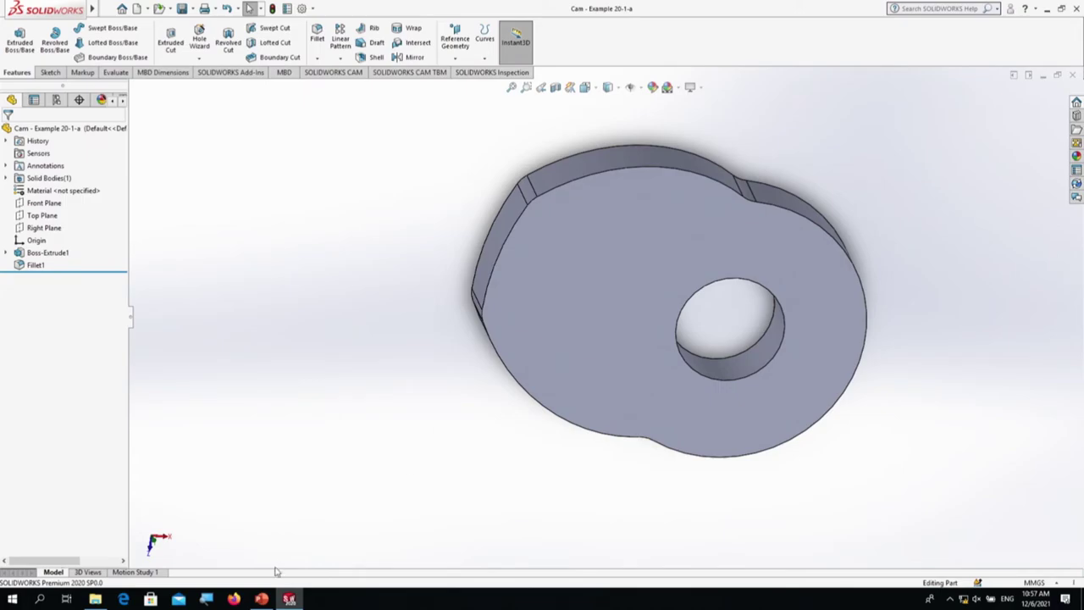
# Step: Switch to PowerPoint and review the Example 20.1 cam problem statement
pyautogui.click(261, 599)
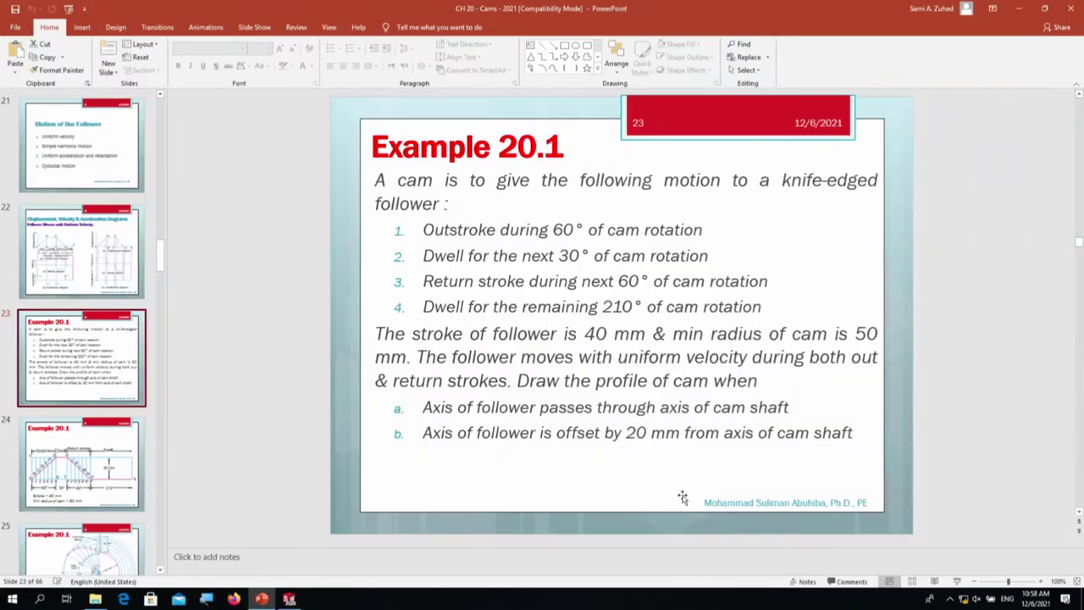
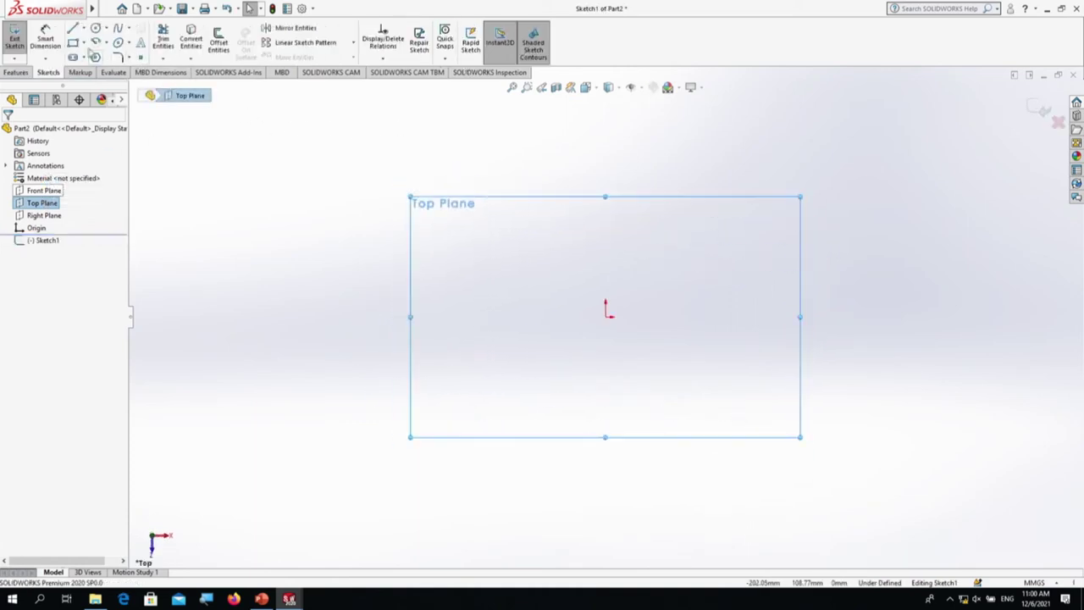
# Step: Draw a circle centred on the origin in the Top Plane sketch and dimension its diameter to 100 mm
pyautogui.click(95, 30)
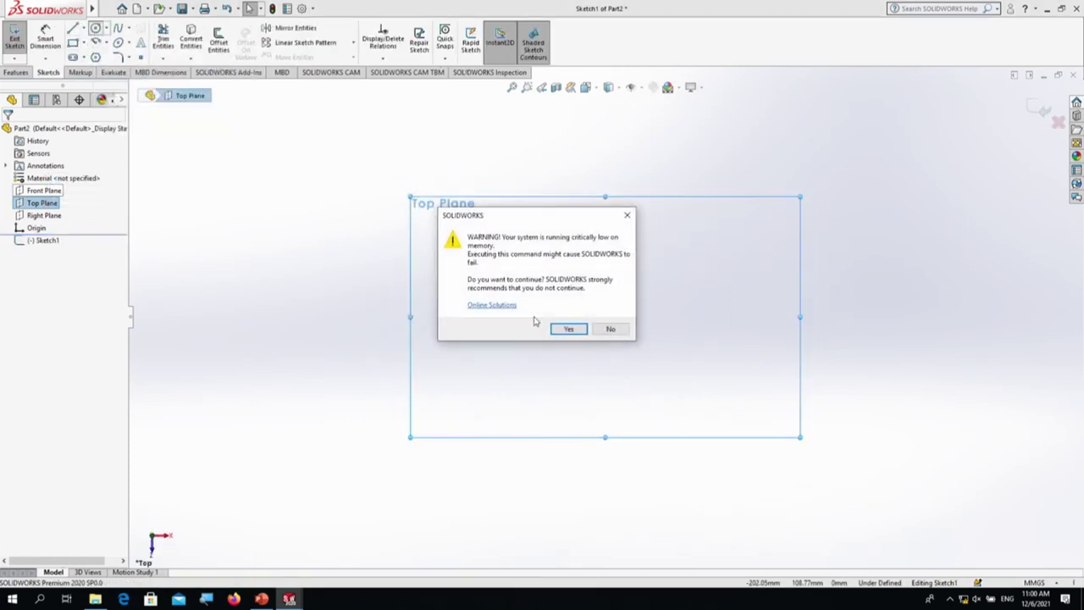
pyautogui.click(626, 218)
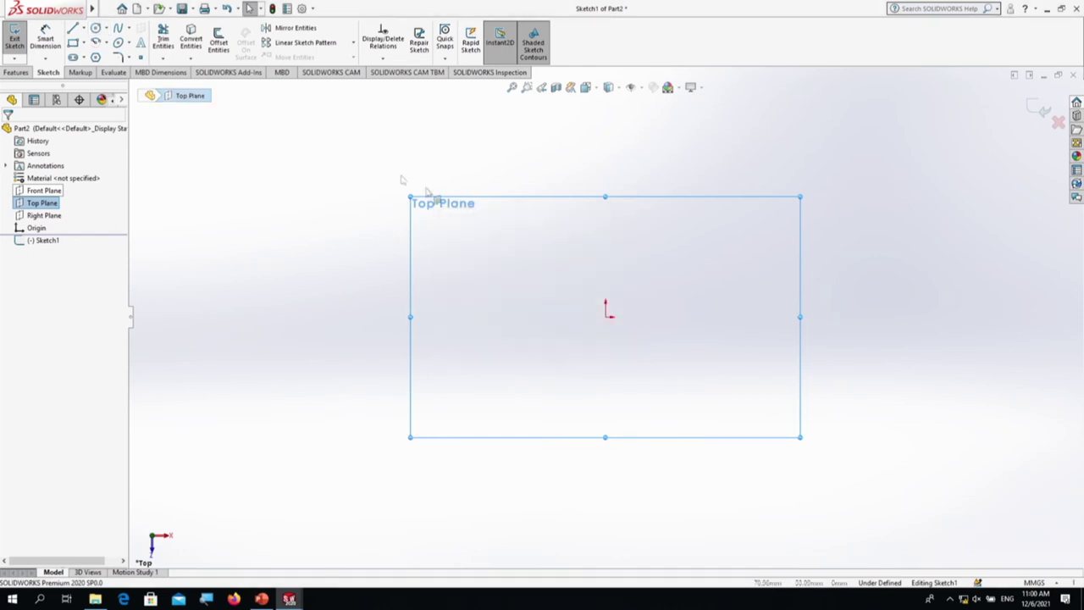
pyautogui.click(97, 30)
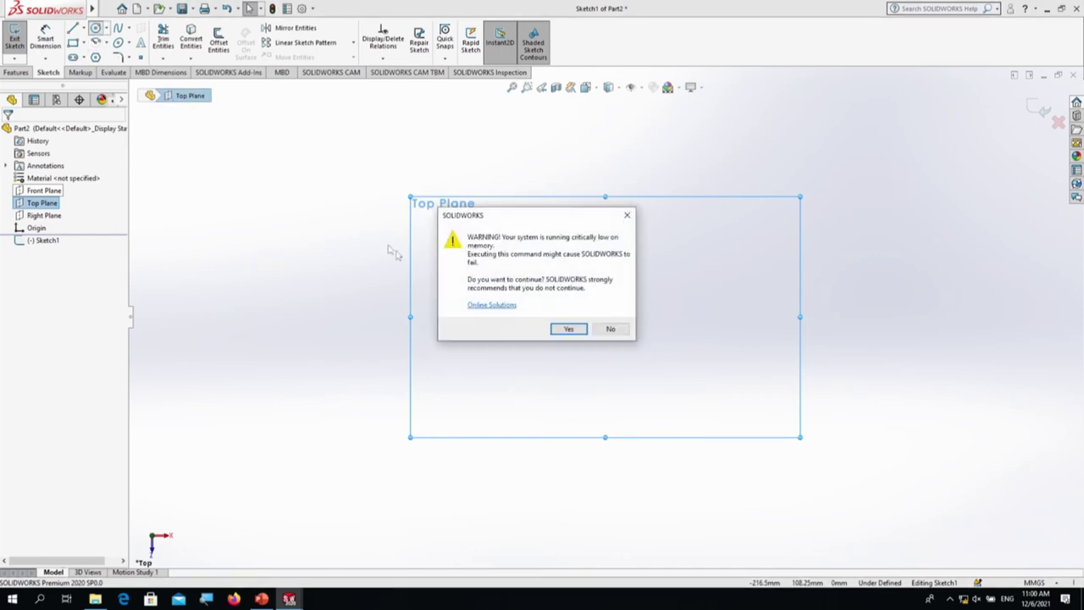
pyautogui.click(555, 329)
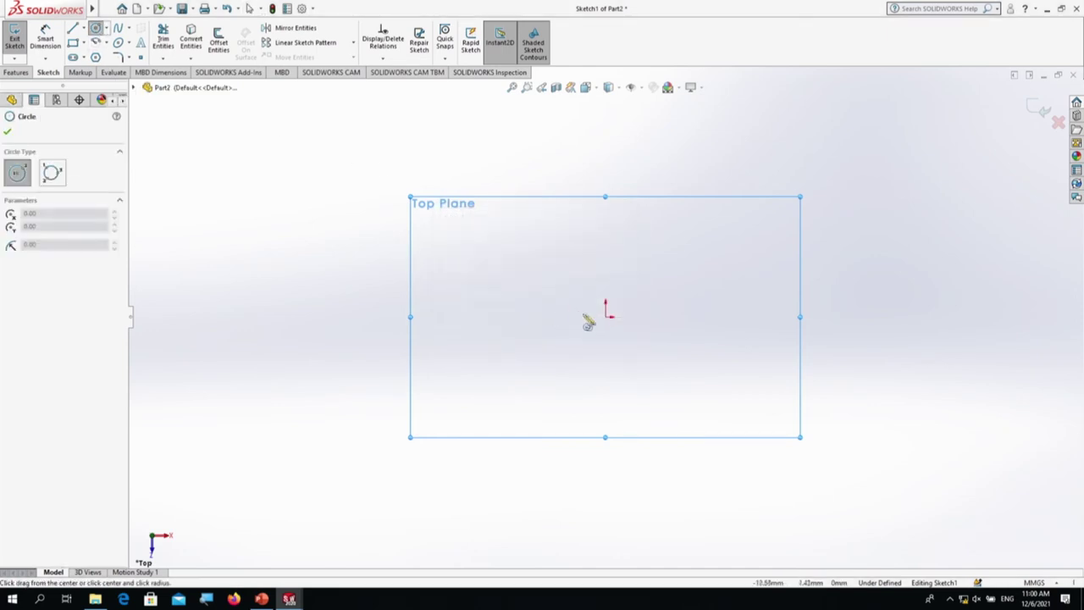
pyautogui.click(607, 317)
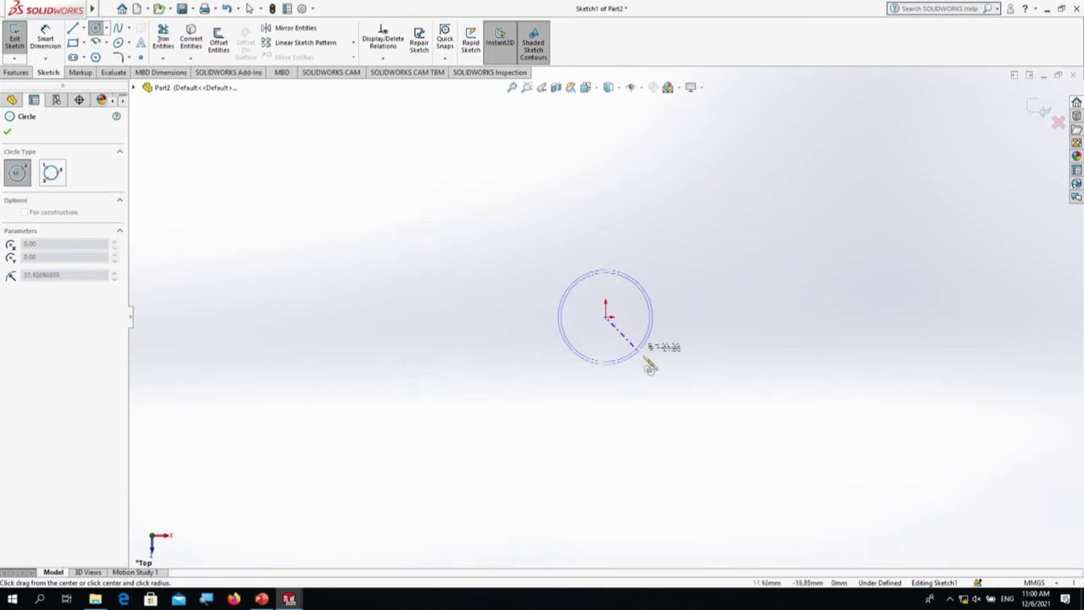
pyautogui.click(706, 428)
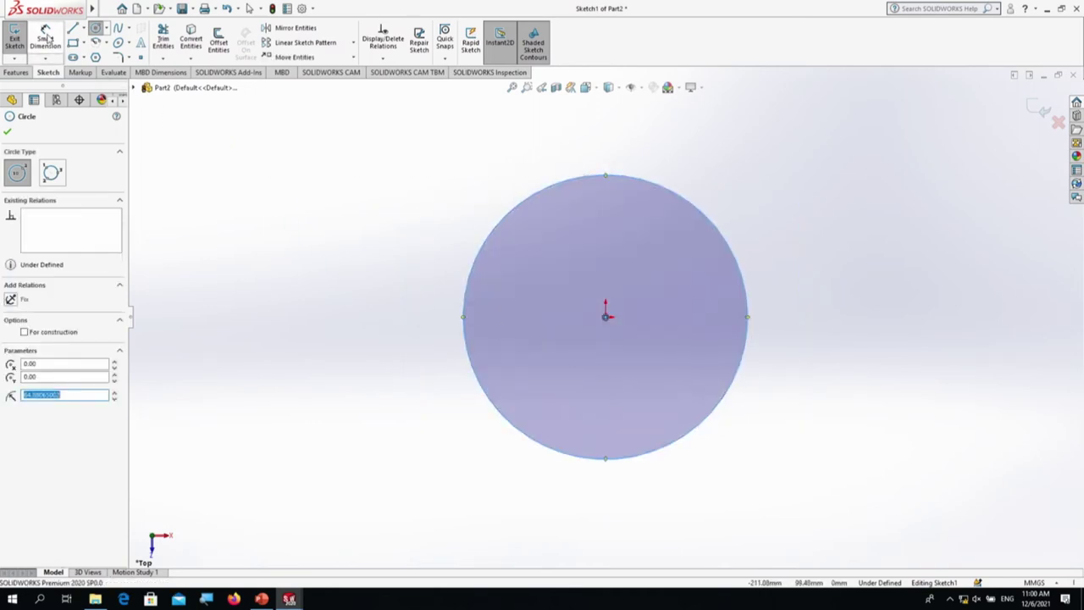
pyautogui.click(46, 38)
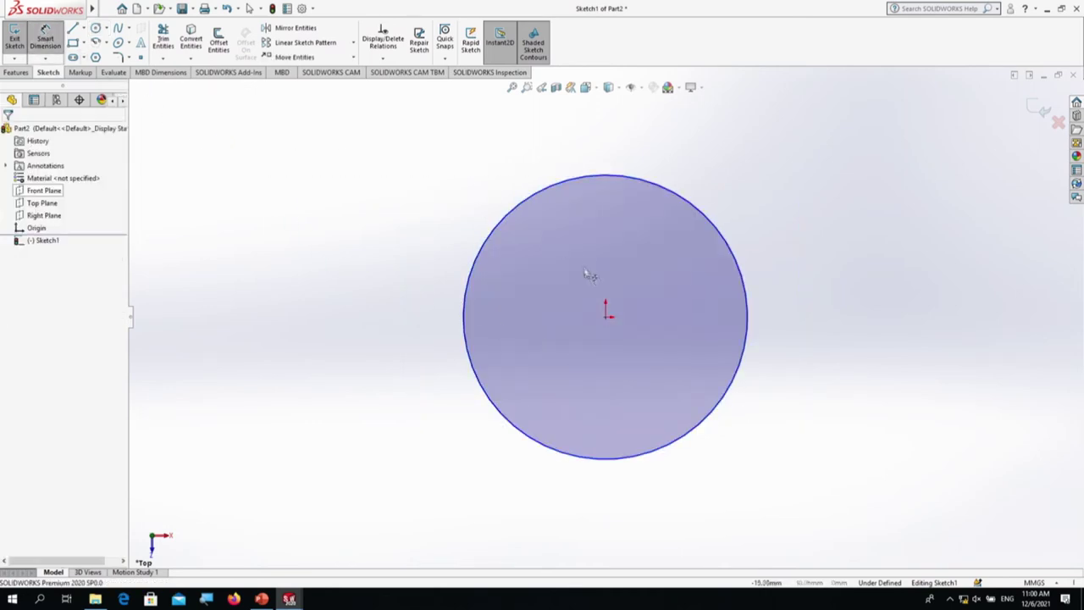
pyautogui.click(748, 339)
pyautogui.click(829, 334)
pyautogui.write('100')
pyautogui.press('Return')
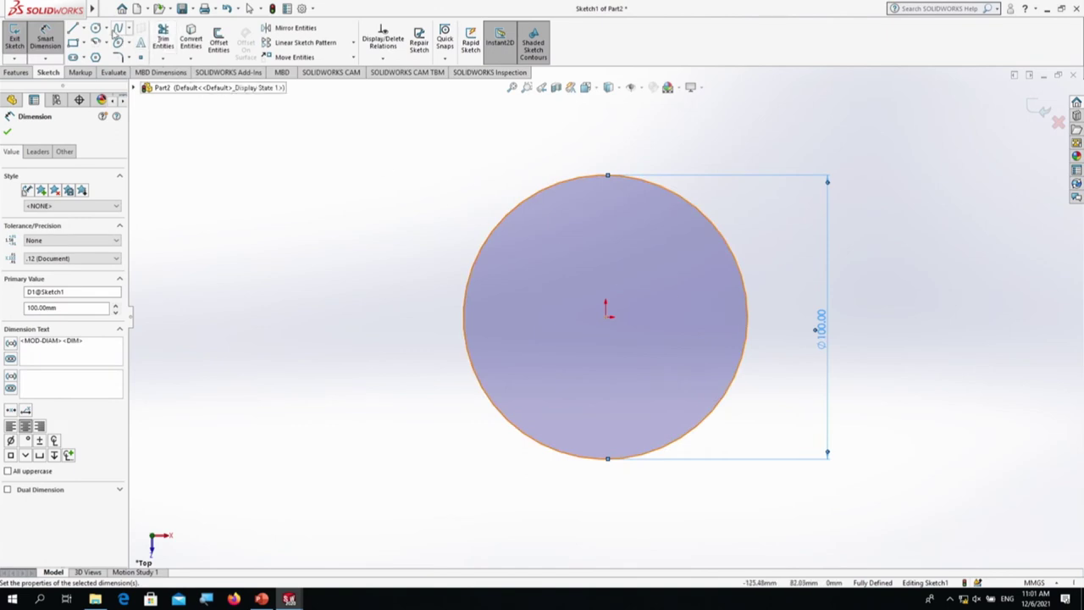
# Step: Add a smaller concentric circle at the origin and dimension its diameter to 40 mm
pyautogui.click(105, 31)
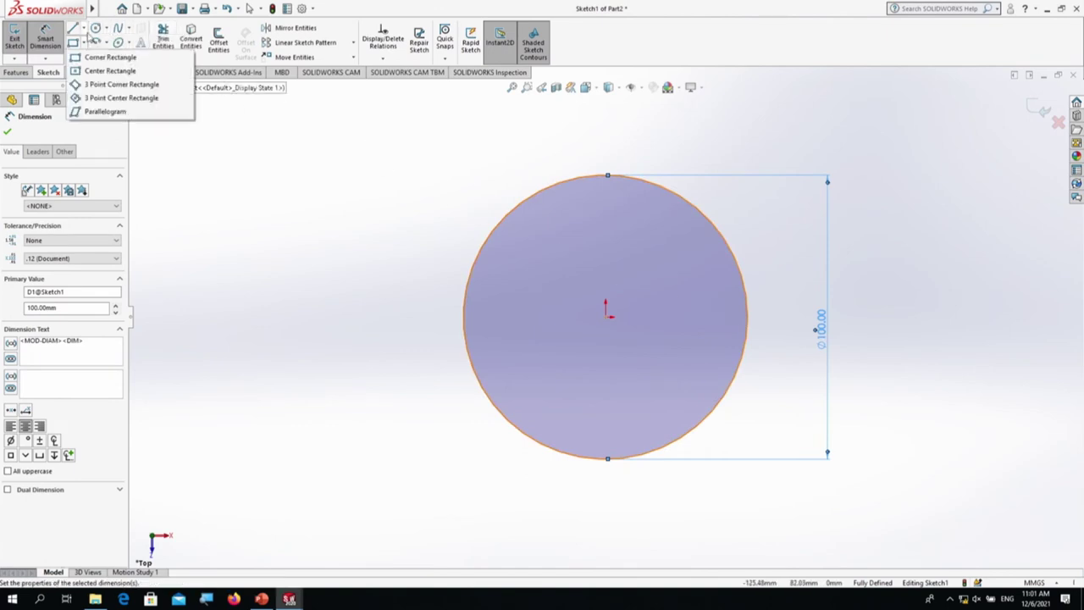
pyautogui.click(114, 42)
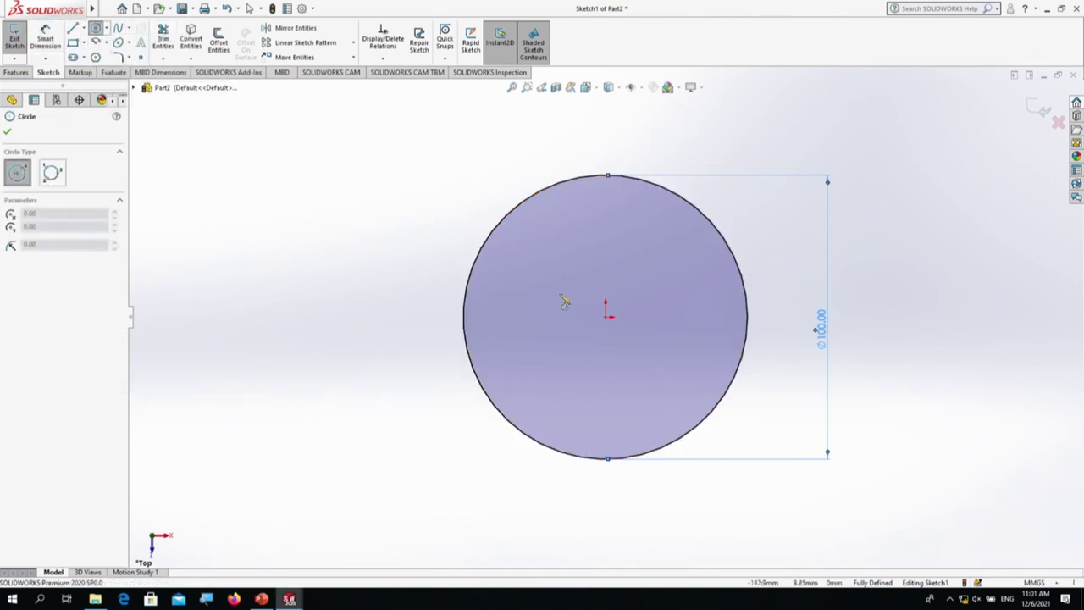
pyautogui.click(607, 315)
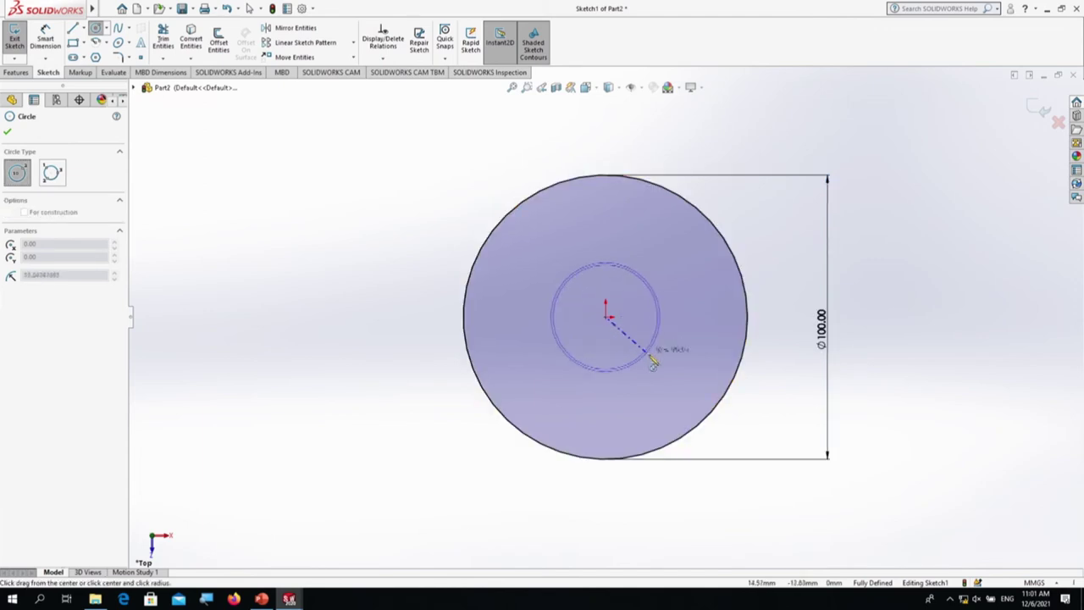
pyautogui.click(659, 370)
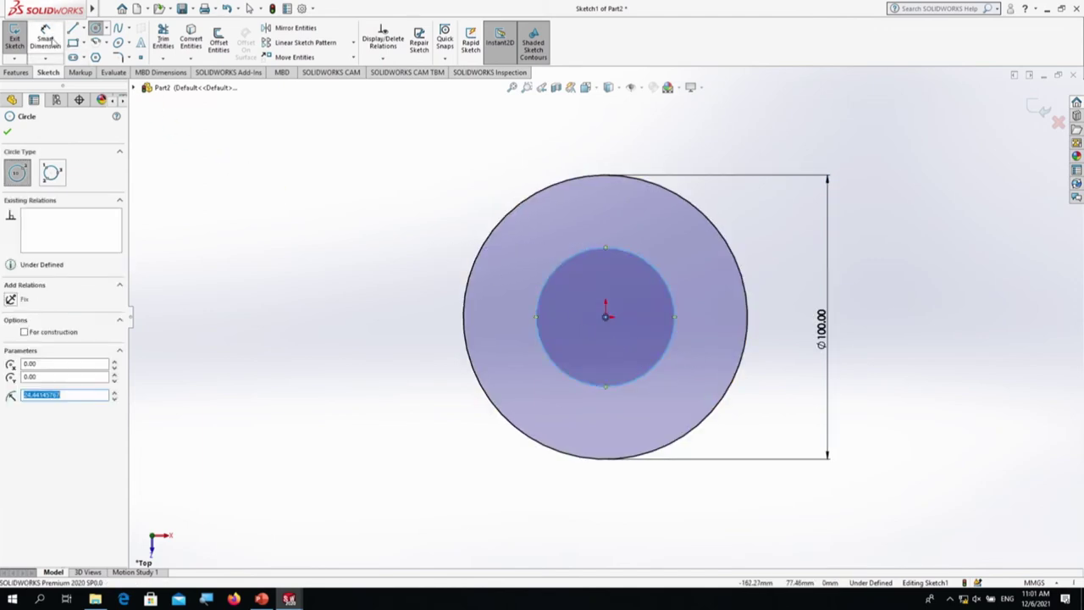
pyautogui.click(47, 41)
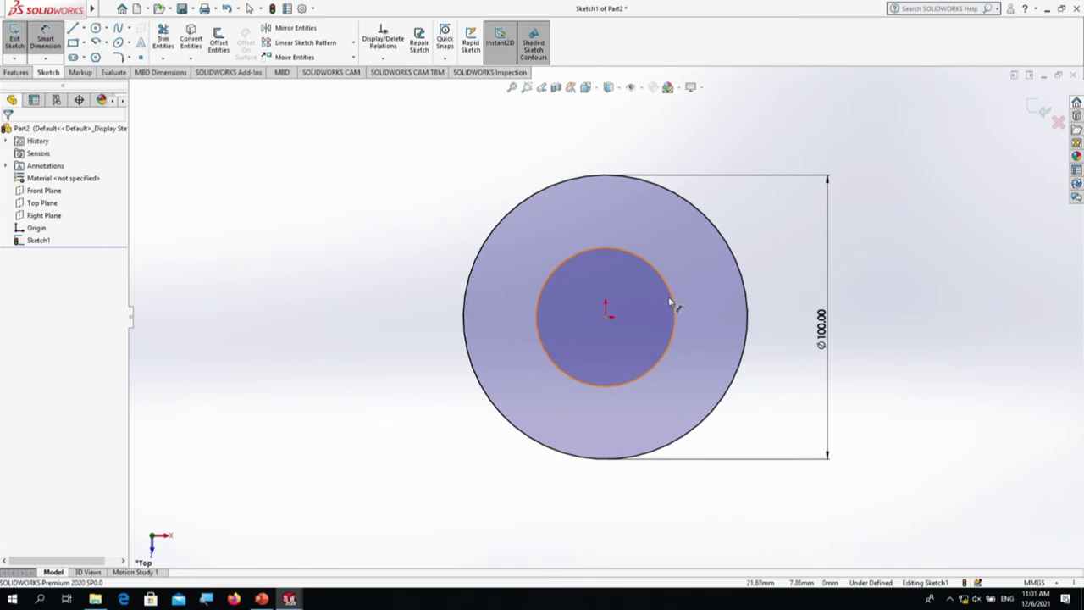
pyautogui.click(673, 305)
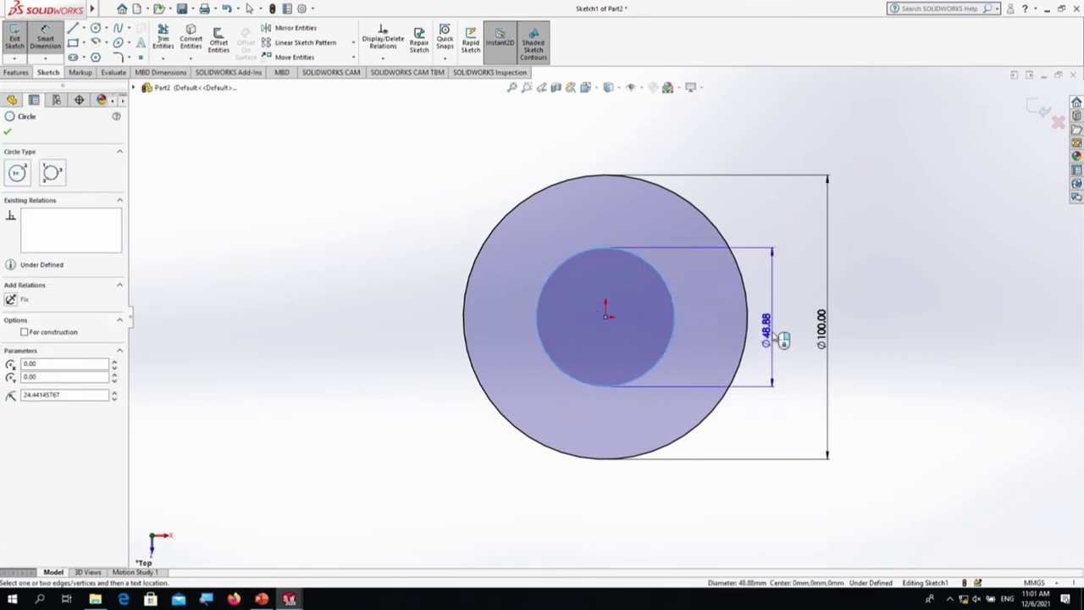
pyautogui.click(776, 331)
pyautogui.write('40')
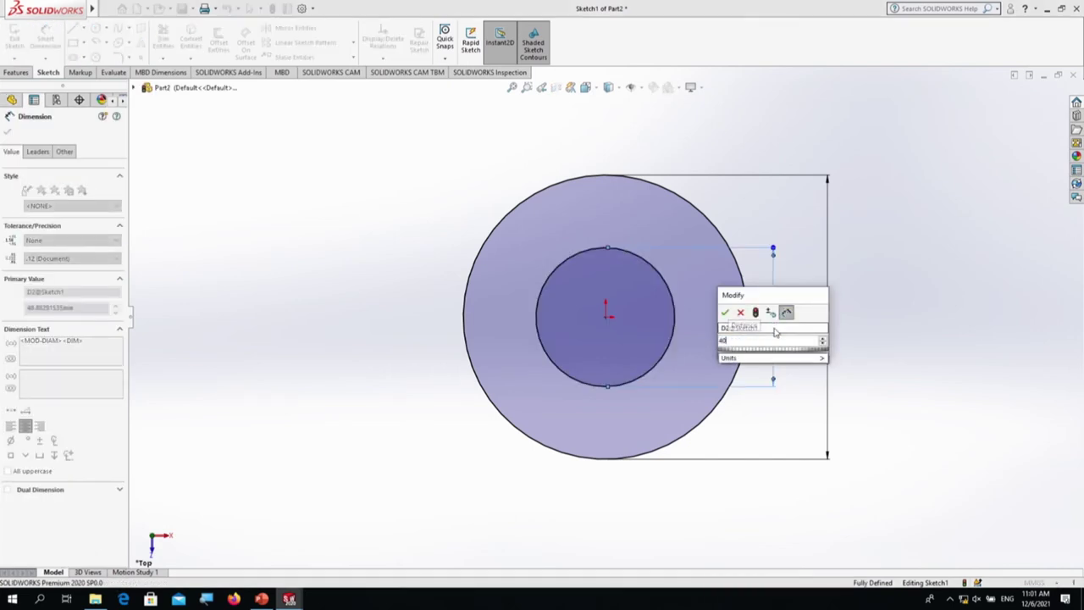
pyautogui.press('Return')
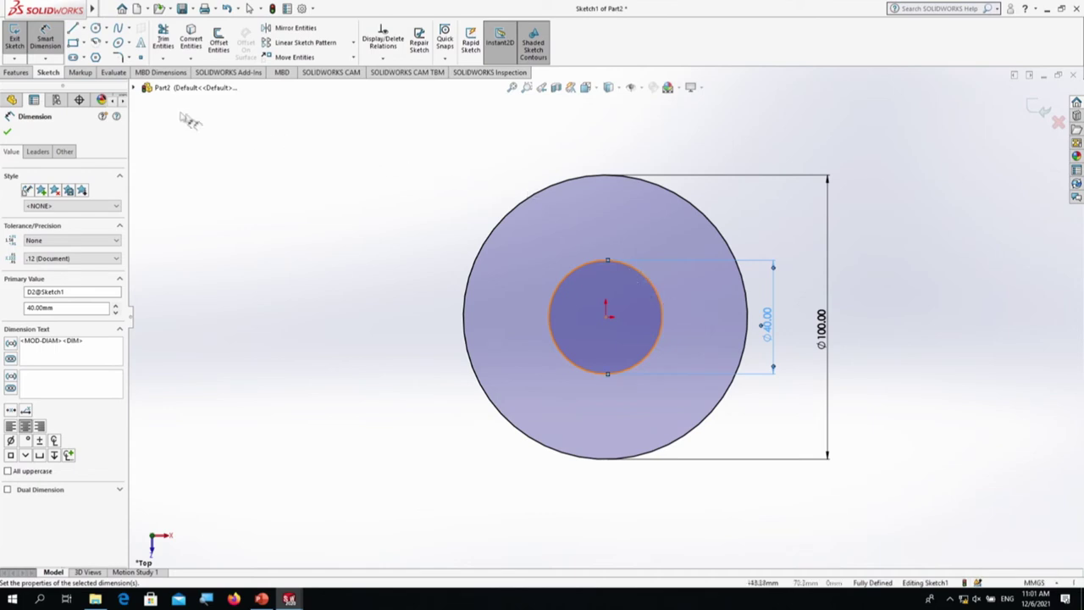
# Step: Draw six more circles centred on the origin outside the 100 mm circle, with radii of about 55, 62, 70, 81, 91 and 104 mm
pyautogui.click(96, 28)
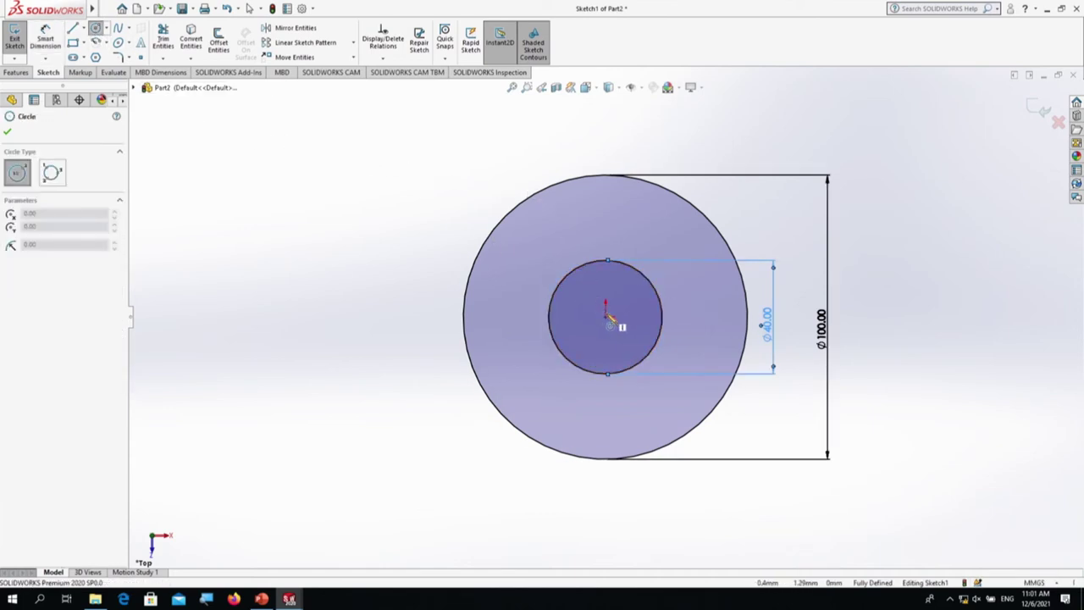
pyautogui.click(607, 313)
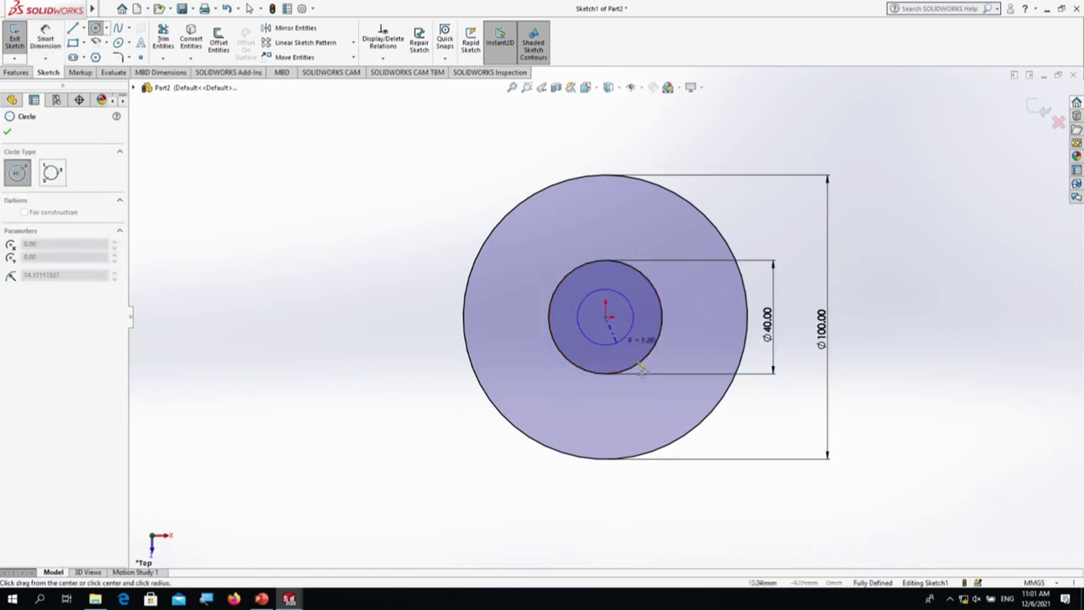
pyautogui.click(718, 426)
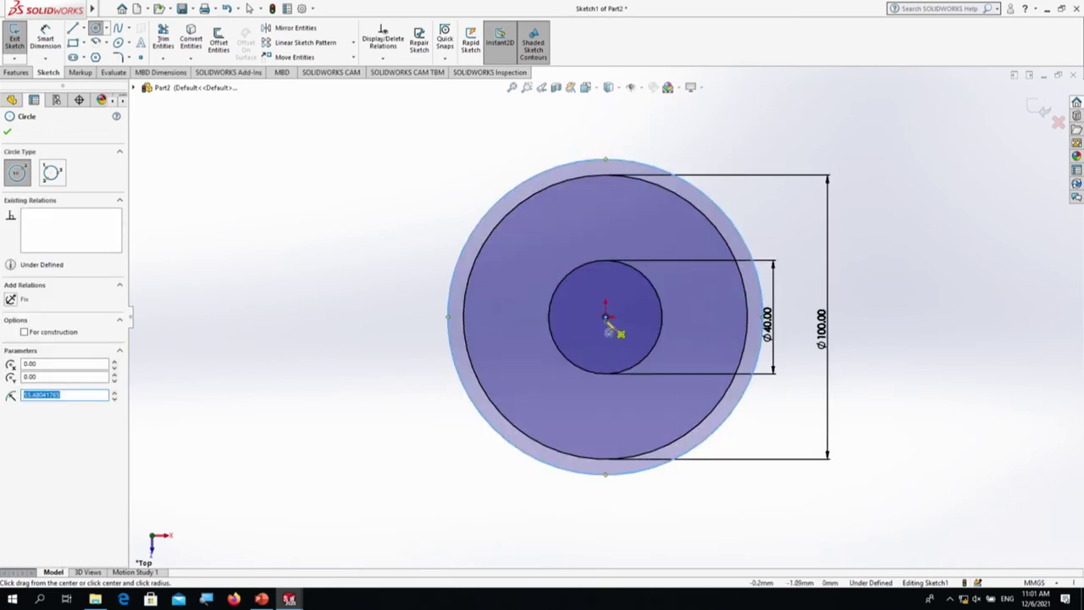
pyautogui.click(609, 319)
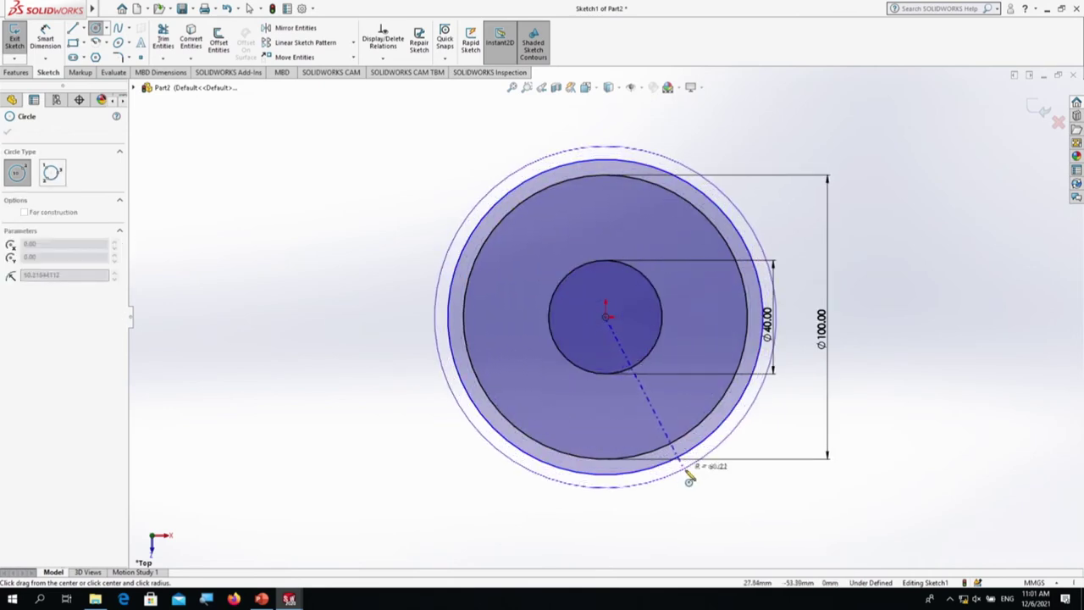
pyautogui.click(693, 476)
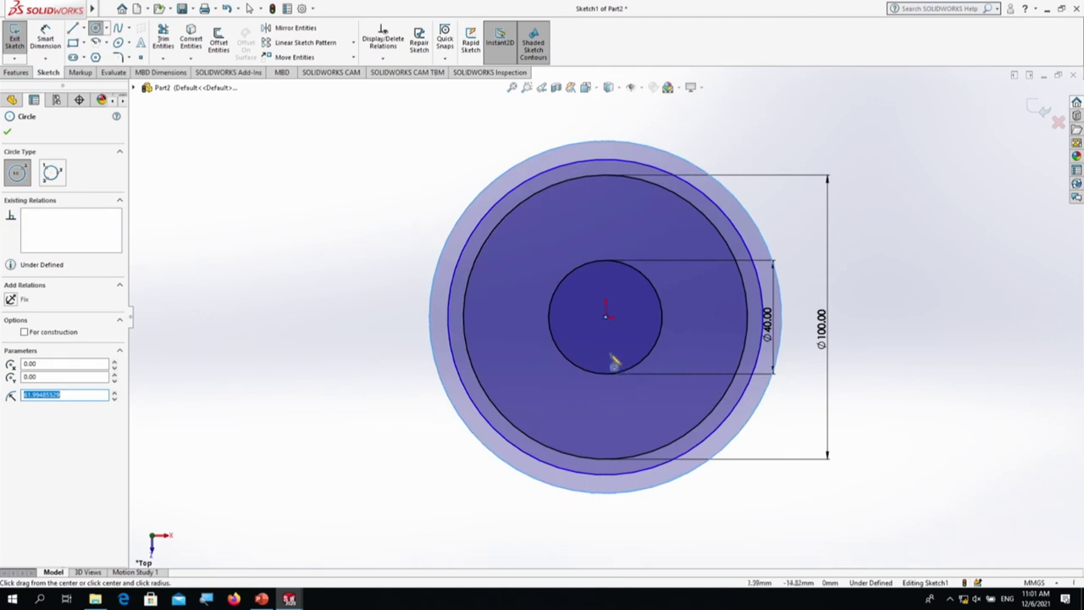
pyautogui.click(608, 319)
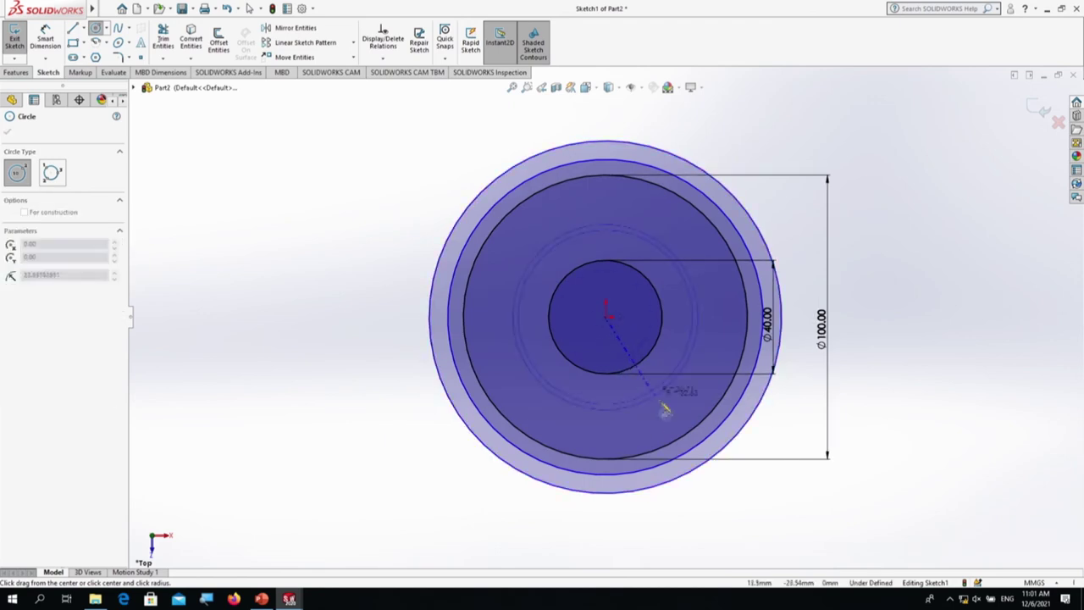
pyautogui.click(732, 484)
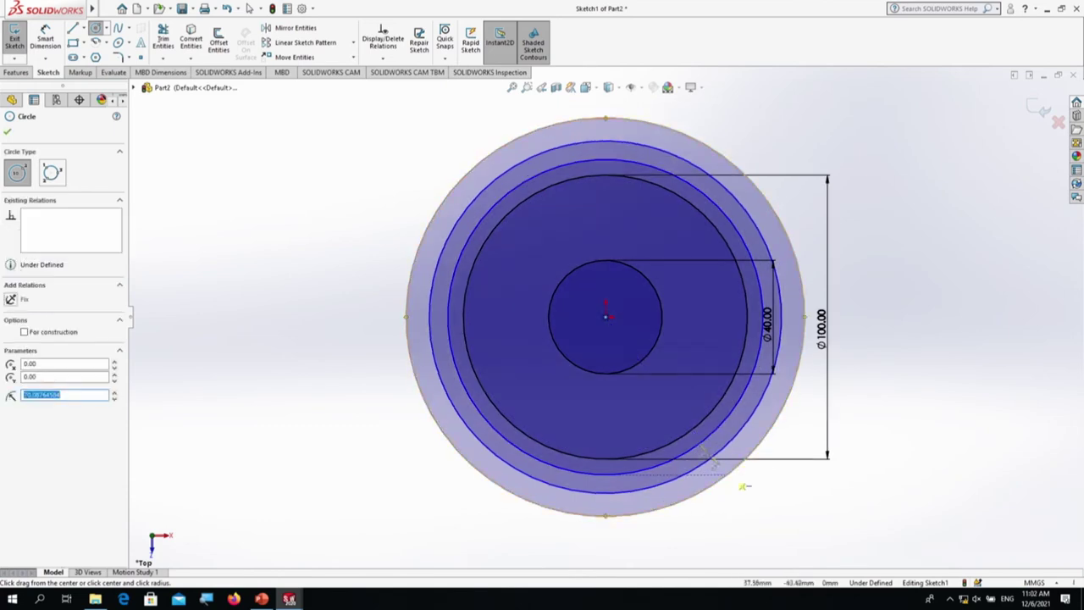
pyautogui.click(608, 320)
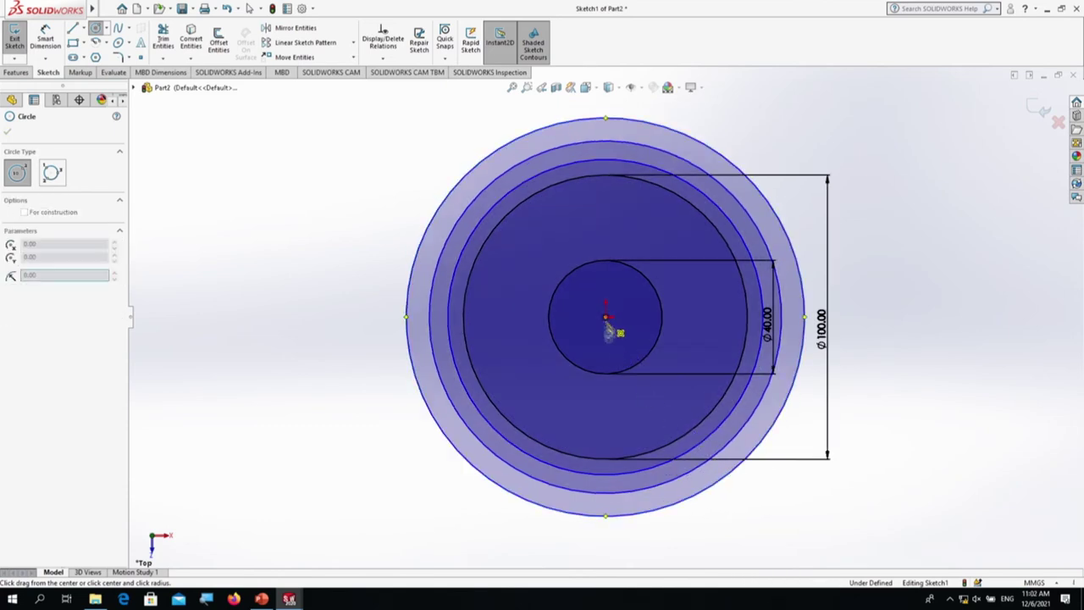
pyautogui.click(750, 509)
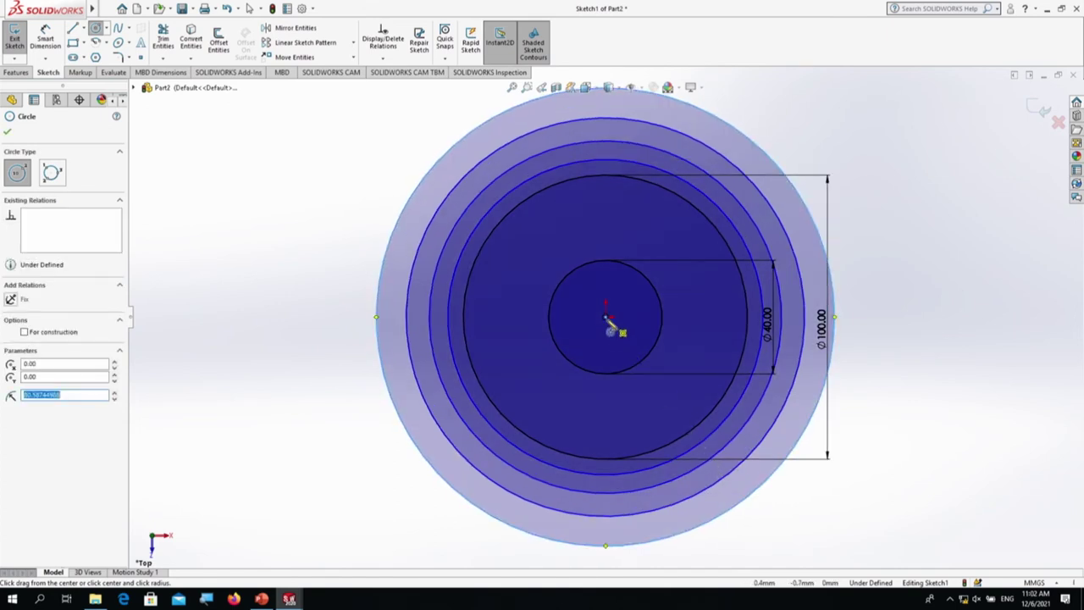
pyautogui.click(608, 320)
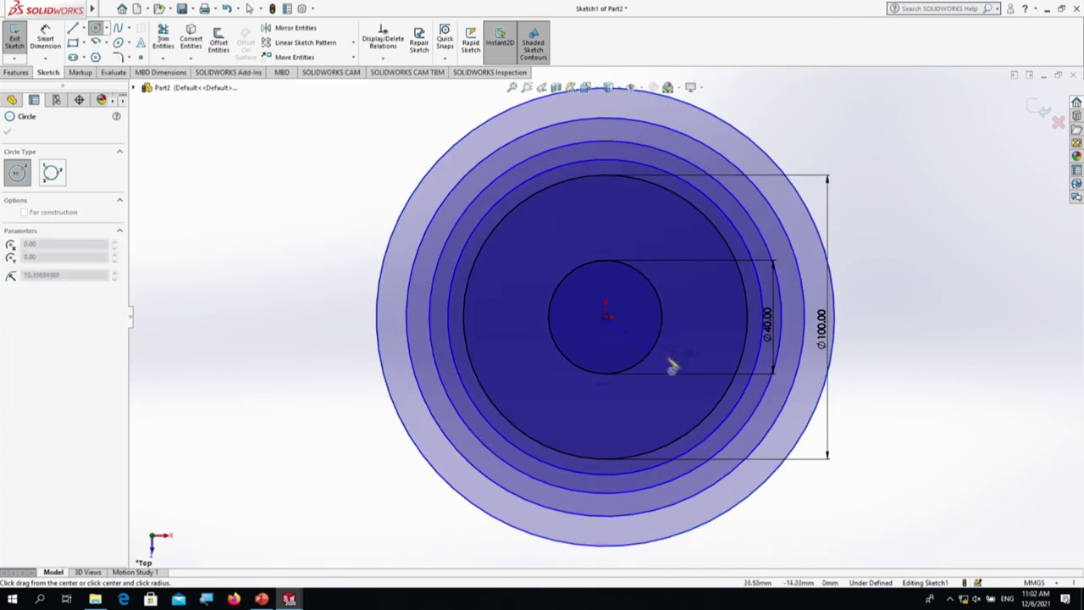
pyautogui.click(850, 406)
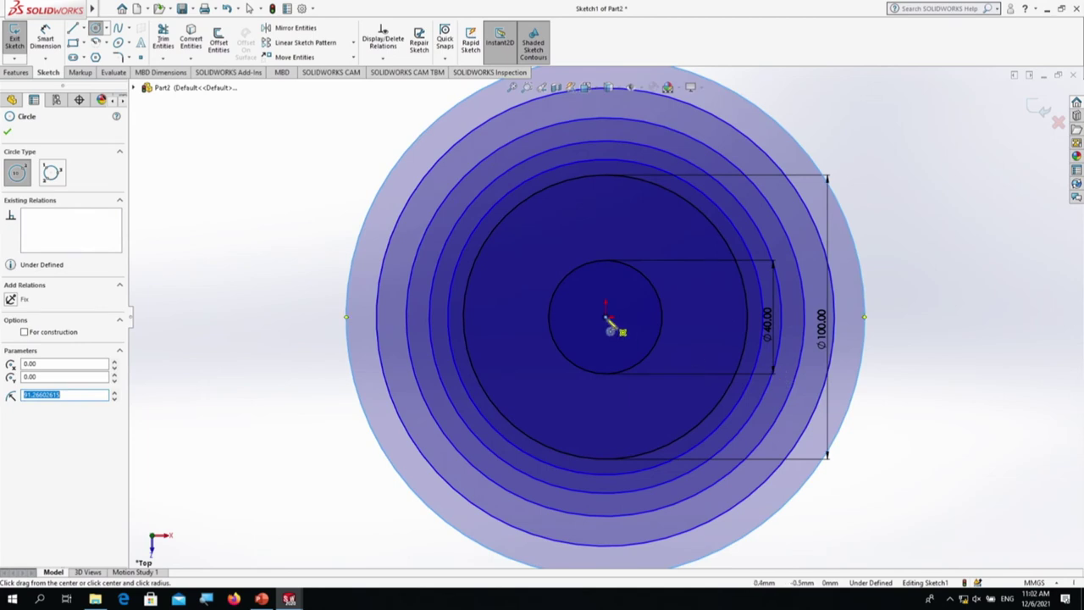
pyautogui.click(609, 320)
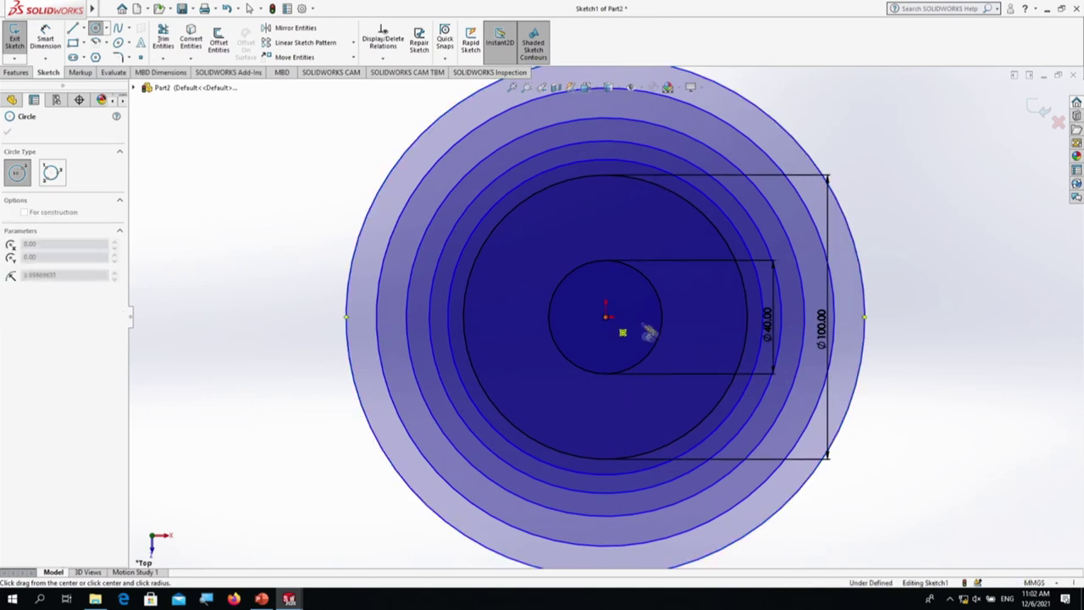
pyautogui.click(894, 392)
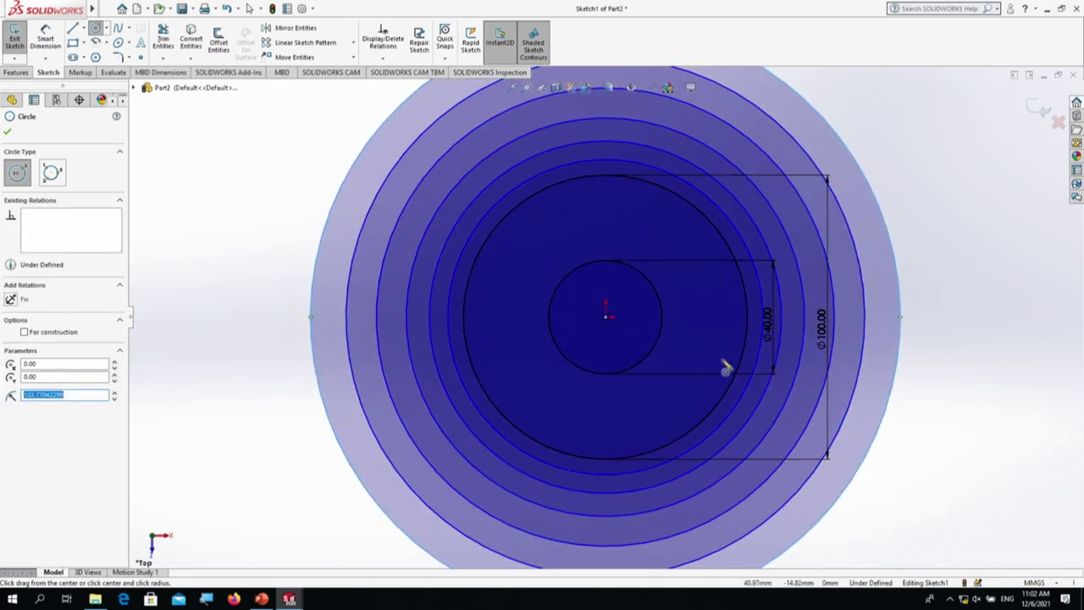
pyautogui.scroll(2, 726, 366)
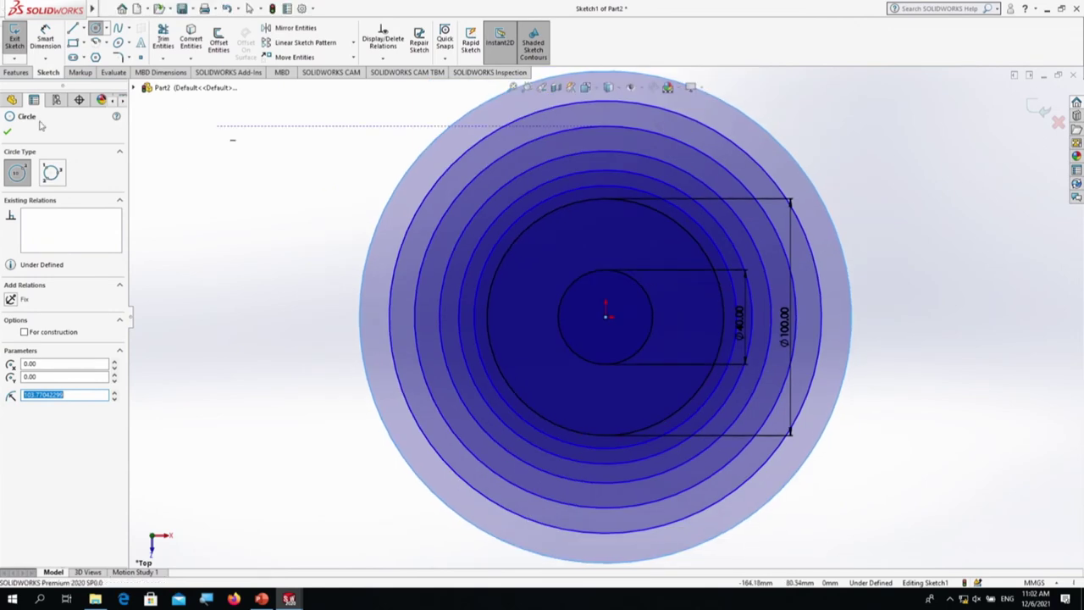
# Step: Dimension the first two circles outside the 100 mm circle to diameters of 114 mm and 128 mm
pyautogui.click(46, 41)
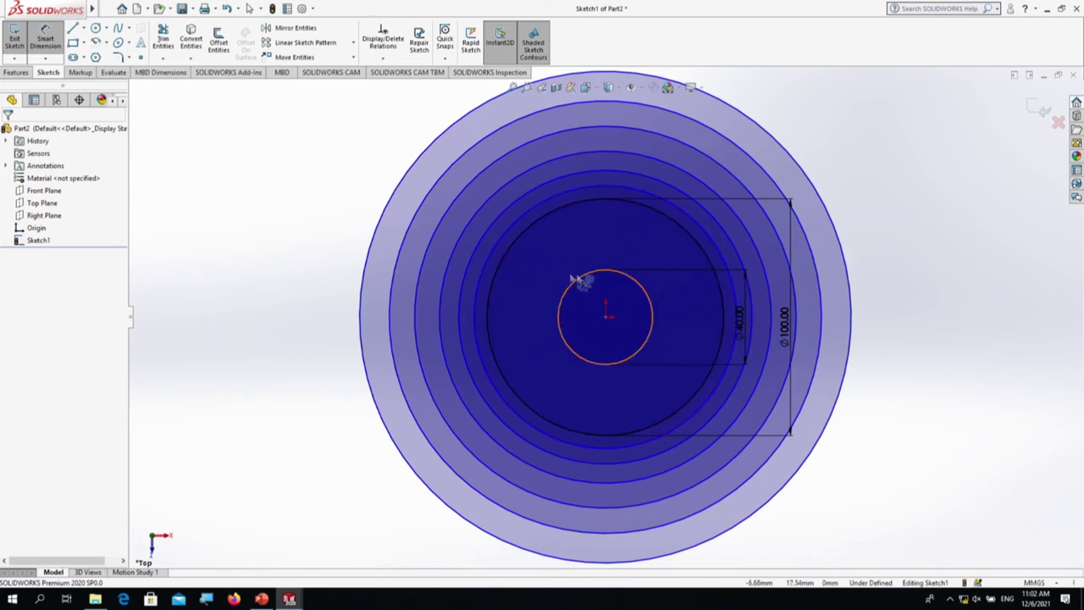
pyautogui.click(490, 268)
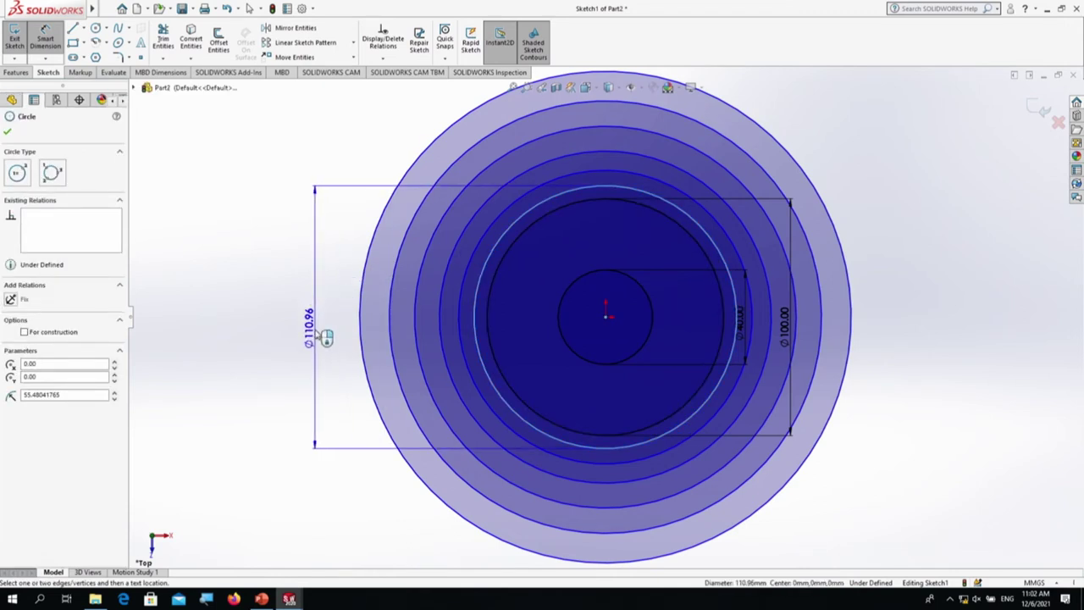
pyautogui.click(324, 337)
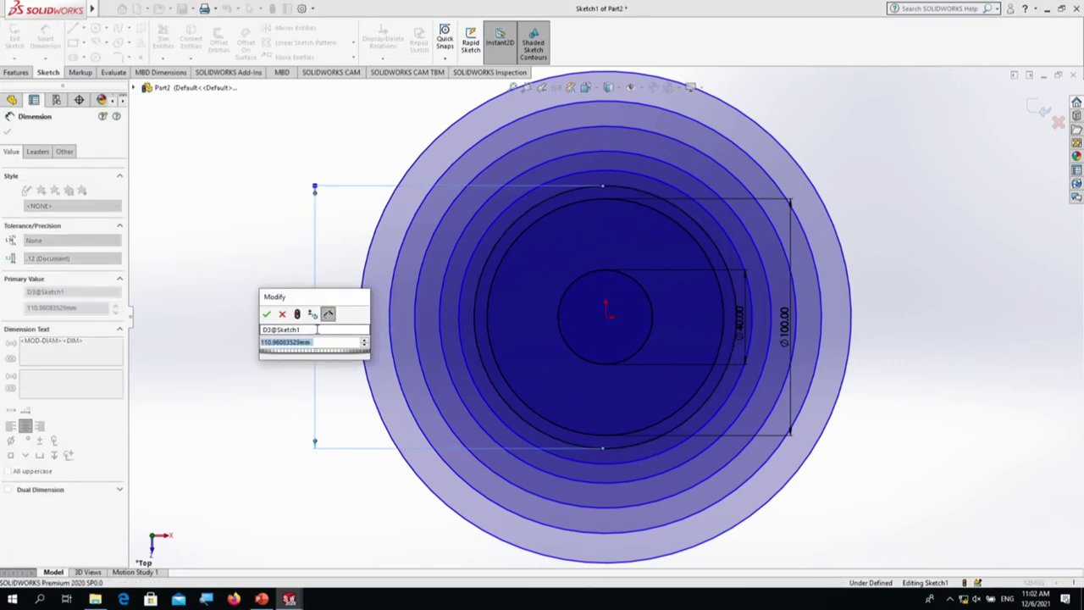
pyautogui.write('114')
pyautogui.press('Return')
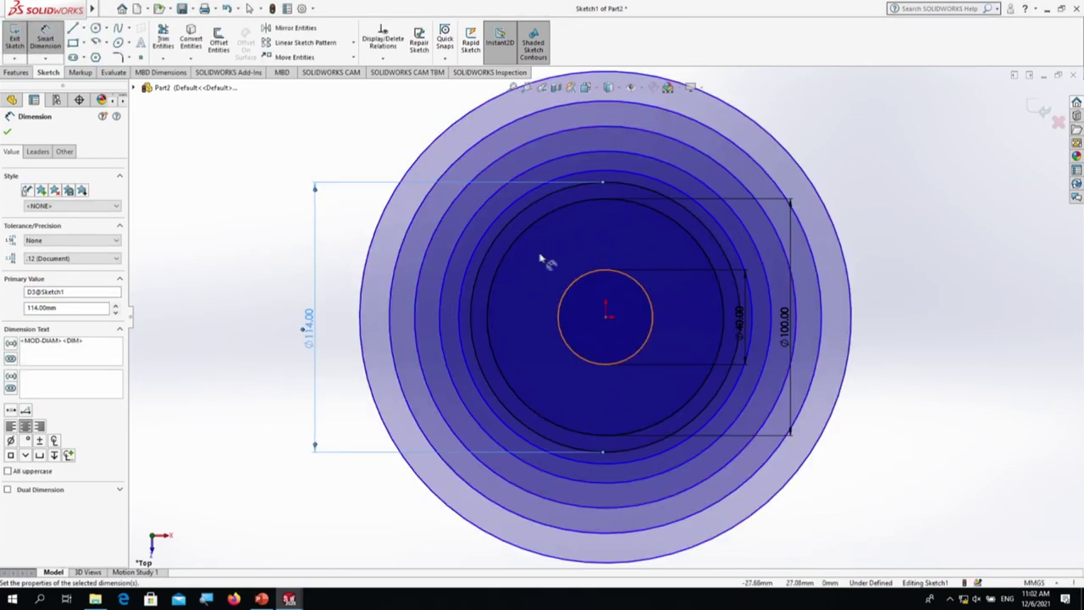
pyautogui.click(479, 253)
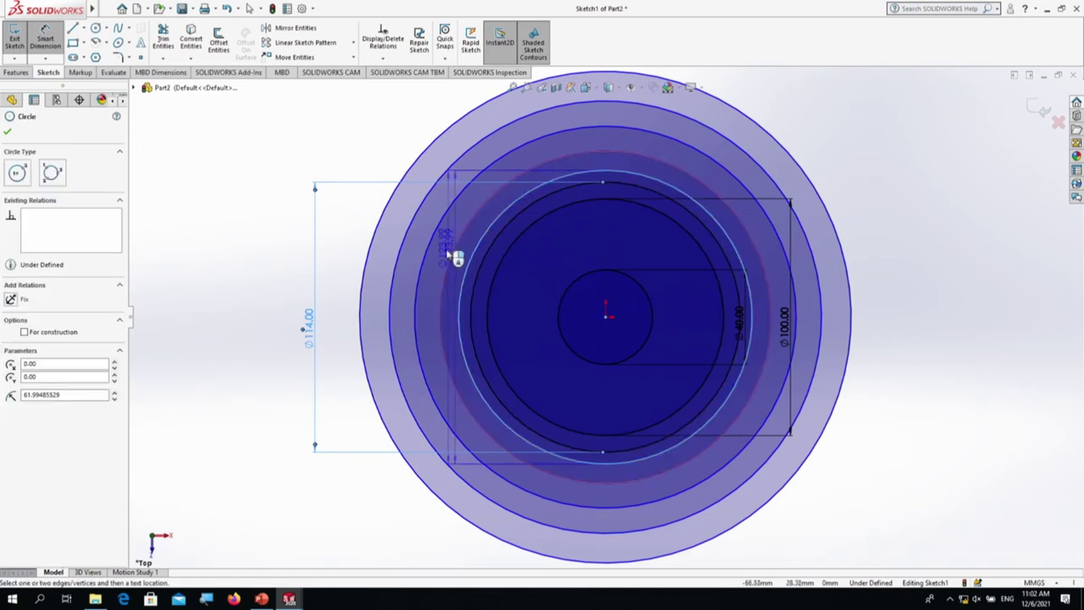
pyautogui.click(288, 261)
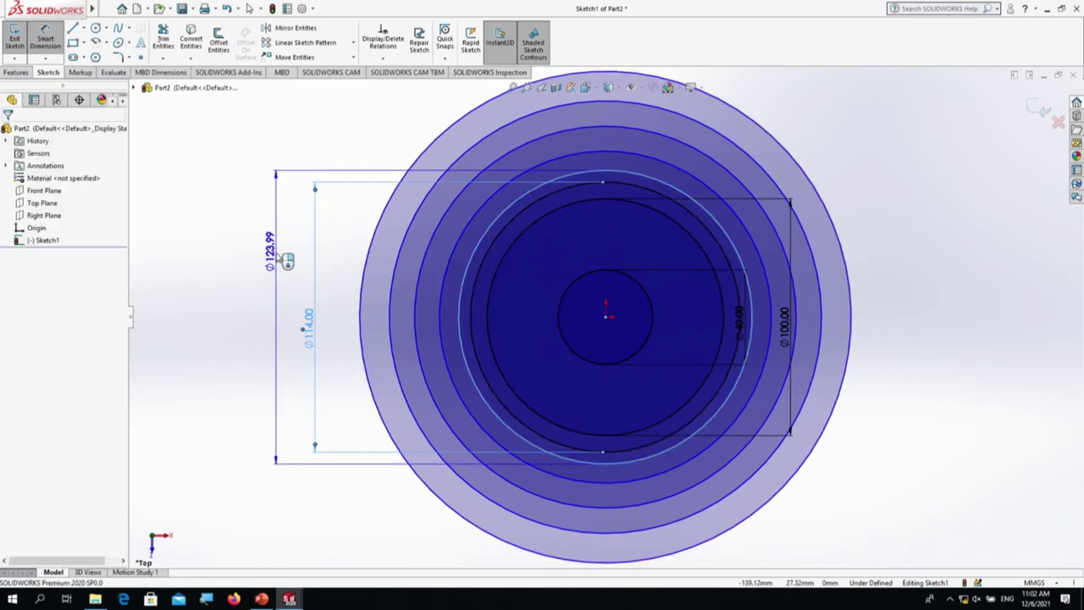
pyautogui.write('128')
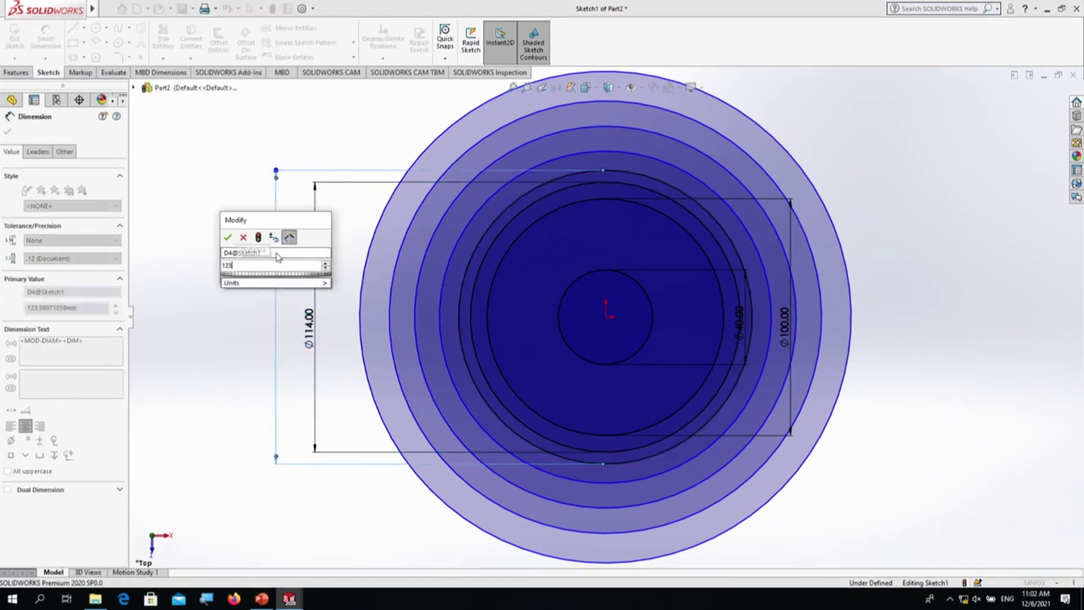
pyautogui.press('Return')
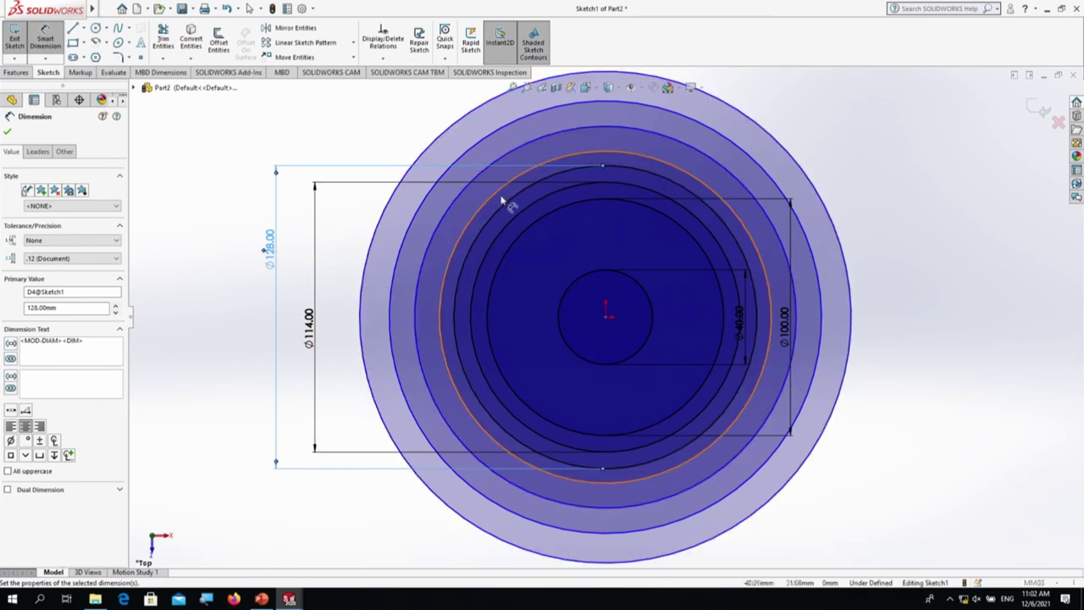
pyautogui.press('Escape')
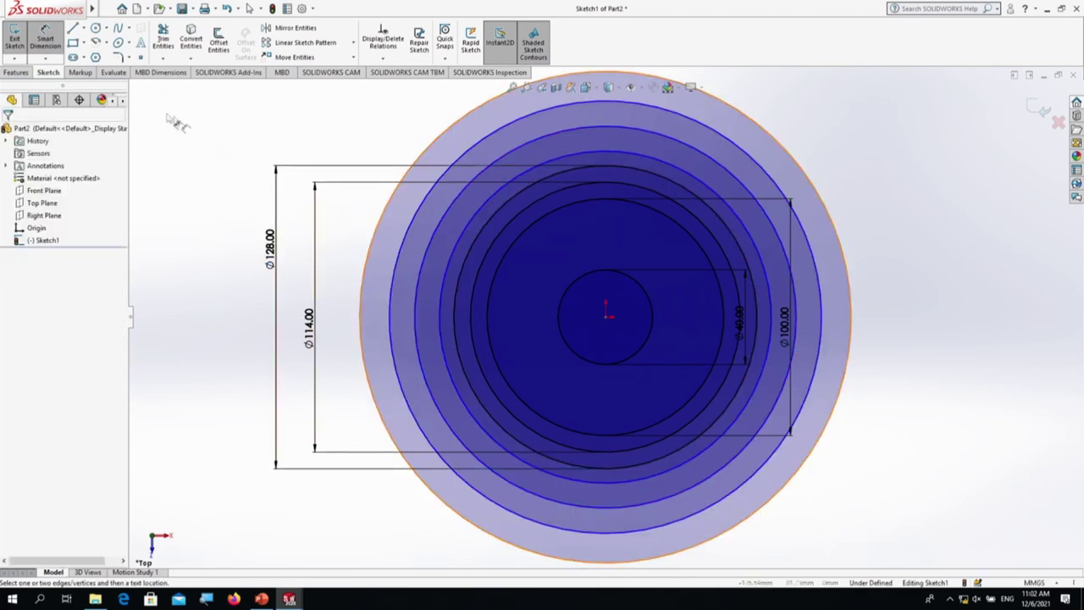
# Step: Dimension the next two circles outward from the 128 mm circle to diameters of 142 mm and 156 mm
pyautogui.click(476, 214)
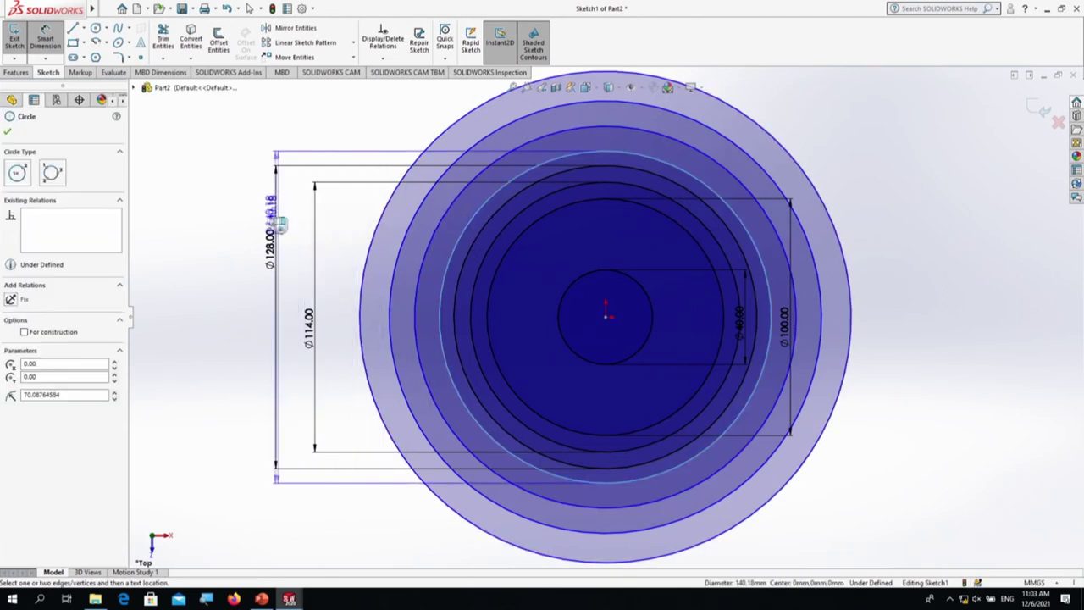
pyautogui.click(241, 282)
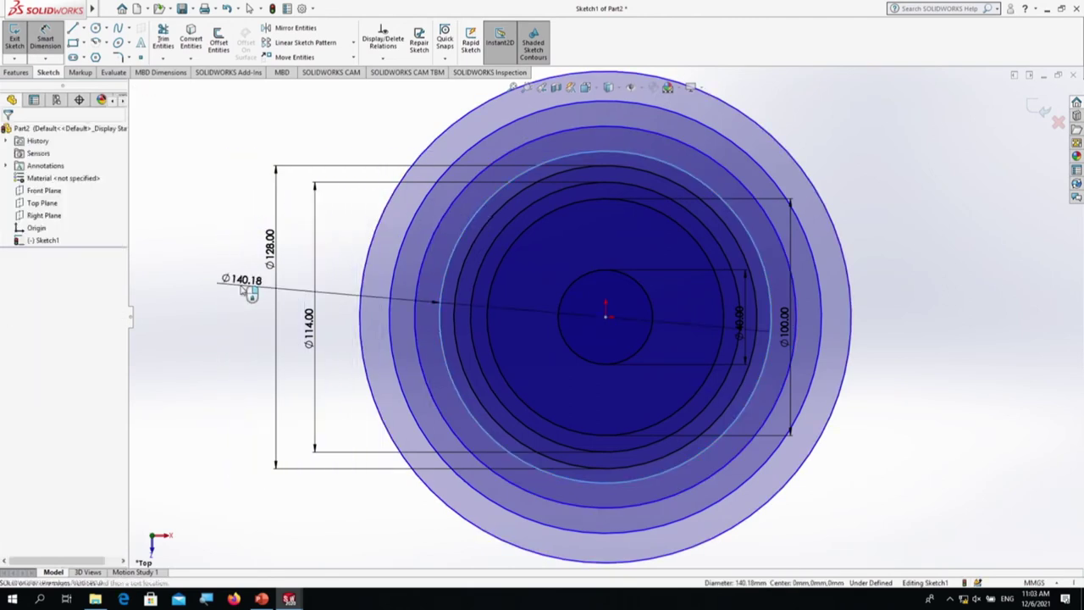
pyautogui.write('142')
pyautogui.press('Return')
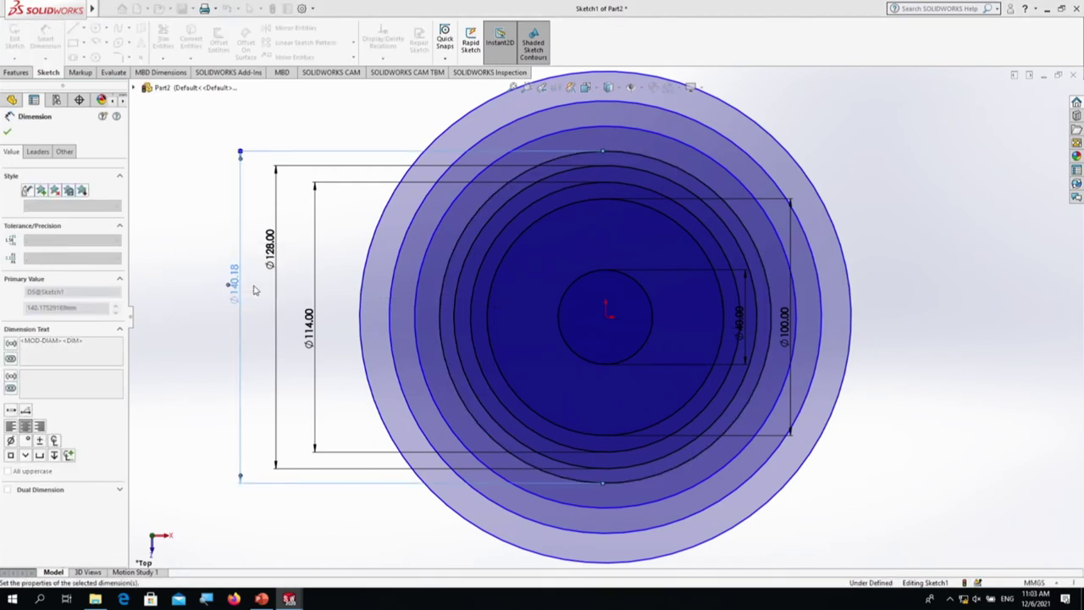
pyautogui.click(428, 276)
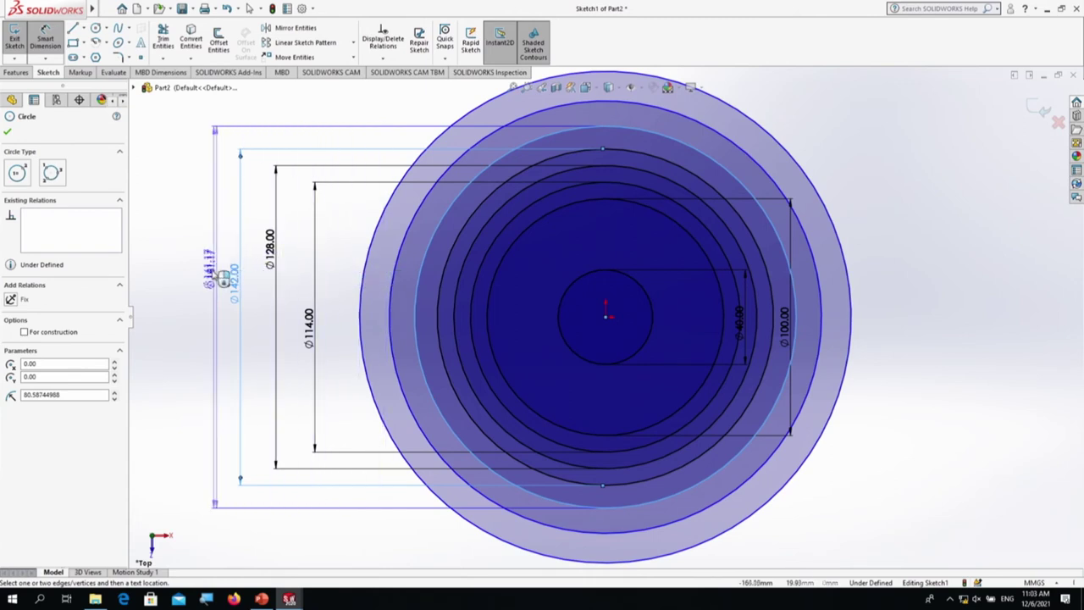
pyautogui.click(217, 277)
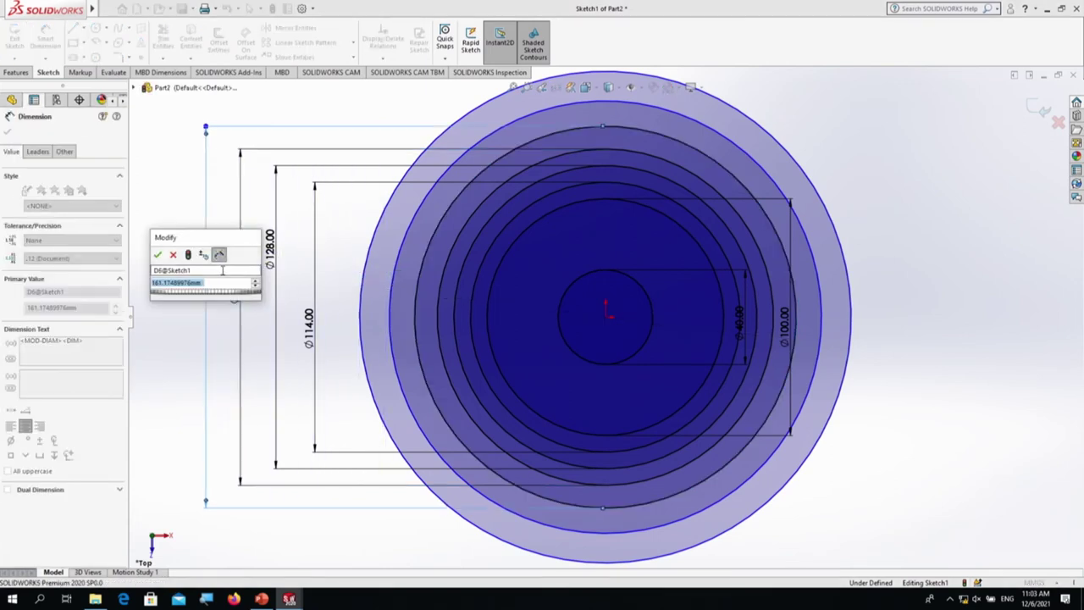
pyautogui.write('156')
pyautogui.press('Return')
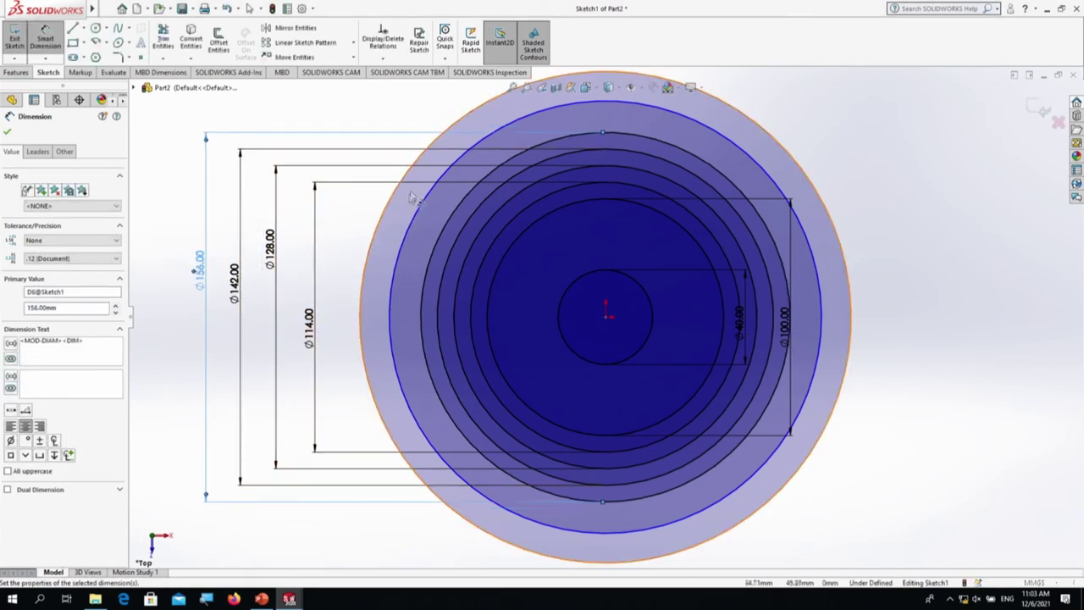
# Step: Dimension the two outermost circles to diameters of 170 mm and 184 mm, the larger one on the outside
pyautogui.click(488, 140)
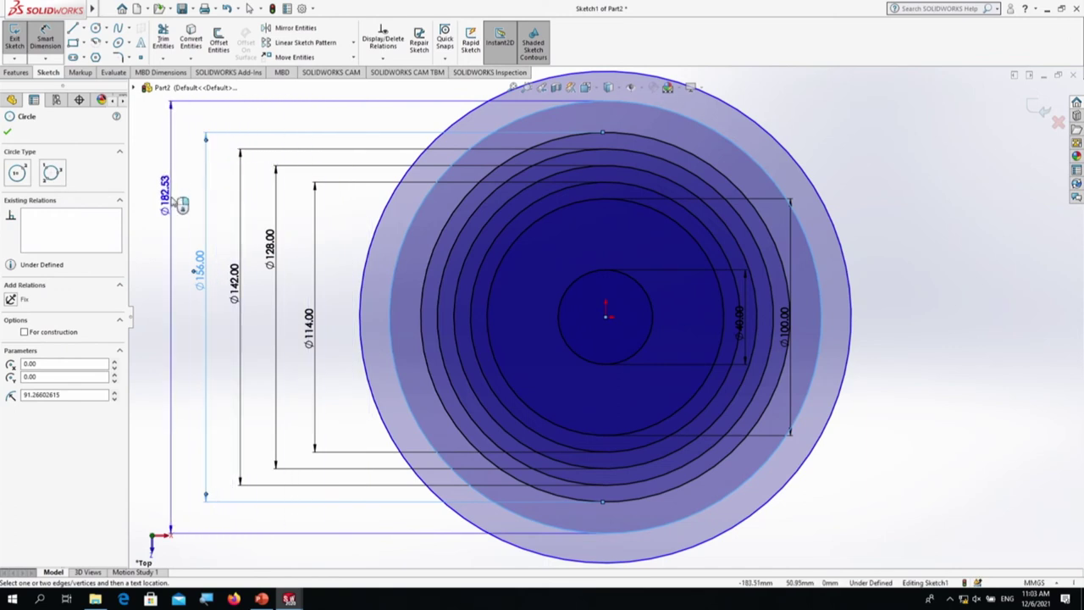
pyautogui.click(170, 199)
pyautogui.write('17')
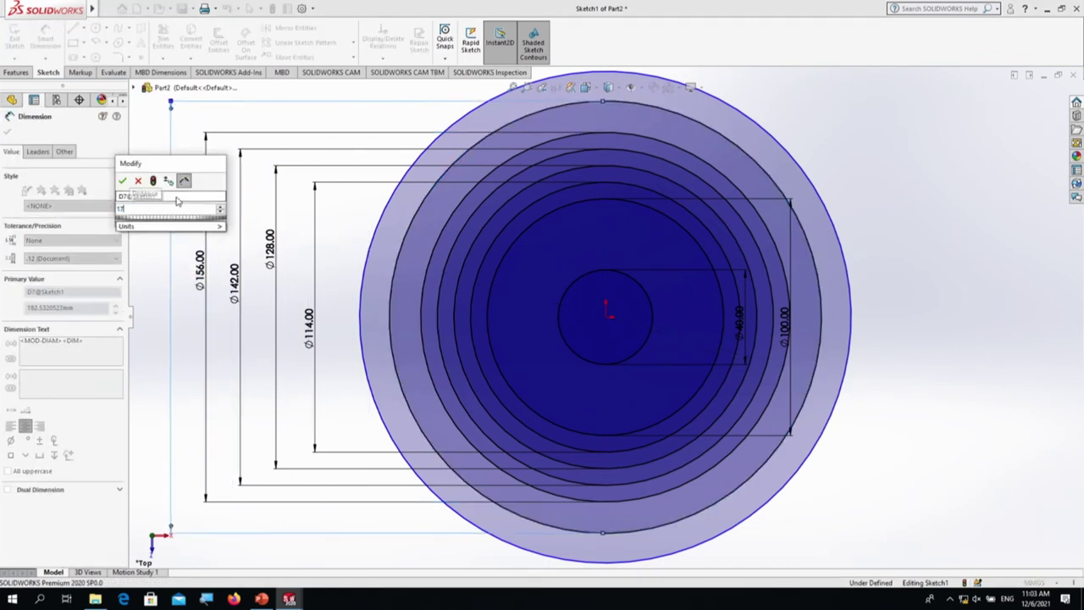
pyautogui.write('0')
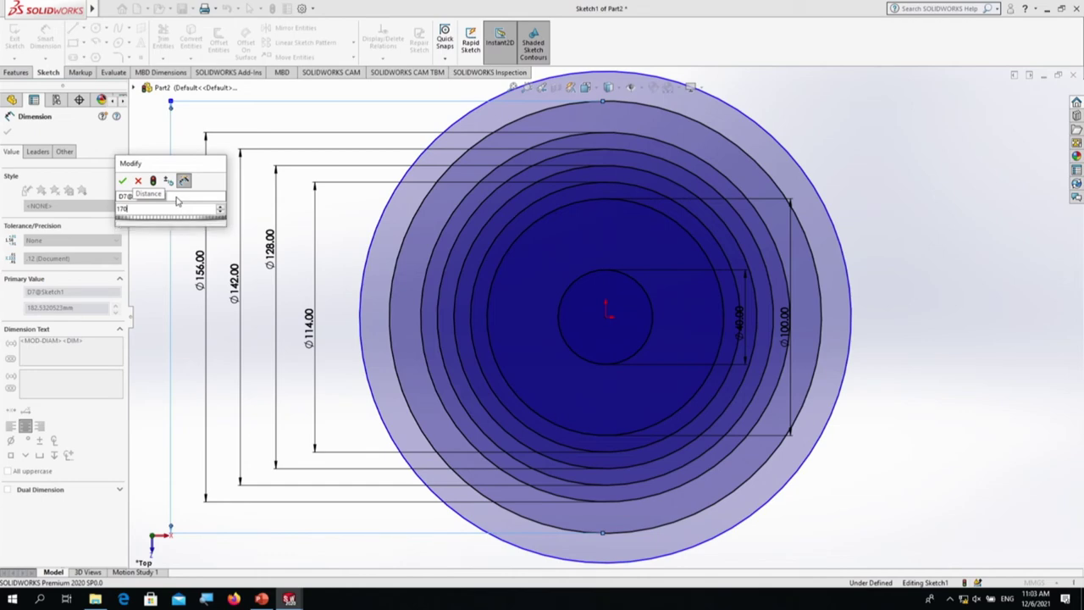
pyautogui.press('Return')
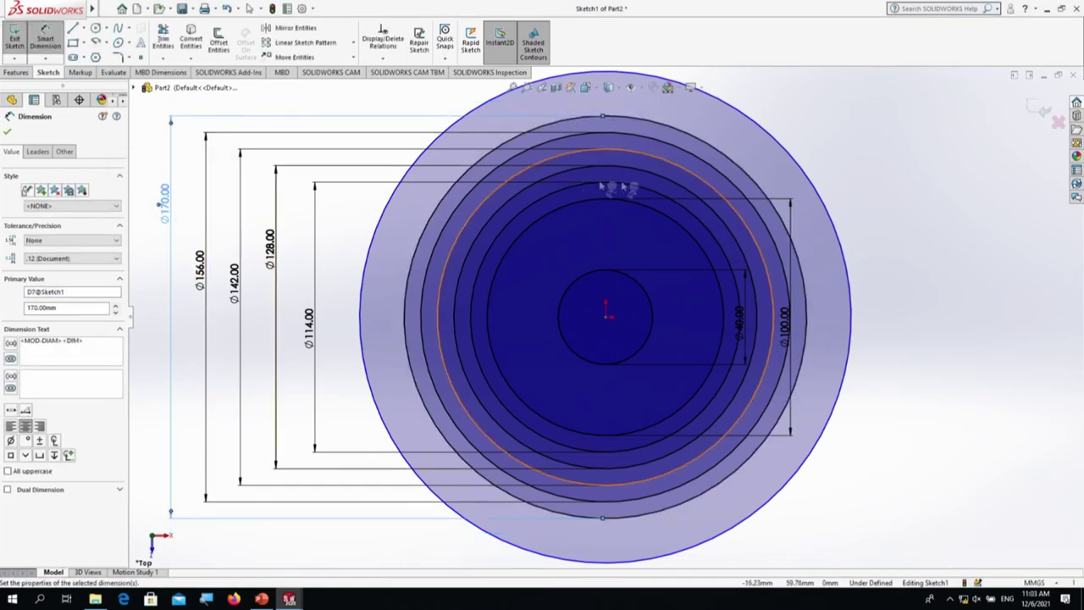
pyautogui.click(797, 157)
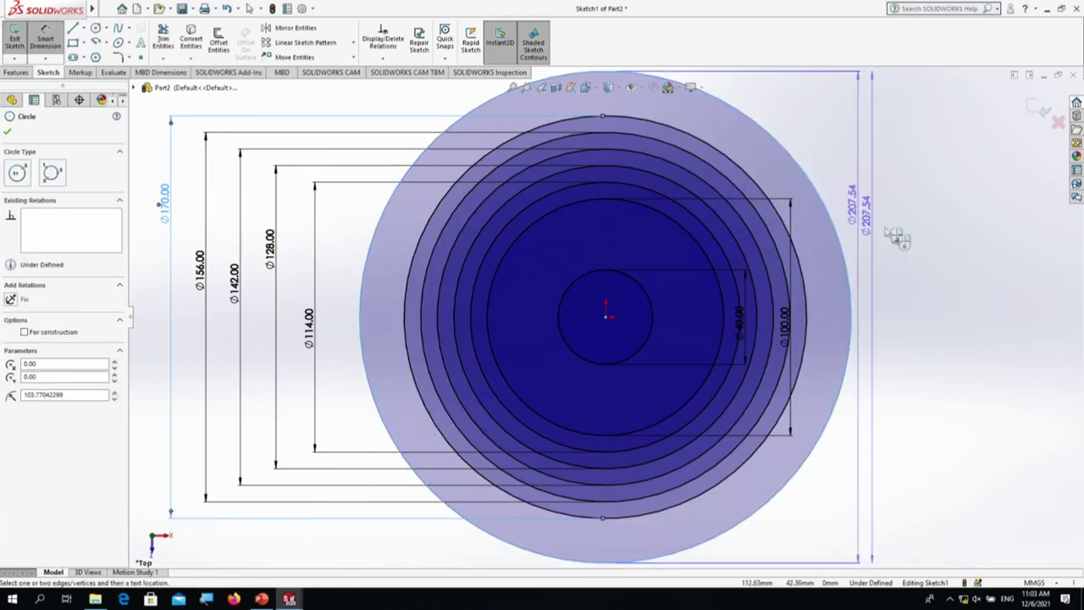
pyautogui.click(937, 307)
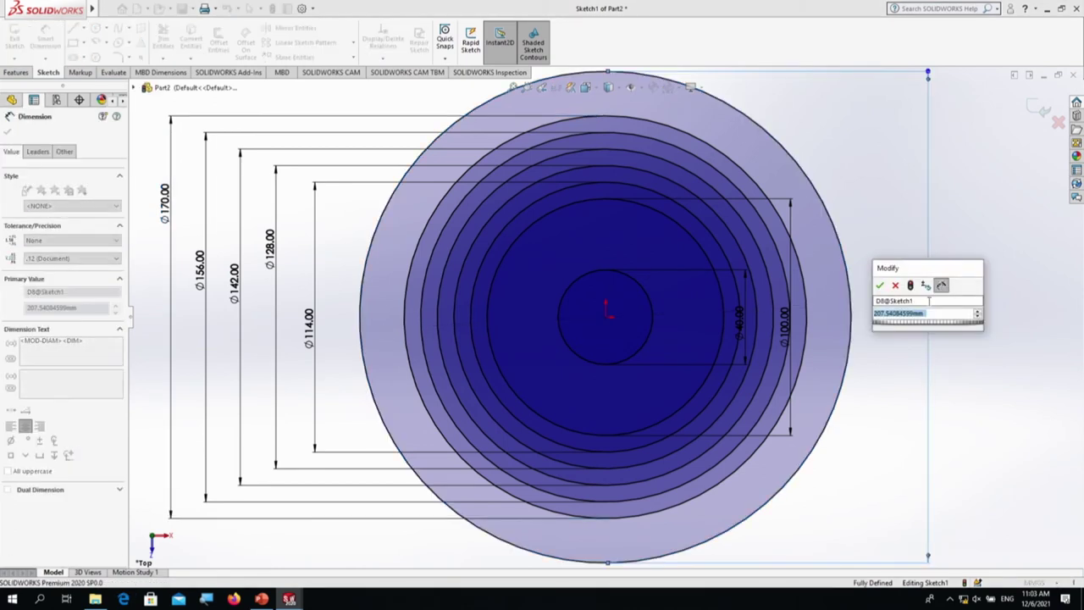
pyautogui.write('184')
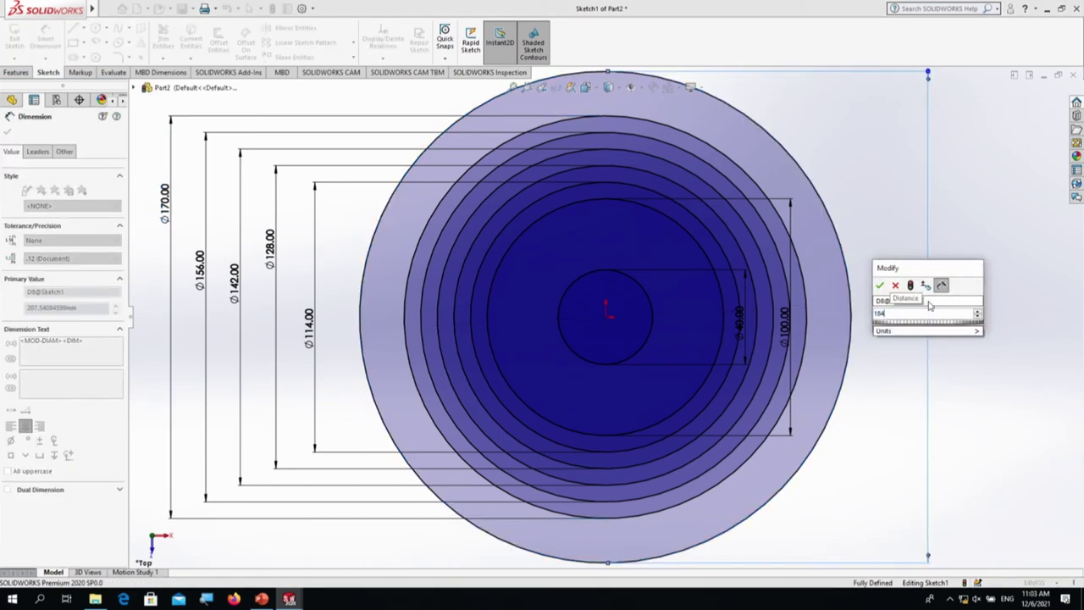
pyautogui.press('Return')
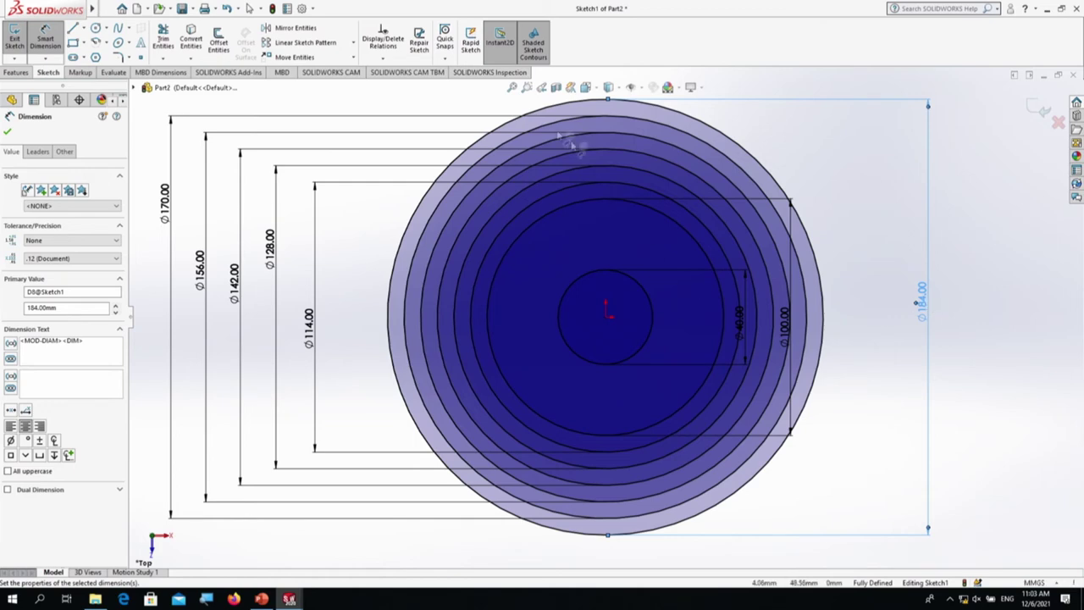
# Step: Draw a vertical line about 134 mm long upward from the right quadrant of the 40 mm circle, past the outermost circle
pyautogui.click(78, 32)
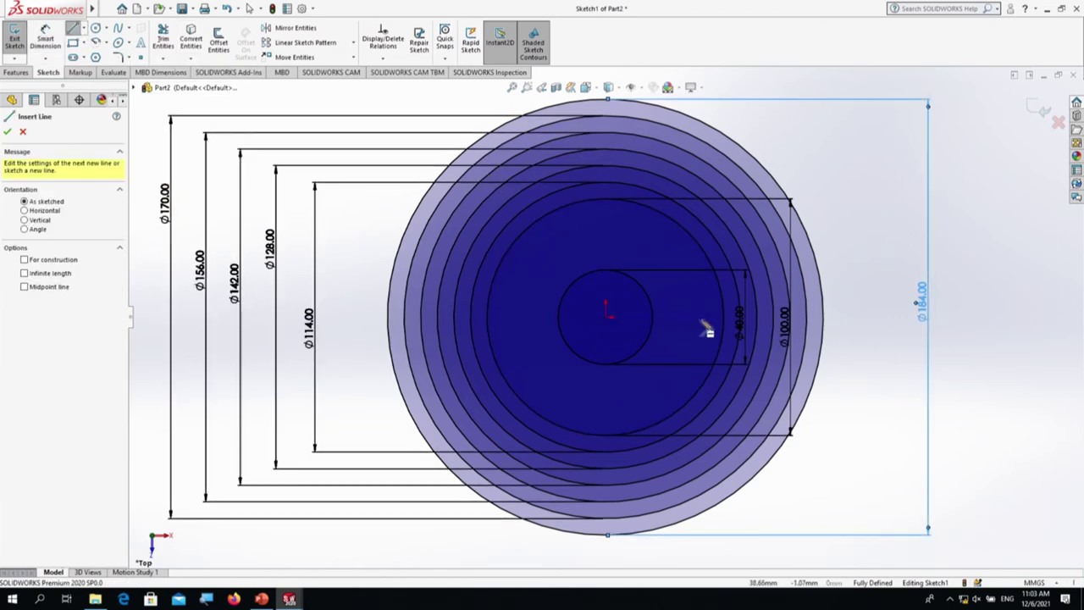
pyautogui.scroll(-1, 658, 323)
pyautogui.click(656, 325)
pyautogui.scroll(-3, 665, 207)
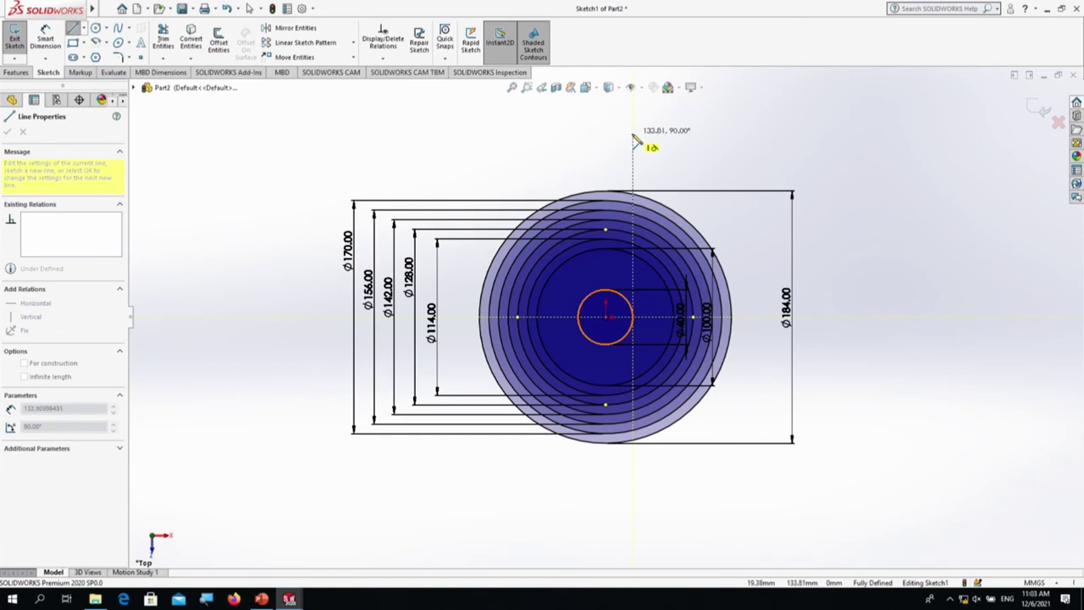
pyautogui.click(632, 134)
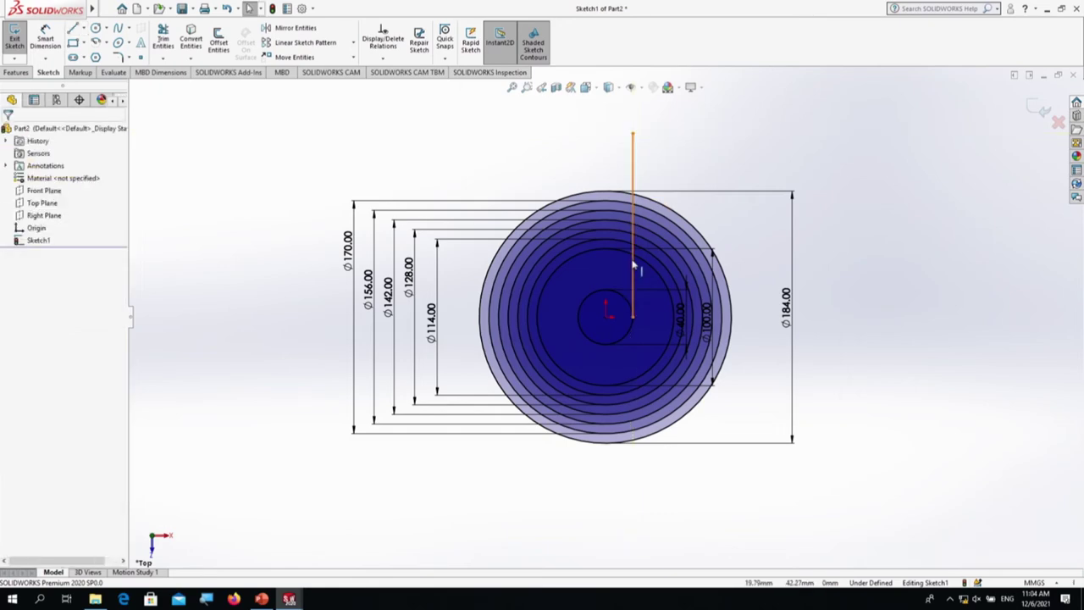
# Step: Trim away the part of the vertical line that extends above the 100 mm circle
pyautogui.scroll(-2, 634, 262)
pyautogui.scroll(-2, 614, 321)
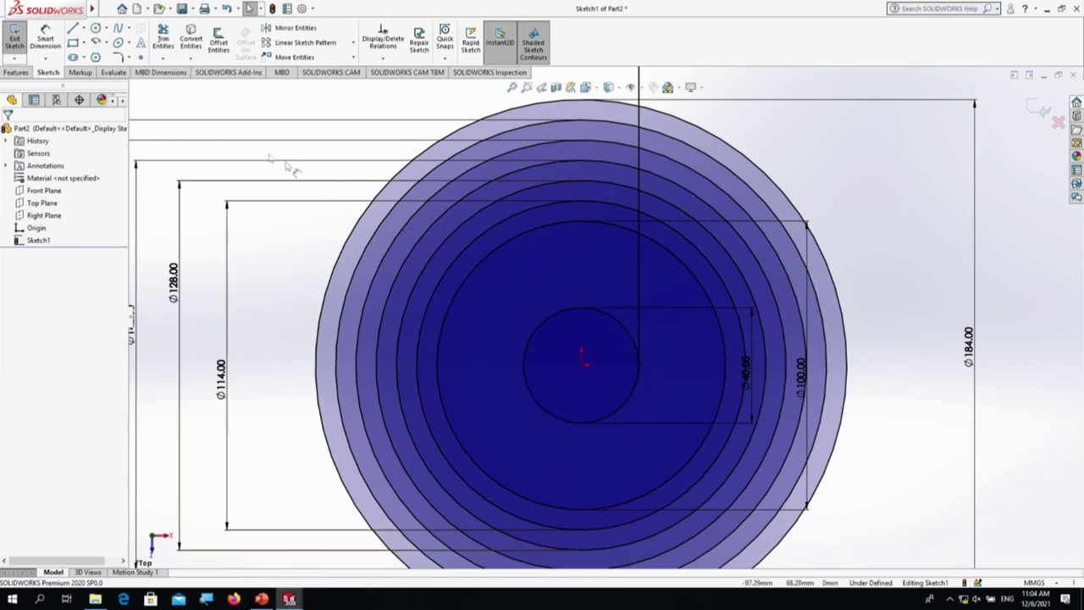
pyautogui.click(163, 41)
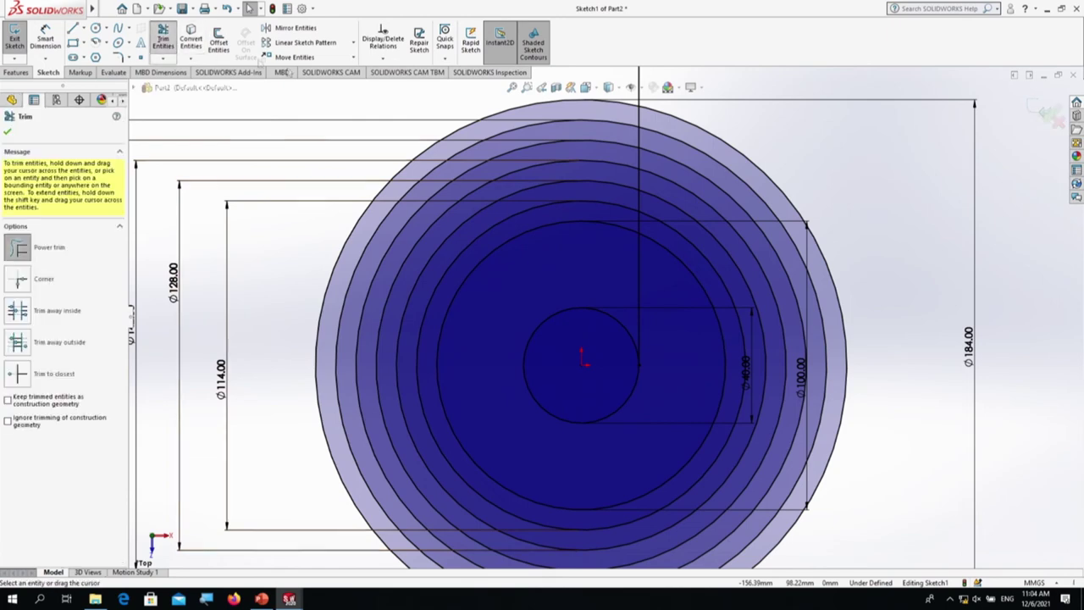
pyautogui.scroll(-2, 629, 129)
pyautogui.scroll(-1, 628, 128)
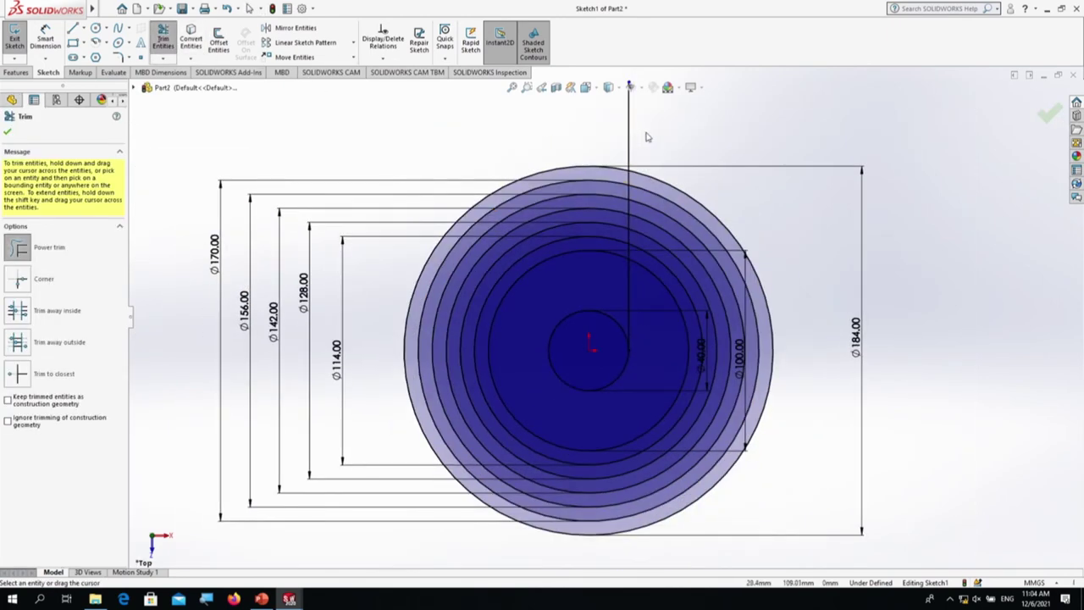
pyautogui.scroll(2, 637, 176)
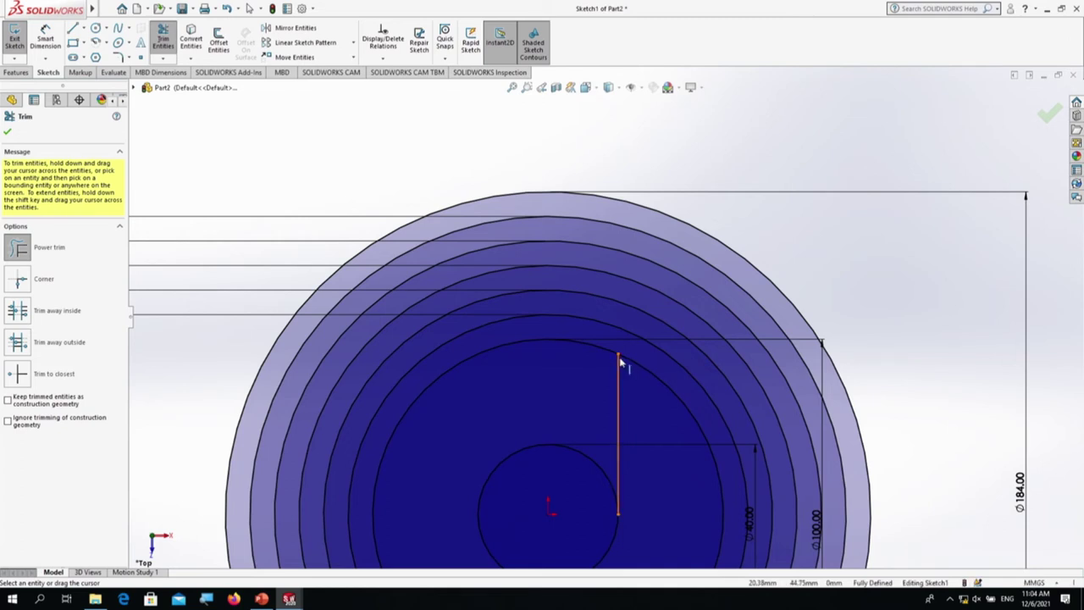
pyautogui.scroll(3, 571, 414)
# Step: Draw a line from the origin to the vertical line's upper end on the 100 mm circle
pyautogui.moveTo(61, 6)
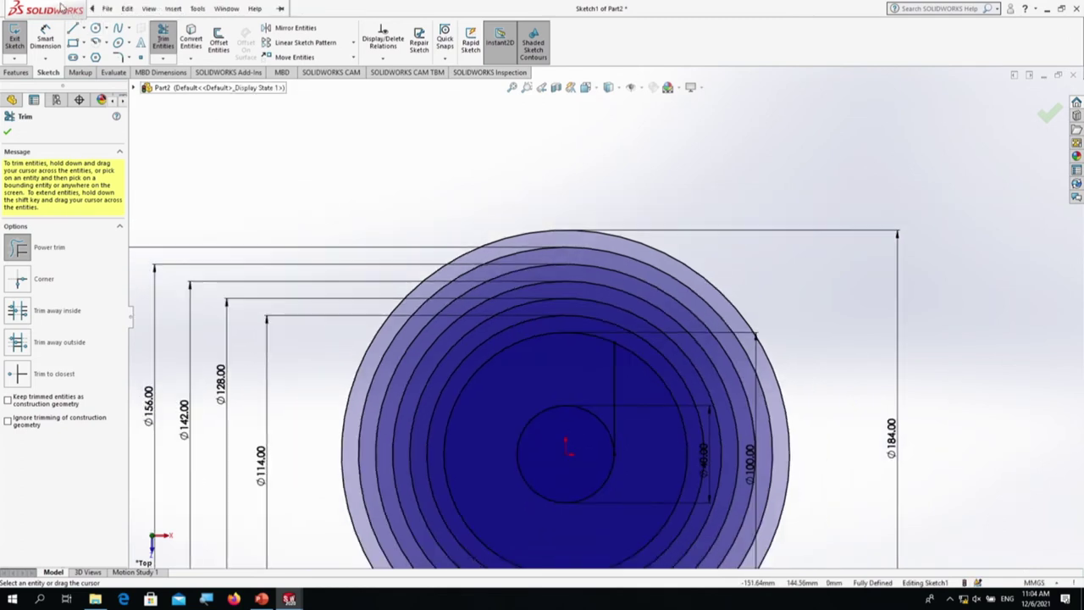
pyautogui.click(73, 27)
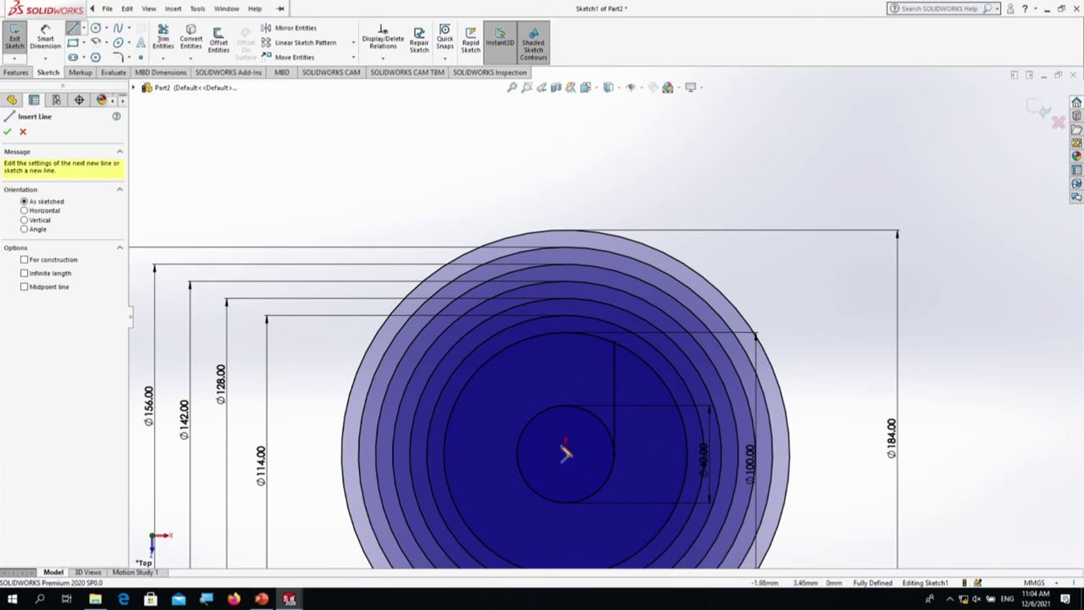
pyautogui.click(568, 457)
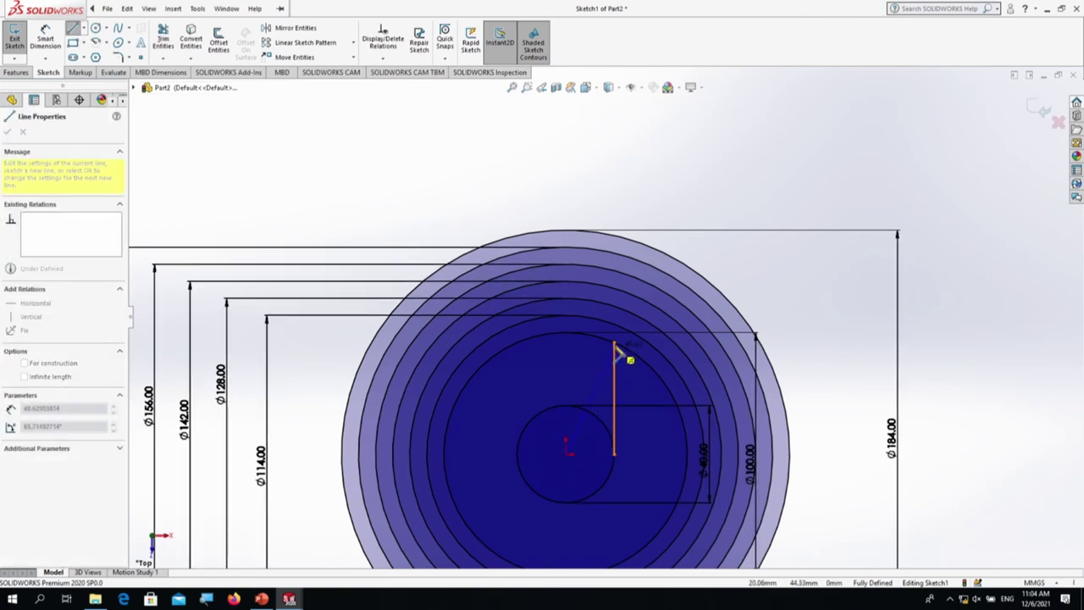
pyautogui.click(613, 343)
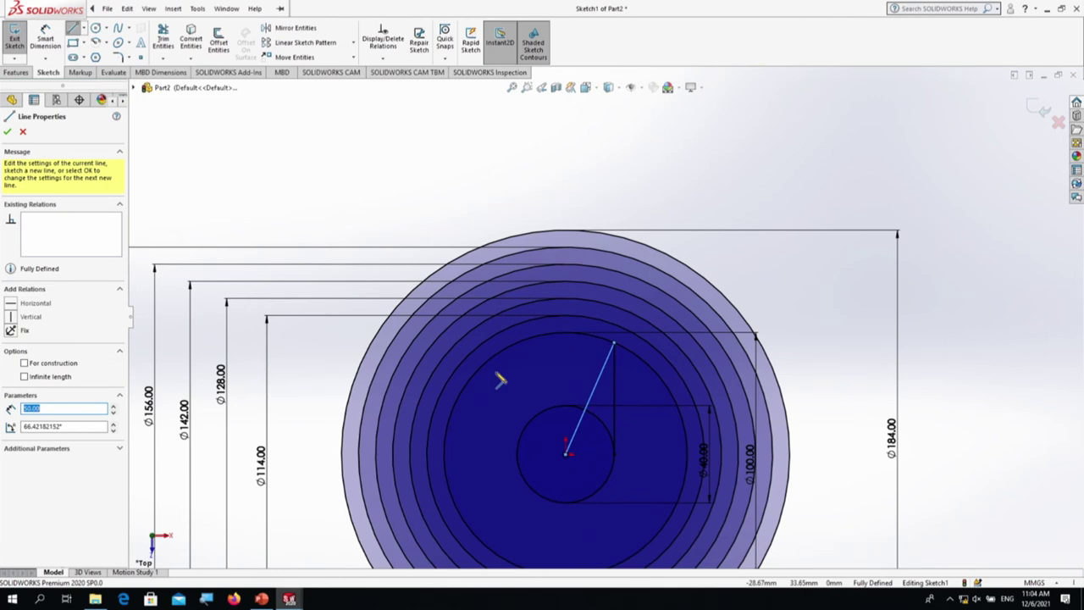
pyautogui.click(7, 133)
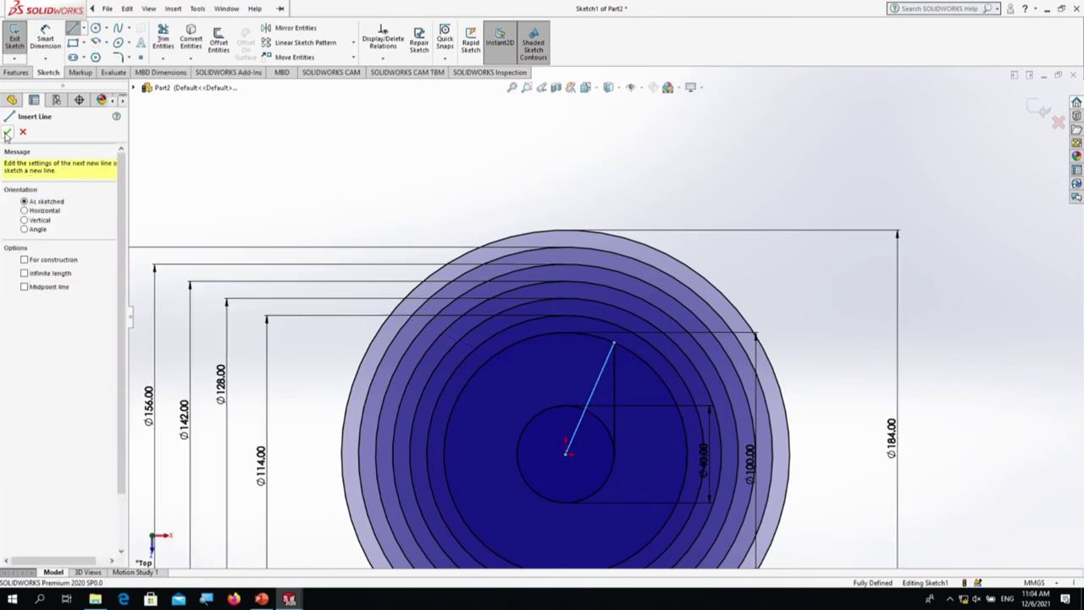
# Step: Circular-pattern the slanted radial line counterclockwise about the origin with 7 equally spaced instances over 60 degrees
pyautogui.click(354, 44)
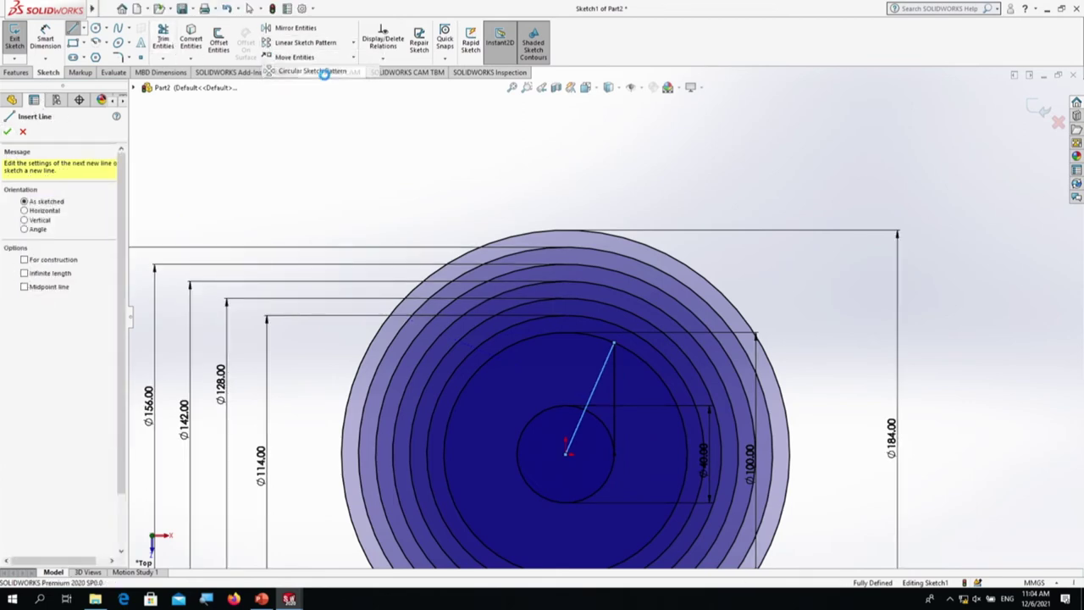
pyautogui.click(315, 72)
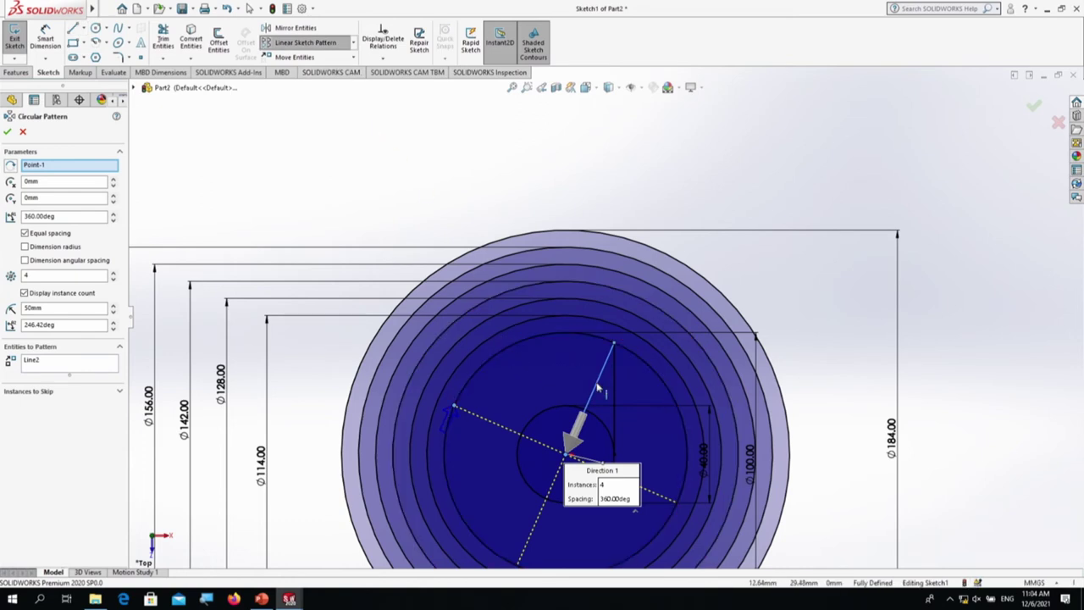
pyautogui.doubleClick(56, 275)
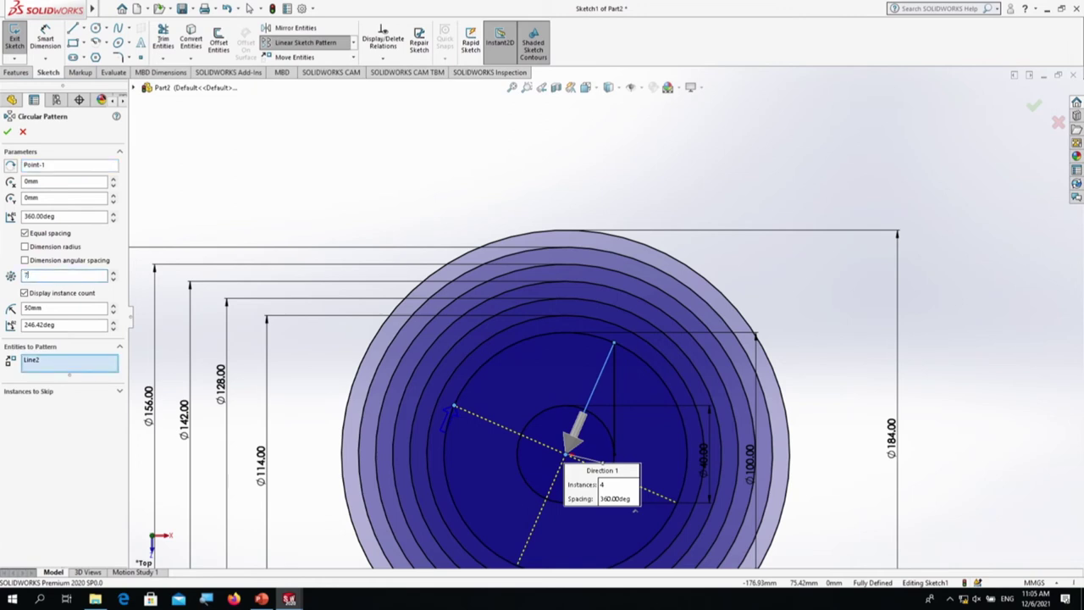
pyautogui.click(39, 218)
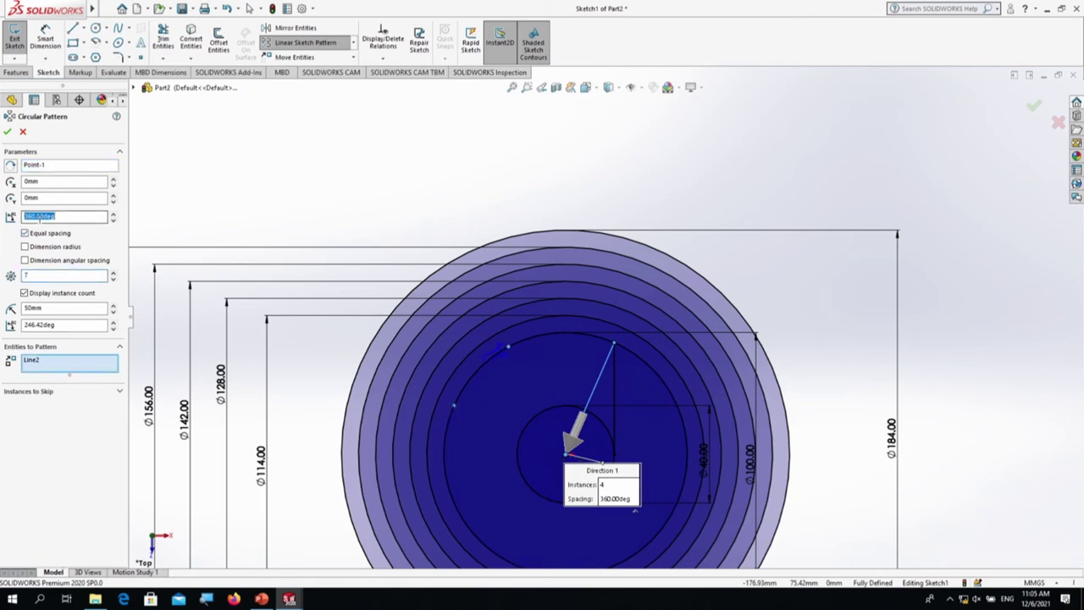
pyautogui.write('60')
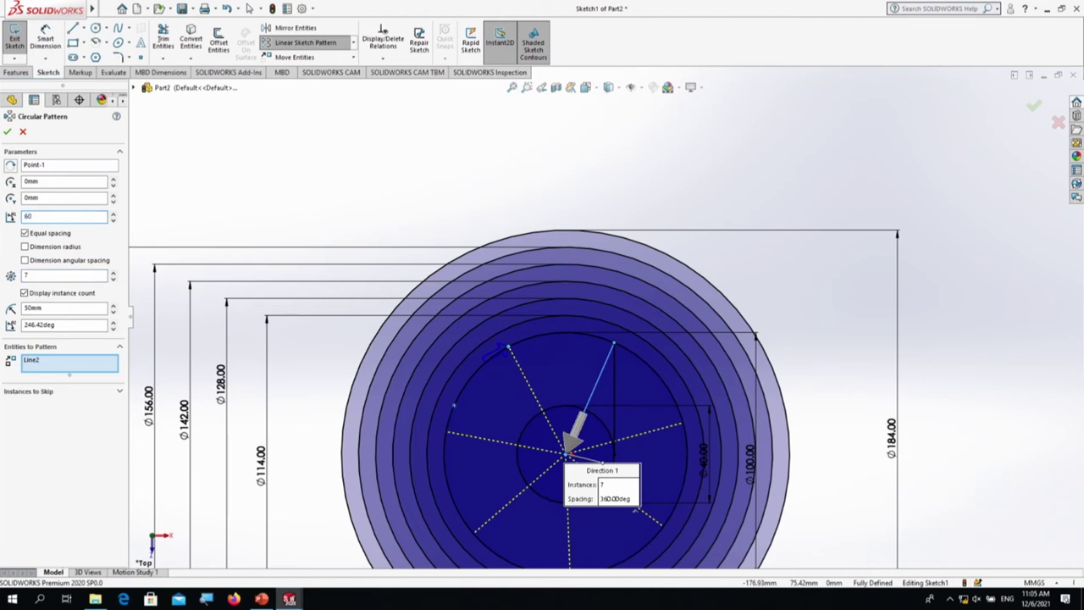
pyautogui.click(14, 168)
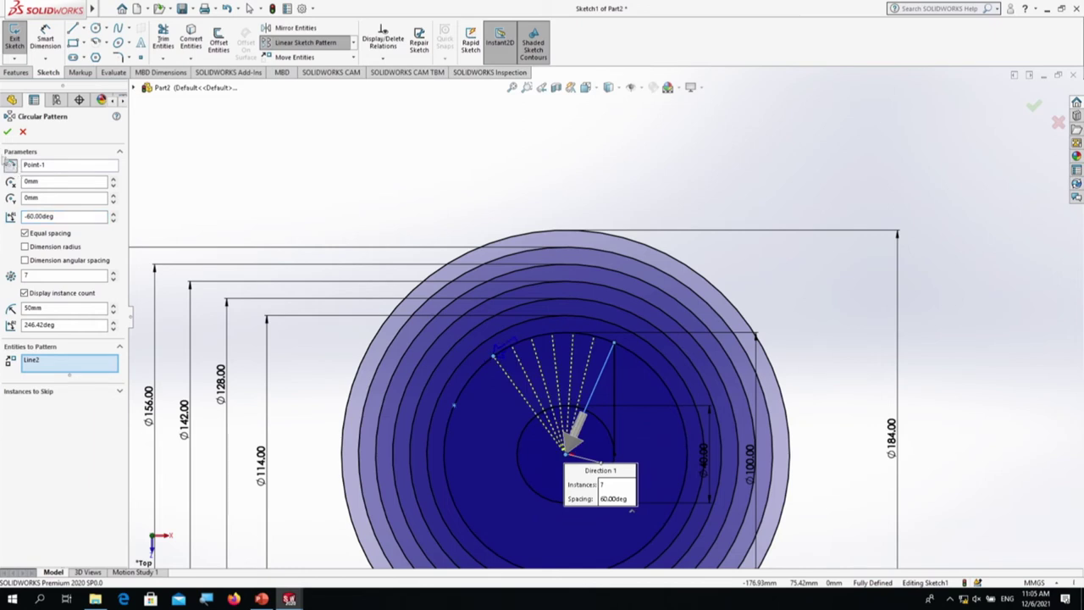
pyautogui.click(7, 132)
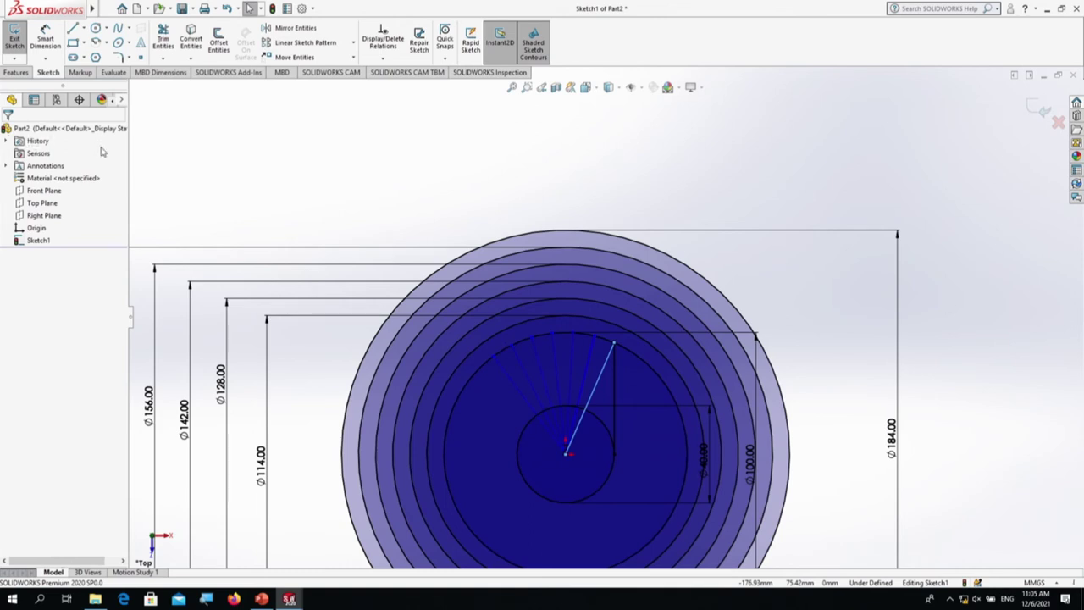
# Step: Circular-pattern the last radial line of the fan counterclockwise about the origin with 2 instances spanning 30 degrees
pyautogui.click(354, 43)
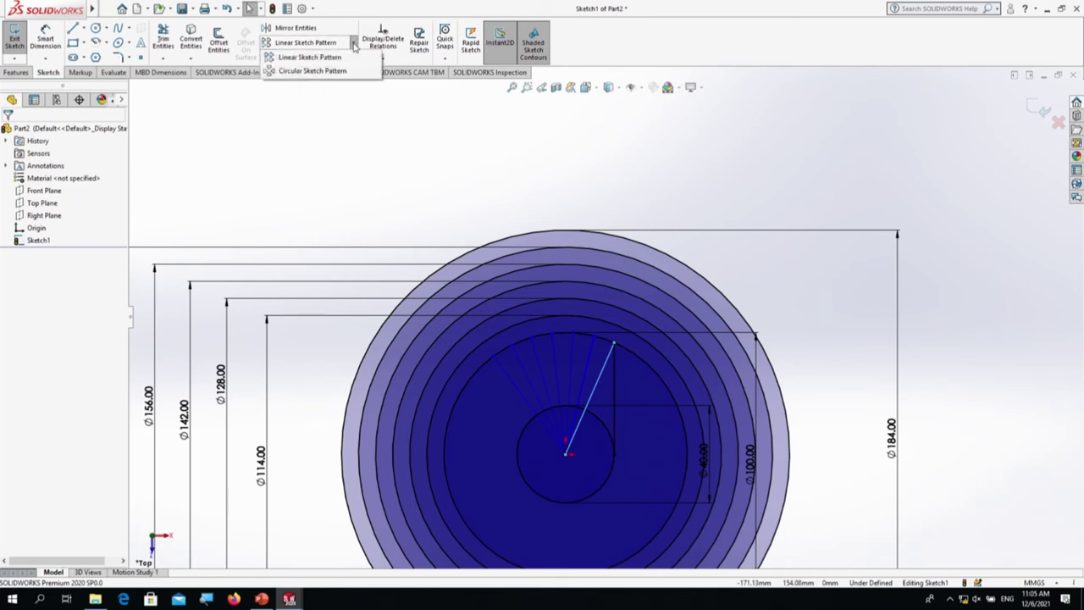
pyautogui.click(313, 71)
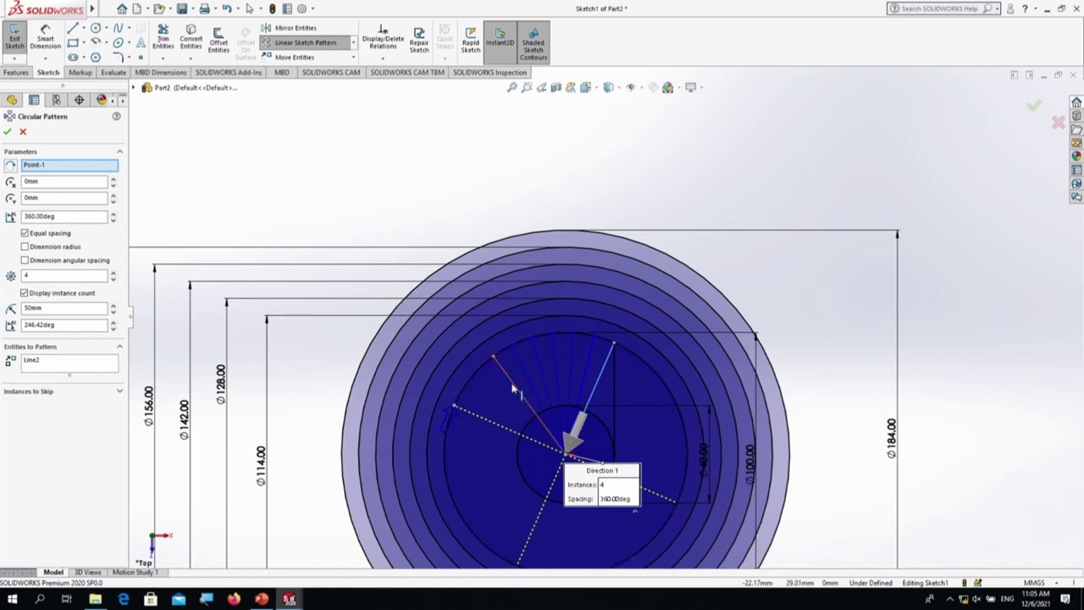
pyautogui.click(48, 361)
pyautogui.press('Delete')
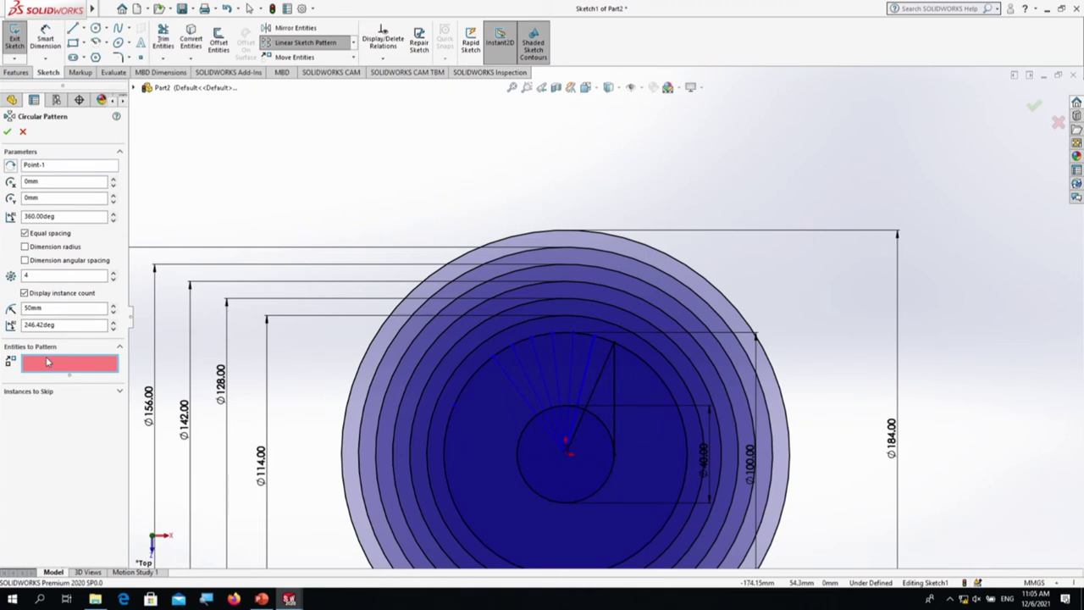
pyautogui.click(517, 391)
pyautogui.click(46, 275)
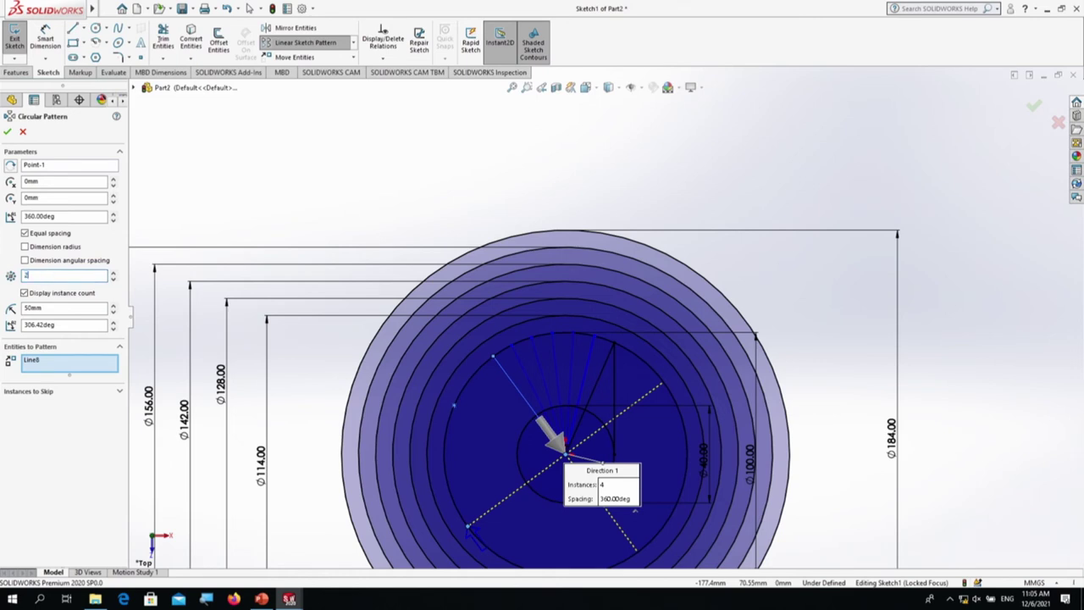
pyautogui.write('2')
pyautogui.click(38, 217)
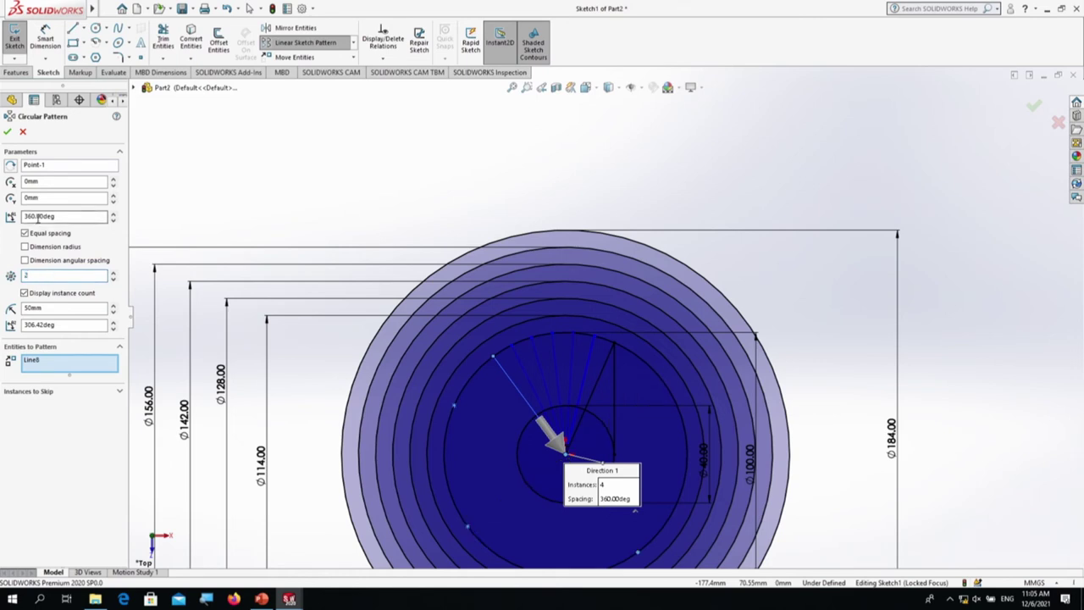
pyautogui.write('30')
pyautogui.click(10, 166)
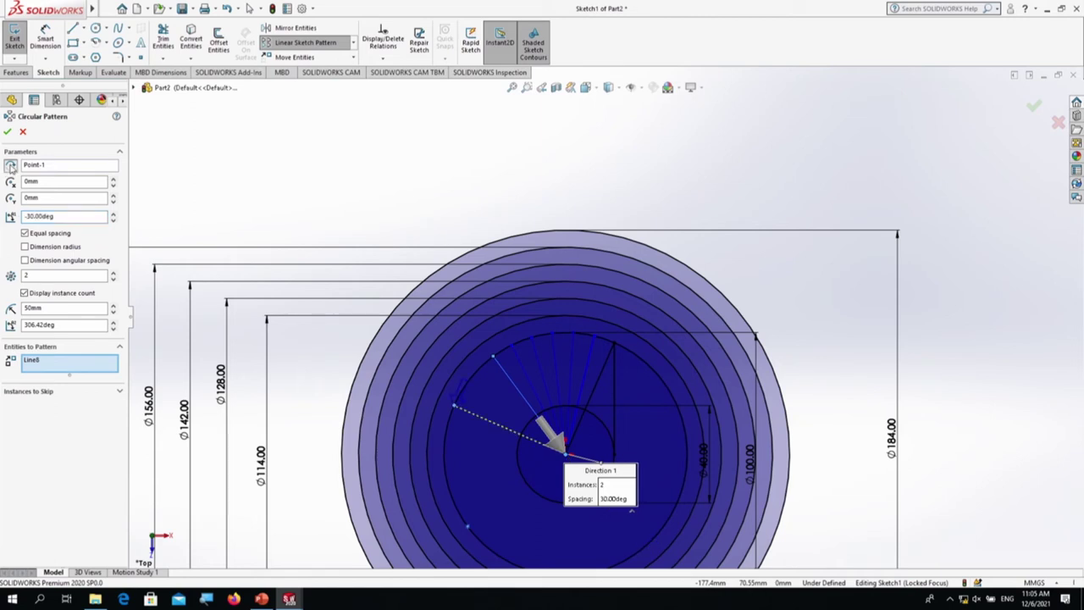
pyautogui.click(8, 132)
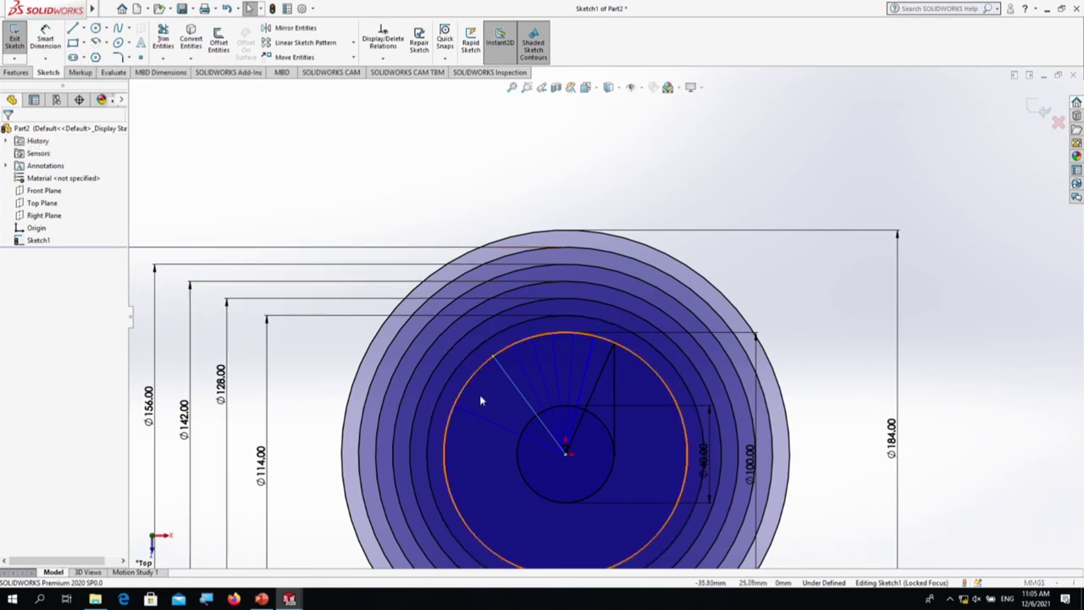
# Step: Circular-pattern the isolated radial line beyond the fan counterclockwise about the origin with 7 equally spaced instances over 60 degrees
pyautogui.click(487, 421)
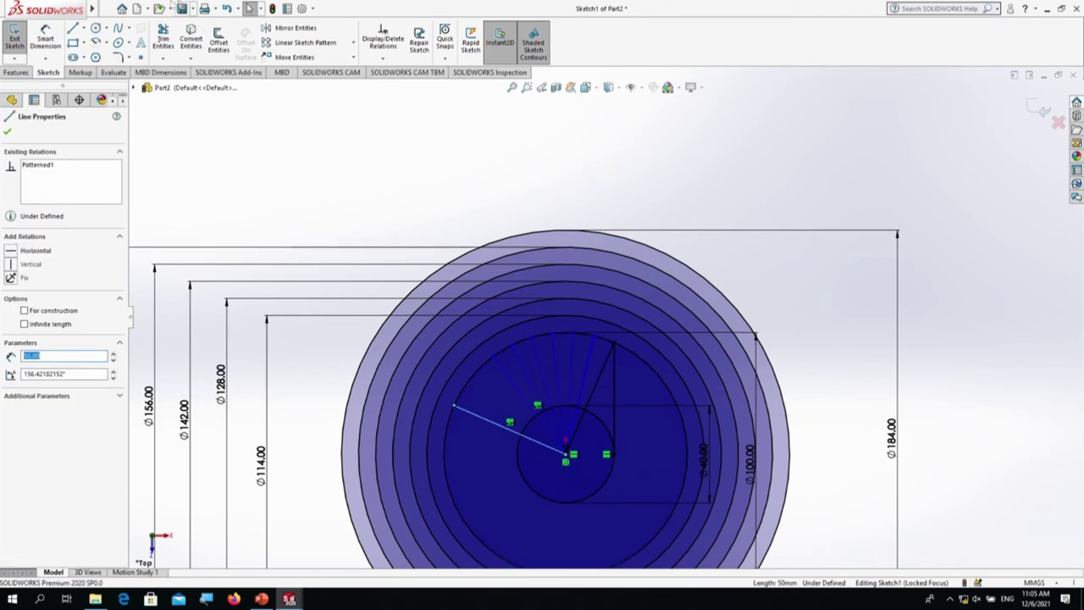
pyautogui.click(353, 43)
pyautogui.click(325, 72)
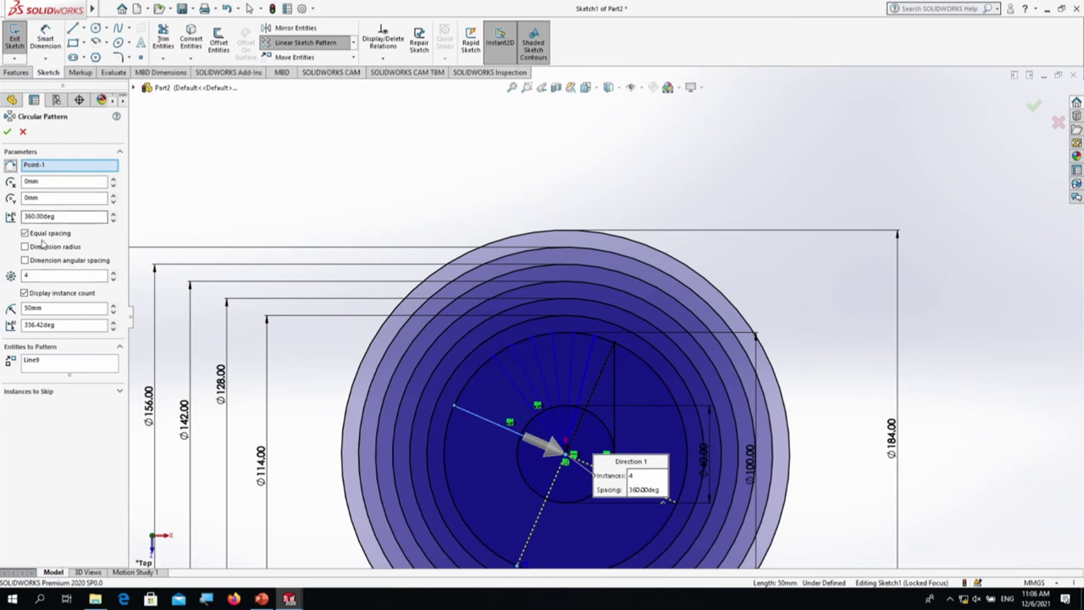
pyautogui.doubleClick(35, 275)
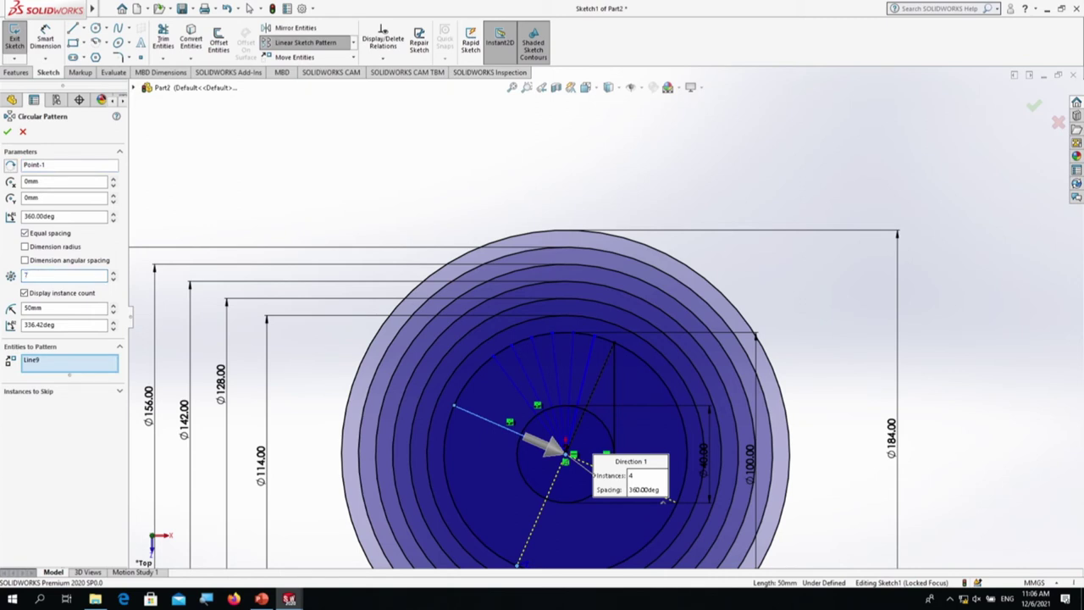
pyautogui.doubleClick(26, 216)
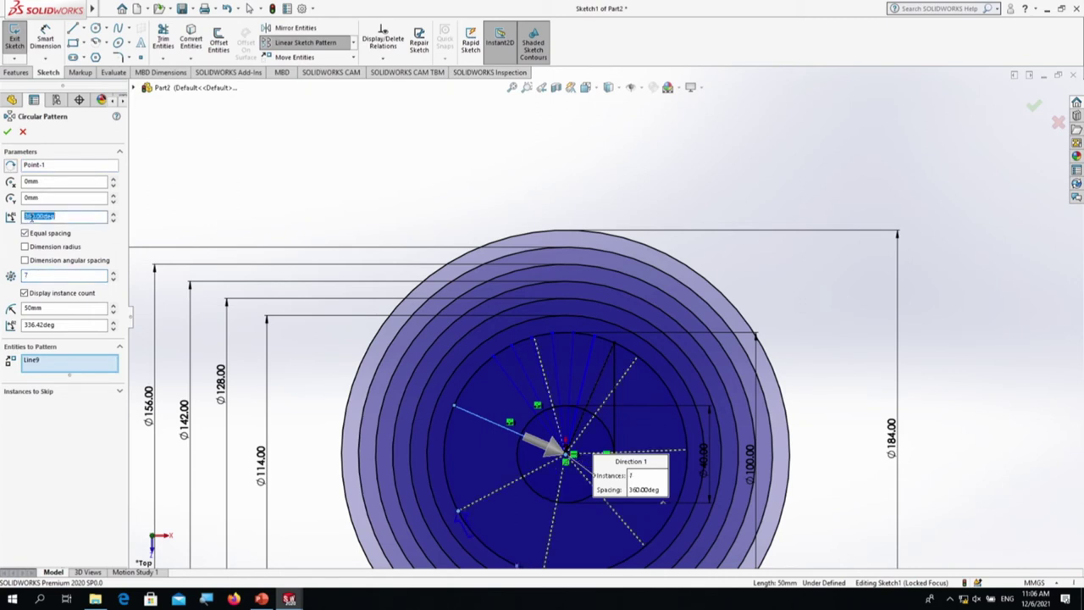
pyautogui.write('60')
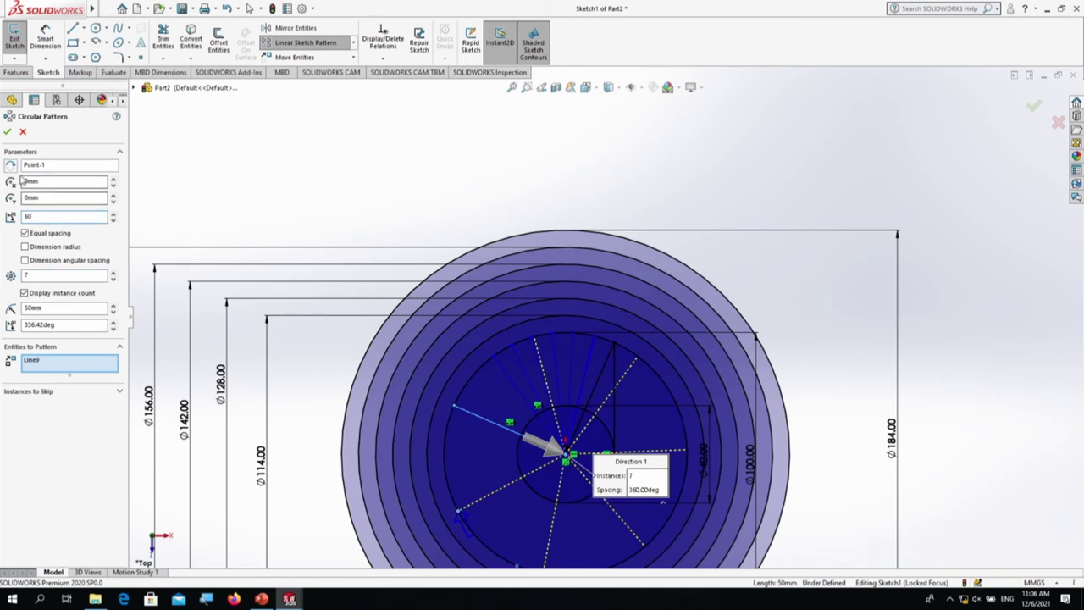
pyautogui.click(11, 167)
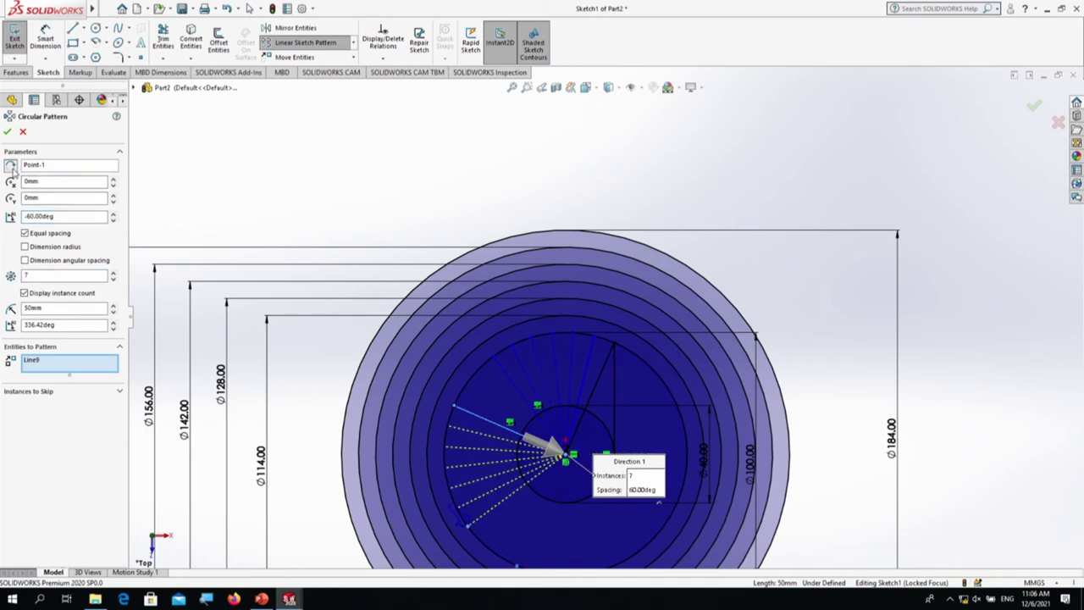
pyautogui.click(8, 134)
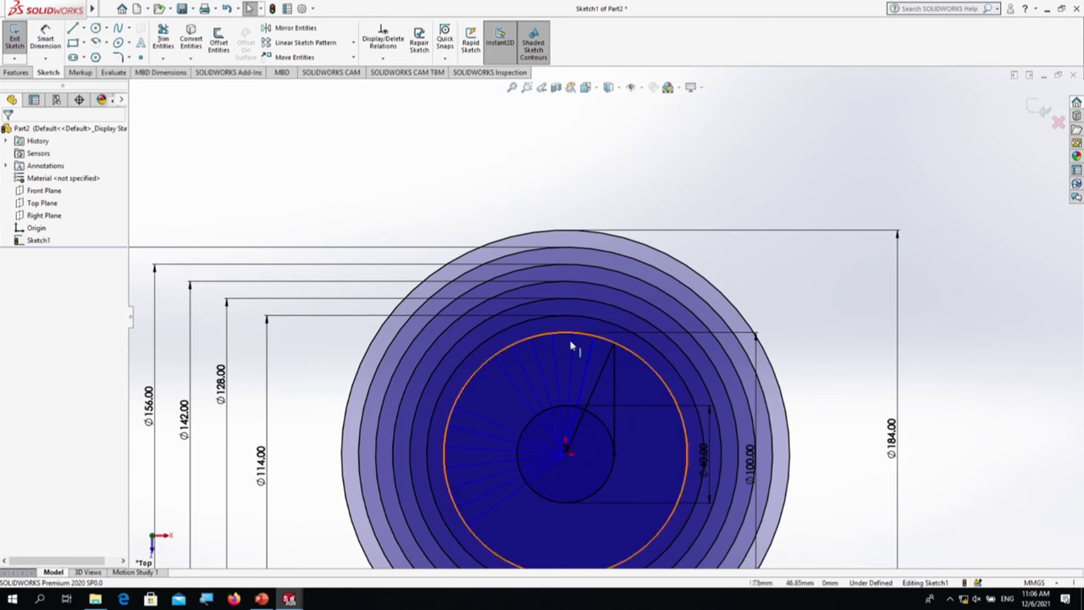
# Step: Draw a line from the outer end of the first patterned radial line on the 100 mm circle to the 40 mm circle
pyautogui.scroll(-3, 572, 345)
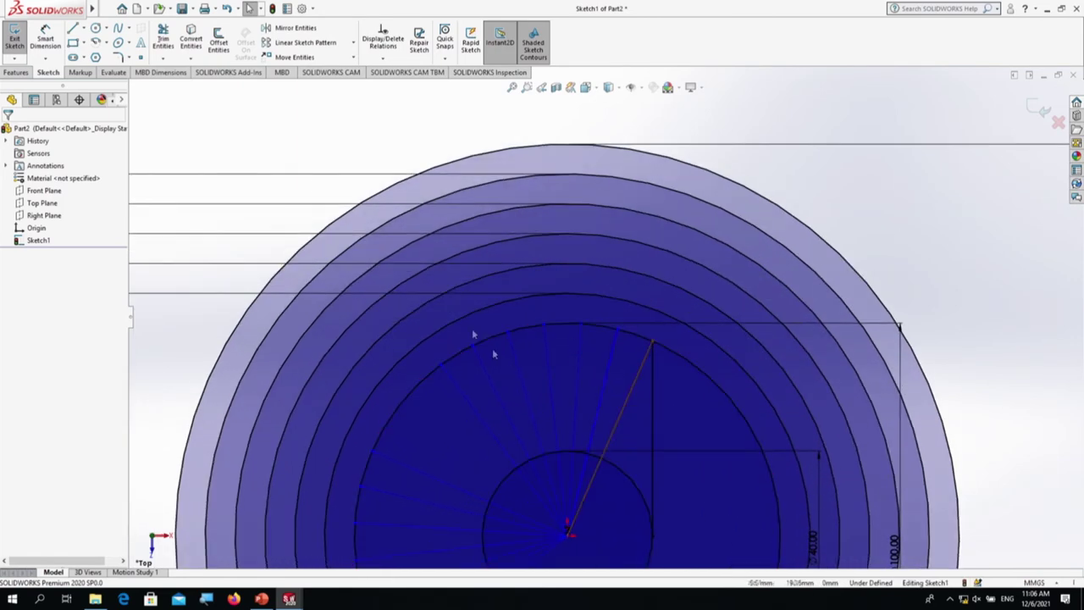
pyautogui.click(73, 28)
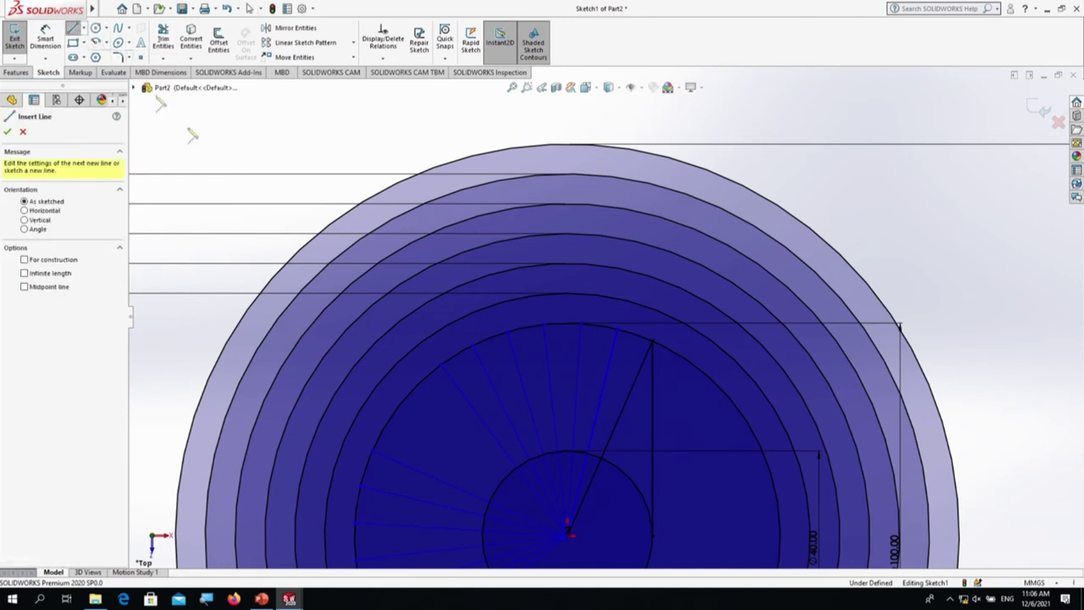
pyautogui.moveTo(618, 329); pyautogui.dragTo(635, 345)
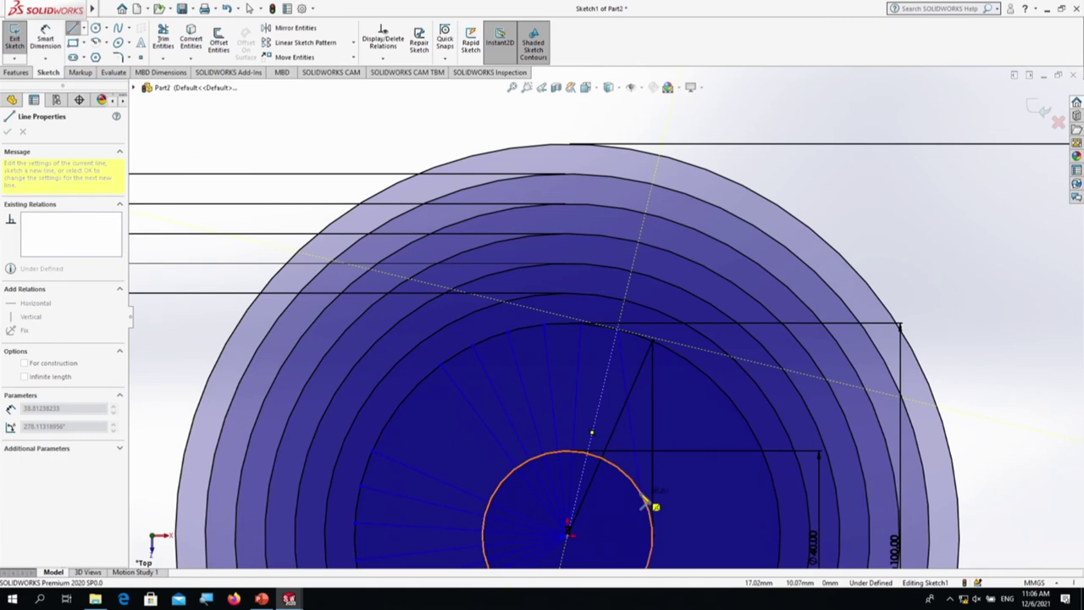
# Step: Sketch a line about 41 mm long from the end of the spoke nearest the black triangle to the 40 mm circle
pyautogui.scroll(1, 646, 503)
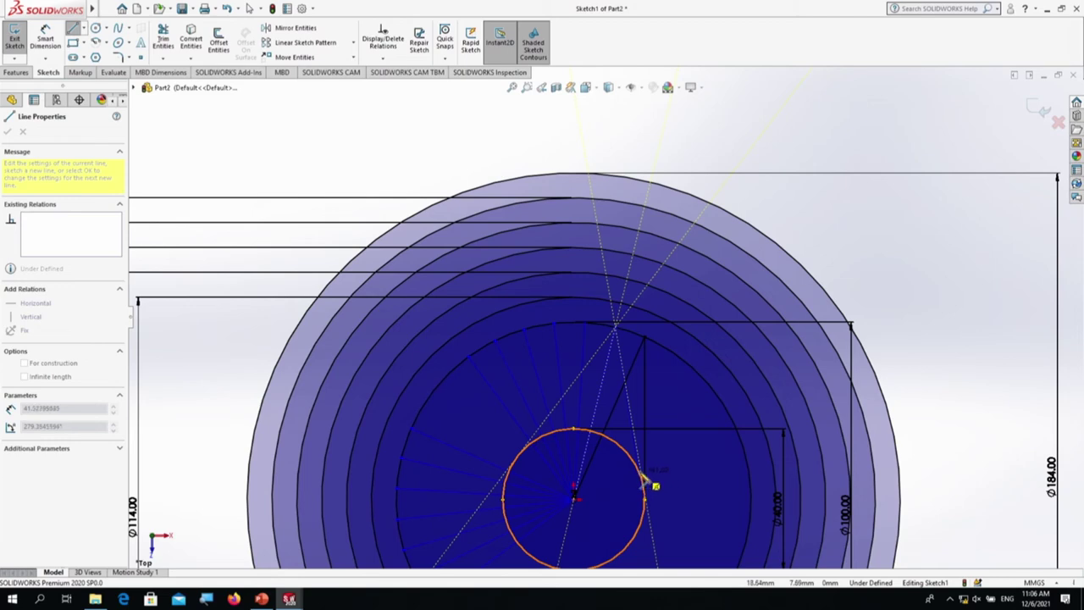
pyautogui.click(641, 472)
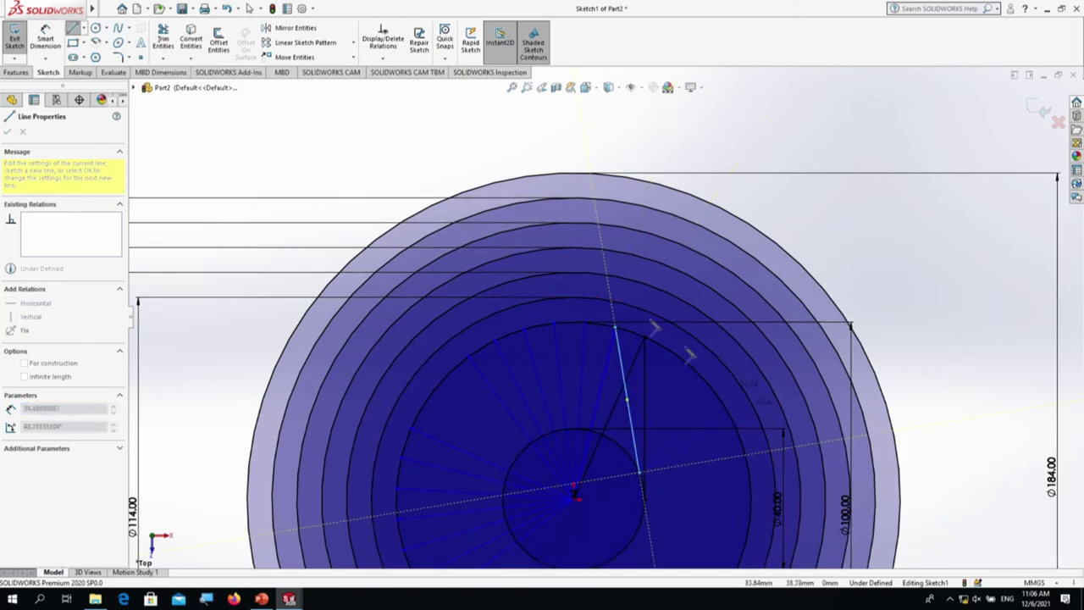
pyautogui.click(592, 271)
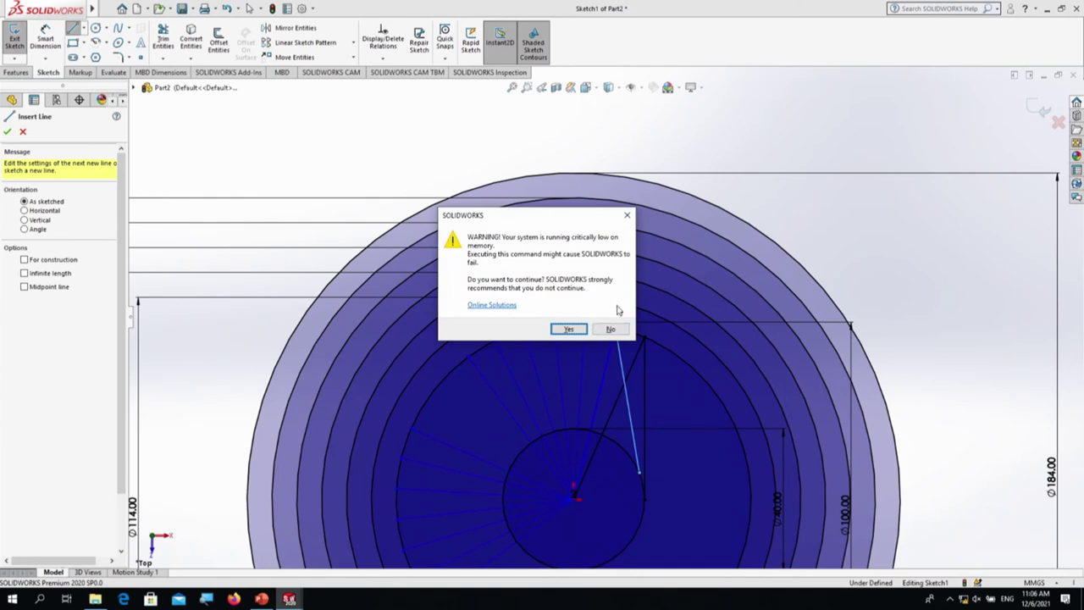
pyautogui.click(626, 214)
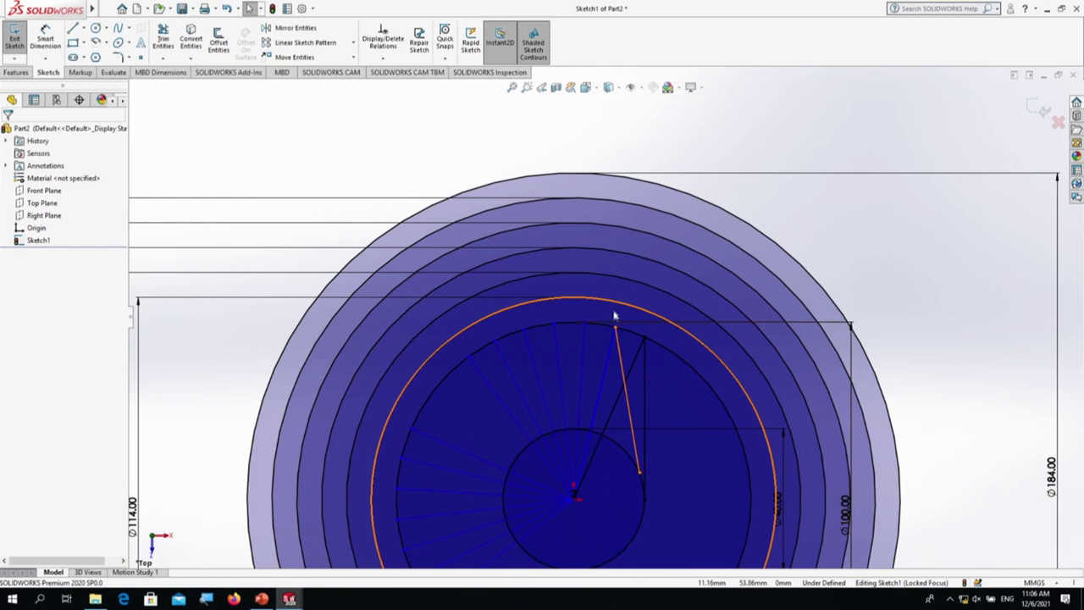
pyautogui.click(625, 361)
pyautogui.press('Delete')
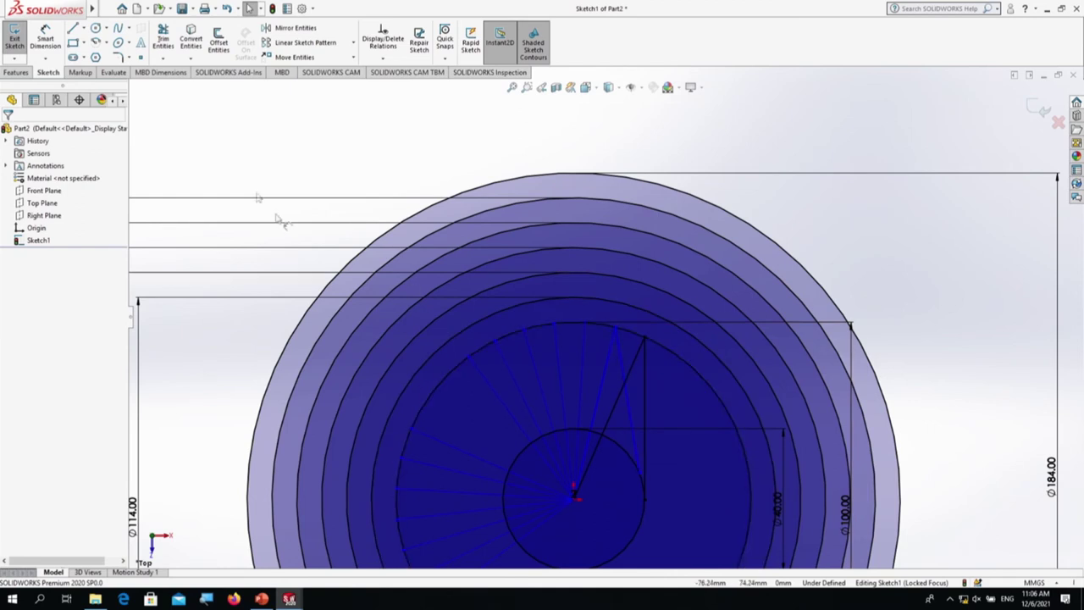
# Step: Extend the new line outward beyond the 100 mm circle to the 114 mm circle
pyautogui.click(168, 59)
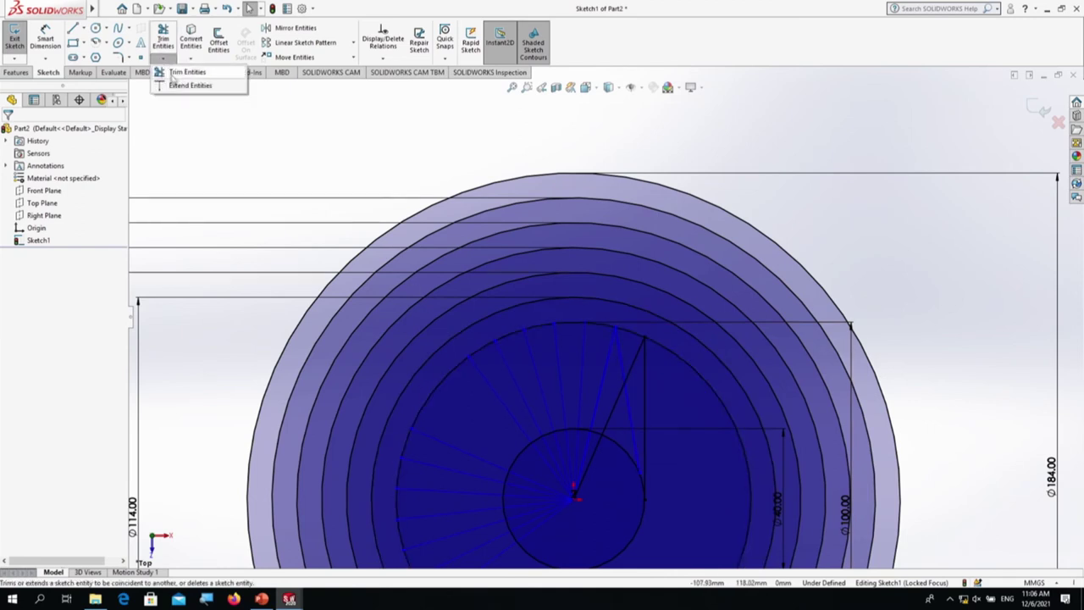
pyautogui.click(178, 77)
pyautogui.click(593, 350)
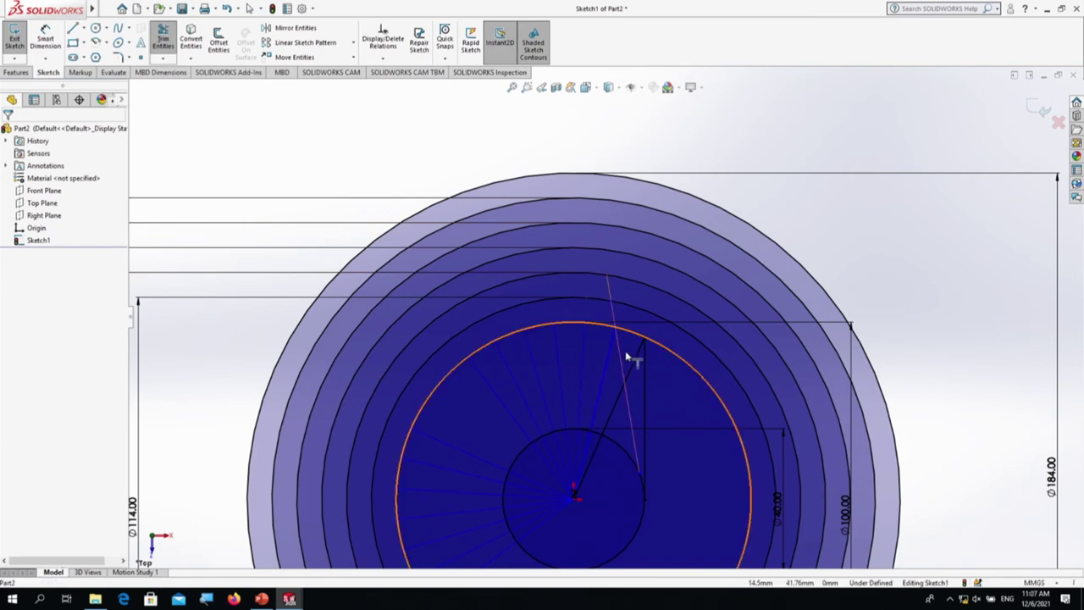
pyautogui.click(703, 364)
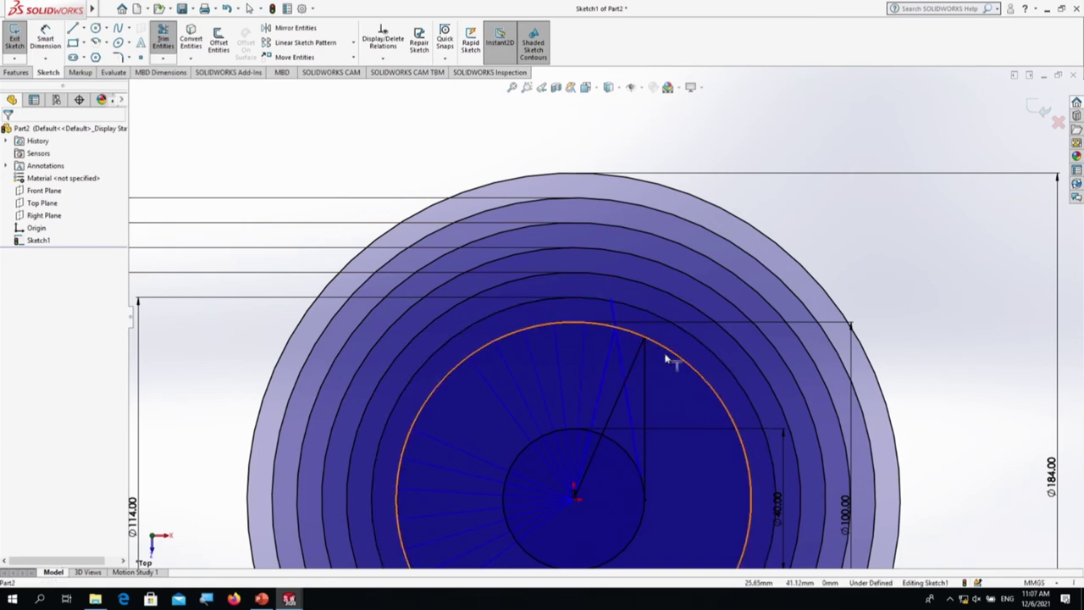
pyautogui.click(549, 323)
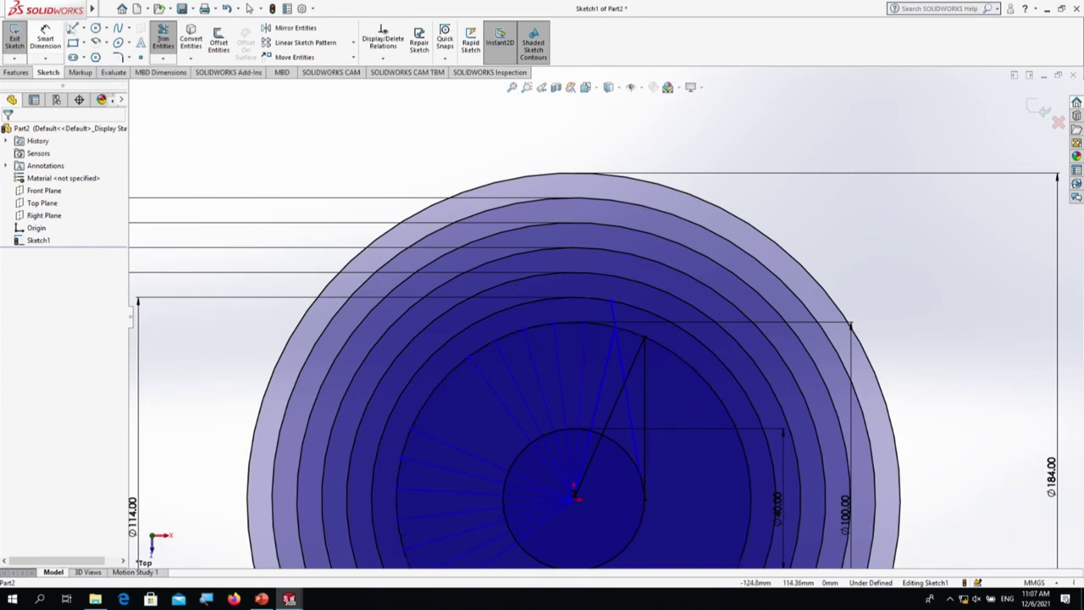
# Step: Sketch a line about 38 mm long from the second spoke's end on the 100 mm circle to the 40 mm circle
pyautogui.click(74, 28)
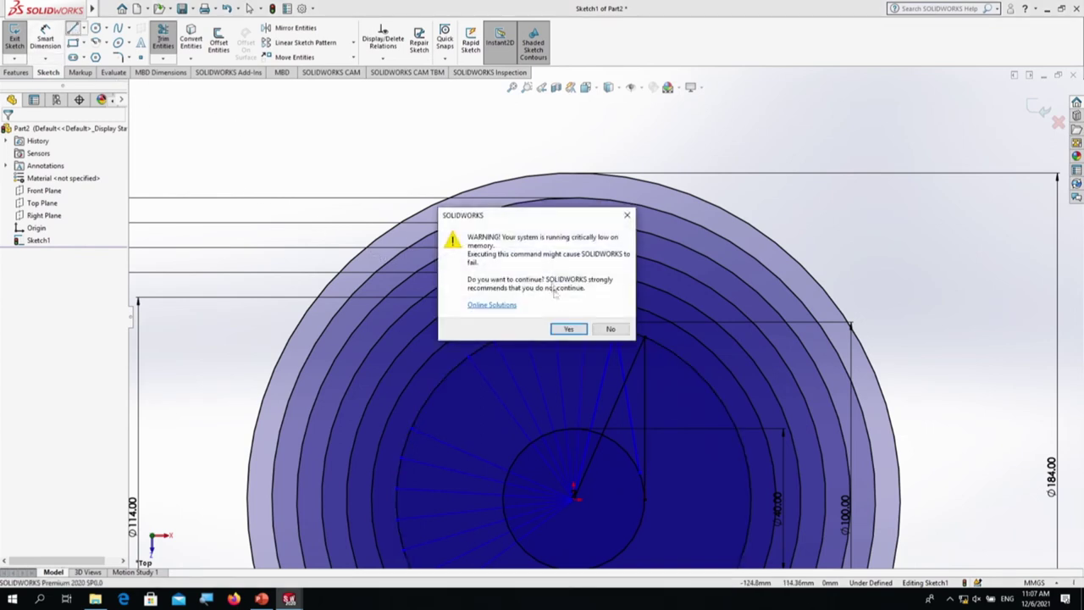
pyautogui.click(568, 328)
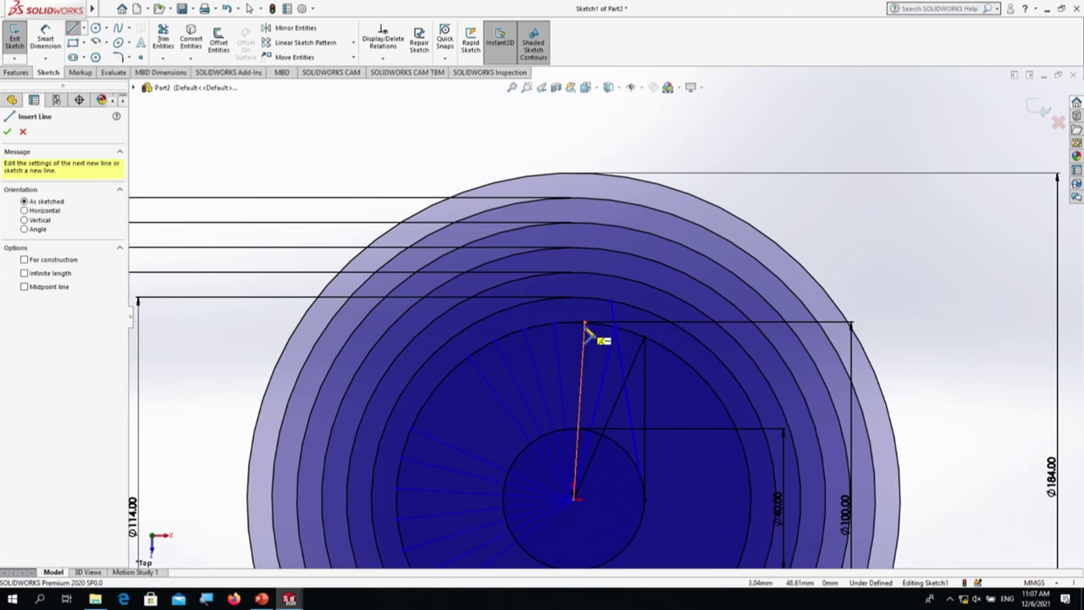
pyautogui.click(584, 324)
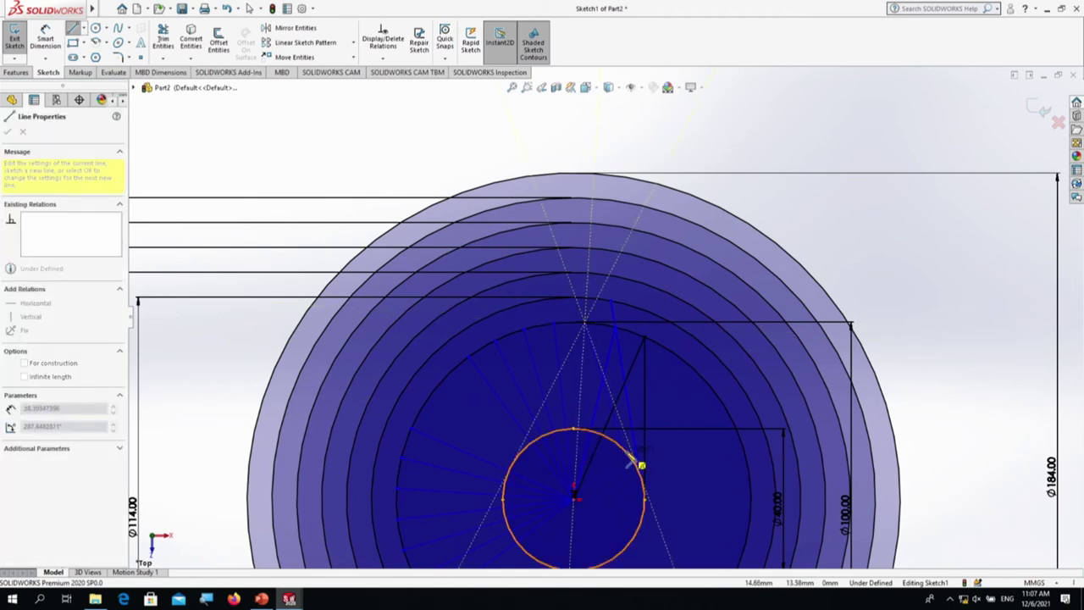
pyautogui.click(640, 462)
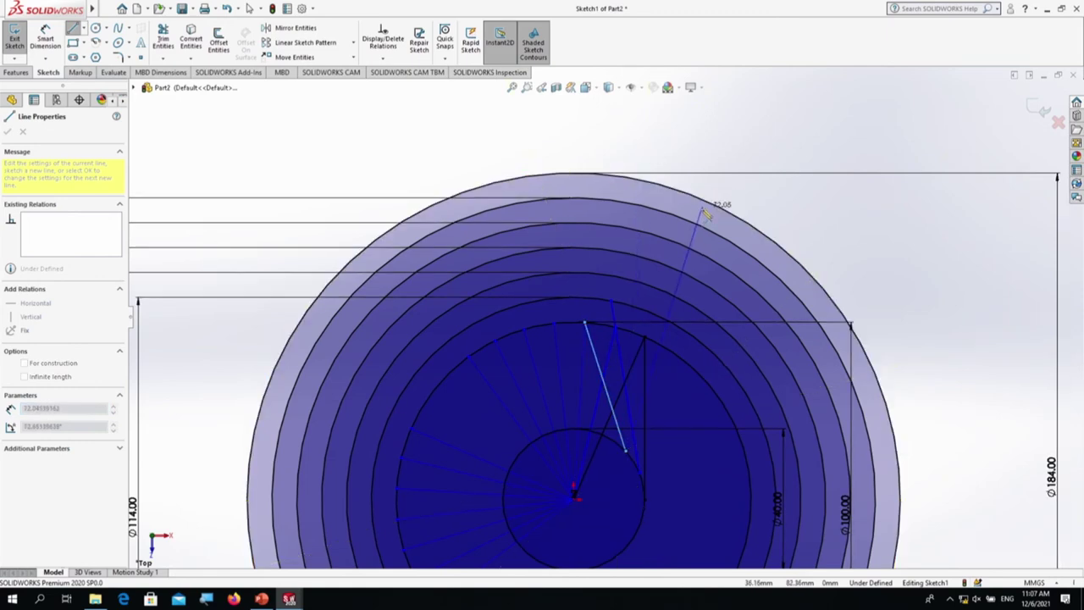
pyautogui.press('Escape')
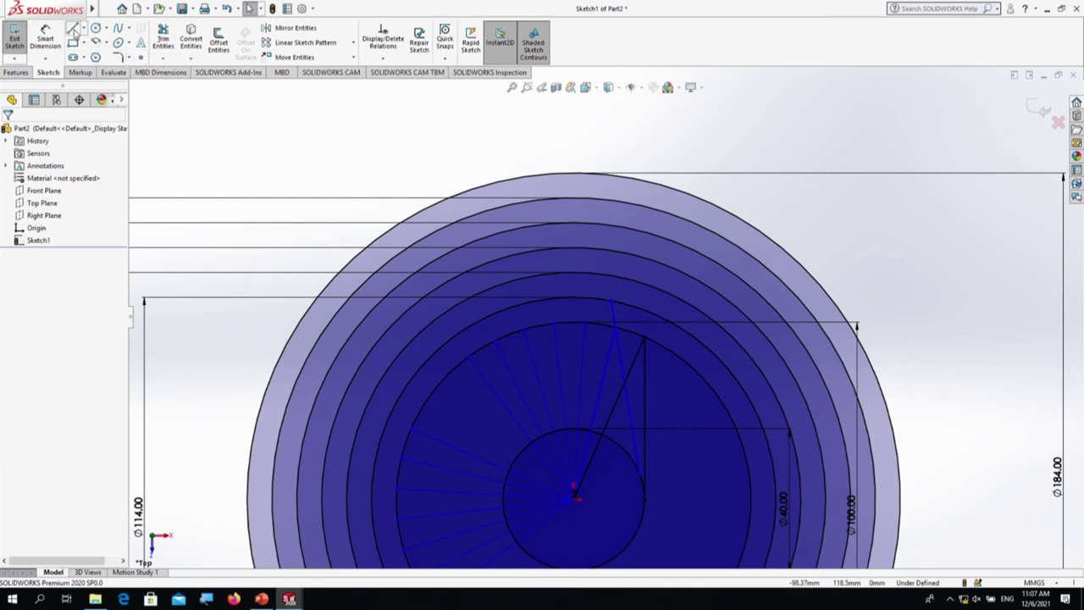
# Step: Redraw the second spoke's line to a slightly higher point on the 40 mm circle, and remove the trial connecting lines
pyautogui.click(75, 31)
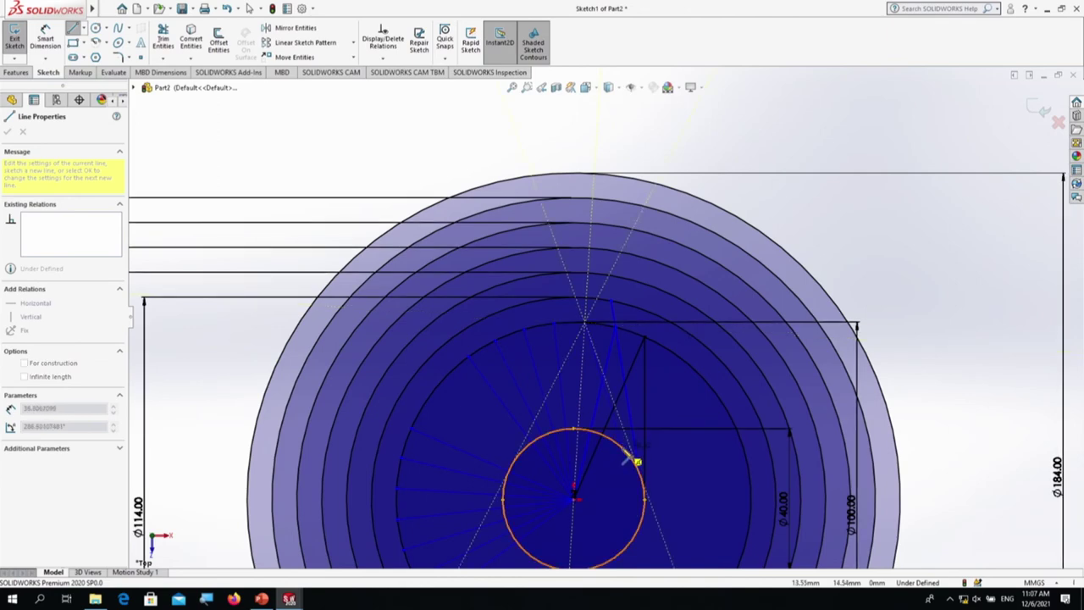
pyautogui.click(622, 445)
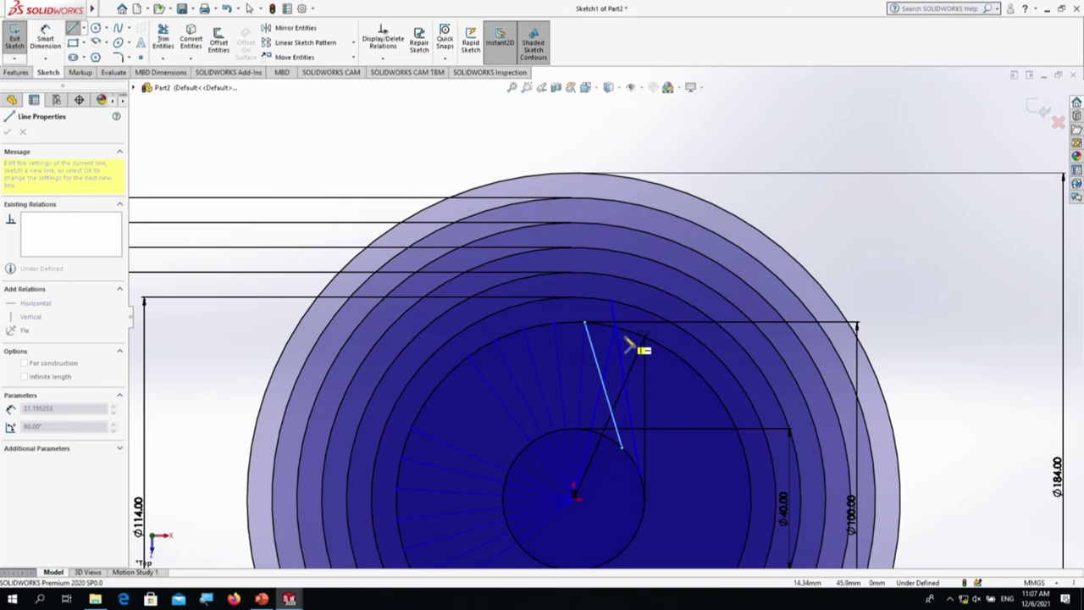
pyautogui.press('Escape')
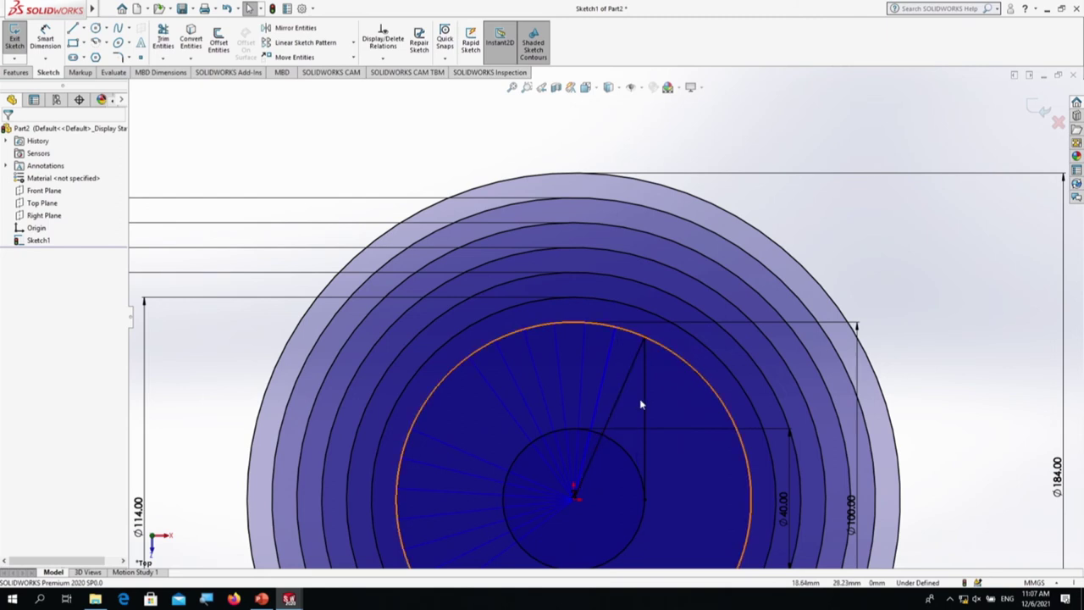
# Step: Sketch a line about 38 mm long from the first blue spoke's end beside the black triangle to the 40 mm circle
pyautogui.moveTo(42, 7)
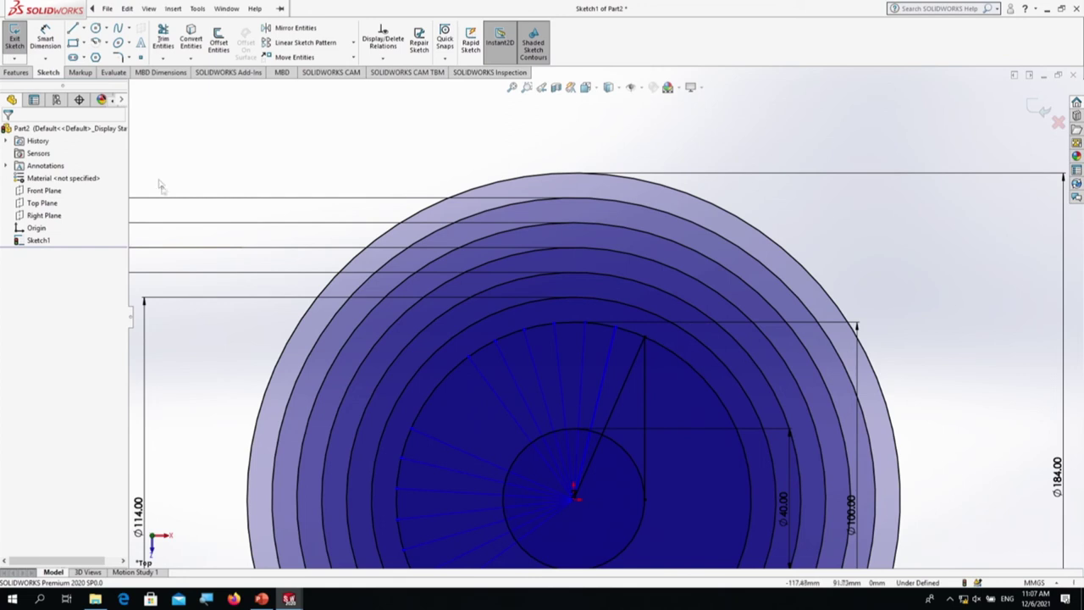
pyautogui.click(74, 30)
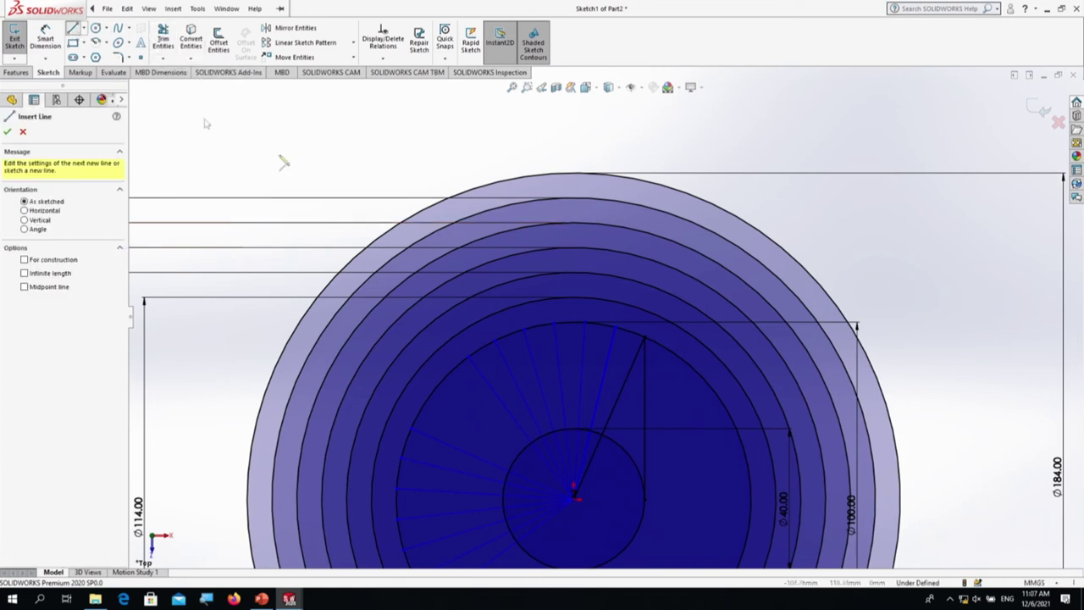
pyautogui.click(616, 330)
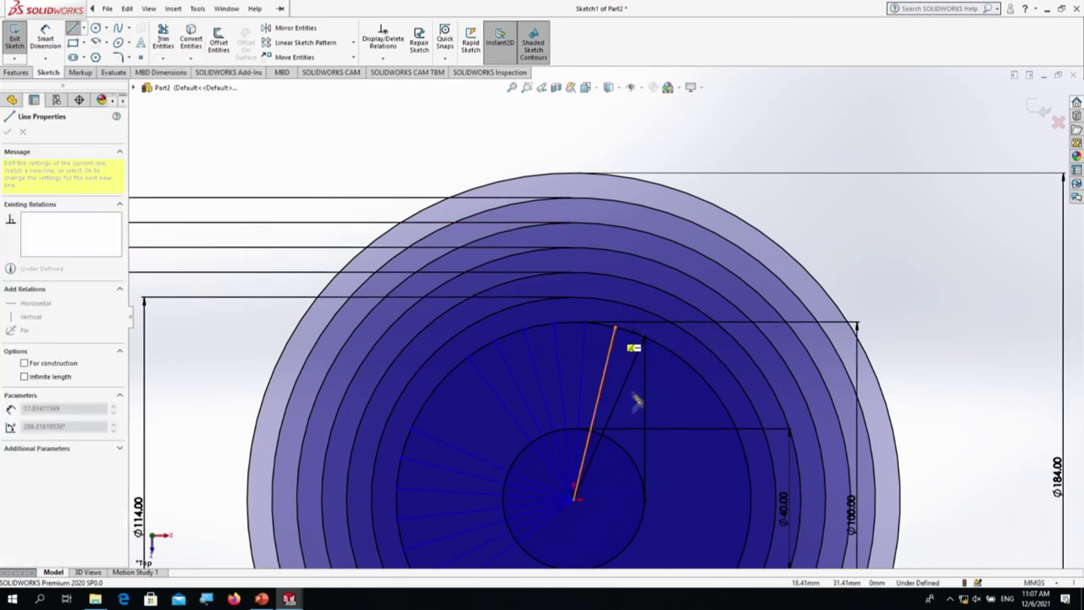
pyautogui.click(635, 463)
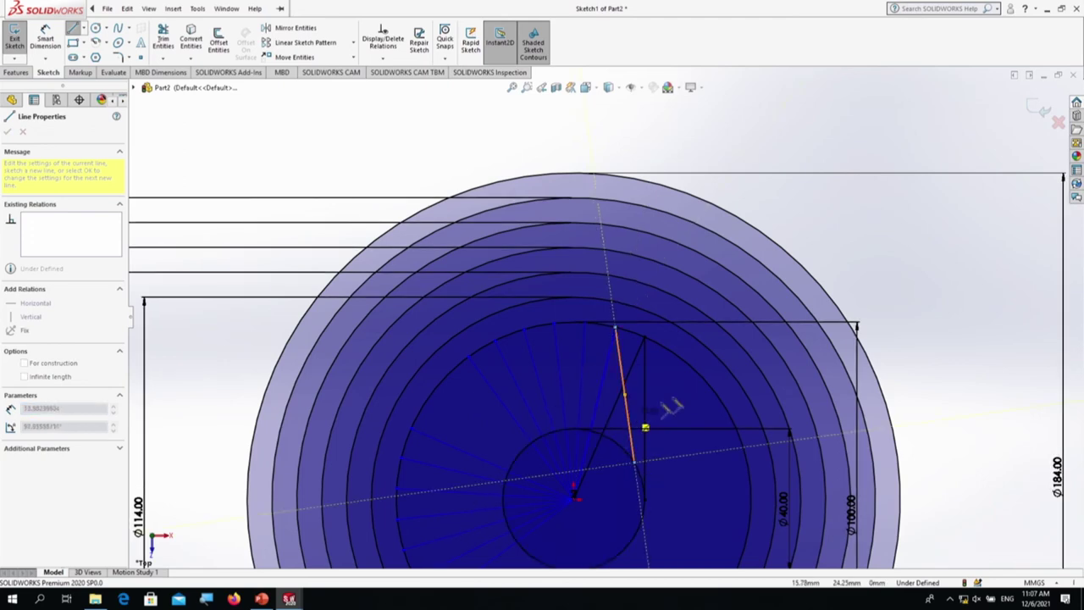
pyautogui.press('Escape')
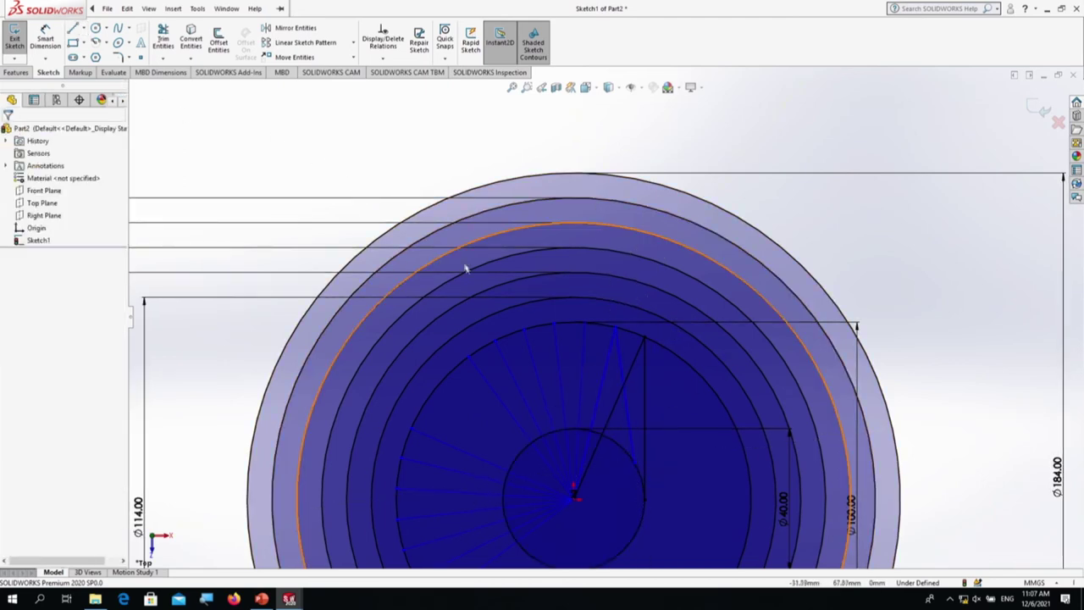
# Step: Sketch a line about 36 mm long from the second blue spoke's outer end to the upper right of the 40 mm circle
pyautogui.click(73, 28)
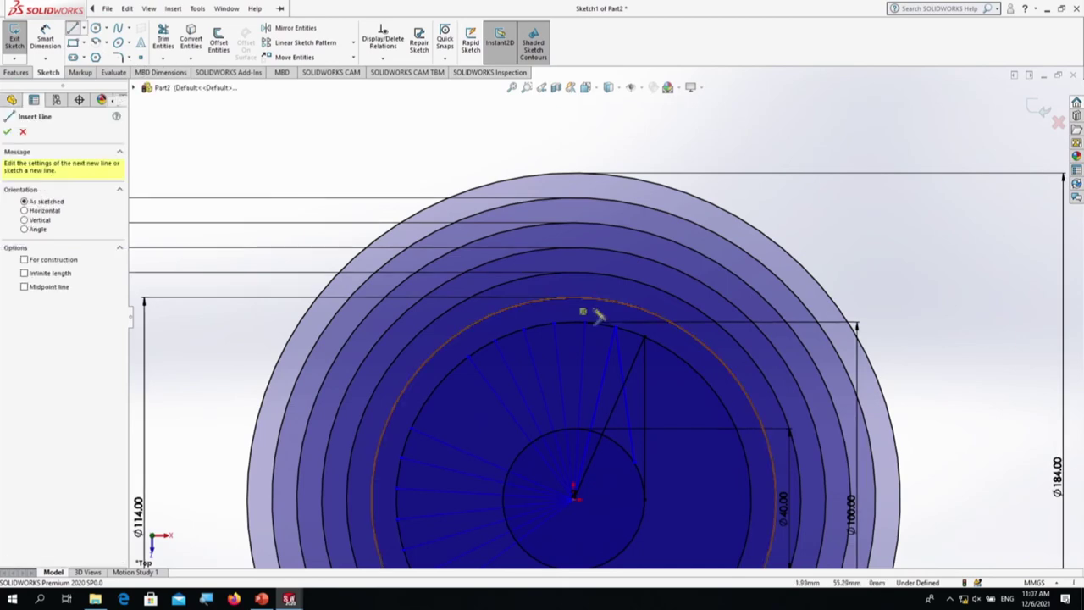
pyautogui.click(592, 335)
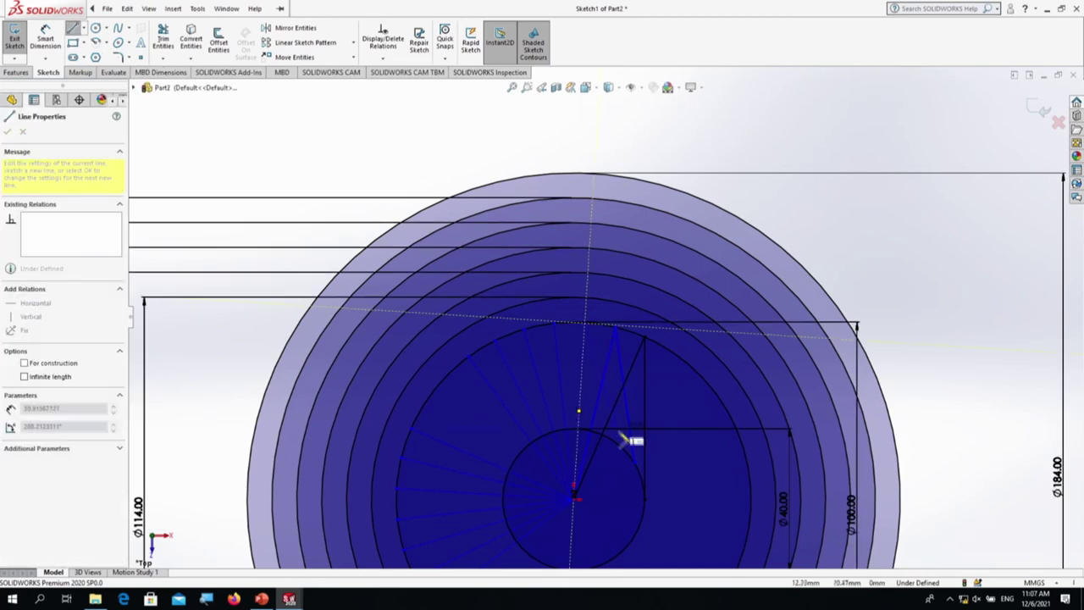
pyautogui.click(620, 444)
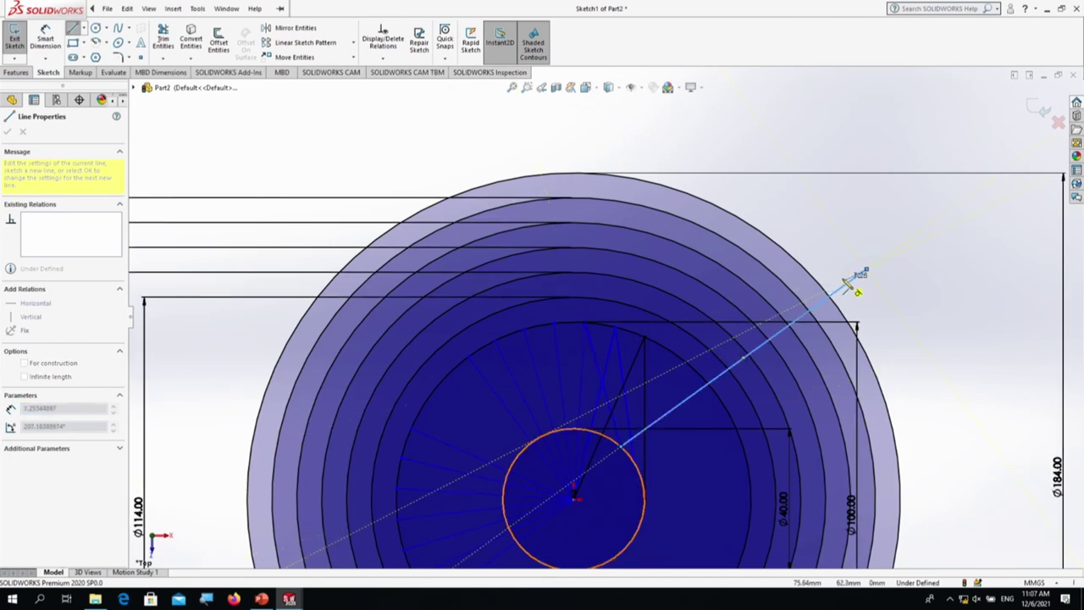
pyautogui.press('Escape')
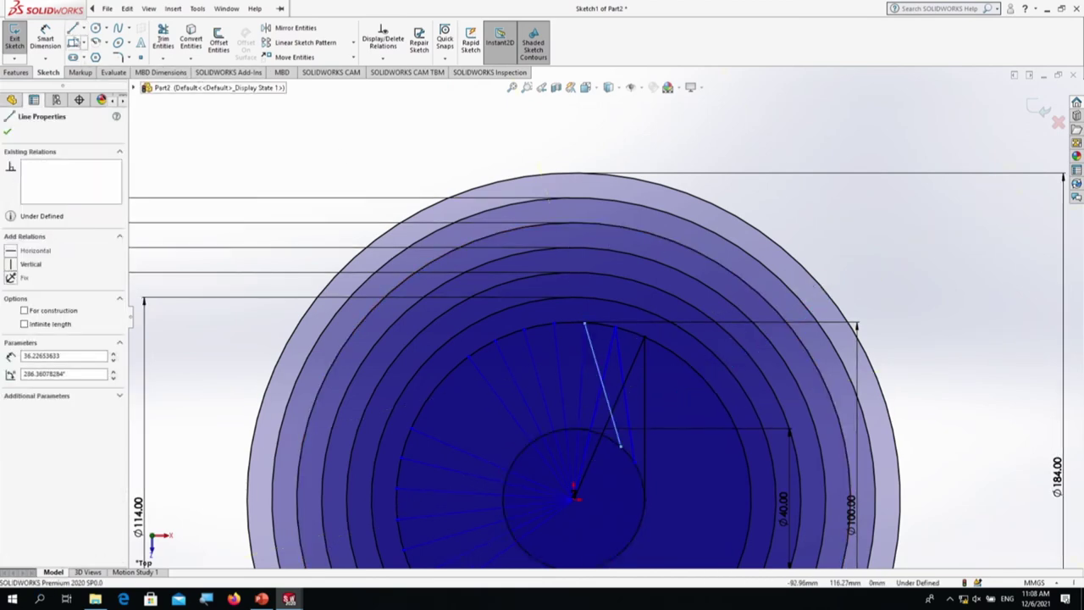
# Step: Sketch separate lines from the outer ends of the third and fourth blue spokes to the upper right of the 40 mm circle
pyautogui.click(72, 28)
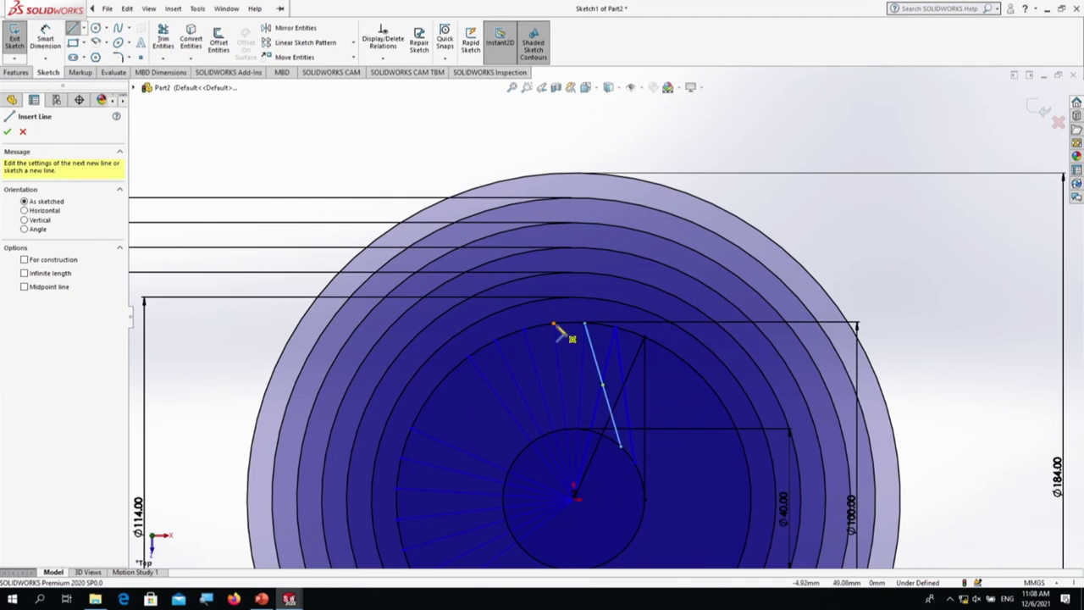
pyautogui.click(555, 324)
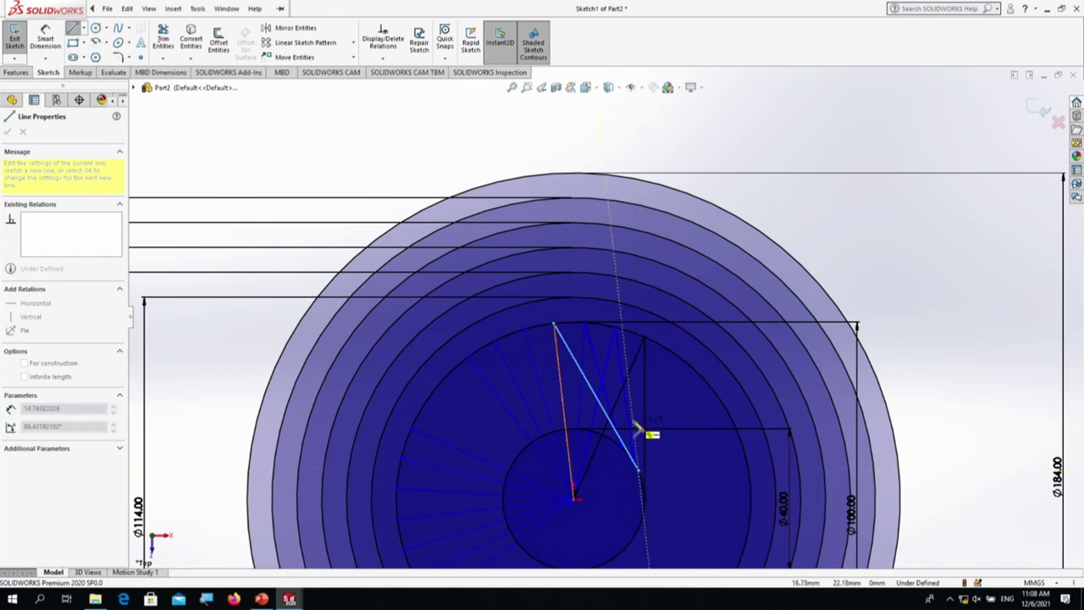
pyautogui.press('Escape')
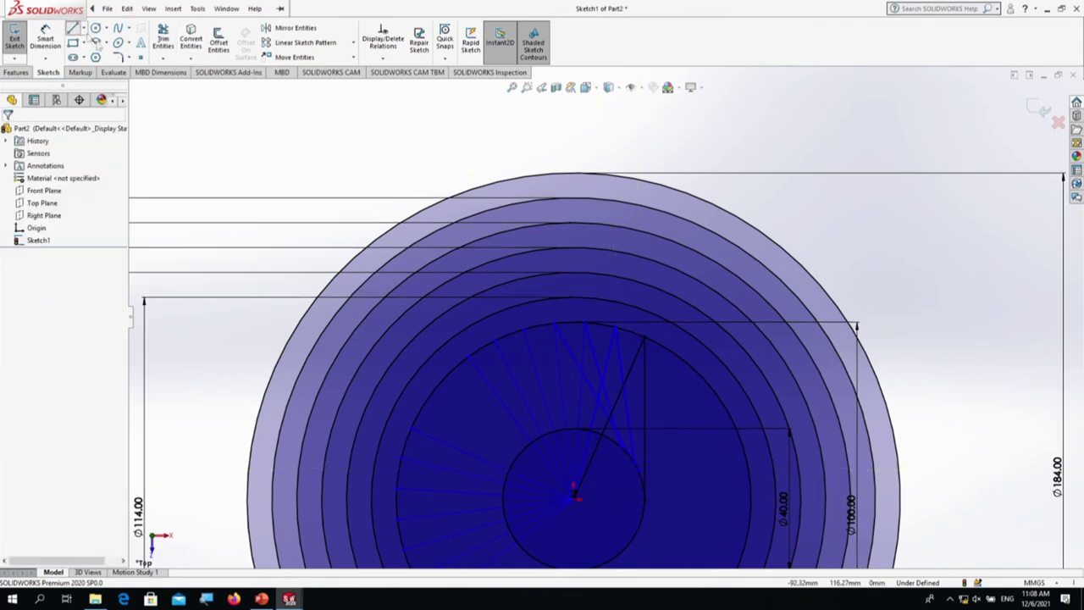
pyautogui.click(74, 28)
pyautogui.click(525, 332)
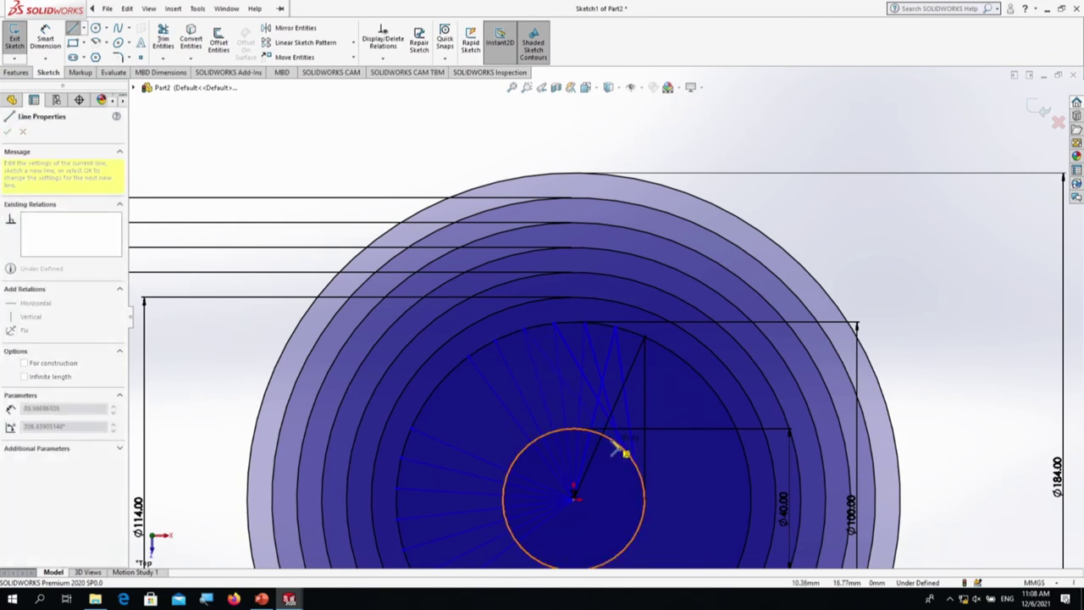
pyautogui.press('Escape')
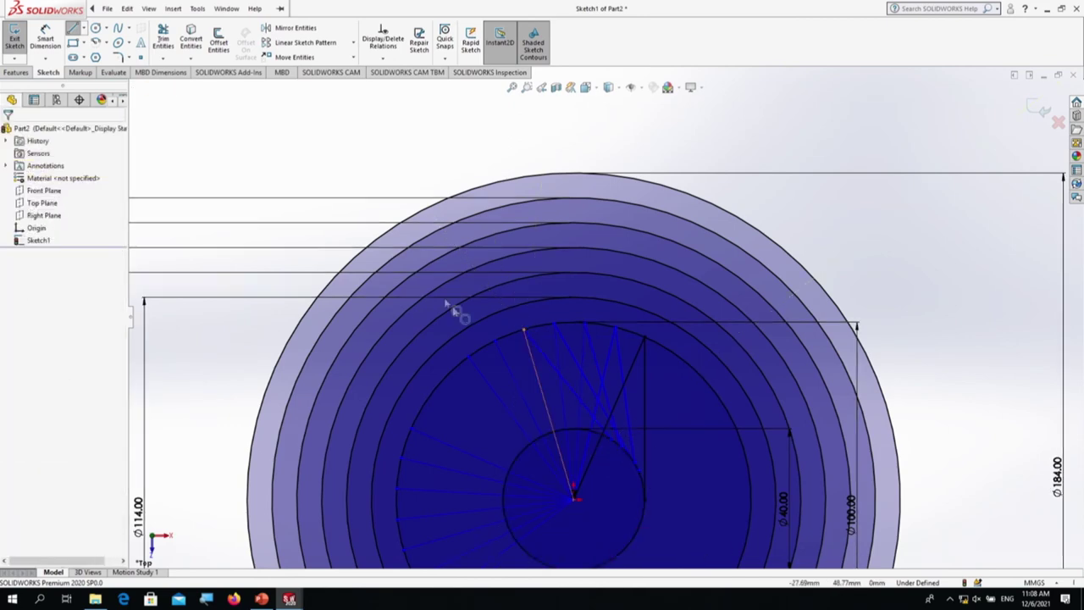
# Step: Sketch a line from the fifth blue spoke's outer end to the 40 mm circle, just past its topmost point
pyautogui.click(82, 29)
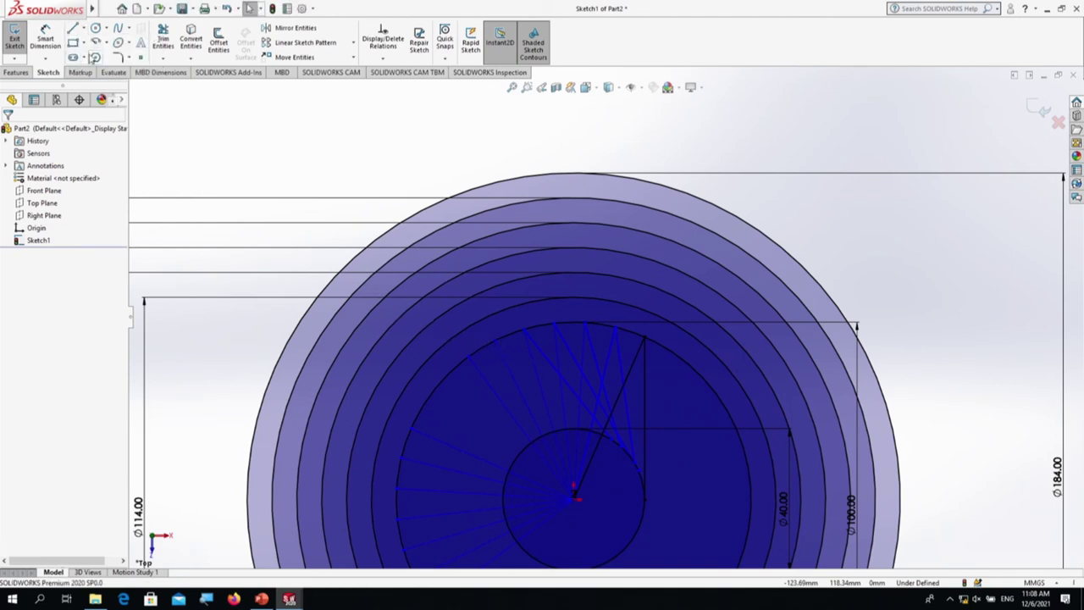
pyautogui.click(73, 28)
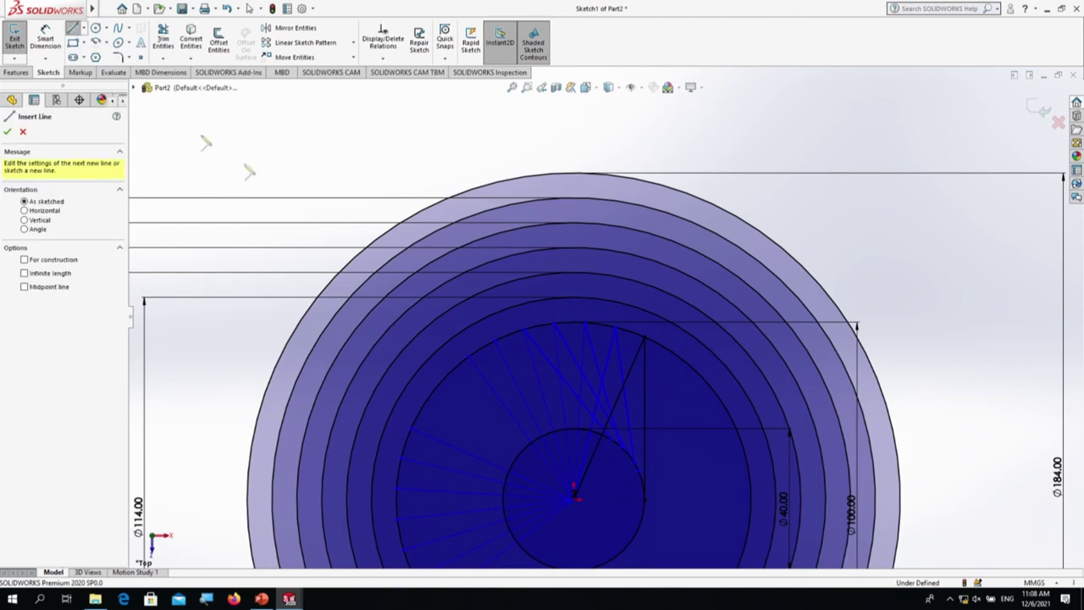
pyautogui.click(509, 351)
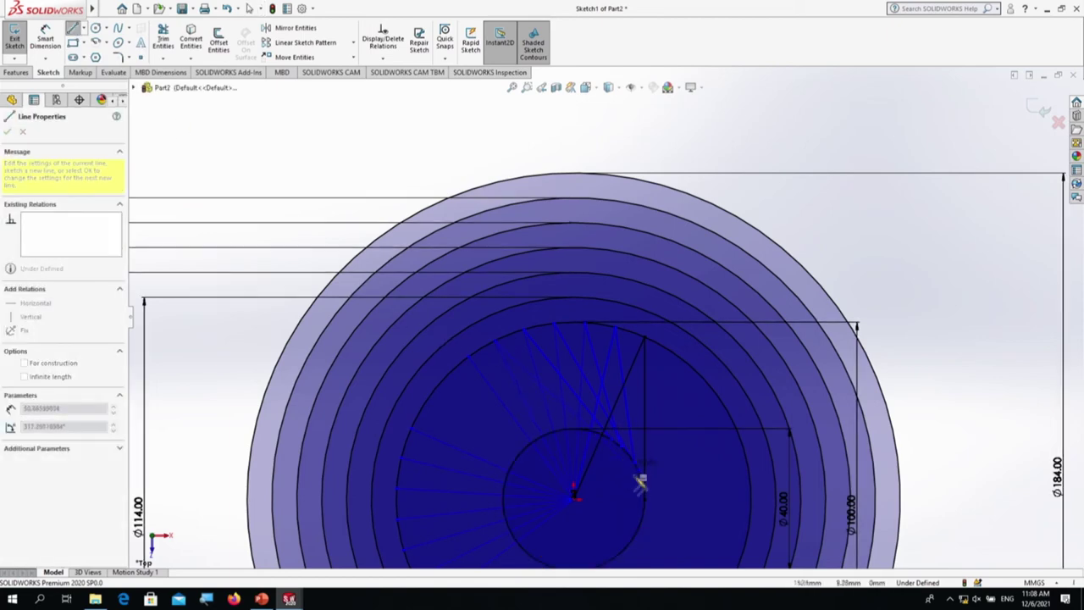
pyautogui.scroll(-3, 616, 453)
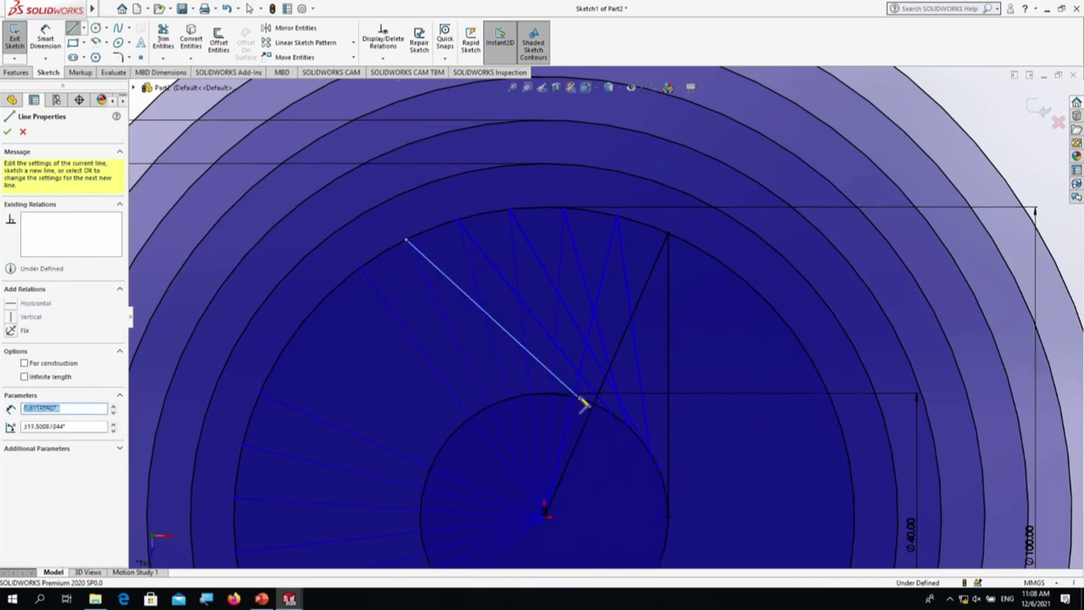
pyautogui.press('Escape')
pyautogui.press('Escape')
pyautogui.press('Escape')
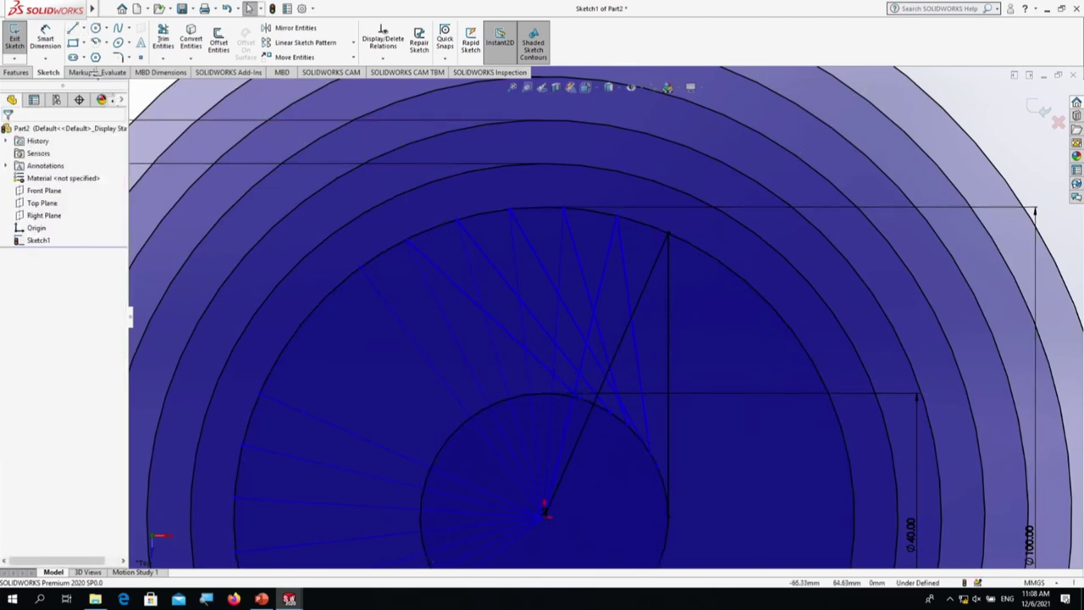
# Step: Sketch a line about 35 mm long from the sixth blue spoke's outer end to the top of the 40 mm circle
pyautogui.click(73, 28)
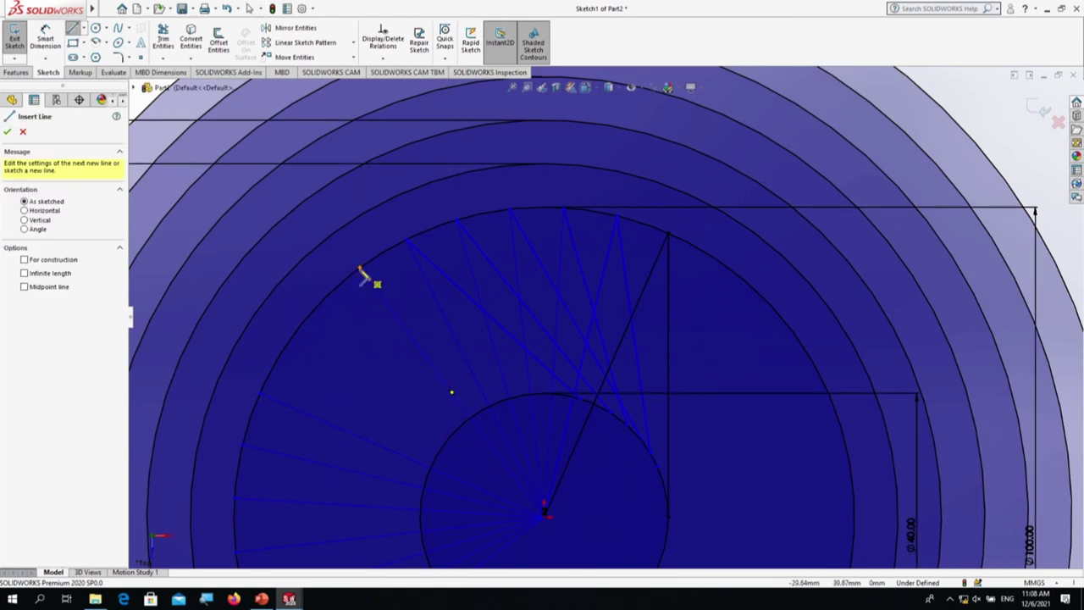
pyautogui.click(362, 271)
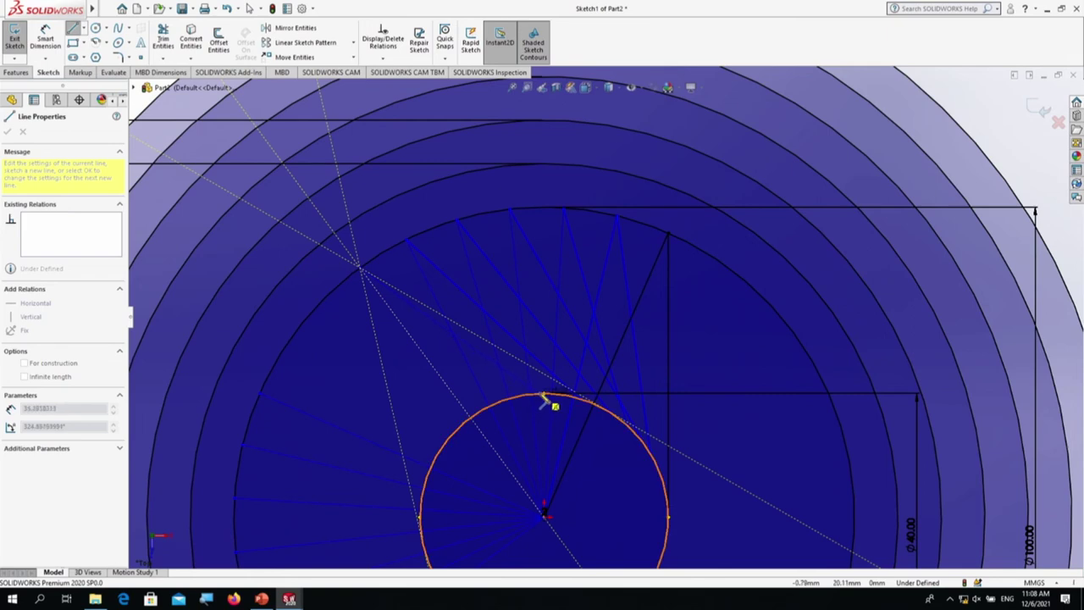
pyautogui.click(538, 396)
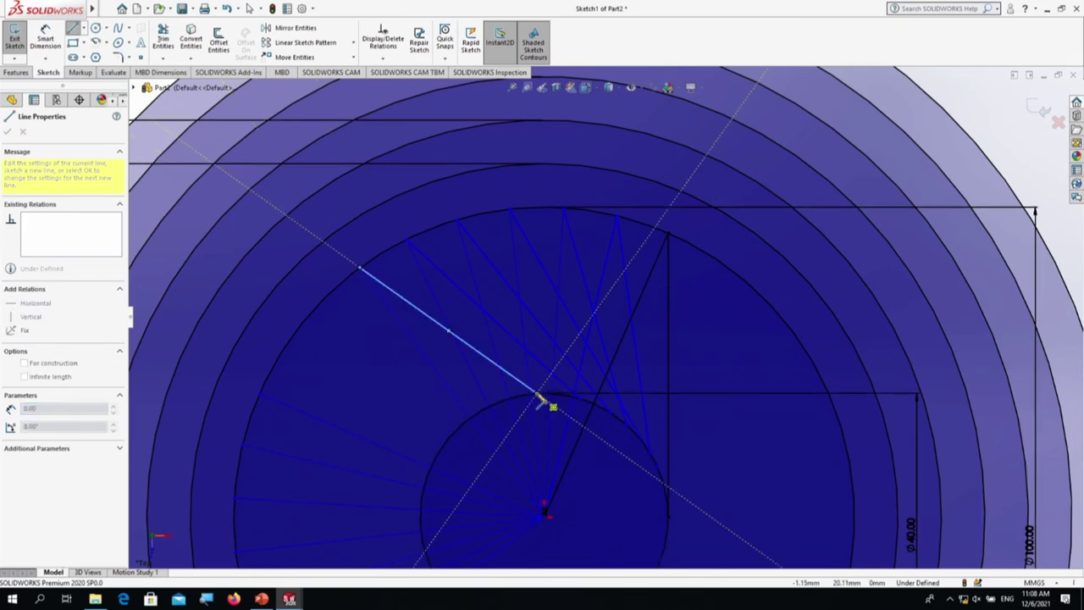
pyautogui.press('Escape')
# Step: Make the first connecting line, beside the black triangle, tangent to the 40 mm circle
pyautogui.scroll(5, 576, 379)
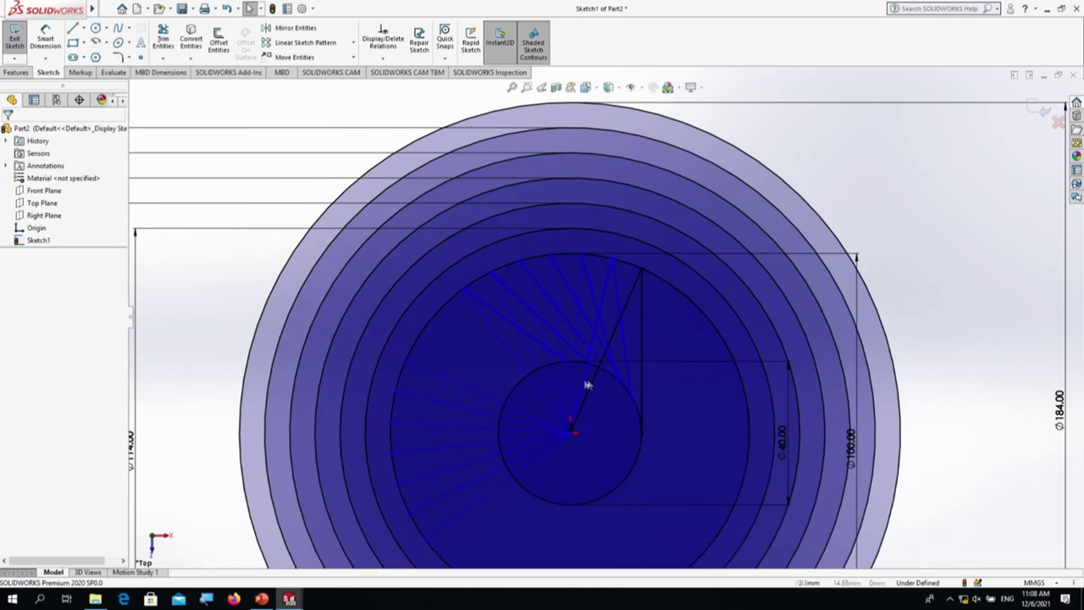
pyautogui.scroll(-1, 617, 374)
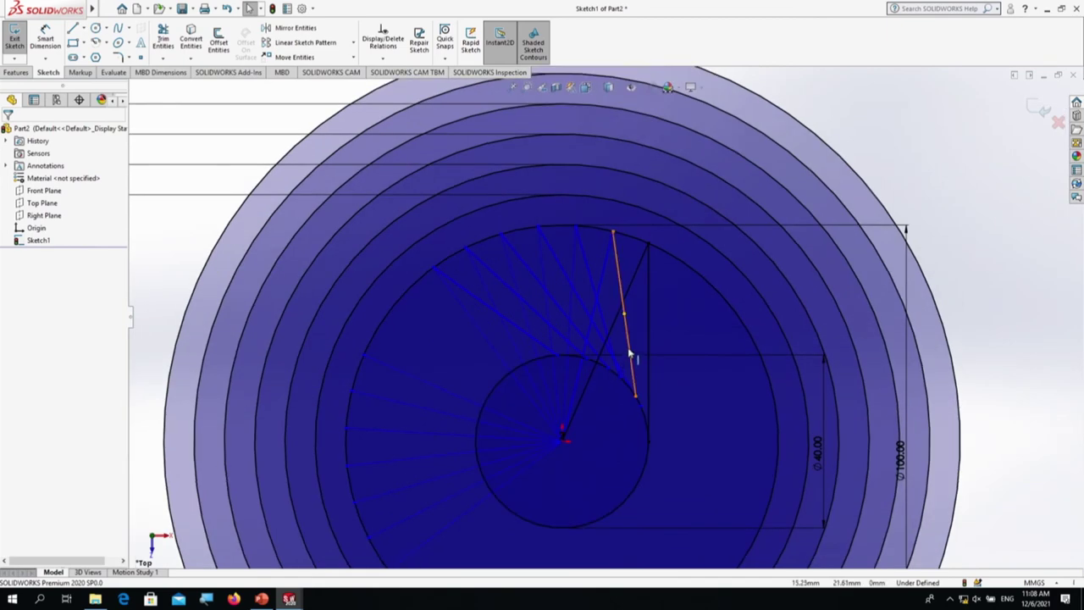
pyautogui.click(633, 355)
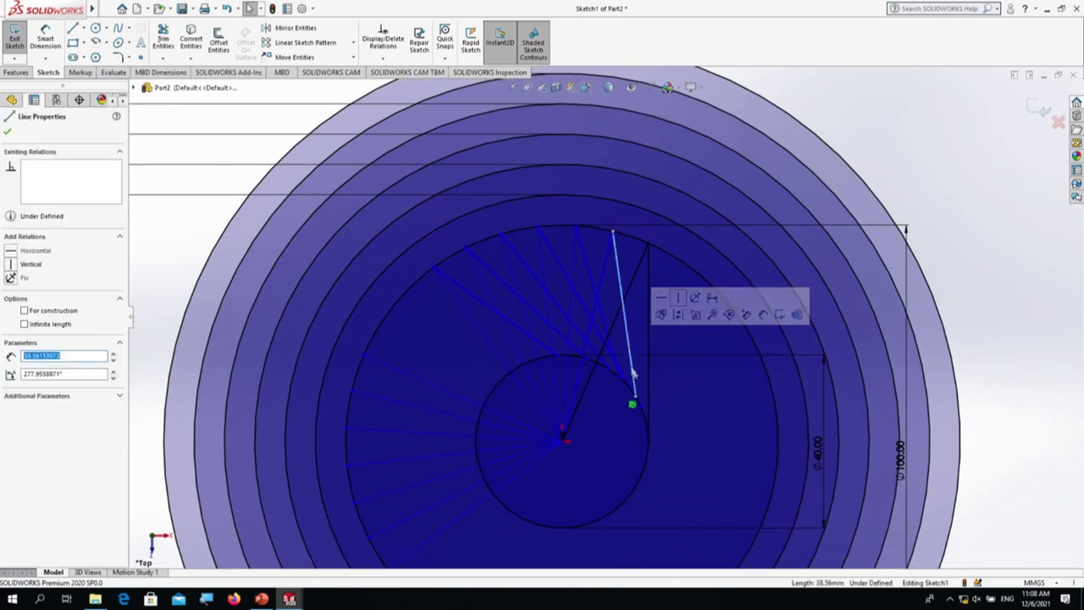
pyautogui.keyDown('ctrl'); pyautogui.click(650, 454); pyautogui.keyUp('ctrl')
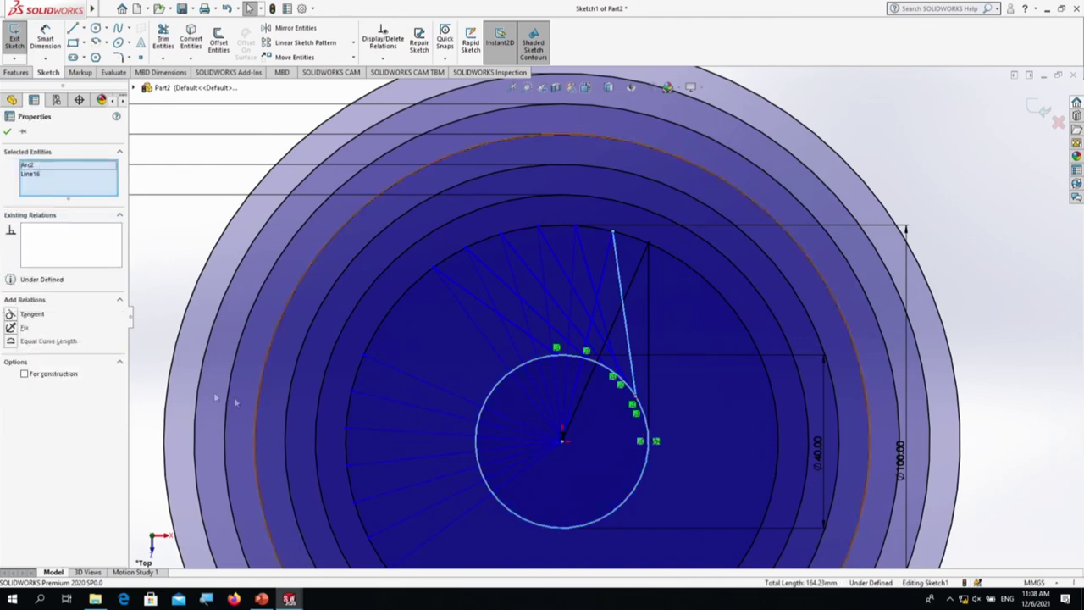
pyautogui.click(27, 316)
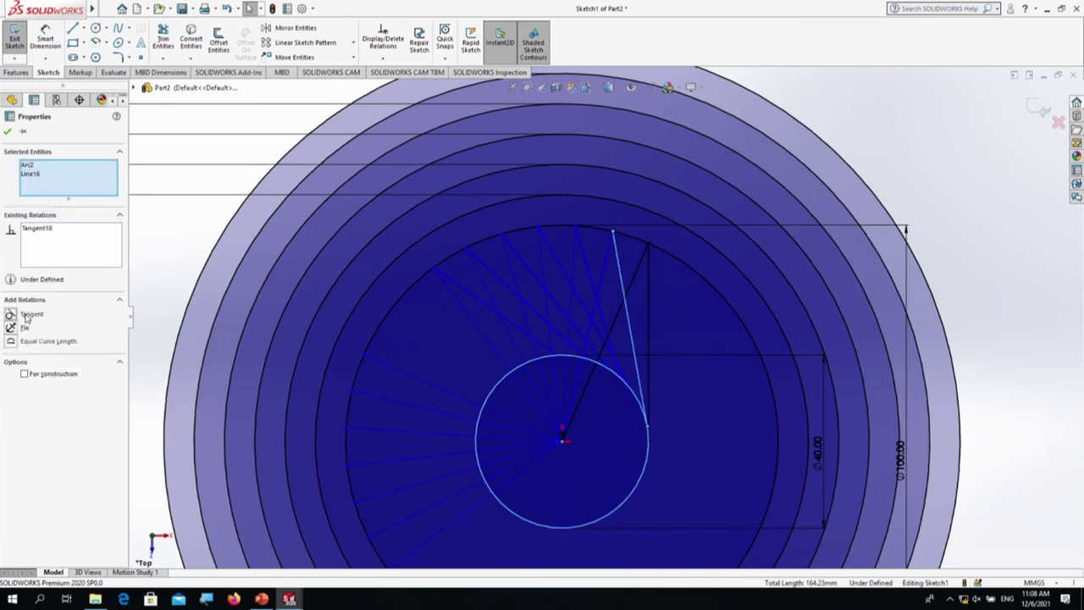
pyautogui.click(8, 133)
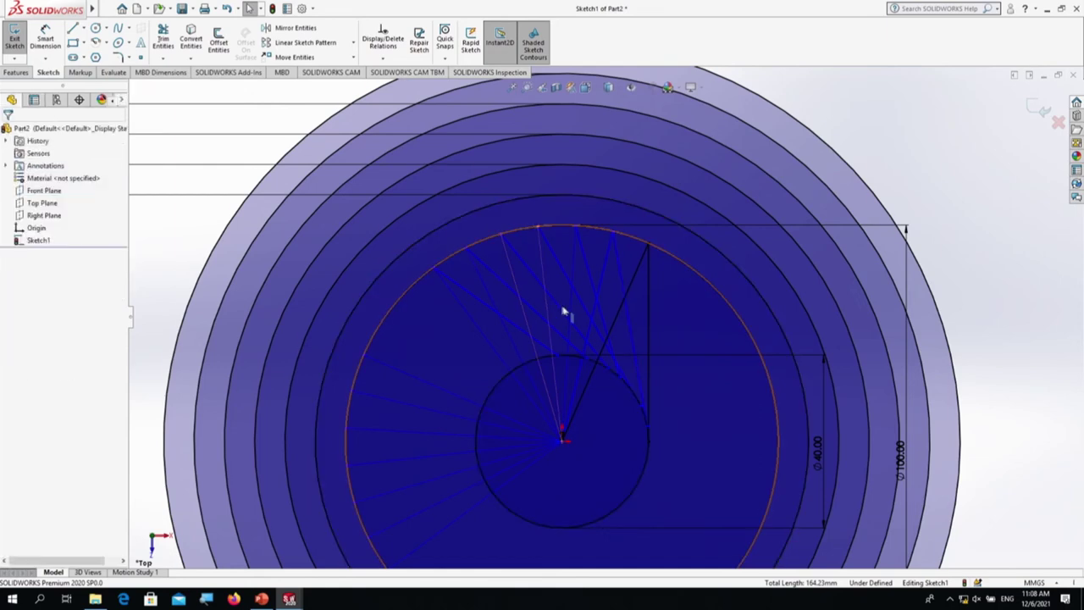
# Step: Add a Tangent relation between the second spoke's connecting line and the 40 mm circle
pyautogui.moveTo(591, 340)
pyautogui.mouseDown()
pyautogui.moveTo(605, 334)
pyautogui.moveTo(612, 352)
pyautogui.mouseUp()
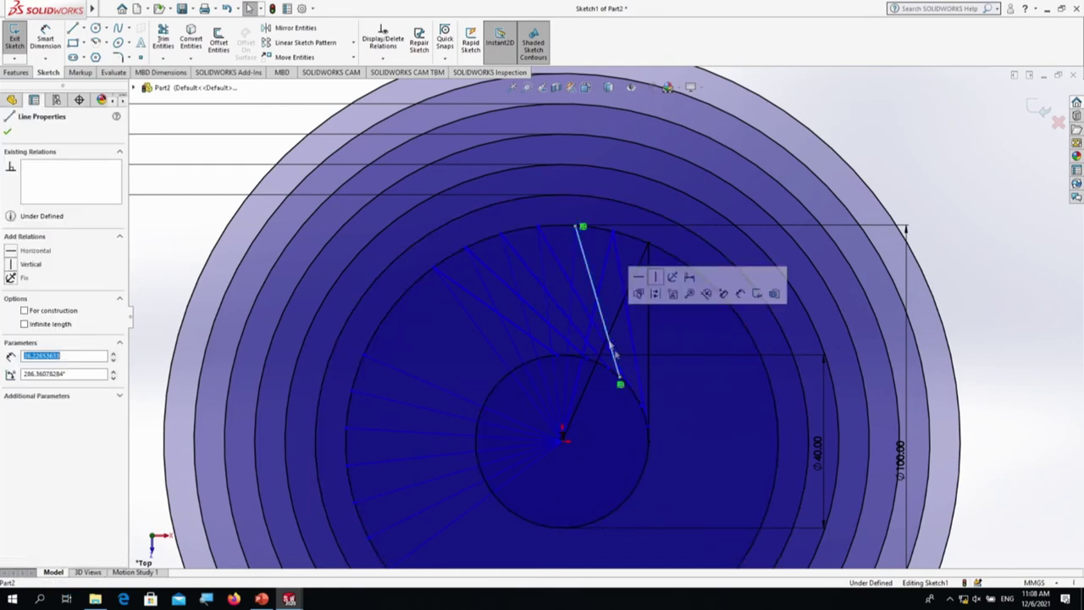
pyautogui.keyDown('ctrl'); pyautogui.click(649, 462); pyautogui.keyUp('ctrl')
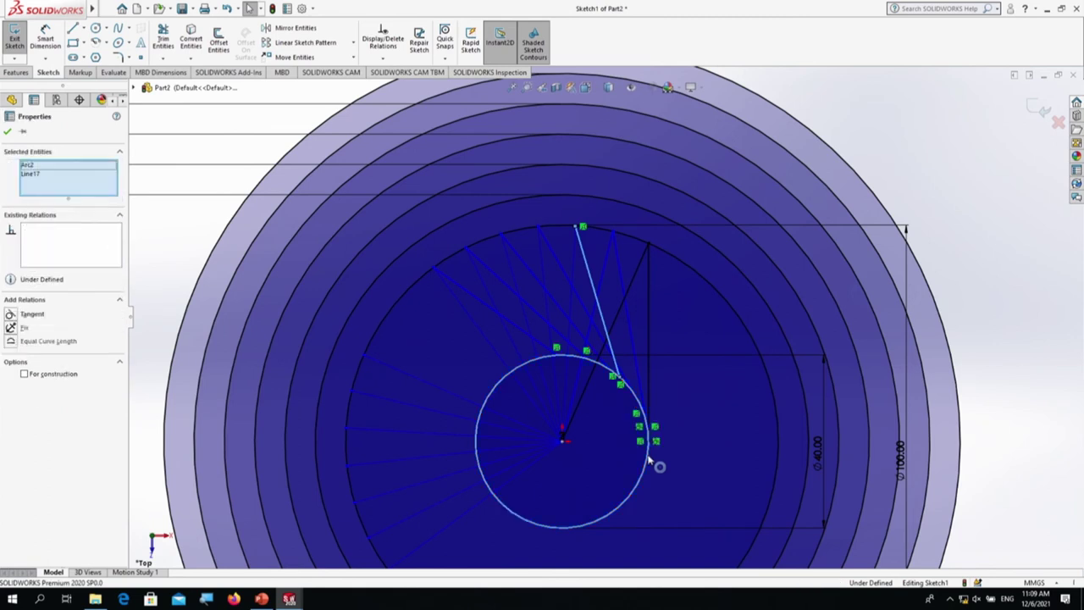
pyautogui.click(31, 314)
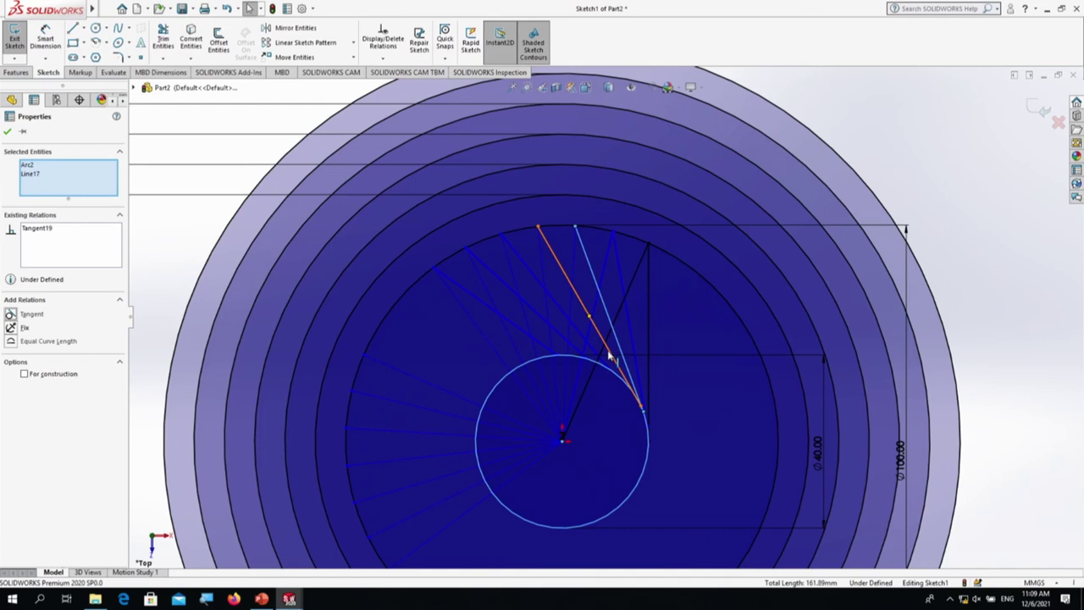
pyautogui.moveTo(512, 355)
pyautogui.mouseDown()
pyautogui.moveTo(599, 345)
pyautogui.moveTo(581, 351)
pyautogui.mouseUp()
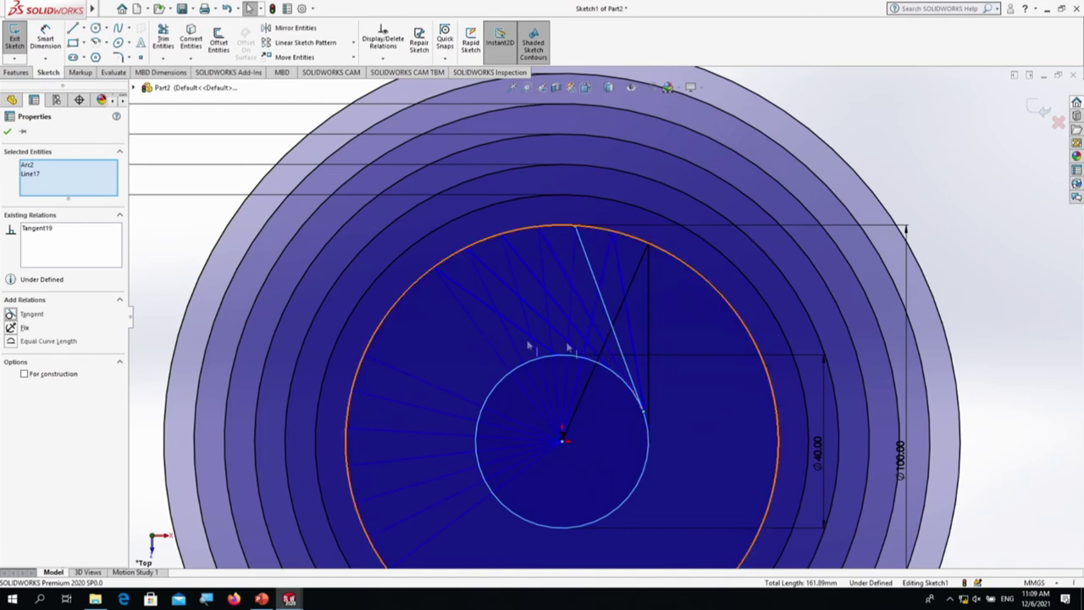
pyautogui.click(7, 133)
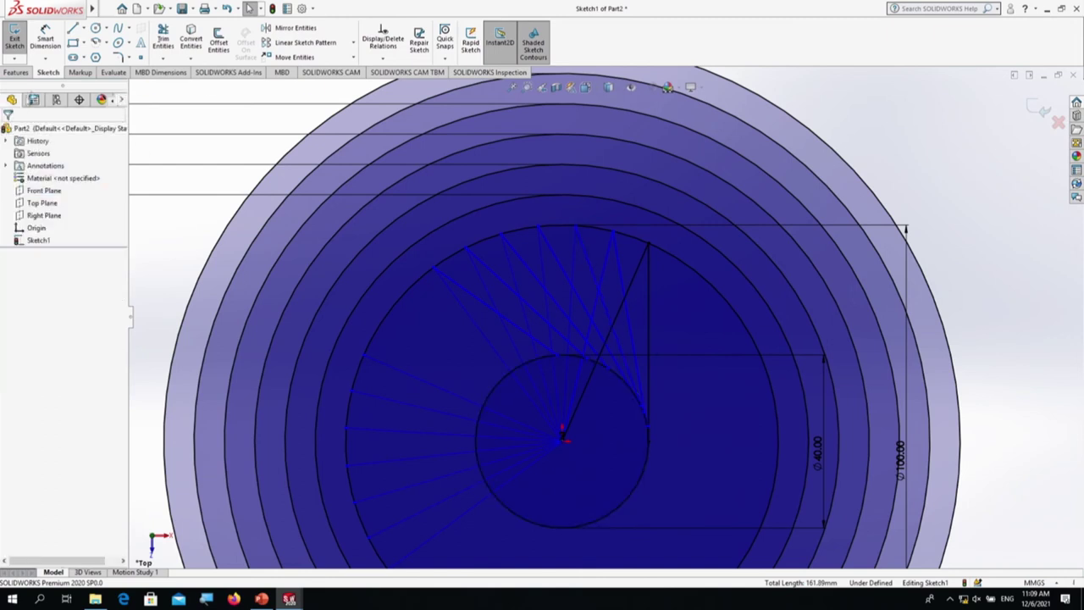
# Step: Make the connecting line from the third spoke's outer end tangent to the 40 mm circle
pyautogui.moveTo(642, 382); pyautogui.dragTo(624, 381)
pyautogui.scroll(4, 625, 381)
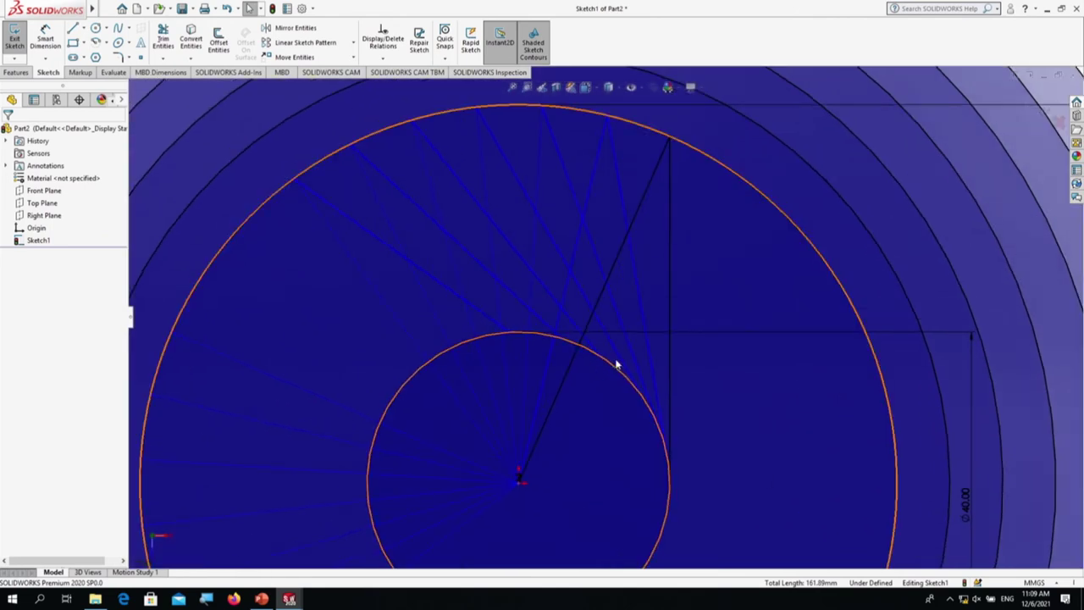
pyautogui.click(619, 359)
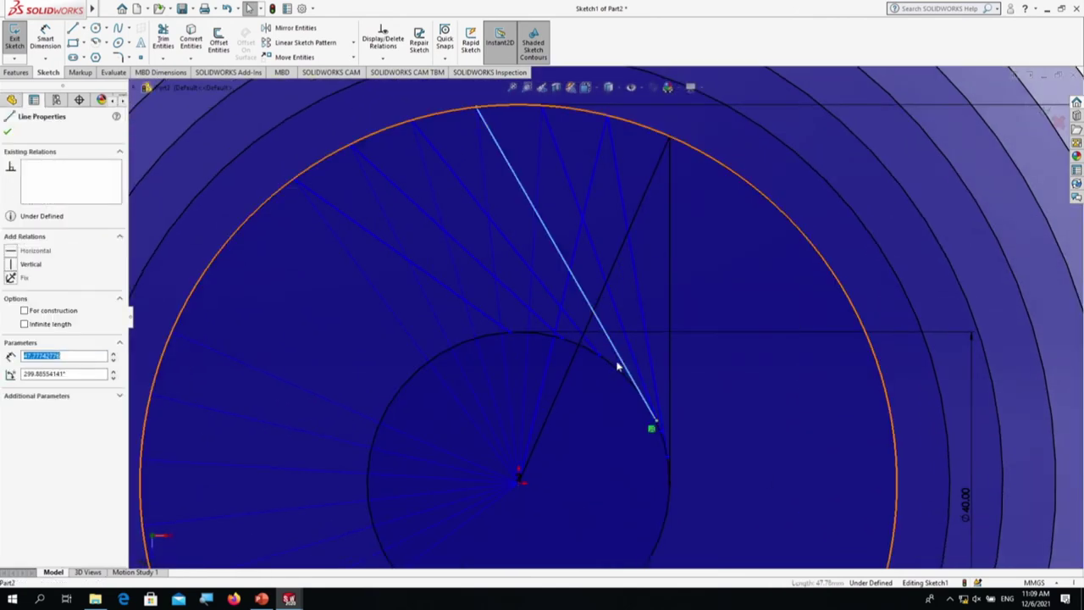
pyautogui.keyDown('ctrl'); pyautogui.click(617, 370); pyautogui.keyUp('ctrl')
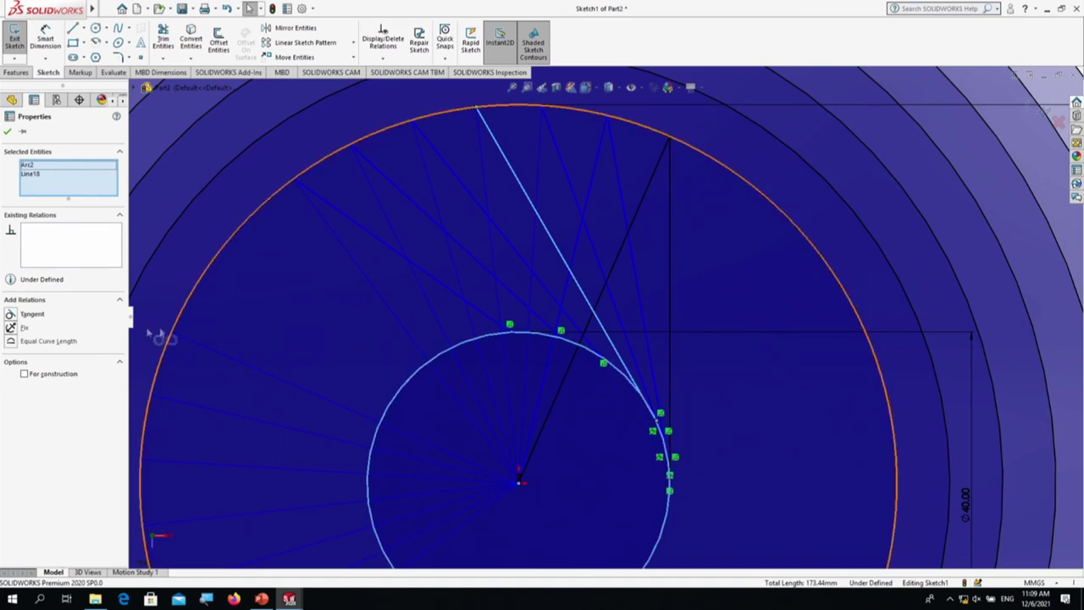
pyautogui.click(25, 315)
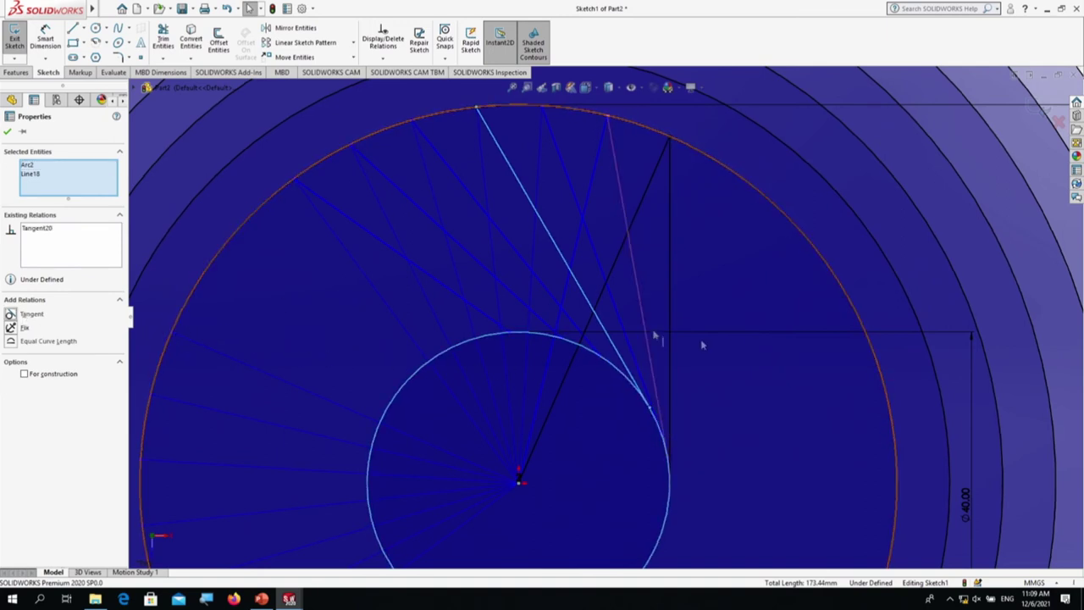
pyautogui.click(8, 133)
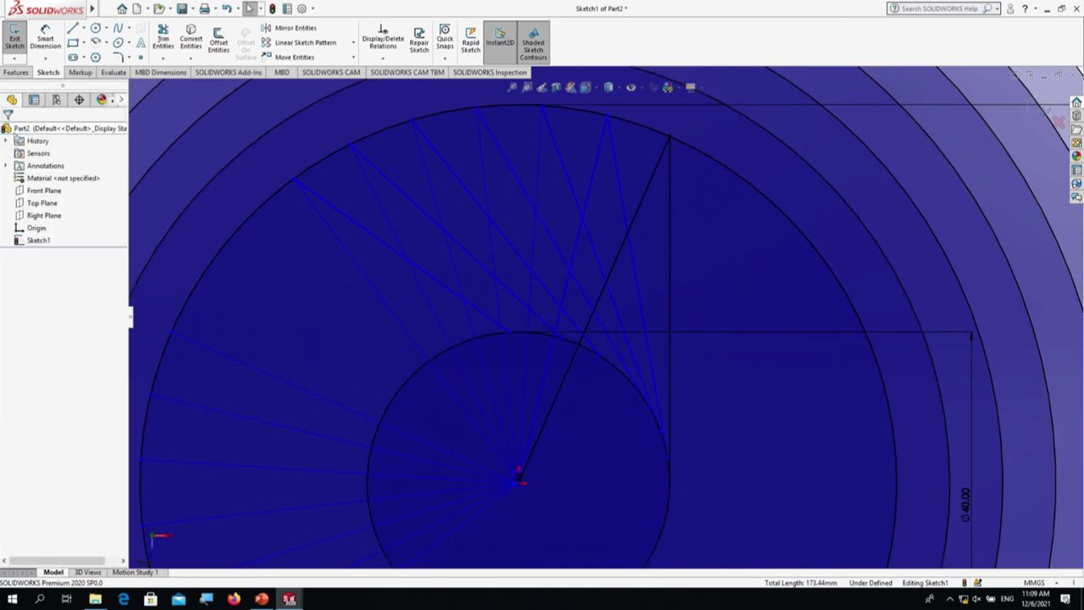
# Step: Add a Tangent relation between the fourth spoke's connecting line and the 40 mm circle
pyautogui.click(587, 345)
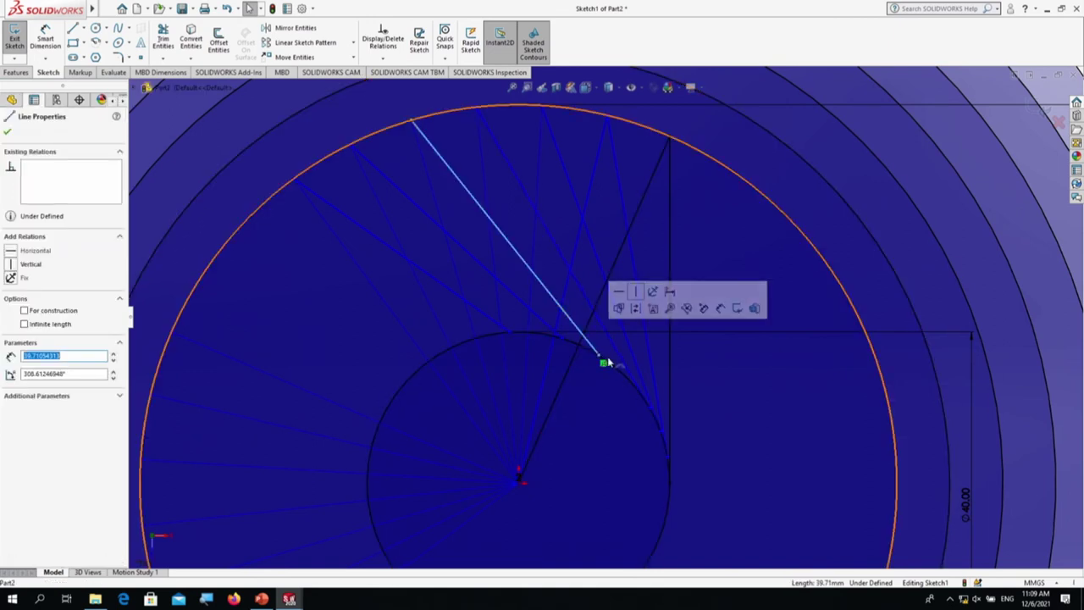
pyautogui.keyDown('ctrl'); pyautogui.click(616, 371); pyautogui.keyUp('ctrl')
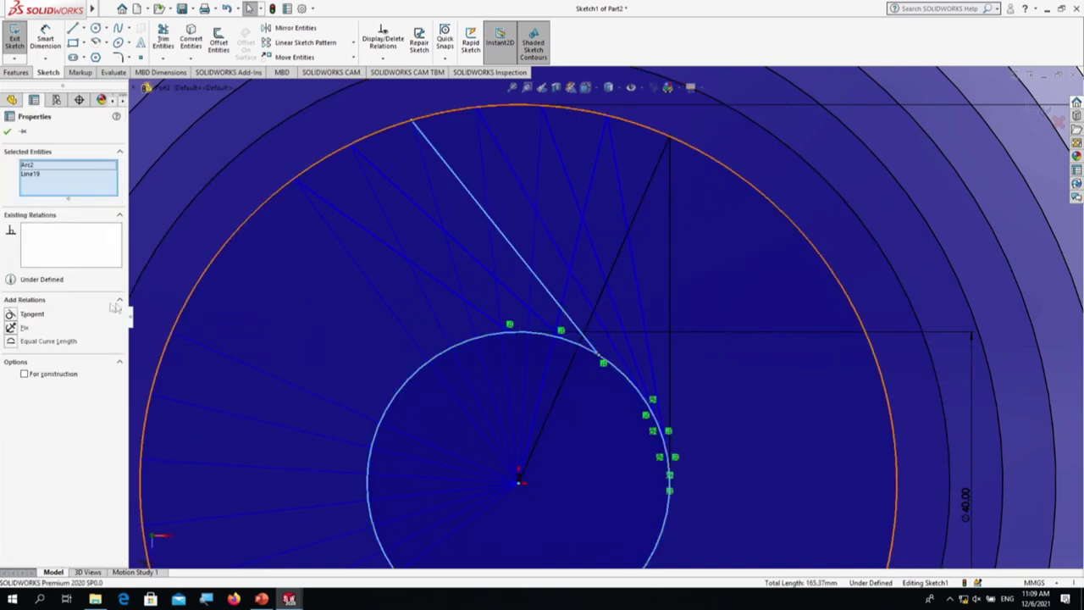
pyautogui.click(11, 314)
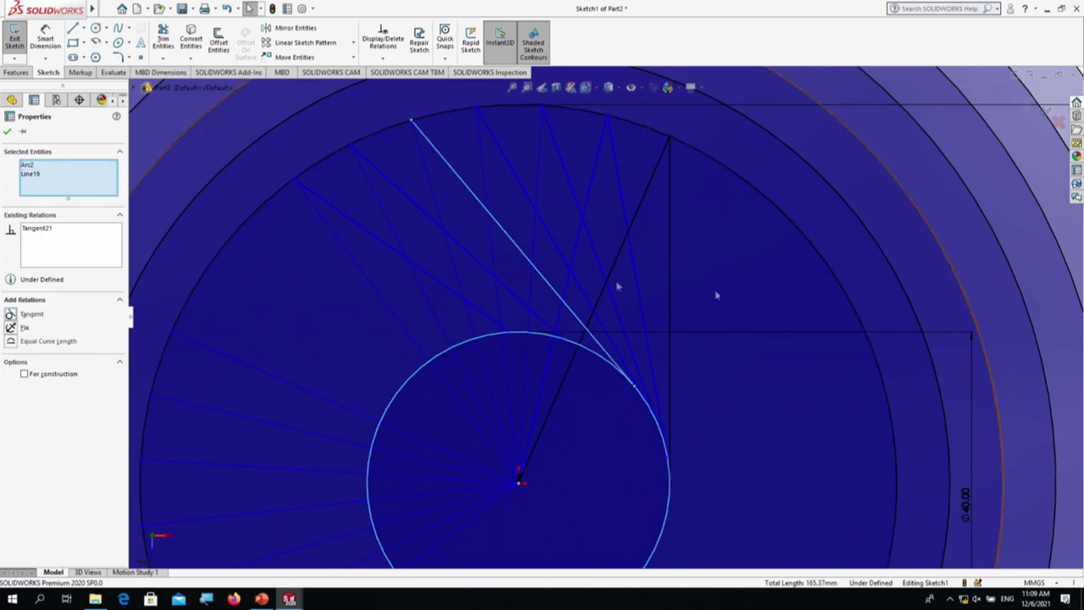
pyautogui.click(8, 133)
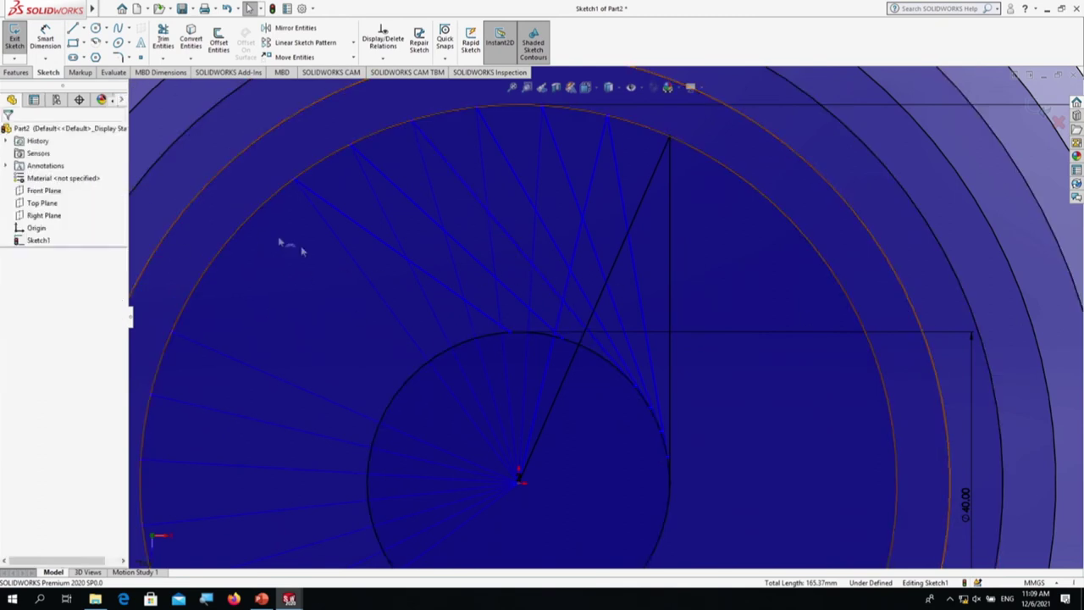
# Step: Make the connecting line from the fifth spoke's outer end tangent to the 40 mm circle
pyautogui.click(537, 324)
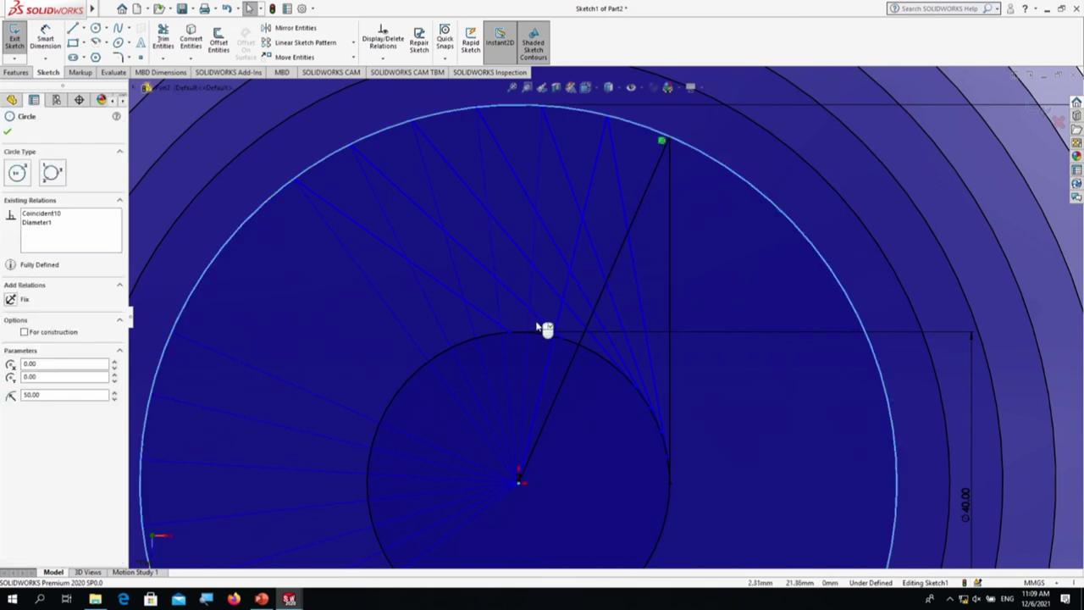
pyautogui.press('Escape')
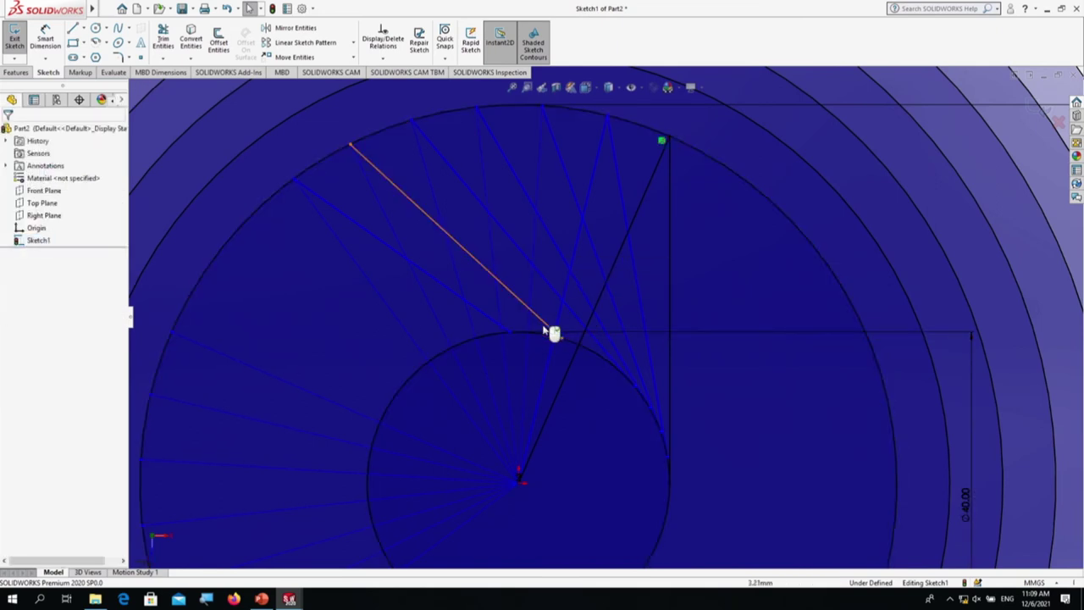
pyautogui.click(546, 319)
pyautogui.keyDown('ctrl'); pyautogui.click(579, 350); pyautogui.keyUp('ctrl')
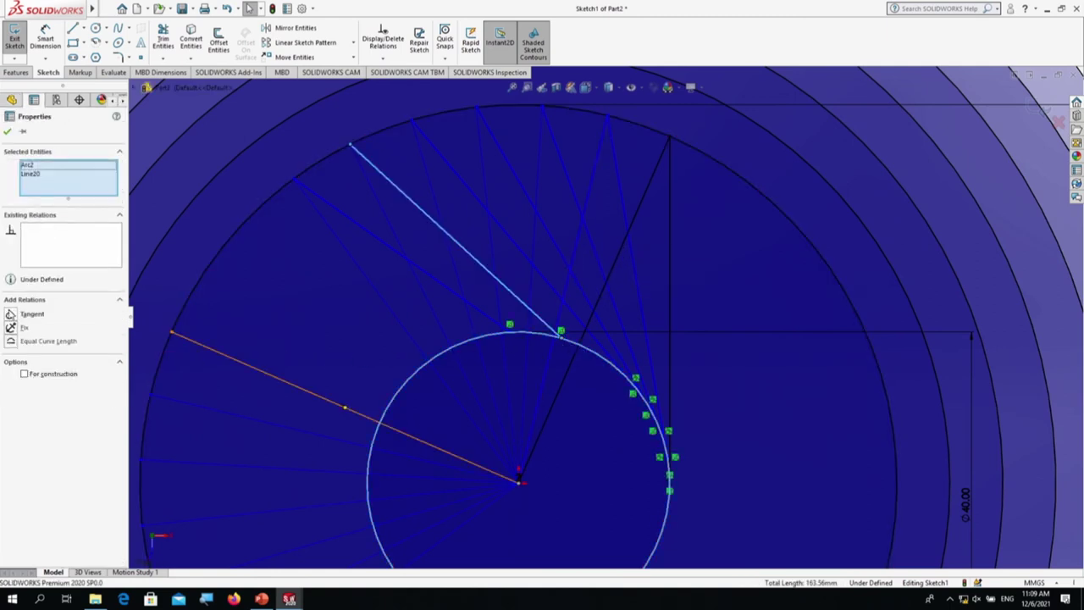
pyautogui.click(11, 315)
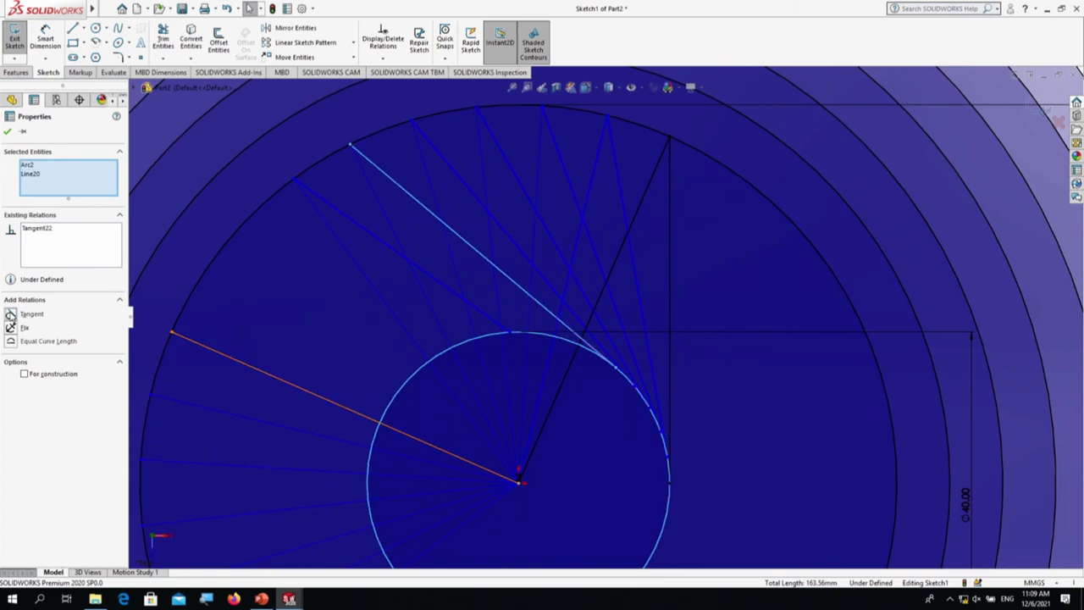
pyautogui.click(8, 133)
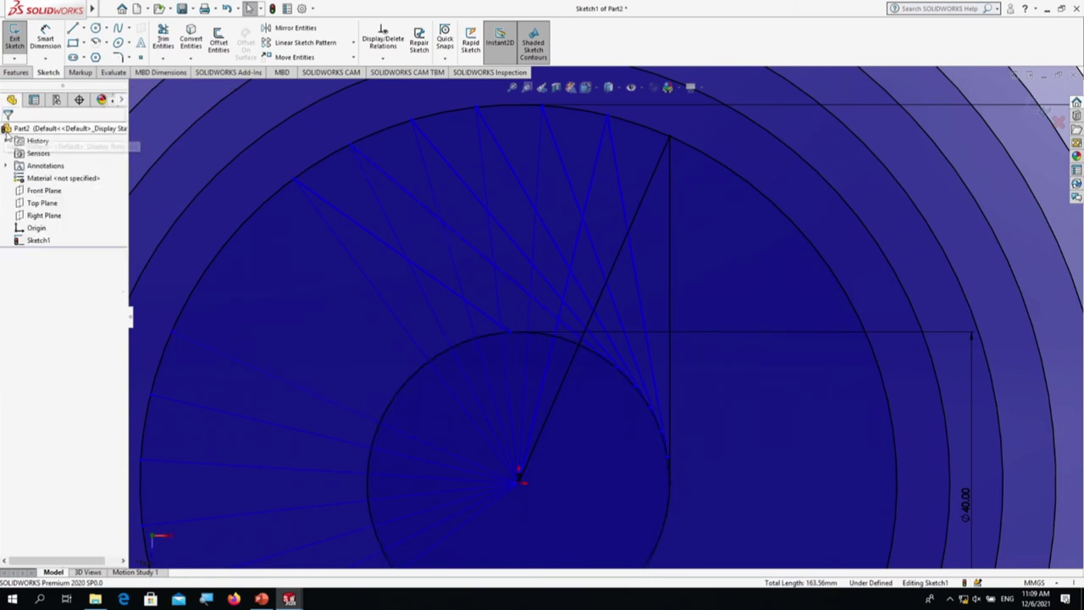
# Step: Add a Tangent relation between the sixth spoke's connecting line and the 40 mm circle
pyautogui.click(483, 319)
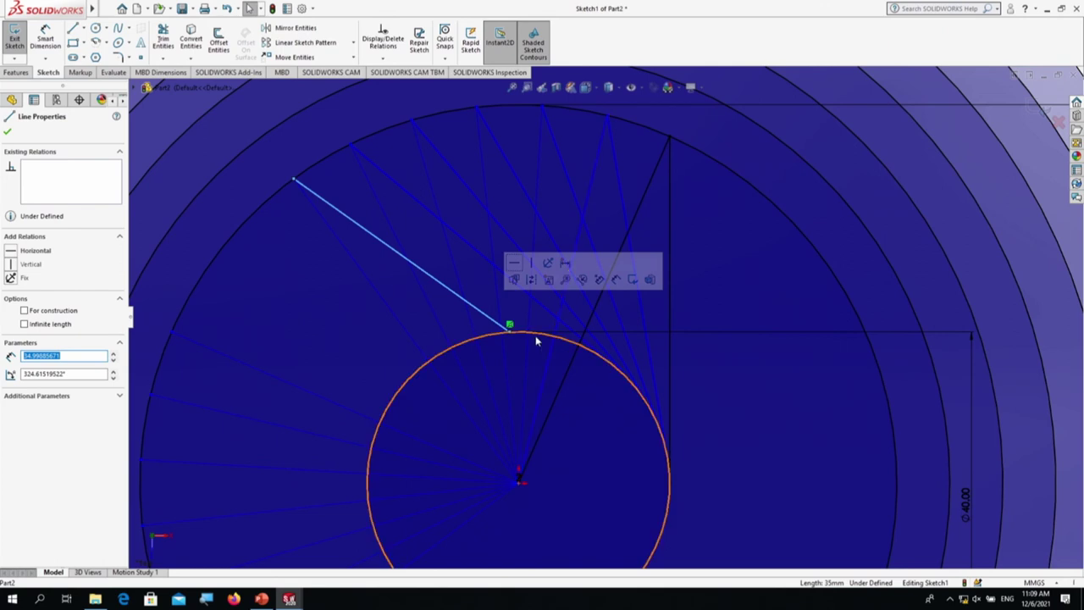
pyautogui.click(535, 335)
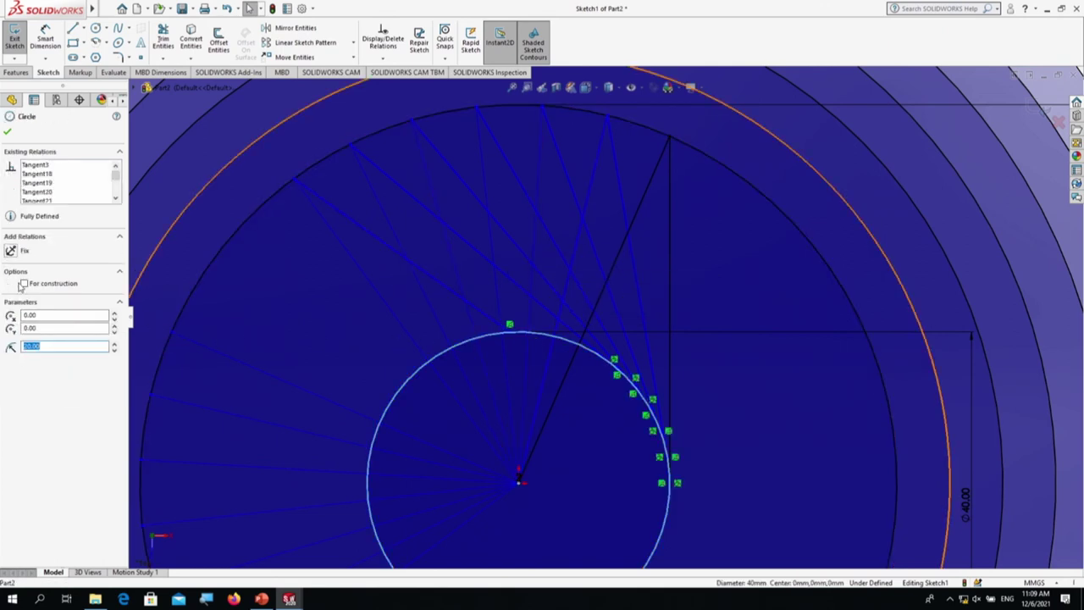
pyautogui.keyDown('ctrl'); pyautogui.click(493, 325); pyautogui.keyUp('ctrl')
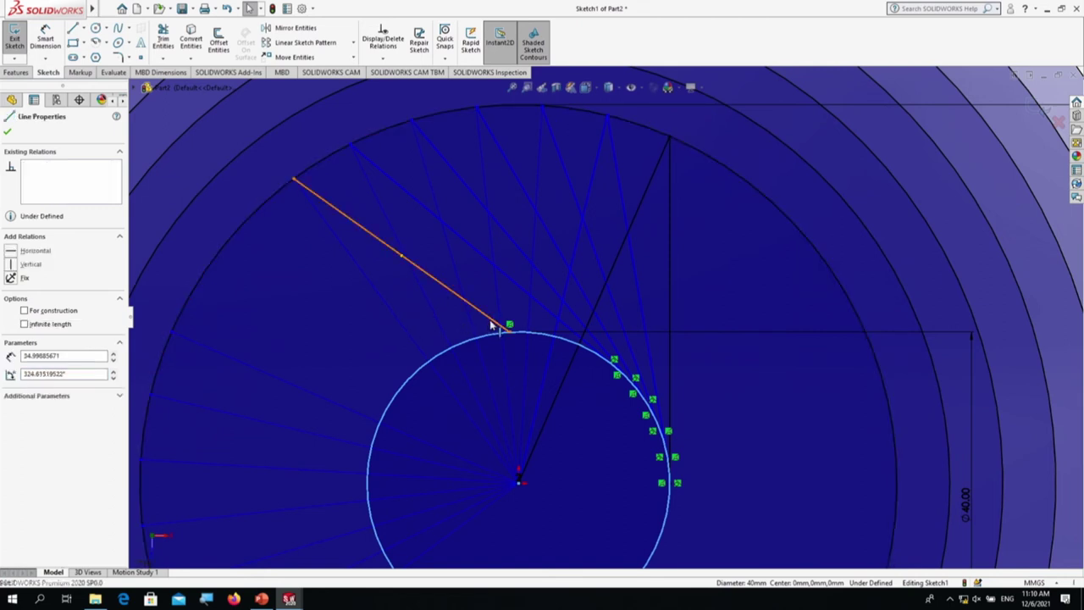
pyautogui.click(34, 315)
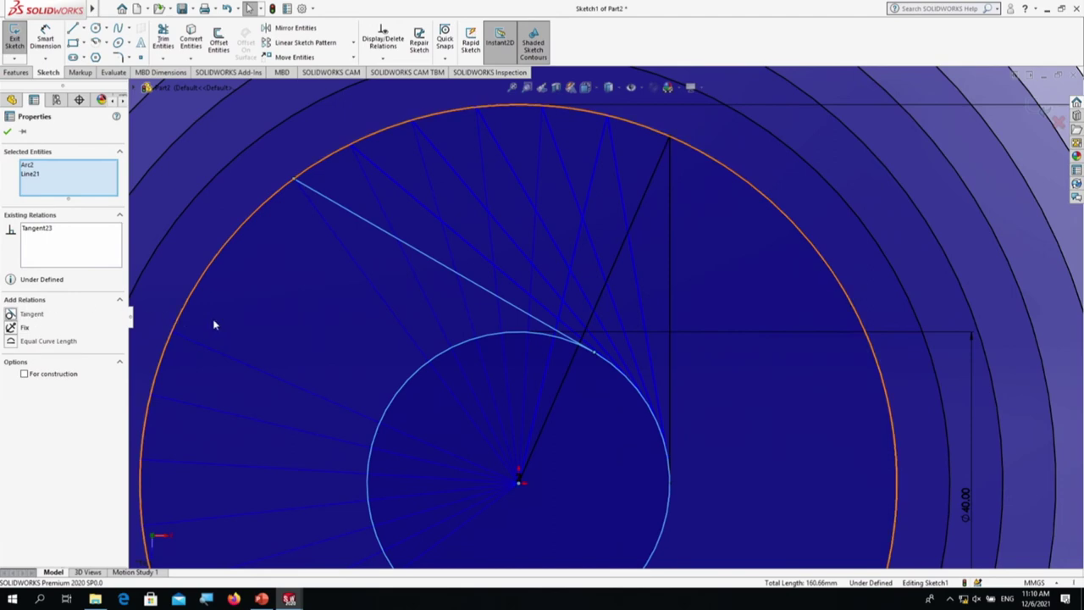
pyautogui.click(8, 134)
# Step: Extend the first spoke's tangent line outward past the 100 mm circle to the 114 mm circle
pyautogui.scroll(3, 387, 293)
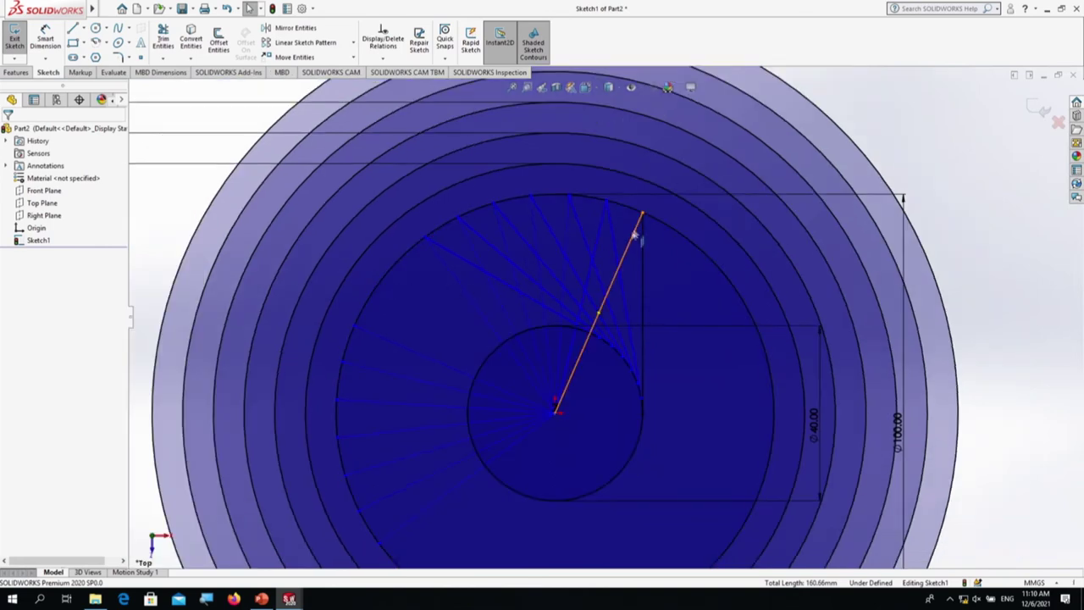
pyautogui.click(164, 58)
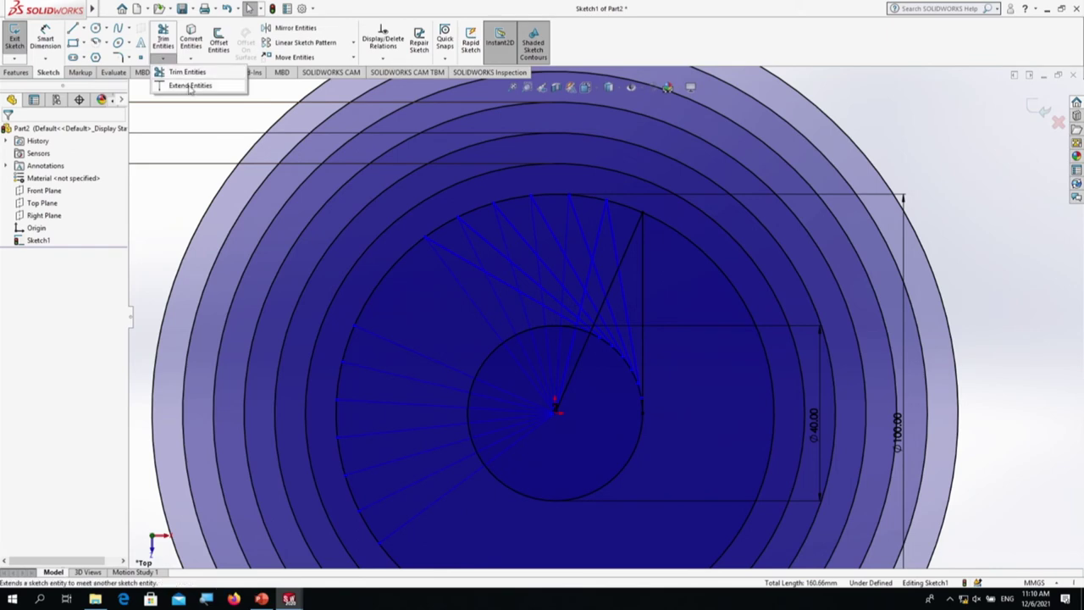
pyautogui.click(191, 87)
pyautogui.scroll(-2, 593, 214)
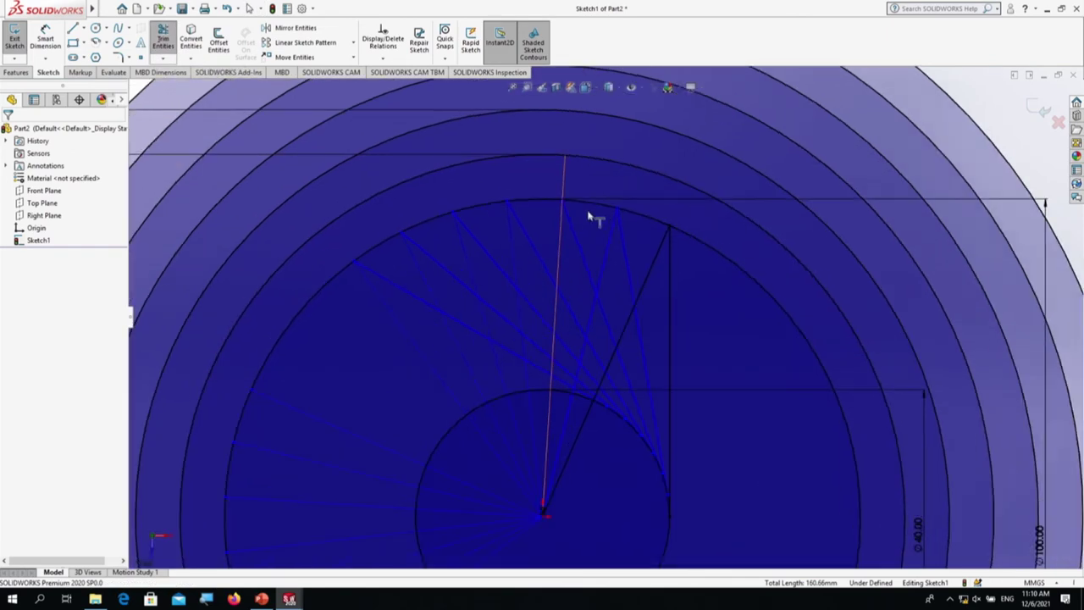
pyautogui.scroll(-1, 593, 214)
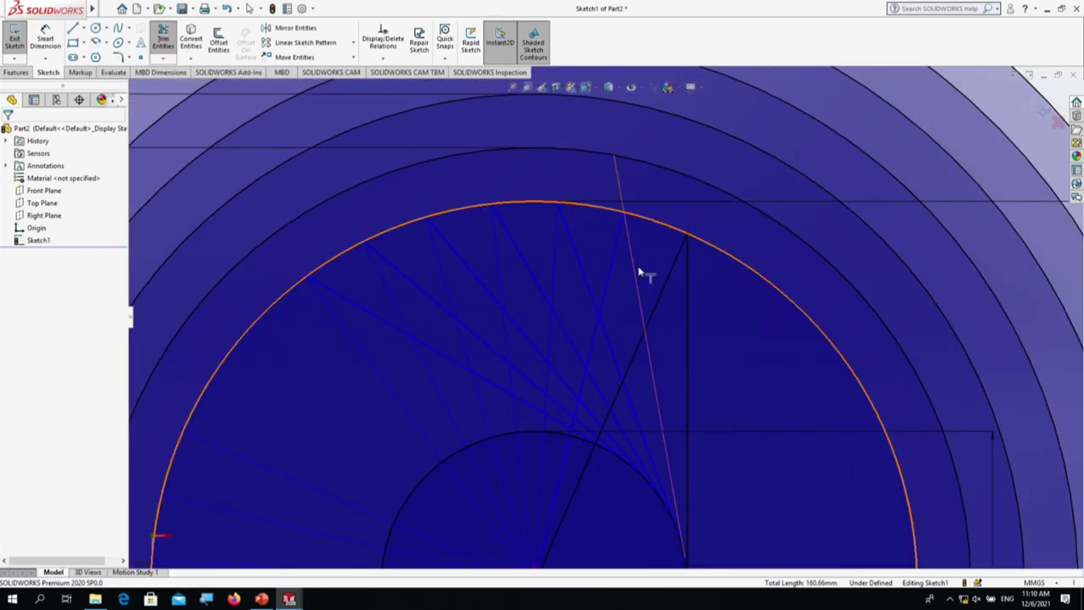
pyautogui.click(633, 268)
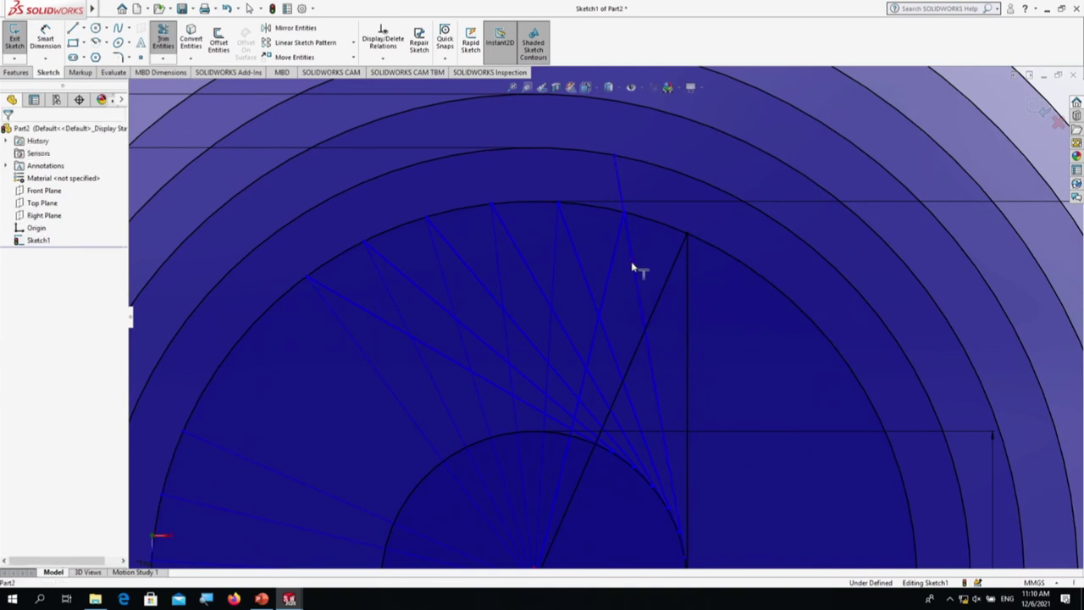
pyautogui.click(574, 246)
# Step: Extend the second spoke's tangent line outward to the 128 mm circle
pyautogui.scroll(2, 562, 222)
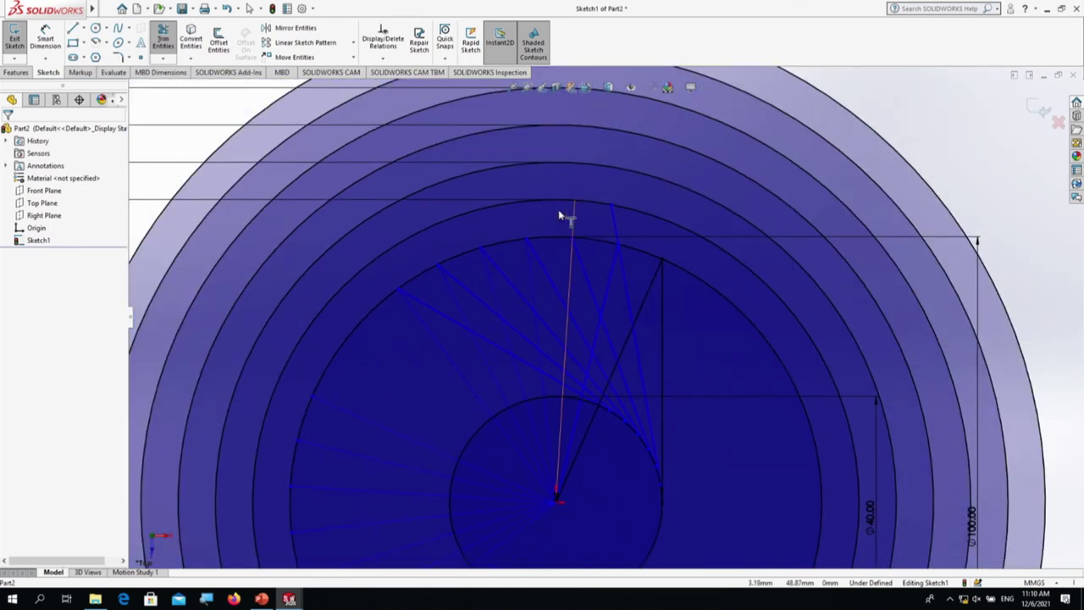
pyautogui.click(580, 262)
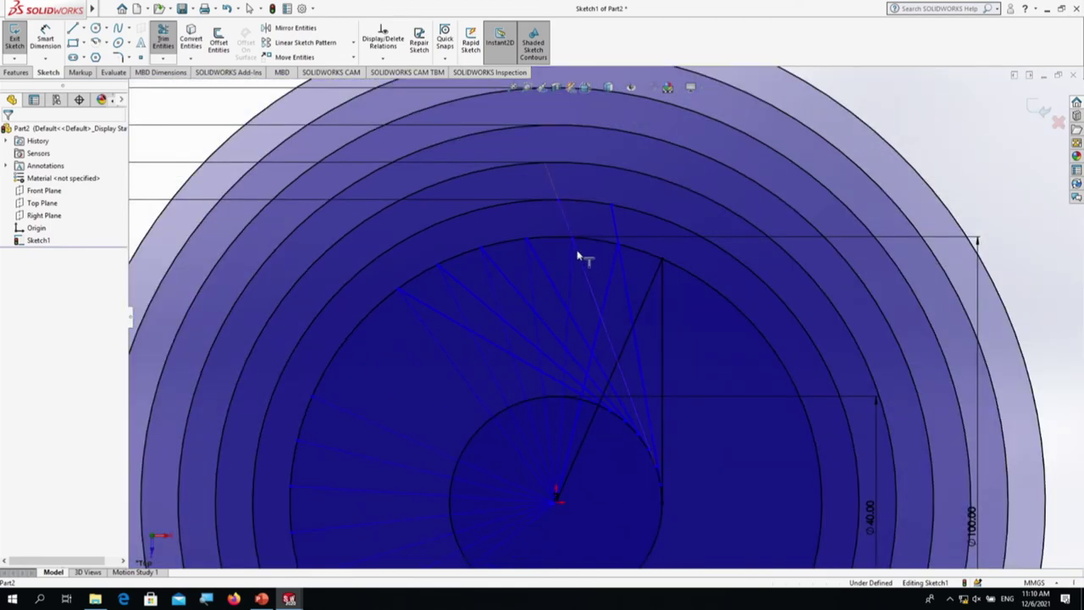
pyautogui.click(569, 234)
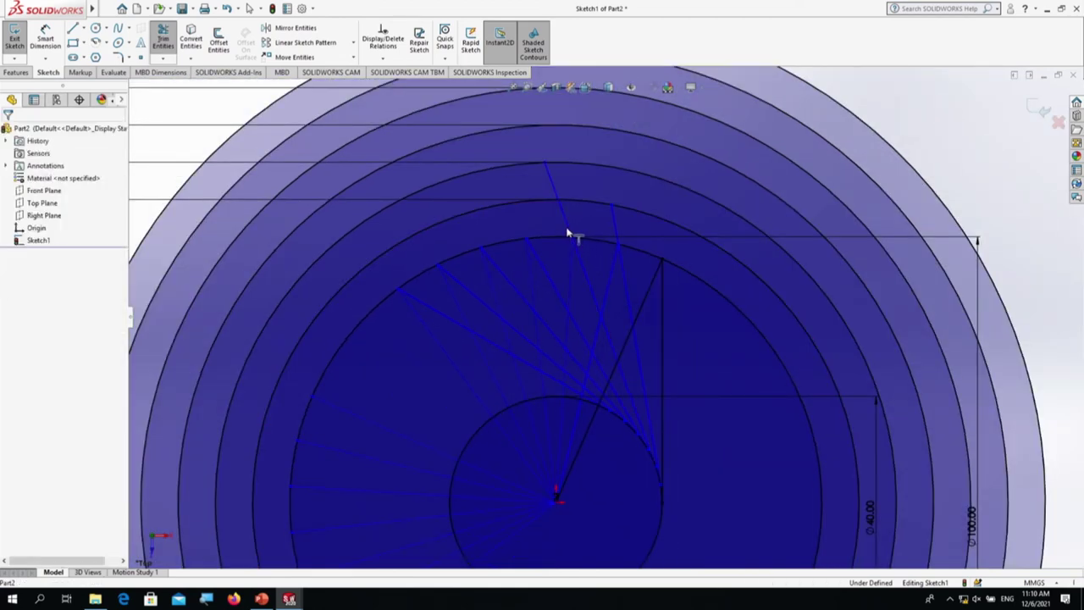
# Step: Extend the third spoke's tangent line to the 142 mm circle and the fourth spoke's to the 156 mm circle
pyautogui.click(540, 263)
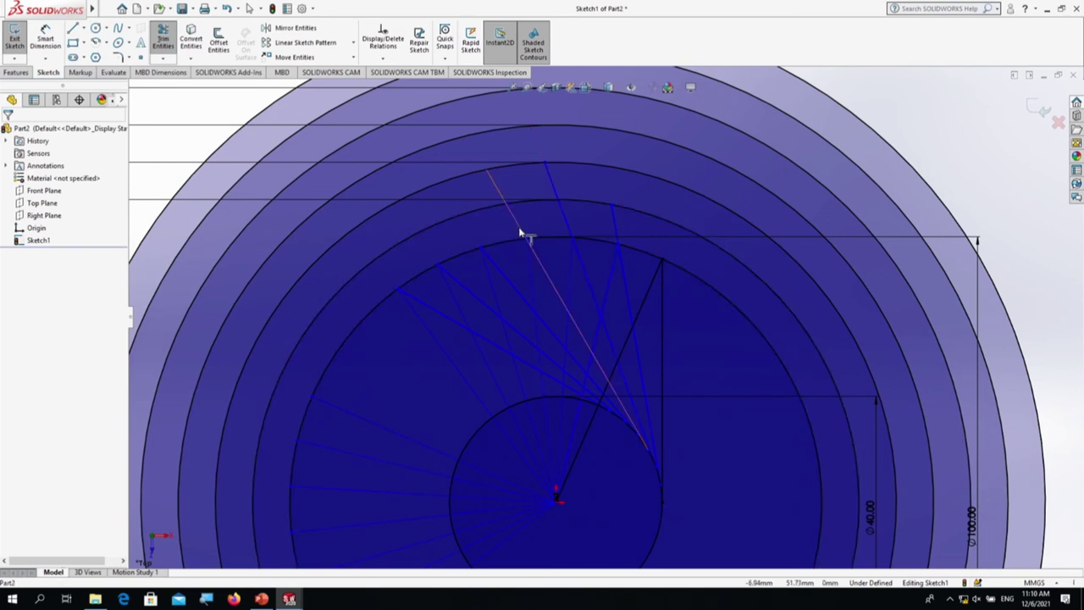
pyautogui.click(521, 233)
pyautogui.click(502, 201)
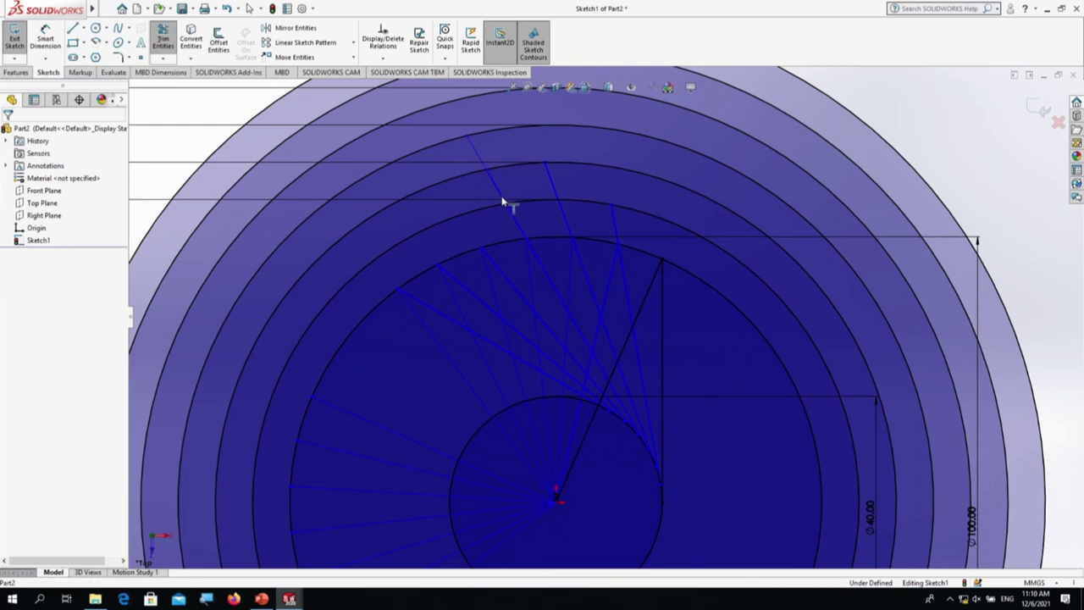
pyautogui.click(473, 239)
pyautogui.click(450, 215)
# Step: Extend the fifth spoke's tangent line circle by circle out to the second-outermost circle
pyautogui.click(457, 286)
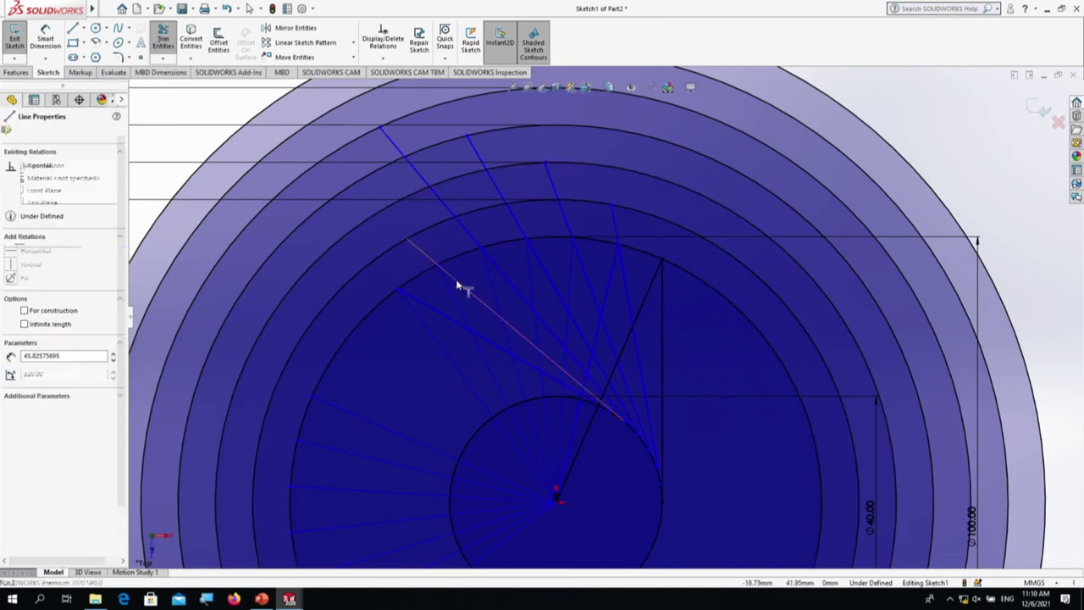
pyautogui.click(421, 254)
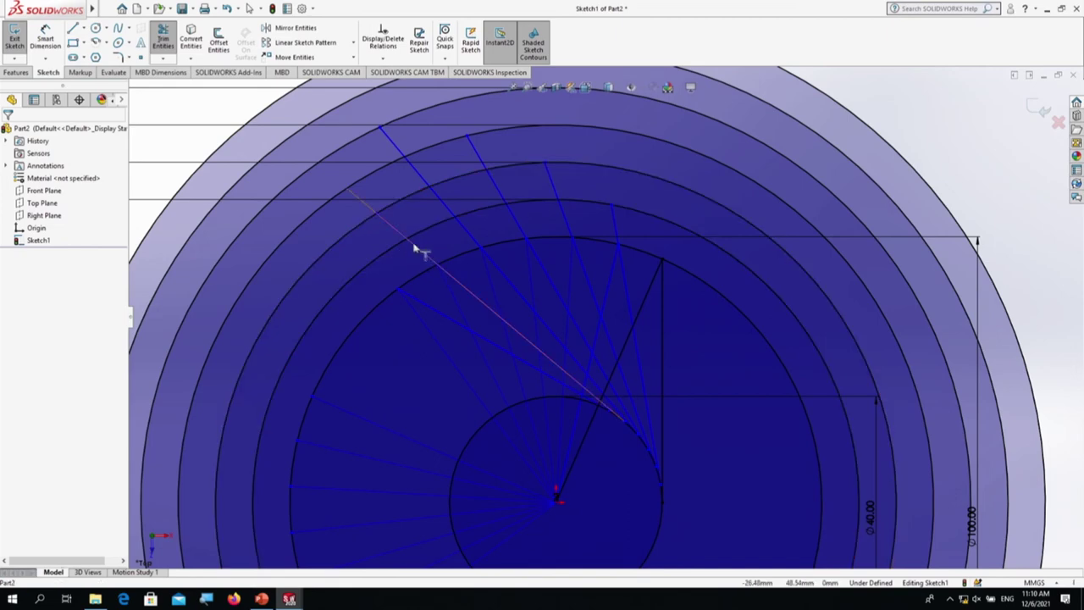
pyautogui.click(375, 217)
pyautogui.click(360, 198)
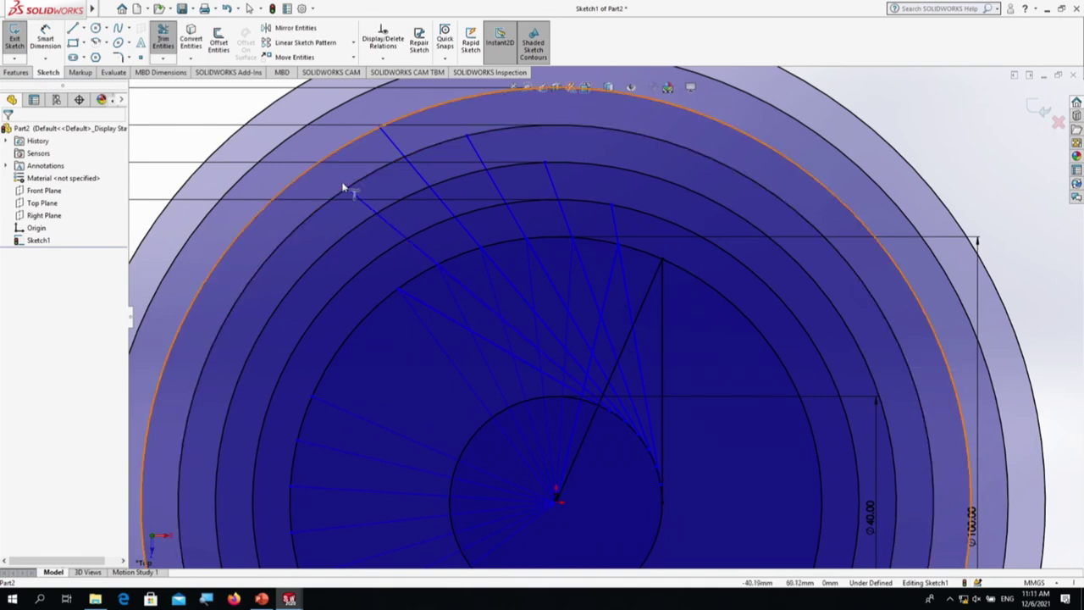
pyautogui.click(392, 231)
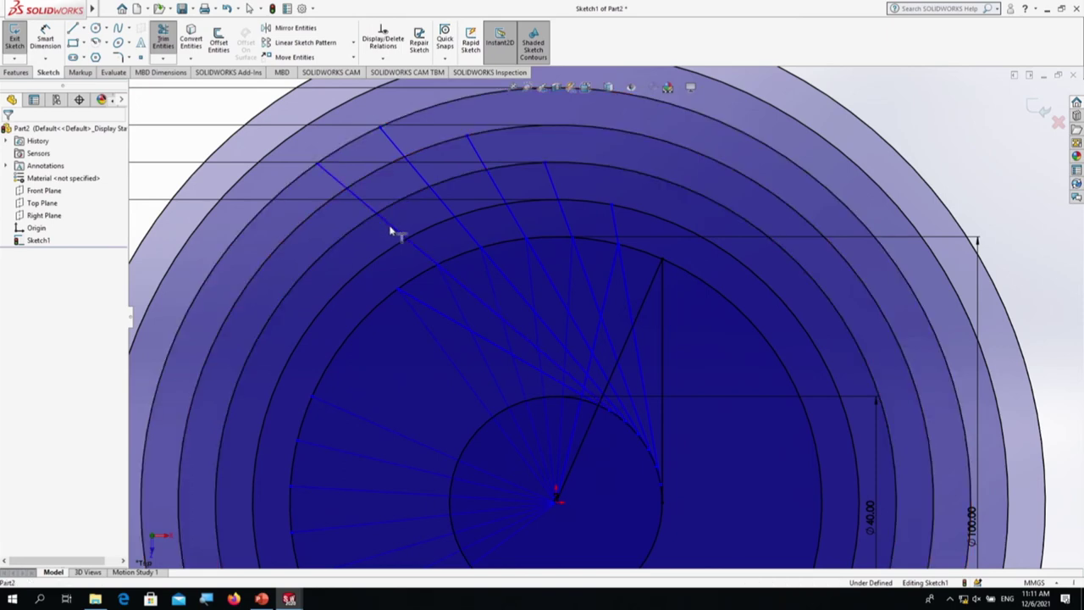
pyautogui.hotkey('ctrl', 'z')
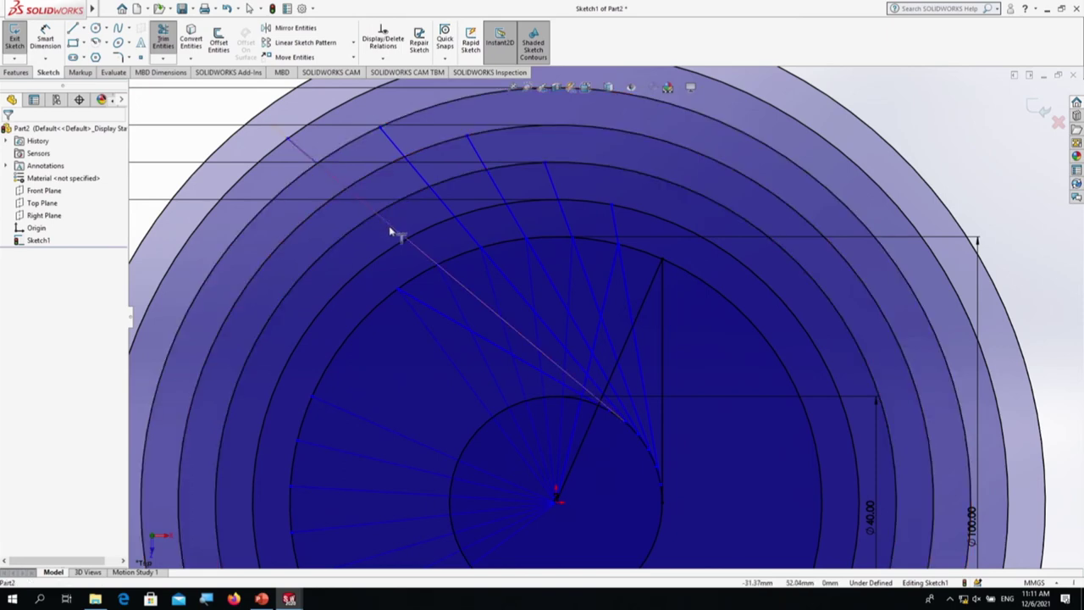
# Step: Extend the sixth spoke's tangent line outward to the outermost 184 mm circle
pyautogui.click(478, 312)
pyautogui.click(467, 308)
pyautogui.click(433, 312)
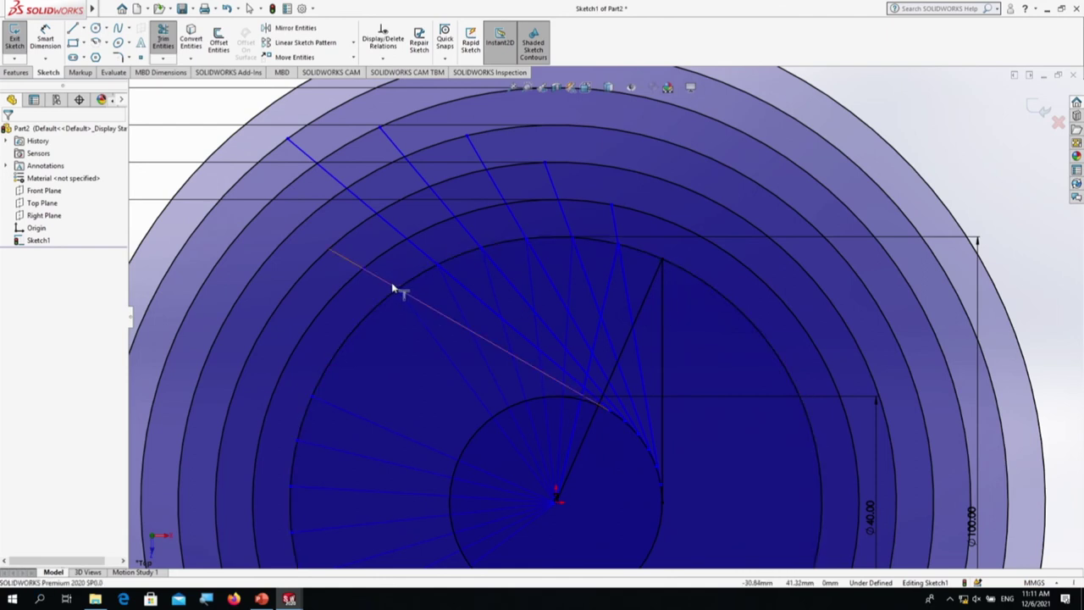
pyautogui.hotkey('ctrl', 'z')
pyautogui.hotkey('ctrl', 'z')
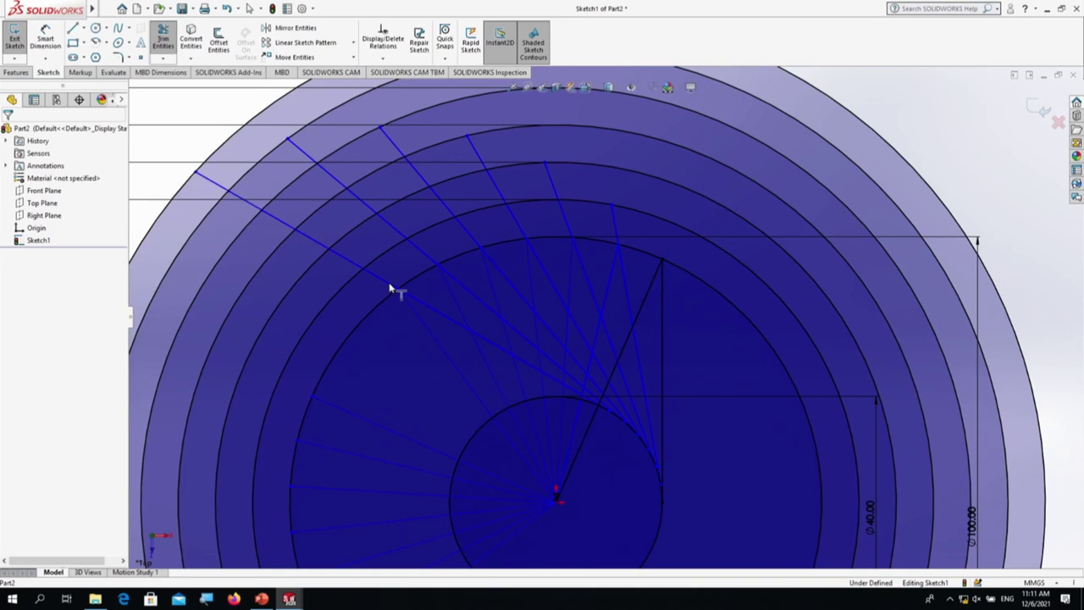
pyautogui.click(500, 276)
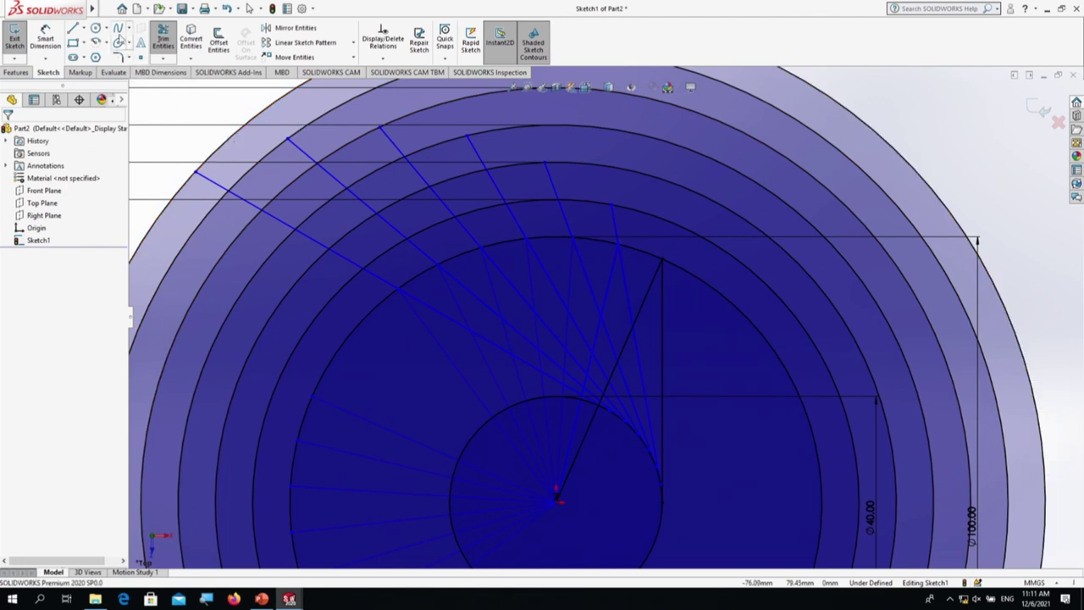
# Step: Sketch a spline from the vertical tangent line's upper end on the 100 mm circle through the outer ends of the six extended tangent lines
pyautogui.click(128, 29)
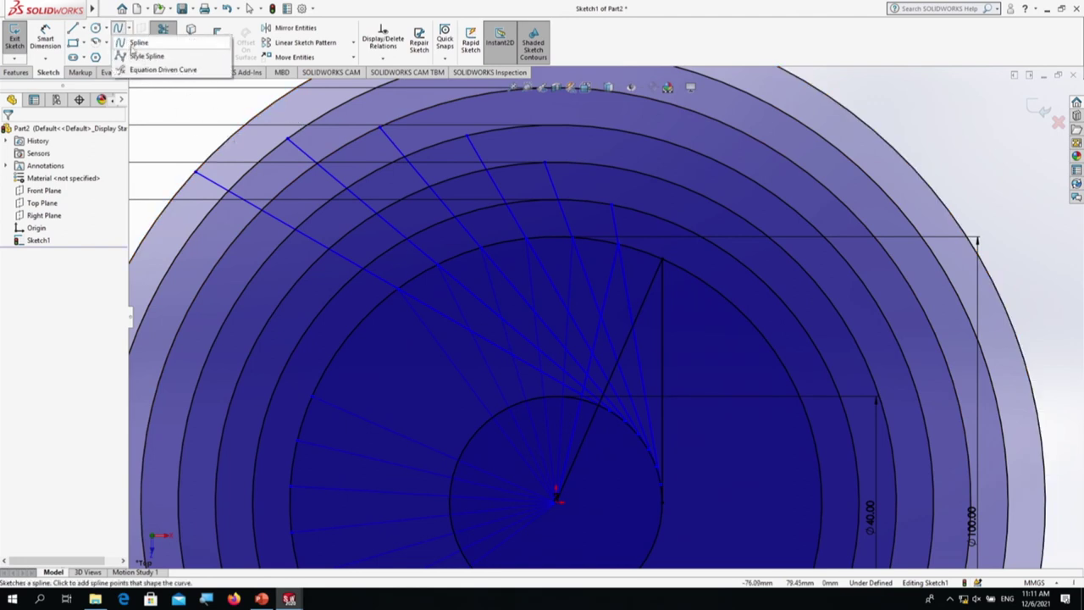
pyautogui.click(135, 44)
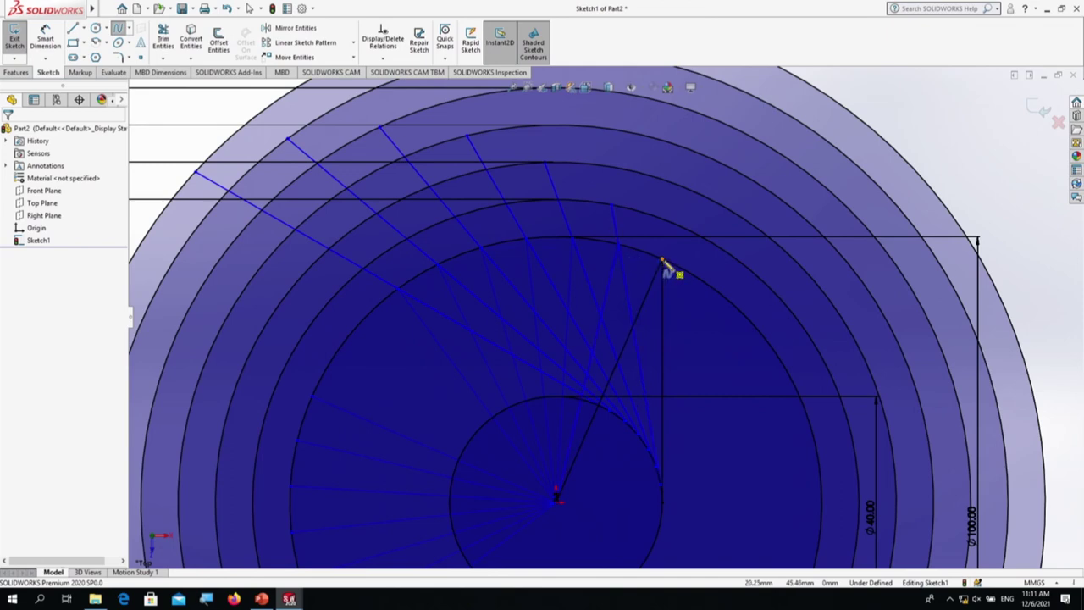
pyautogui.click(661, 259)
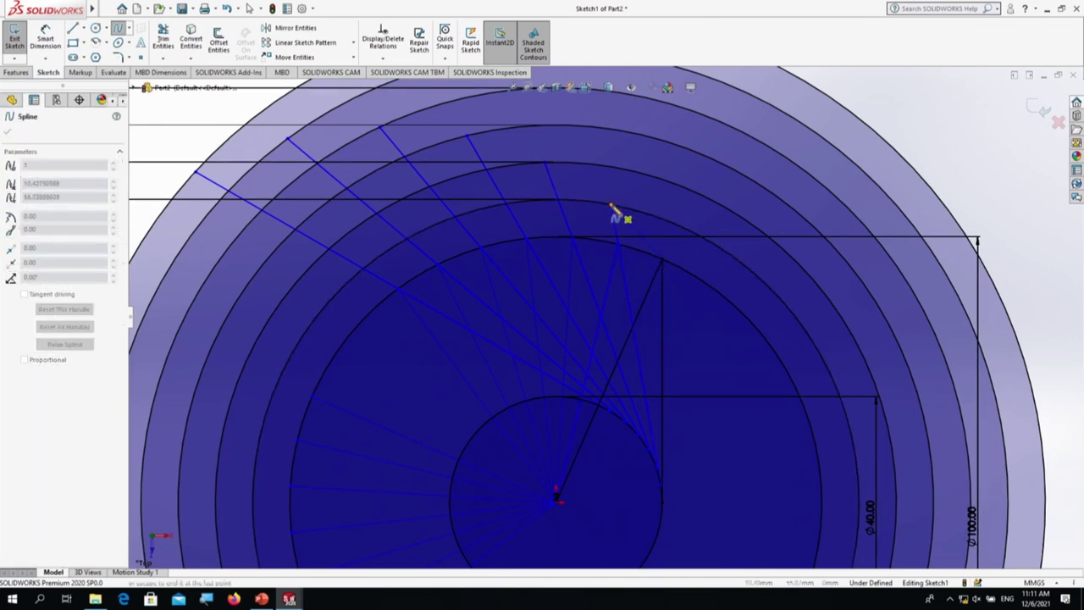
pyautogui.click(547, 165)
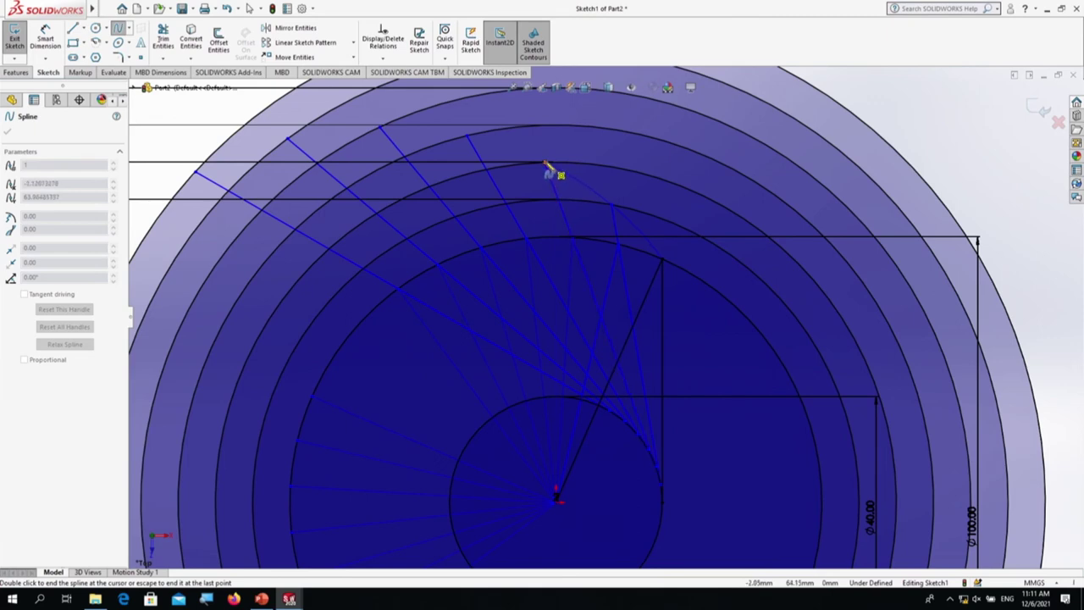
pyautogui.click(467, 135)
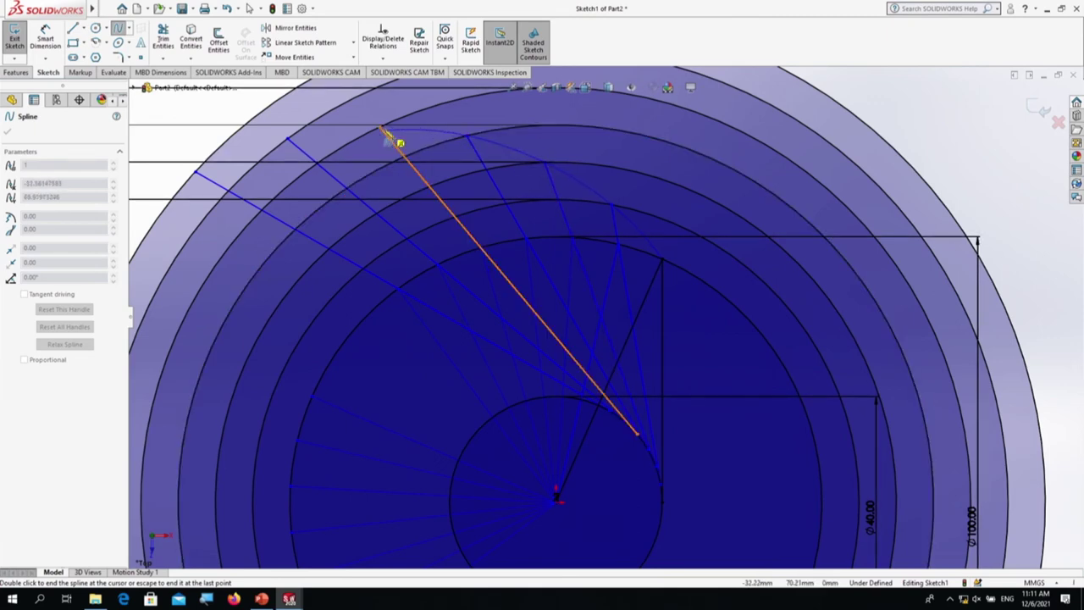
pyautogui.click(381, 129)
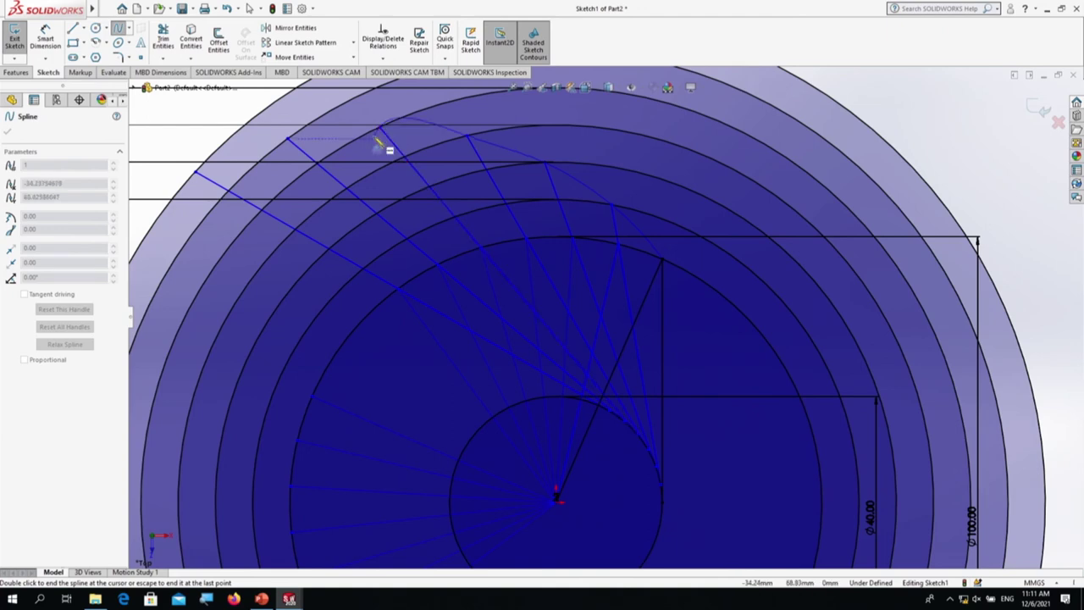
pyautogui.click(289, 139)
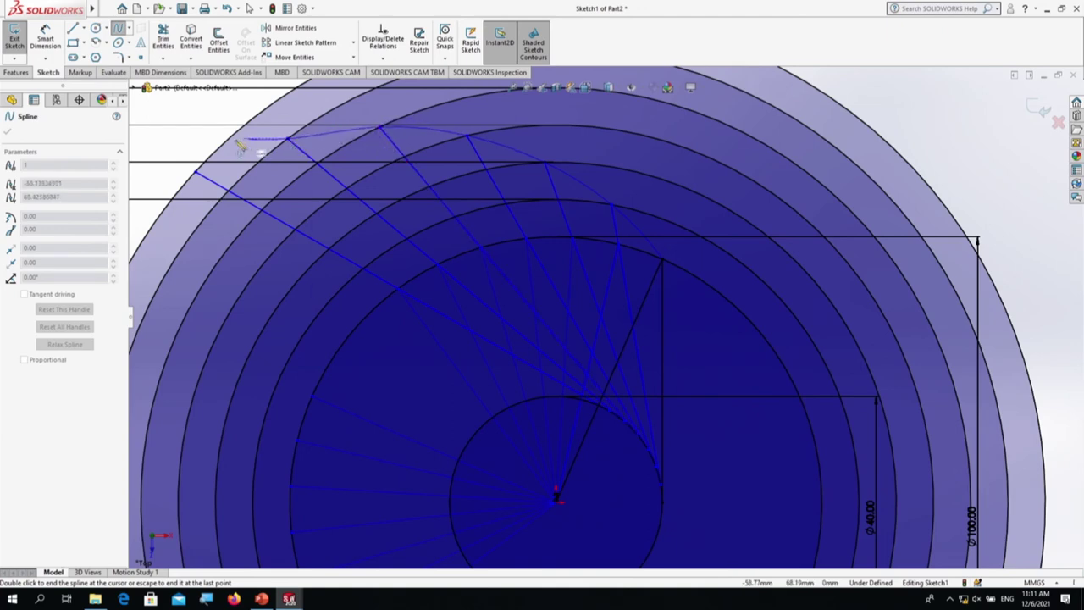
pyautogui.click(195, 173)
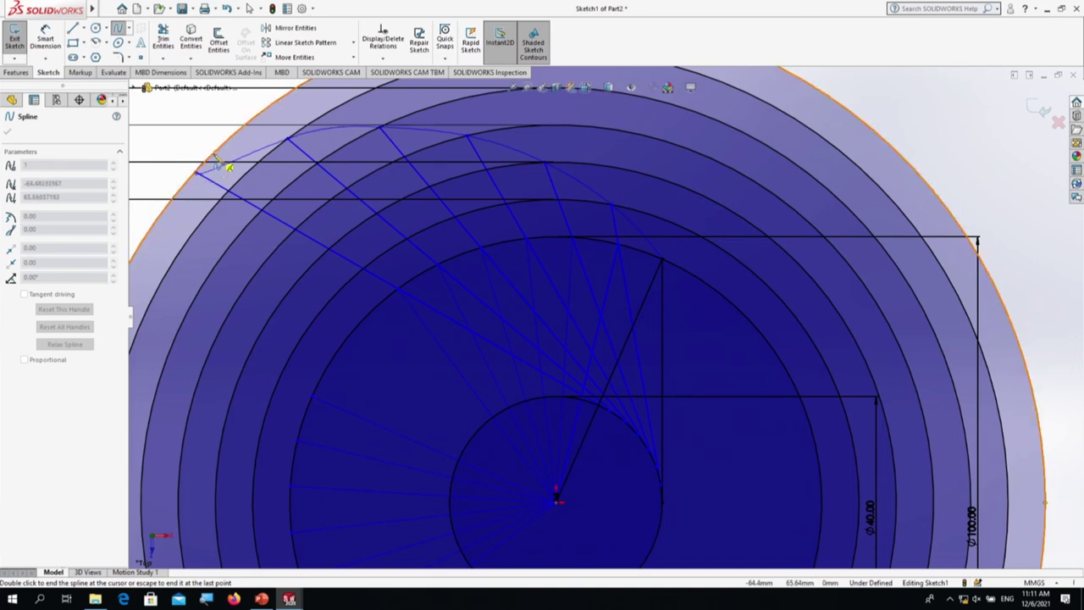
pyautogui.press('Escape')
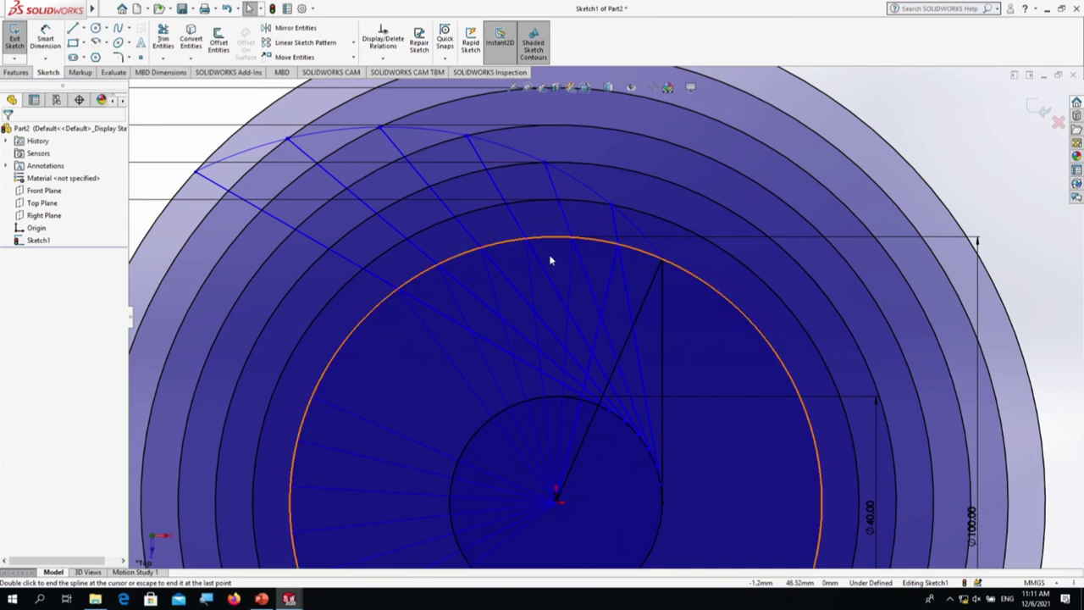
pyautogui.scroll(5, 549, 260)
pyautogui.scroll(-2, 532, 383)
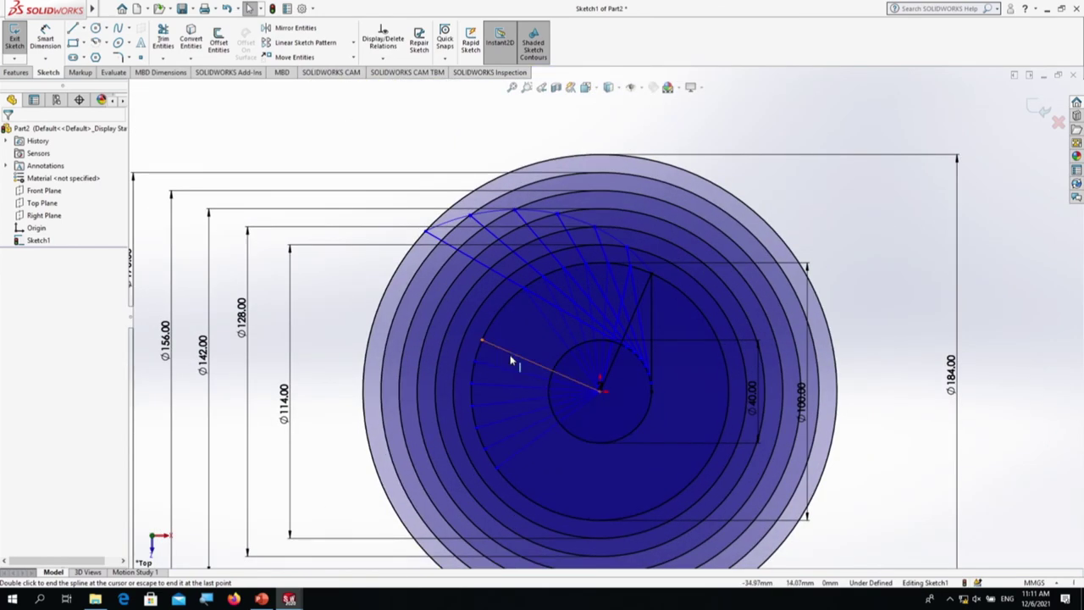
pyautogui.scroll(-2, 512, 361)
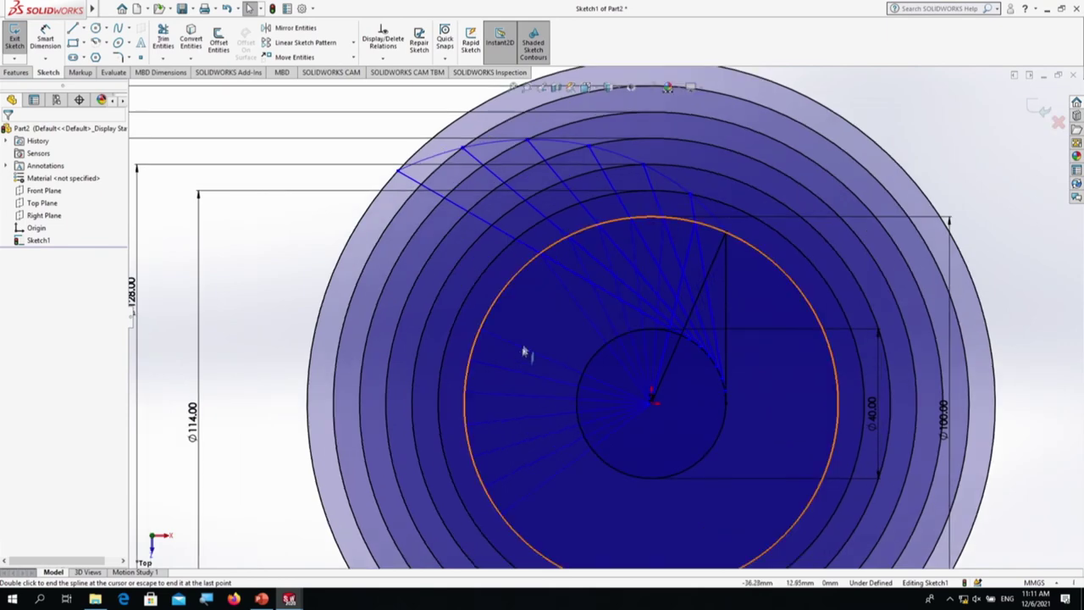
pyautogui.click(494, 334)
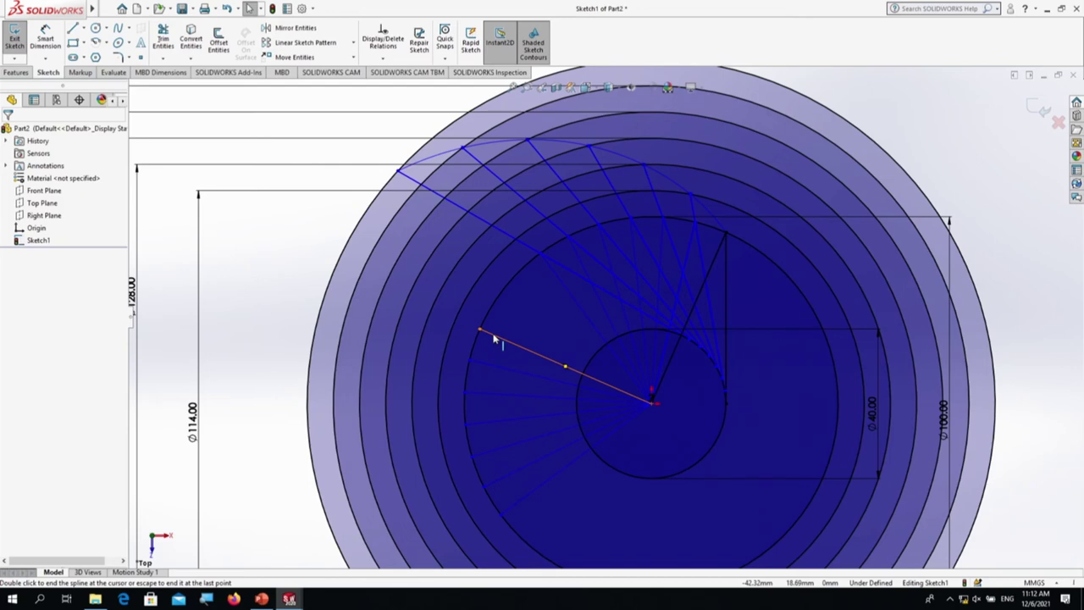
pyautogui.press('Escape')
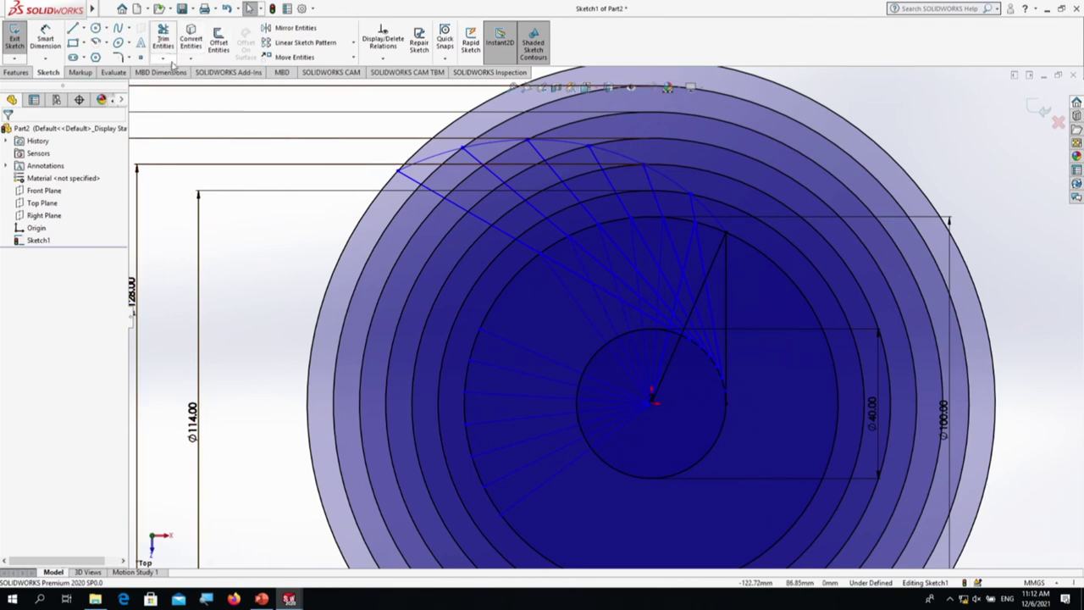
# Step: Try to rotate the sixth spoke by 15° about the common centre of the circles
pyautogui.click(354, 58)
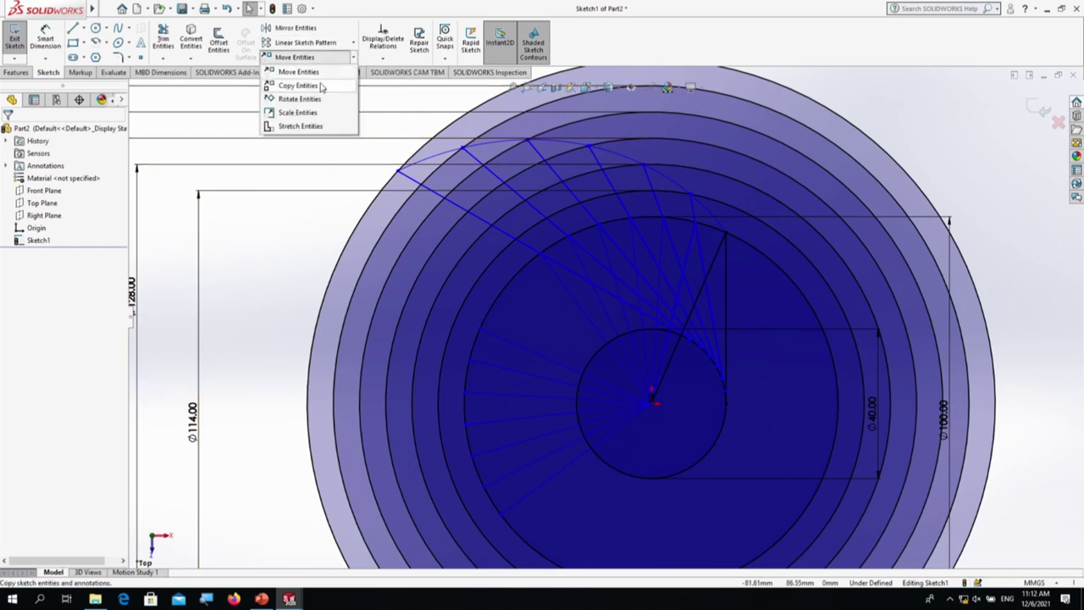
pyautogui.click(298, 99)
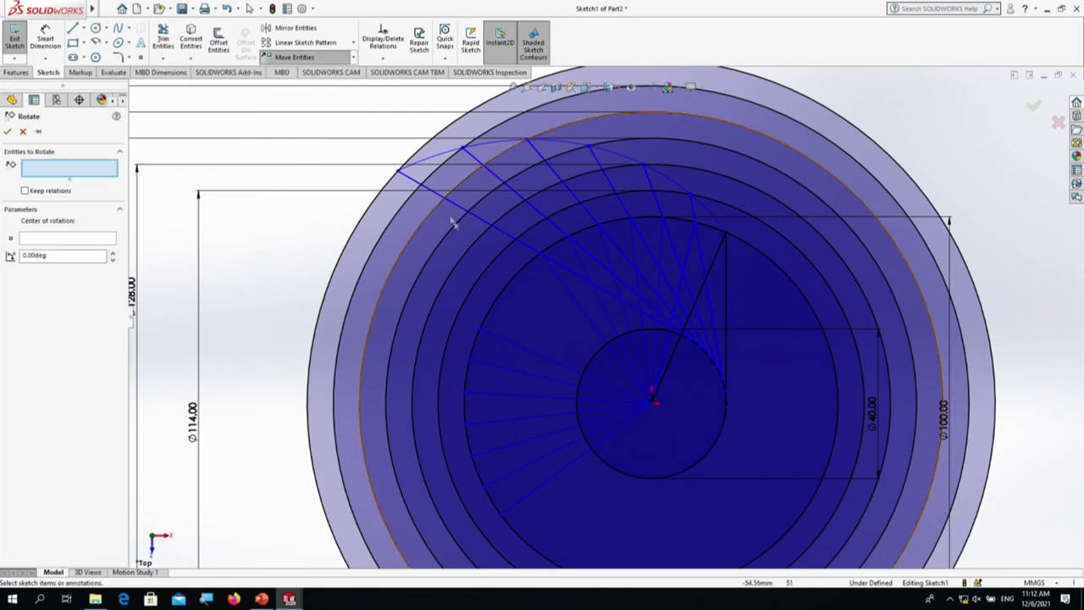
pyautogui.click(596, 332)
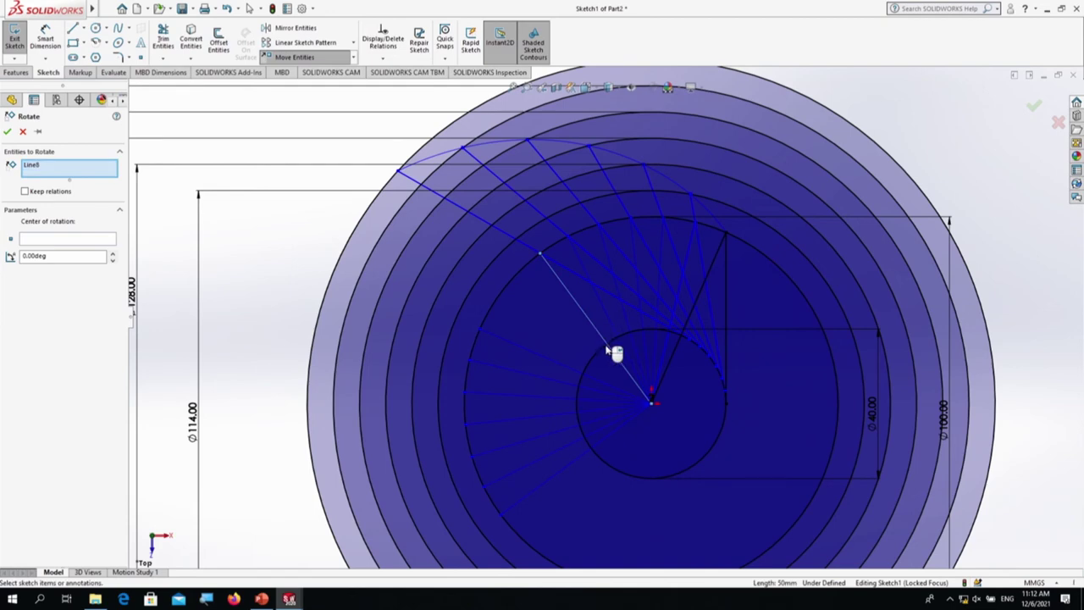
pyautogui.click(97, 240)
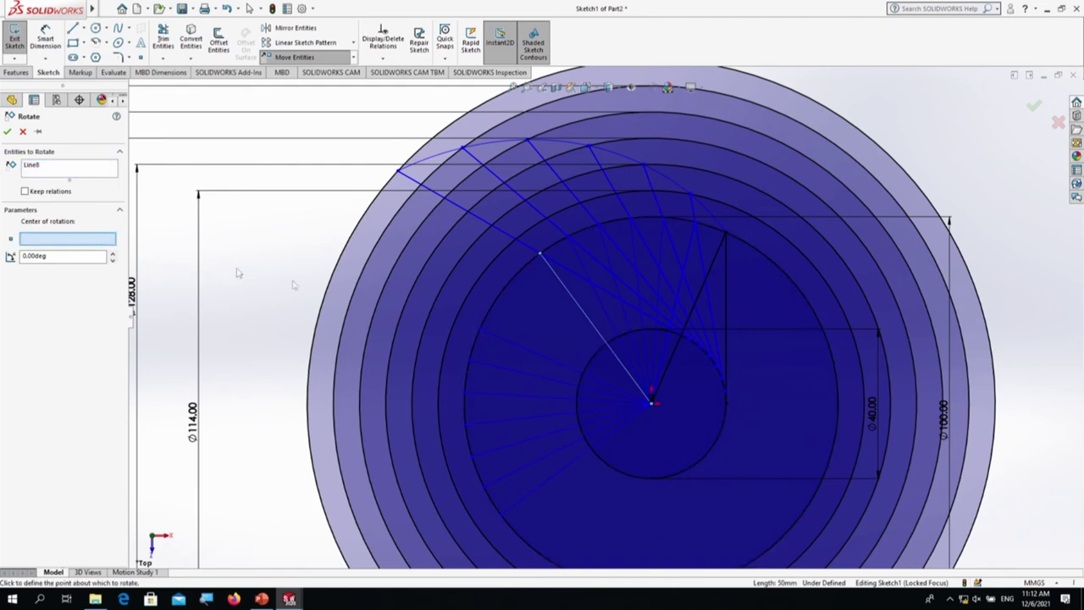
pyautogui.click(652, 405)
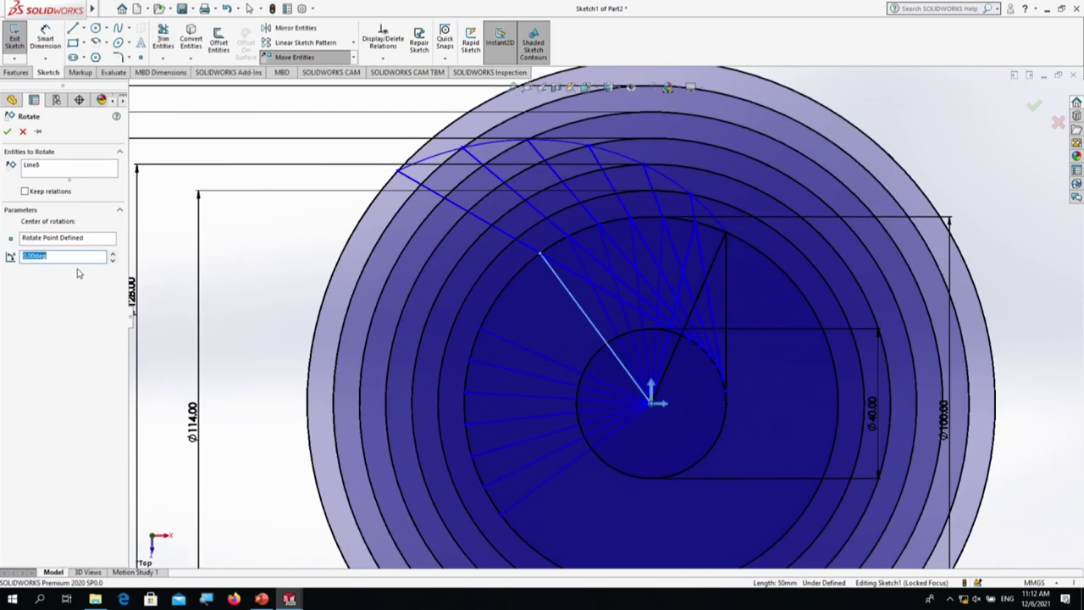
pyautogui.write('15')
pyautogui.press('Return')
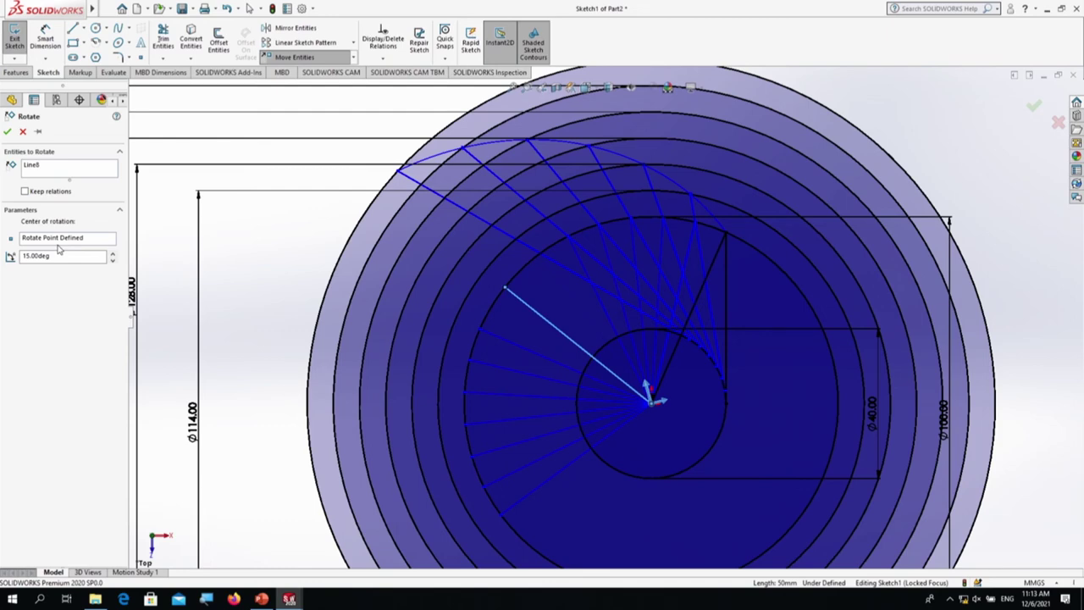
pyautogui.press('Return')
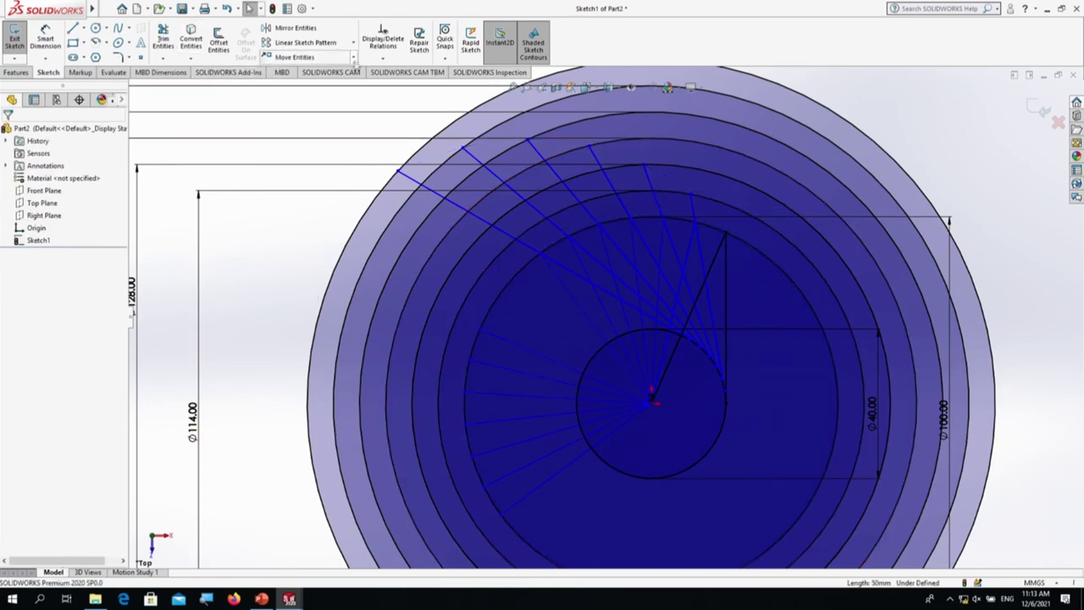
pyautogui.click(354, 58)
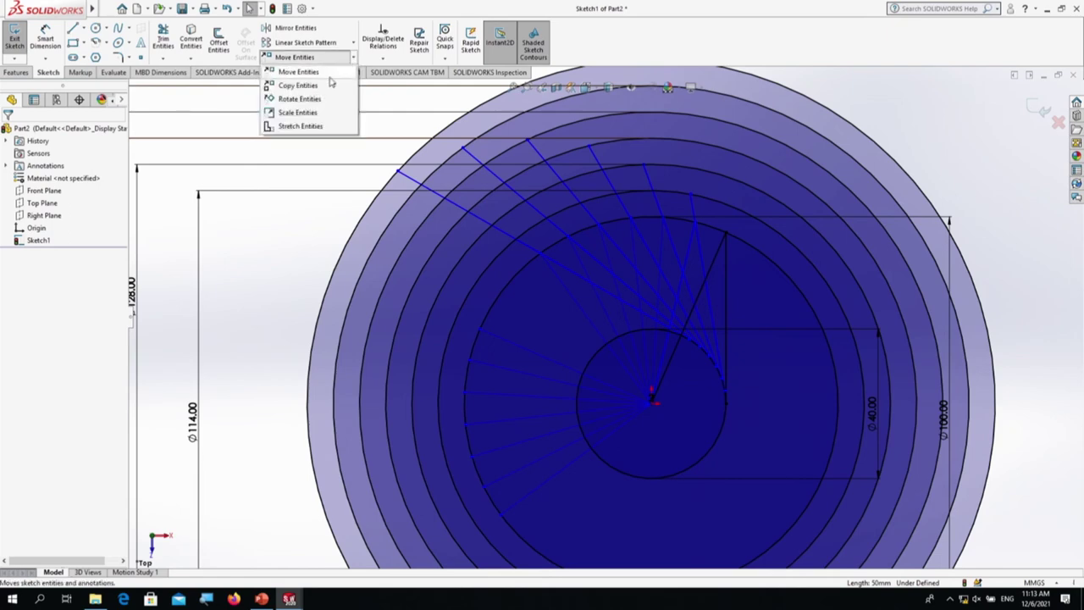
pyautogui.click(300, 99)
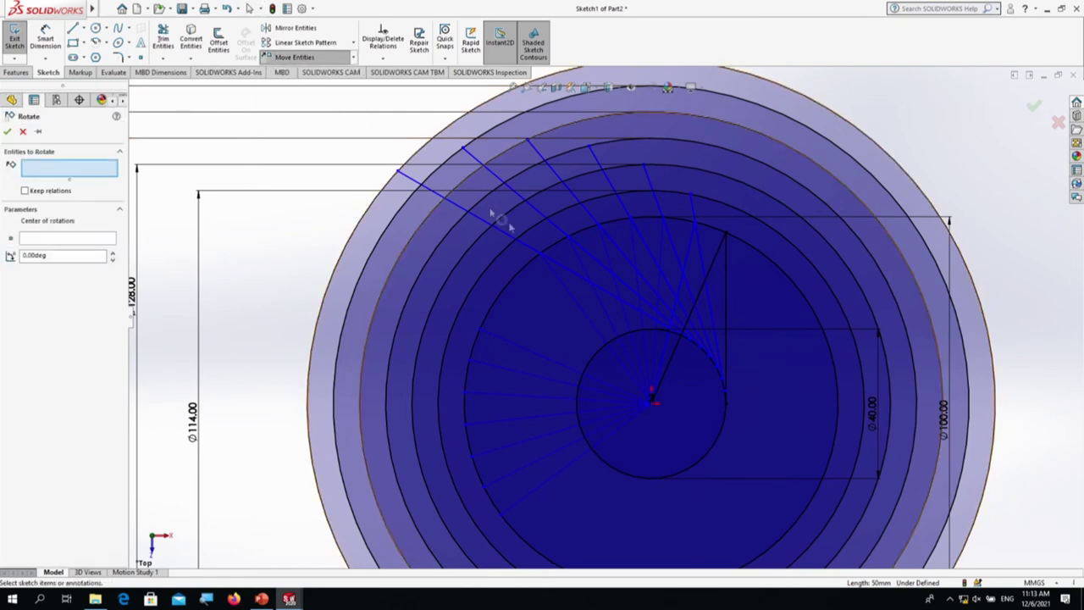
pyautogui.click(578, 311)
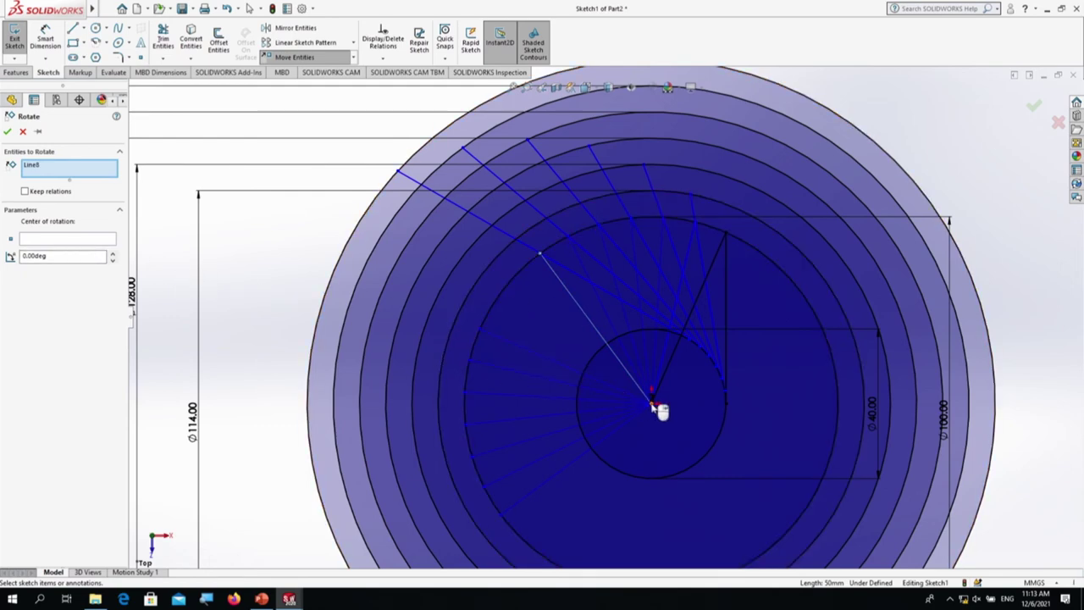
pyautogui.click(77, 239)
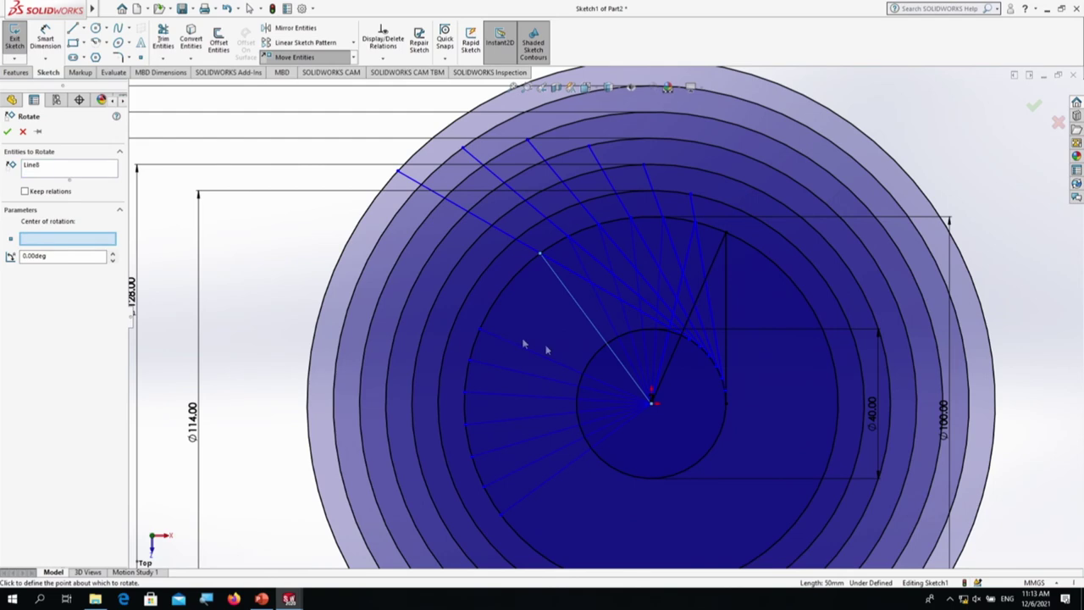
pyautogui.click(653, 408)
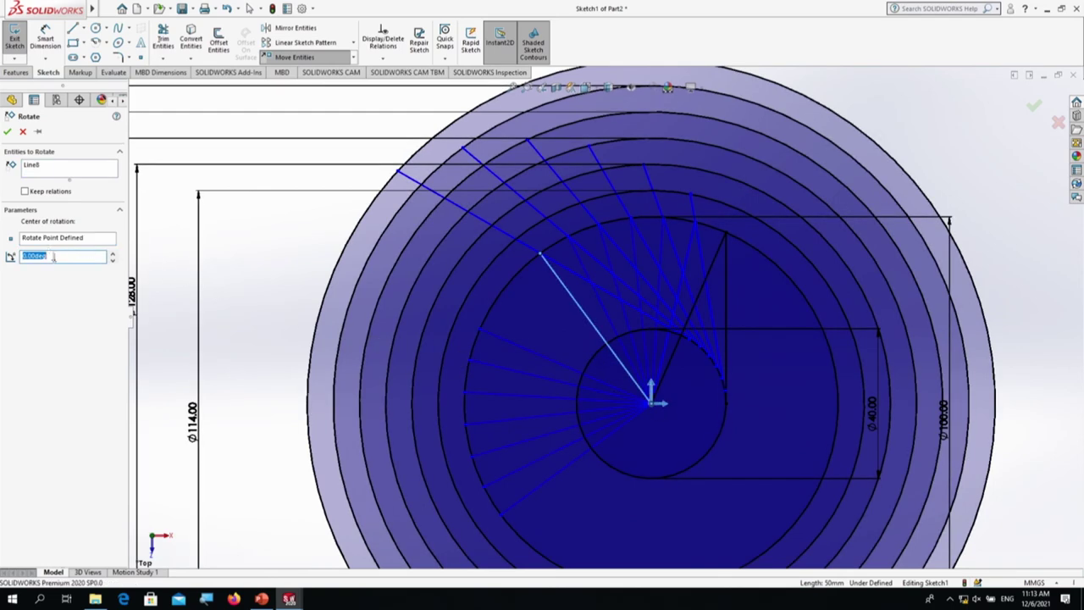
pyautogui.write('1')
pyautogui.press('Return')
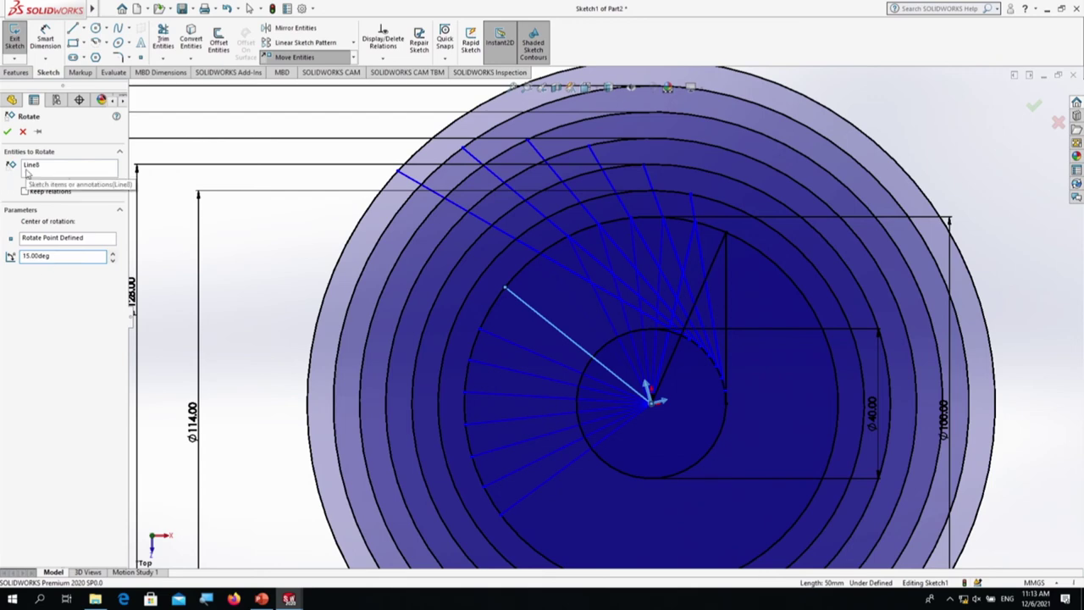
pyautogui.click(23, 131)
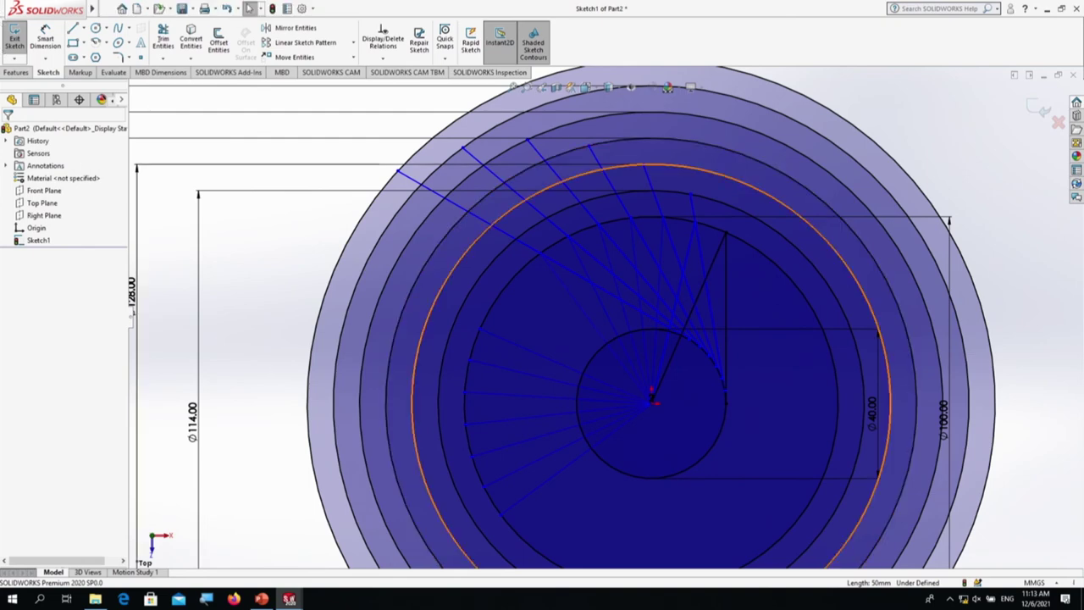
# Step: Check the angle between the sixth spoke and the neighbouring first spoke of the lower group
pyautogui.click(113, 72)
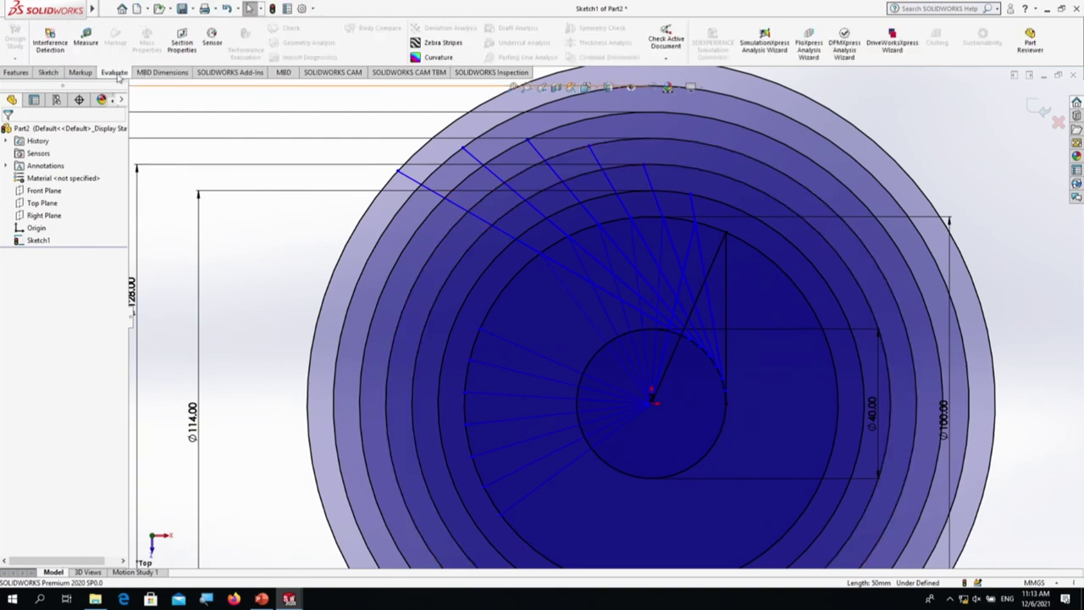
pyautogui.click(590, 331)
pyautogui.moveTo(590, 331); pyautogui.dragTo(556, 349)
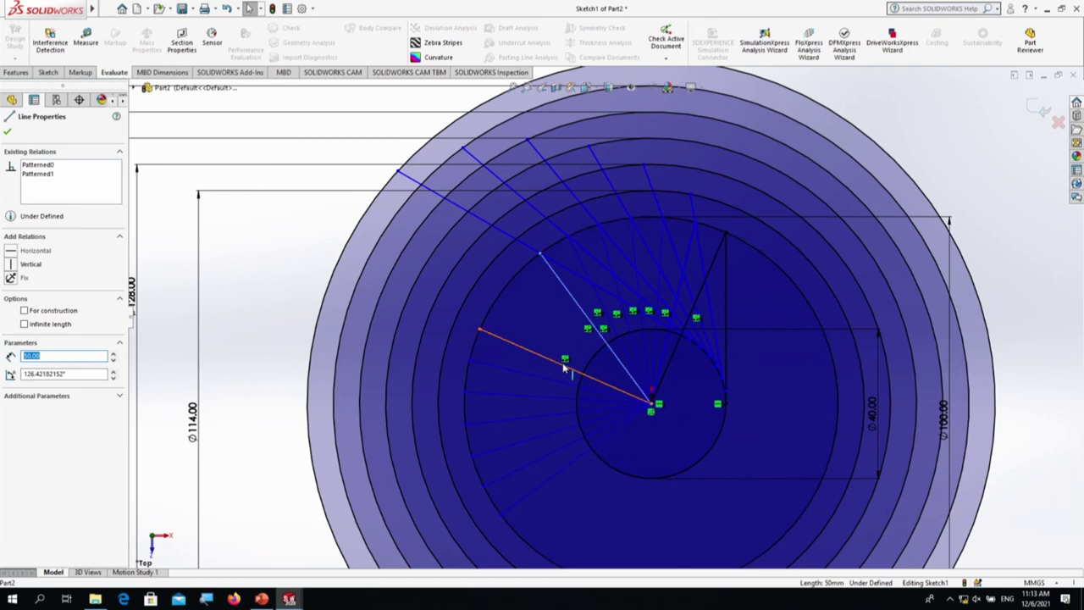
pyautogui.keyDown('ctrl'); pyautogui.click(577, 313); pyautogui.keyUp('ctrl')
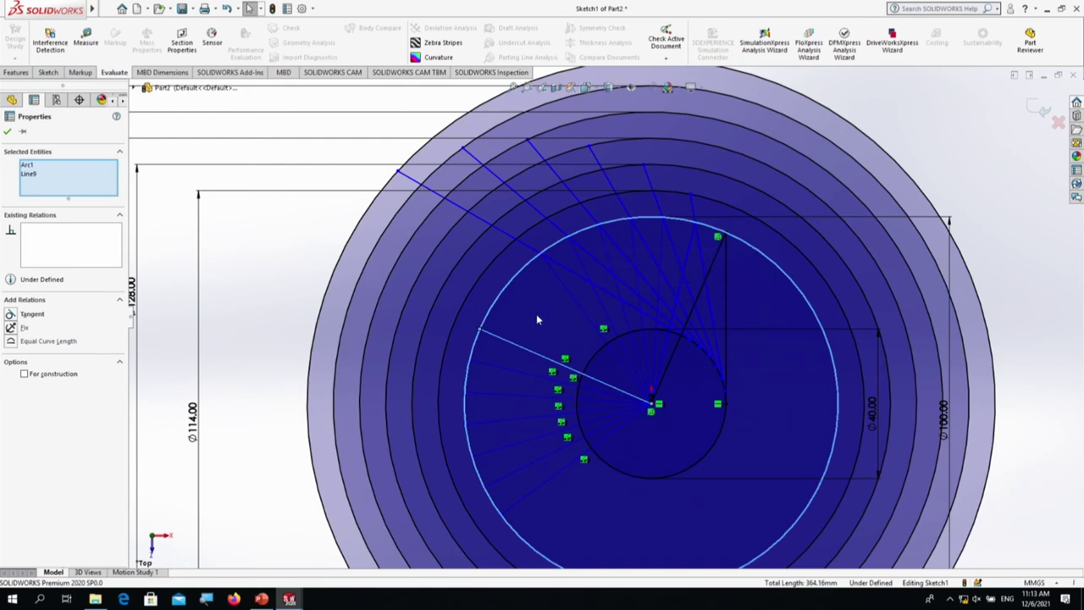
pyautogui.click(536, 319)
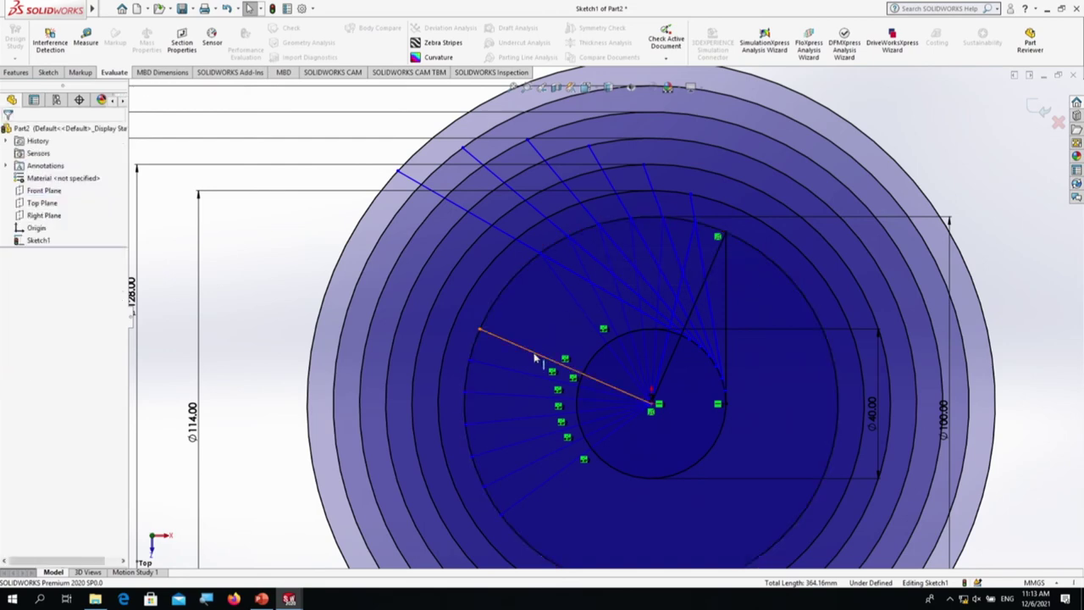
pyautogui.click(48, 73)
pyautogui.click(44, 38)
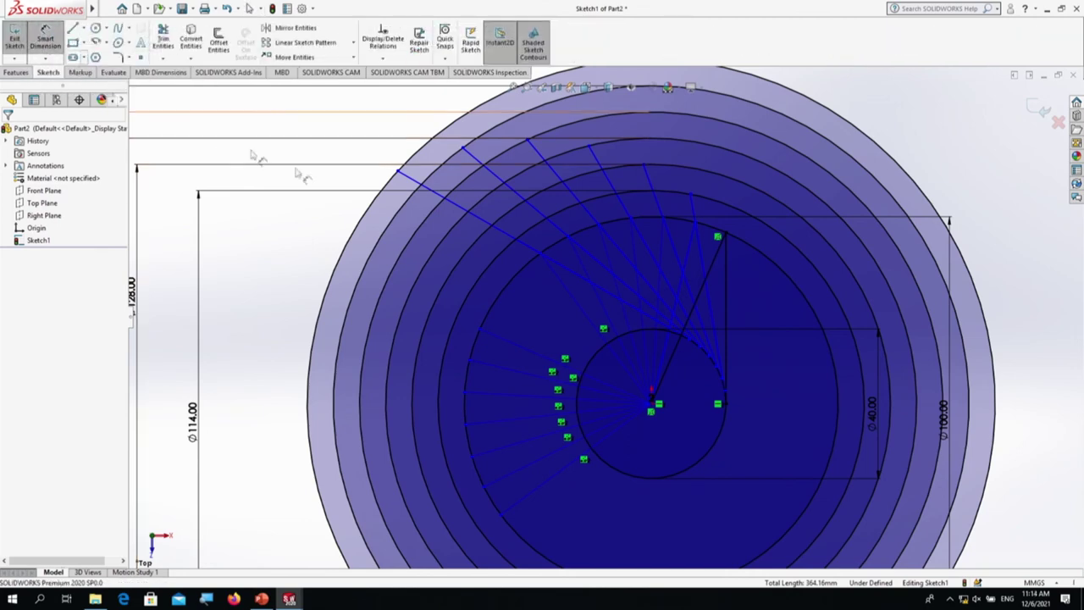
pyautogui.click(580, 311)
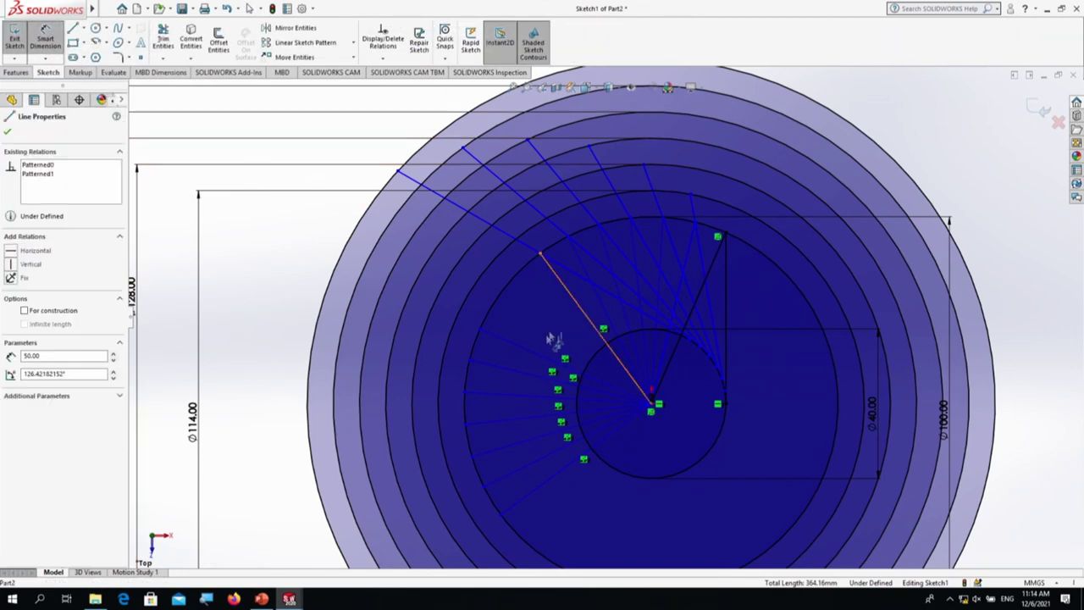
pyautogui.click(539, 357)
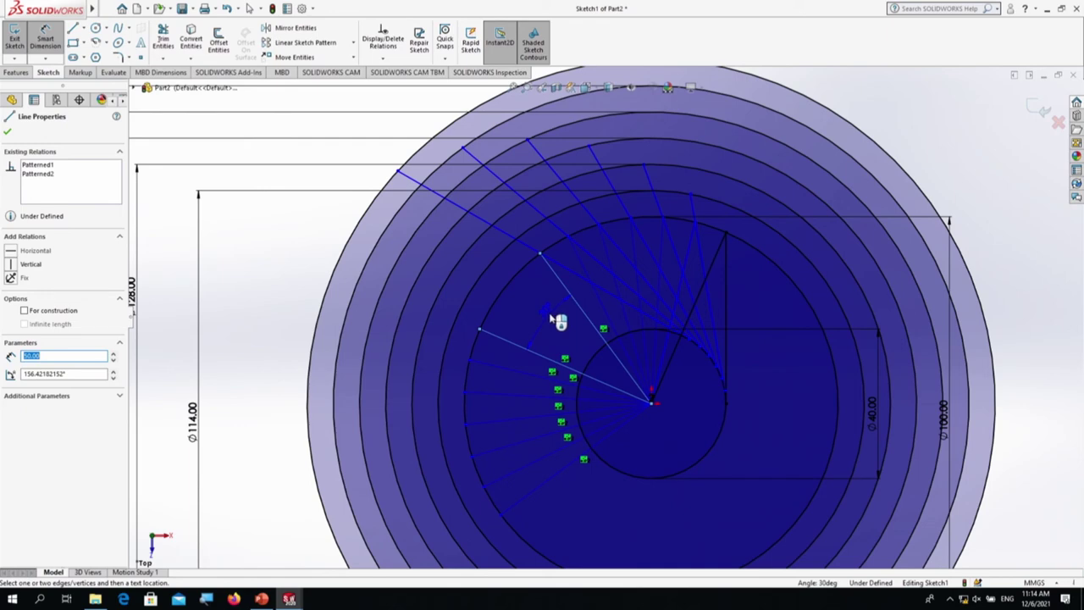
pyautogui.press('Escape')
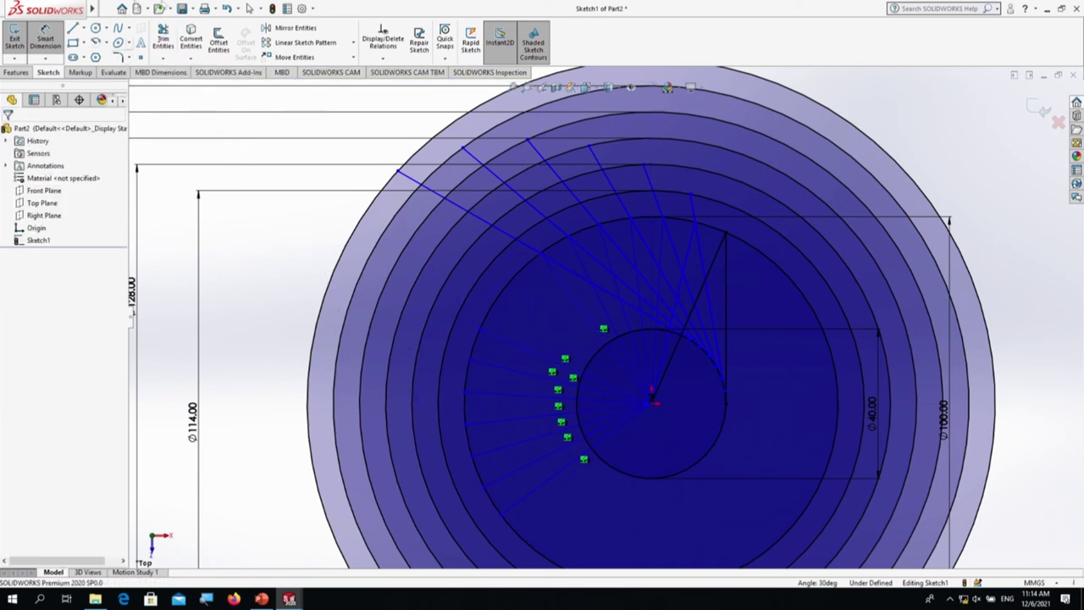
# Step: Circular-pattern the sixth spoke about the common centre with 2 equally spaced instances and an angle of -15°
pyautogui.click(353, 43)
pyautogui.click(309, 71)
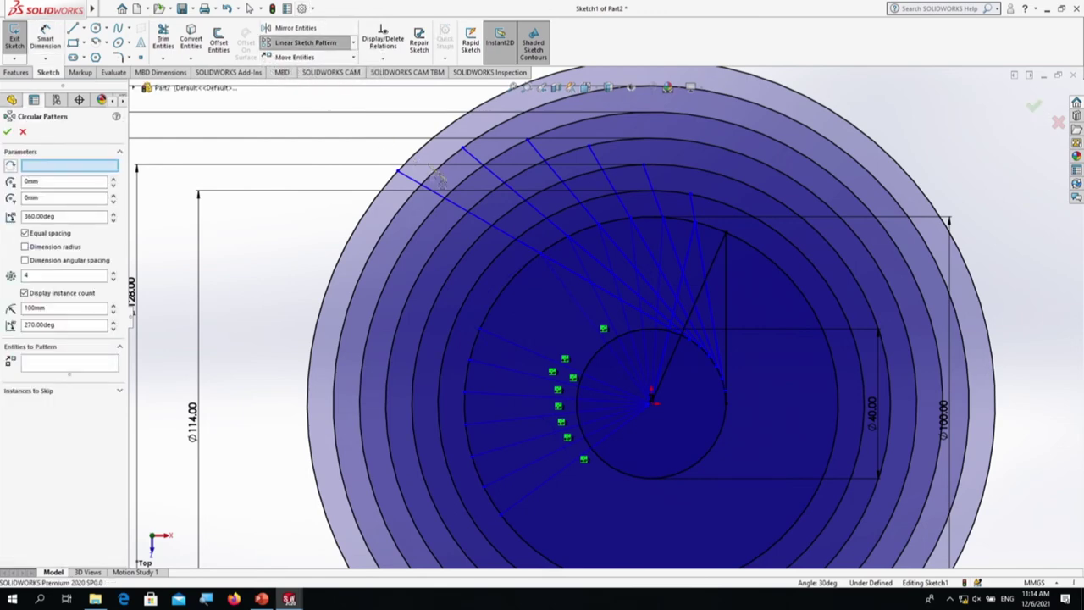
pyautogui.click(577, 305)
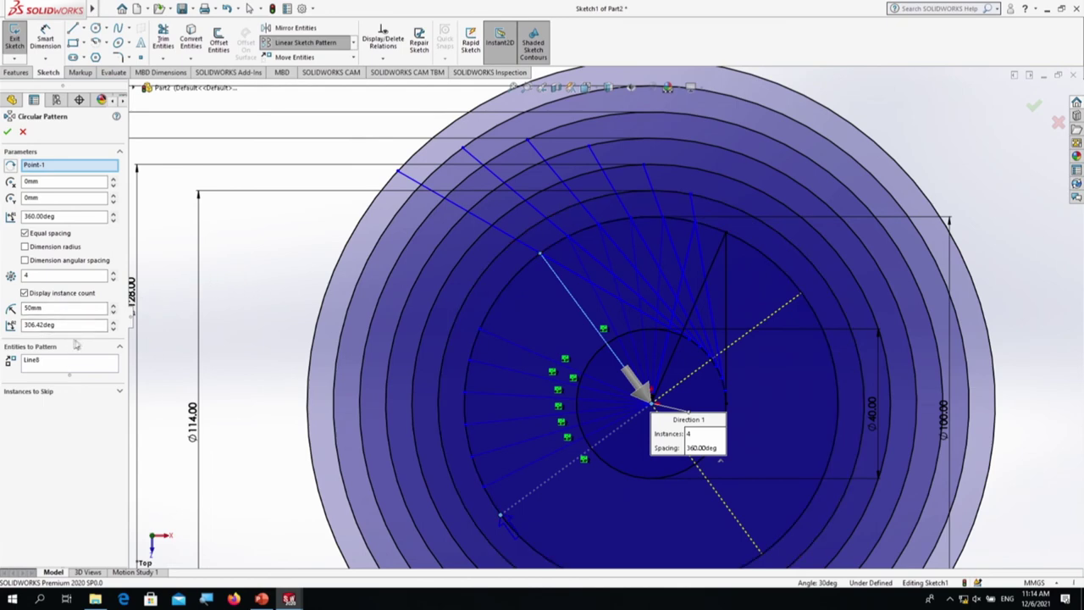
pyautogui.doubleClick(43, 274)
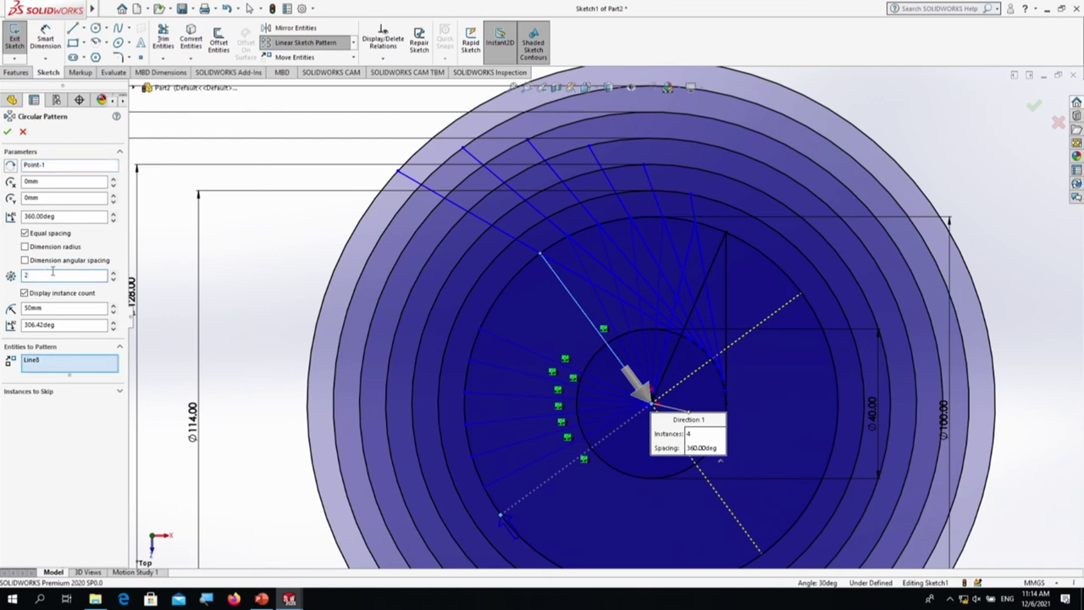
pyautogui.doubleClick(44, 217)
pyautogui.press('Return')
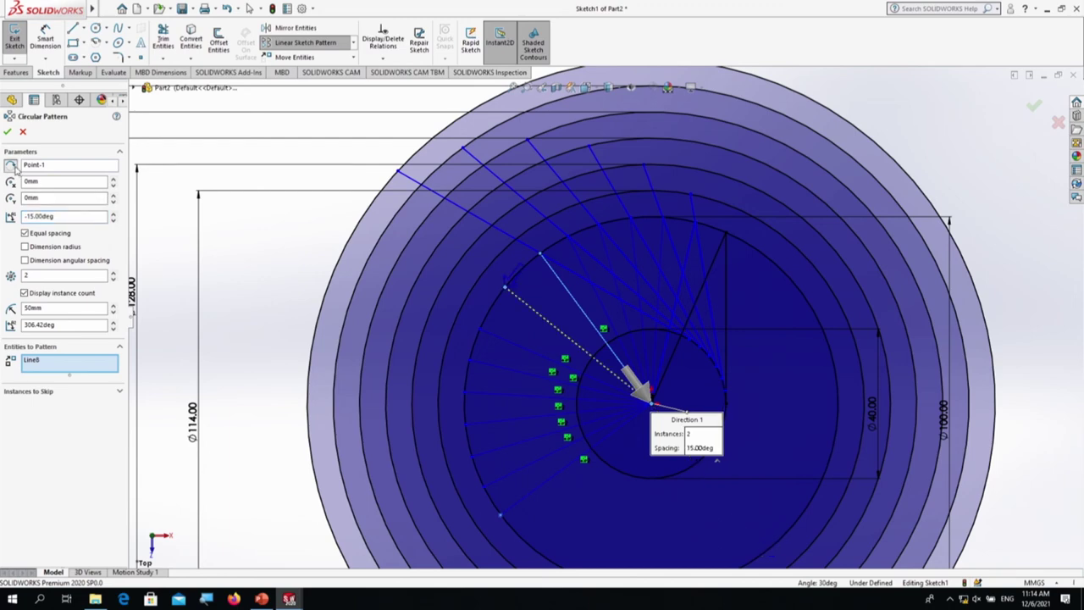
pyautogui.click(9, 133)
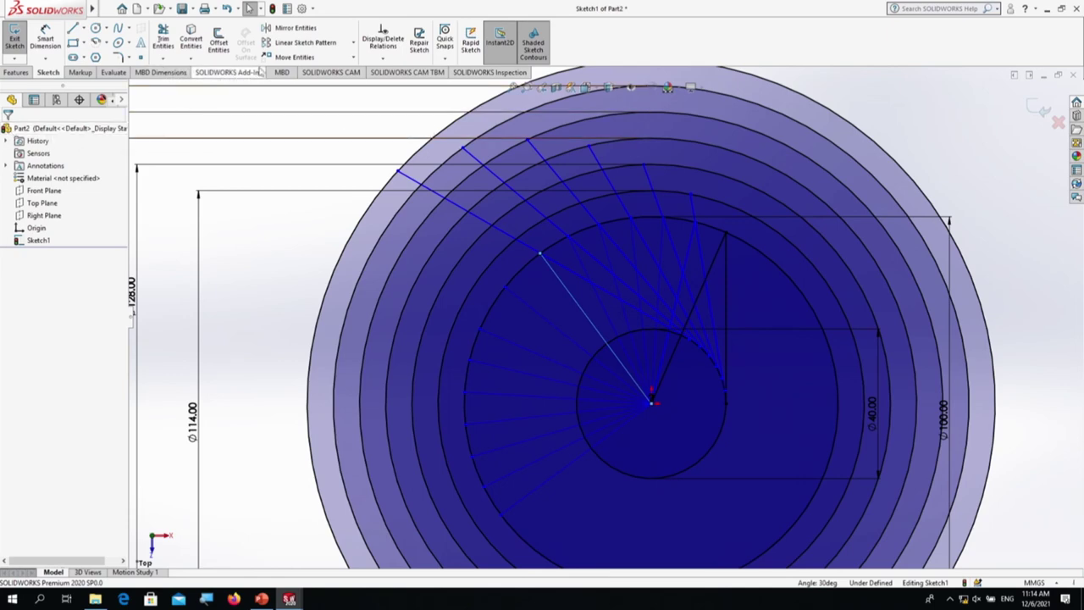
# Step: Try to mirror the six extended tangent lines about the bisecting spoke between the sixth spoke and the lower group
pyautogui.click(297, 29)
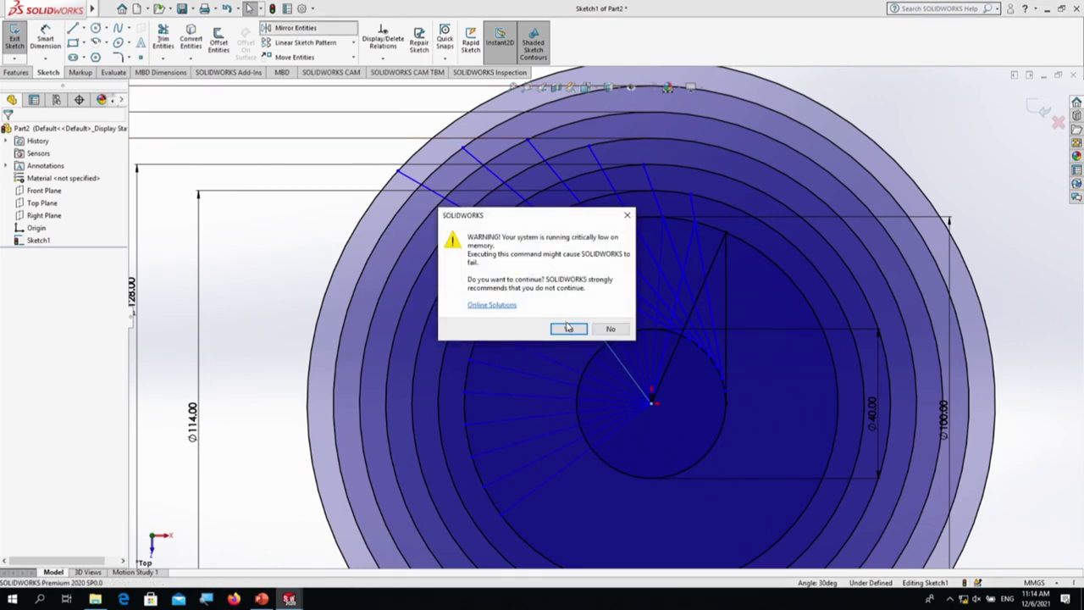
pyautogui.press('Escape')
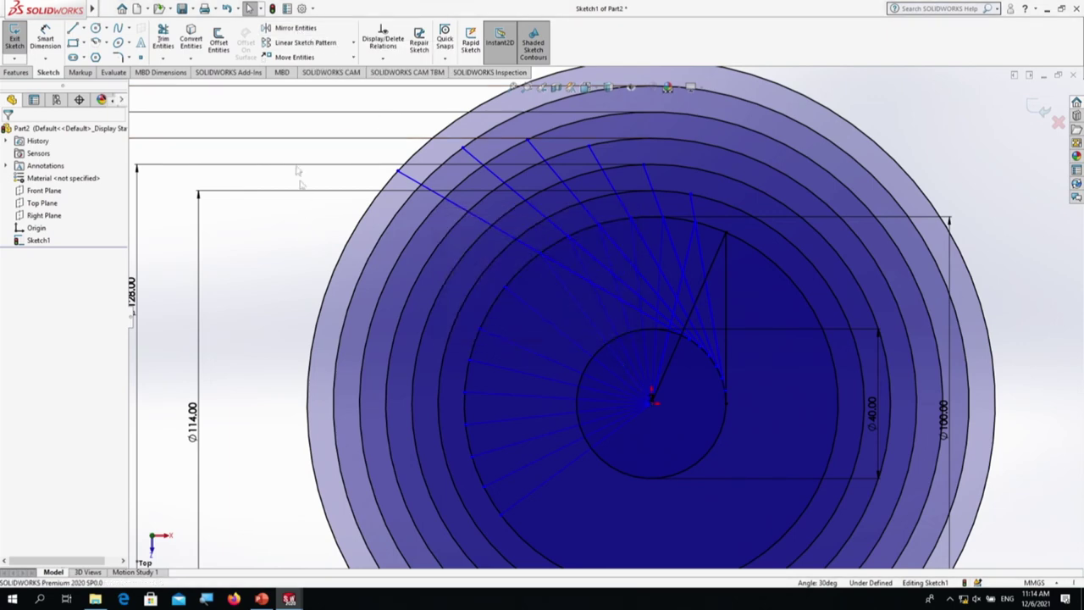
pyautogui.click(289, 28)
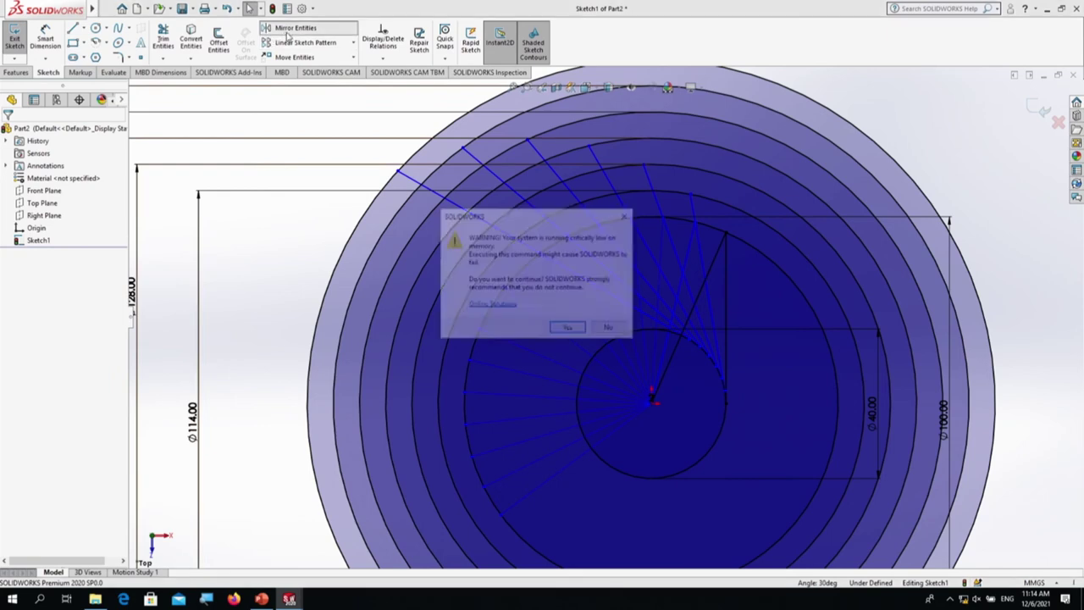
pyautogui.click(569, 328)
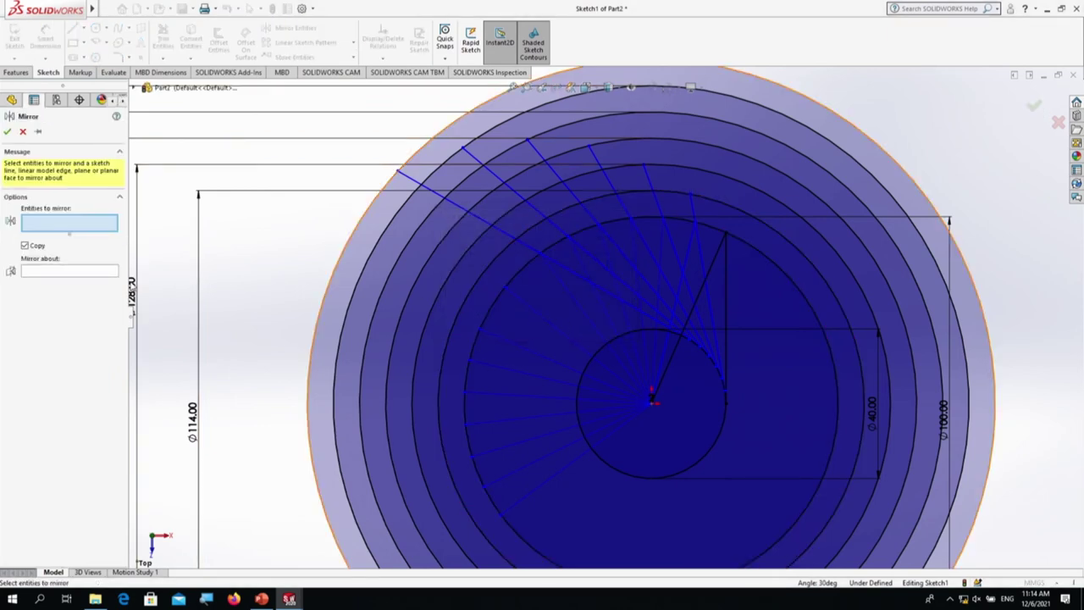
pyautogui.click(84, 271)
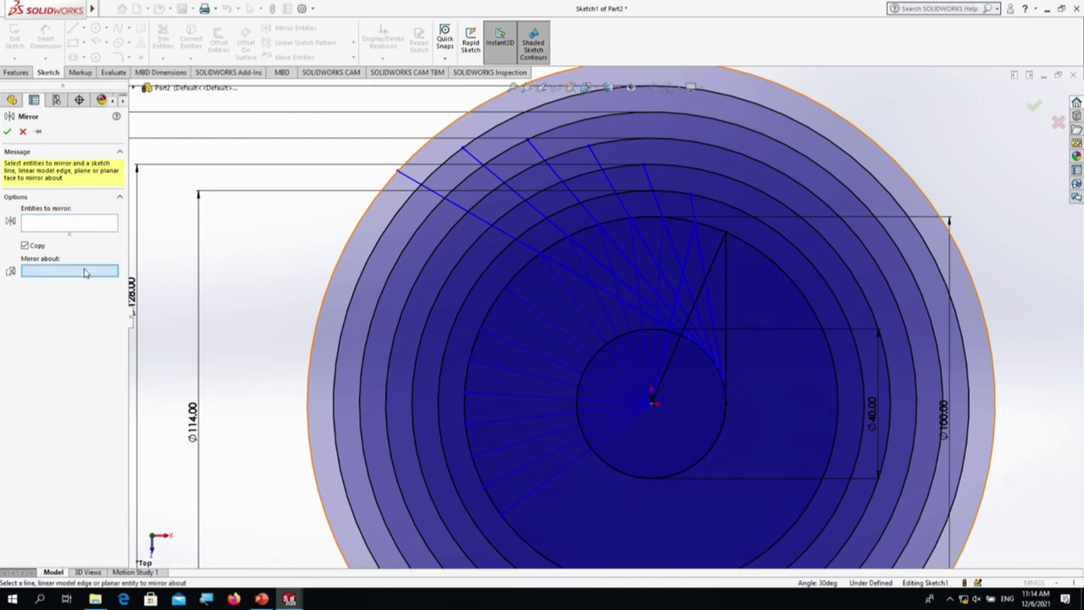
pyautogui.click(537, 316)
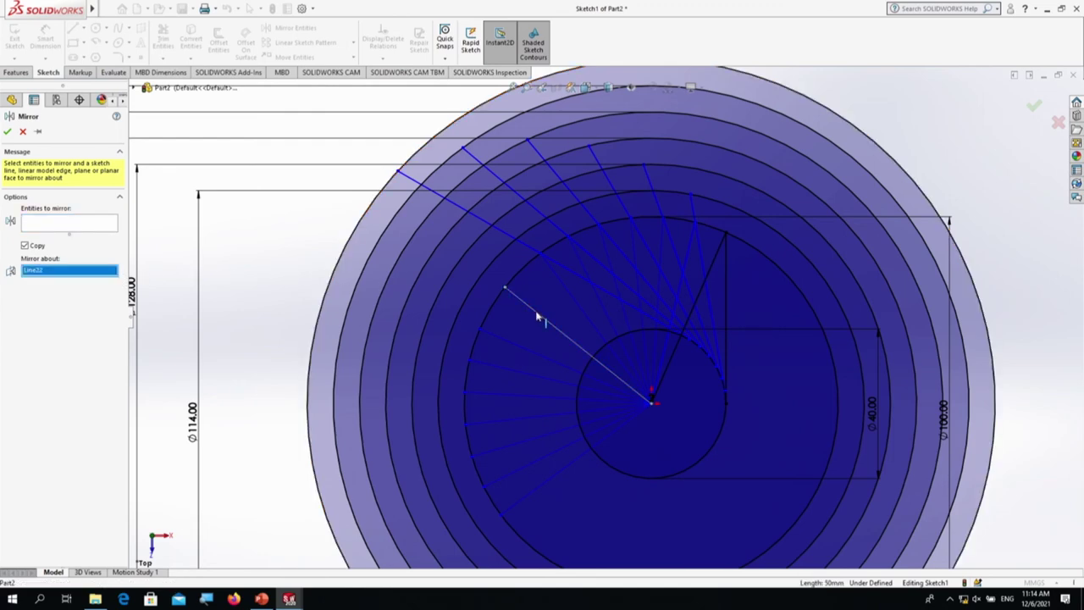
pyautogui.click(82, 225)
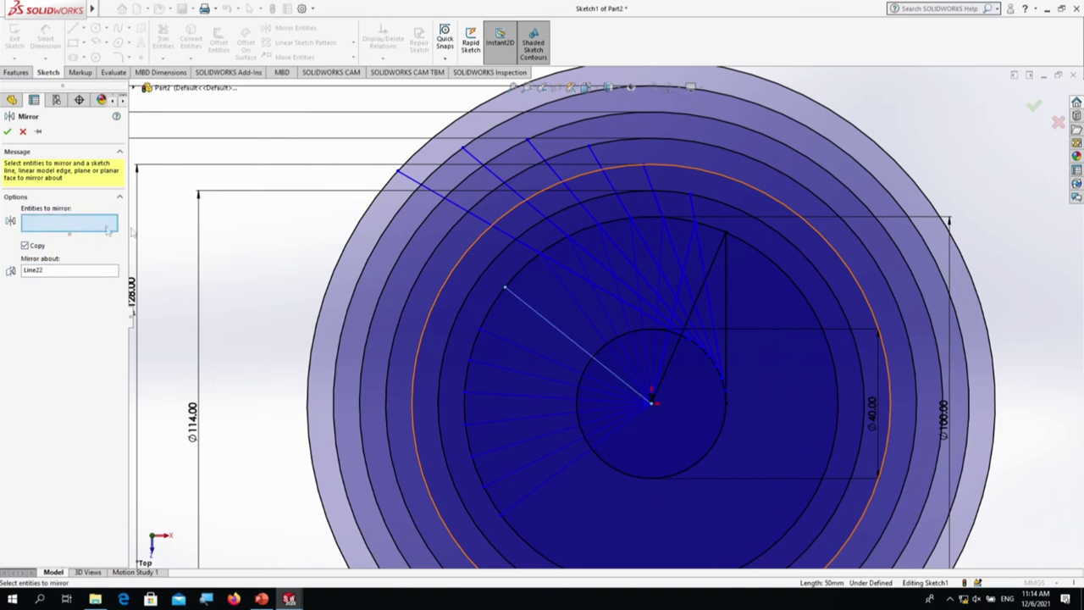
pyautogui.click(693, 217)
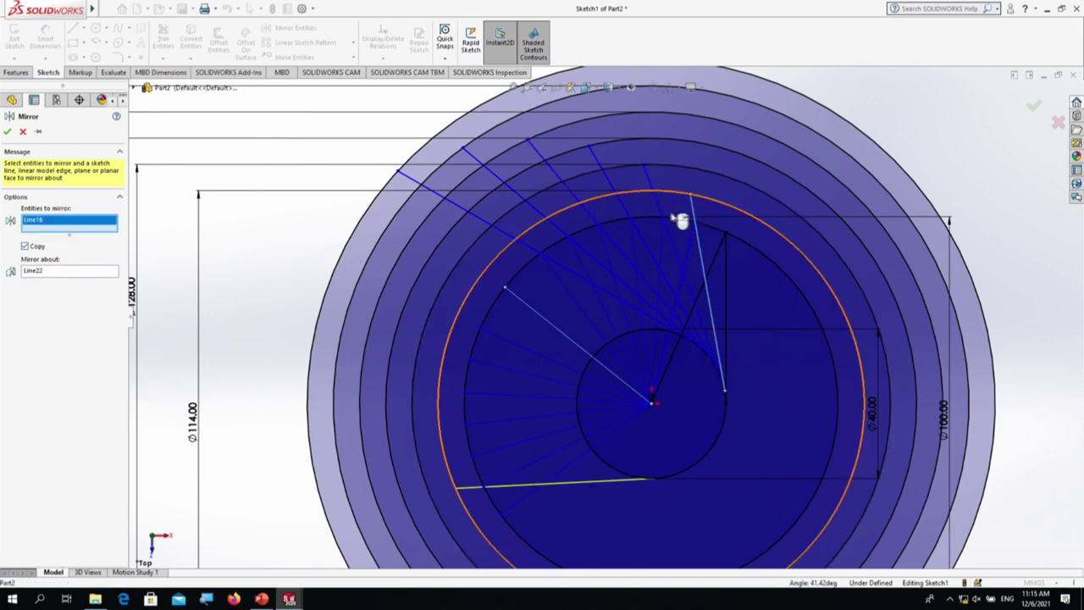
pyautogui.click(662, 214)
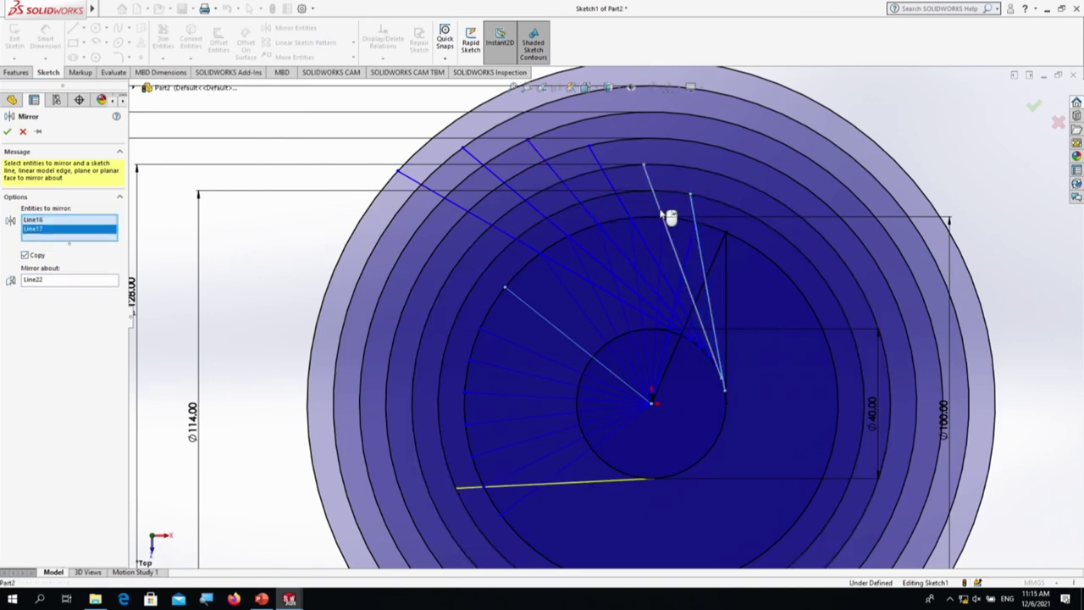
pyautogui.click(614, 193)
pyautogui.click(581, 191)
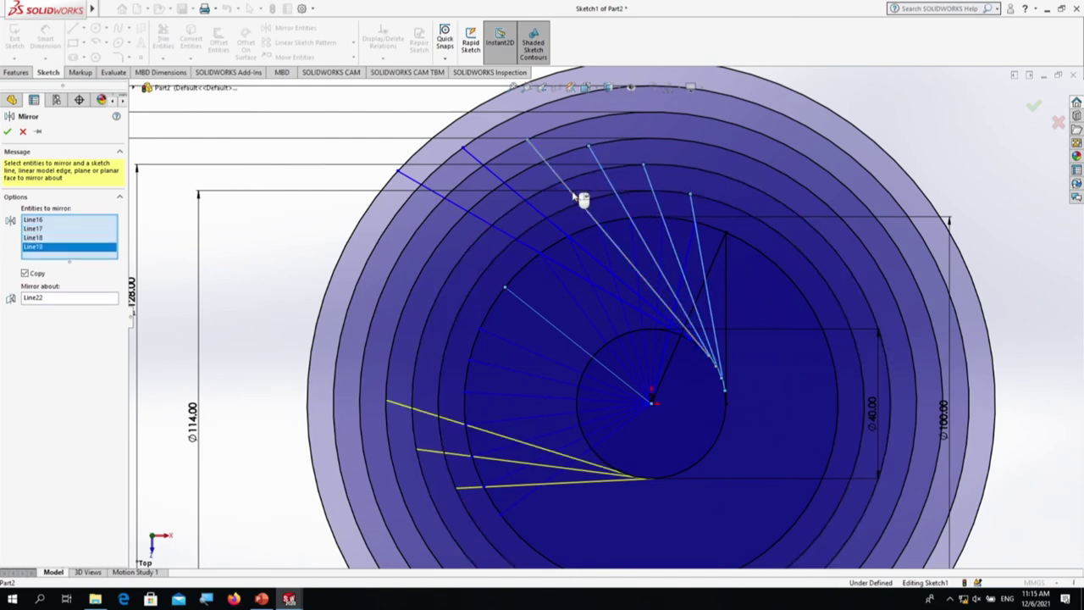
pyautogui.click(520, 195)
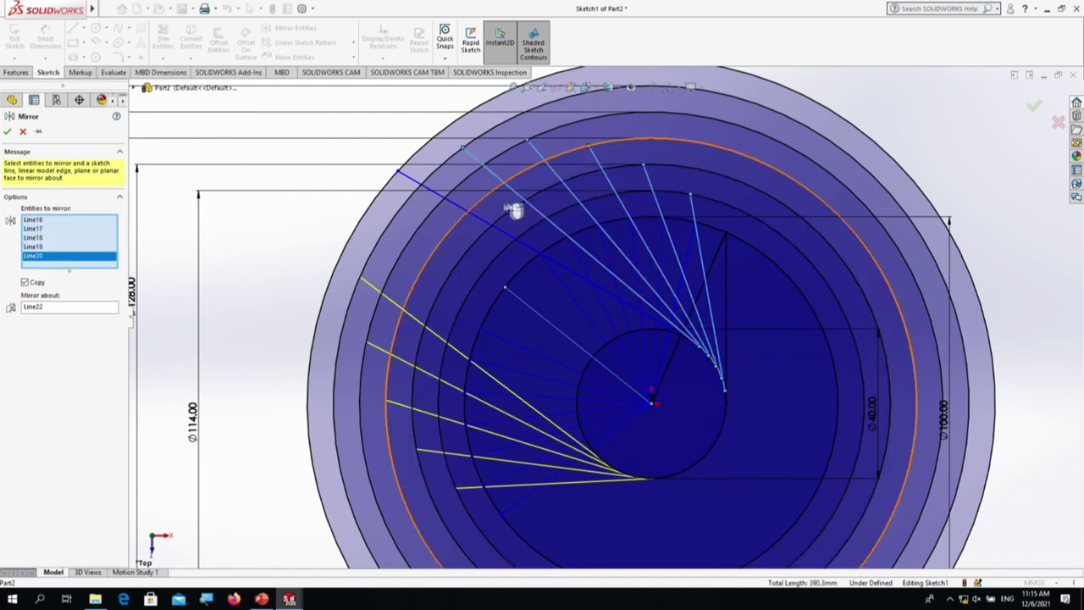
pyautogui.click(466, 210)
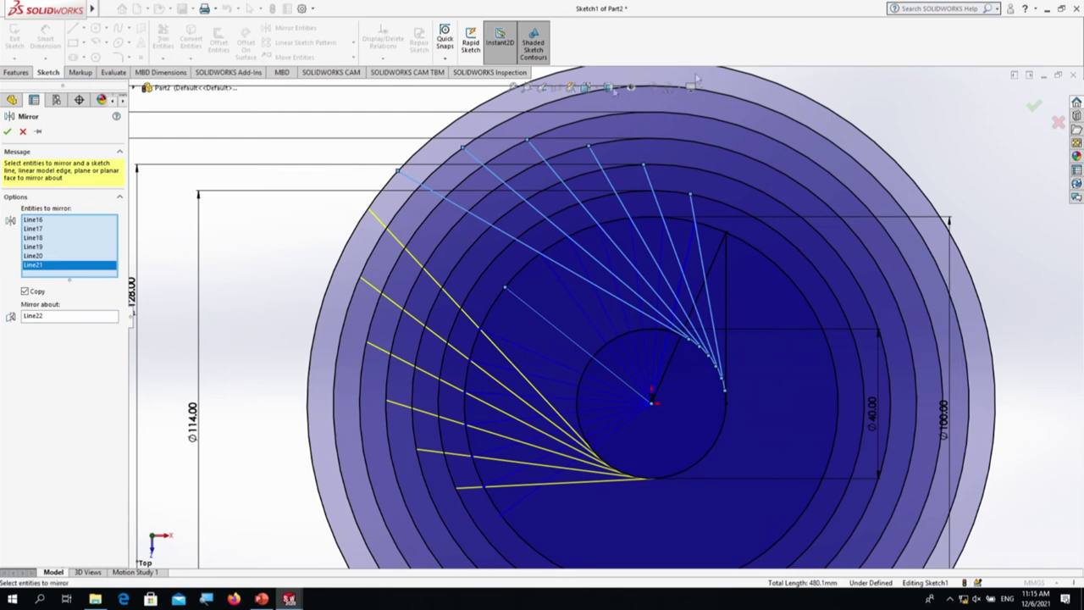
pyautogui.press('Return')
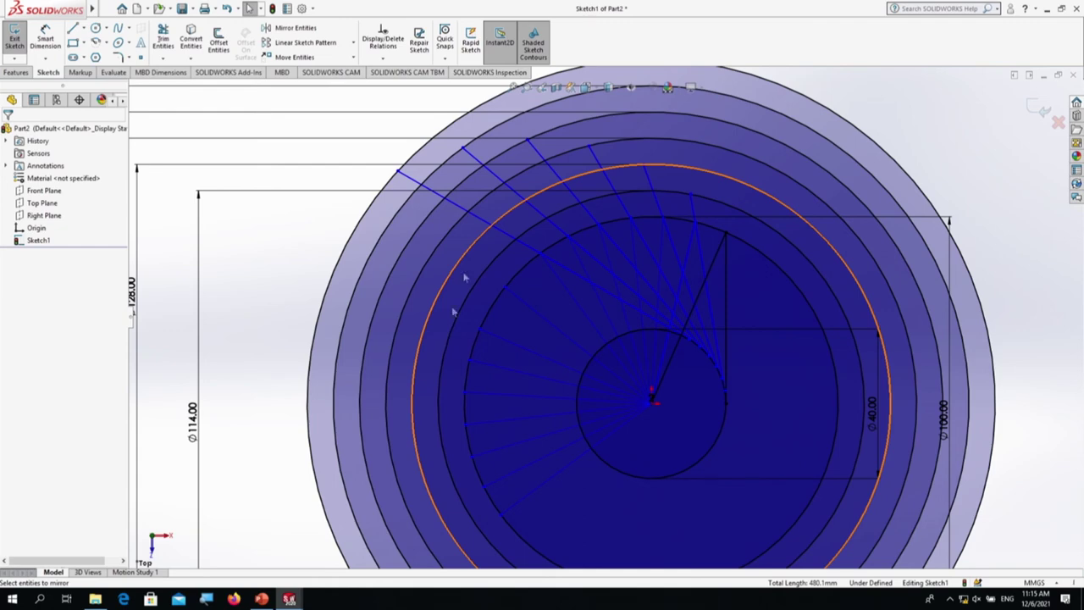
# Step: Delete the bisecting spoke between the sixth spoke and the first spoke of the lower group
pyautogui.scroll(3, 497, 310)
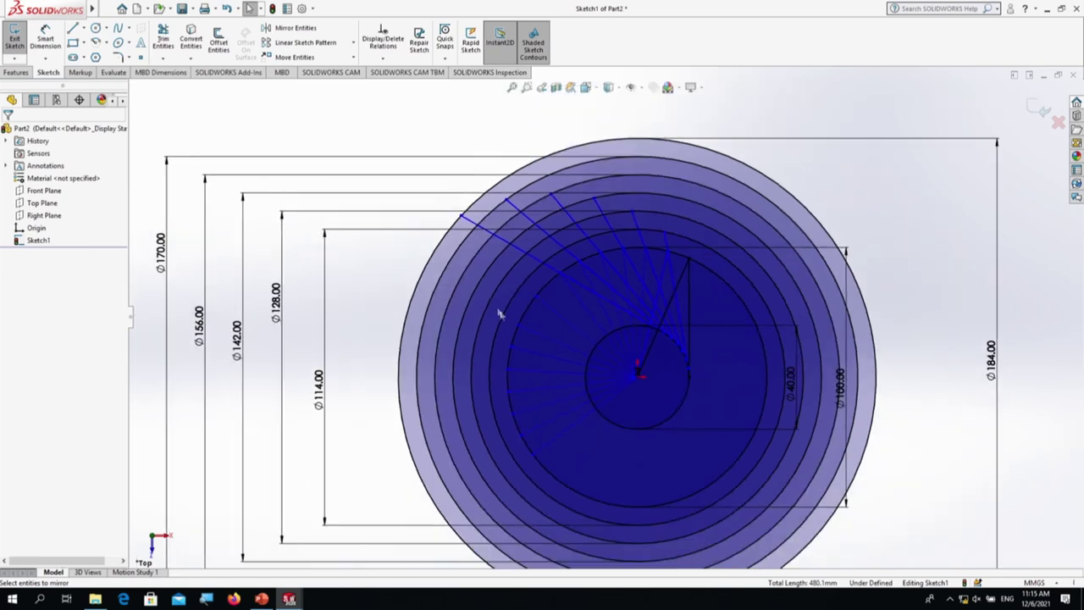
pyautogui.scroll(-3, 554, 326)
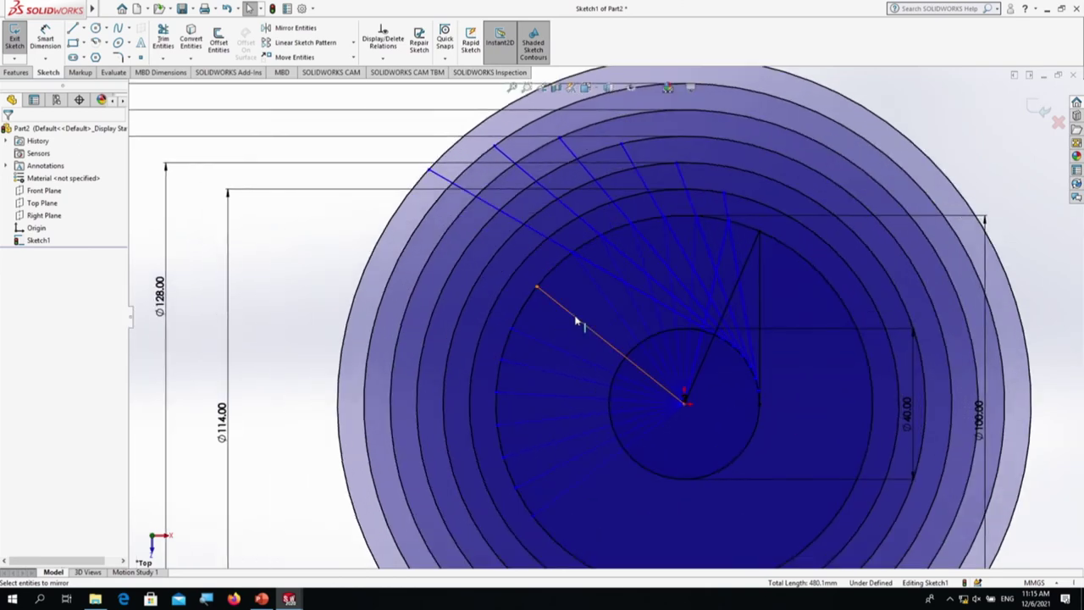
pyautogui.click(576, 320)
pyautogui.press('Escape')
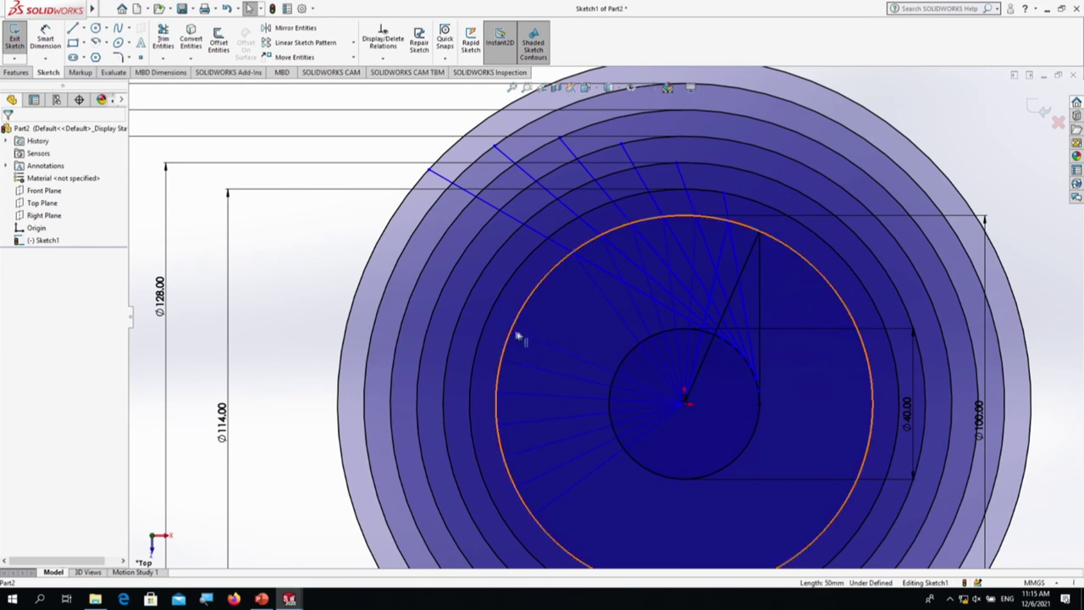
# Step: Sketch a line about 32 mm long from the outer end of the lower group's first spoke to the 40 mm circle
pyautogui.scroll(1, 606, 357)
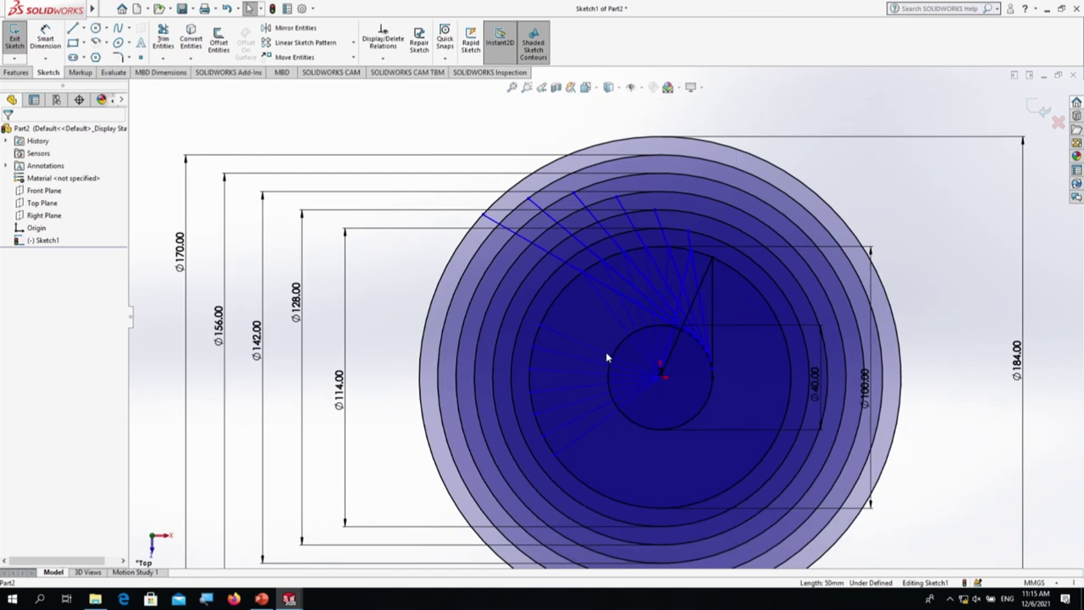
pyautogui.scroll(-3, 606, 357)
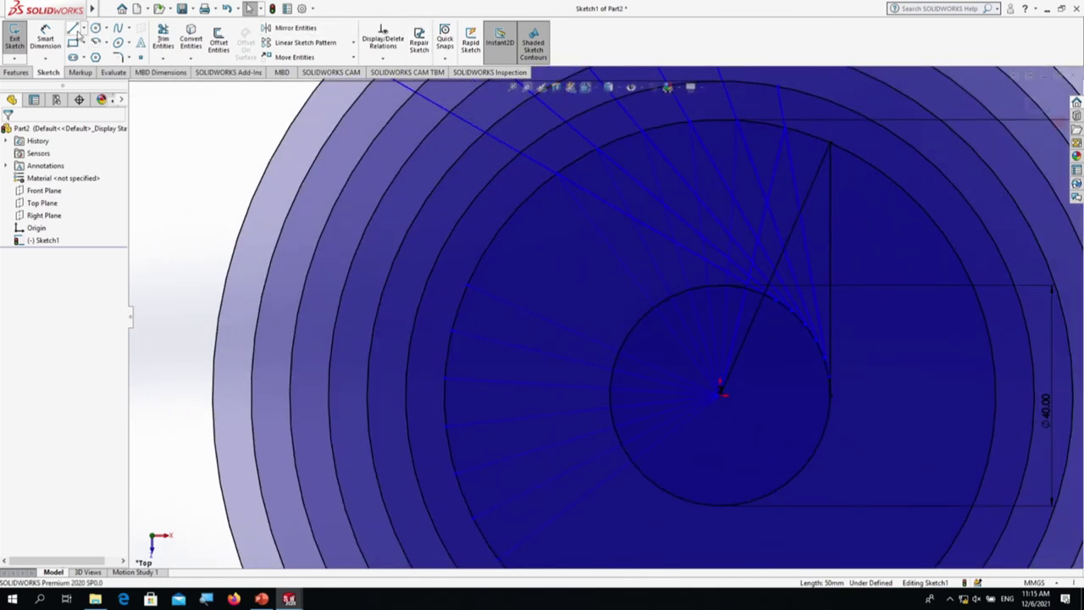
pyautogui.click(72, 28)
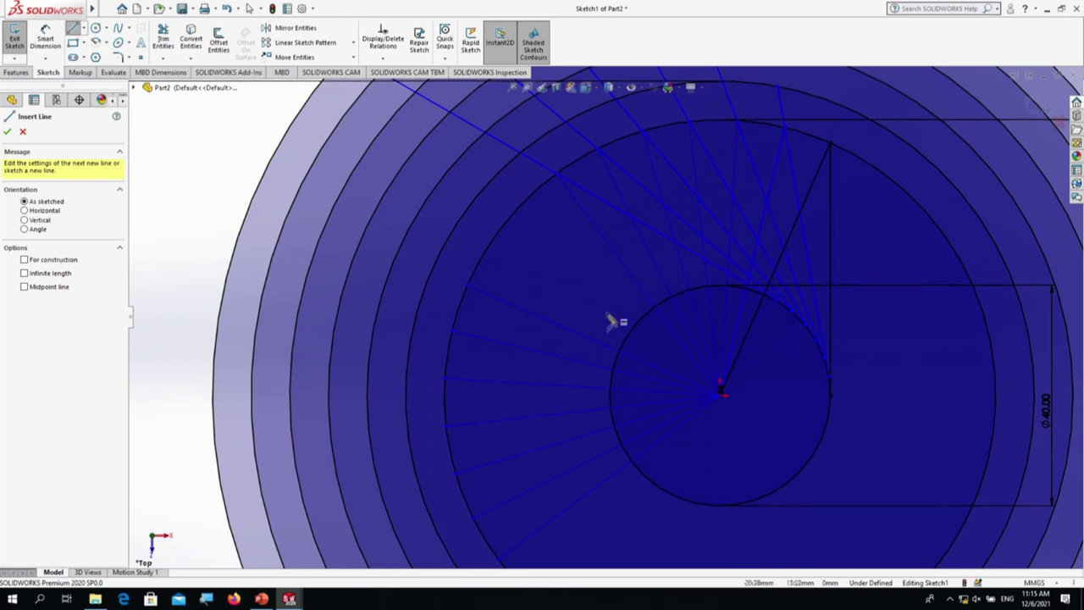
pyautogui.click(468, 287)
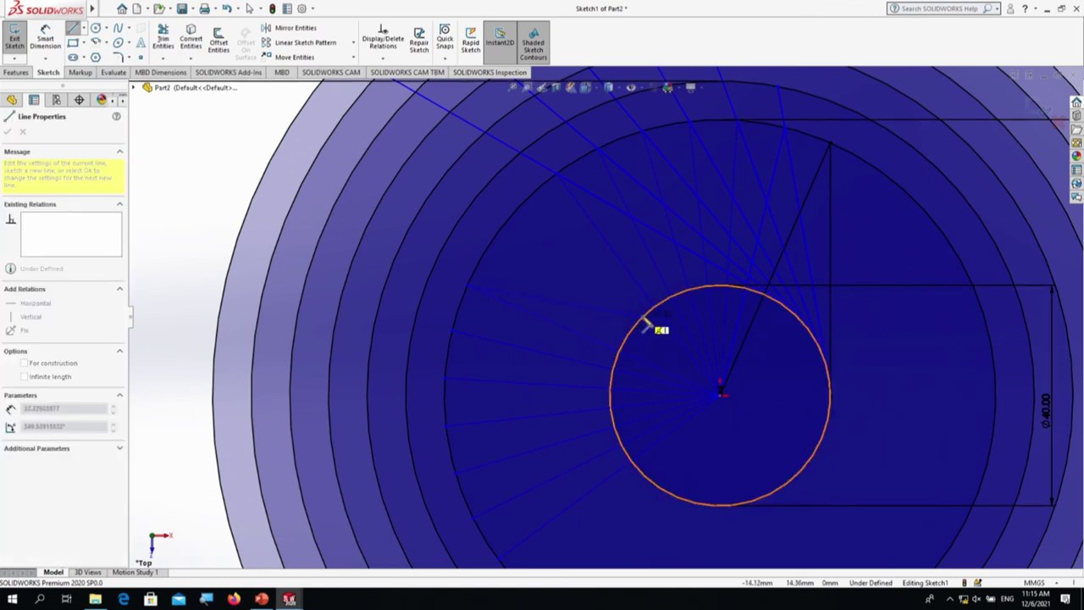
pyautogui.click(641, 316)
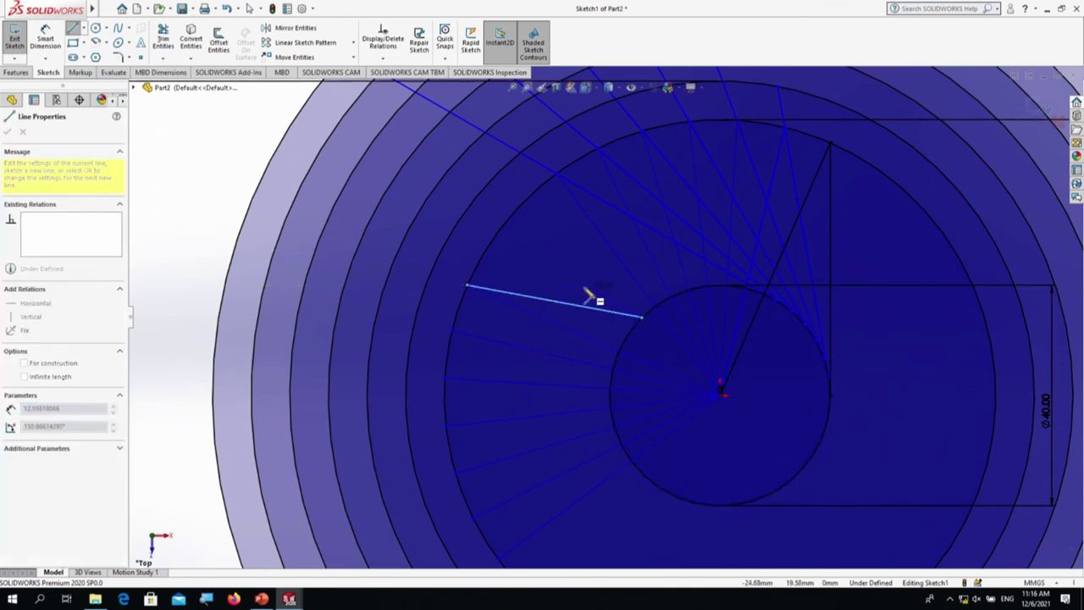
pyautogui.press('Escape')
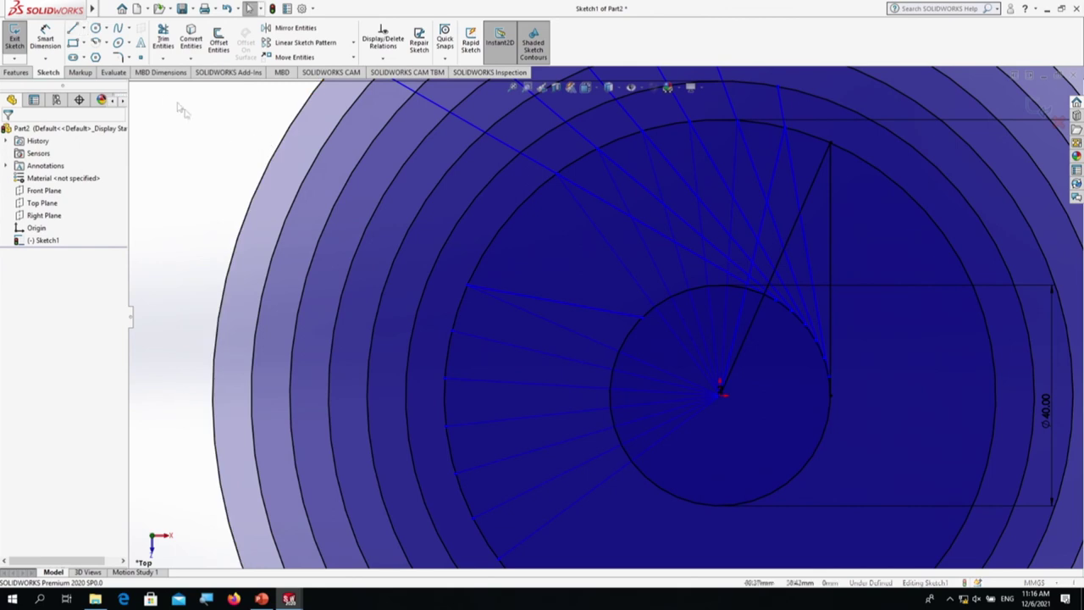
# Step: Sketch separate lines from the outer ends of the lower group's second and third spokes to the upper-left arc of the 40 mm circle
pyautogui.click(74, 29)
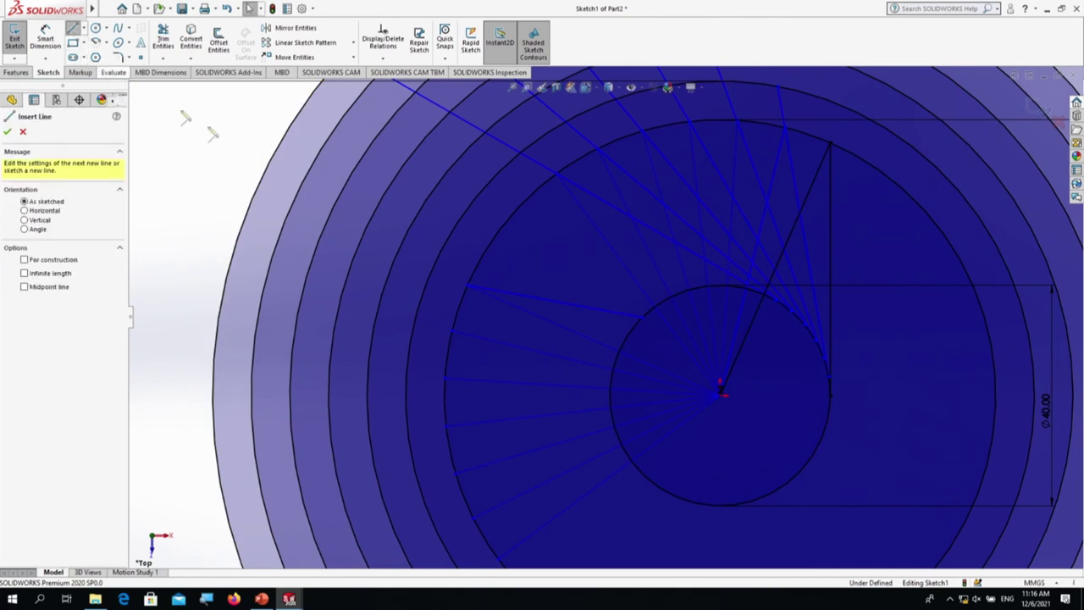
pyautogui.click(453, 333)
pyautogui.click(650, 313)
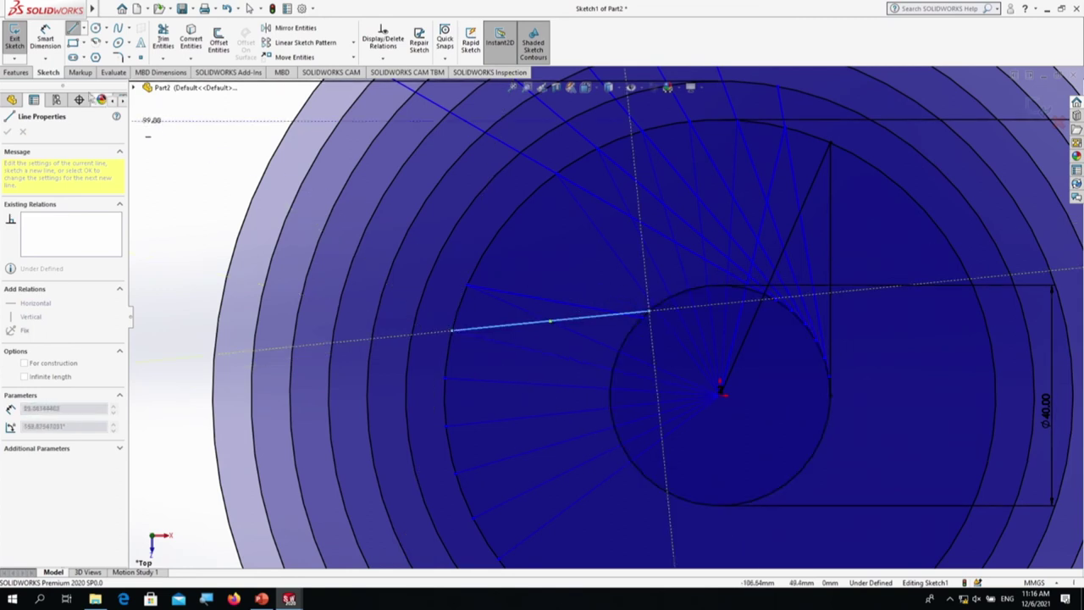
pyautogui.press('Escape')
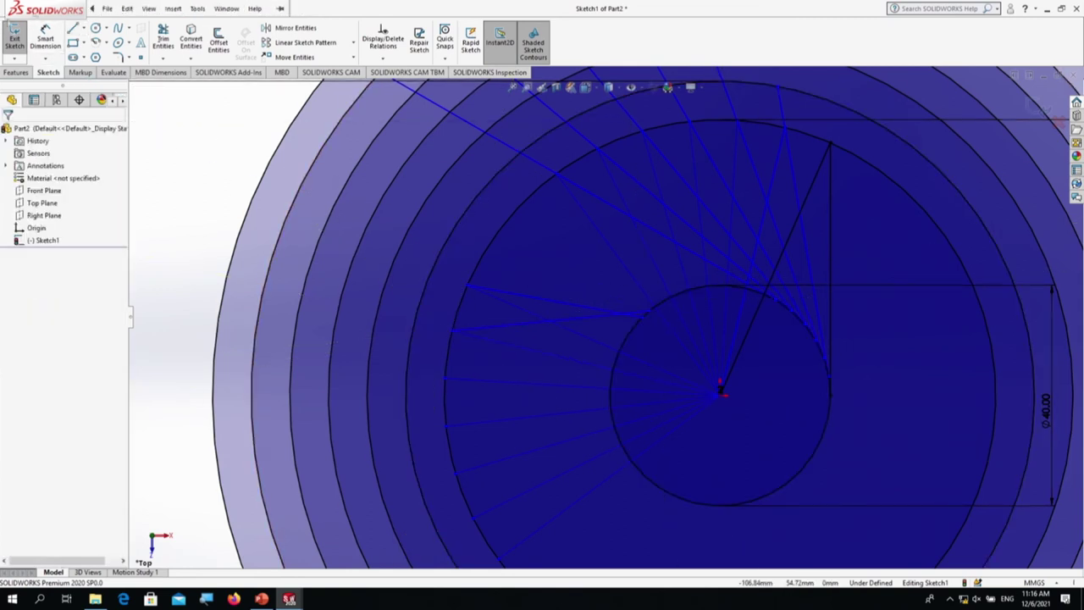
pyautogui.click(83, 29)
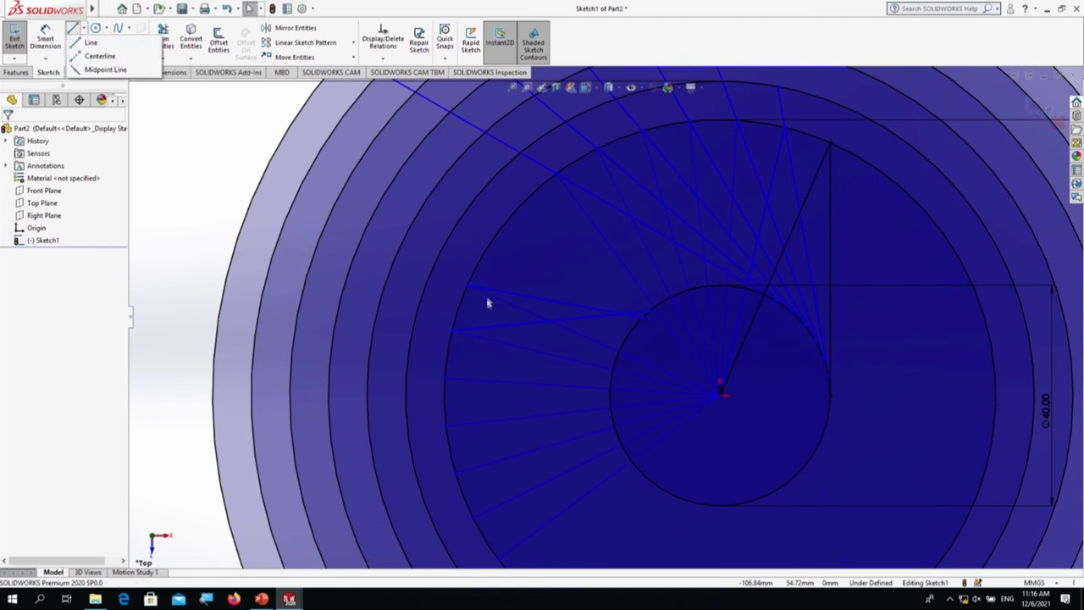
pyautogui.click(76, 46)
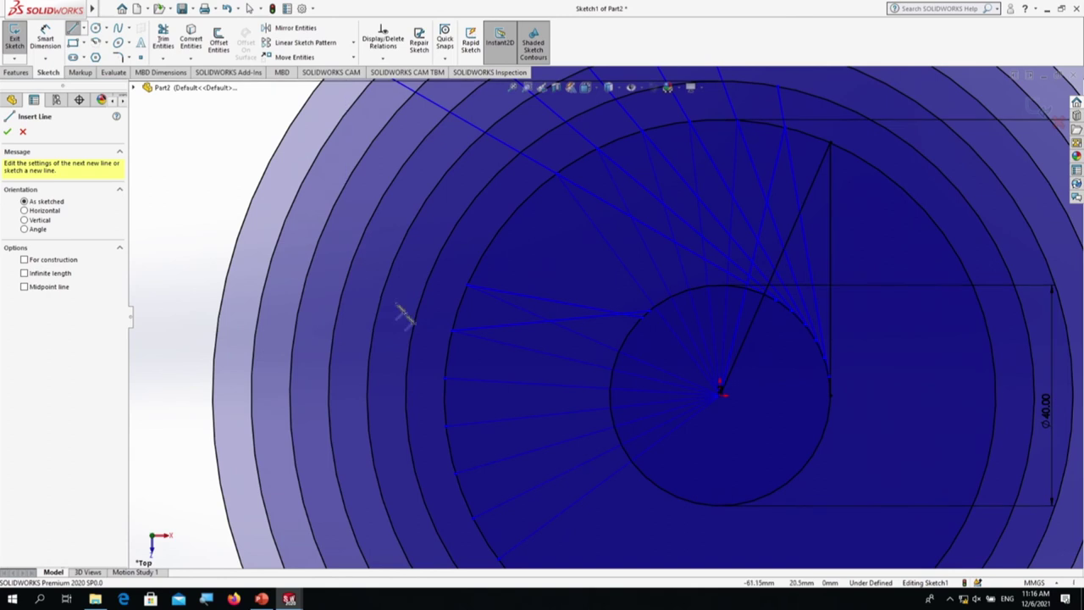
pyautogui.click(448, 381)
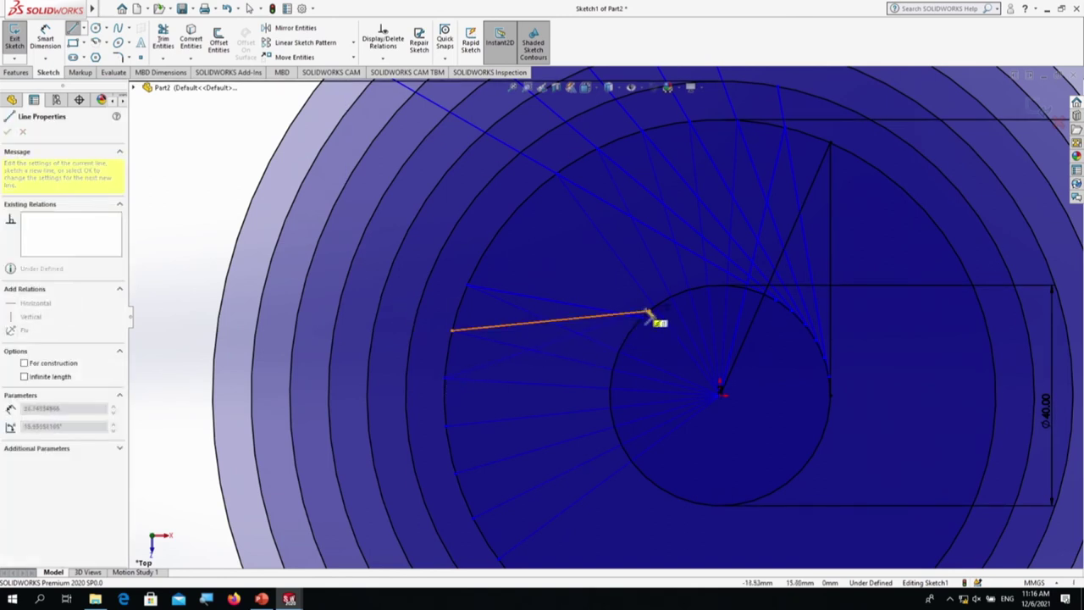
pyautogui.click(678, 297)
pyautogui.press('Escape')
pyautogui.press('Delete')
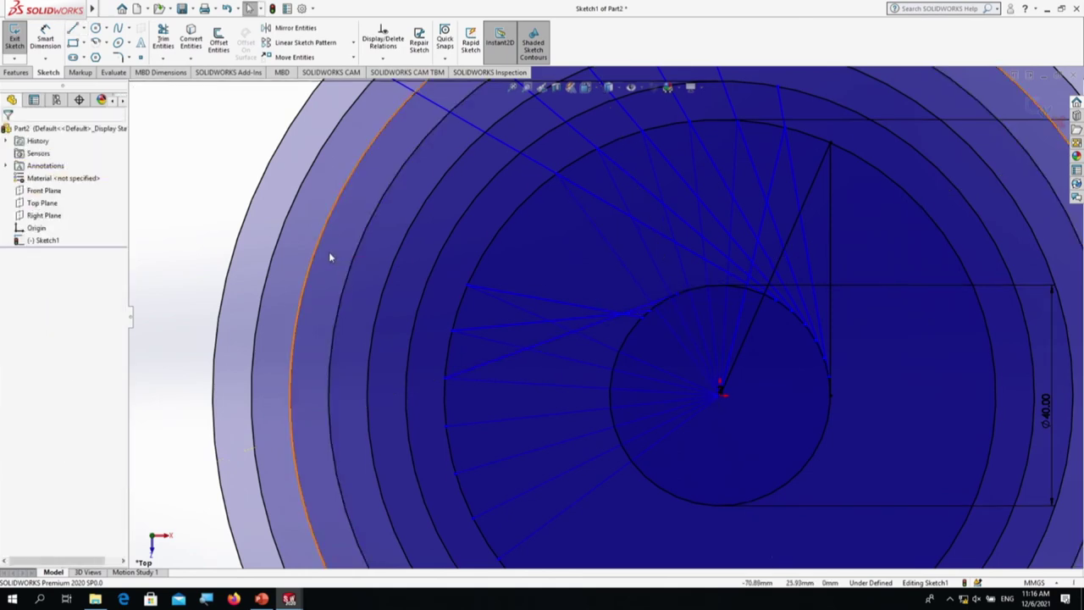
# Step: Sketch lines from the outer ends of the lower group's fourth and fifth spokes to the 40 mm circle, the fifth about 38 mm long
pyautogui.click(73, 28)
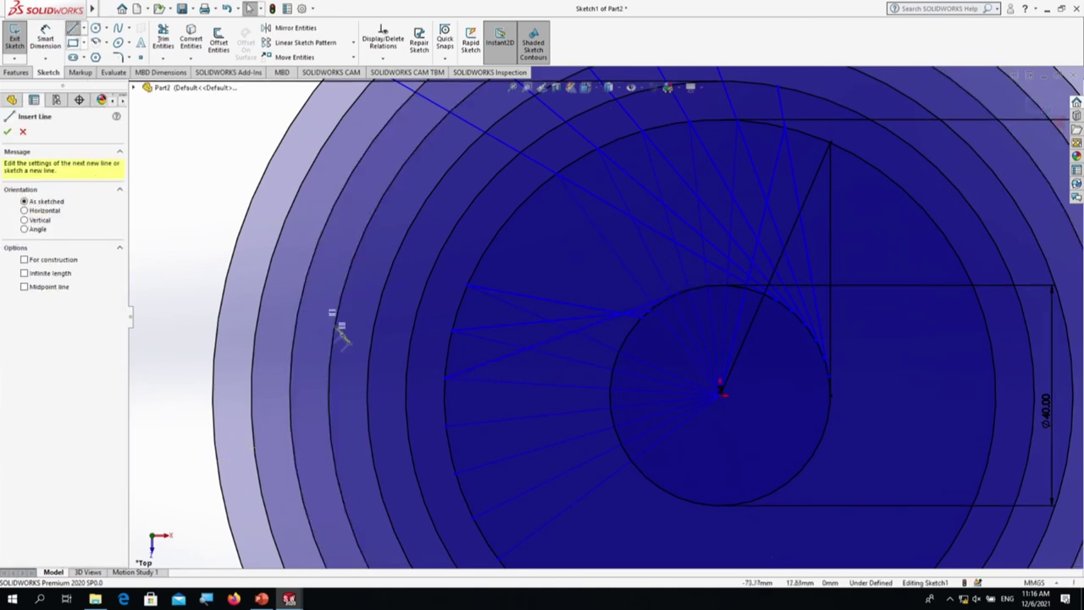
pyautogui.click(450, 434)
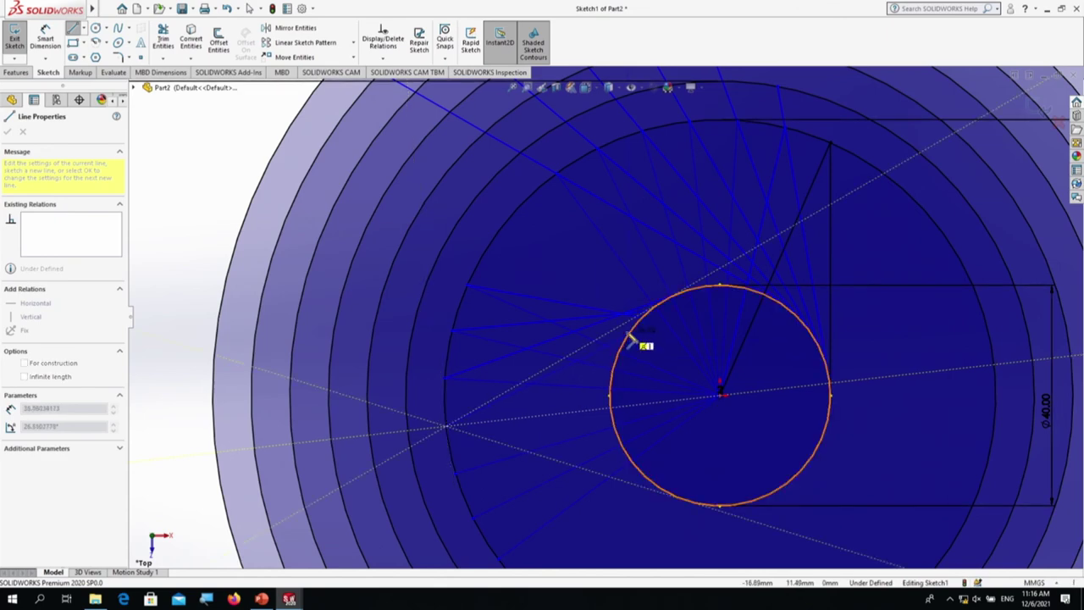
pyautogui.press('Escape')
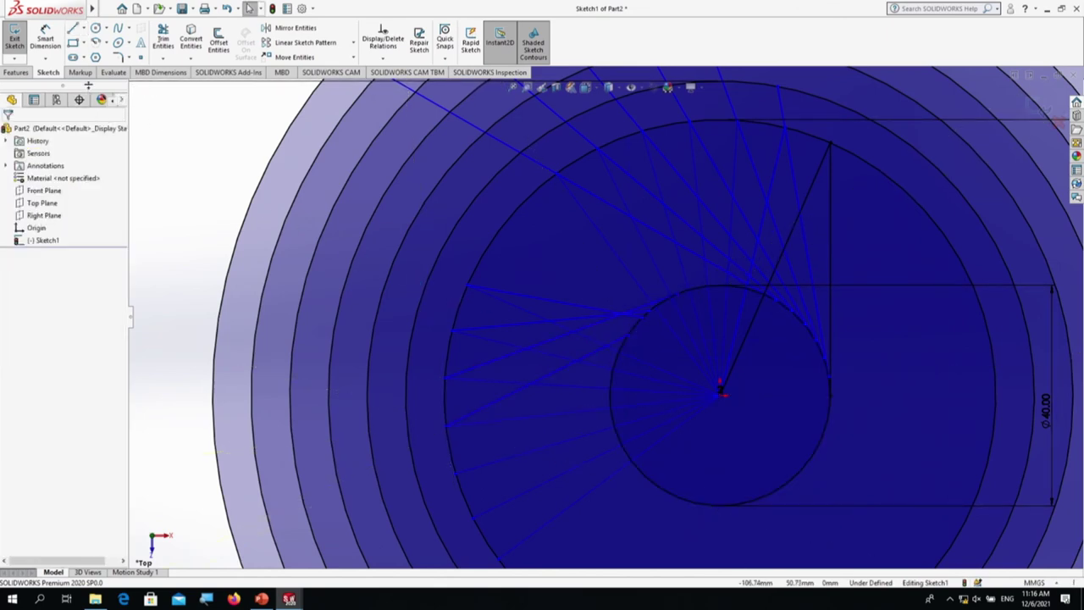
pyautogui.click(73, 30)
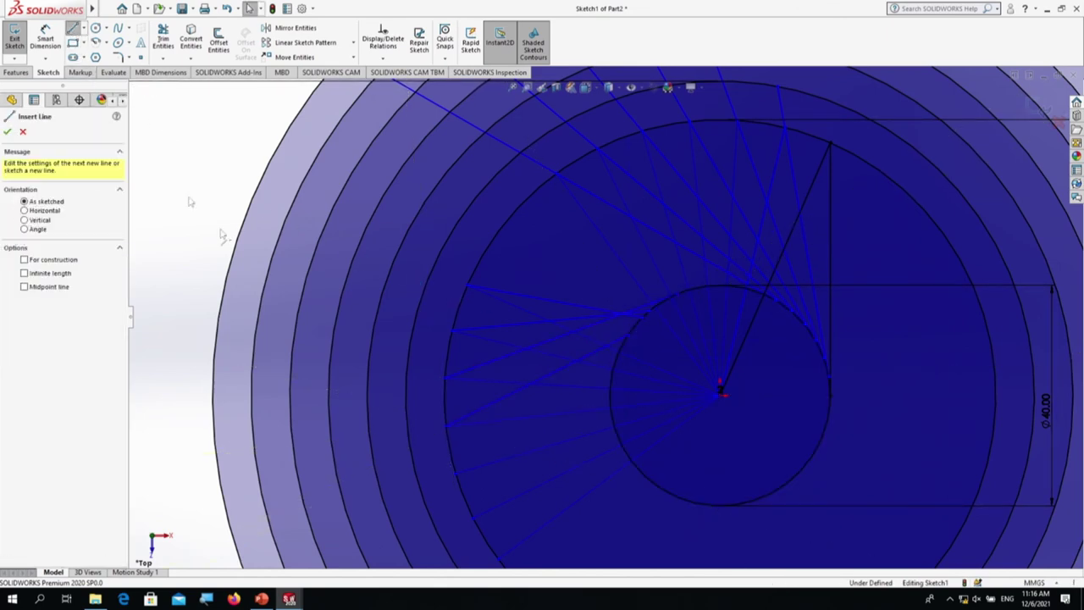
pyautogui.click(457, 479)
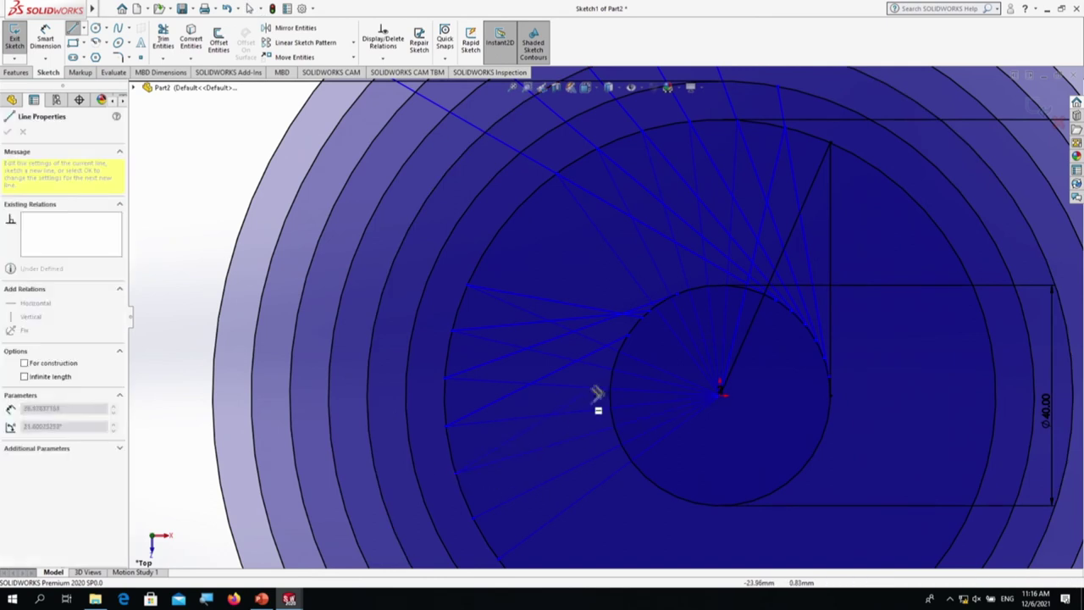
pyautogui.click(634, 357)
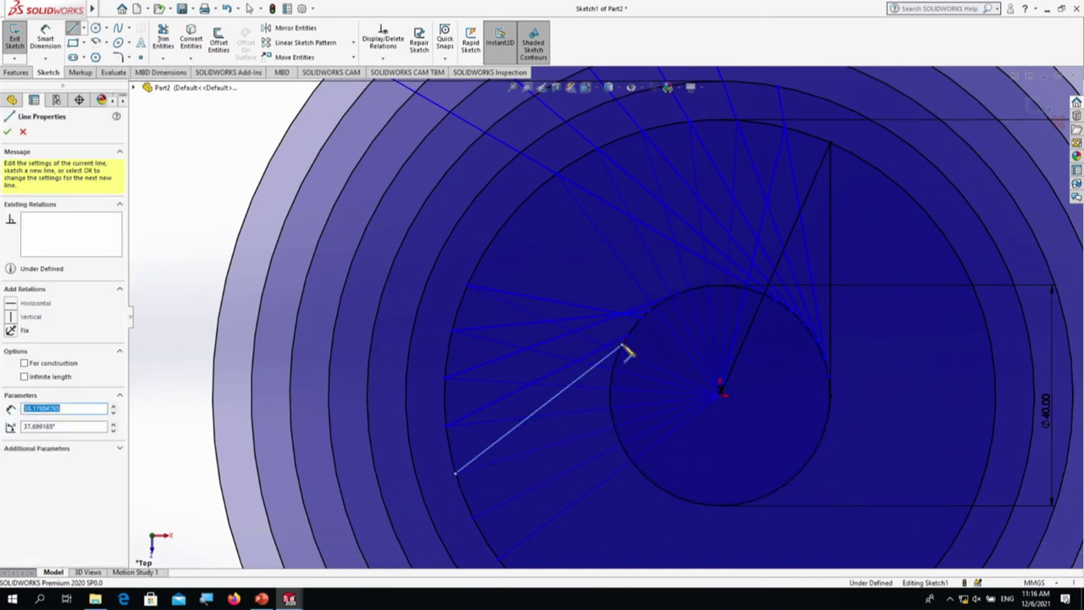
# Step: Sketch a line about 38 mm long from the outer end of the lower group's sixth spoke to the 40 mm circle
pyautogui.press('Escape')
pyautogui.press('Escape')
pyautogui.click(73, 29)
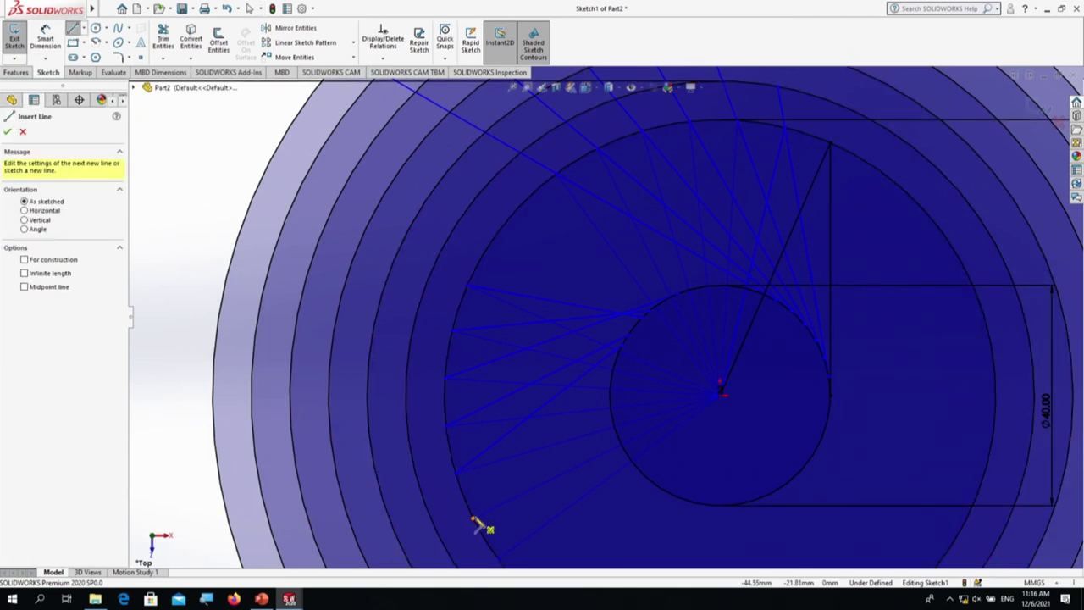
pyautogui.click(566, 440)
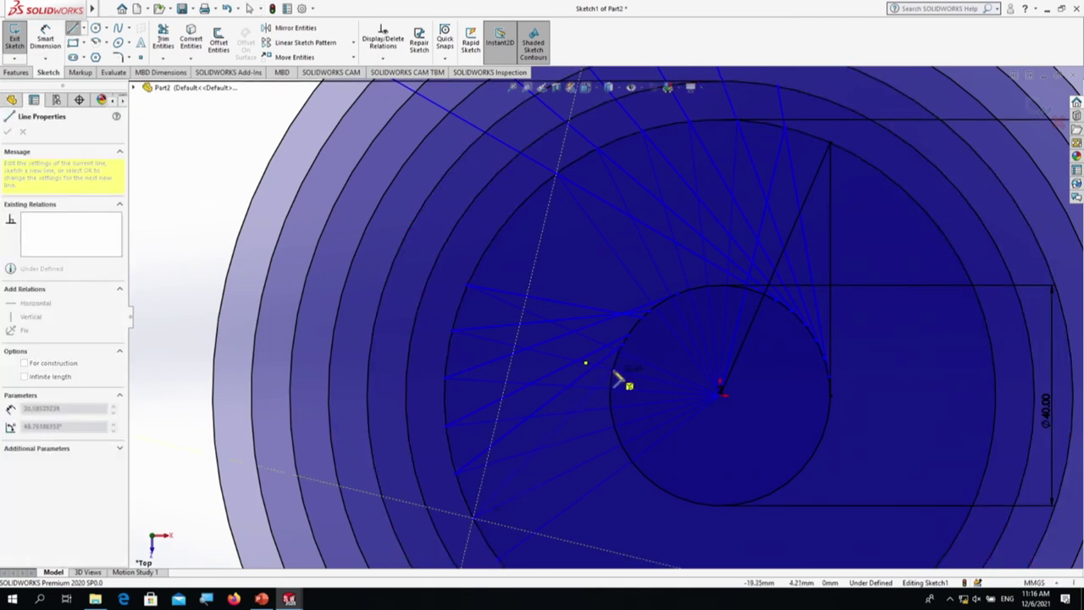
pyautogui.press('Escape')
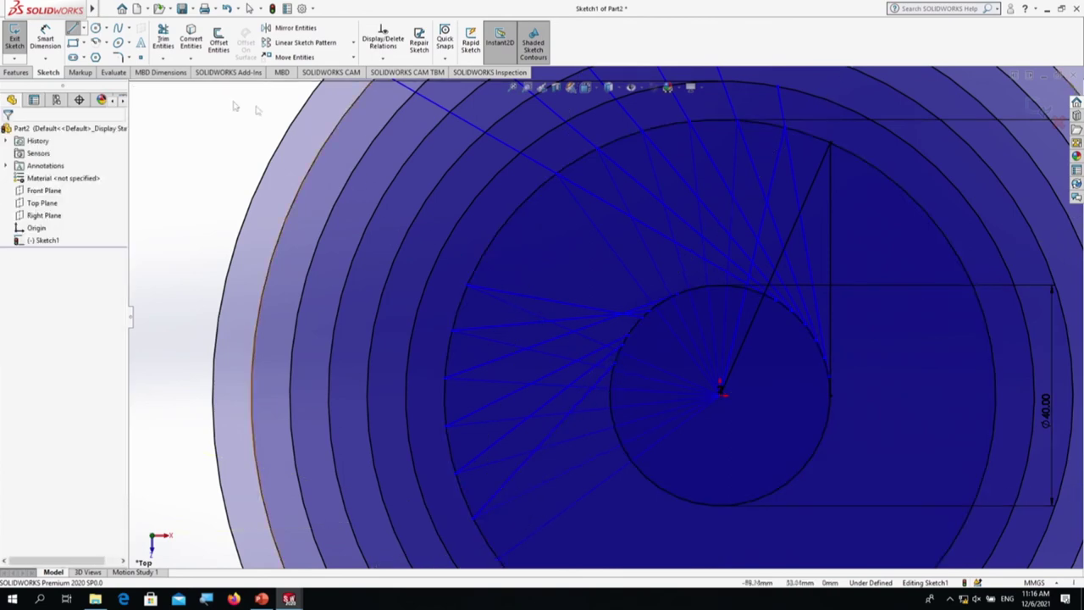
# Step: Sketch a line from the outer end of the lower group's seventh spoke to the left side of the 40 mm circle
pyautogui.click(74, 28)
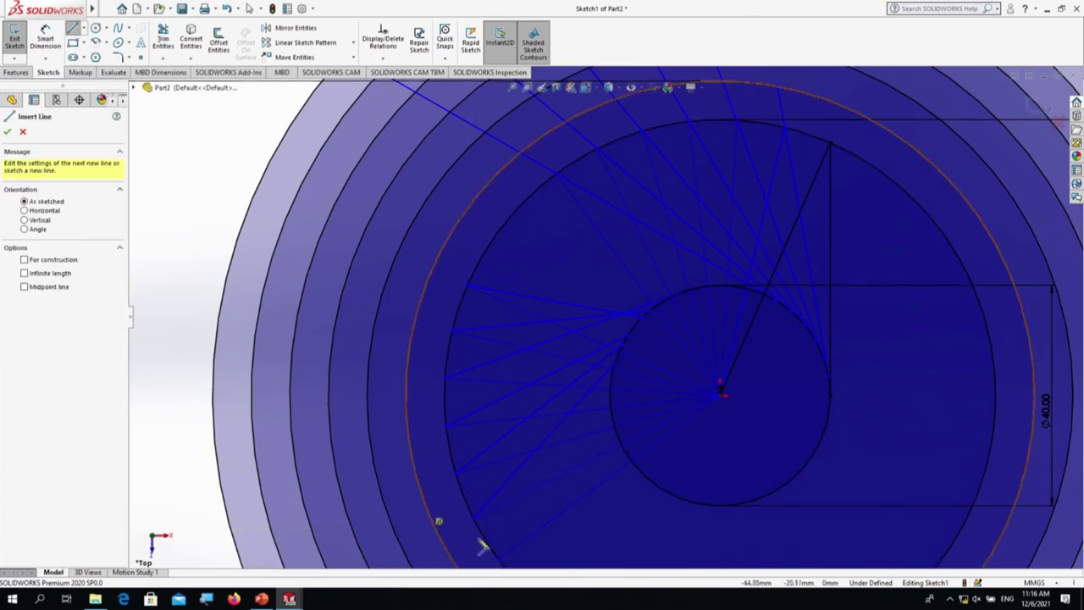
pyautogui.click(500, 564)
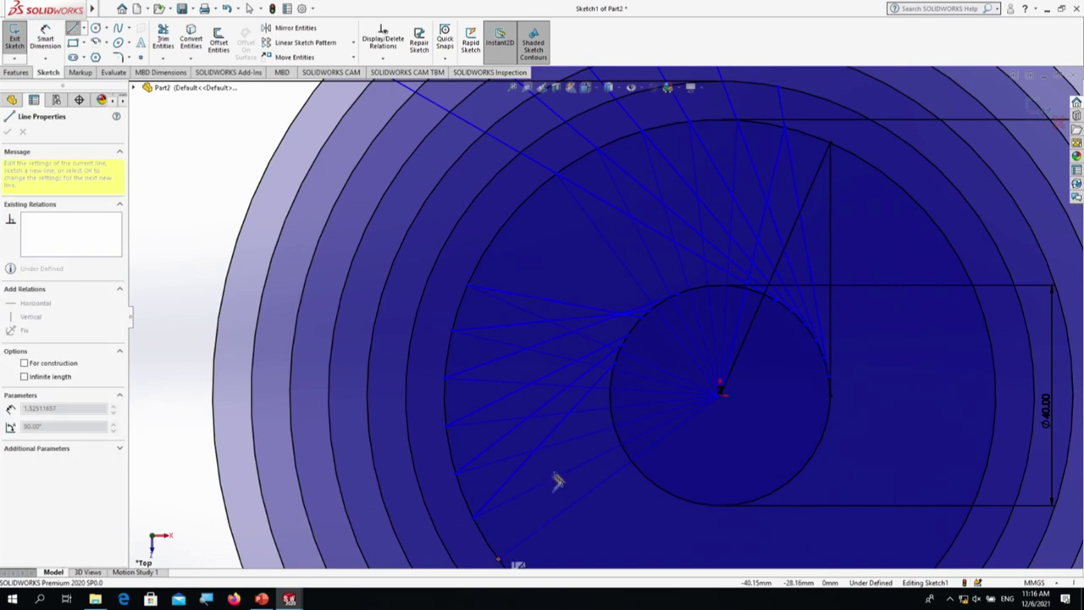
pyautogui.click(605, 395)
pyautogui.press('Escape')
pyautogui.press('Escape')
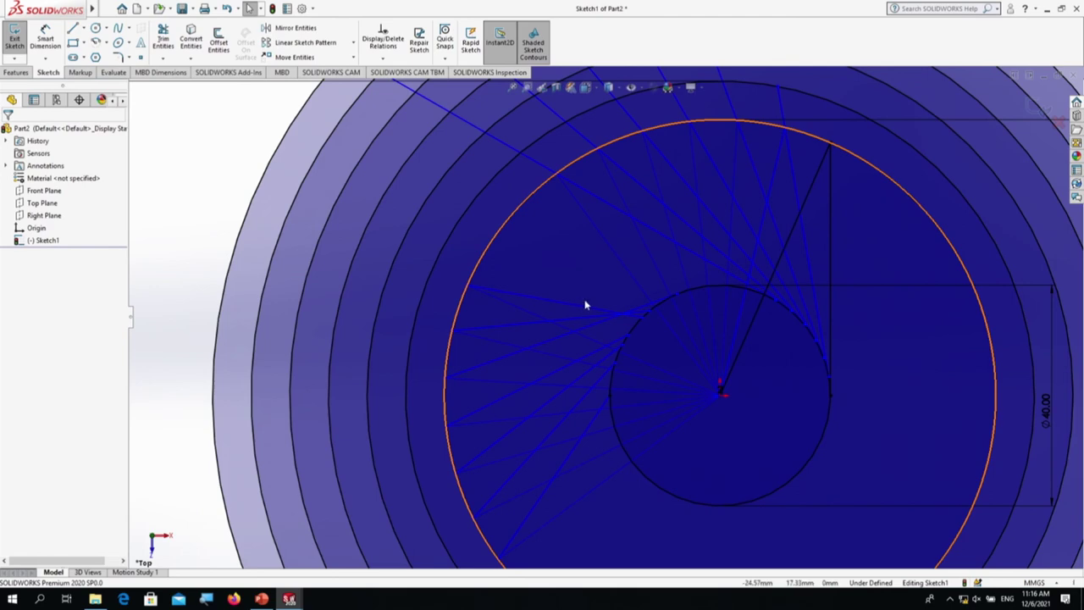
# Step: Make the line from the lower group's first spoke end tangent to the 40 mm circle
pyautogui.scroll(1, 587, 306)
pyautogui.scroll(-2, 611, 316)
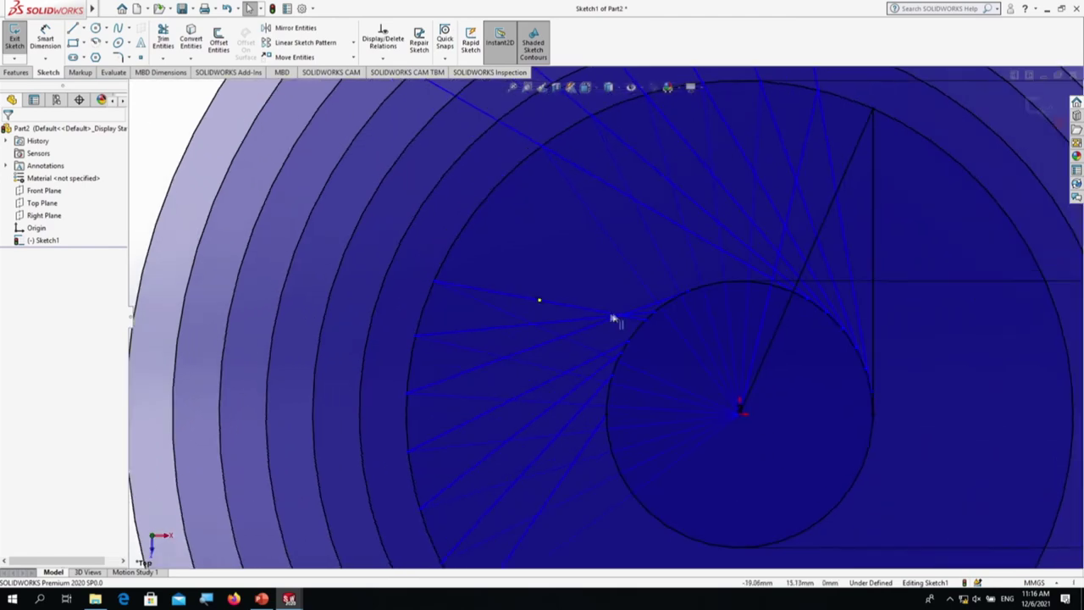
pyautogui.click(550, 311)
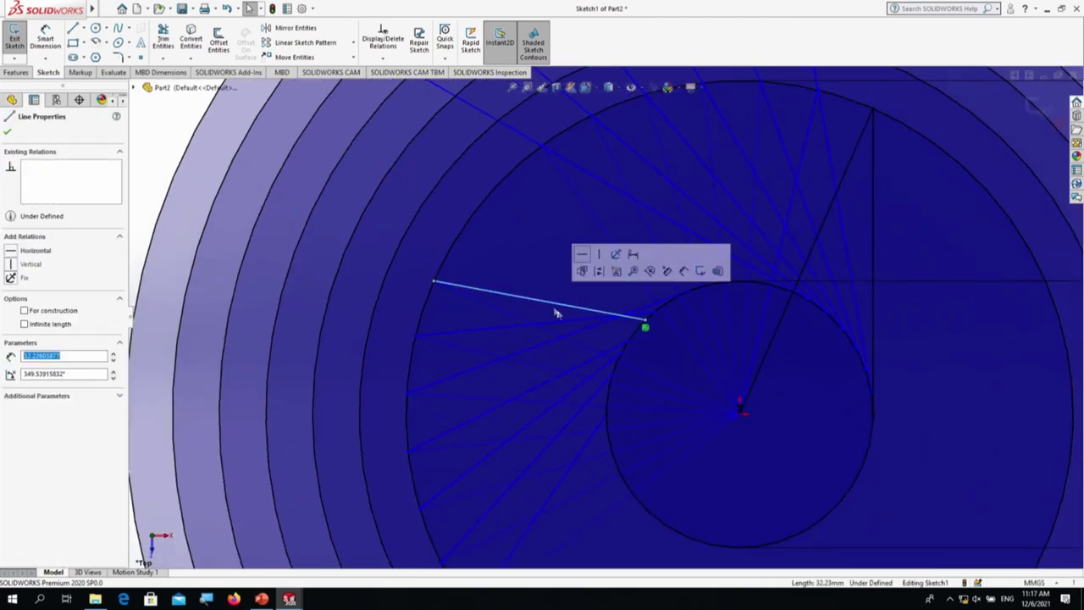
pyautogui.keyDown('ctrl'); pyautogui.click(658, 316); pyautogui.keyUp('ctrl')
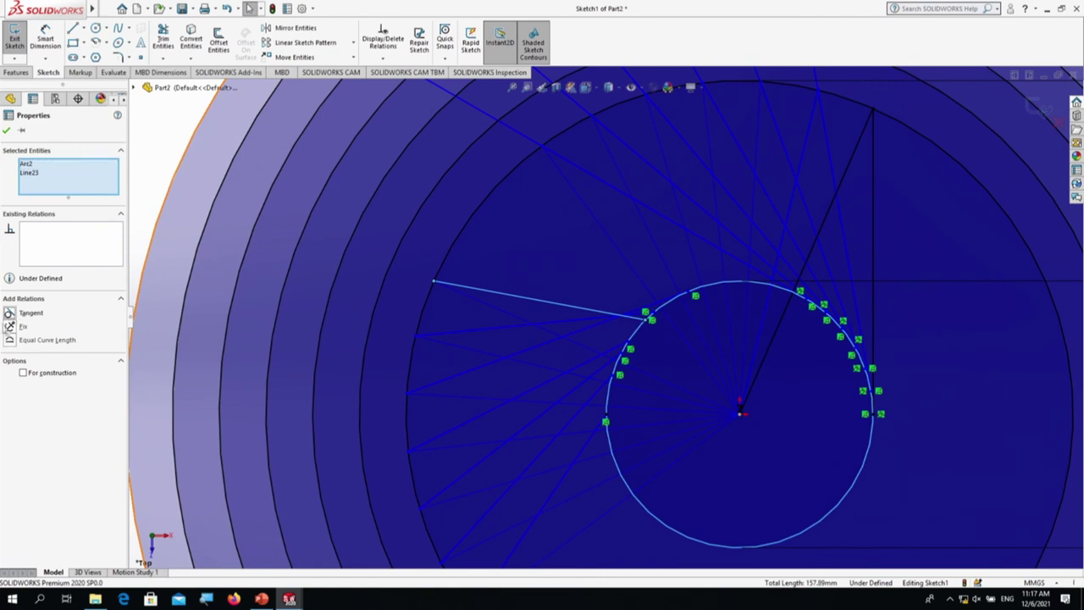
pyautogui.click(9, 313)
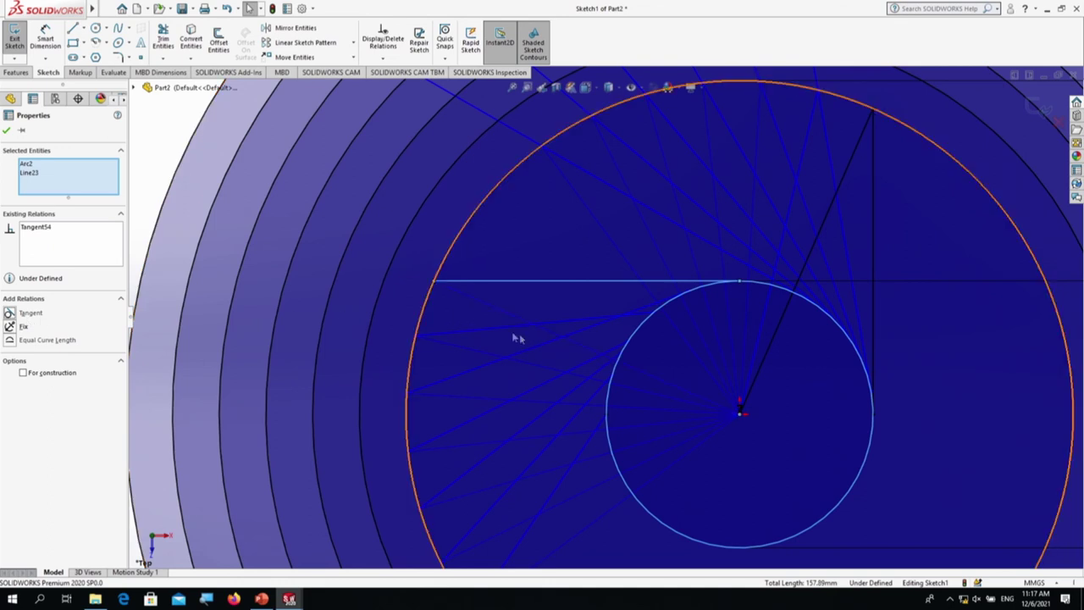
pyautogui.click(146, 243)
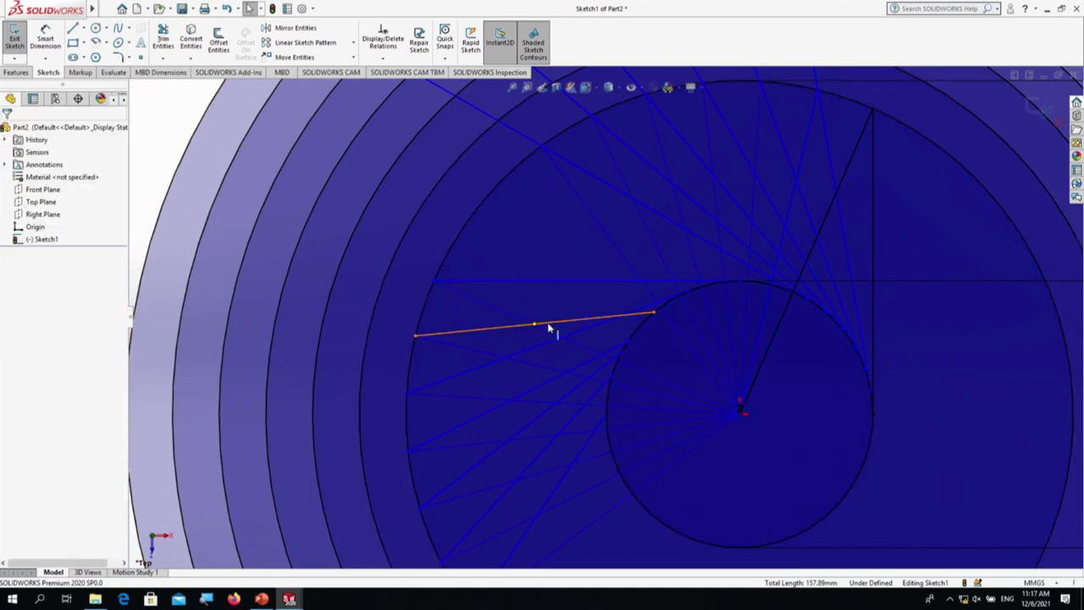
# Step: Make the lines from the lower group's second and third spoke ends tangent to the 40 mm circle, one after the other
pyautogui.click(549, 328)
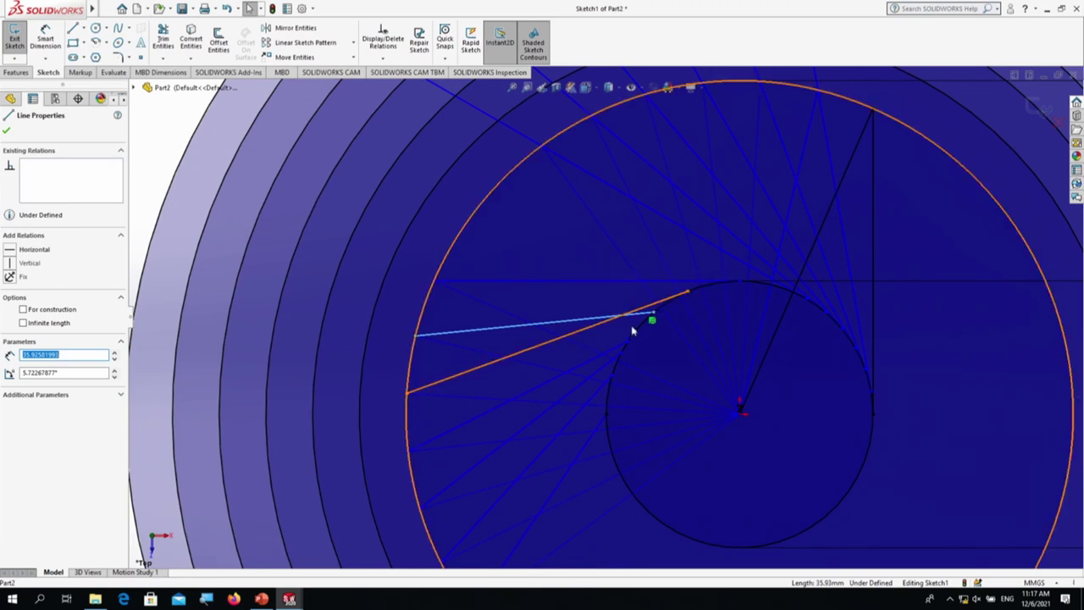
pyautogui.keyDown('ctrl'); pyautogui.click(639, 338); pyautogui.keyUp('ctrl')
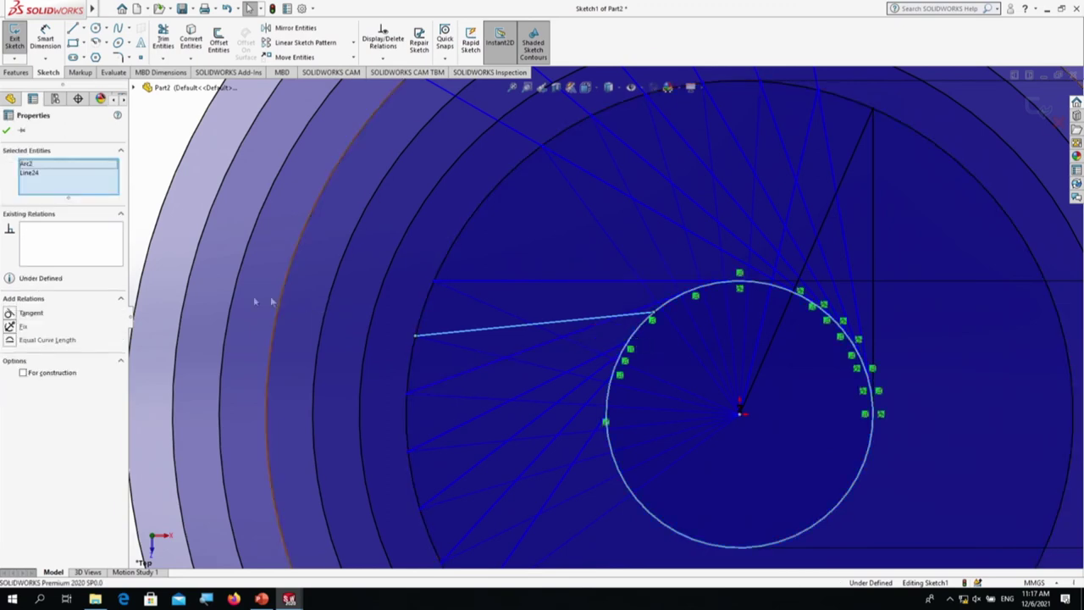
pyautogui.click(9, 313)
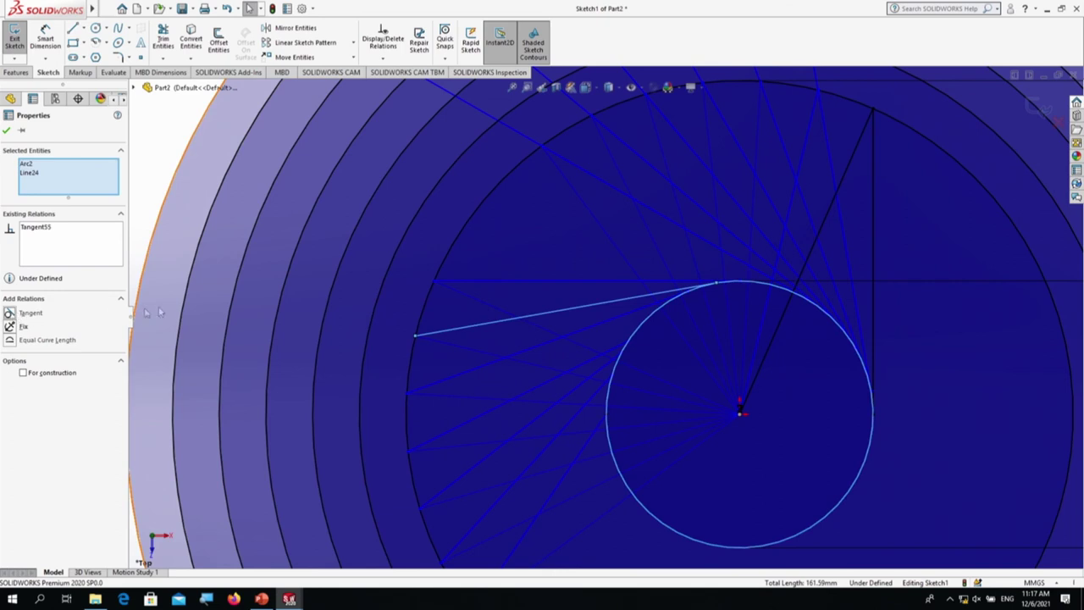
pyautogui.click(5, 131)
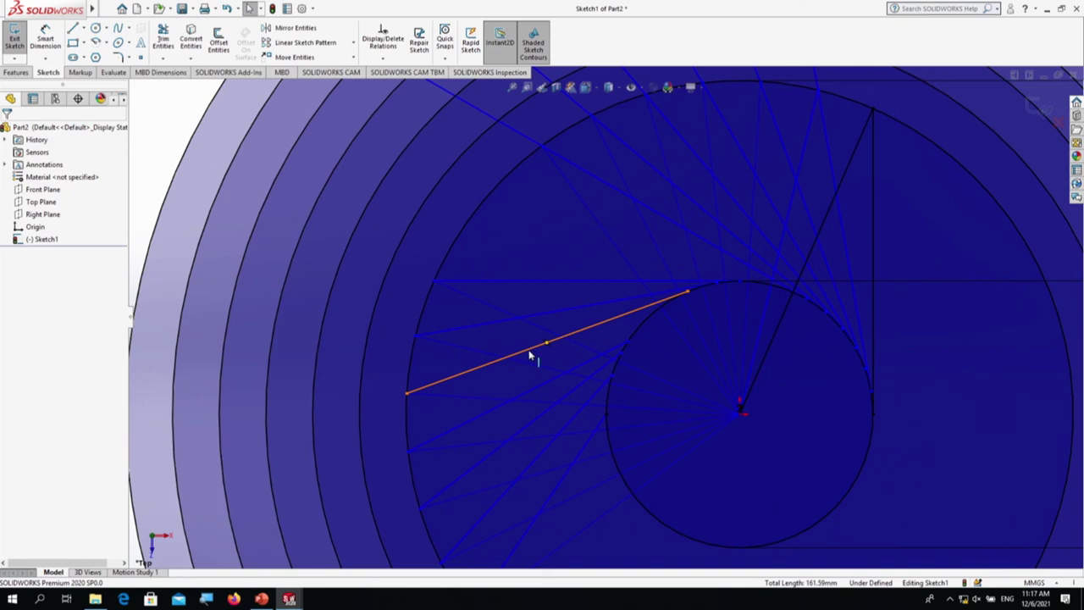
pyautogui.click(529, 355)
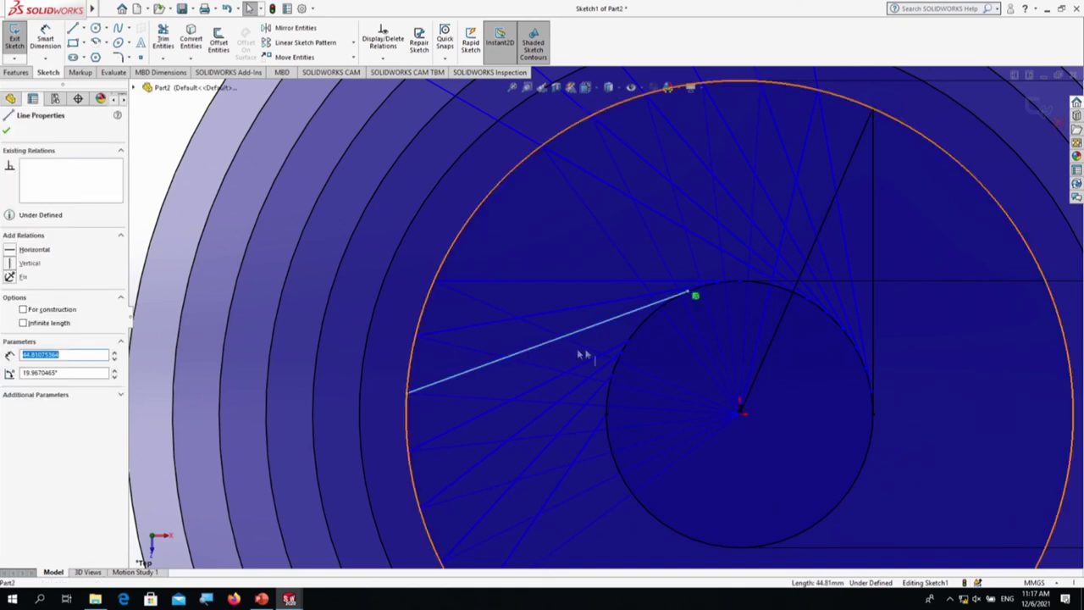
pyautogui.keyDown('ctrl'); pyautogui.click(642, 335); pyautogui.keyUp('ctrl')
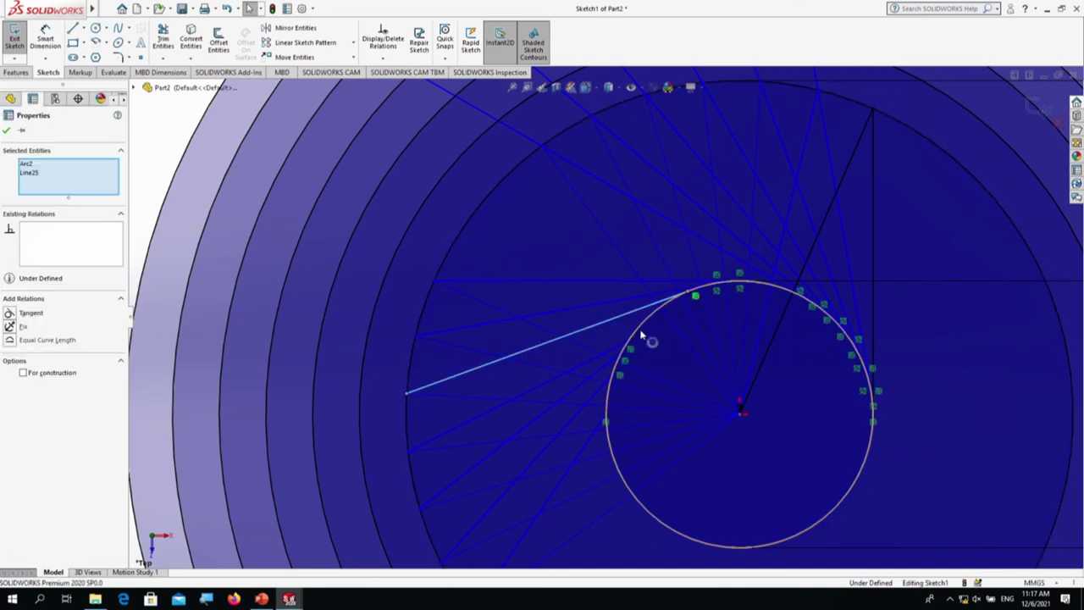
pyautogui.click(10, 313)
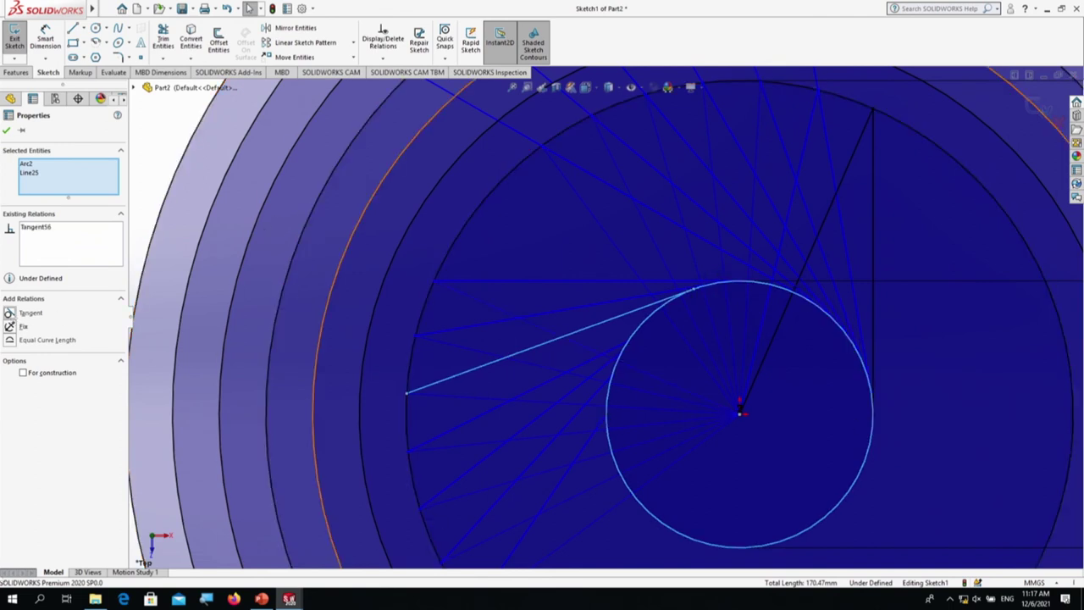
pyautogui.click(7, 129)
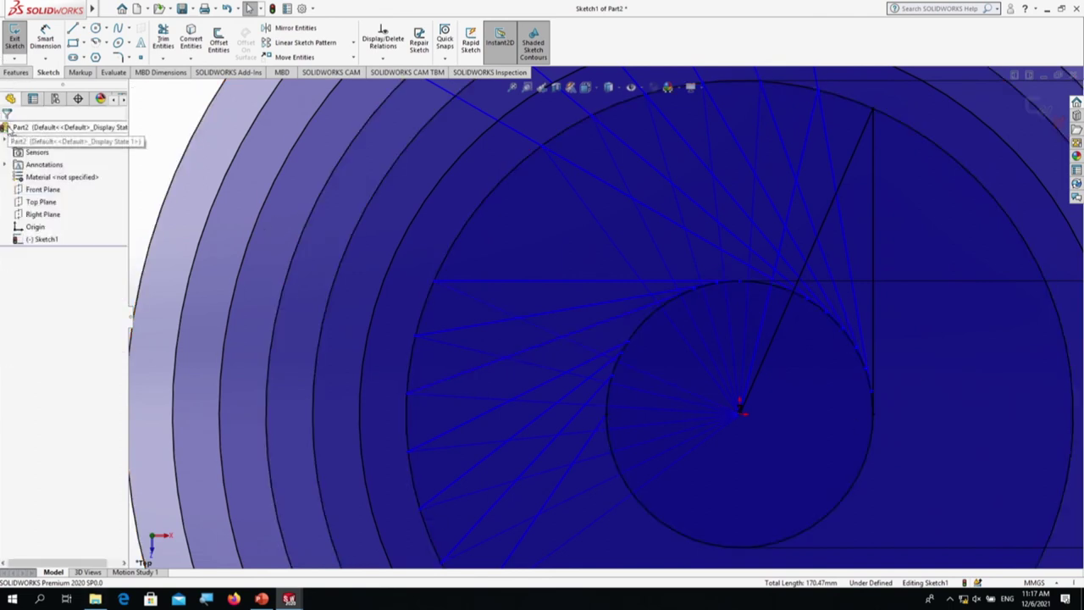
# Step: Make the lines from the lower group's fourth and fifth spoke ends each tangent to the 40 mm circle
pyautogui.click(481, 423)
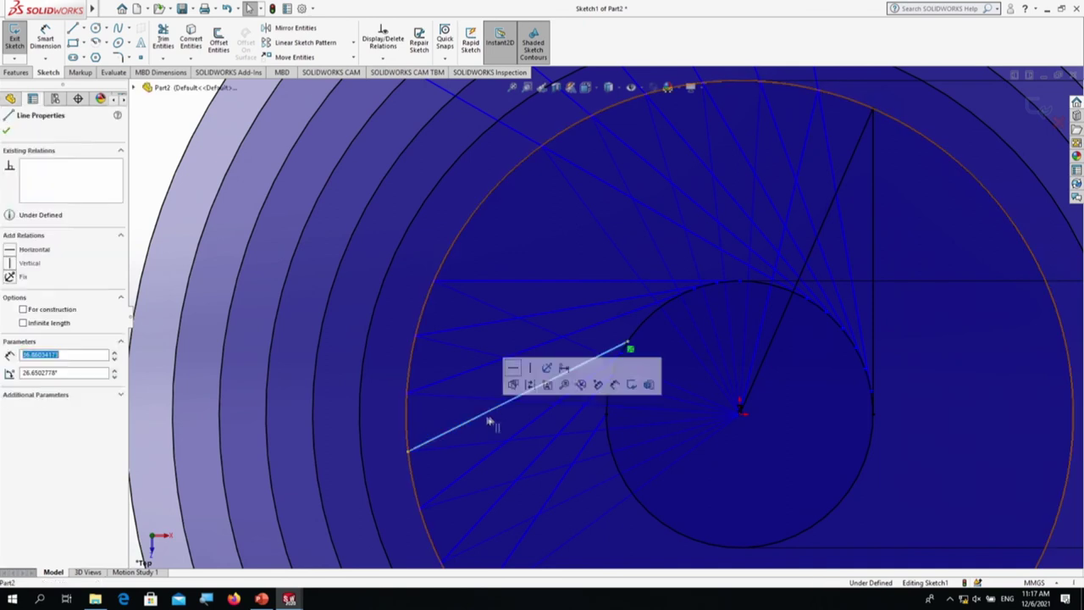
pyautogui.keyDown('ctrl'); pyautogui.click(640, 336); pyautogui.keyUp('ctrl')
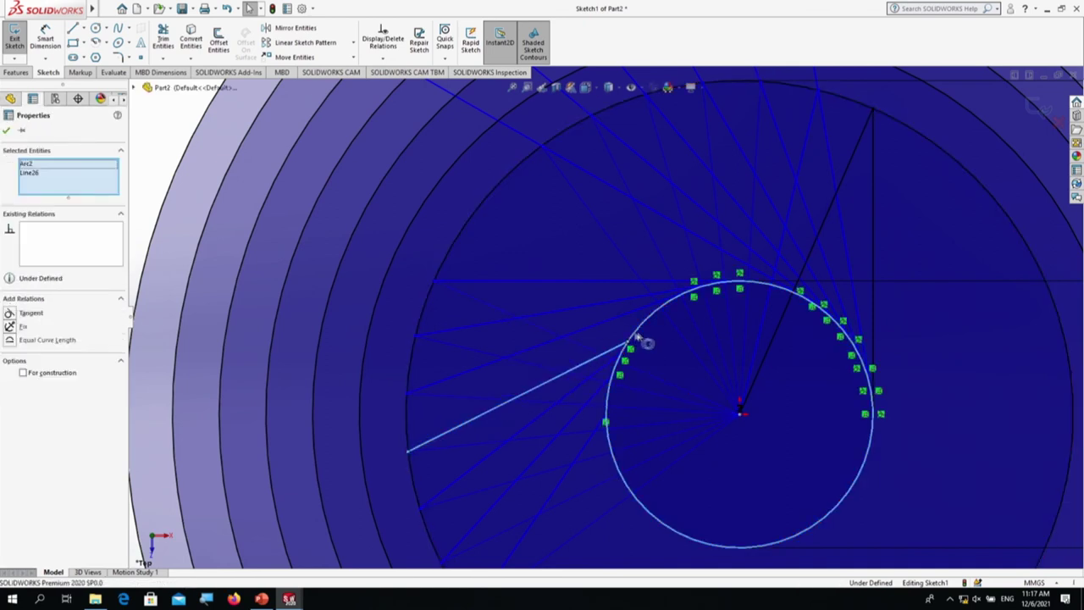
pyautogui.click(10, 313)
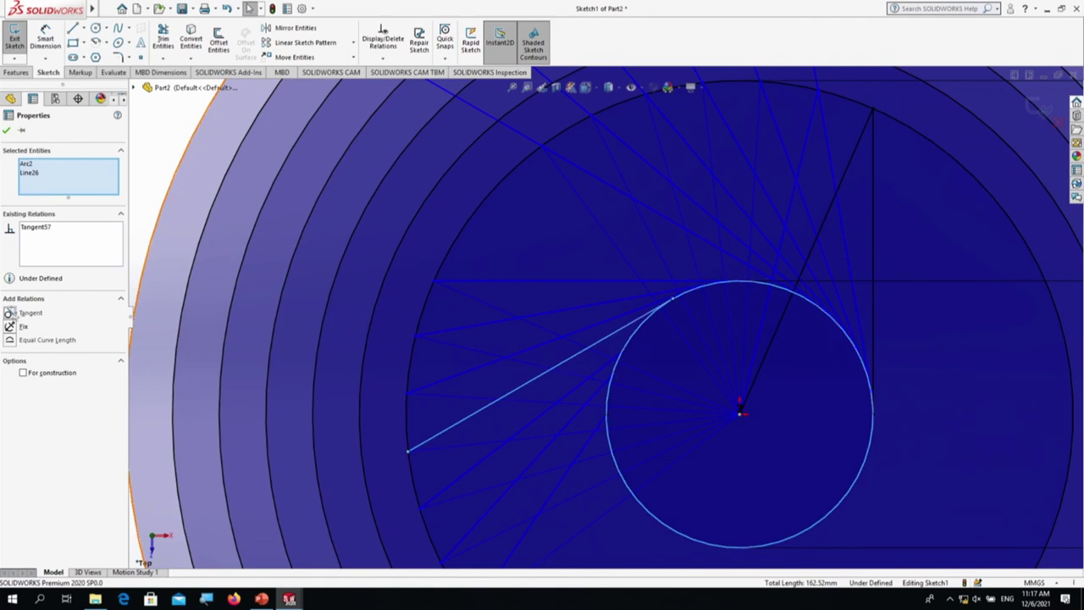
pyautogui.click(6, 131)
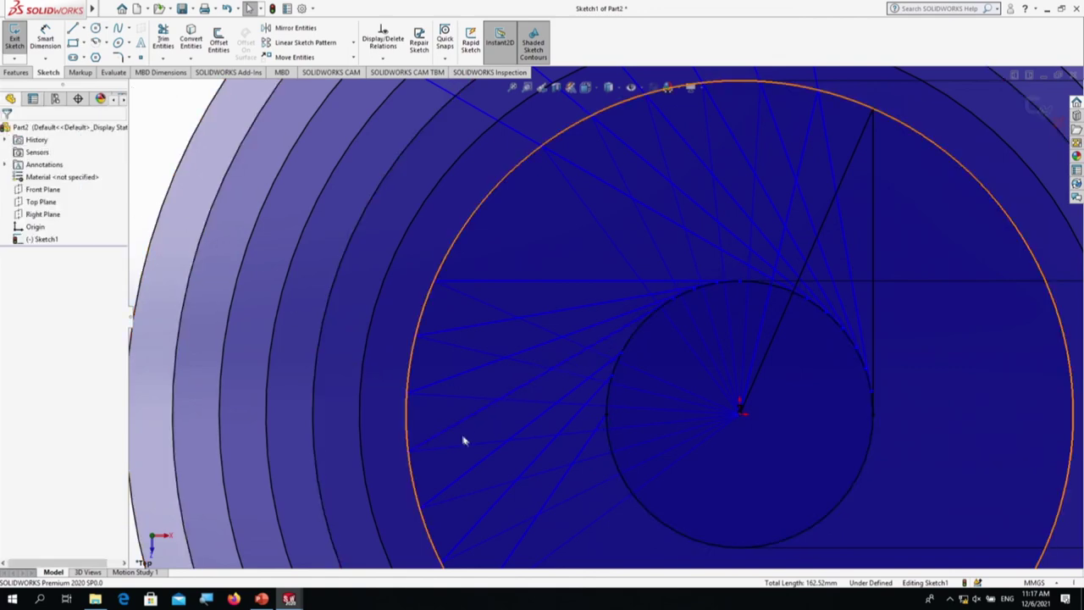
pyautogui.click(485, 465)
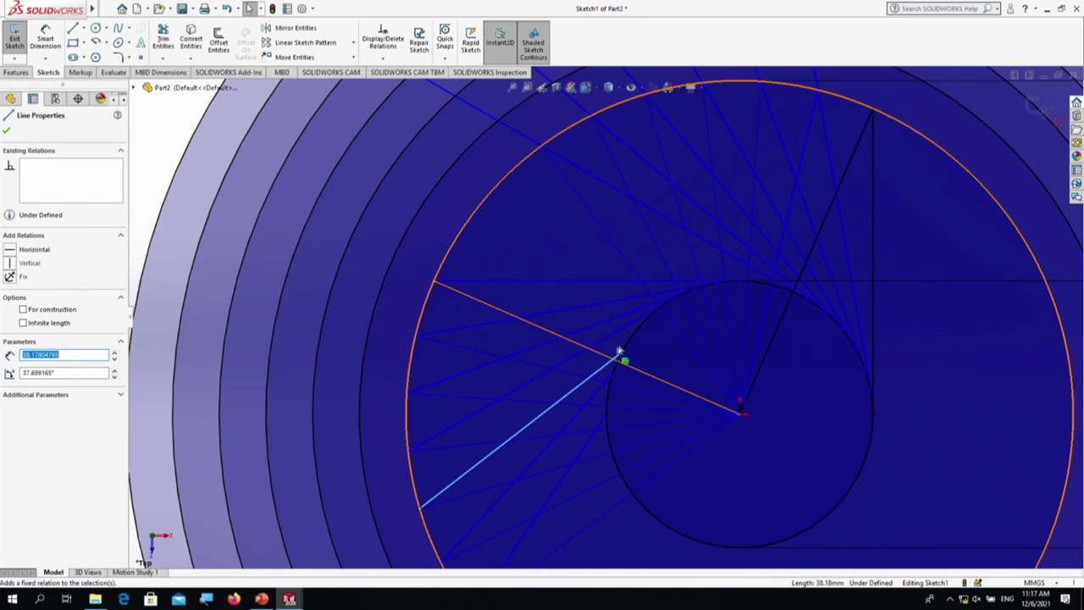
pyautogui.keyDown('ctrl'); pyautogui.click(630, 344); pyautogui.keyUp('ctrl')
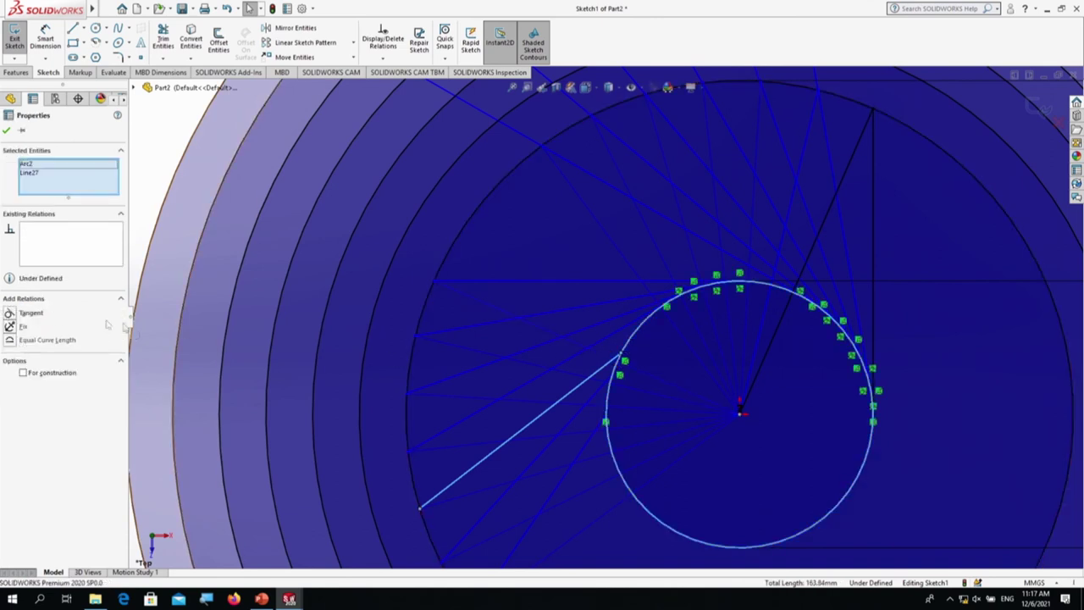
pyautogui.click(10, 313)
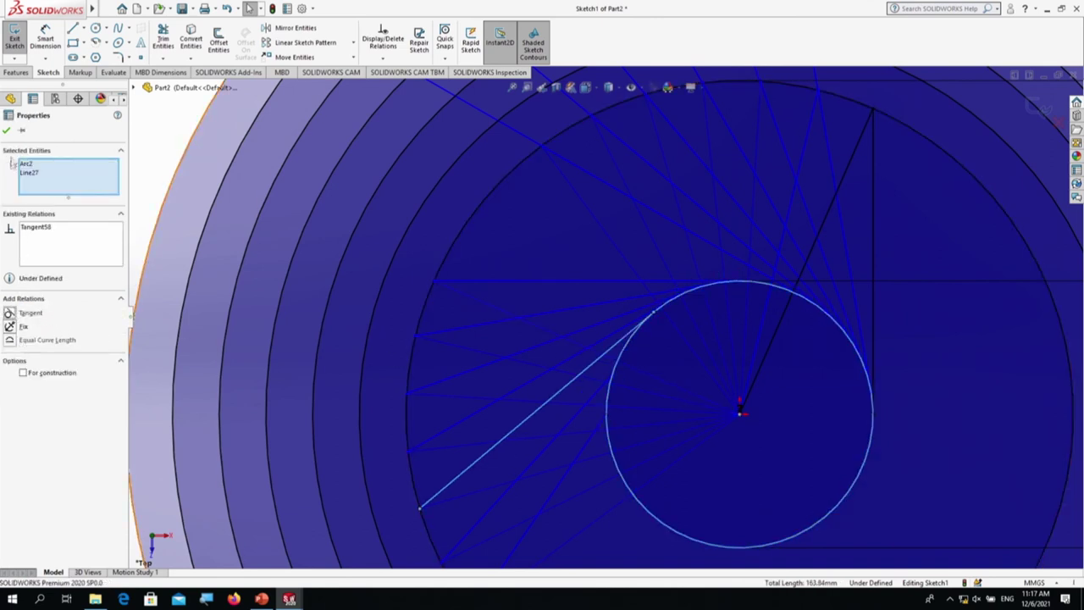
pyautogui.click(6, 132)
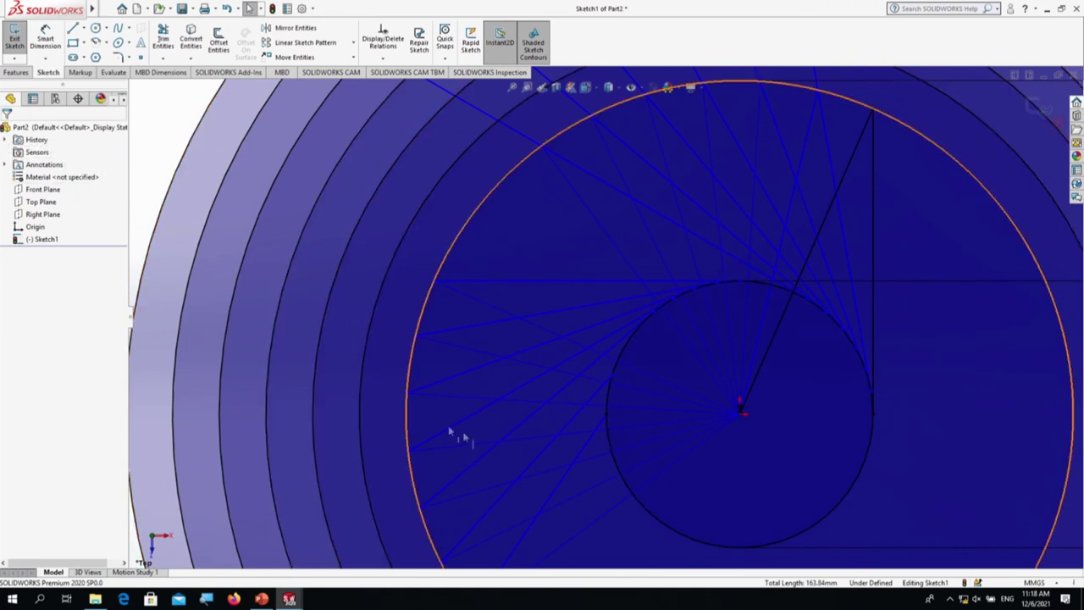
# Step: Make the line from the lower group's sixth spoke end tangent to the 40 mm circle
pyautogui.click(540, 456)
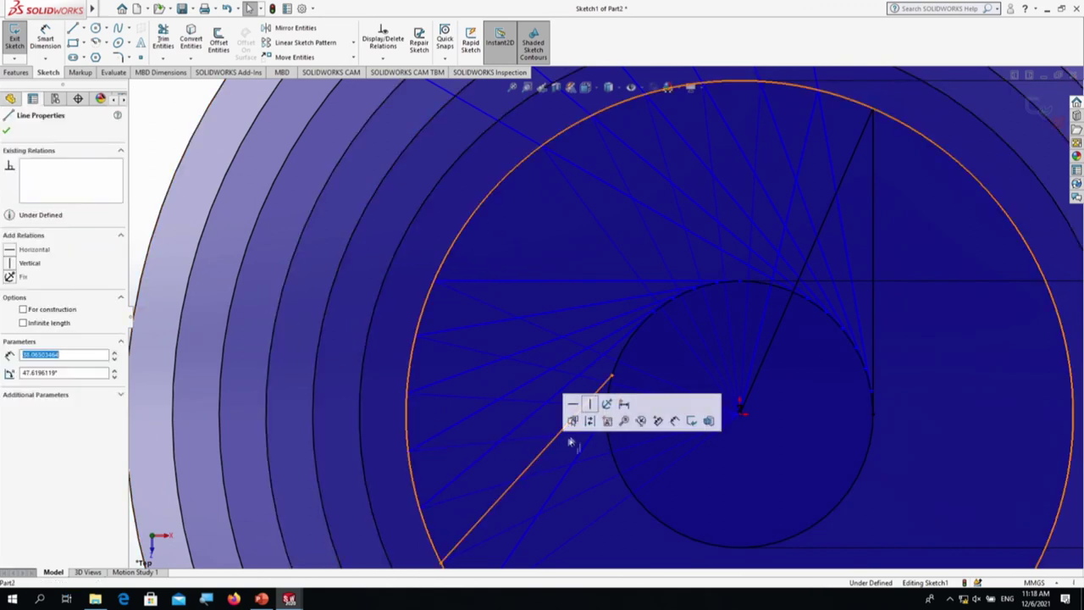
pyautogui.keyDown('ctrl'); pyautogui.click(624, 368); pyautogui.keyUp('ctrl')
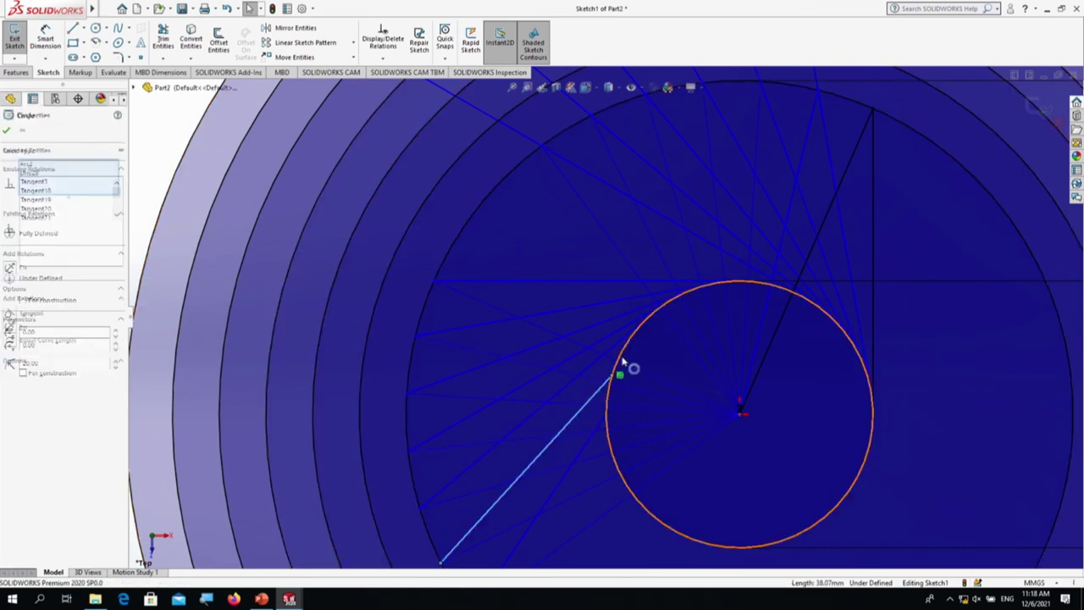
pyautogui.click(34, 314)
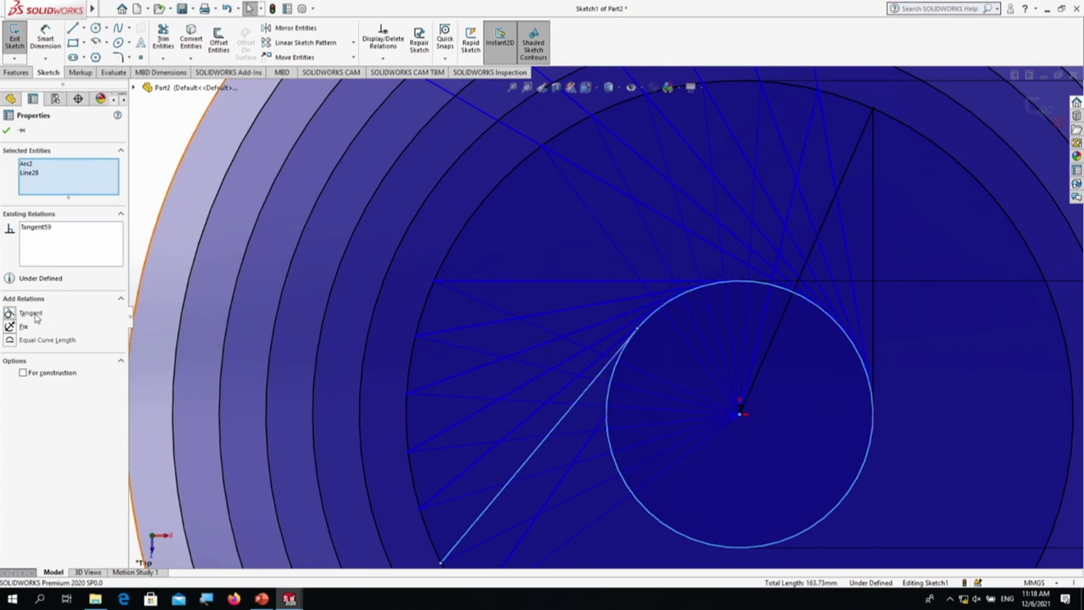
pyautogui.click(6, 131)
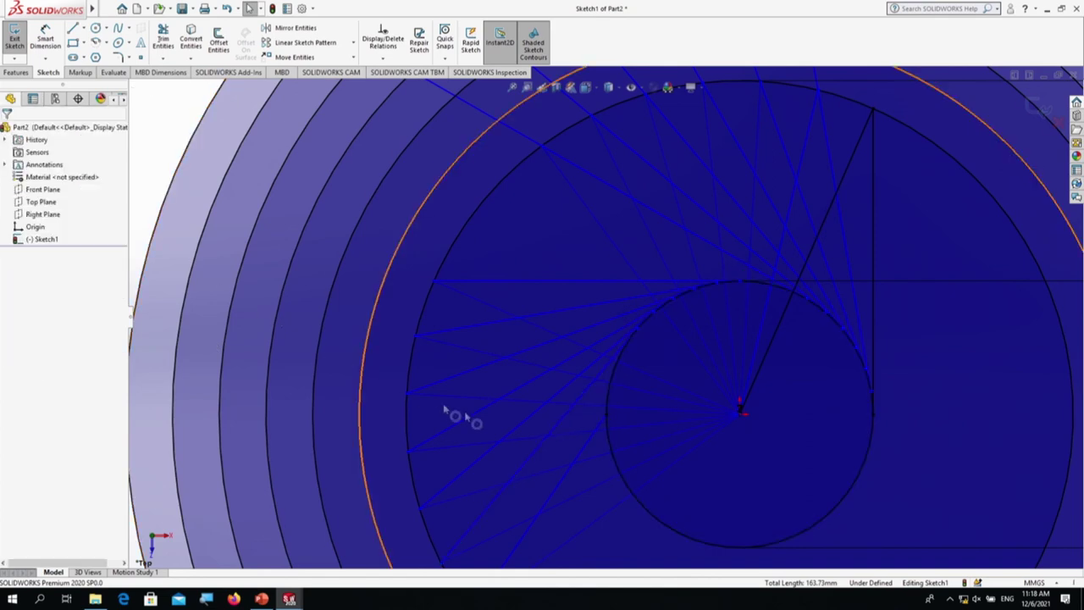
# Step: Try to apply a tangent relation between the 50 mm radius circle and the 40 mm diameter circle
pyautogui.click(605, 394)
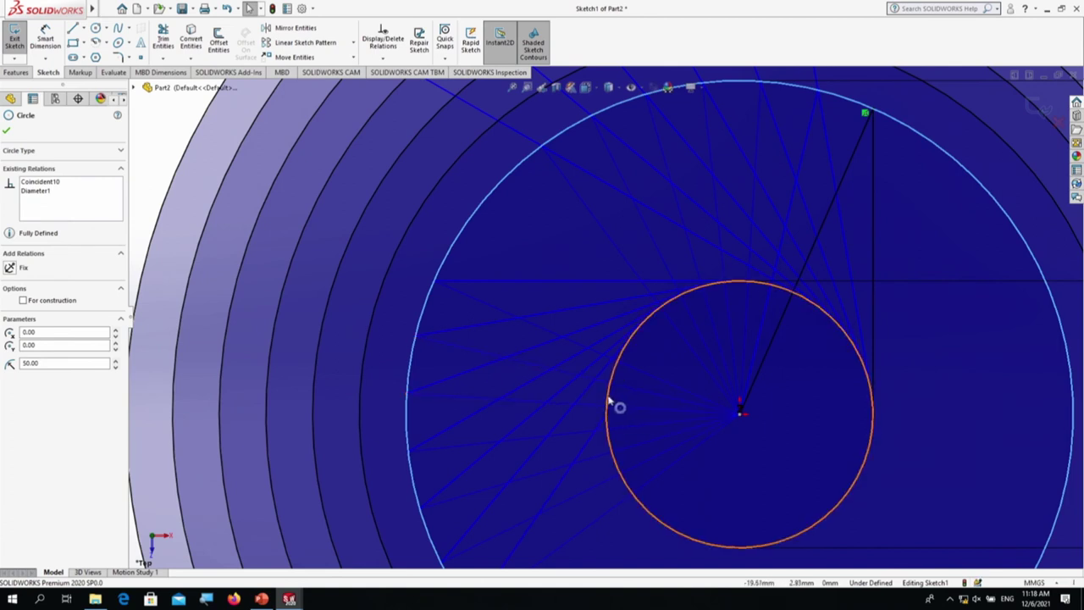
pyautogui.keyDown('ctrl'); pyautogui.click(608, 401); pyautogui.keyUp('ctrl')
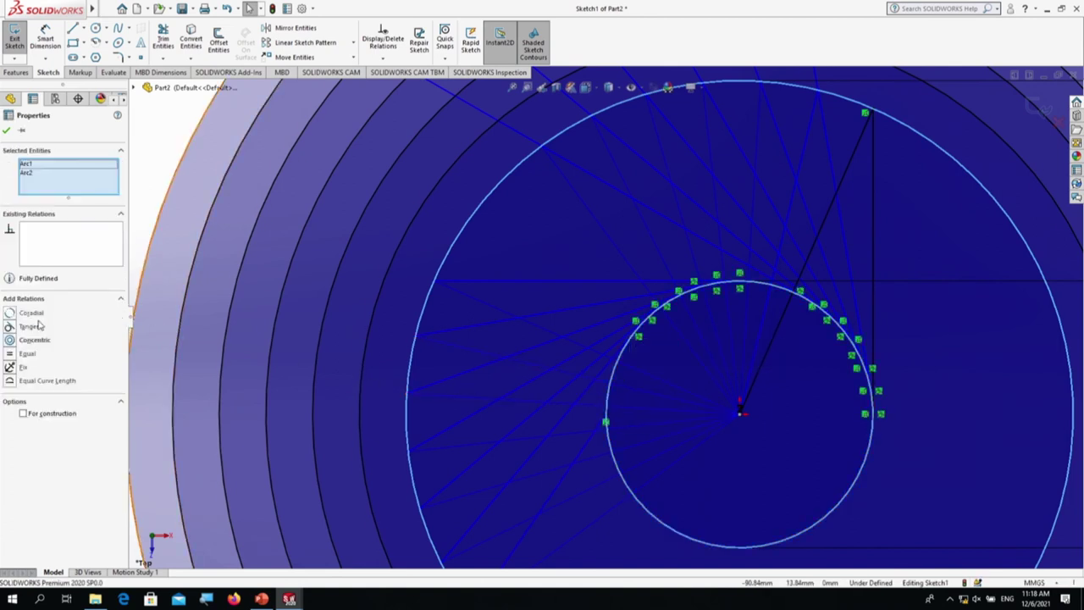
pyautogui.click(10, 327)
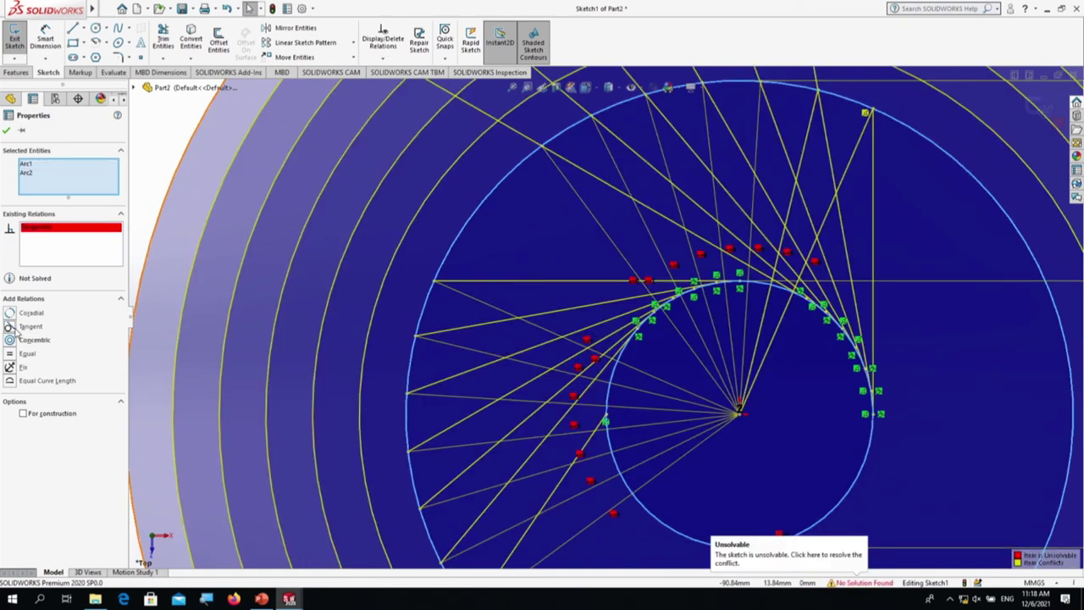
pyautogui.click(6, 132)
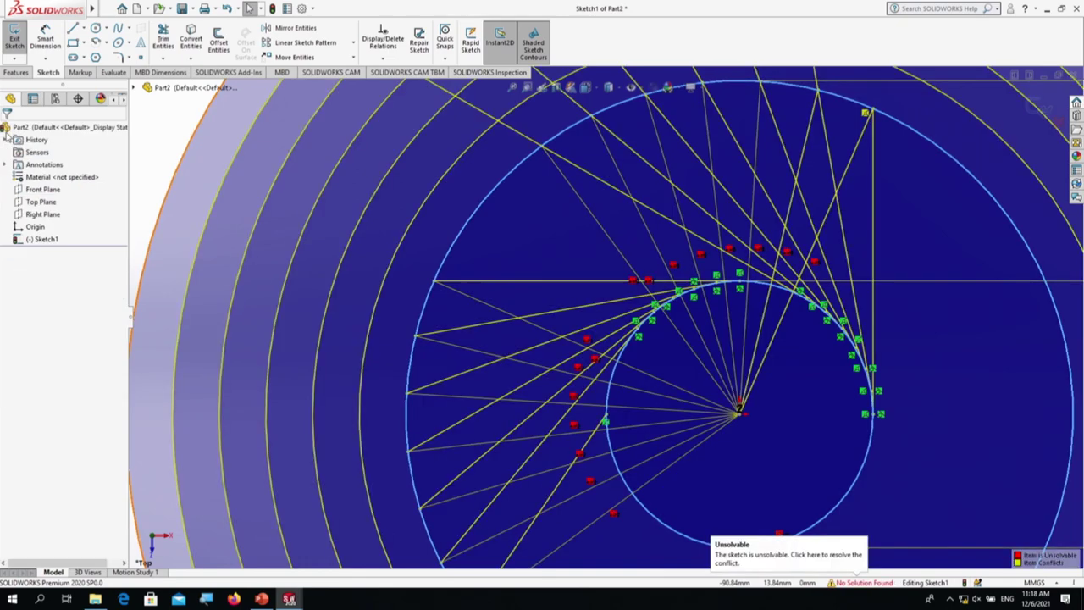
# Step: Undo the tangent relation between the 50 mm radius circle and the 40 mm diameter circle
pyautogui.scroll(-2, 469, 346)
pyautogui.scroll(2, 469, 346)
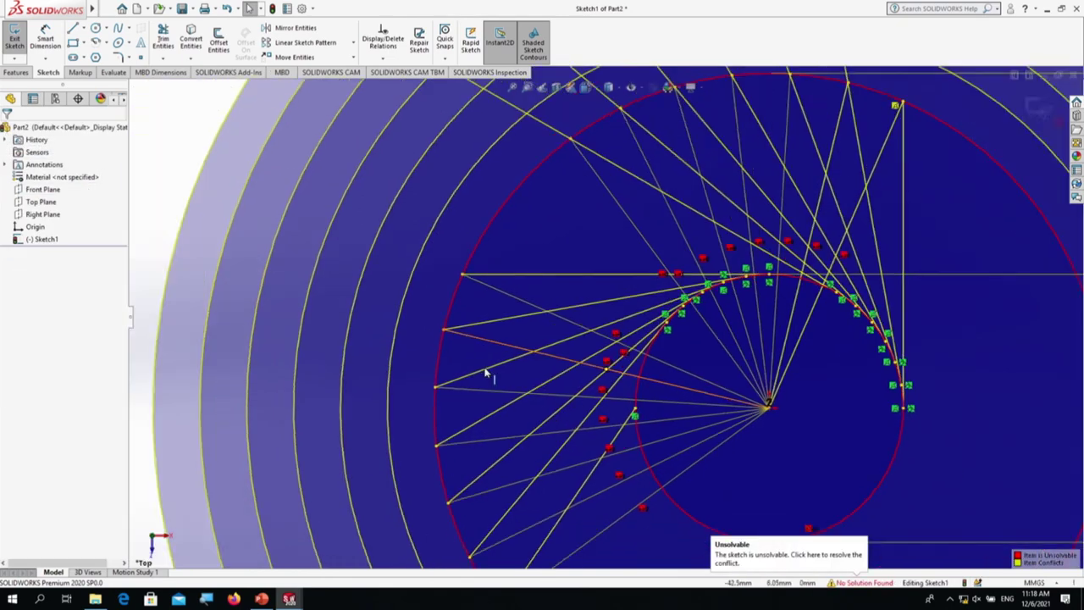
pyautogui.scroll(-1, 520, 398)
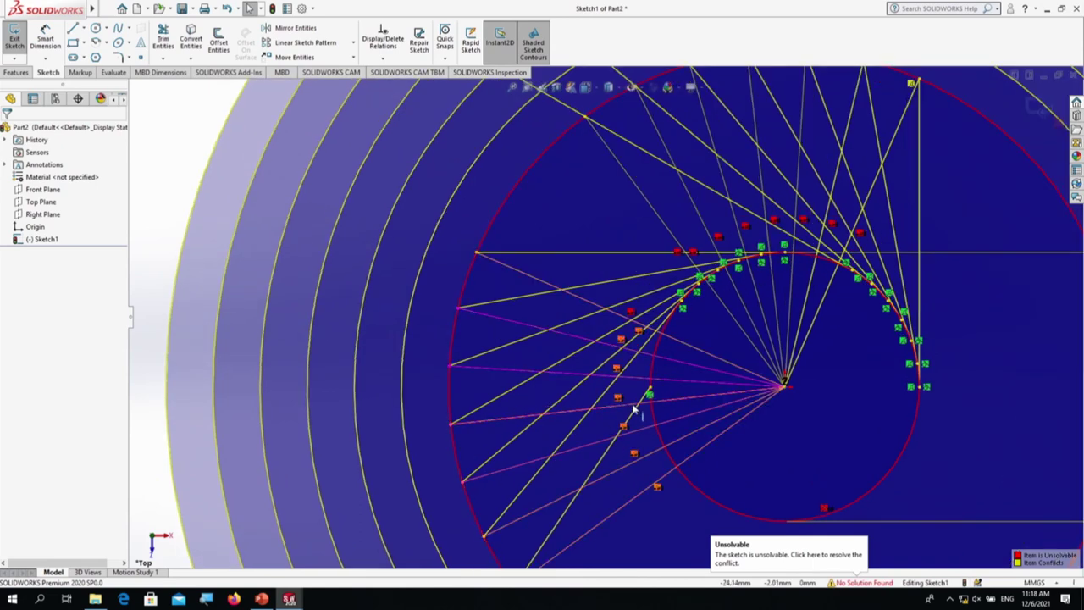
pyautogui.hotkey('ctrl', 'z')
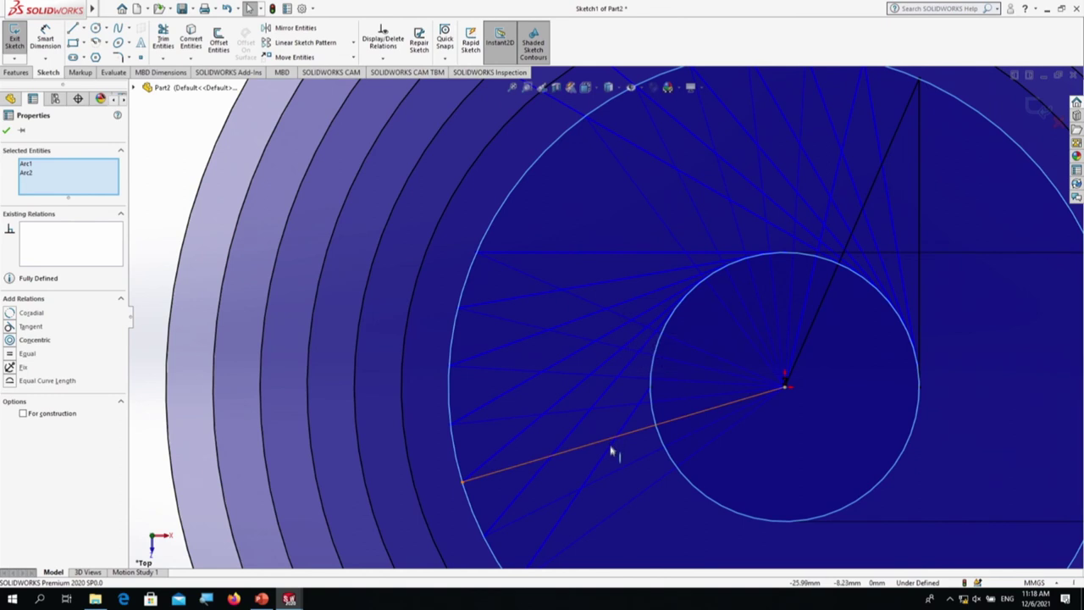
# Step: Try to make the line from the lower group's last spoke end tangent to the 40 mm circle and undo it
pyautogui.click(597, 471)
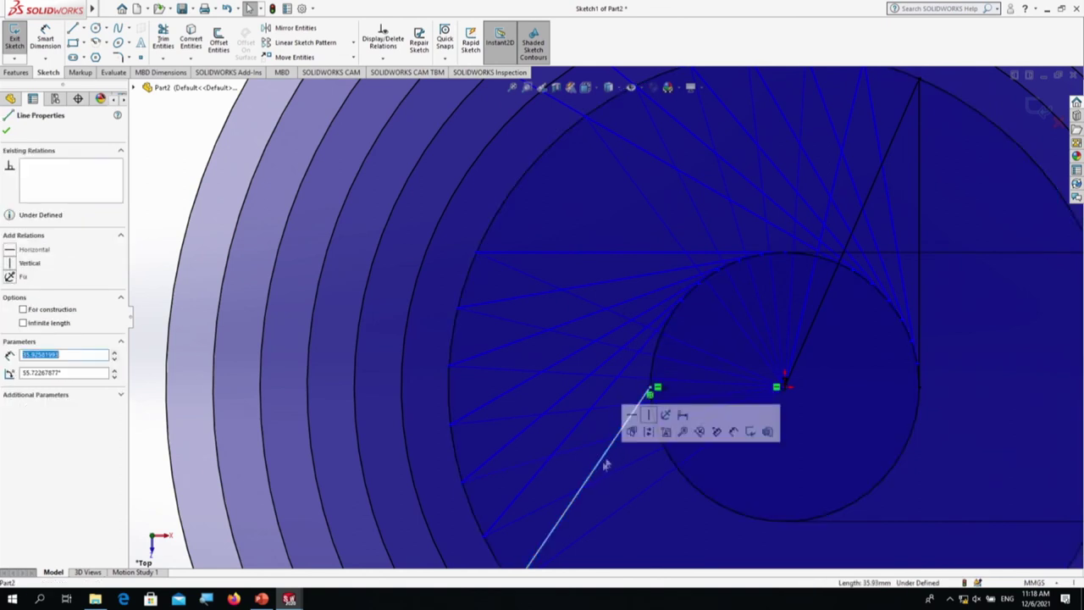
pyautogui.keyDown('ctrl'); pyautogui.click(664, 359); pyautogui.keyUp('ctrl')
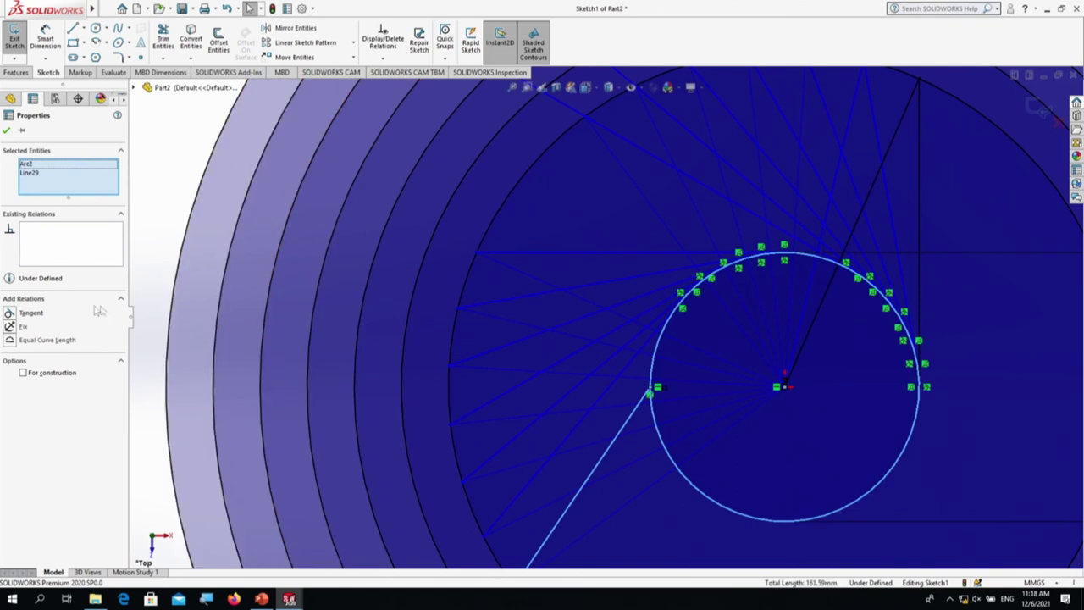
pyautogui.click(10, 314)
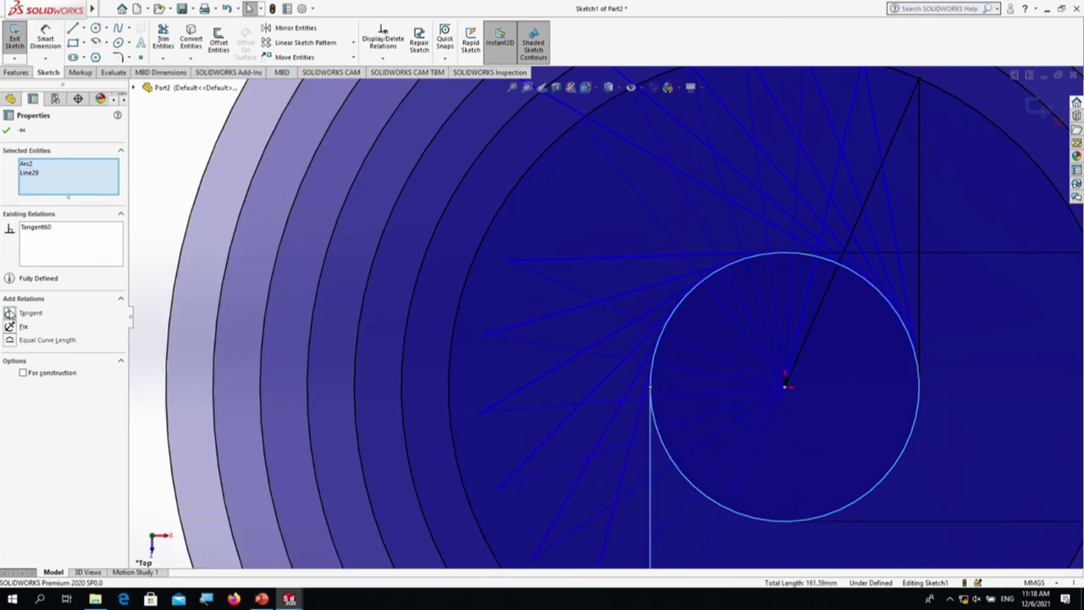
pyautogui.press('f')
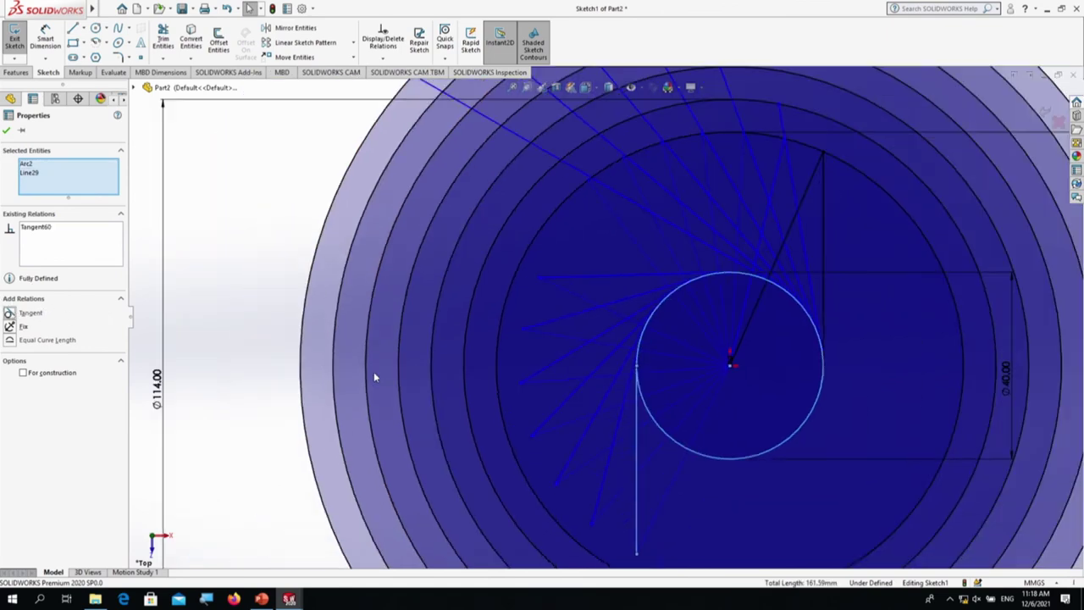
pyautogui.press('f')
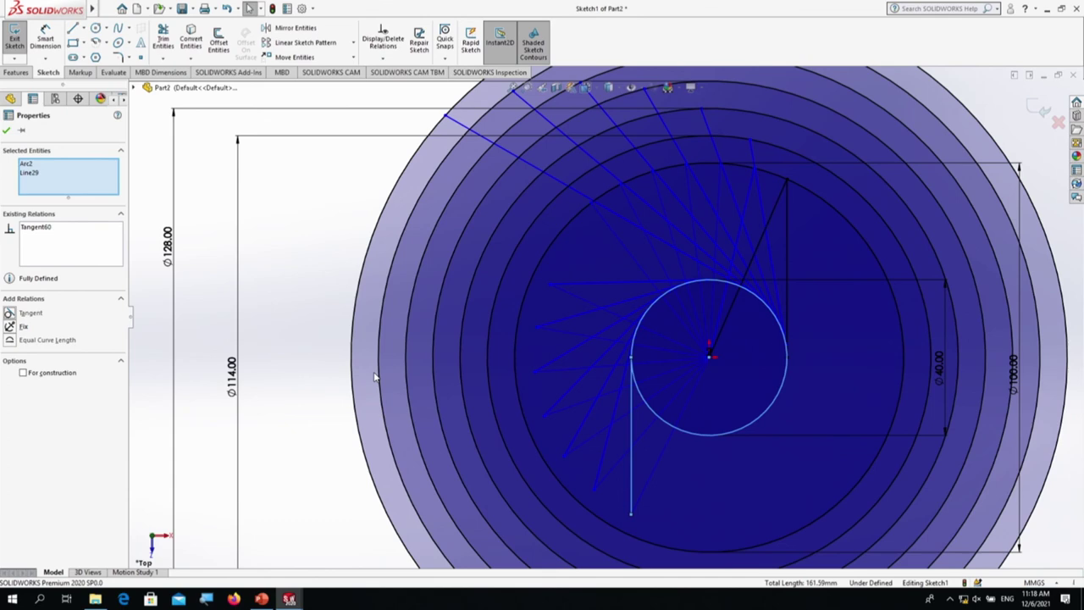
pyautogui.hotkey('ctrl', 'z')
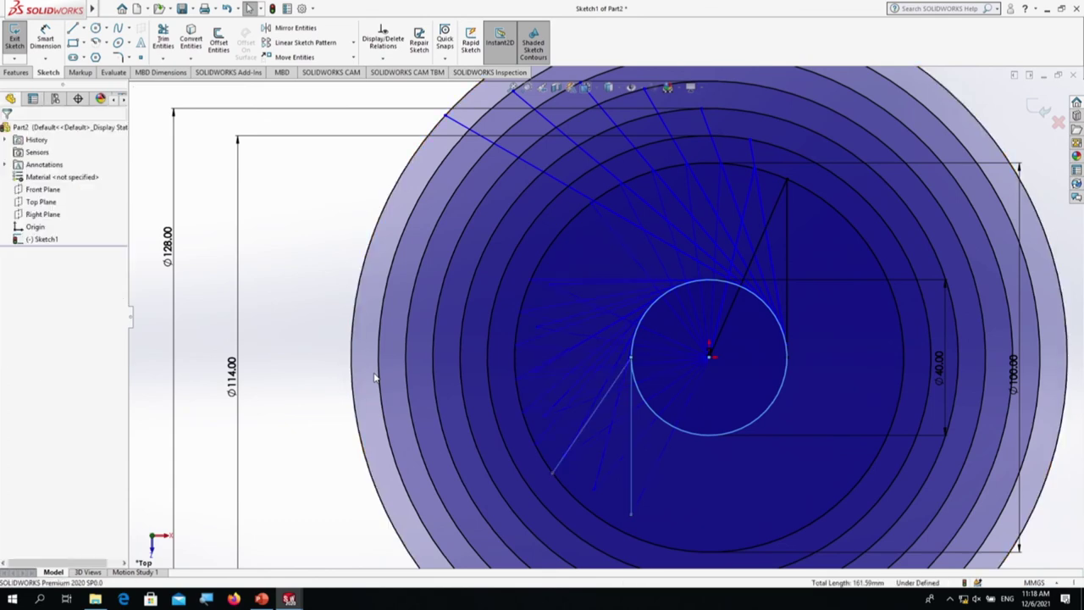
pyautogui.scroll(-3, 538, 412)
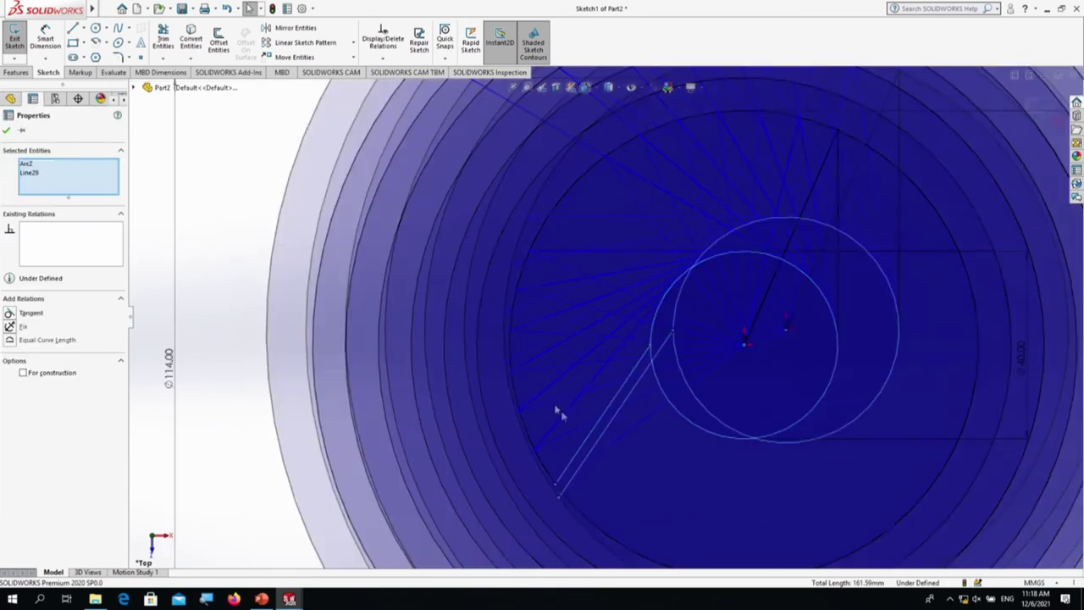
pyautogui.click(10, 129)
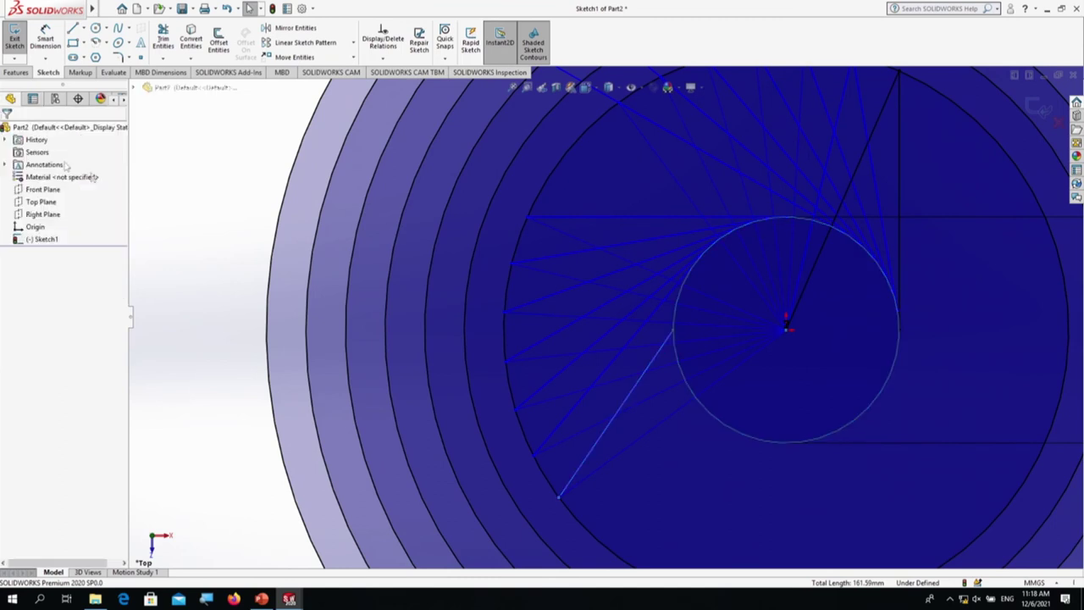
pyautogui.click(593, 464)
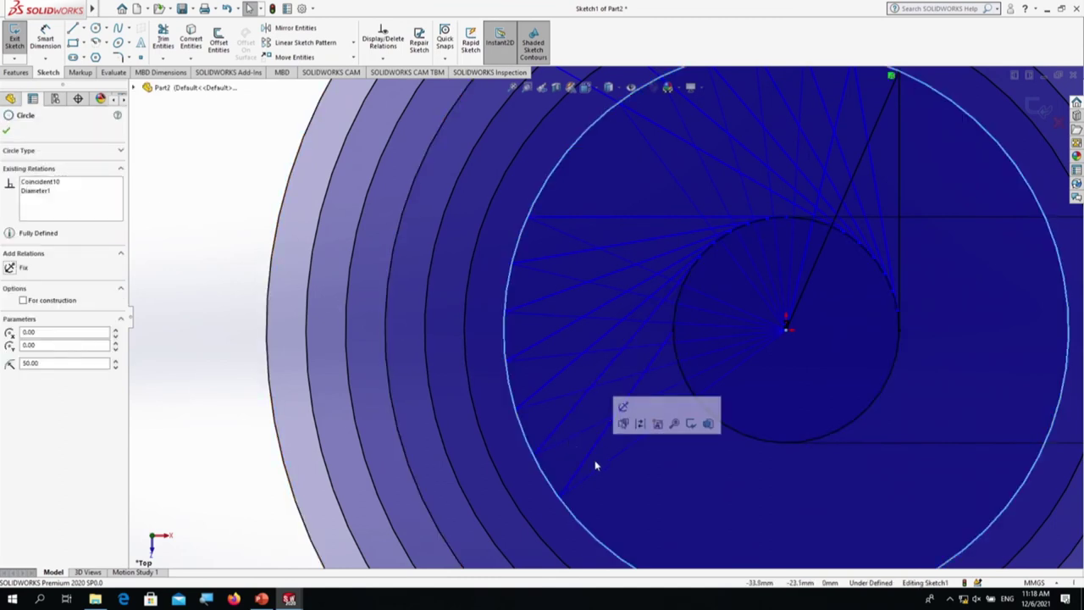
pyautogui.press('Delete')
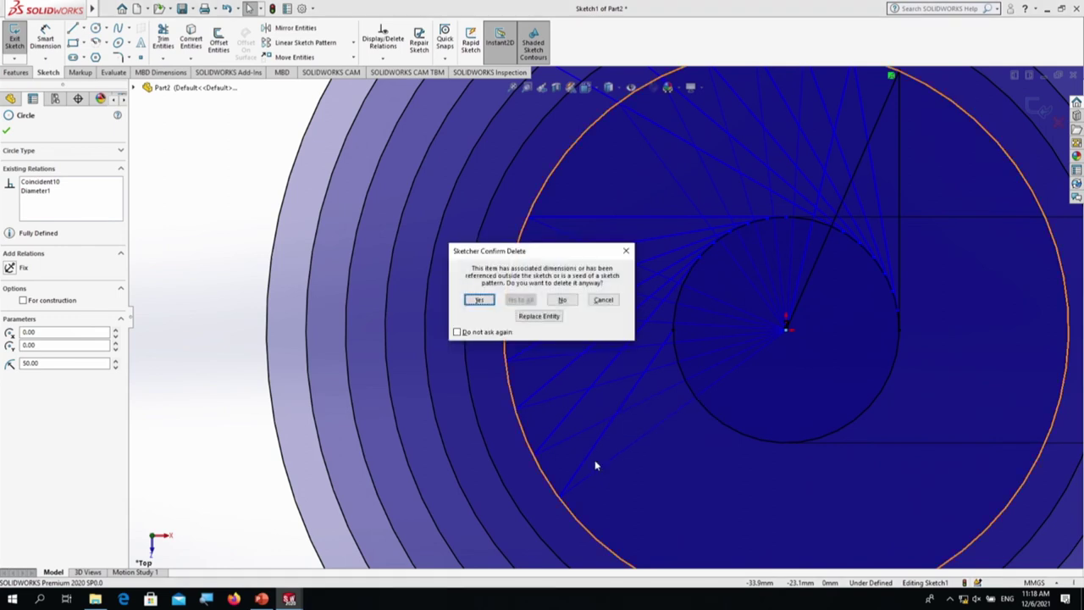
pyautogui.press('Return')
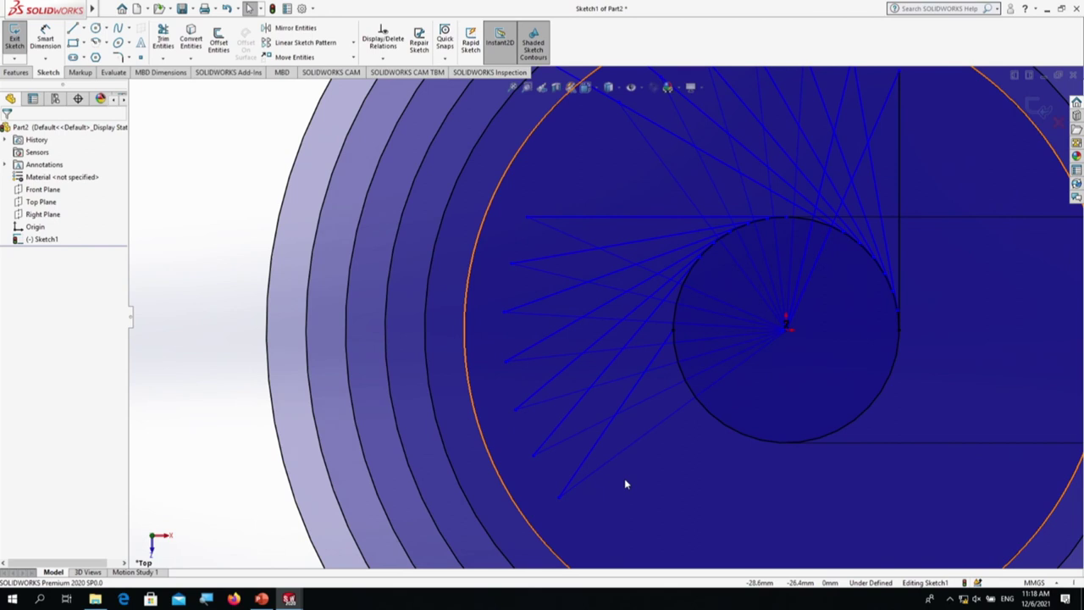
pyautogui.hotkey('ctrl', 'z')
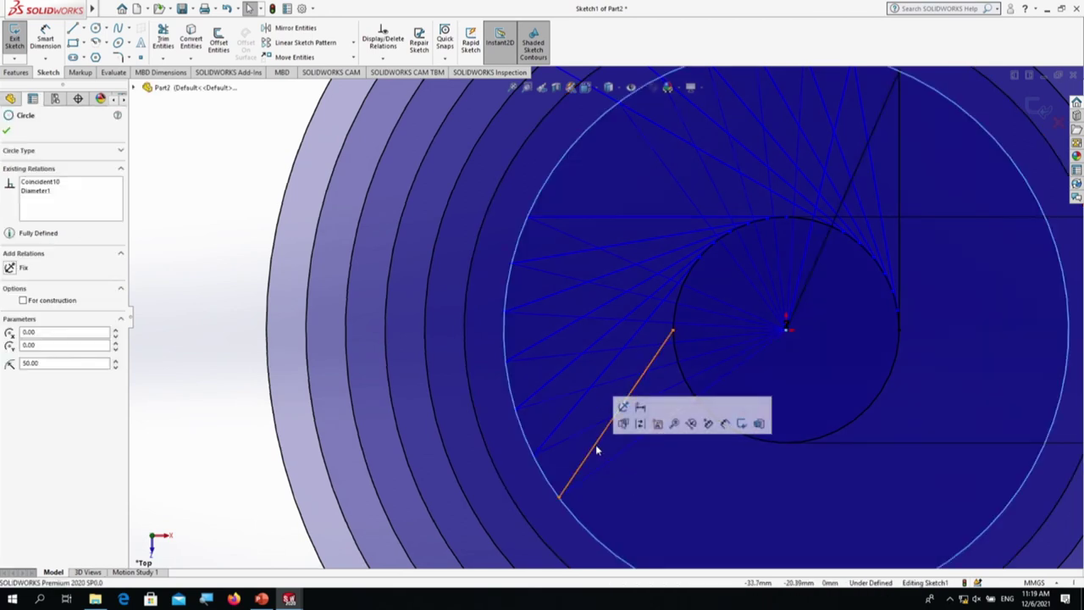
pyautogui.press('Escape')
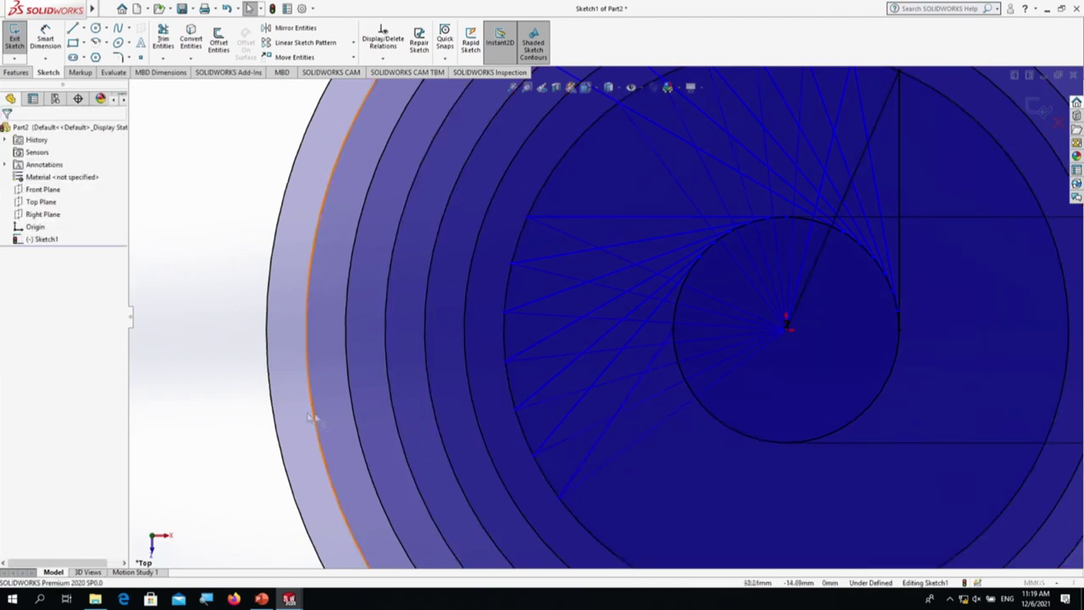
# Step: Replace the line from the lowest spoke end with a new one about 42 mm long, ending on the 40 mm circle's upper-left arc
pyautogui.click(587, 459)
pyautogui.press('Delete')
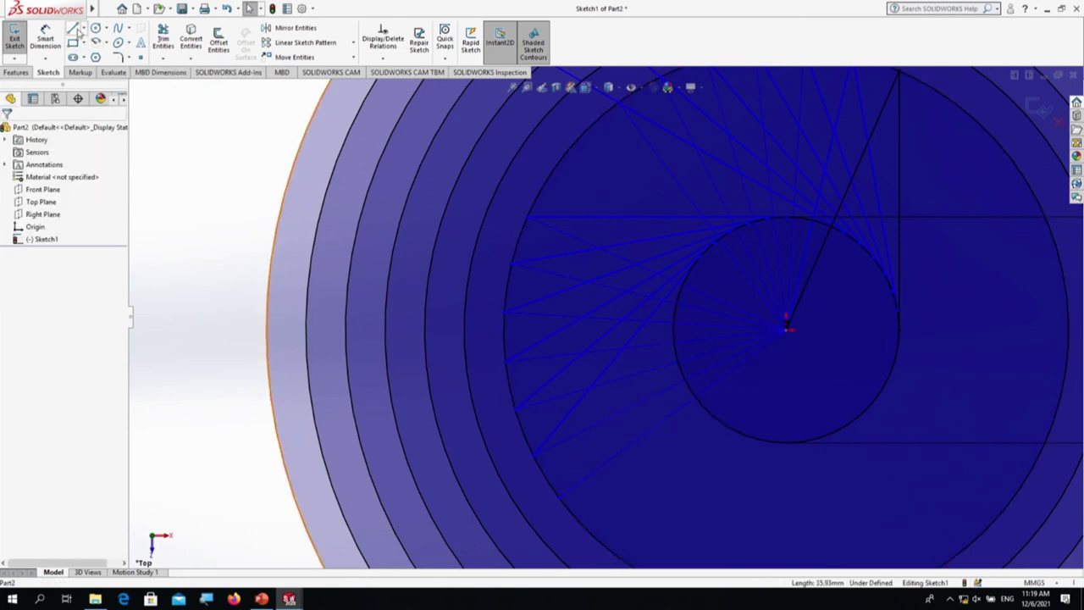
pyautogui.click(75, 29)
pyautogui.click(787, 329)
pyautogui.click(559, 498)
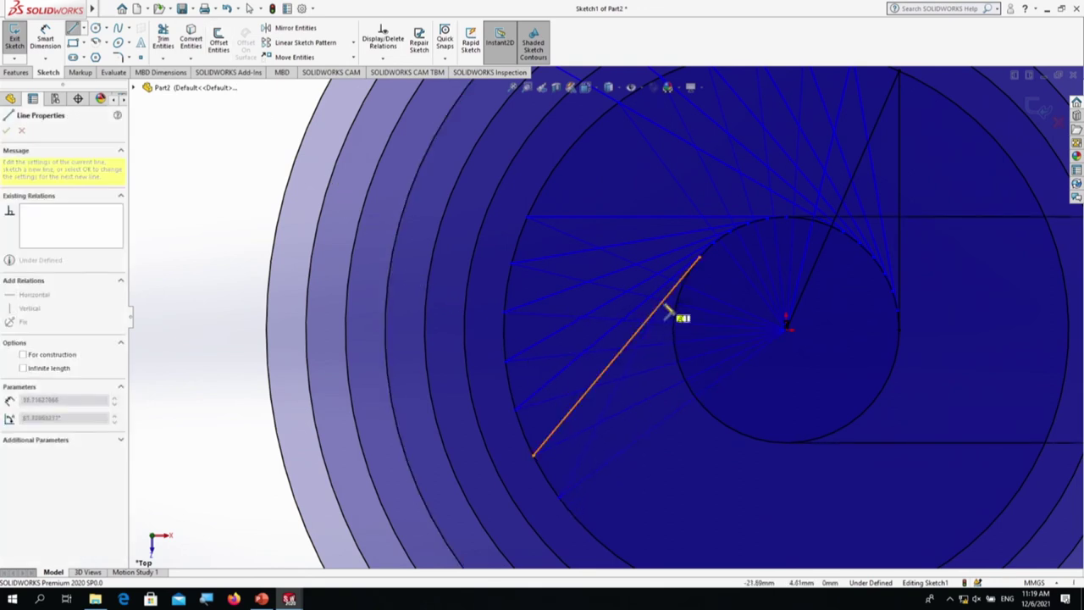
pyautogui.click(679, 294)
pyautogui.press('Escape')
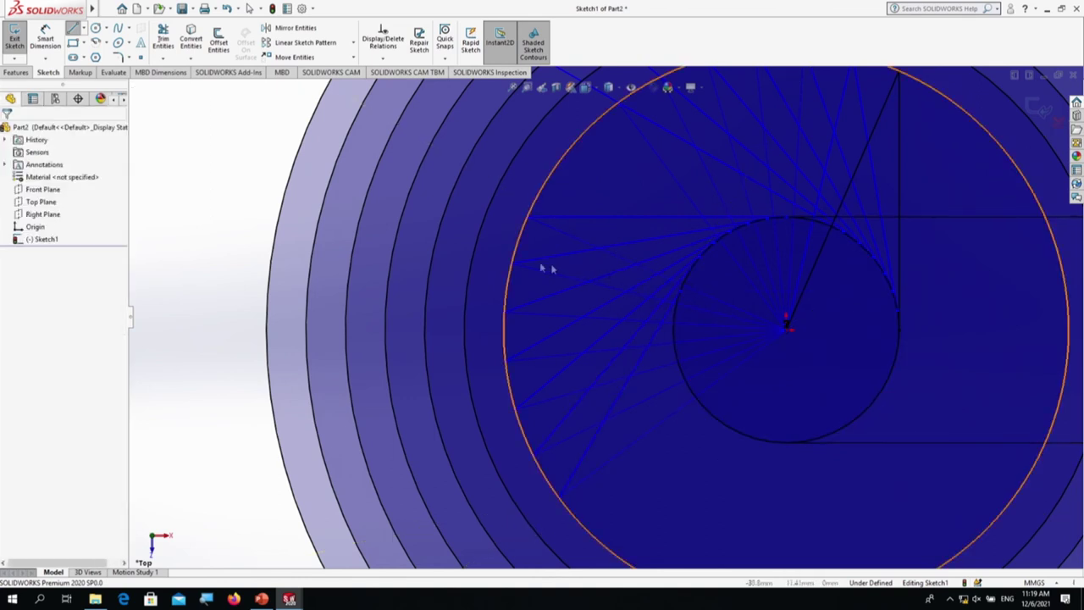
# Step: Make the redrawn line from the lowest spoke end tangent to the 40 mm circle
pyautogui.click(641, 368)
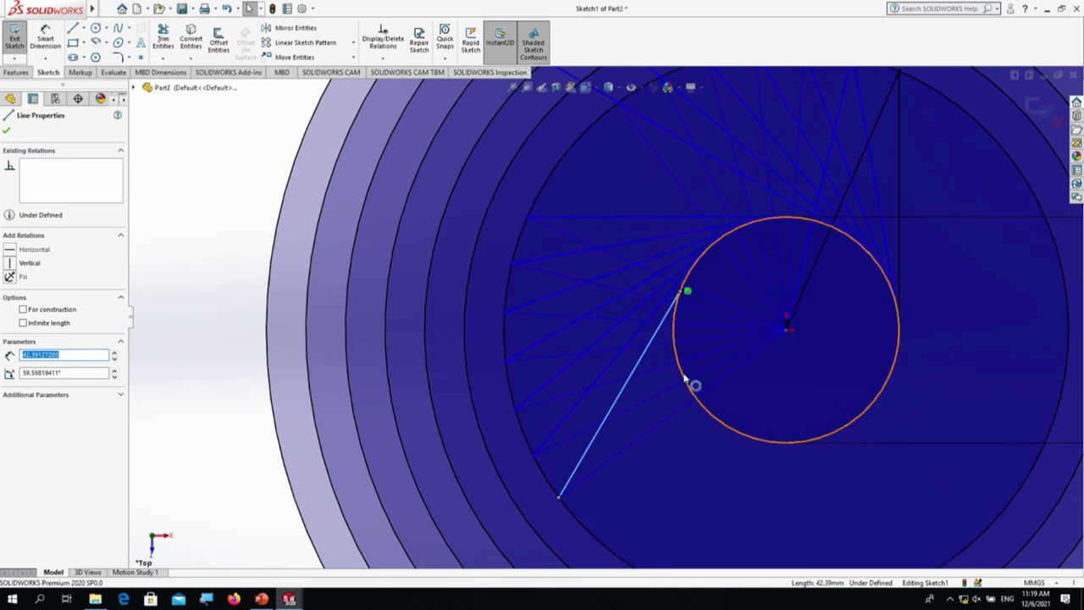
pyautogui.keyDown('ctrl'); pyautogui.click(684, 379); pyautogui.keyUp('ctrl')
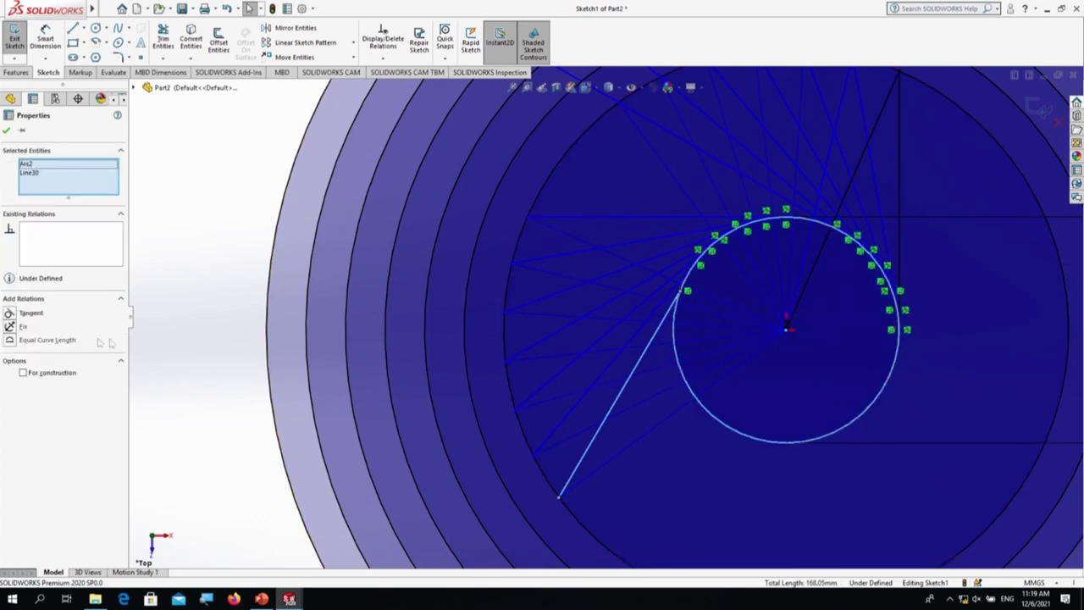
pyautogui.click(9, 313)
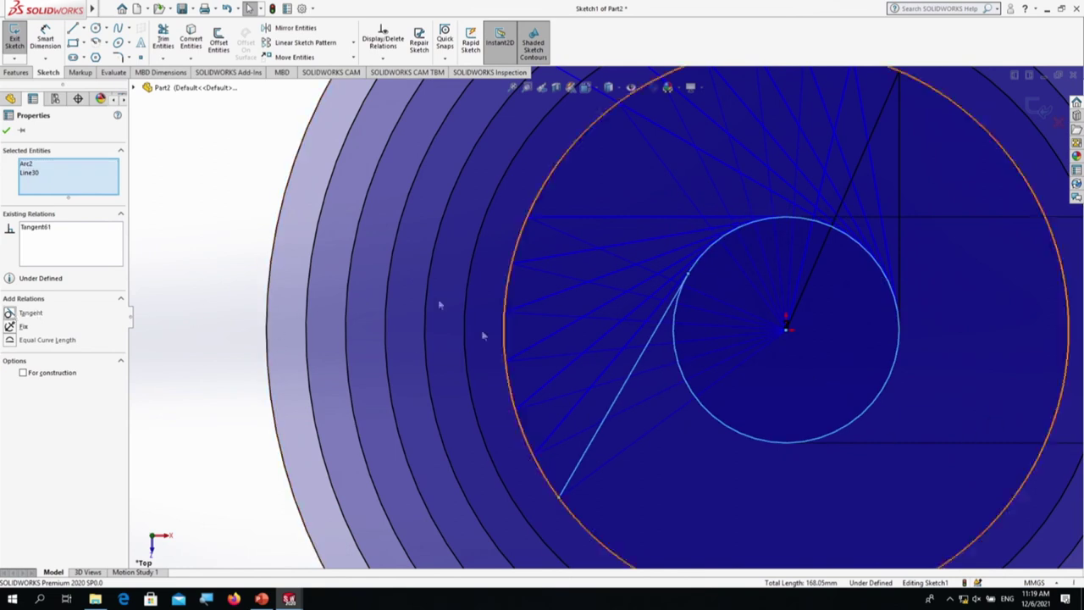
pyautogui.click(6, 131)
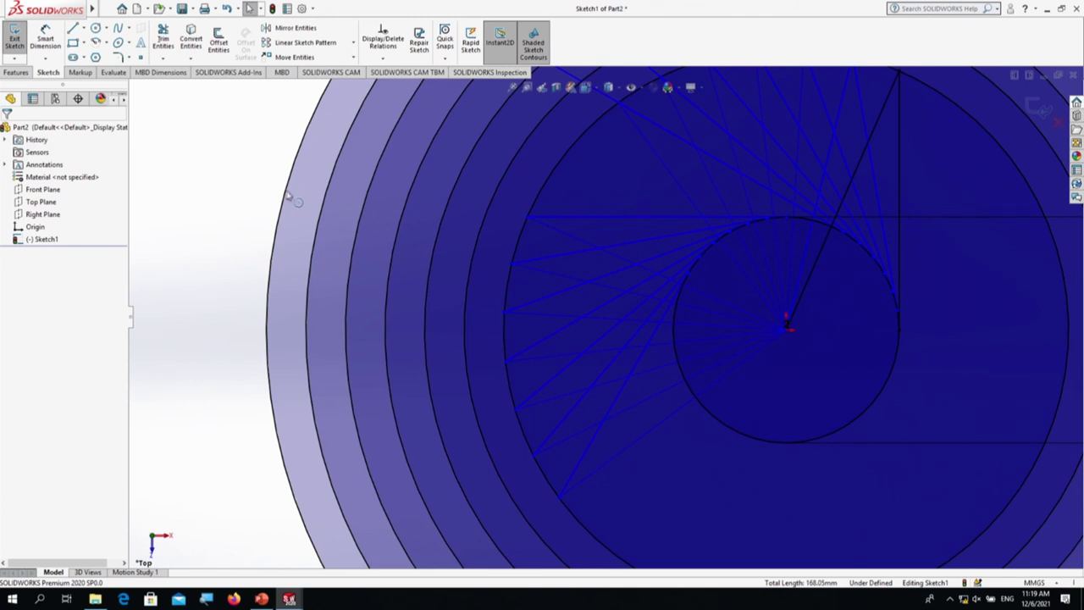
# Step: Extend the lower group's first, horizontal tangent line outward to the outermost circle
pyautogui.scroll(2, 525, 240)
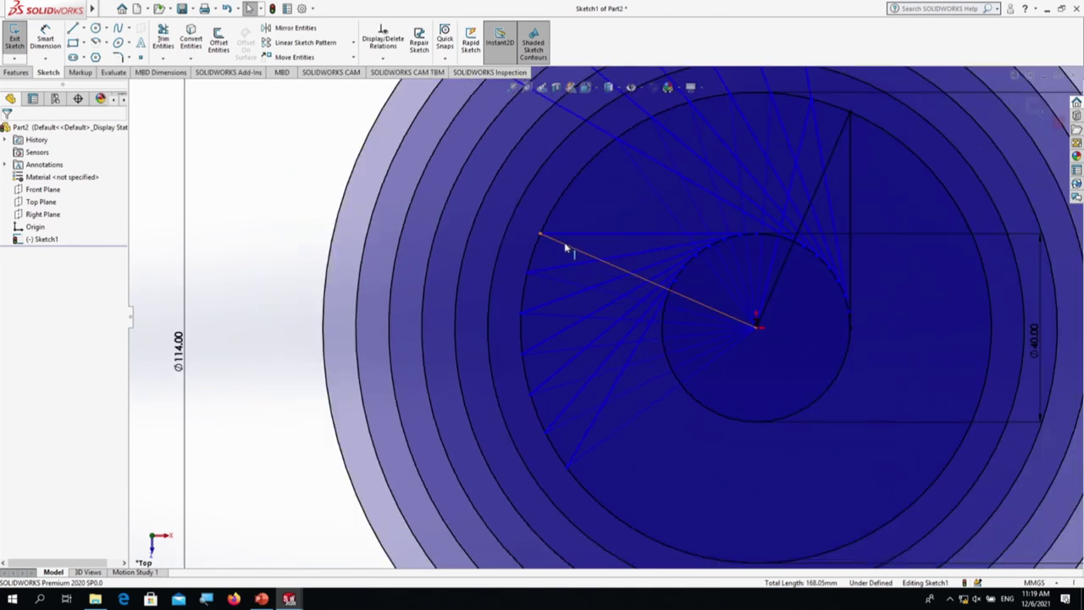
pyautogui.click(164, 59)
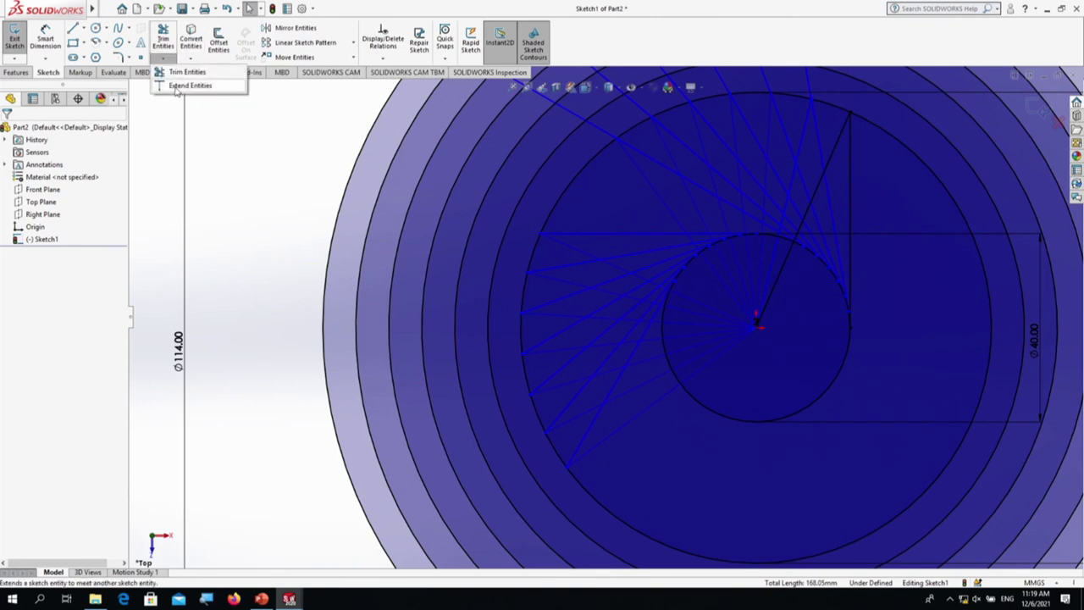
pyautogui.click(178, 85)
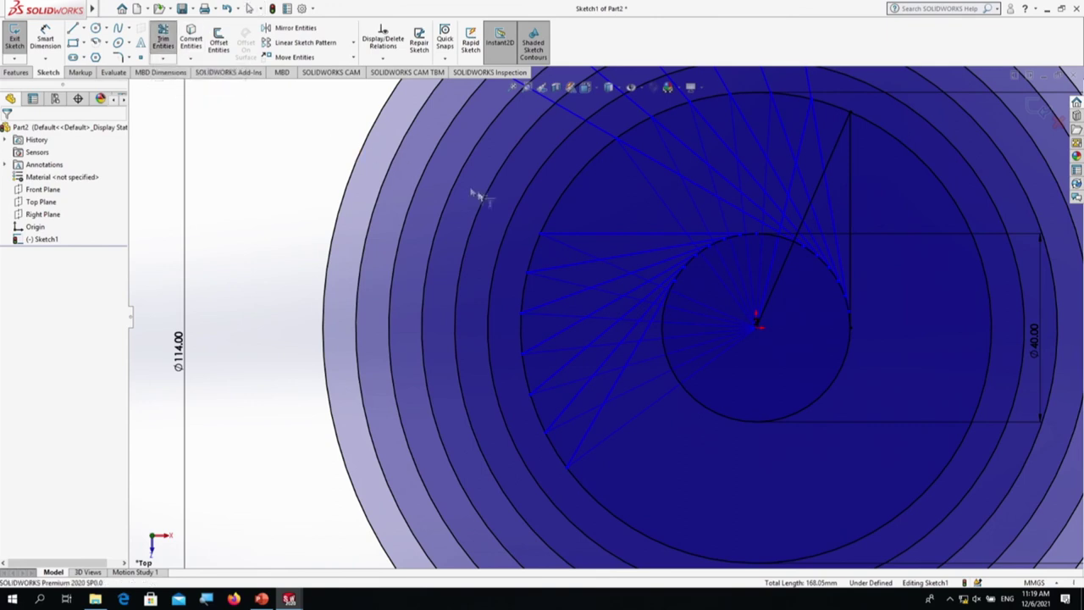
pyautogui.click(575, 240)
pyautogui.click(575, 240)
pyautogui.click(575, 240)
pyautogui.click(575, 241)
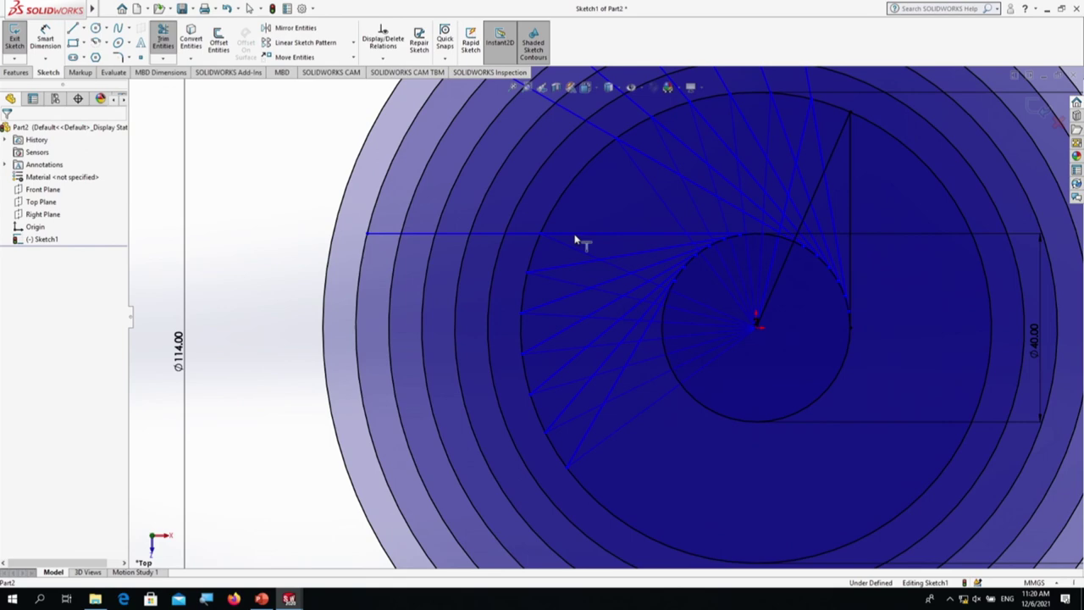
pyautogui.click(392, 236)
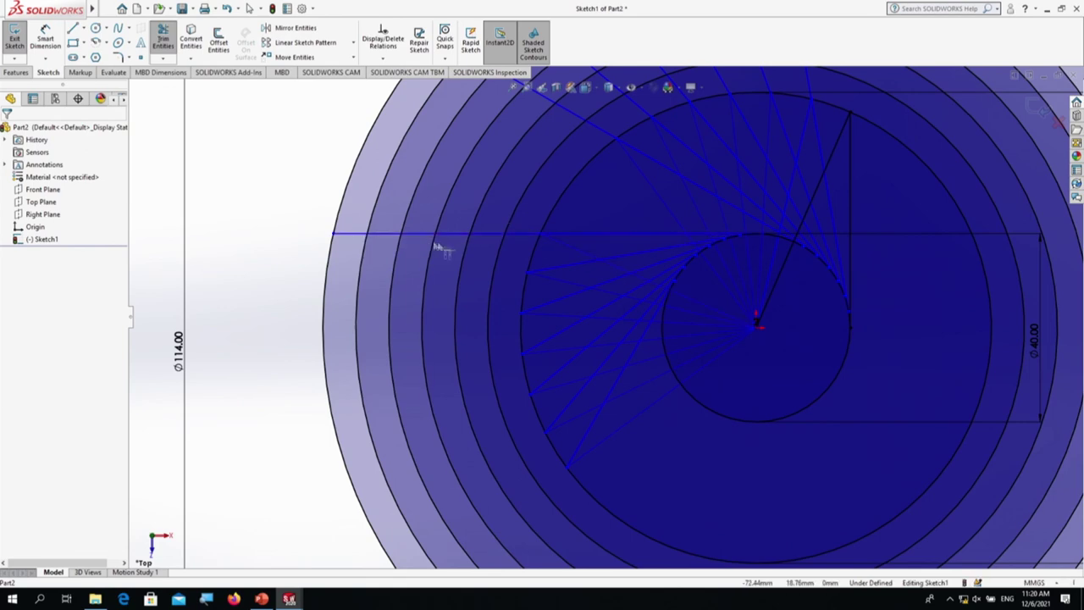
# Step: Extend the group's second tangent line to the second-largest circle and the third line to the third-largest circle
pyautogui.click(511, 282)
pyautogui.click(511, 282)
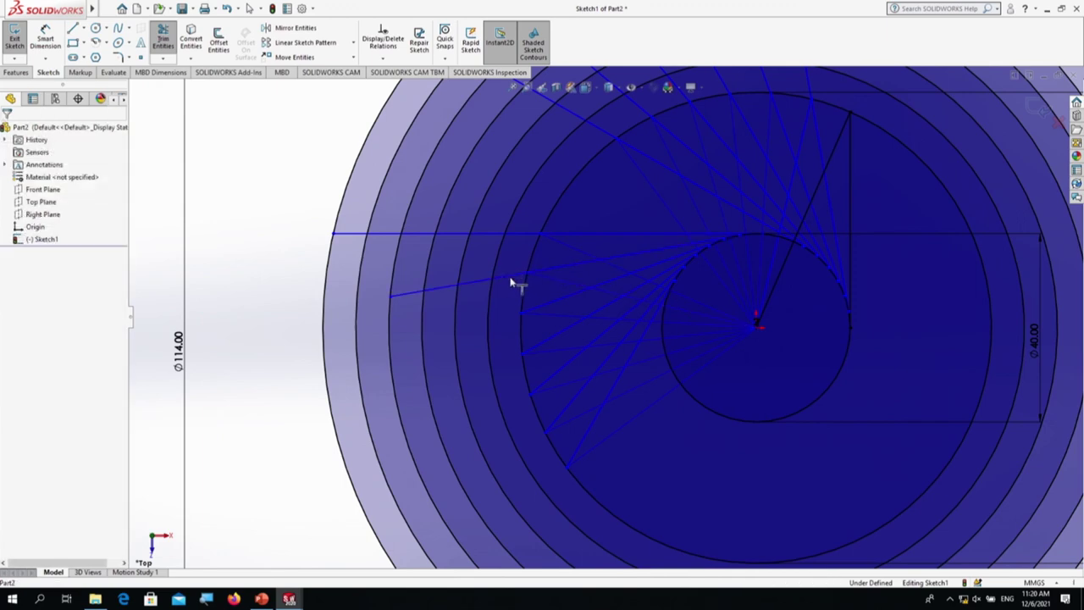
pyautogui.click(555, 308)
pyautogui.click(555, 308)
# Step: Extend the group's fourth, fifth and sixth tangent lines to the fourth-, fifth- and sixth-largest circles respectively
pyautogui.click(561, 335)
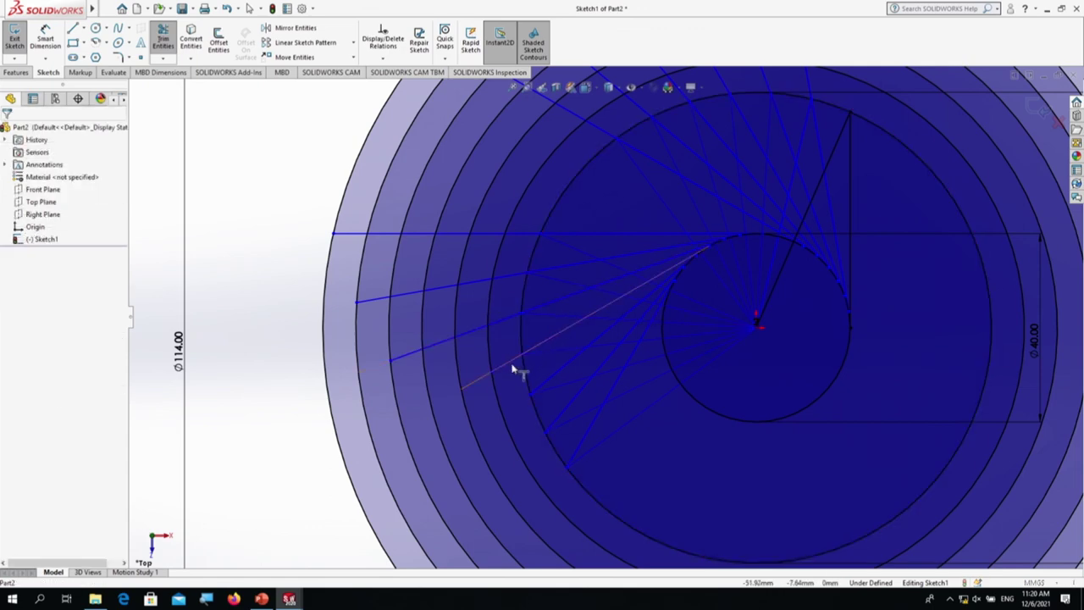
pyautogui.click(511, 370)
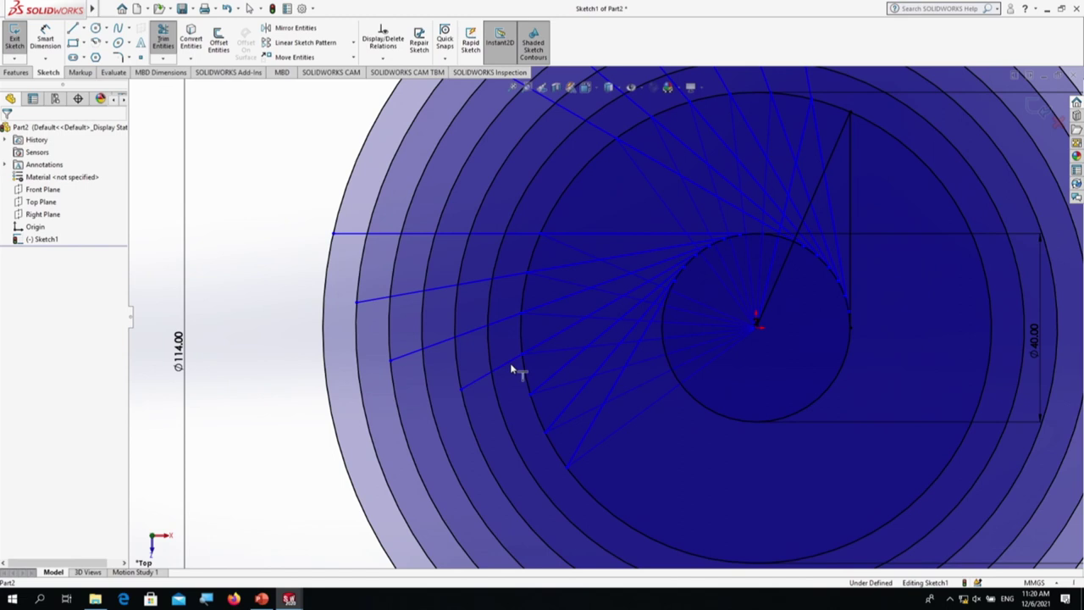
pyautogui.click(511, 369)
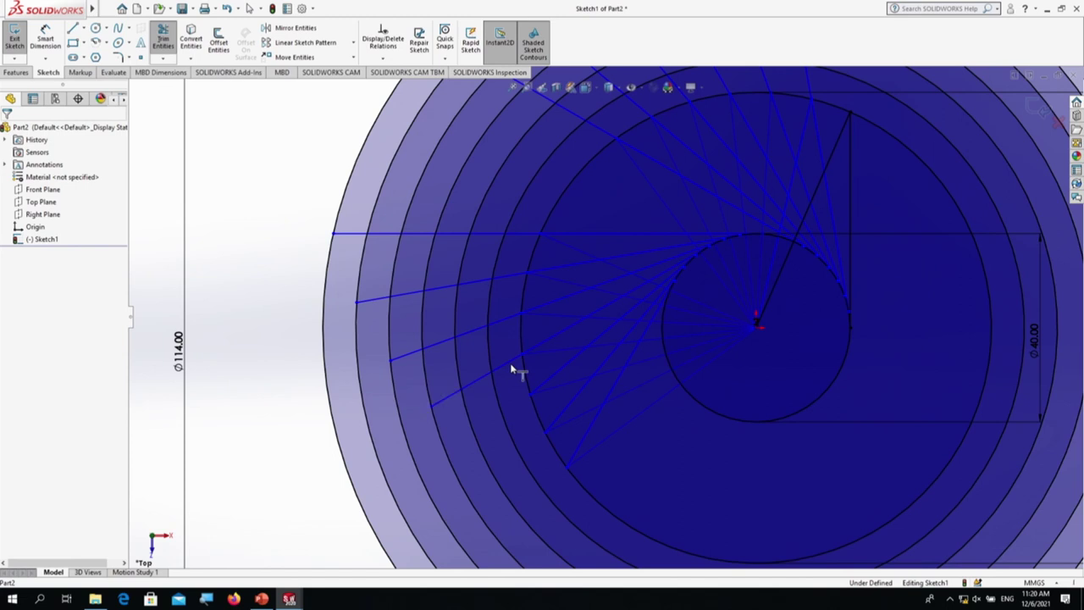
pyautogui.click(551, 383)
pyautogui.click(549, 382)
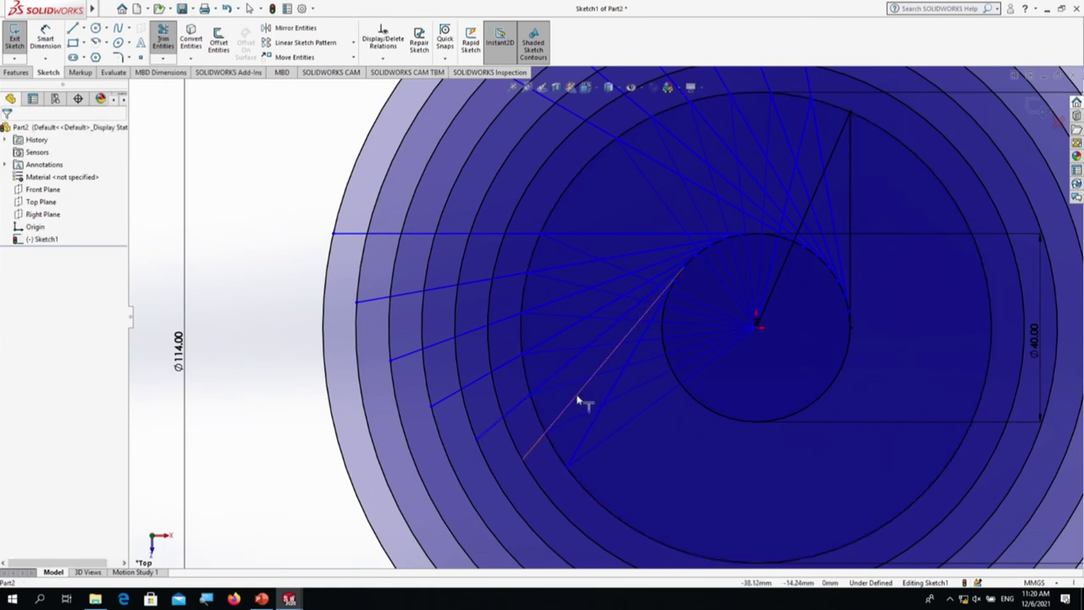
pyautogui.click(579, 399)
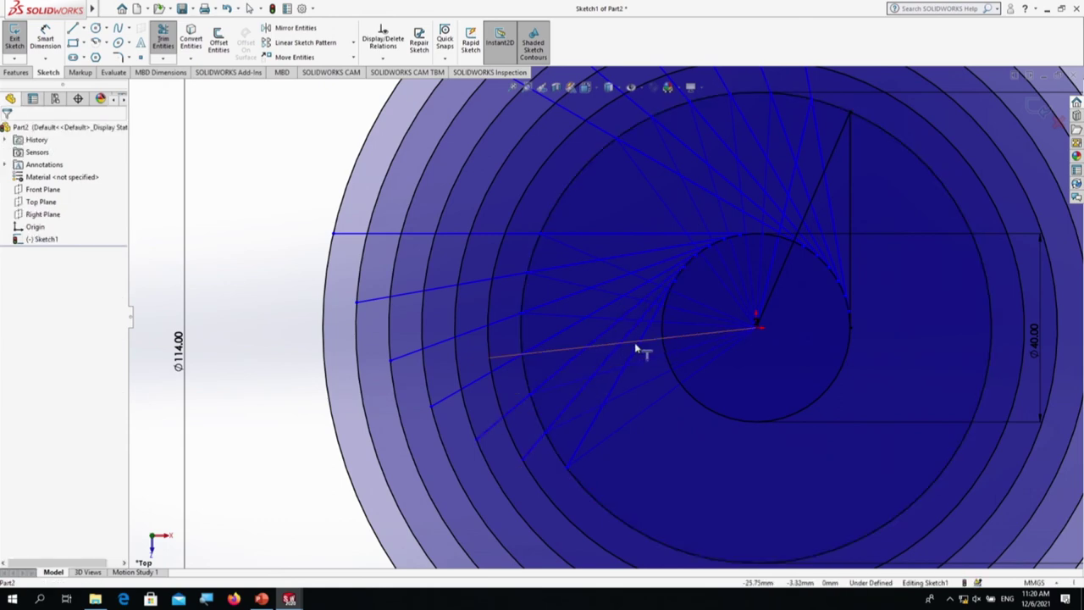
pyautogui.click(607, 437)
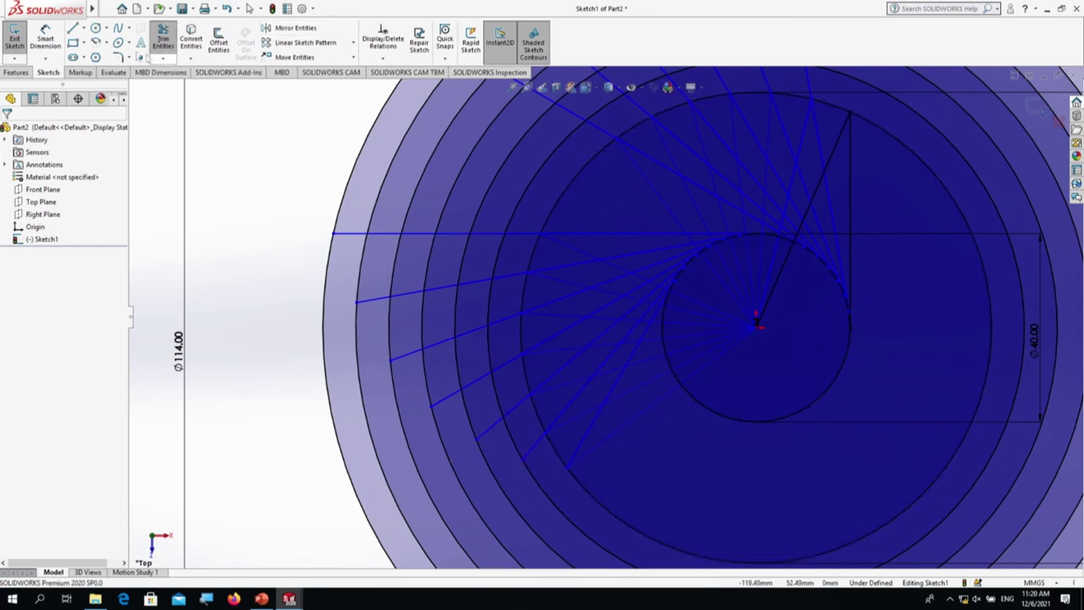
# Step: Draw a spline through the outer ends of the lower group's six tangent lines, ending at the lowest spoke's end on the 100 mm circle
pyautogui.click(129, 28)
pyautogui.click(157, 36)
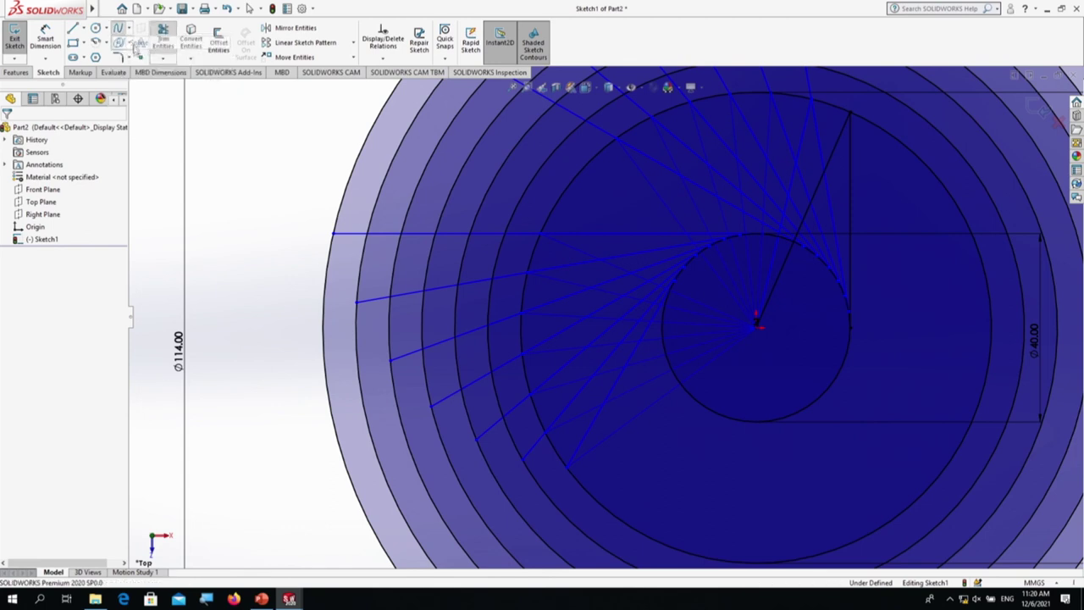
pyautogui.click(334, 235)
pyautogui.click(356, 302)
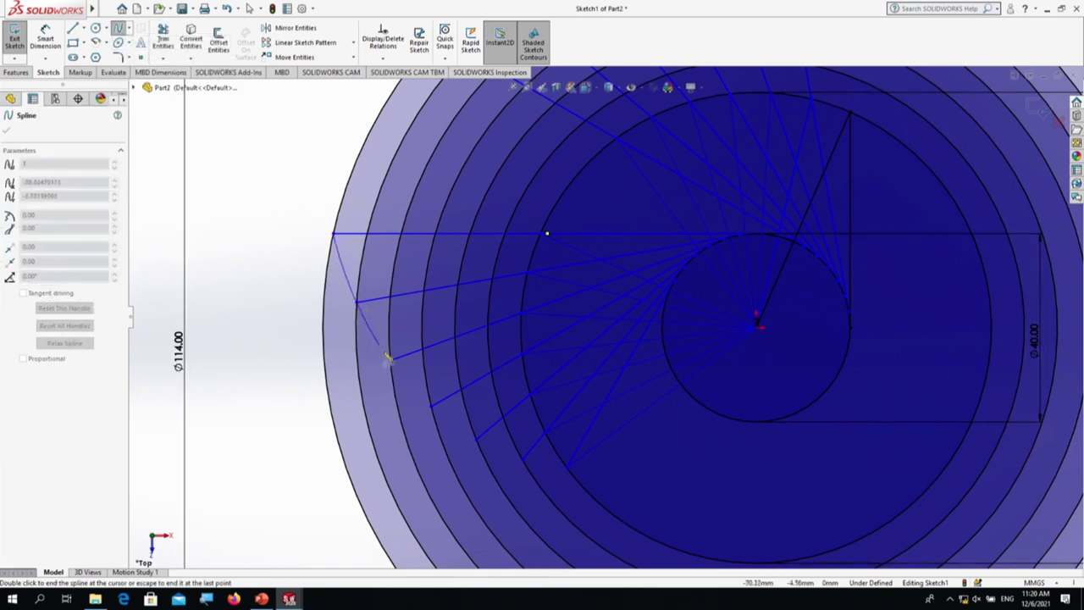
pyautogui.click(391, 362)
pyautogui.click(431, 407)
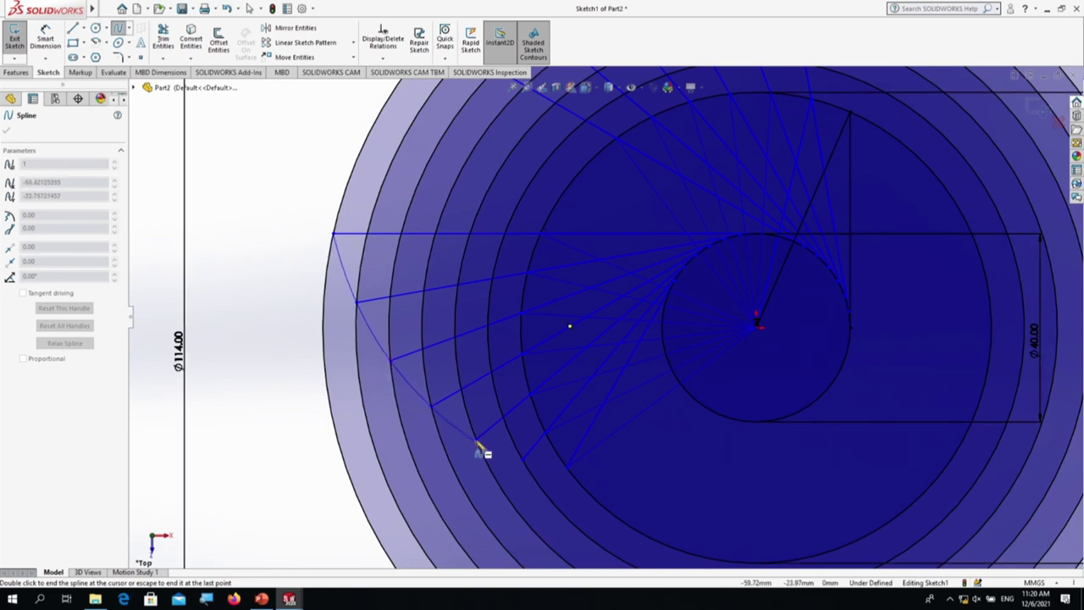
pyautogui.click(478, 440)
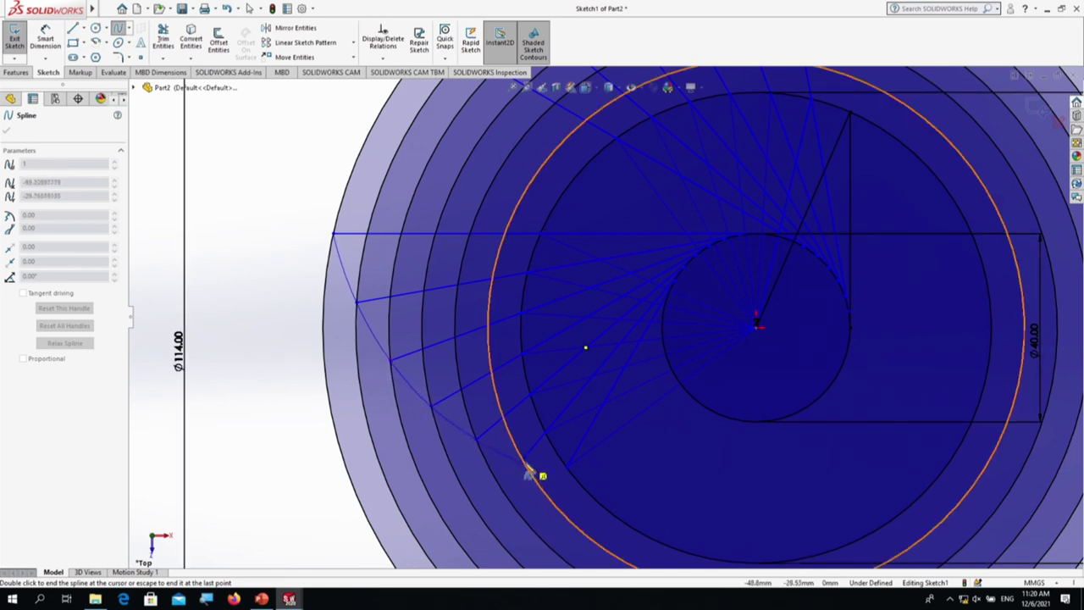
pyautogui.scroll(-2, 525, 471)
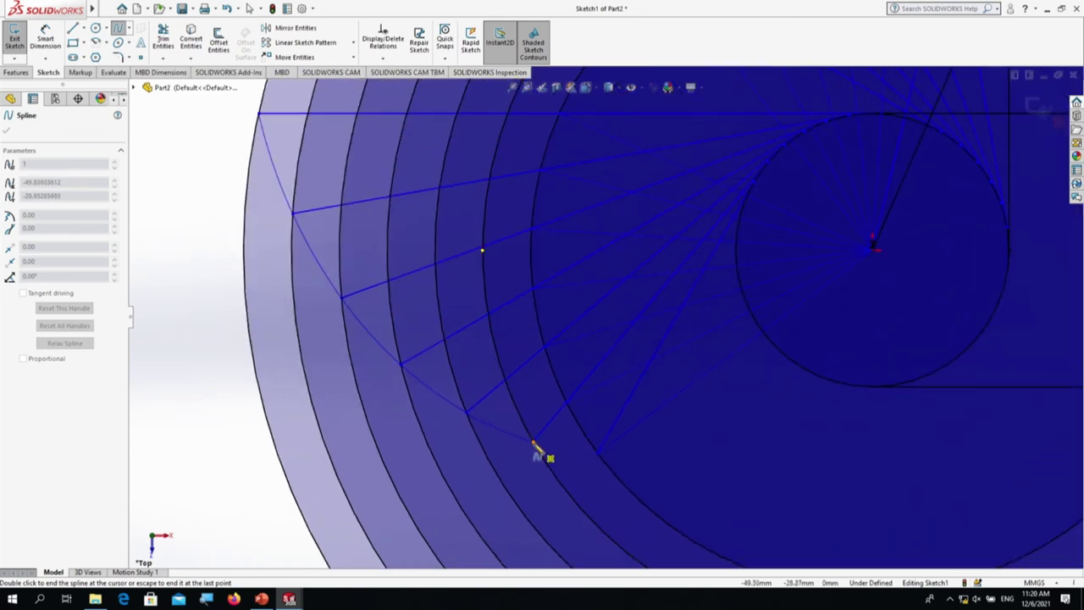
pyautogui.click(535, 442)
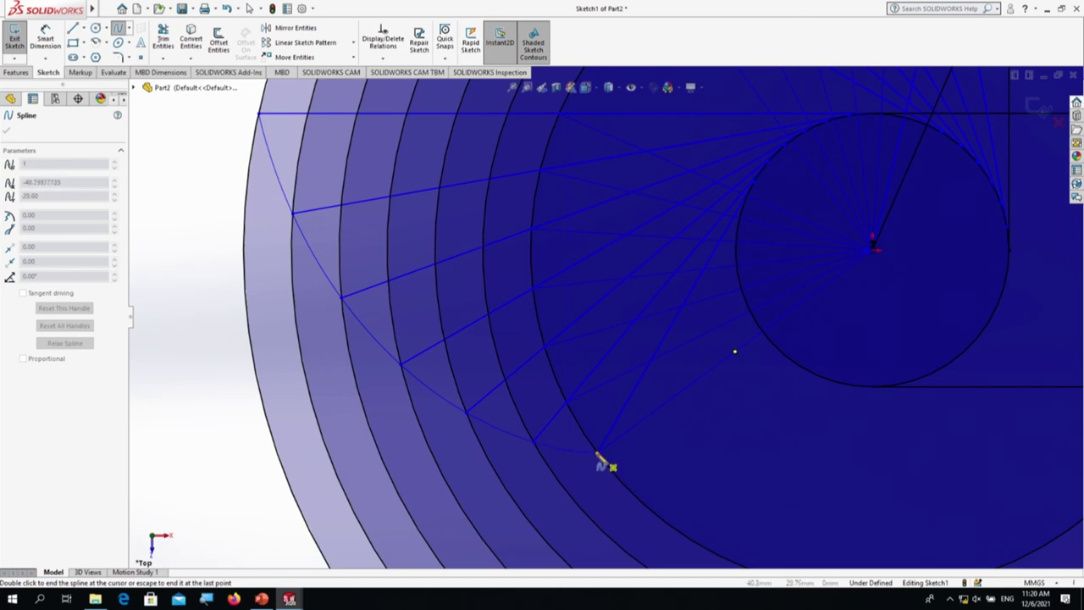
pyautogui.doubleClick(597, 455)
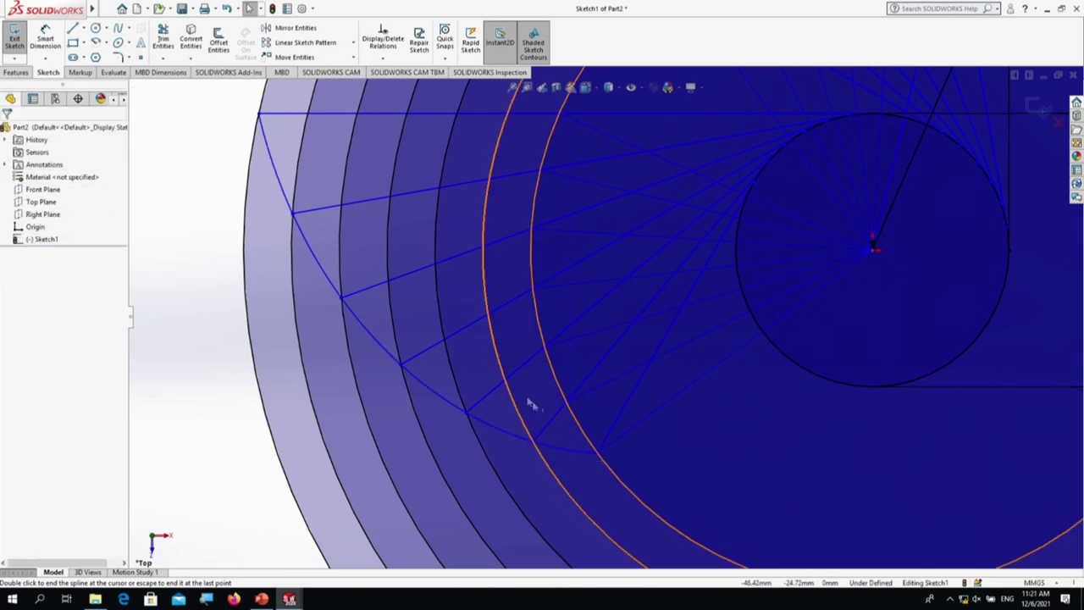
# Step: Draw a spline from the vertical line's upper end on the 100 mm circle through the upper tangent lines' ends to the outermost circle
pyautogui.press('f')
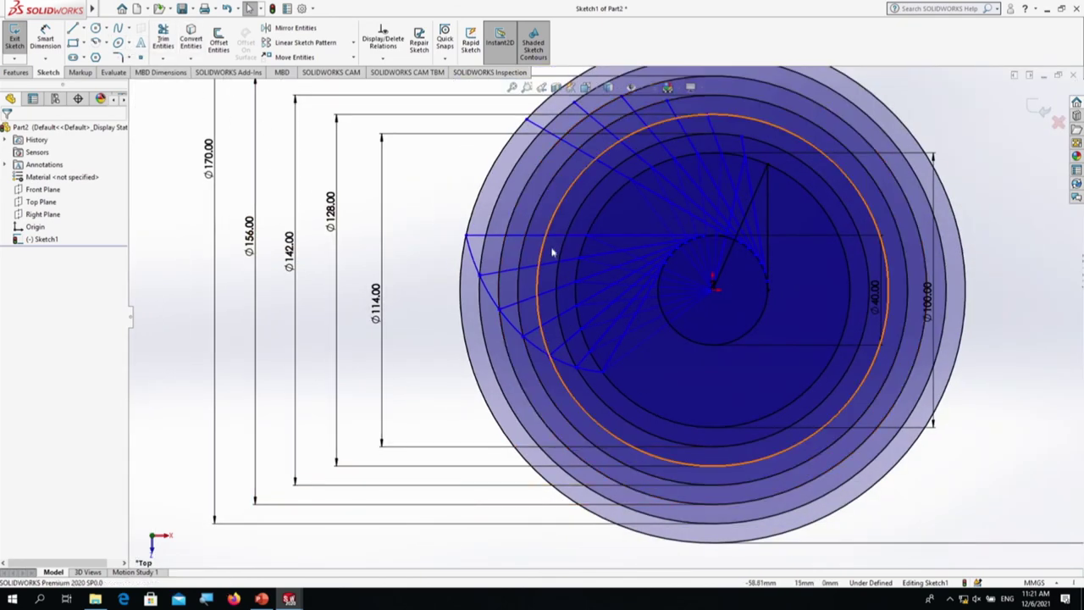
pyautogui.scroll(2, 585, 211)
pyautogui.scroll(-4, 610, 190)
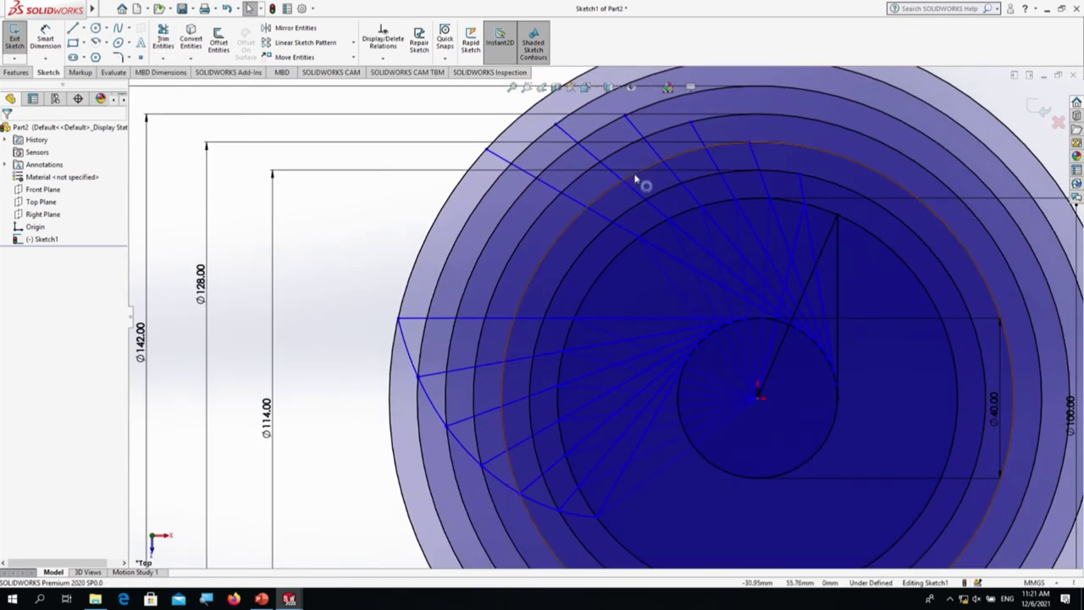
pyautogui.click(120, 28)
pyautogui.scroll(-3, 843, 237)
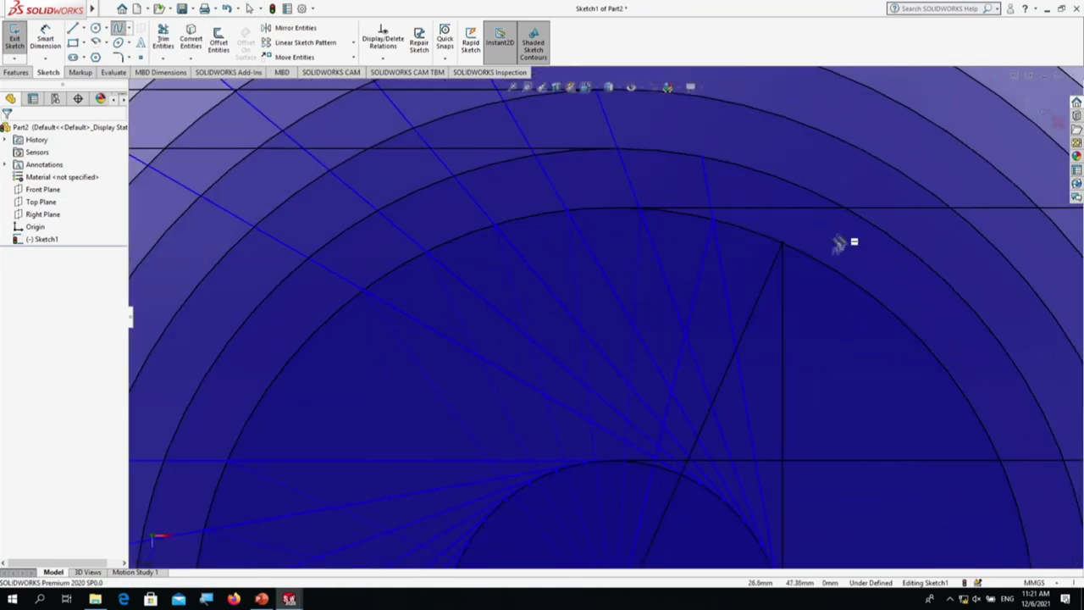
pyautogui.click(785, 247)
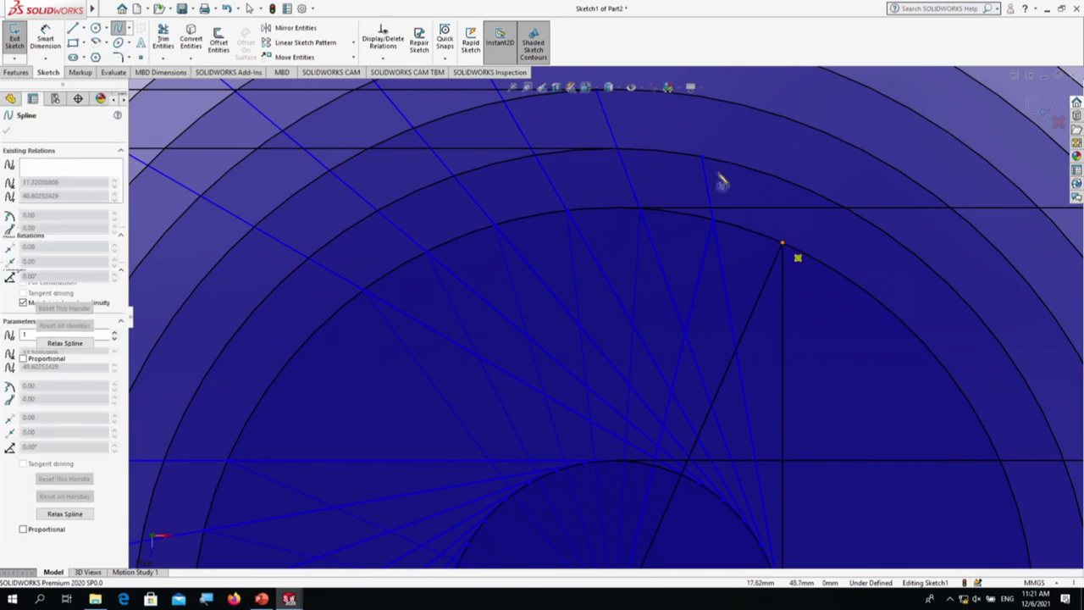
pyautogui.scroll(3, 669, 158)
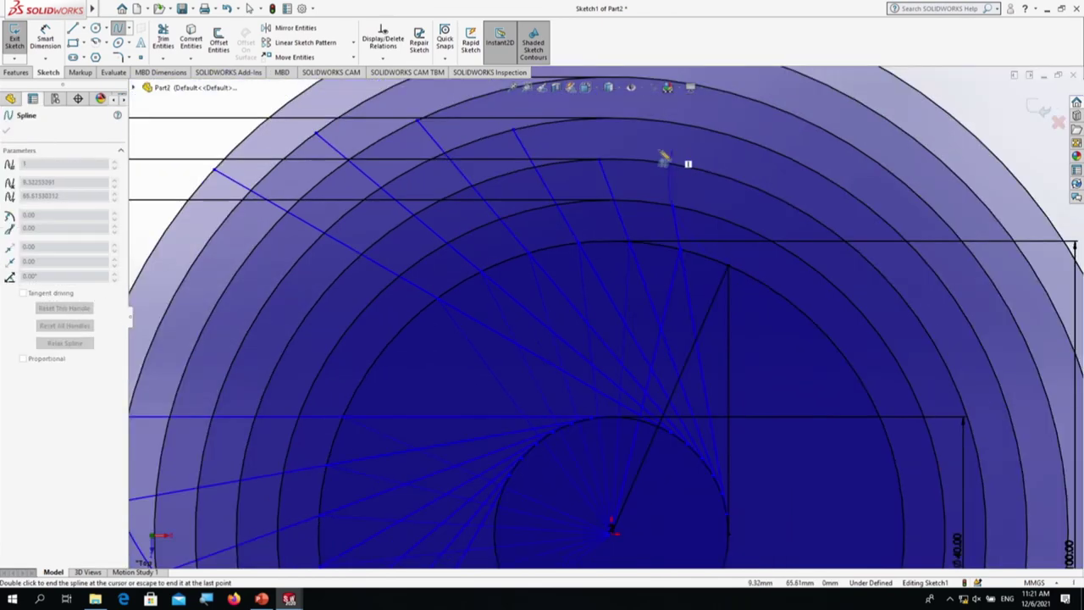
pyautogui.scroll(-3, 622, 172)
pyautogui.scroll(-2, 621, 172)
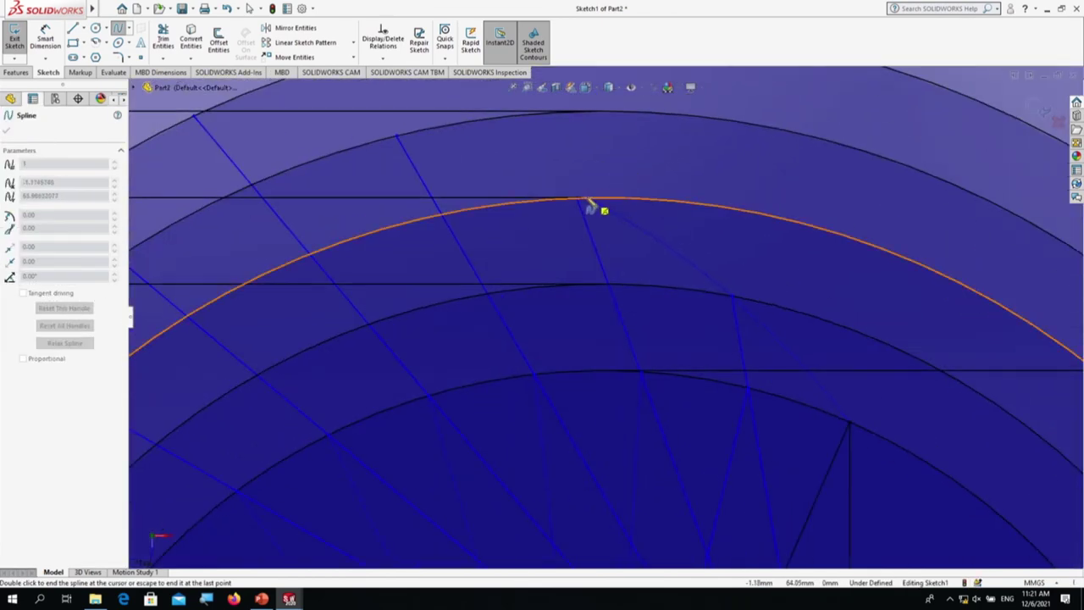
pyautogui.click(579, 203)
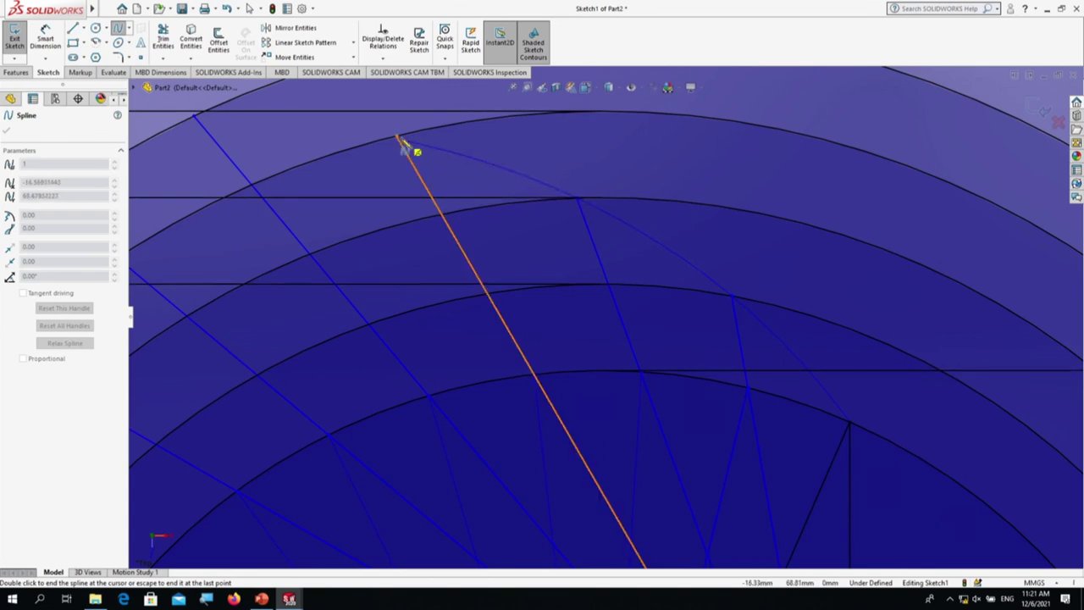
pyautogui.scroll(3, 402, 146)
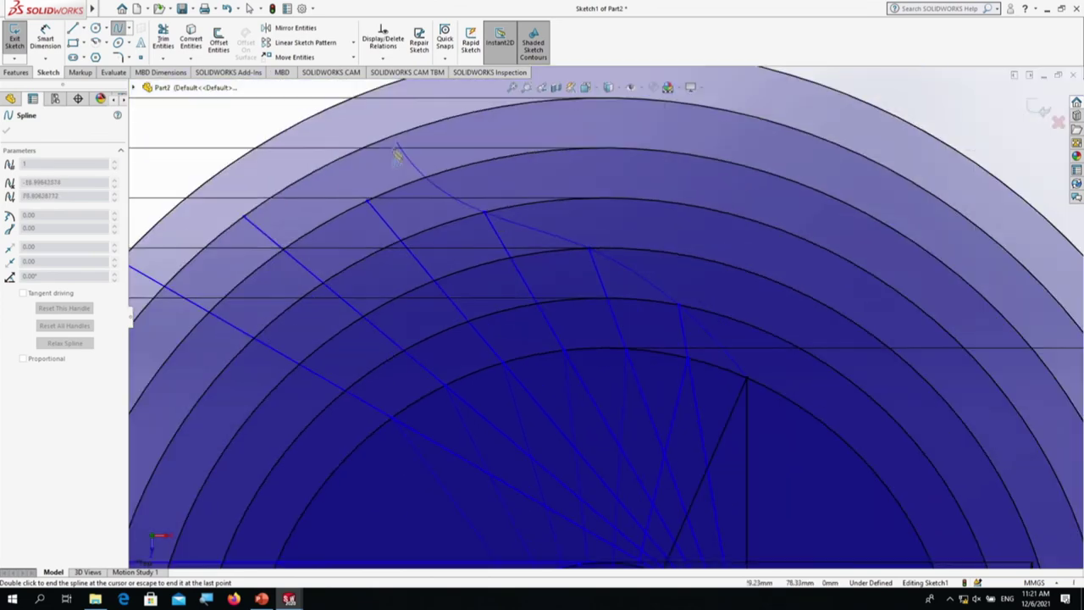
pyautogui.scroll(-4, 394, 178)
pyautogui.click(396, 253)
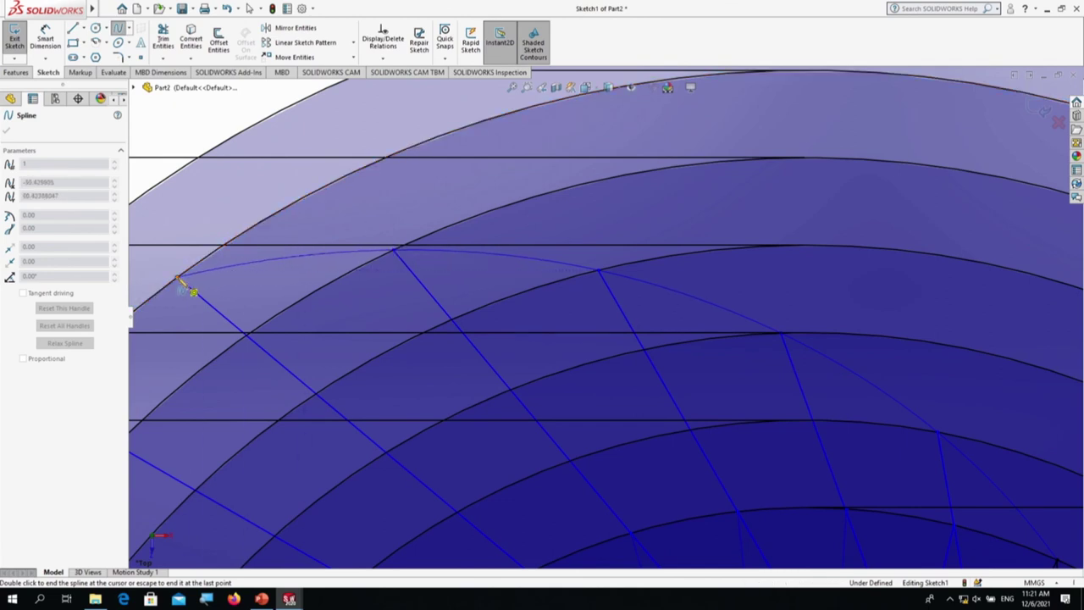
pyautogui.scroll(3, 186, 288)
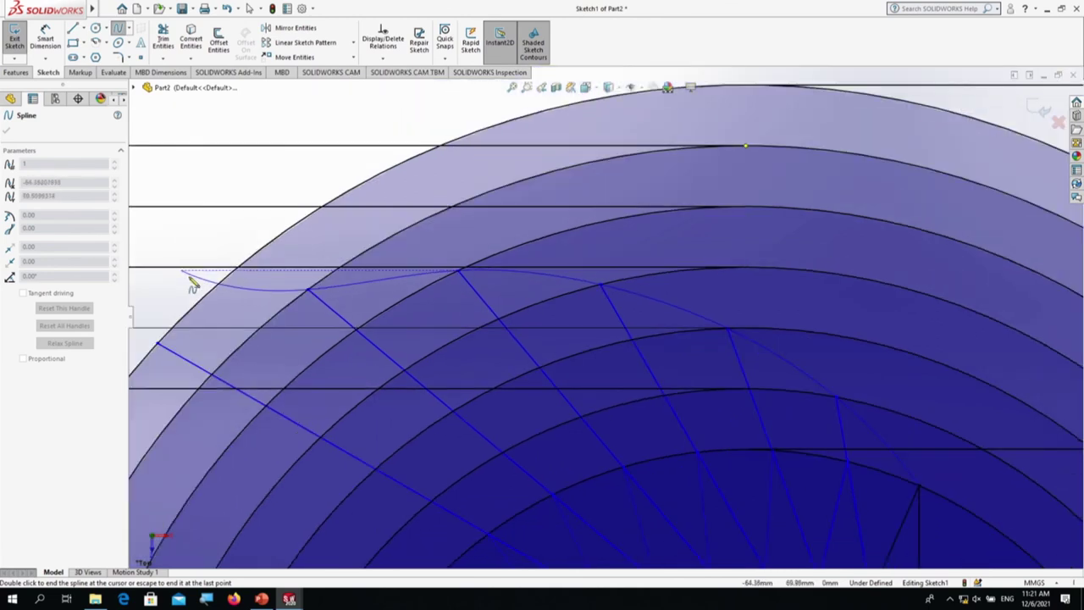
pyautogui.click(167, 347)
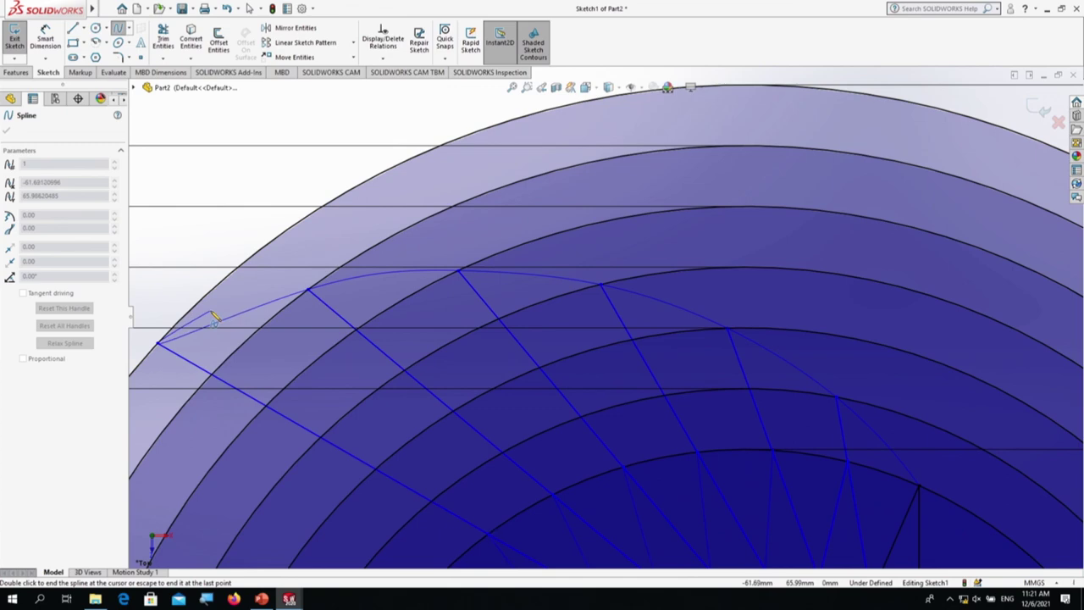
pyautogui.press('Escape')
# Step: Trim the six circles larger than the 100 mm circle back to the two splines, removing their portions outside the profile
pyautogui.scroll(4, 356, 307)
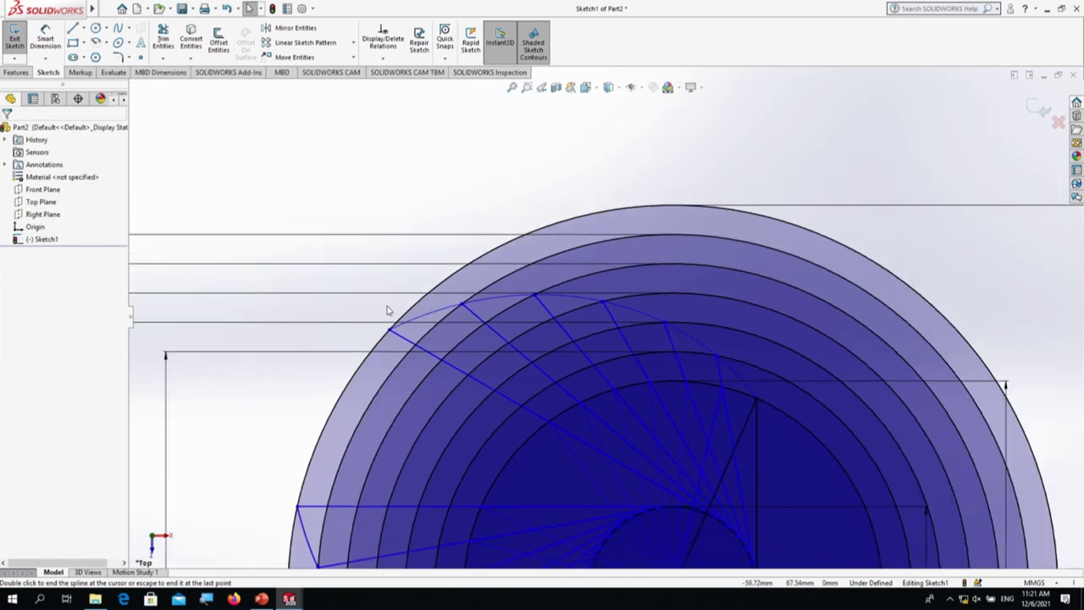
pyautogui.scroll(2, 388, 310)
pyautogui.click(162, 39)
pyautogui.scroll(3, 618, 359)
pyautogui.scroll(-2, 703, 453)
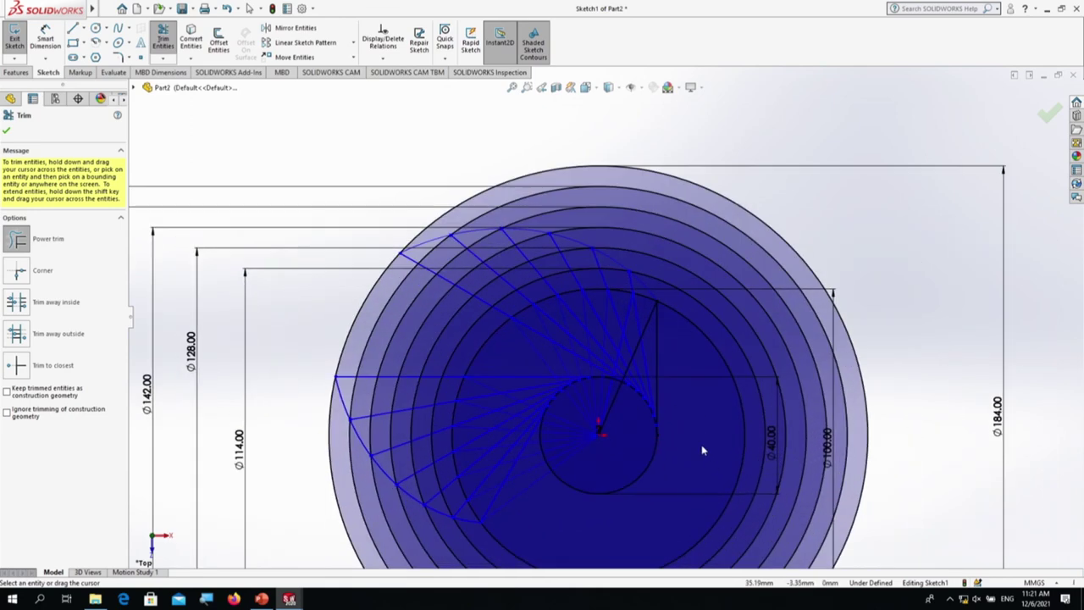
pyautogui.scroll(2, 702, 453)
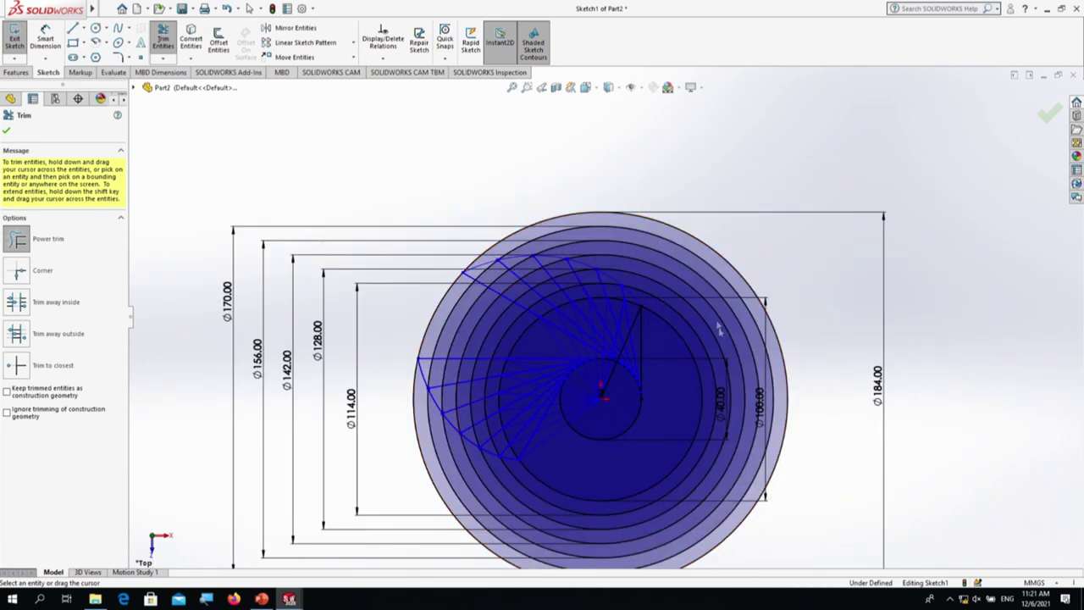
pyautogui.moveTo(733, 255); pyautogui.dragTo(694, 293)
pyautogui.scroll(-4, 684, 293)
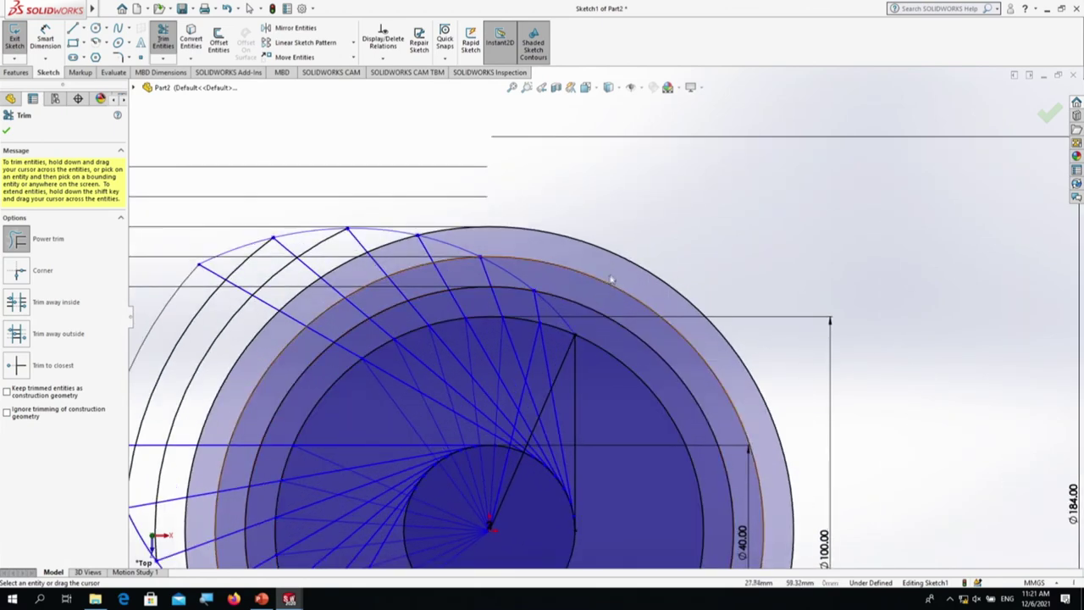
pyautogui.moveTo(623, 252); pyautogui.dragTo(576, 310)
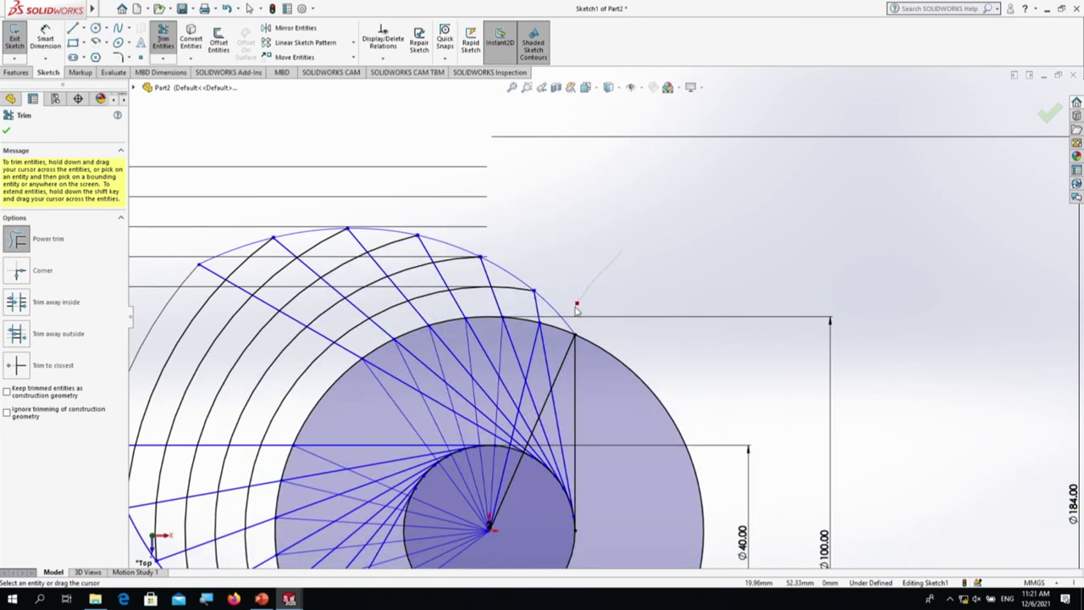
# Step: Trim the lower group's tangent lines inside the profile and pieces of the 100 mm circle between them
pyautogui.scroll(3, 575, 312)
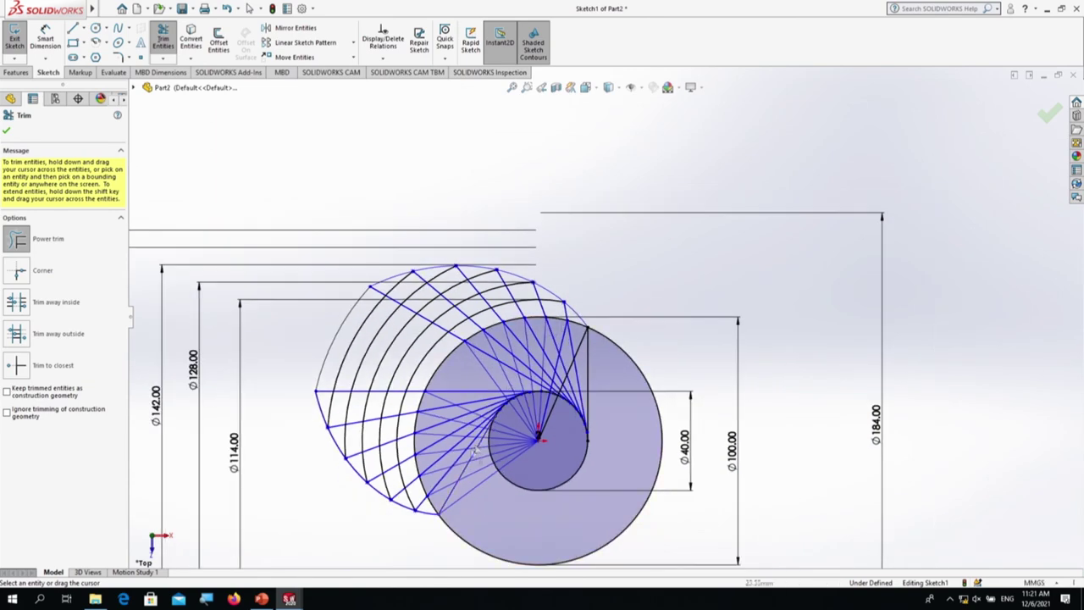
pyautogui.scroll(-2, 427, 470)
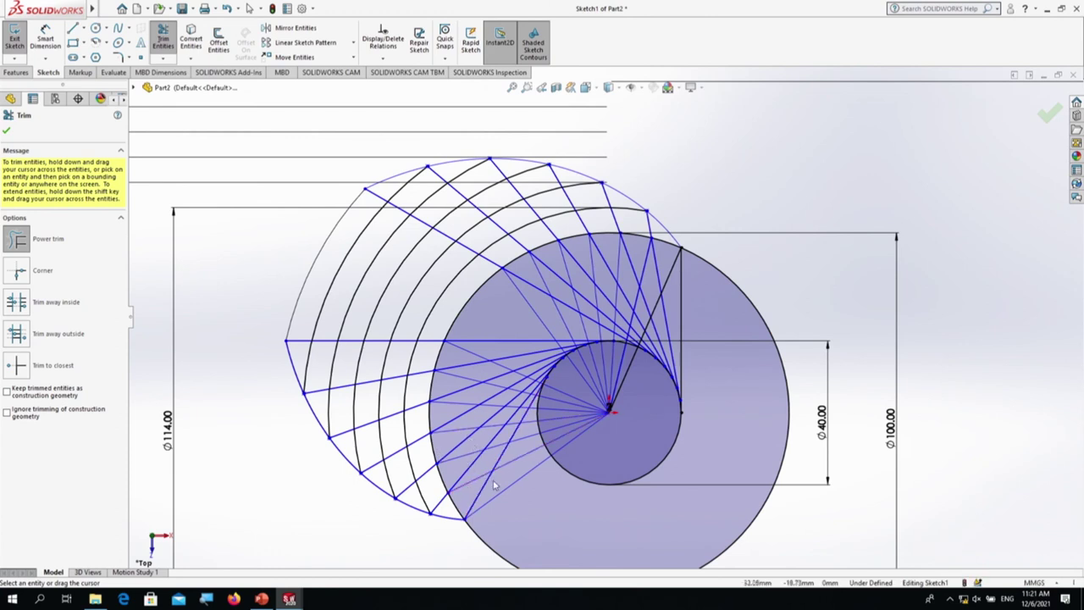
pyautogui.moveTo(496, 485); pyautogui.dragTo(463, 285)
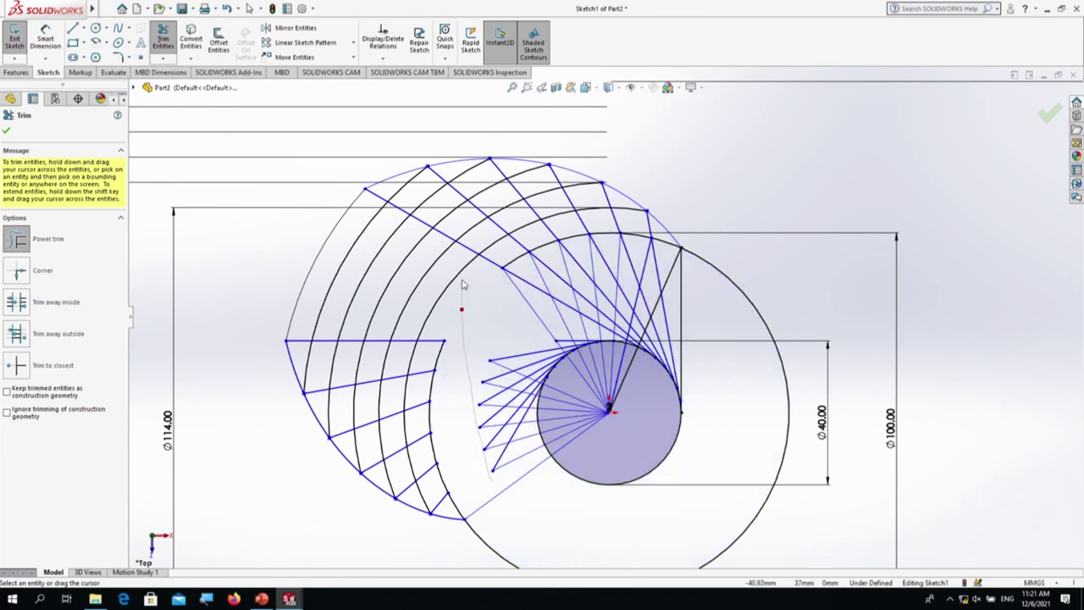
pyautogui.moveTo(454, 468); pyautogui.dragTo(425, 402)
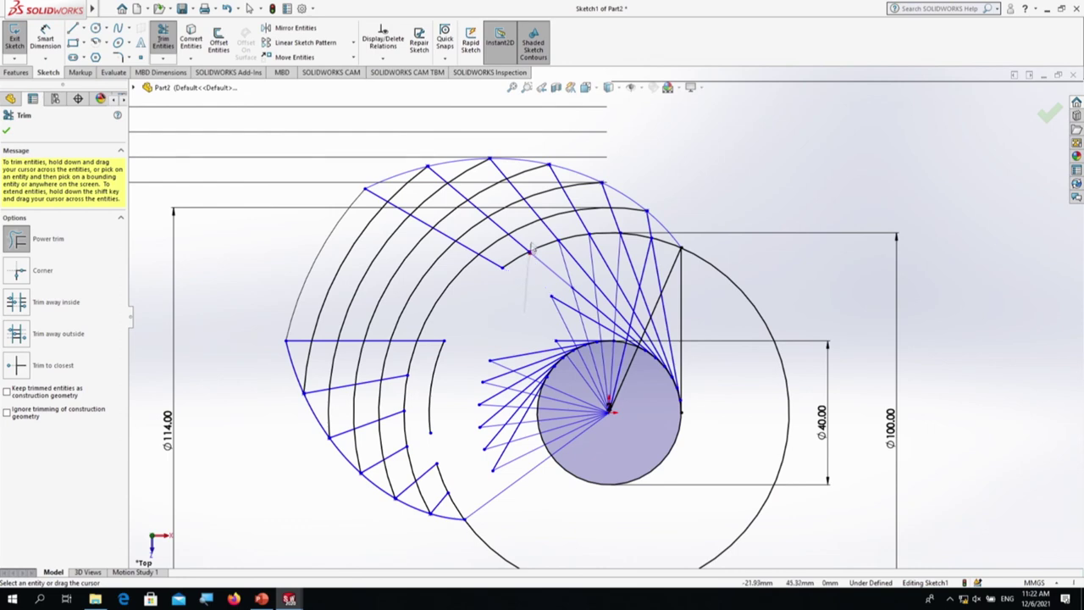
# Step: Trim the short arc of the 100 mm circle between the upper spline's start and the nearest tangent line
pyautogui.scroll(-3, 583, 252)
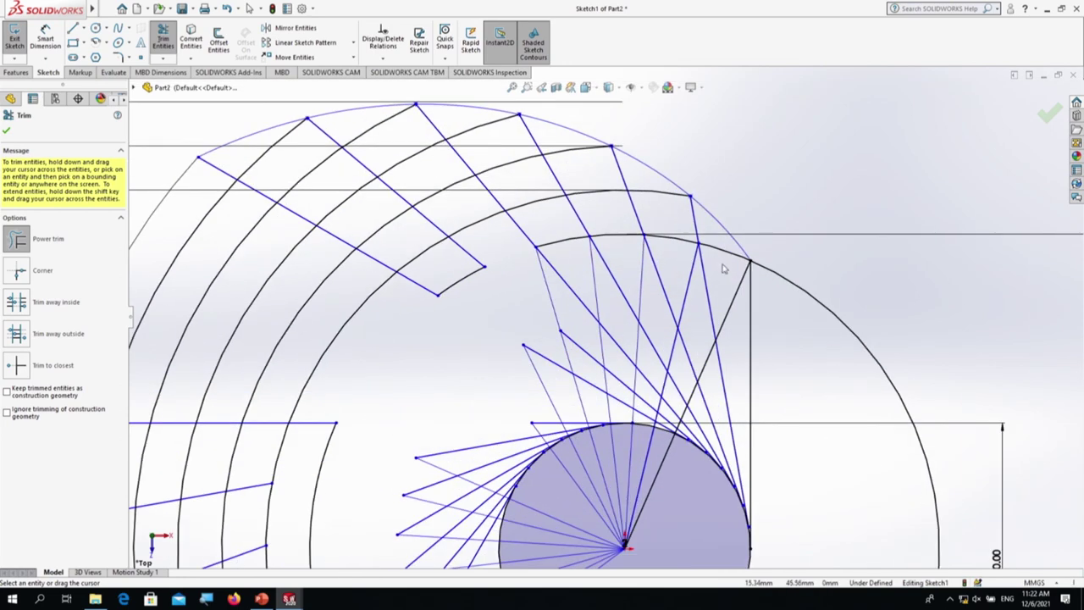
pyautogui.moveTo(721, 260); pyautogui.dragTo(720, 249)
pyautogui.scroll(3, 449, 462)
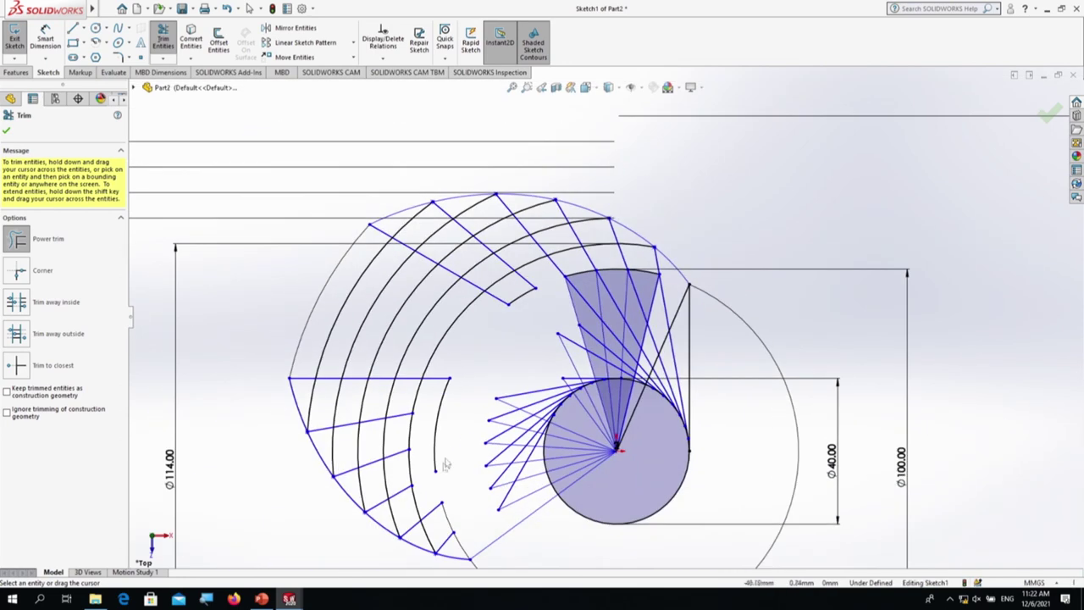
pyautogui.scroll(2, 455, 512)
pyautogui.scroll(-2, 466, 515)
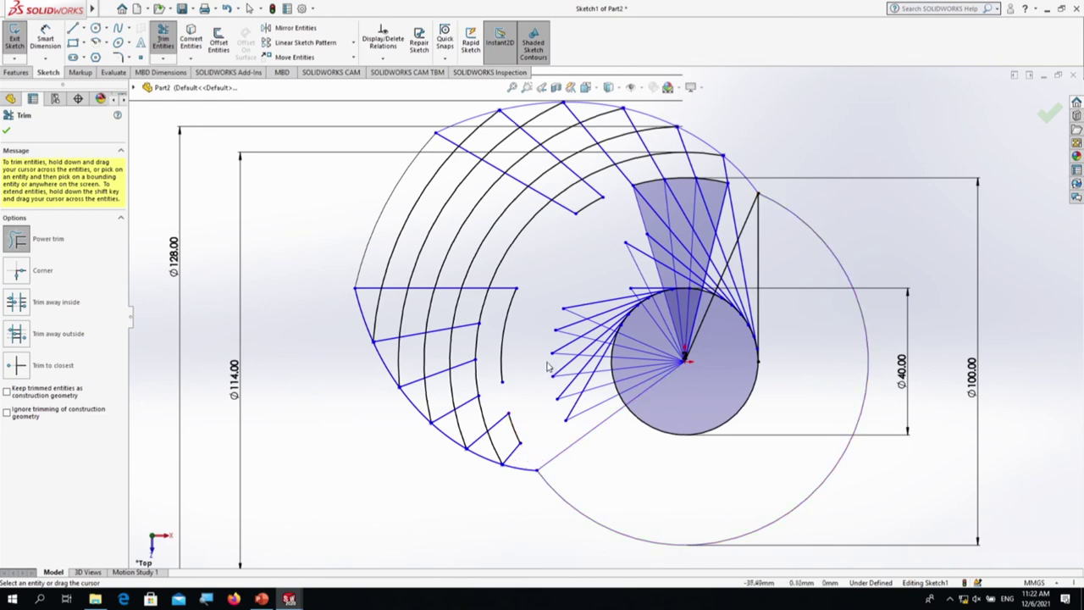
pyautogui.scroll(-2, 529, 379)
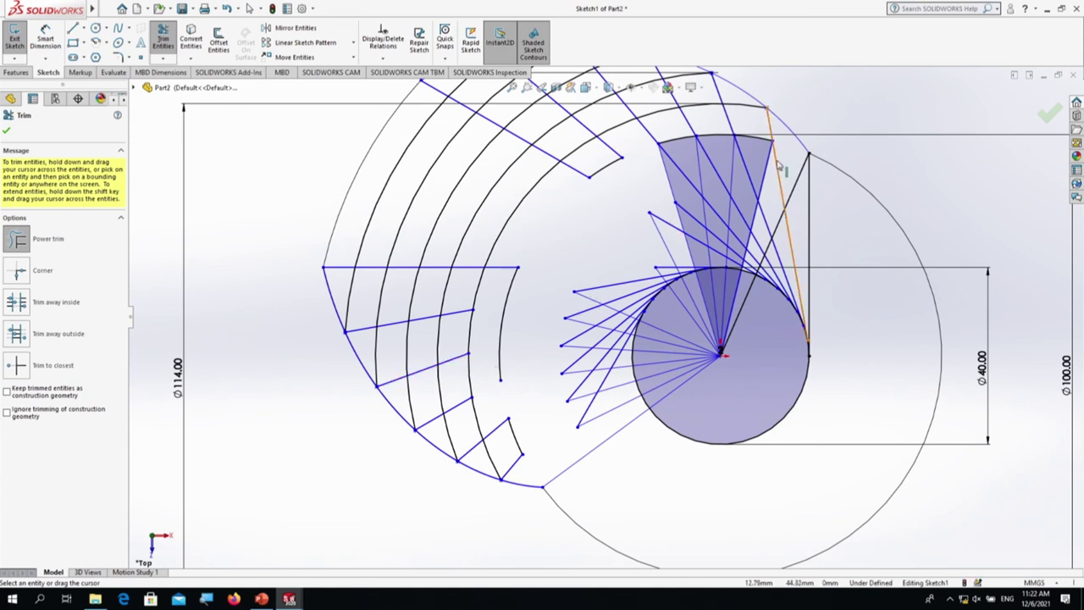
pyautogui.press('Escape')
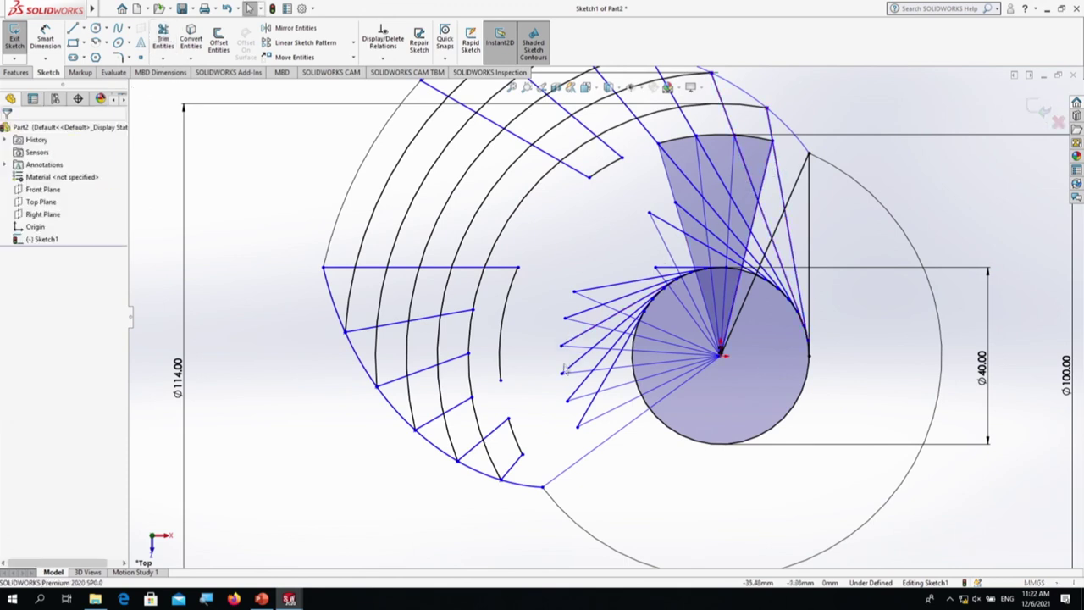
# Step: Delete the inner concentric arcs and the leftover tangent-line segments between them, keeping the two outermost arcs
pyautogui.moveTo(531, 452); pyautogui.dragTo(445, 127)
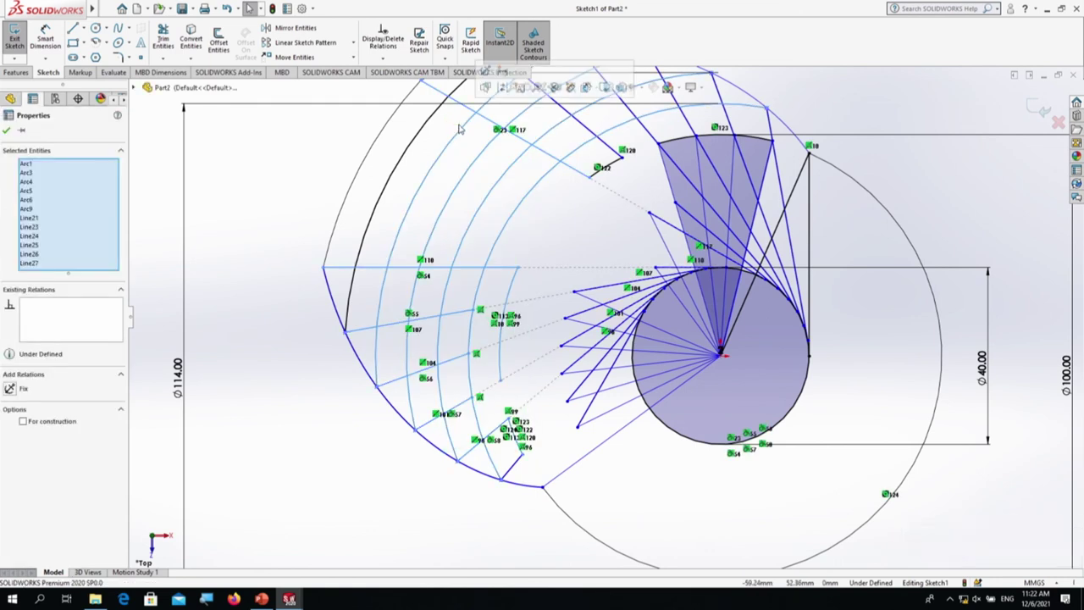
pyautogui.press('Delete')
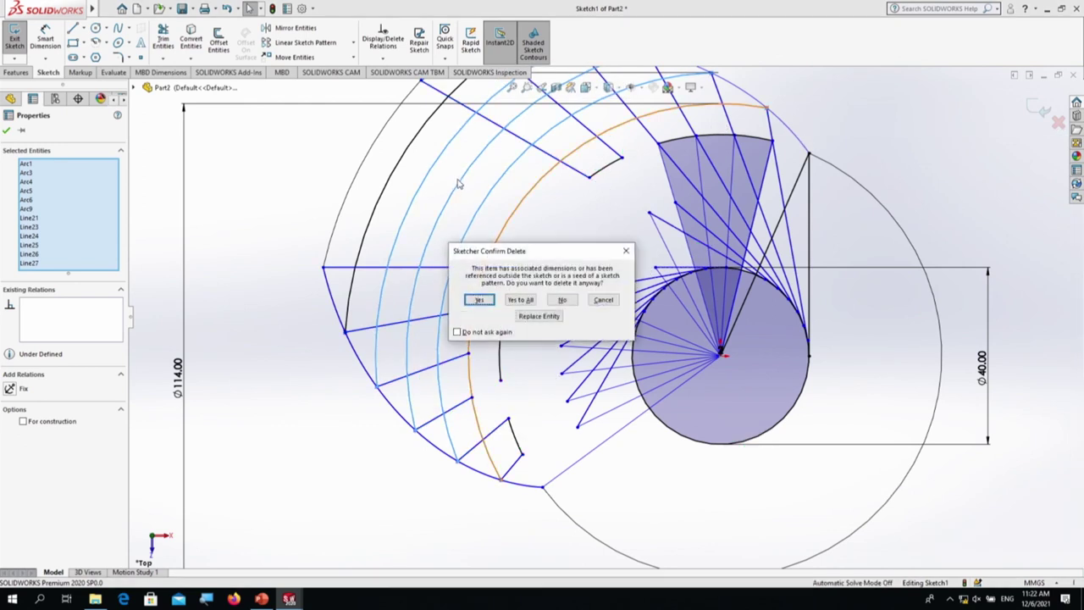
pyautogui.press('Return')
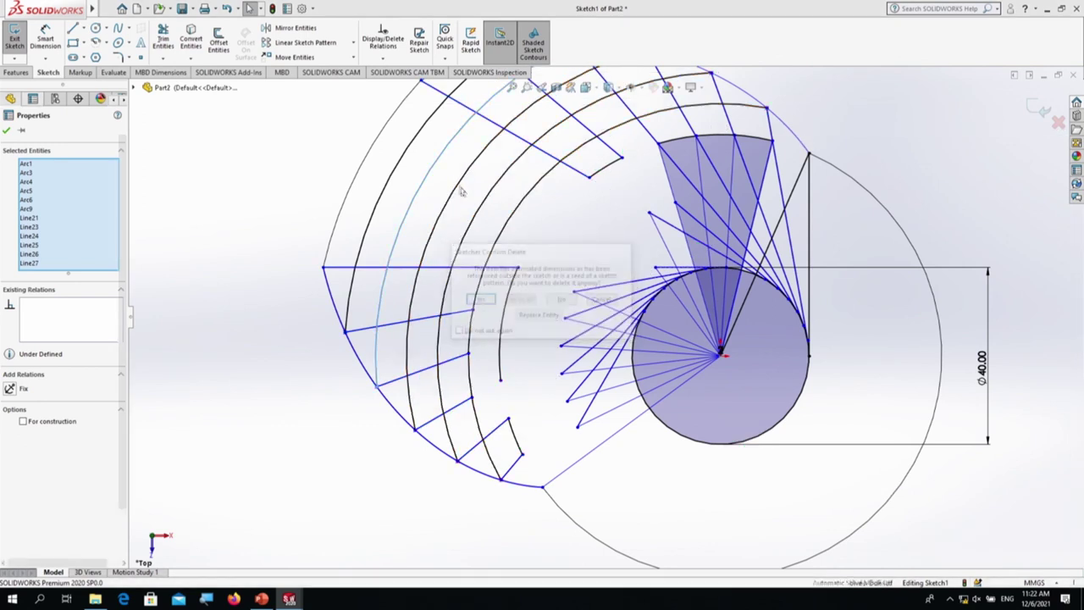
pyautogui.press('z')
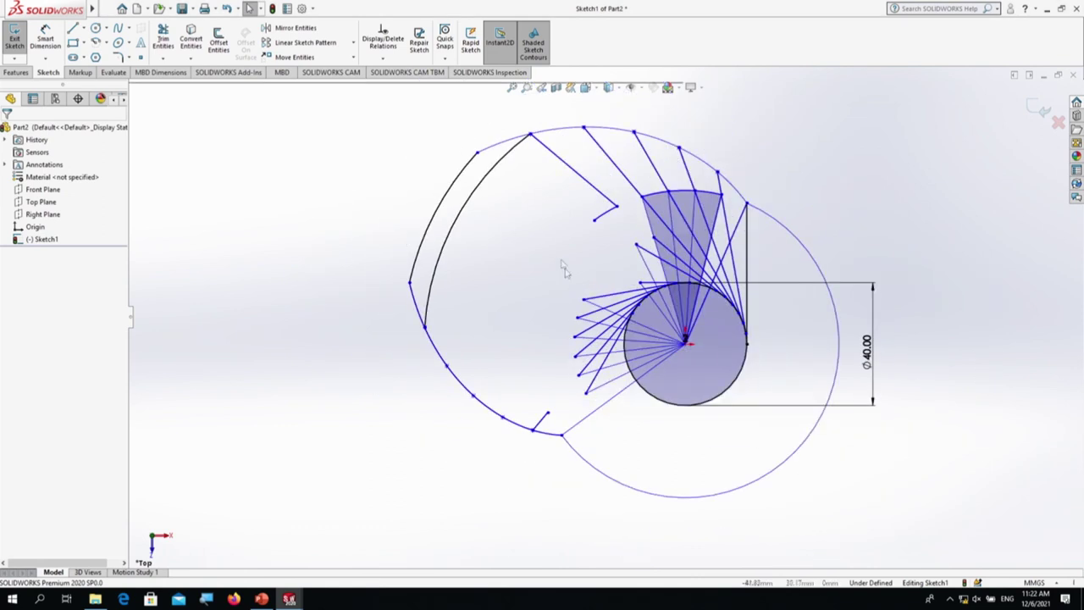
# Step: Delete the fan of radial and tangent lines beside the 40 mm circle, together with the leftover lines crossing toward the upper spline
pyautogui.moveTo(609, 420)
pyautogui.mouseDown()
pyautogui.moveTo(574, 341)
pyautogui.moveTo(550, 155)
pyautogui.mouseUp()
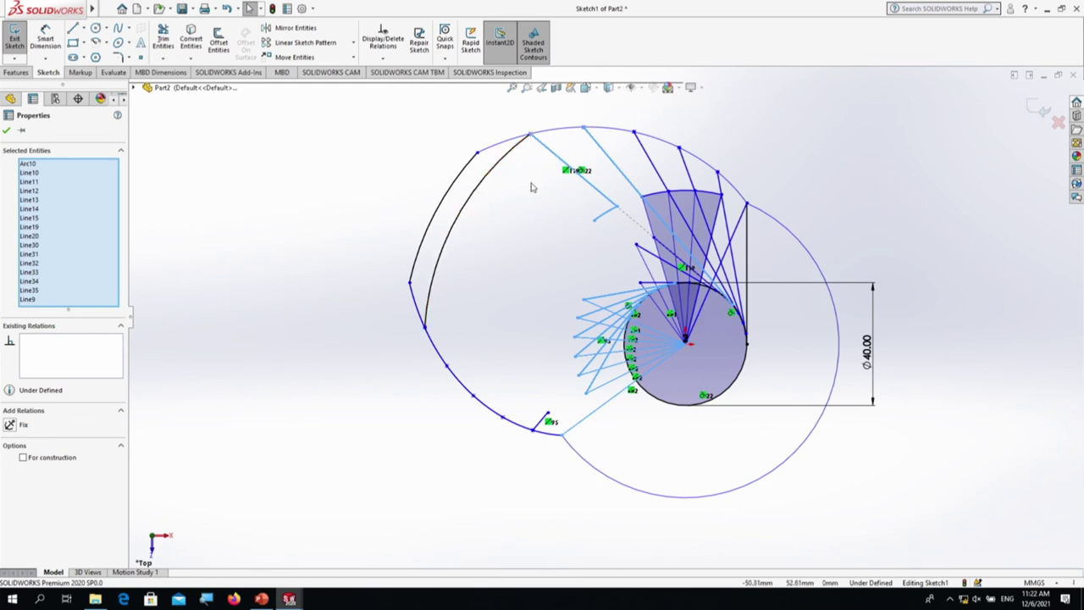
pyautogui.click(531, 186)
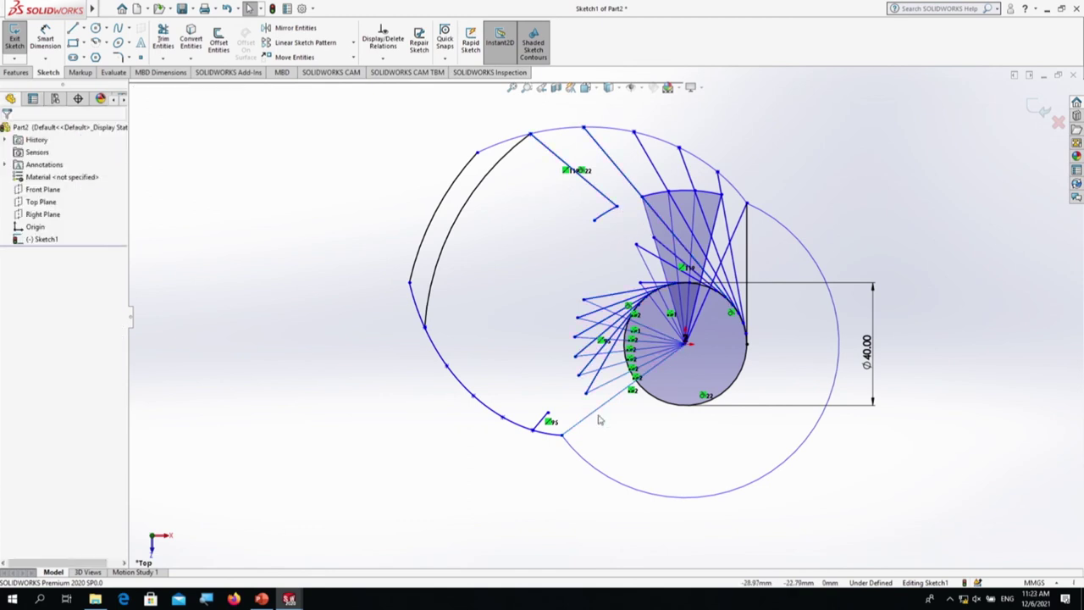
pyautogui.moveTo(609, 420)
pyautogui.mouseDown()
pyautogui.moveTo(577, 315)
pyautogui.moveTo(560, 150)
pyautogui.mouseUp()
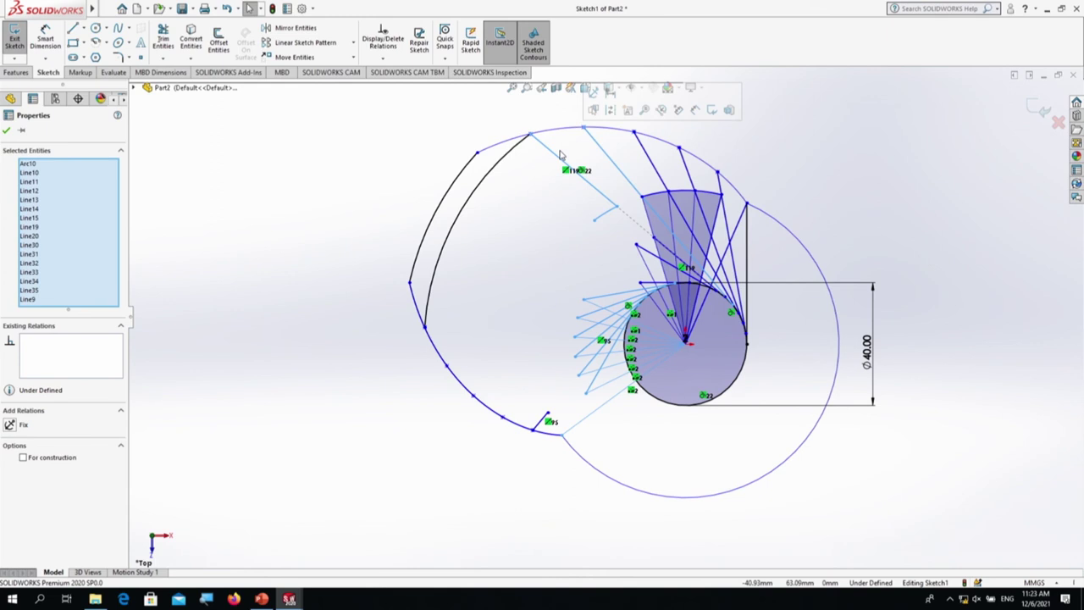
pyautogui.press('Delete')
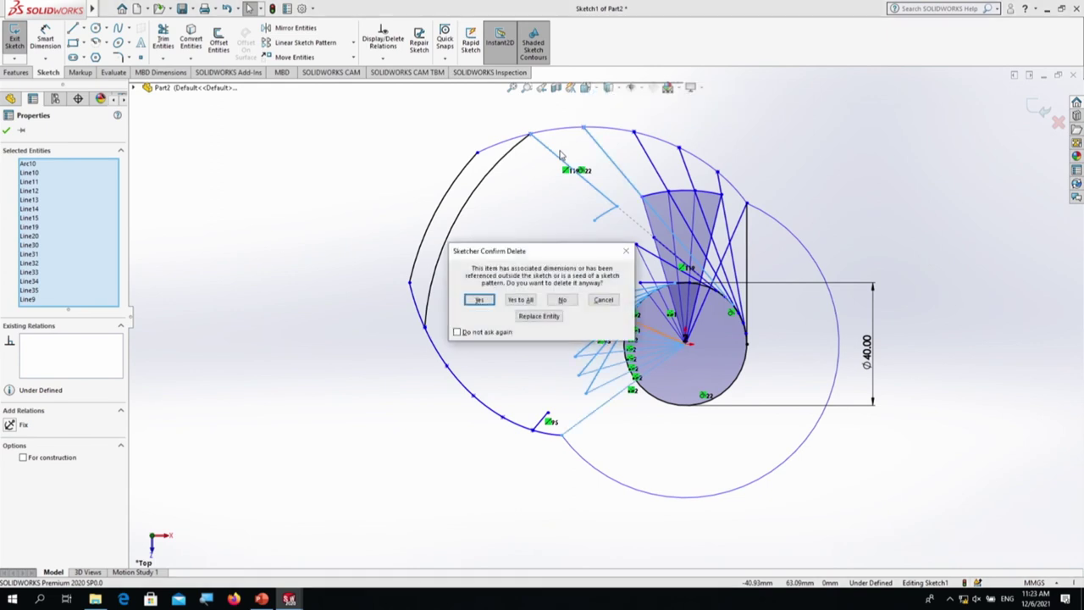
pyautogui.press('Return')
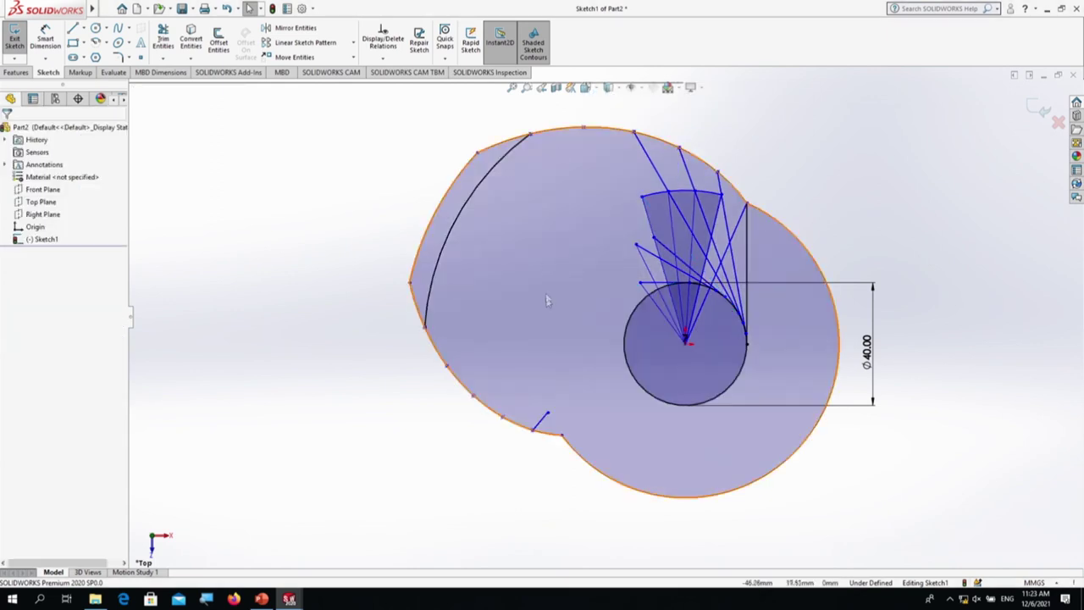
# Step: Delete the second-largest concentric arc running between the upper and lower splines inside the profile
pyautogui.click(543, 420)
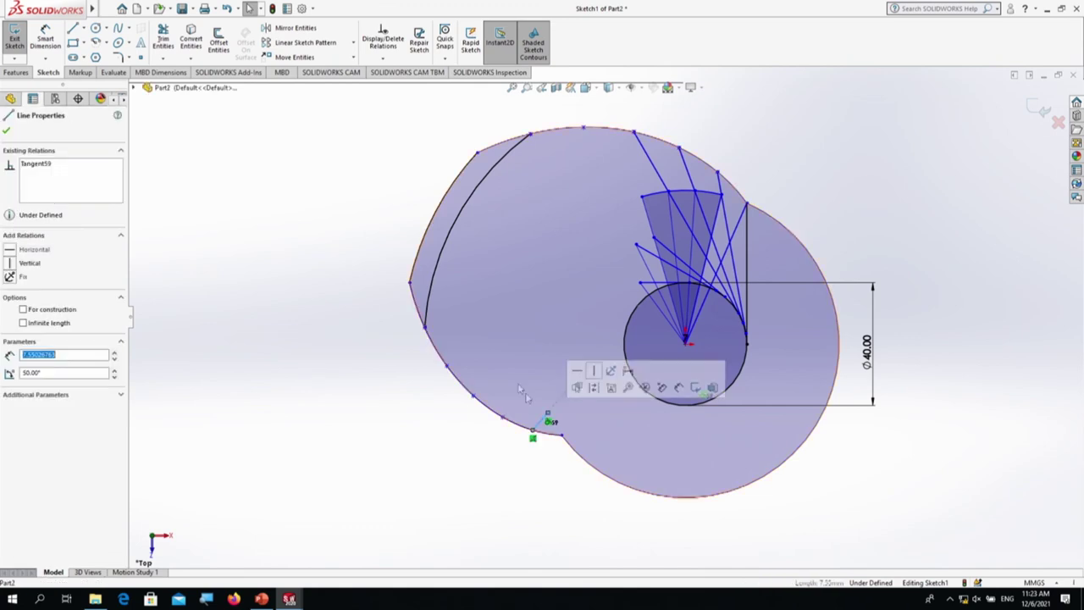
pyautogui.click(438, 275)
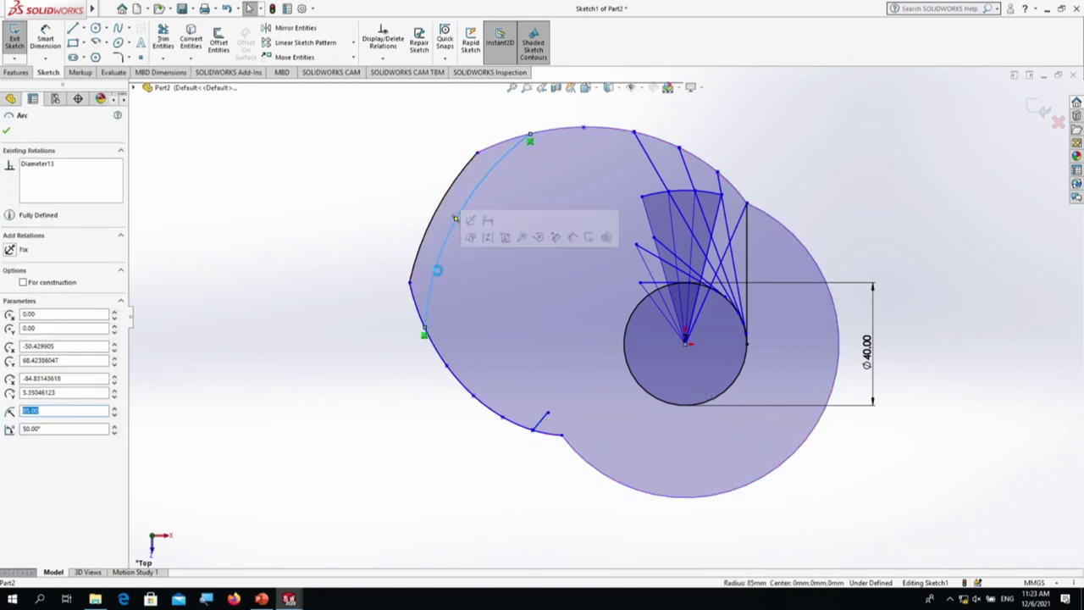
pyautogui.press('Delete')
pyautogui.press('Return')
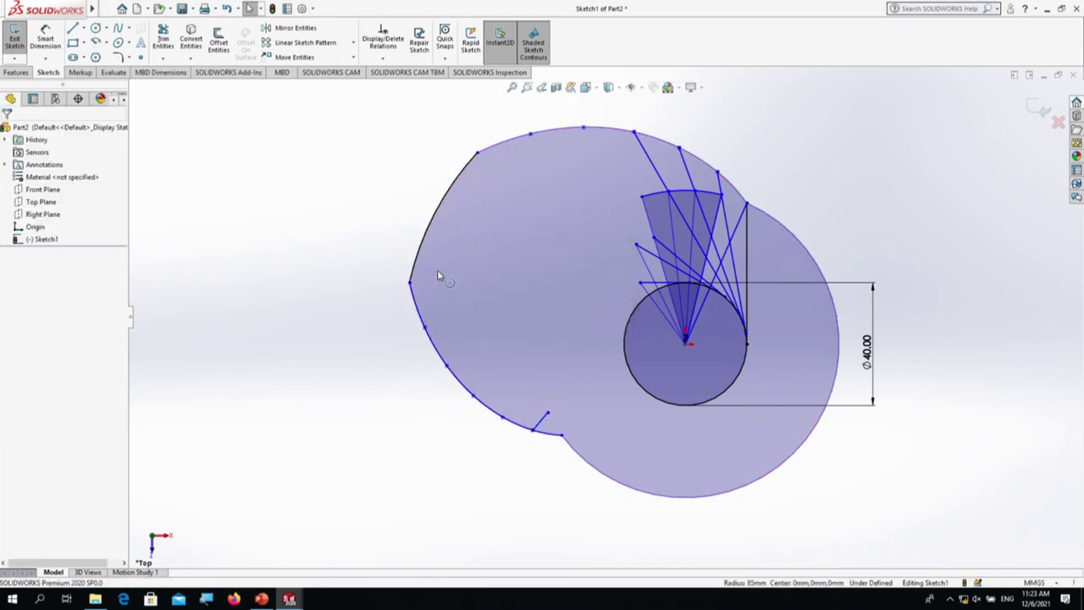
# Step: Delete the nearly vertical radial line inside the wedge, just right of the circle's centre
pyautogui.moveTo(637, 248)
pyautogui.mouseDown()
pyautogui.moveTo(757, 262)
pyautogui.moveTo(697, 249)
pyautogui.mouseUp()
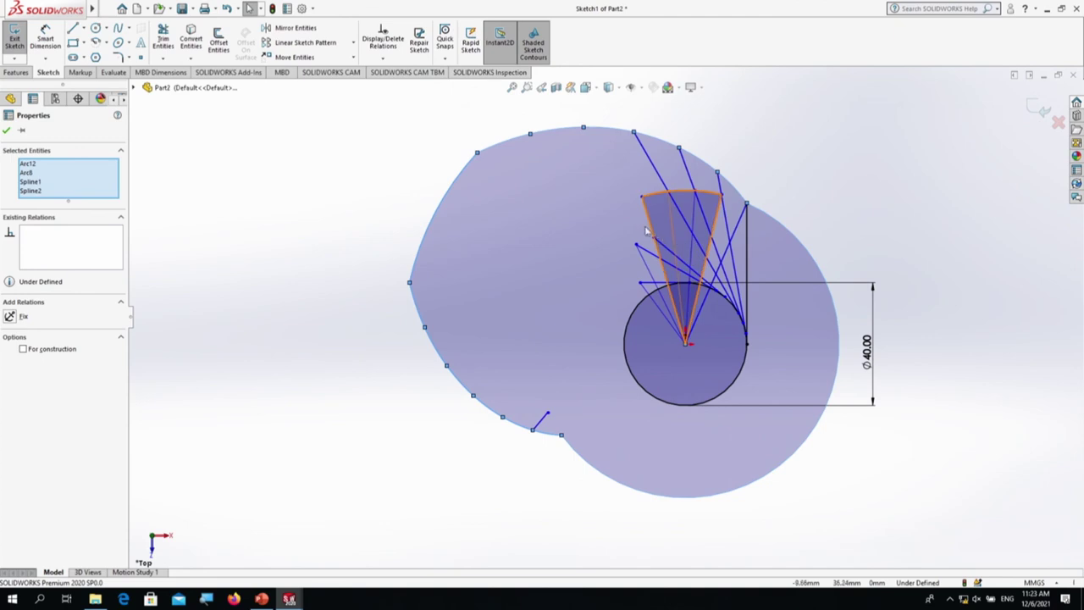
pyautogui.click(769, 184)
pyautogui.moveTo(626, 221)
pyautogui.mouseDown()
pyautogui.moveTo(680, 243)
pyautogui.moveTo(687, 219)
pyautogui.mouseUp()
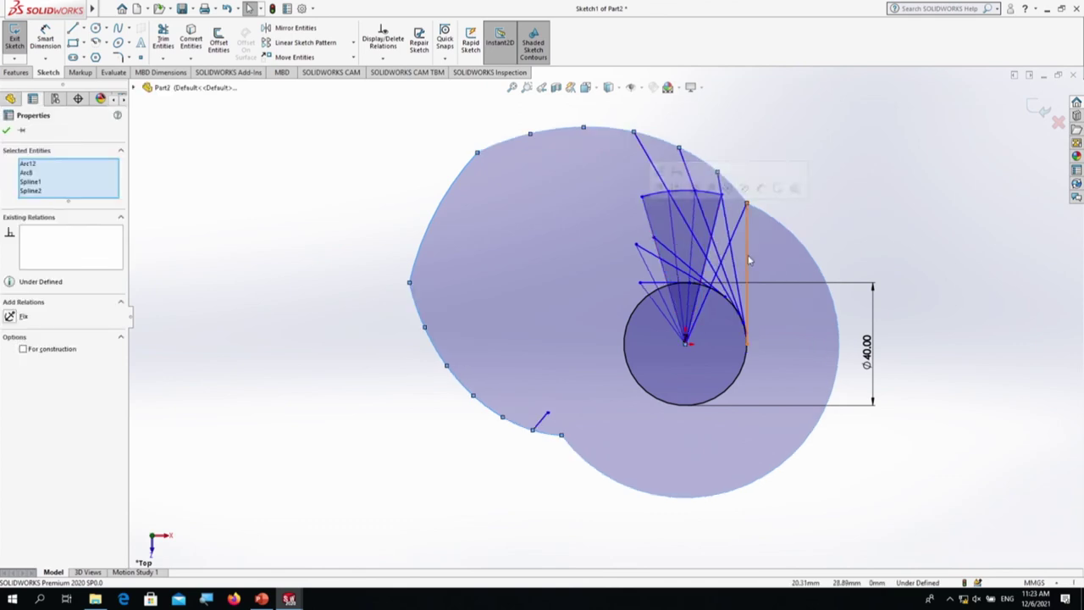
pyautogui.moveTo(748, 260); pyautogui.dragTo(709, 257)
pyautogui.click(704, 257)
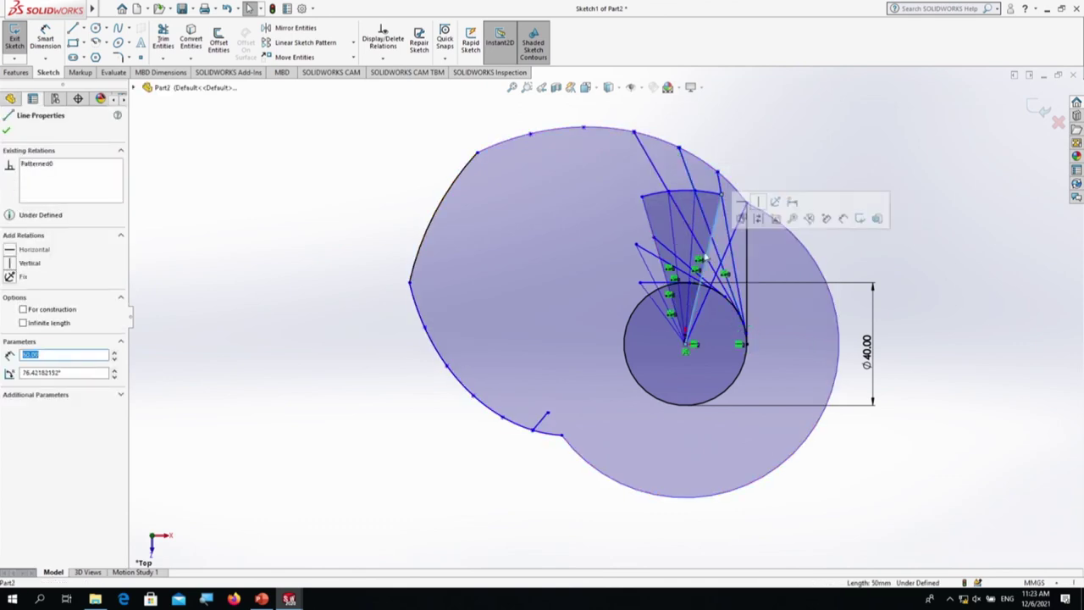
pyautogui.moveTo(705, 256); pyautogui.dragTo(681, 253)
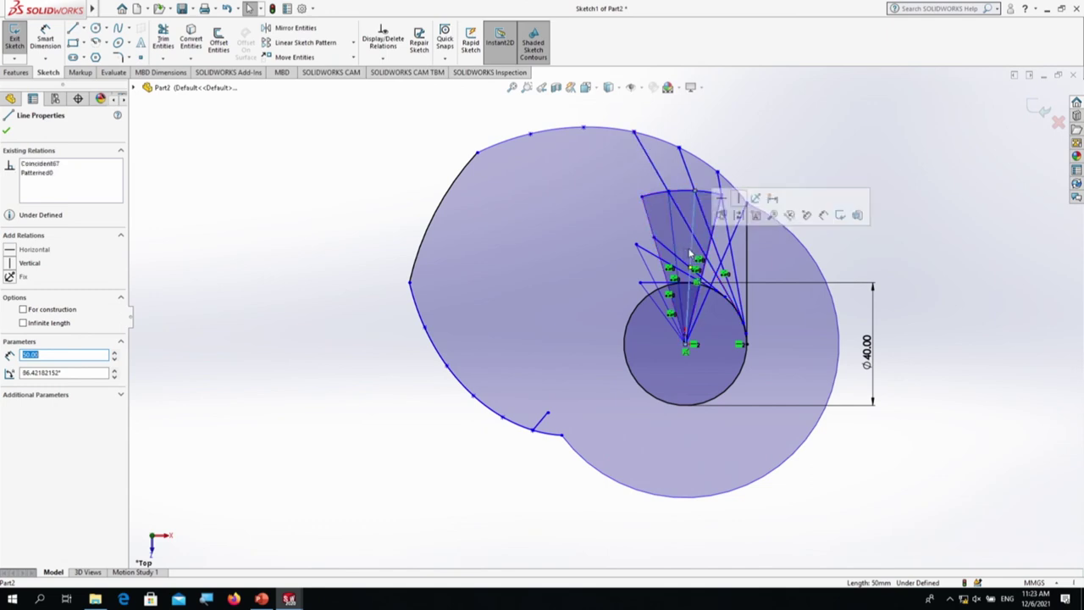
pyautogui.press('Escape')
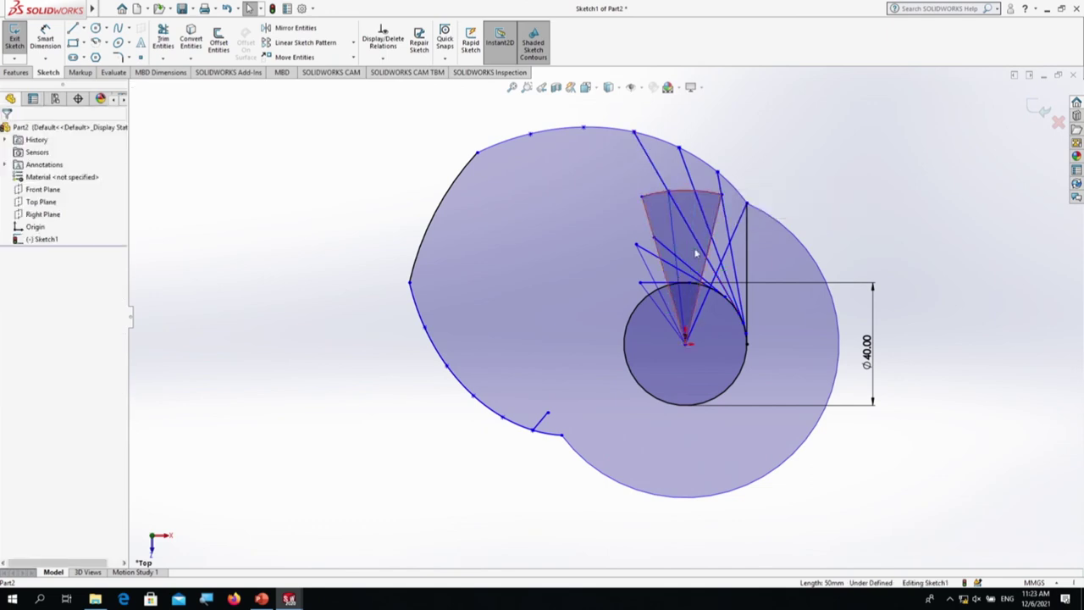
# Step: Delete the vertical line, the tangent lines reaching the upper spline, and the remaining radial lines of the wedge
pyautogui.click(747, 259)
pyautogui.click(732, 266)
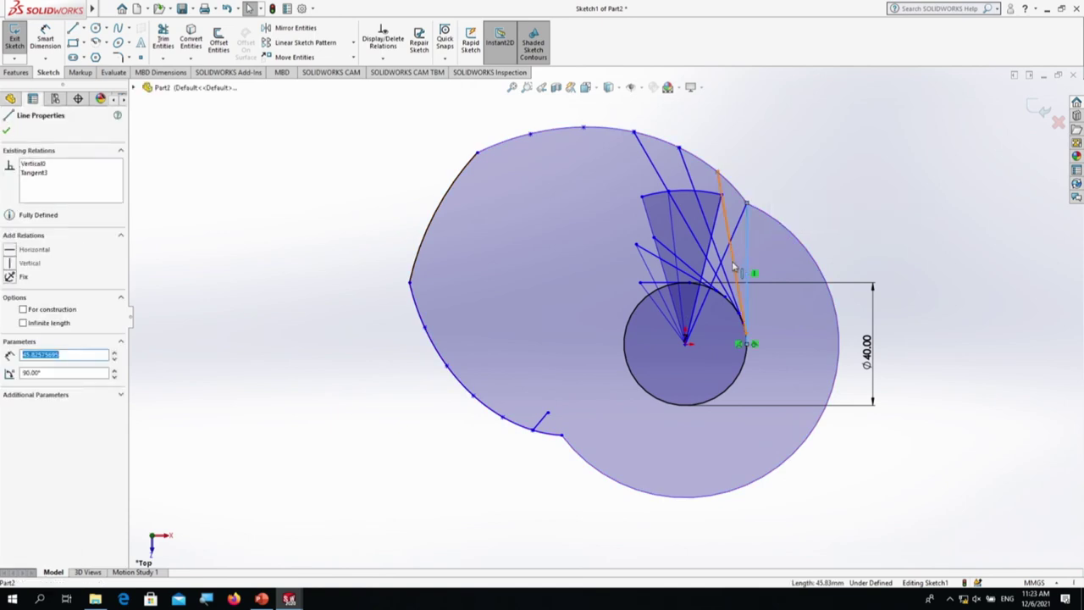
pyautogui.keyDown('ctrl'); pyautogui.click(720, 256); pyautogui.keyUp('ctrl')
pyautogui.keyDown('ctrl'); pyautogui.click(714, 252); pyautogui.keyUp('ctrl')
pyautogui.keyDown('ctrl'); pyautogui.click(709, 256); pyautogui.keyUp('ctrl')
pyautogui.keyDown('ctrl'); pyautogui.click(703, 253); pyautogui.keyUp('ctrl')
pyautogui.keyDown('ctrl'); pyautogui.click(676, 246); pyautogui.keyUp('ctrl')
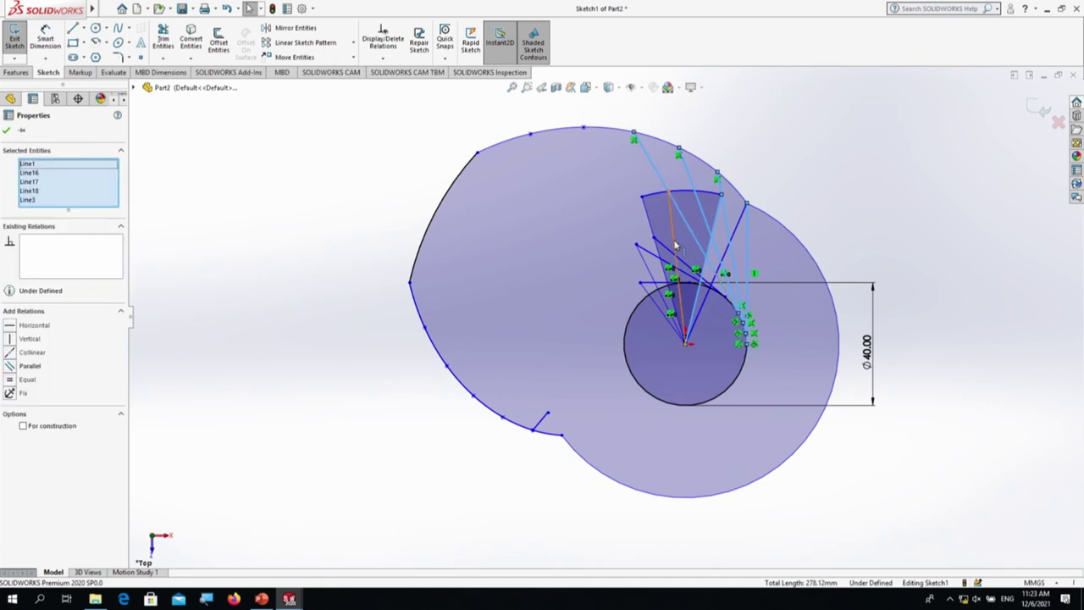
pyautogui.keyDown('ctrl'); pyautogui.click(662, 243); pyautogui.keyUp('ctrl')
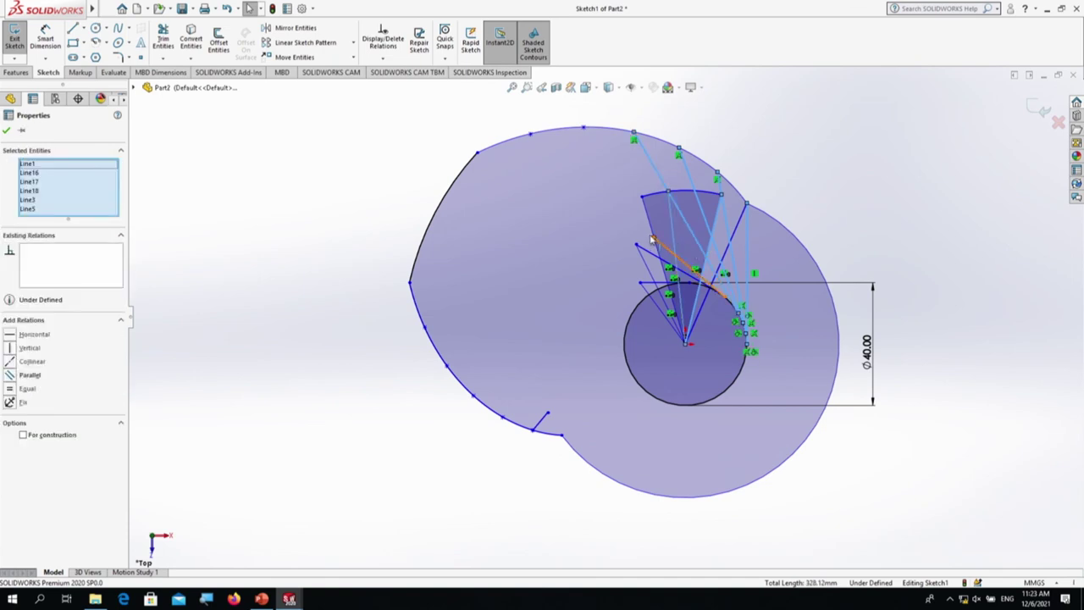
pyautogui.keyDown('ctrl'); pyautogui.click(653, 240); pyautogui.keyUp('ctrl')
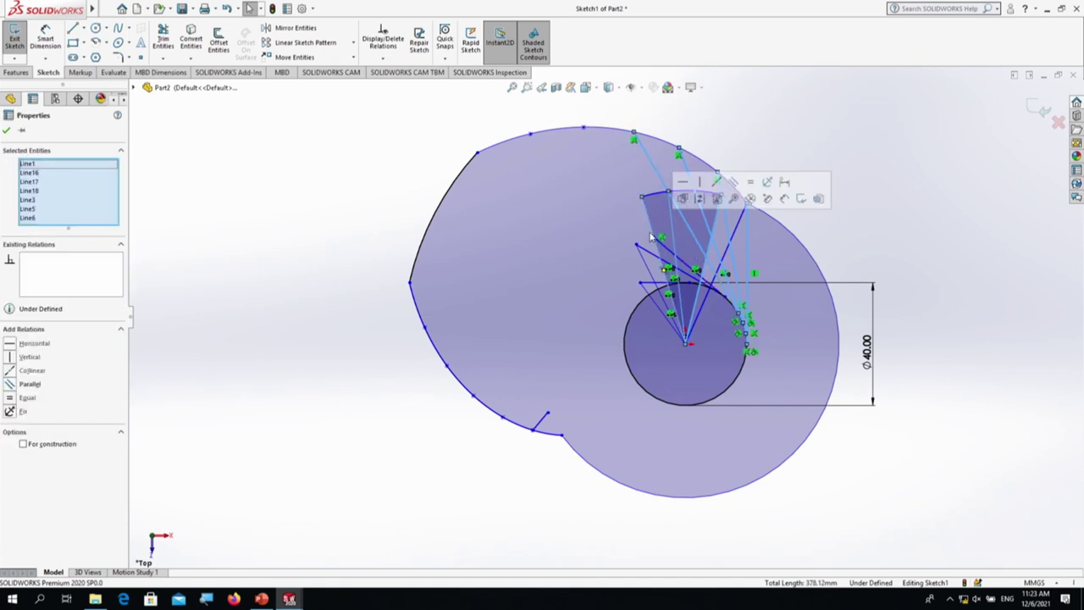
pyautogui.press('Delete')
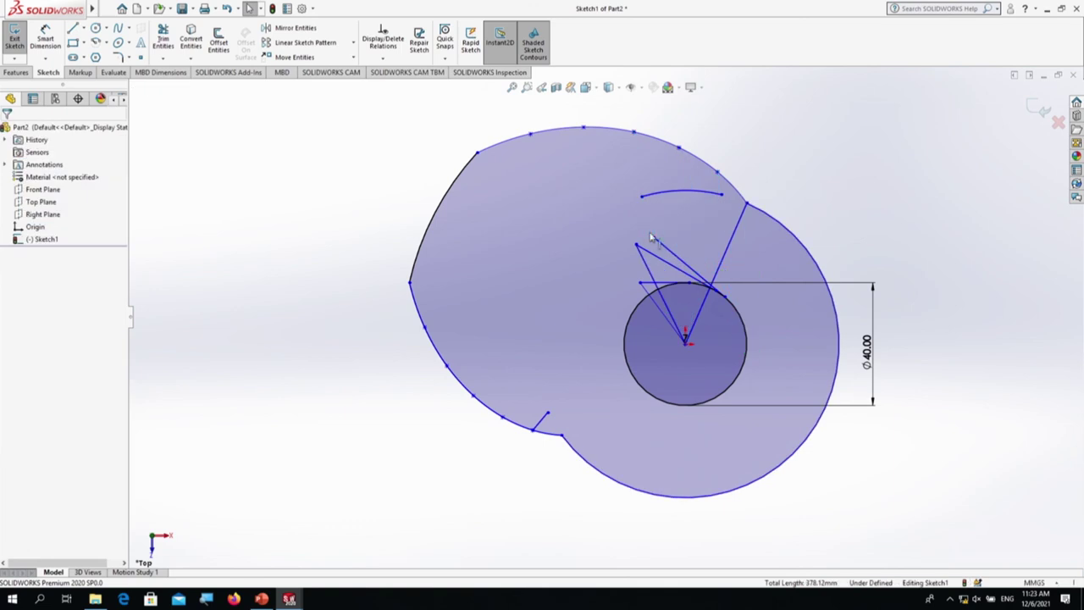
# Step: Delete the radial line to the upper spline's starting point and the short leftover line at the lower spline
pyautogui.click(724, 258)
pyautogui.press('Delete')
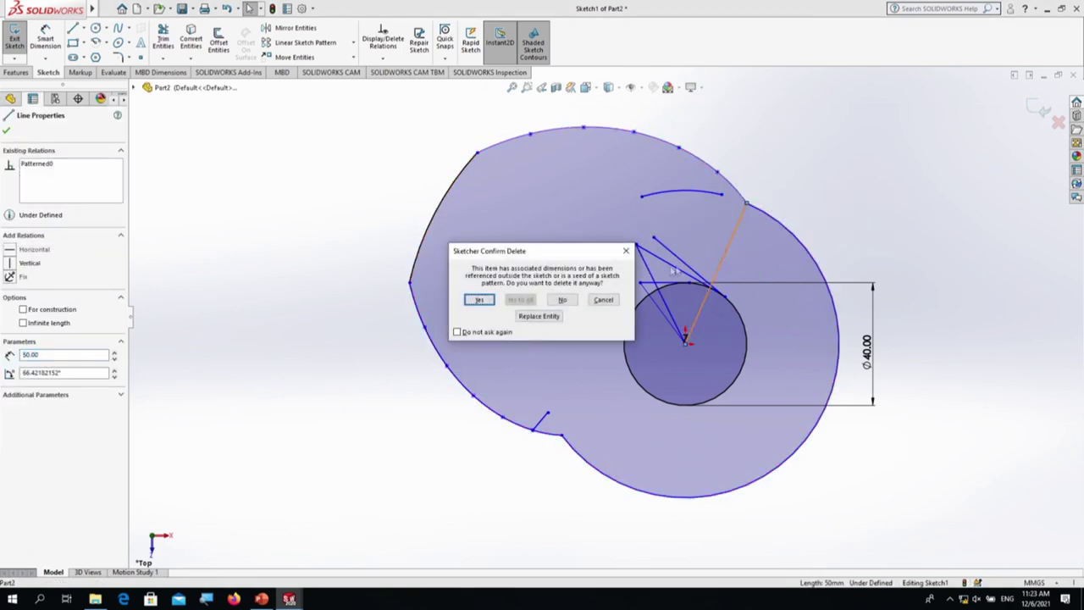
pyautogui.press('Return')
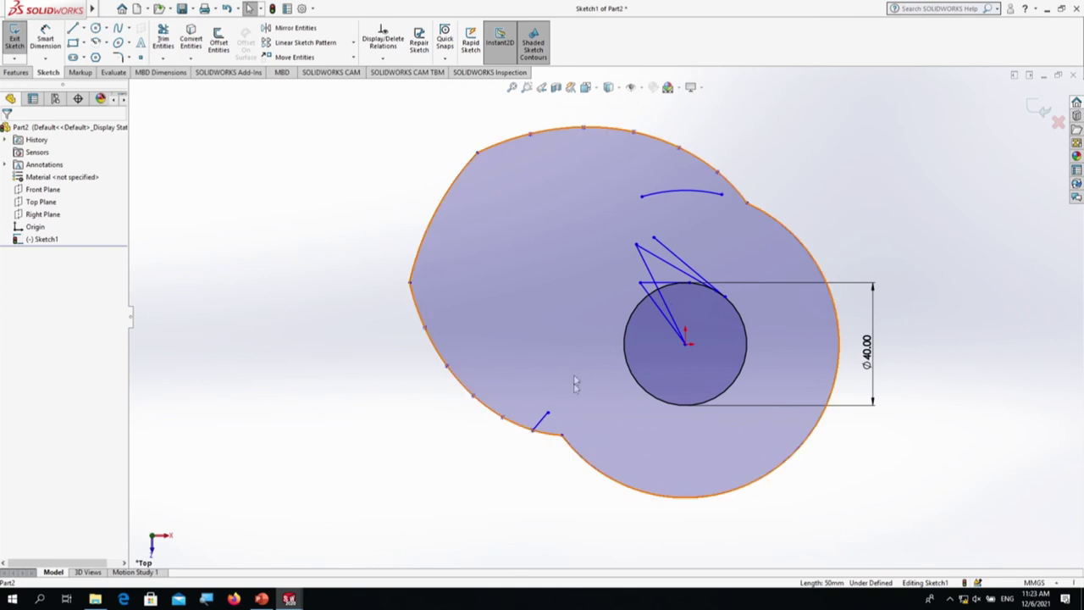
pyautogui.click(539, 425)
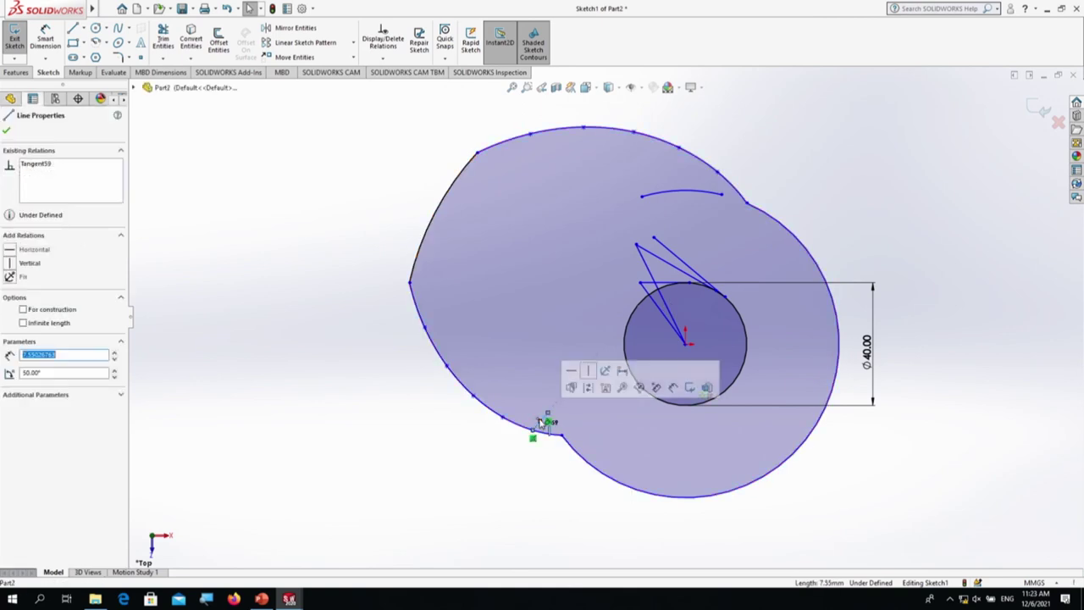
pyautogui.press('Escape')
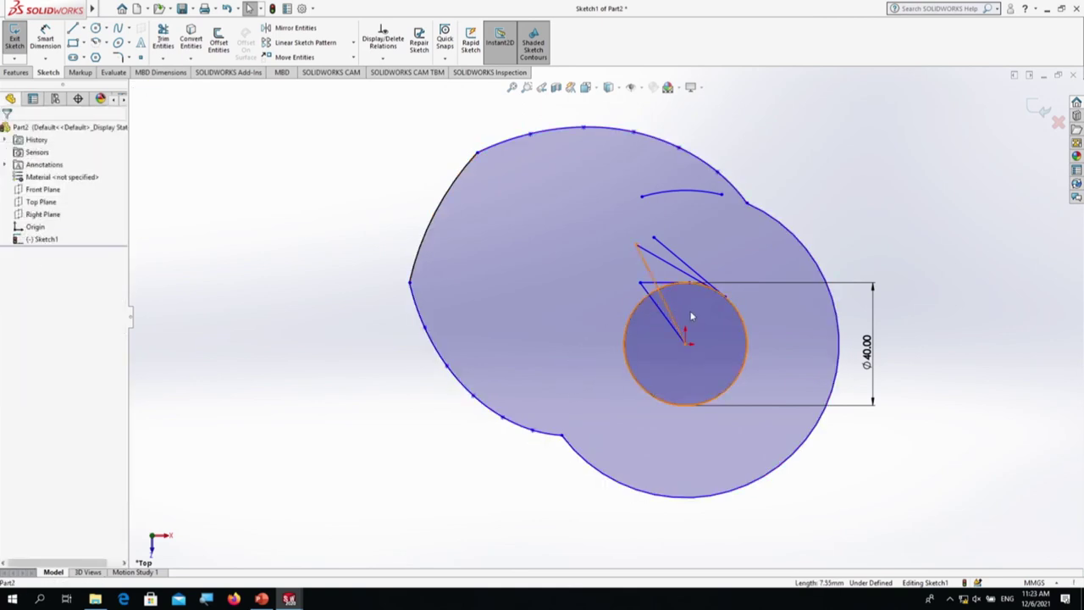
# Step: Delete the short arc inside the profile and the sloping tangent and radial lines around the top of the 40 mm circle
pyautogui.scroll(2, 696, 312)
pyautogui.scroll(-4, 670, 315)
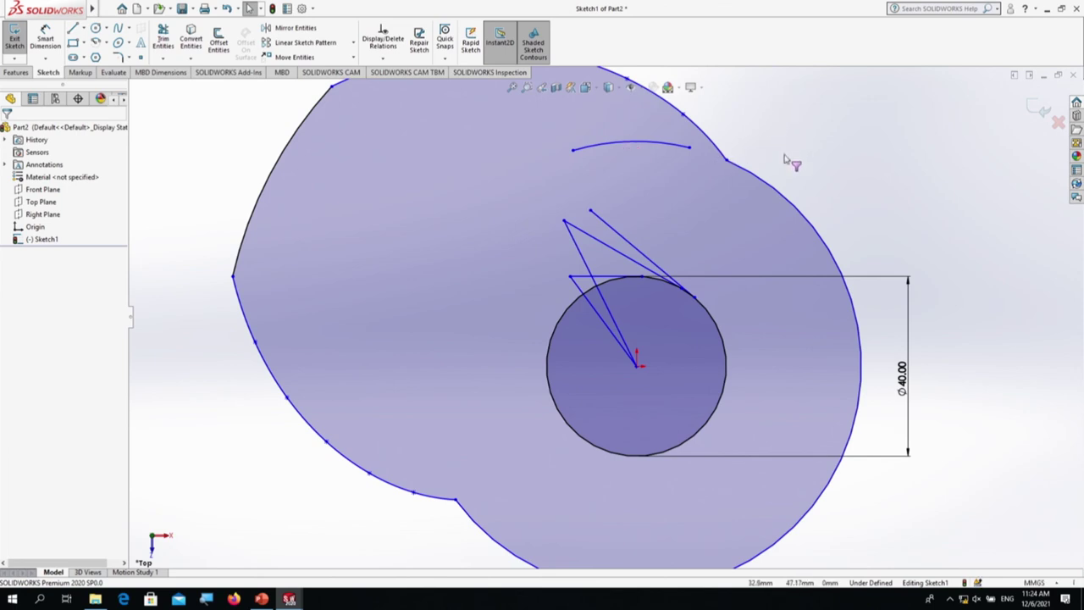
pyautogui.click(678, 150)
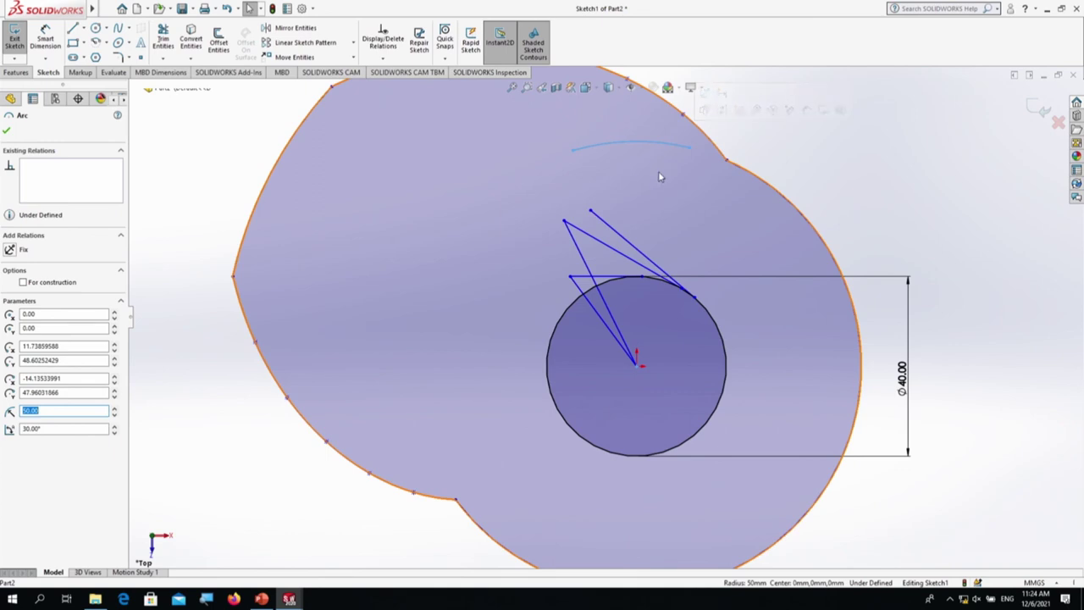
pyautogui.click(616, 252)
pyautogui.keyDown('ctrl'); pyautogui.click(617, 256); pyautogui.keyUp('ctrl')
pyautogui.click(606, 264)
pyautogui.keyDown('ctrl'); pyautogui.click(588, 263); pyautogui.keyUp('ctrl')
pyautogui.keyDown('ctrl'); pyautogui.click(581, 293); pyautogui.keyUp('ctrl')
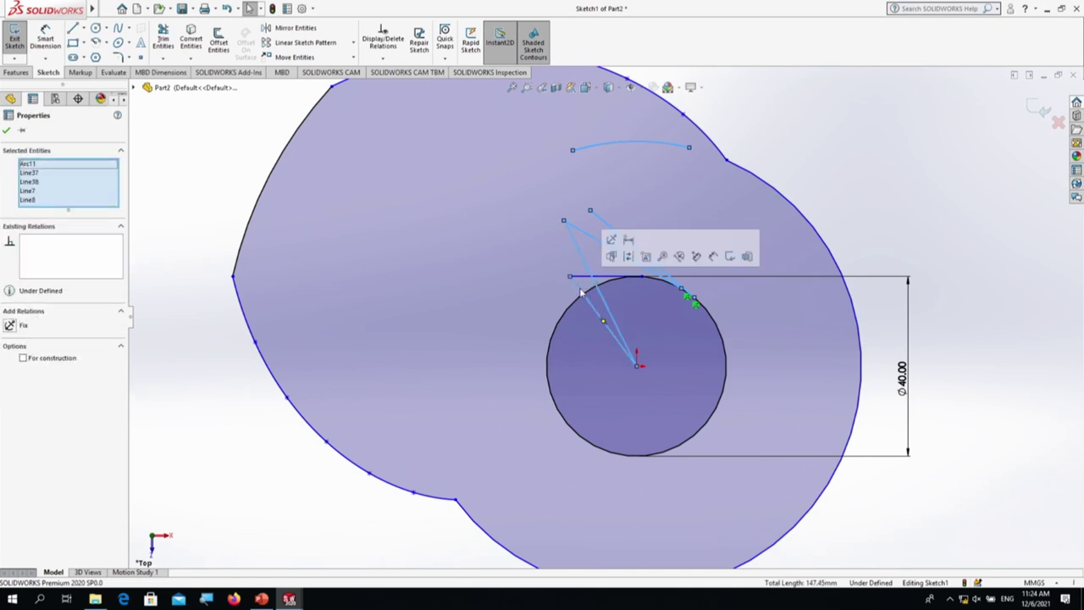
pyautogui.press('Delete')
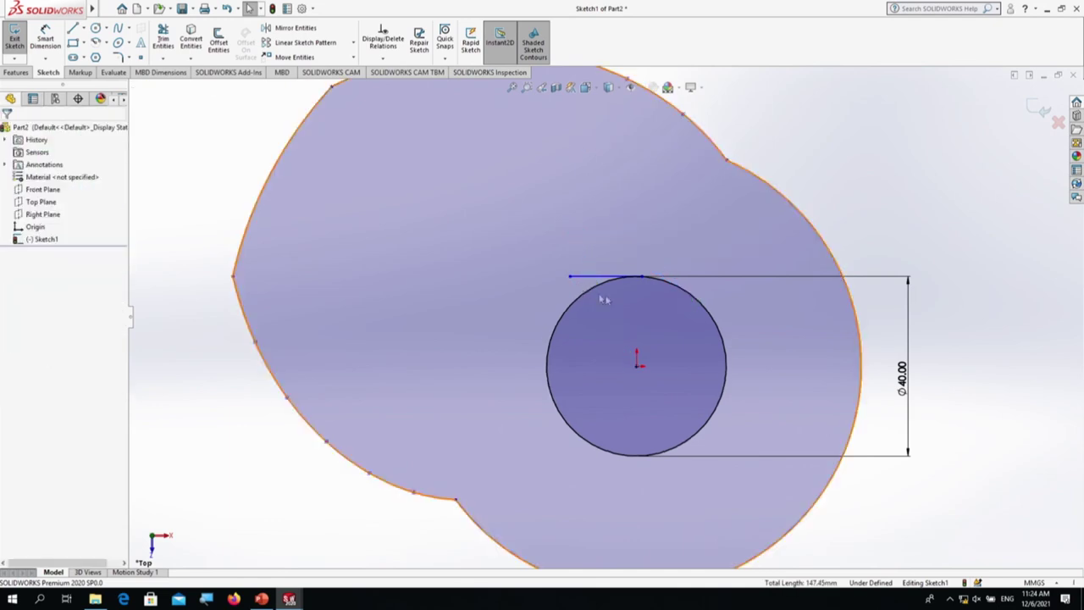
# Step: Delete the leftover horizontal line at the top of the 40 mm circle and exit the sketch
pyautogui.press('f')
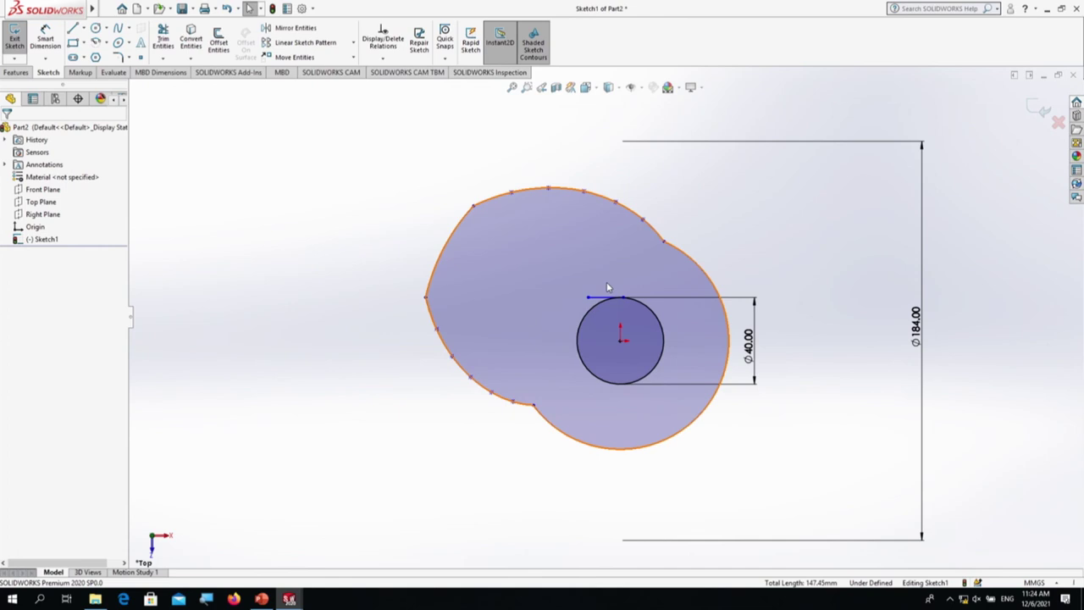
pyautogui.scroll(-5, 608, 307)
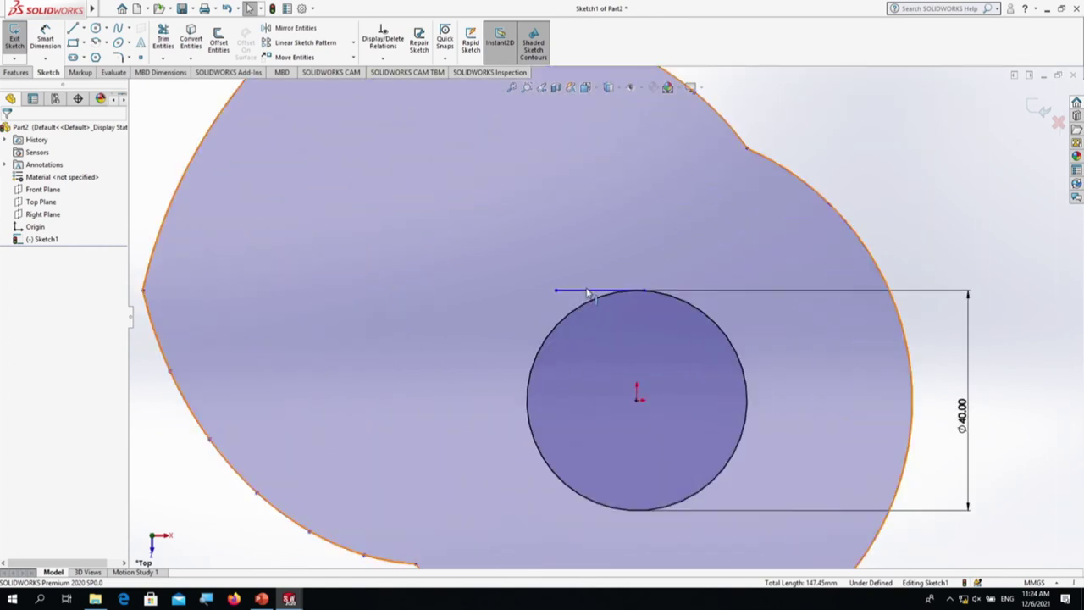
pyautogui.click(587, 293)
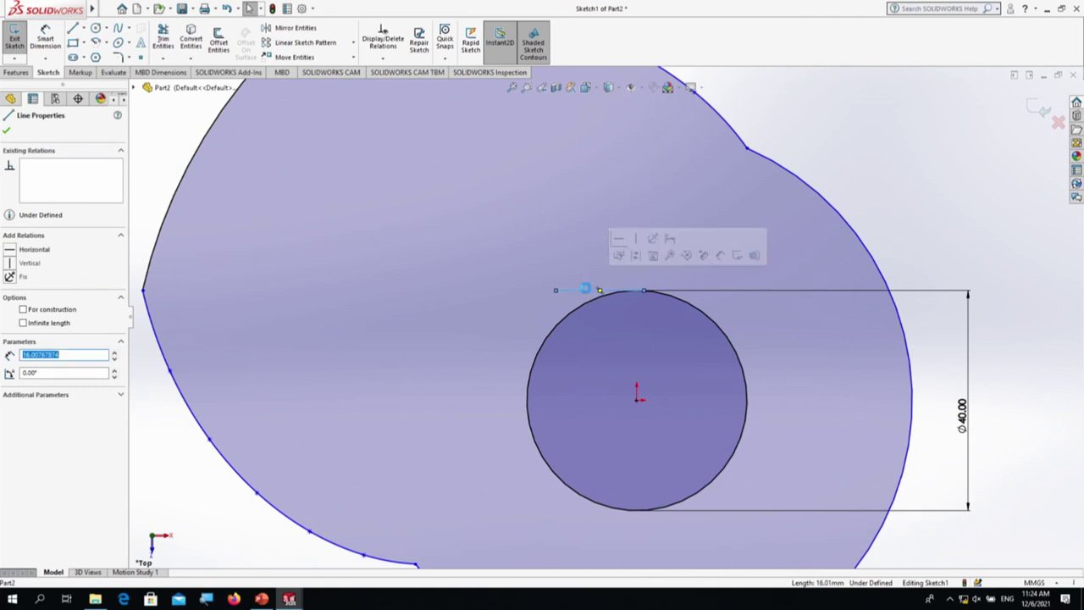
pyautogui.press('Escape')
pyautogui.scroll(5, 594, 305)
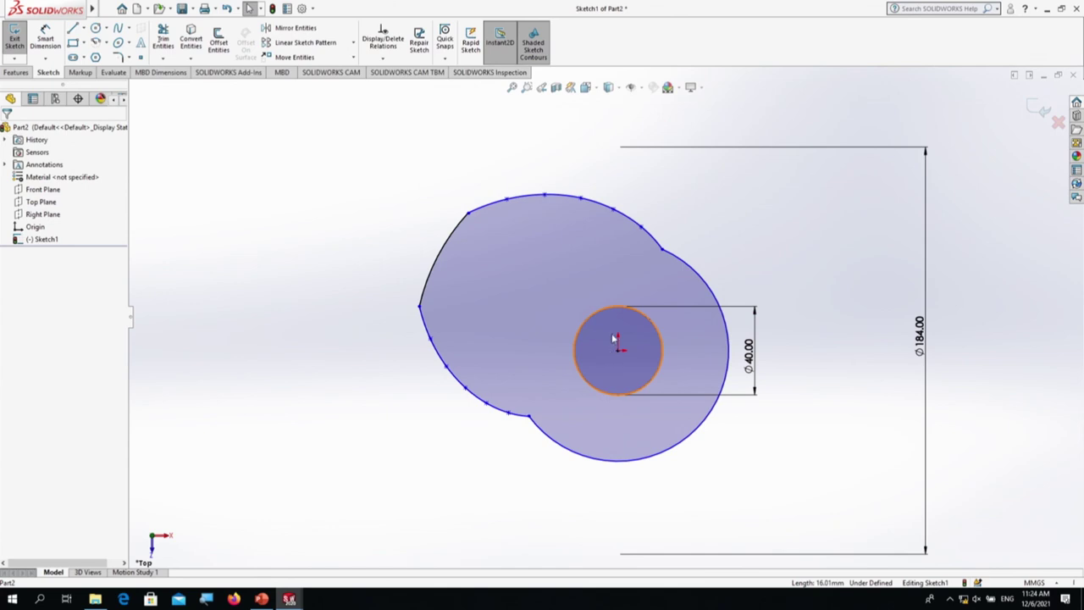
pyautogui.click(1040, 109)
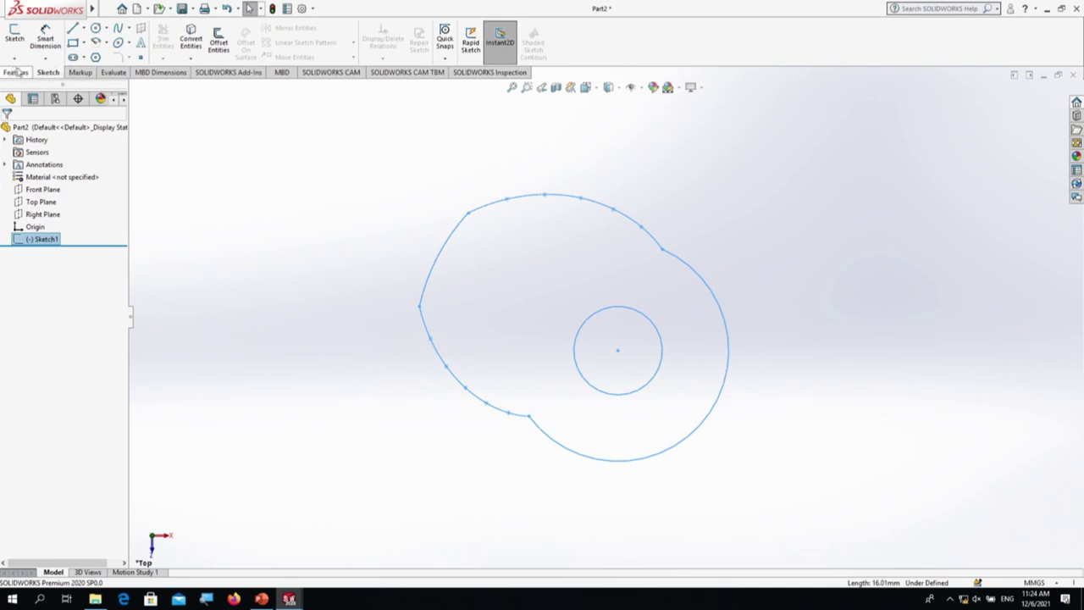
# Step: Extrude the closed cam profile with its 40 mm hole to a blind depth of 10 mm
pyautogui.click(15, 72)
pyautogui.click(19, 40)
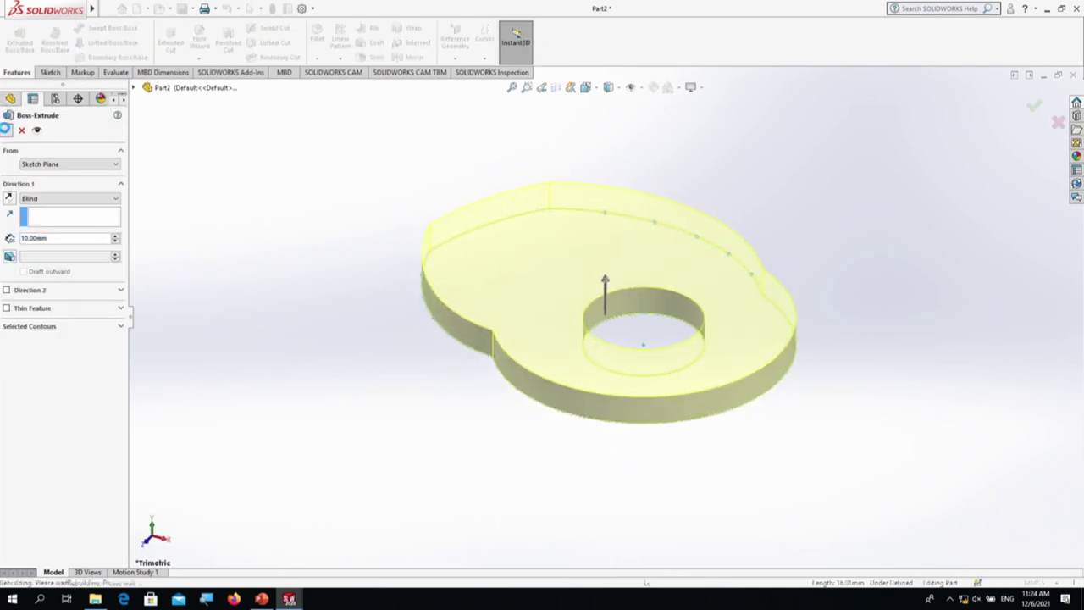
pyautogui.click(6, 129)
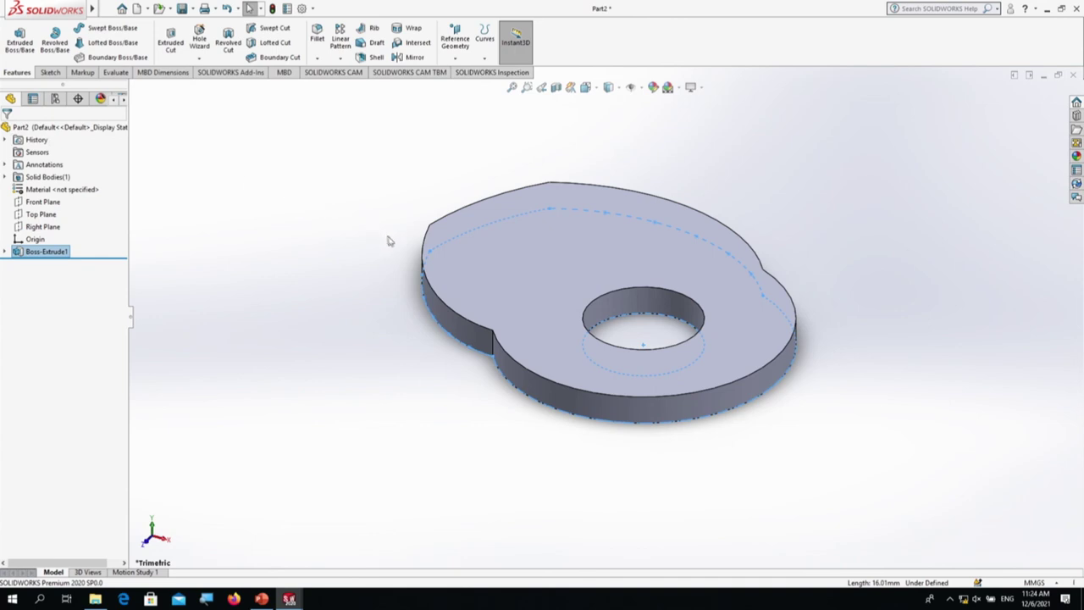
# Step: Give the extruded cam a light green appearance with RGB values 157, 255, 79
pyautogui.click(653, 88)
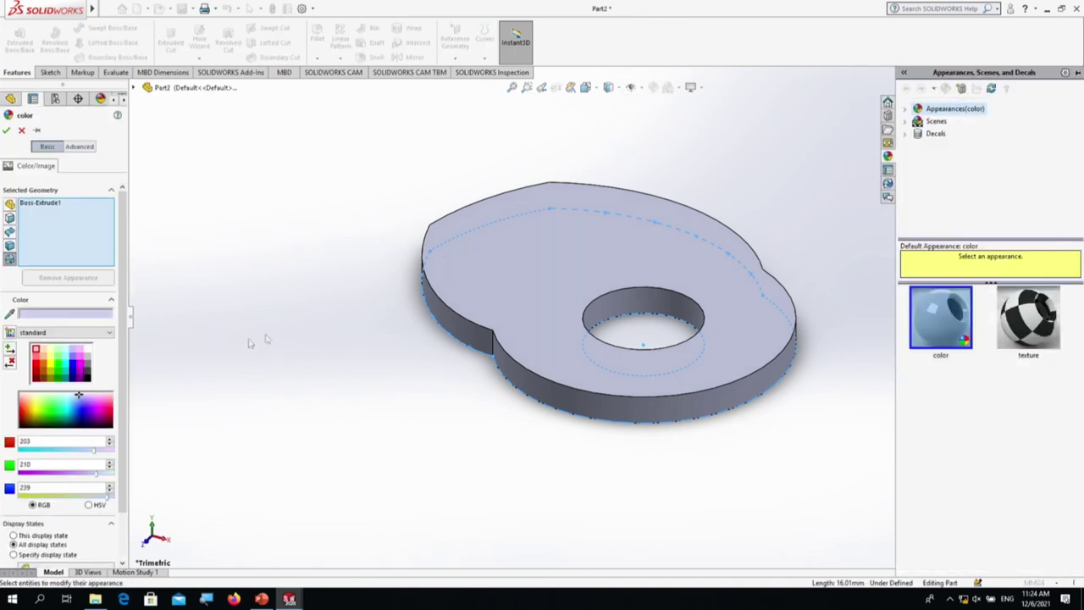
pyautogui.click(44, 407)
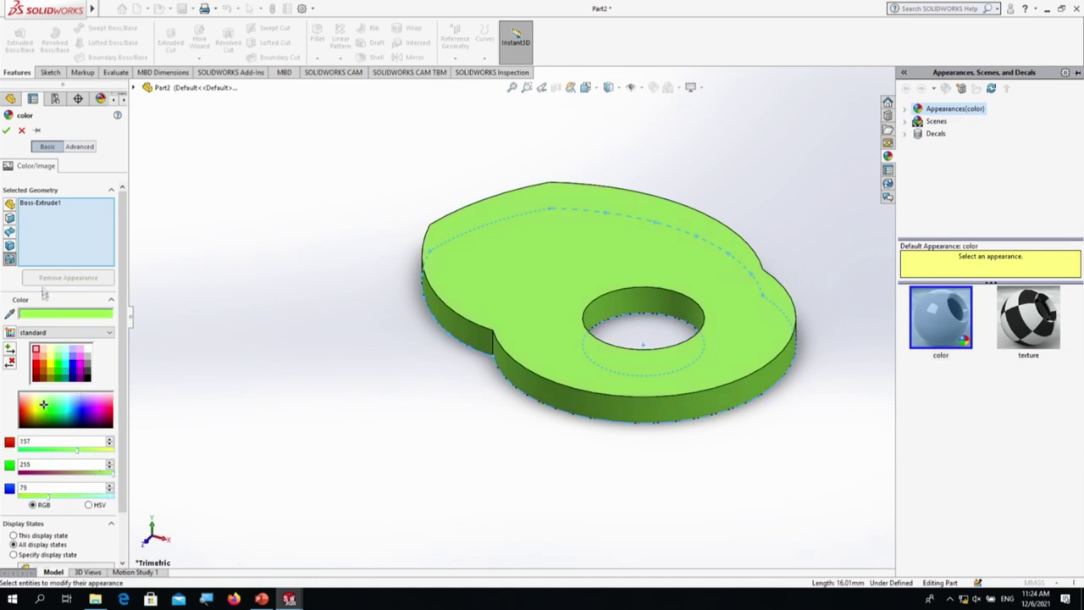
pyautogui.click(6, 132)
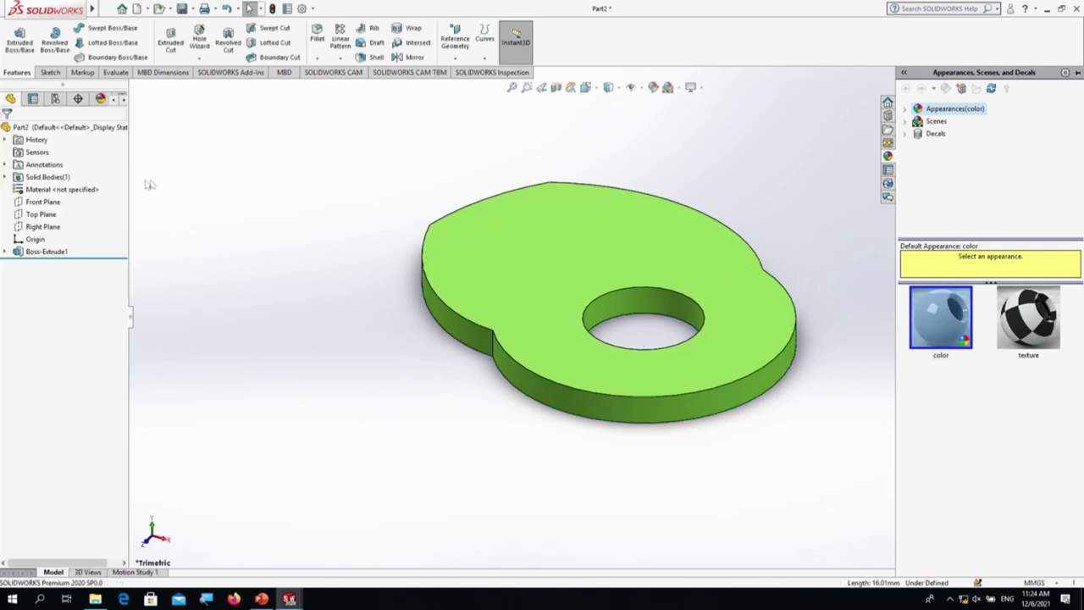
# Step: Save the part as "Cam - Example 20-1-b" in the Theory of Machines folder
pyautogui.click(107, 9)
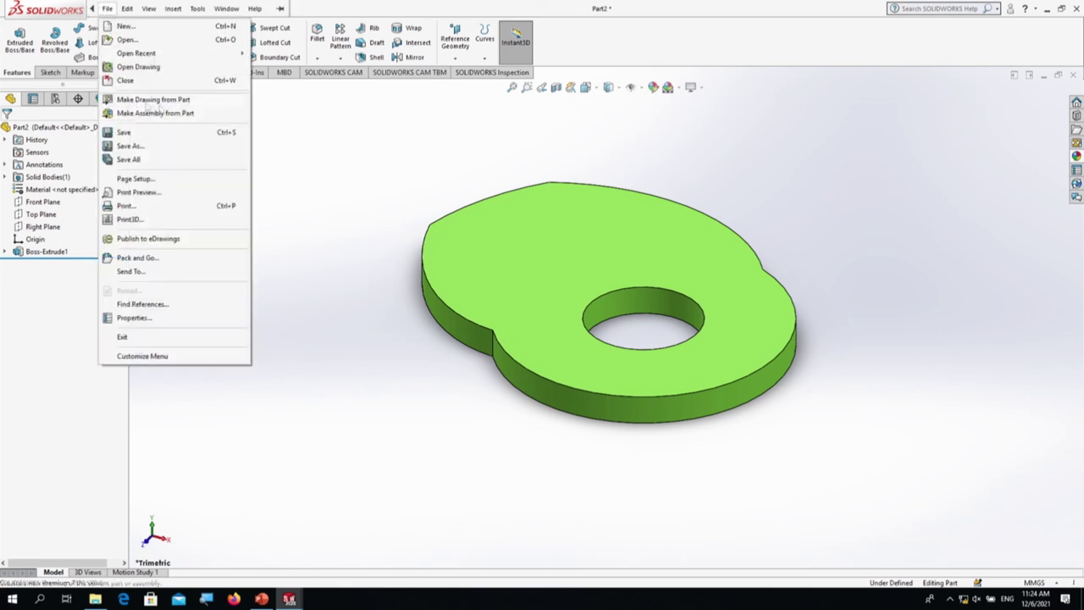
pyautogui.click(337, 185)
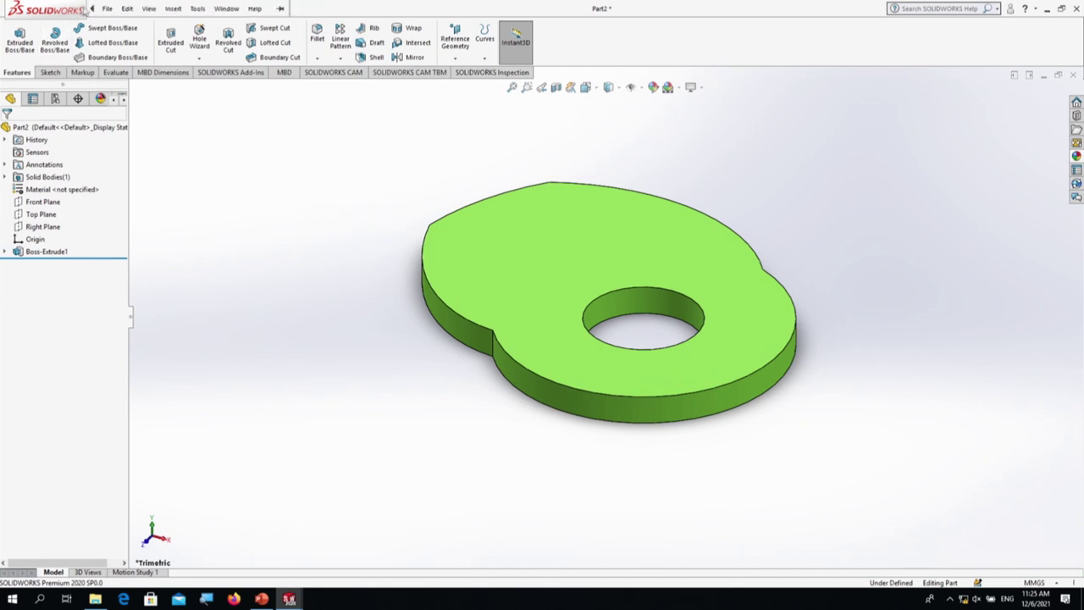
pyautogui.click(106, 9)
pyautogui.click(129, 146)
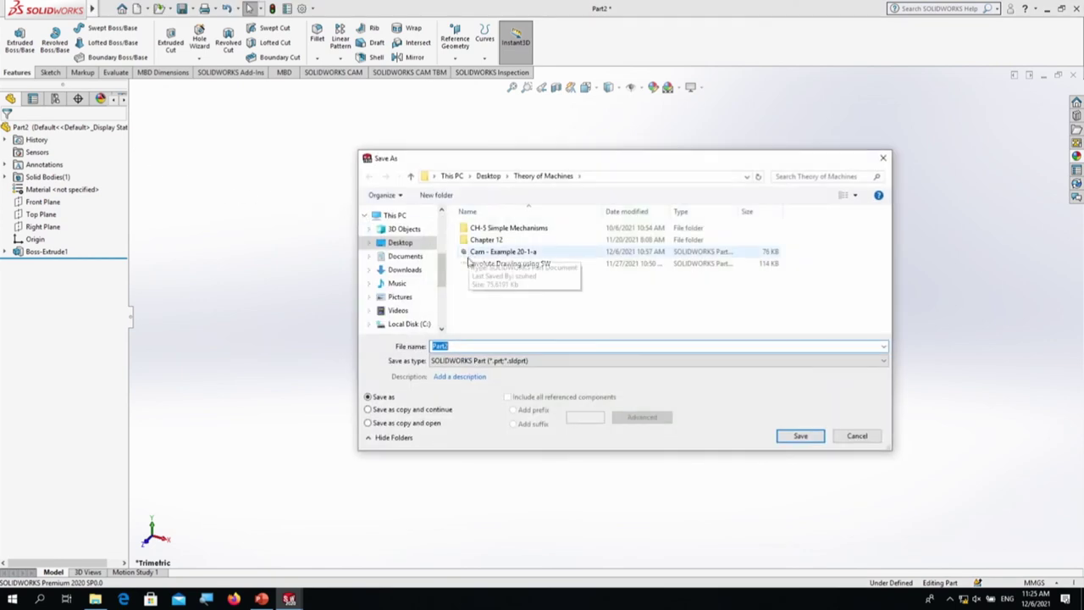
pyautogui.click(500, 251)
pyautogui.click(509, 345)
pyautogui.hotkey('ctrl', 'a')
pyautogui.doubleClick(509, 346)
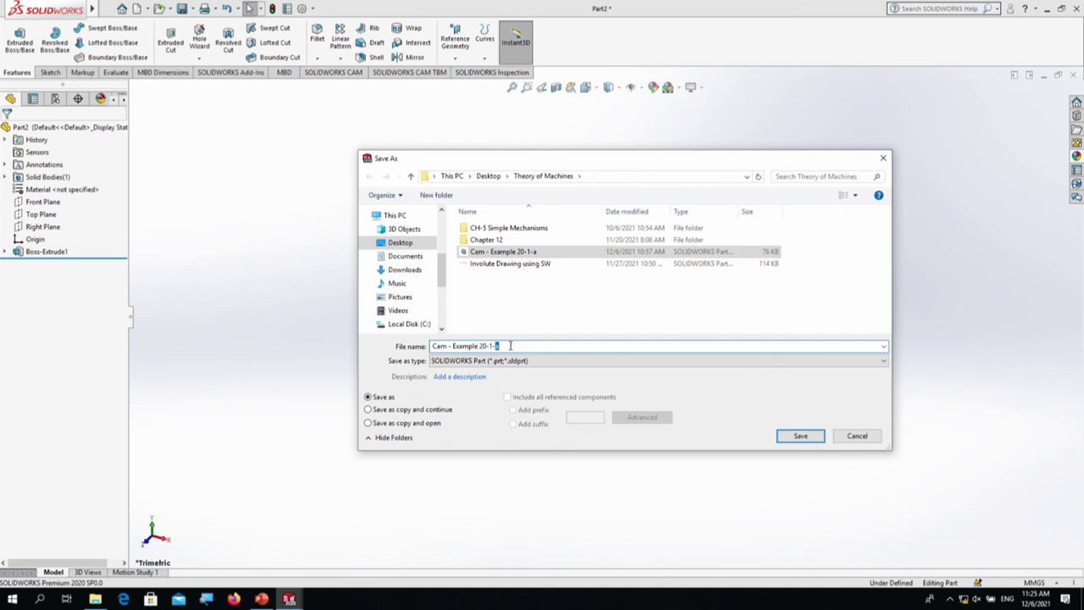
pyautogui.write('b')
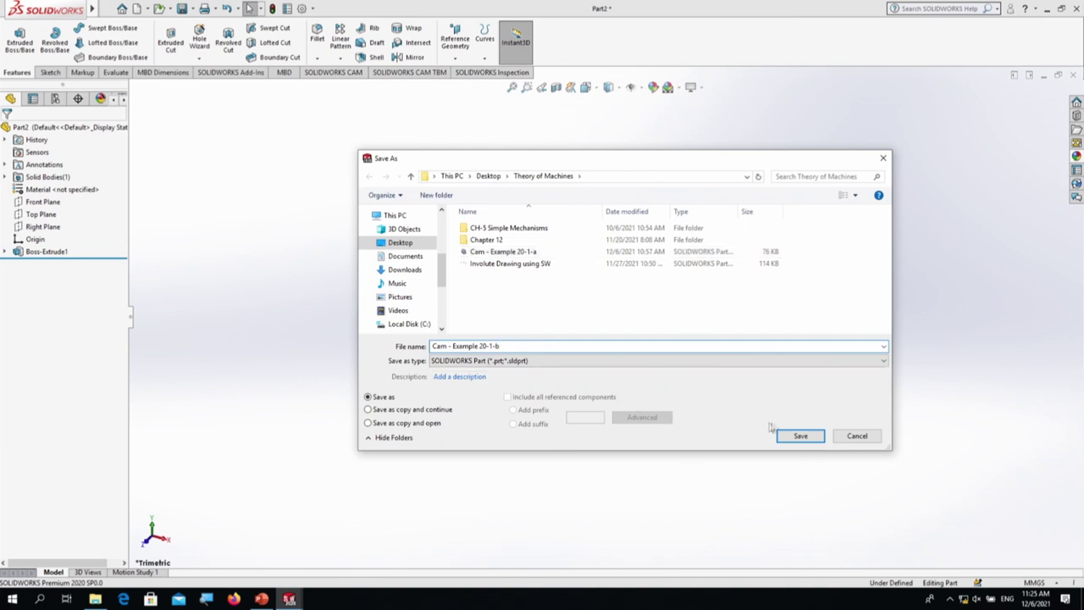
pyautogui.click(796, 435)
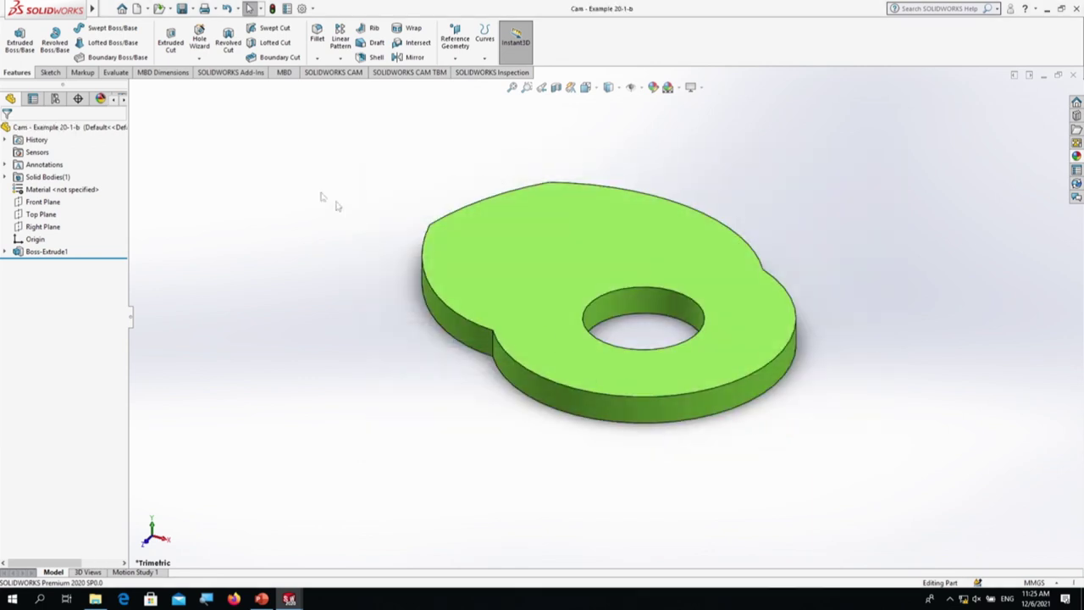
# Step: Create a new assembly and place Cam - Example 20-1-a as its first component
pyautogui.click(137, 9)
pyautogui.click(405, 328)
pyautogui.click(437, 437)
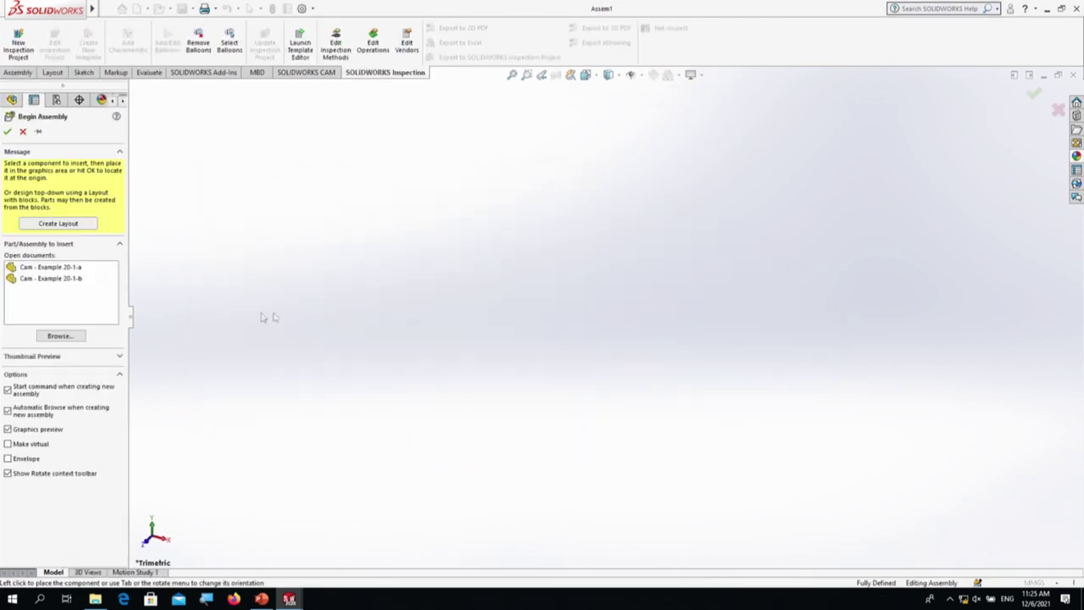
pyautogui.click(49, 267)
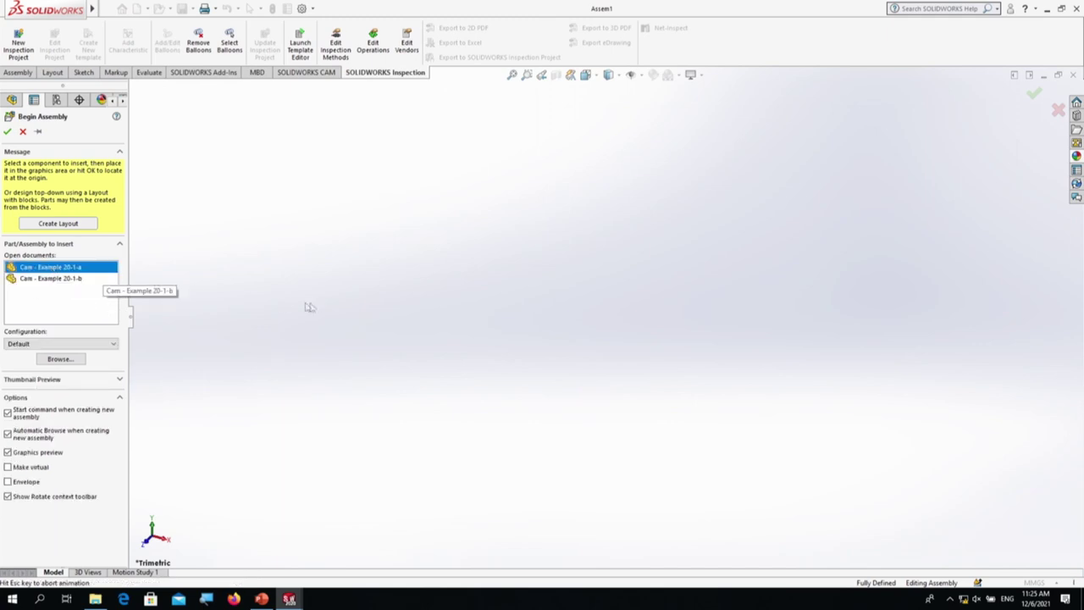
pyautogui.click(619, 335)
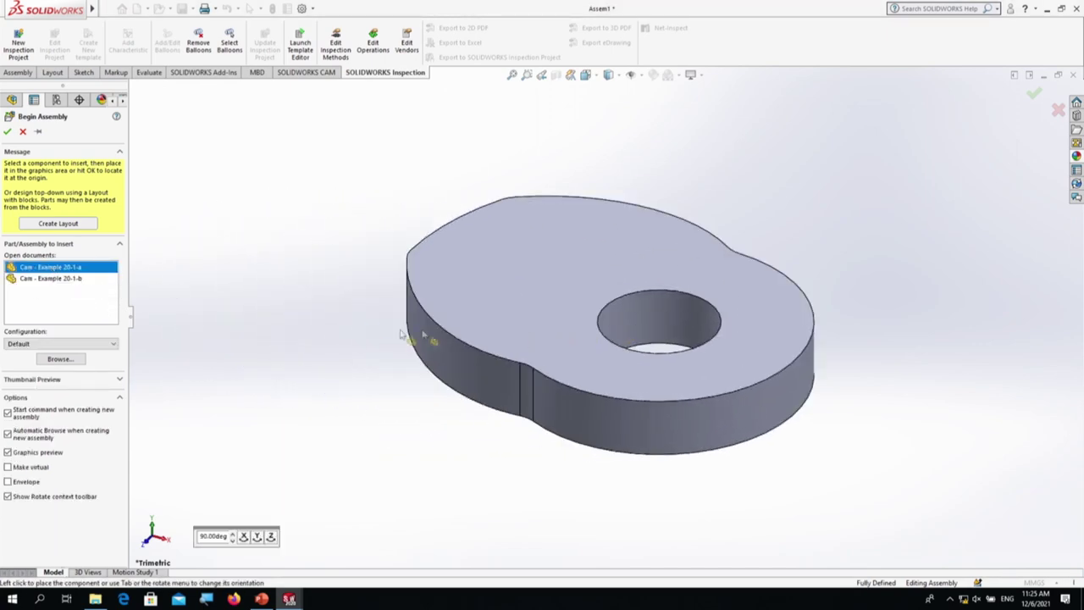
# Step: Insert Cam - Example 20-1-b into the assembly, placing it freely beside the grey cam
pyautogui.click(18, 72)
pyautogui.click(61, 41)
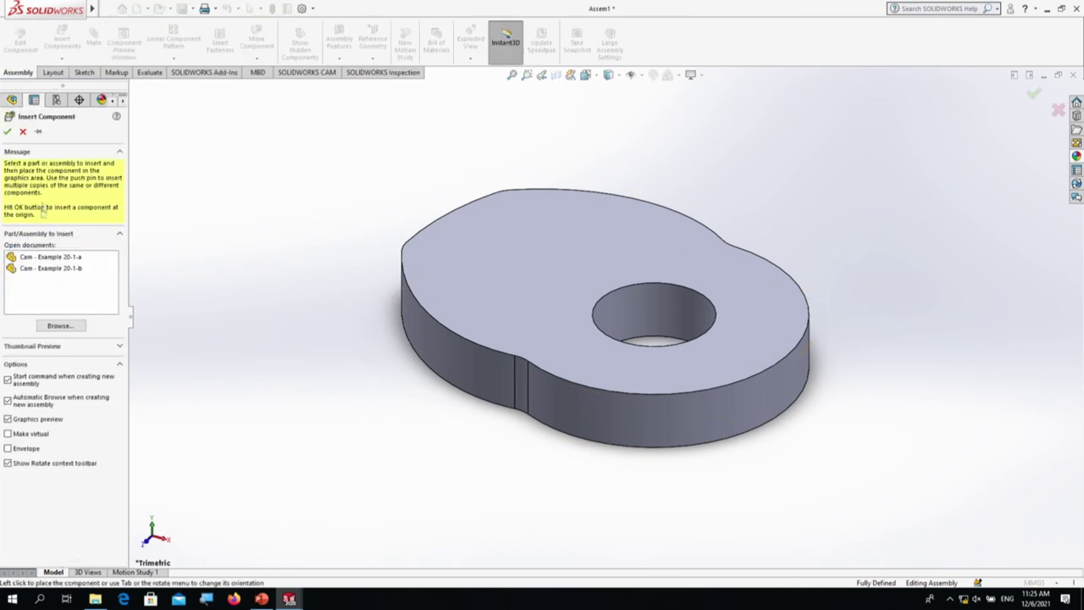
pyautogui.click(51, 269)
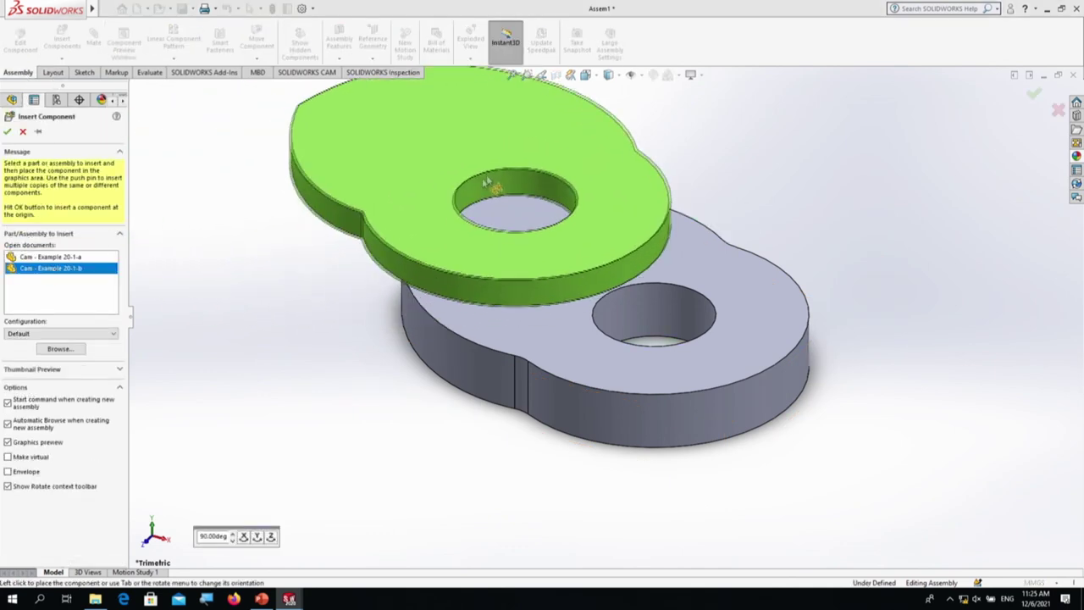
pyautogui.click(740, 176)
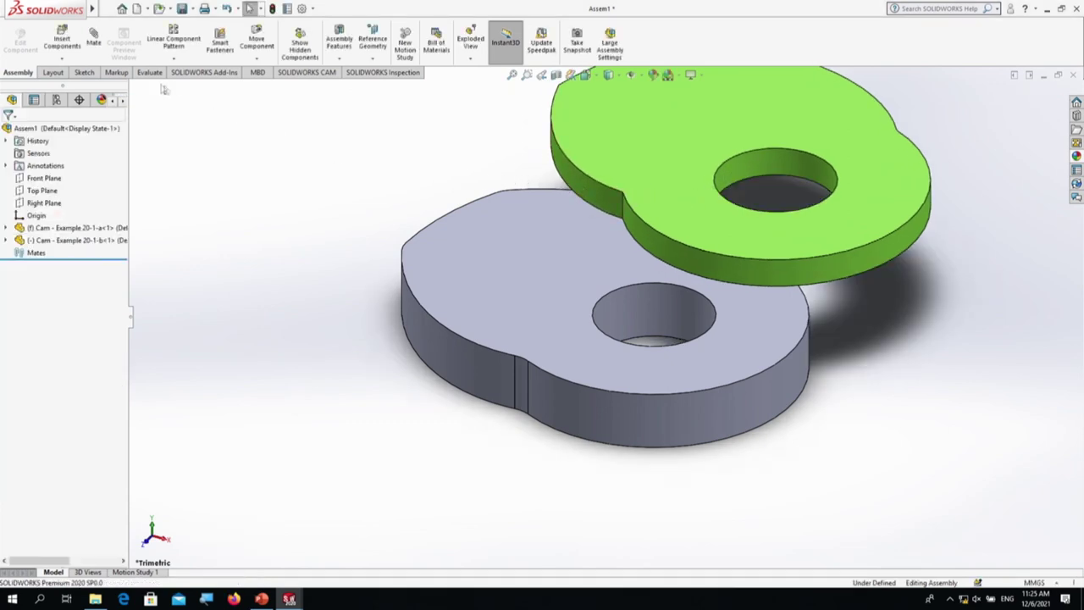
# Step: Add a concentric mate between the hole faces of the green and grey cams
pyautogui.click(93, 38)
pyautogui.click(774, 159)
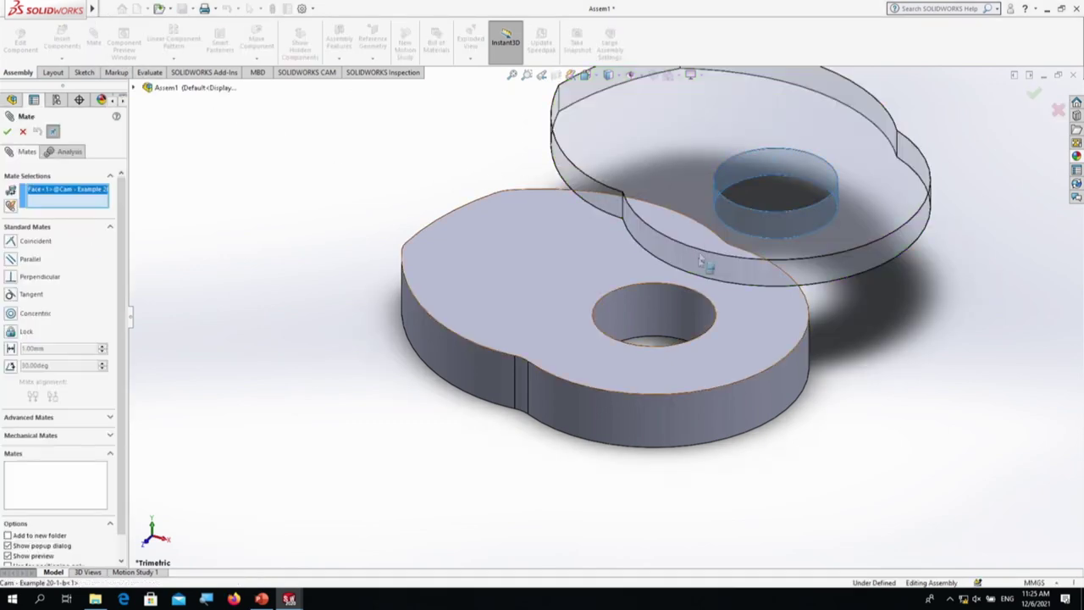
pyautogui.click(674, 297)
pyautogui.click(665, 307)
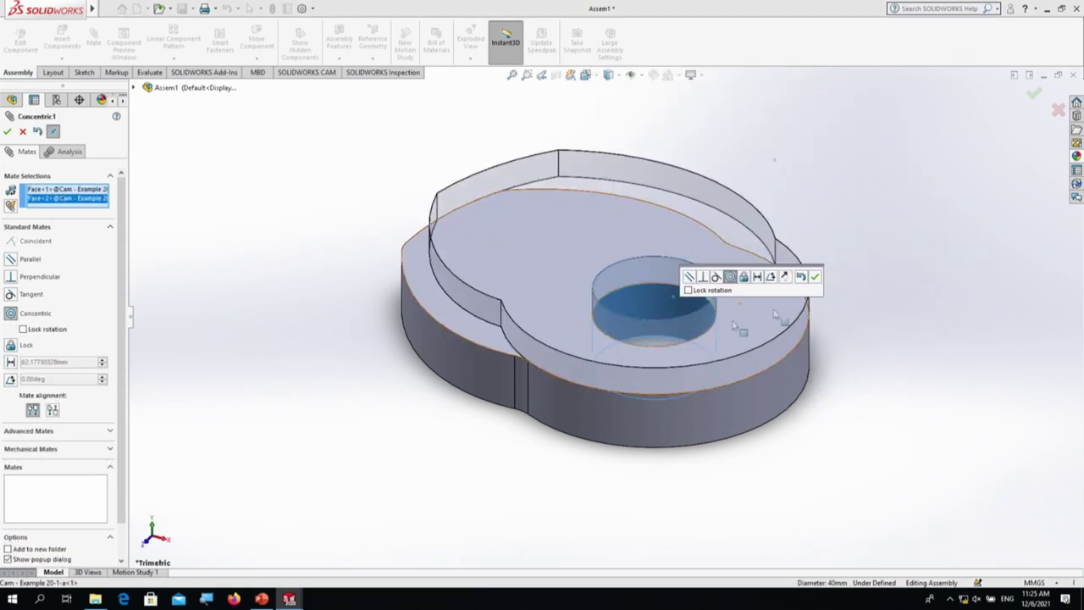
pyautogui.click(7, 132)
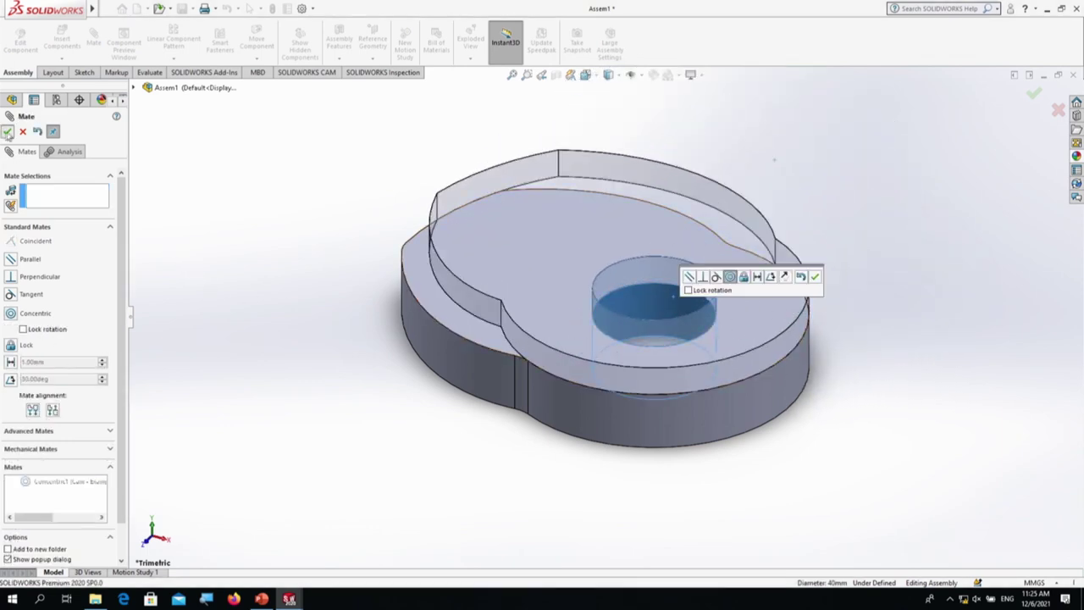
pyautogui.scroll(3, 550, 241)
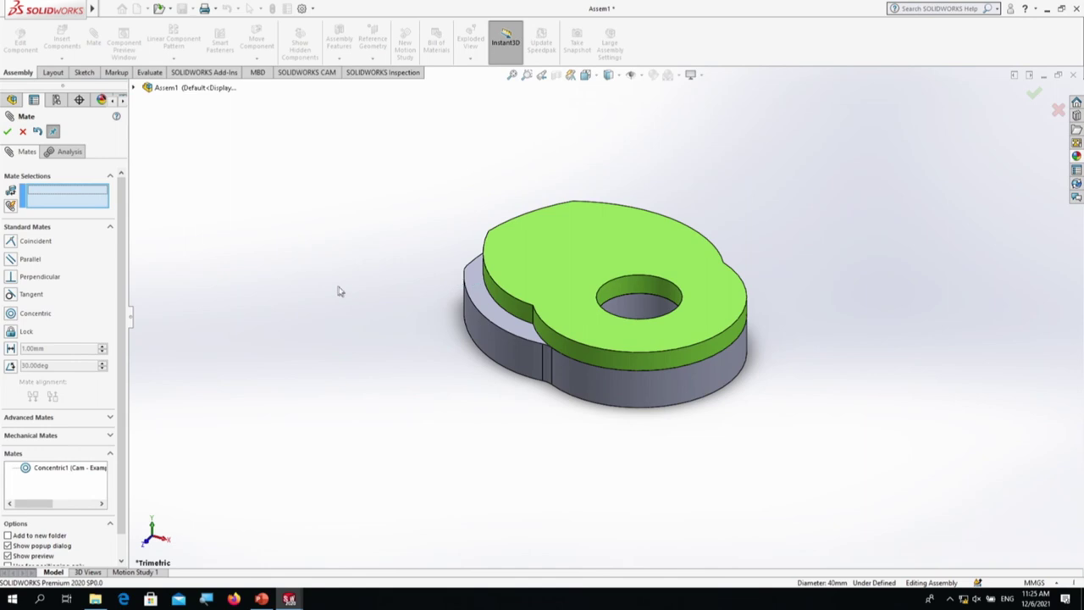
# Step: Switch to the Cam - Example 20-1-a part and delete its R10 corner fillet feature
pyautogui.moveTo(289, 599)
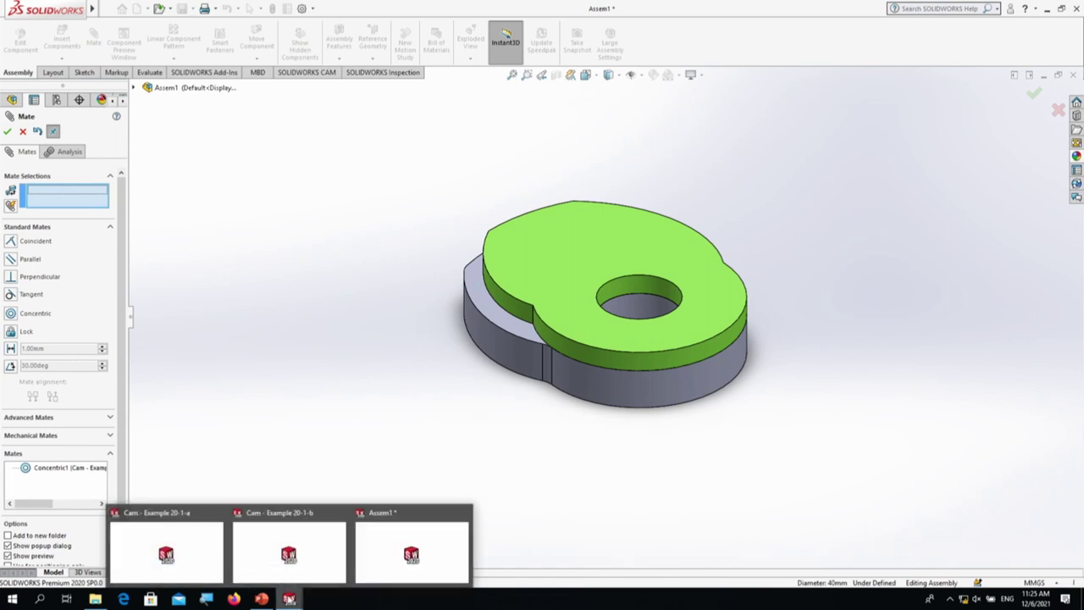
pyautogui.click(216, 566)
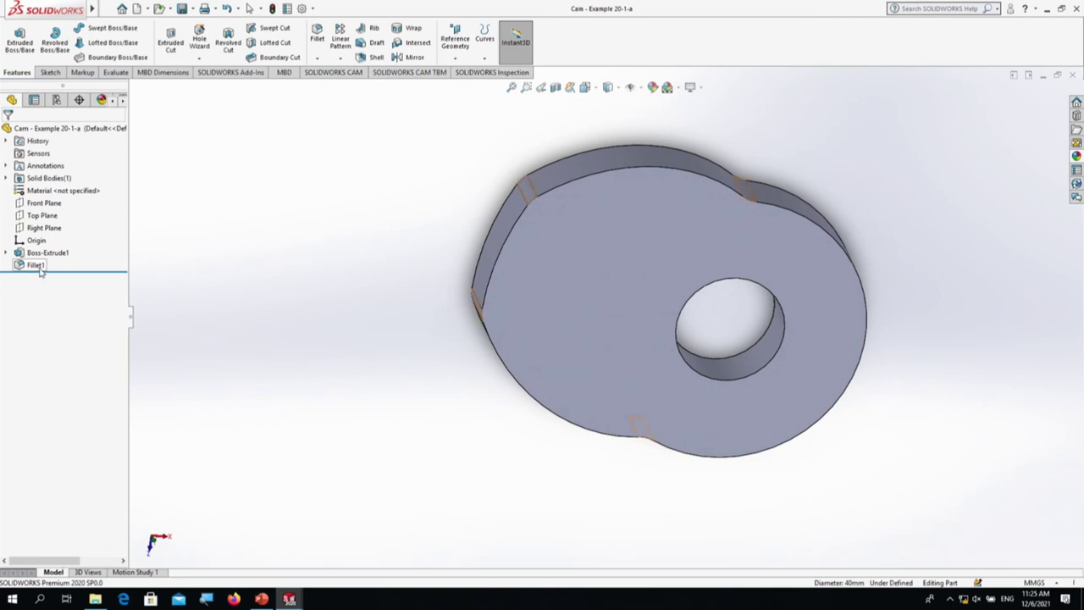
pyautogui.click(35, 265)
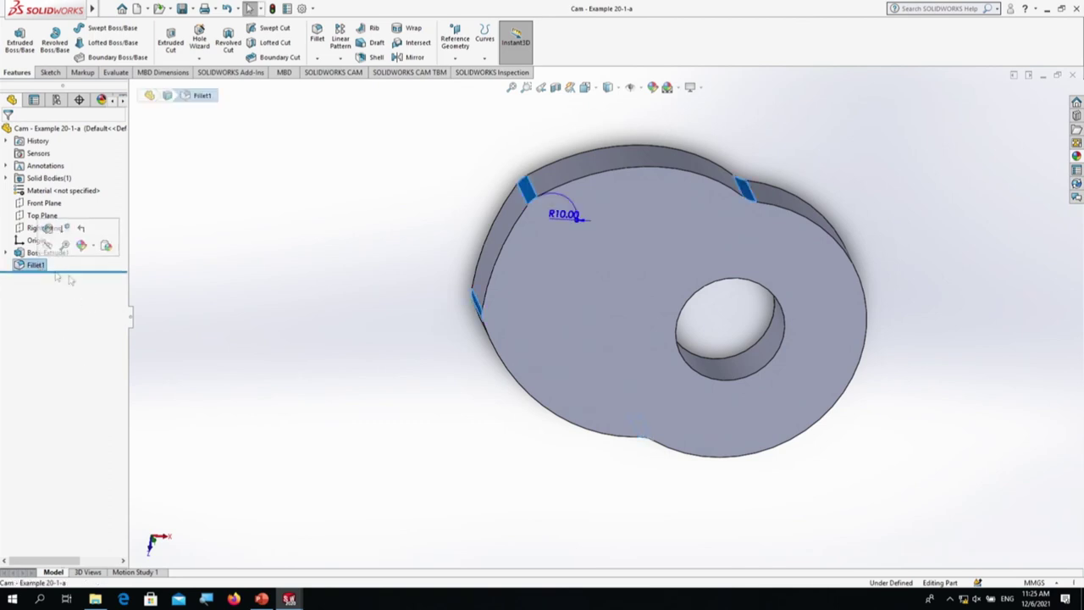
pyautogui.press('Delete')
pyautogui.press('Return')
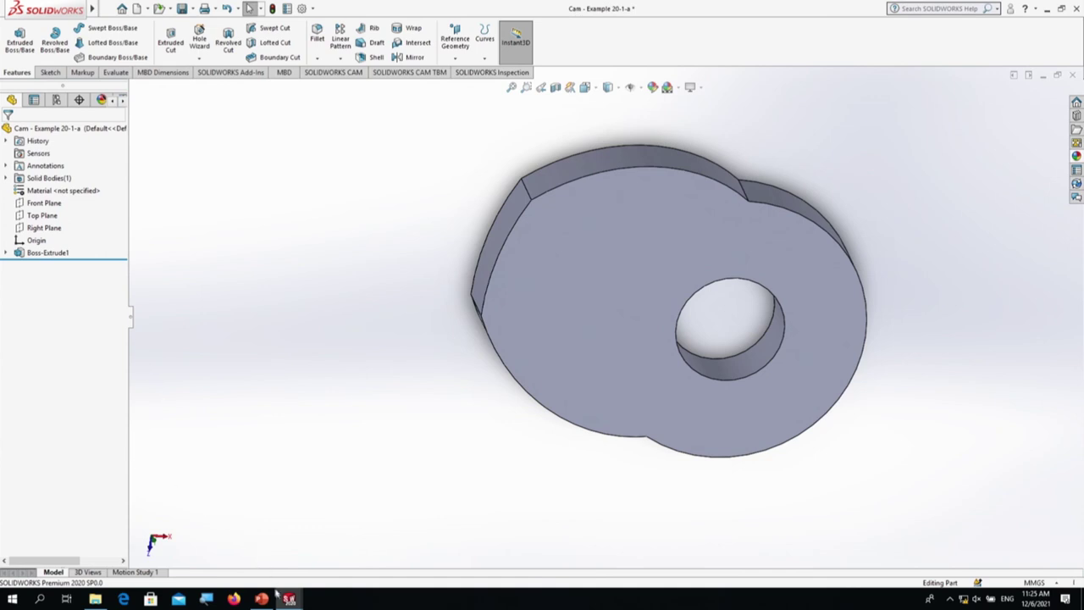
# Step: Return to the assembly Assem1 and rebuild it with the changed part
pyautogui.moveTo(286, 598)
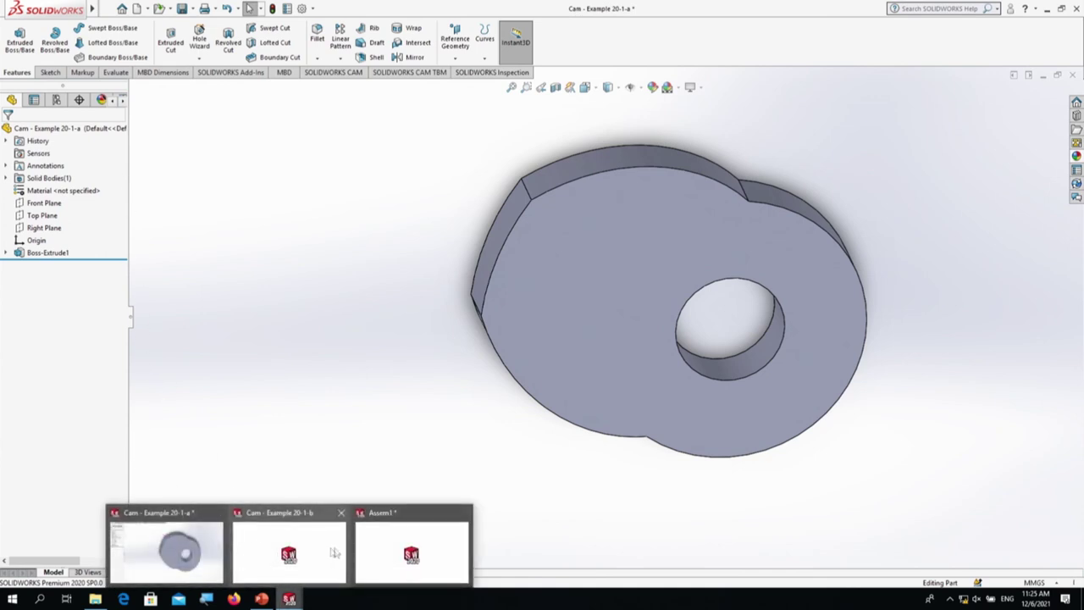
pyautogui.click(378, 556)
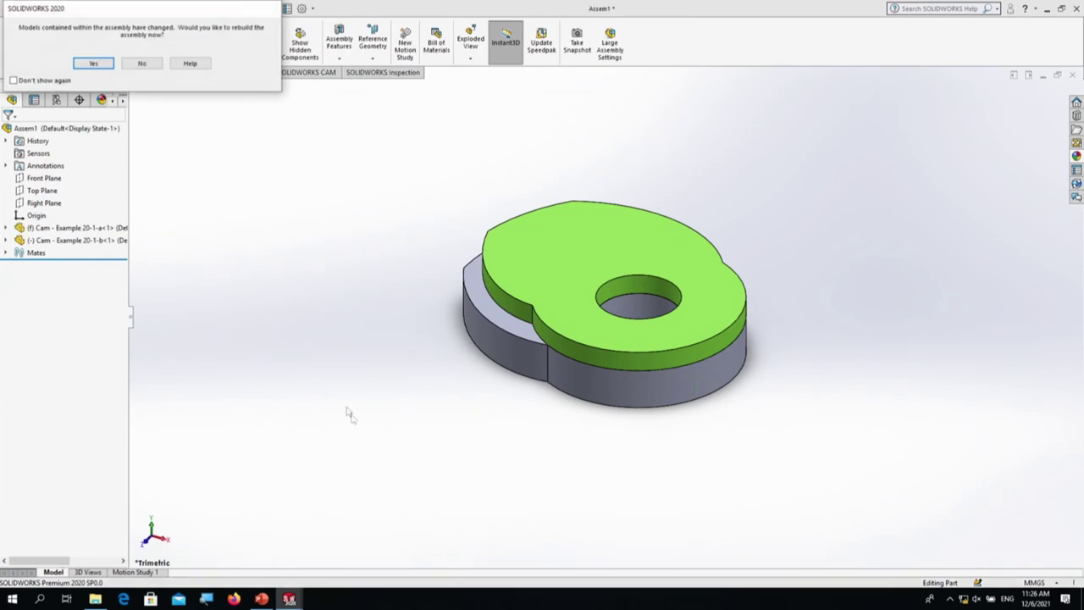
pyautogui.click(90, 64)
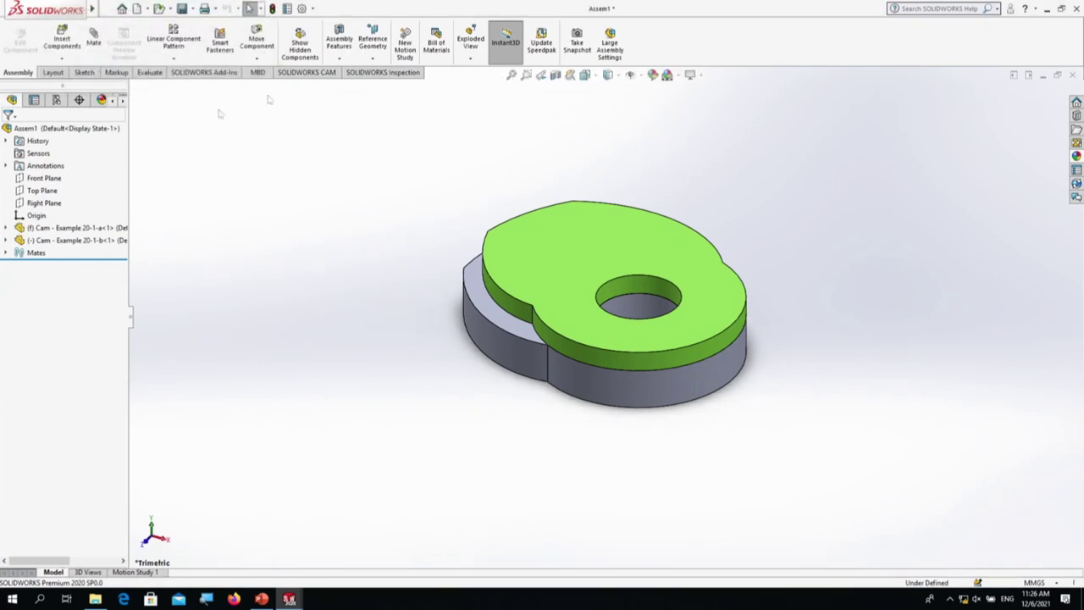
# Step: Pull the green cam away from the grey cam along their common hole axis
pyautogui.moveTo(542, 245); pyautogui.dragTo(532, 317, button='middle')
pyautogui.scroll(-3, 590, 279)
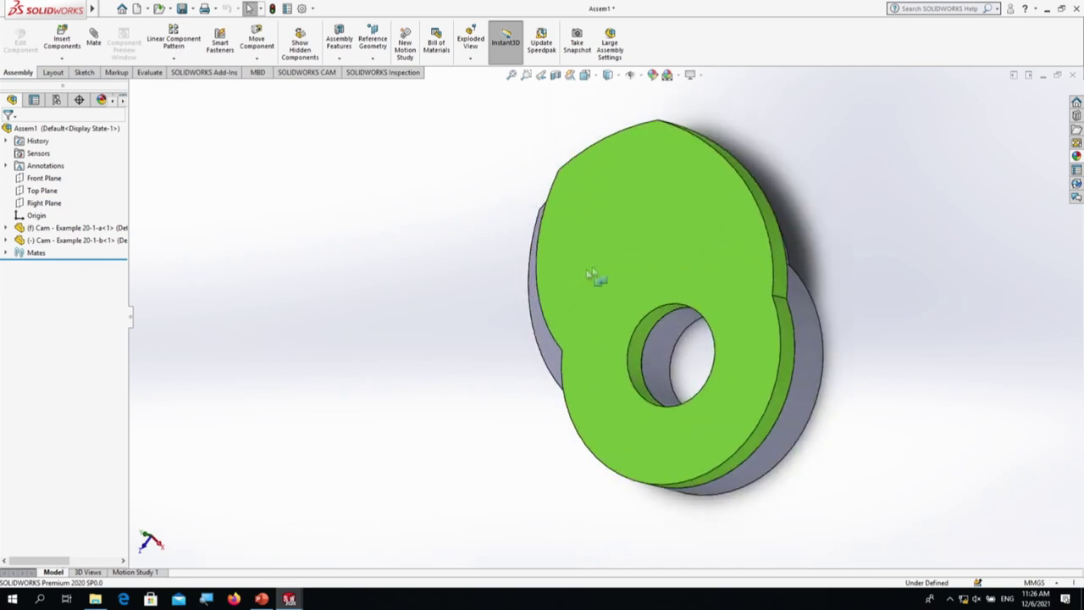
pyautogui.moveTo(618, 246); pyautogui.dragTo(520, 266)
# Step: Add a coincident mate between the facing flat faces of the grey and green cams
pyautogui.click(387, 260)
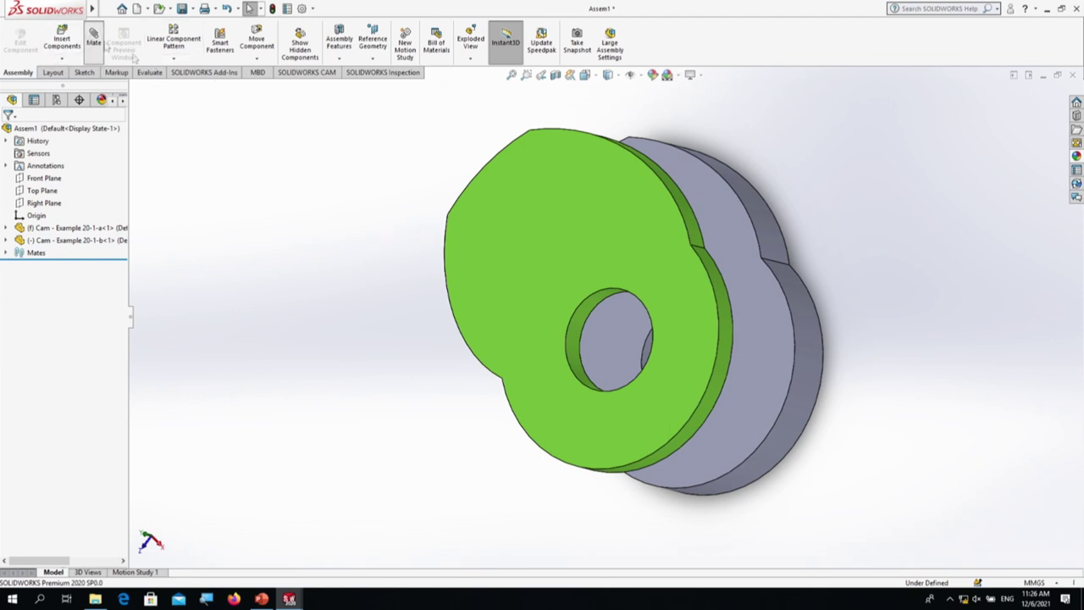
pyautogui.click(700, 203)
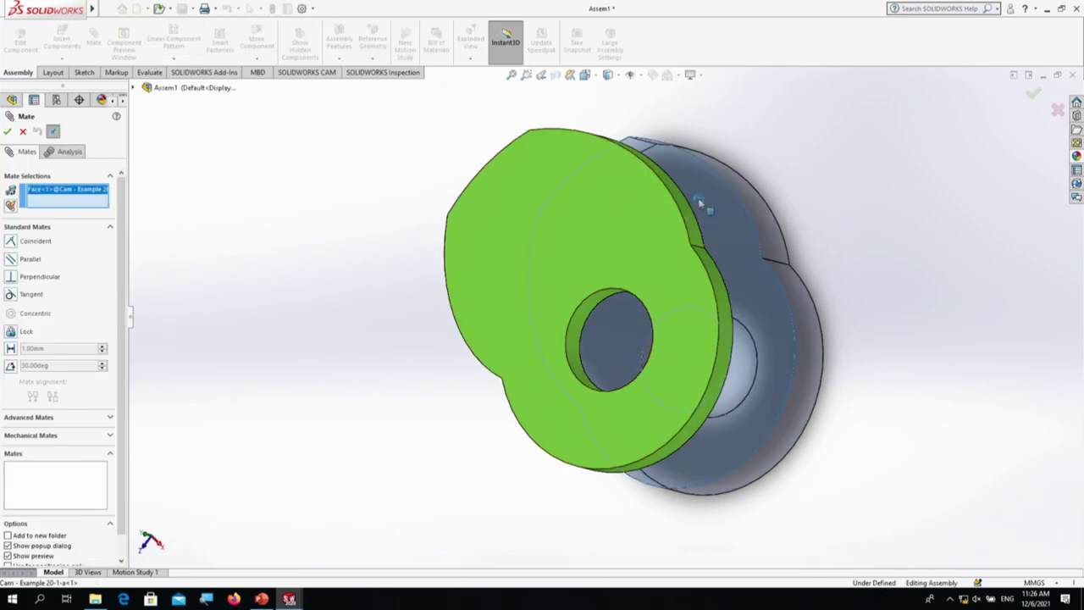
pyautogui.hotkey('ctrl', '4')
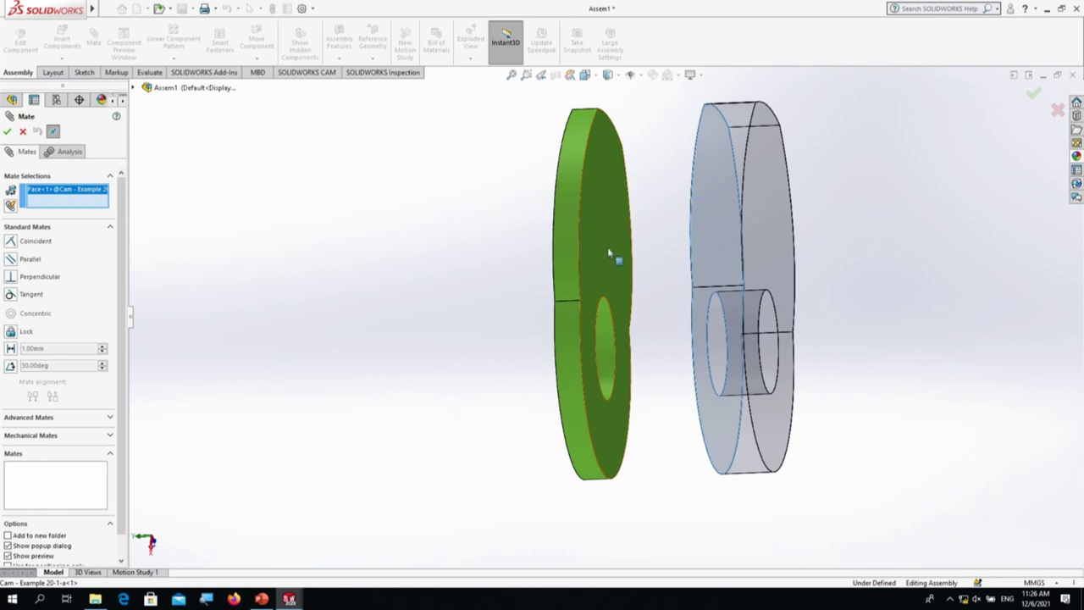
pyautogui.click(606, 247)
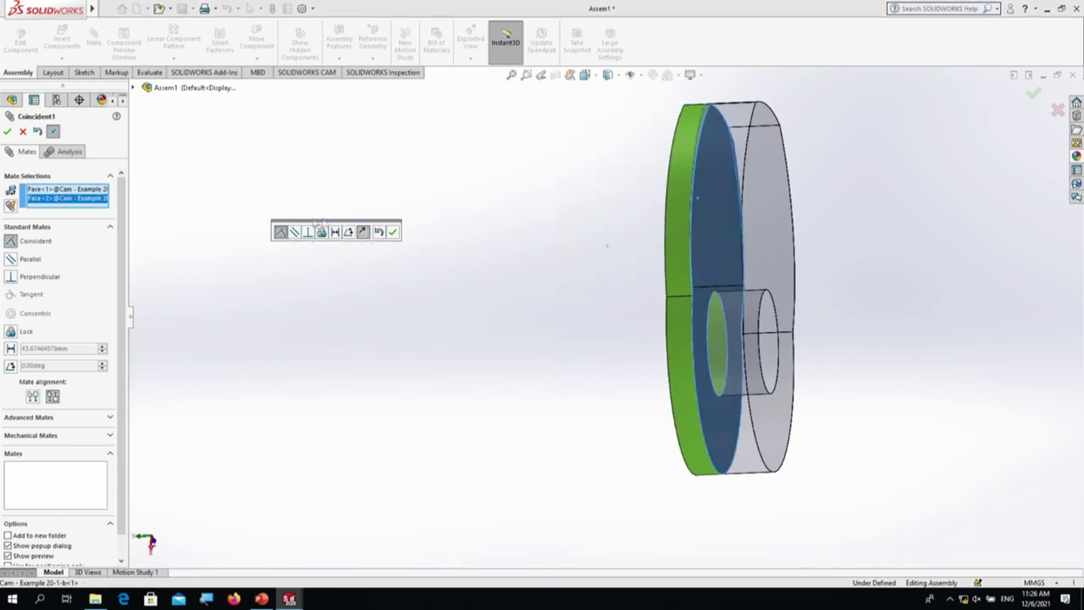
pyautogui.click(394, 231)
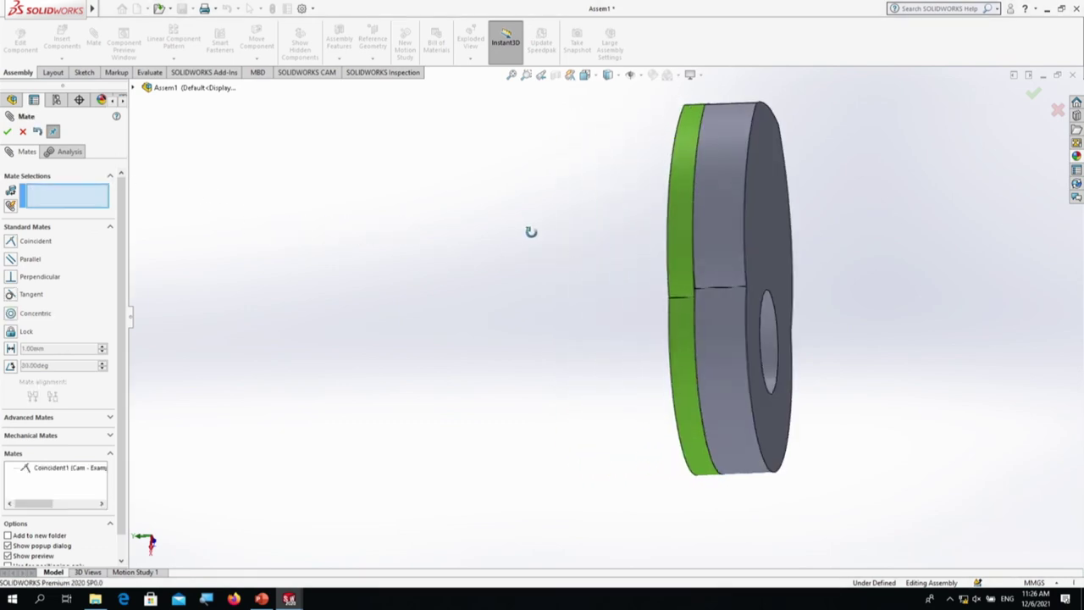
# Step: Add a coincident mate between the cams' matching notch edges across the thickness and close the Mate command
pyautogui.moveTo(549, 231); pyautogui.dragTo(600, 266, button='middle')
pyautogui.scroll(-5, 603, 269)
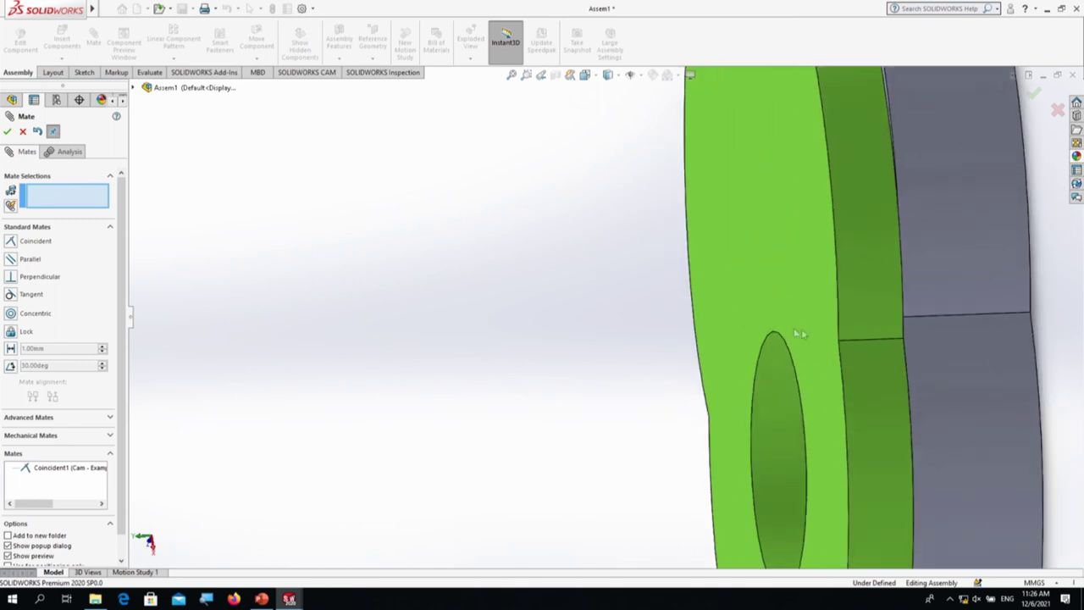
pyautogui.click(859, 343)
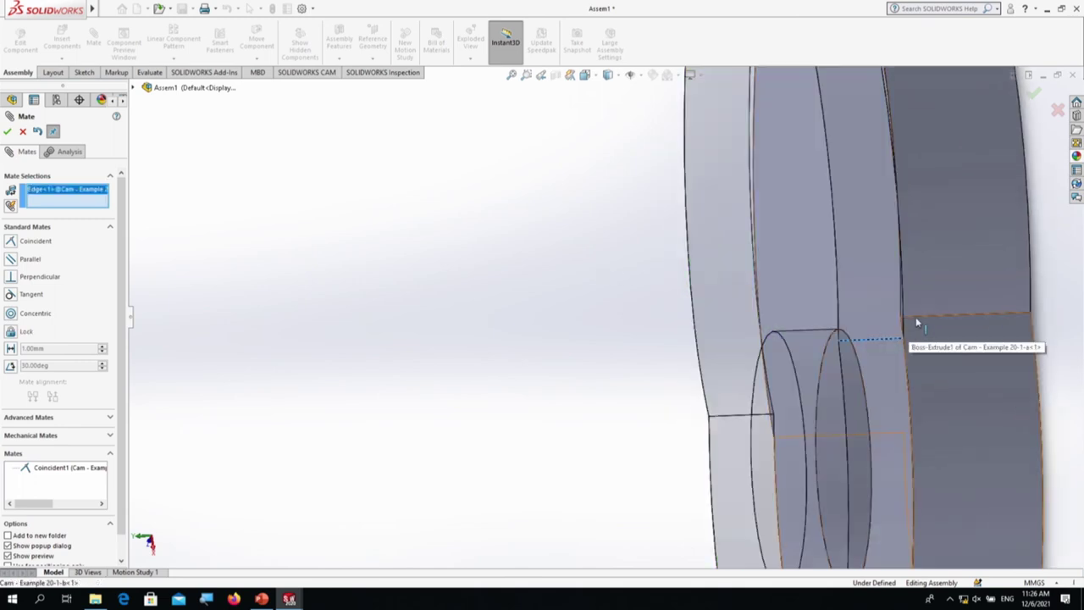
pyautogui.click(917, 320)
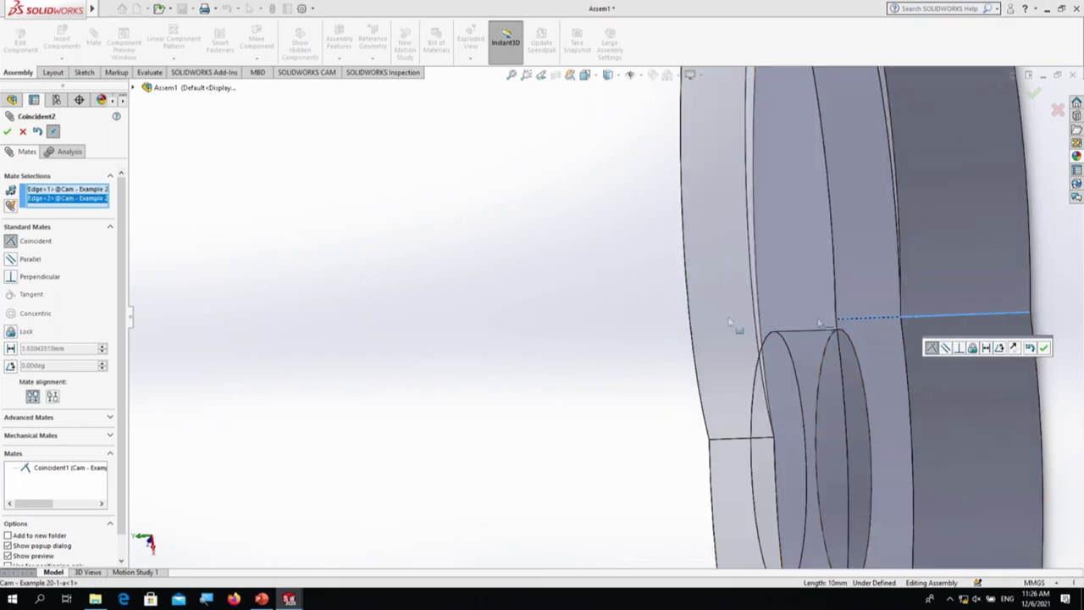
pyautogui.click(1045, 347)
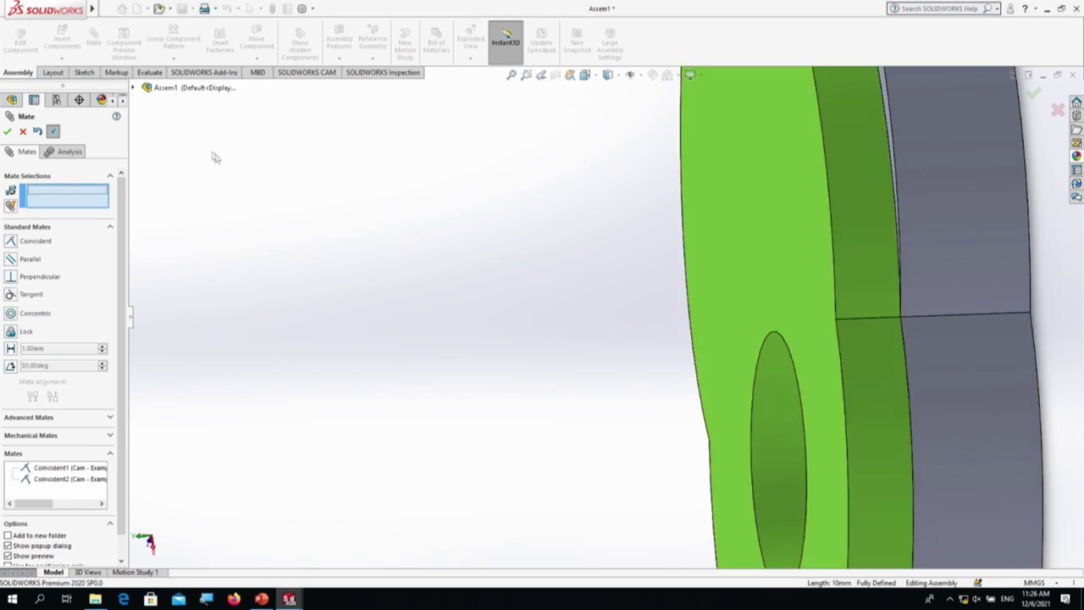
pyautogui.click(10, 132)
pyautogui.press('f')
pyautogui.moveTo(496, 278); pyautogui.dragTo(593, 398, button='middle')
pyautogui.scroll(-3, 619, 302)
pyautogui.moveTo(616, 298); pyautogui.dragTo(596, 382, button='middle')
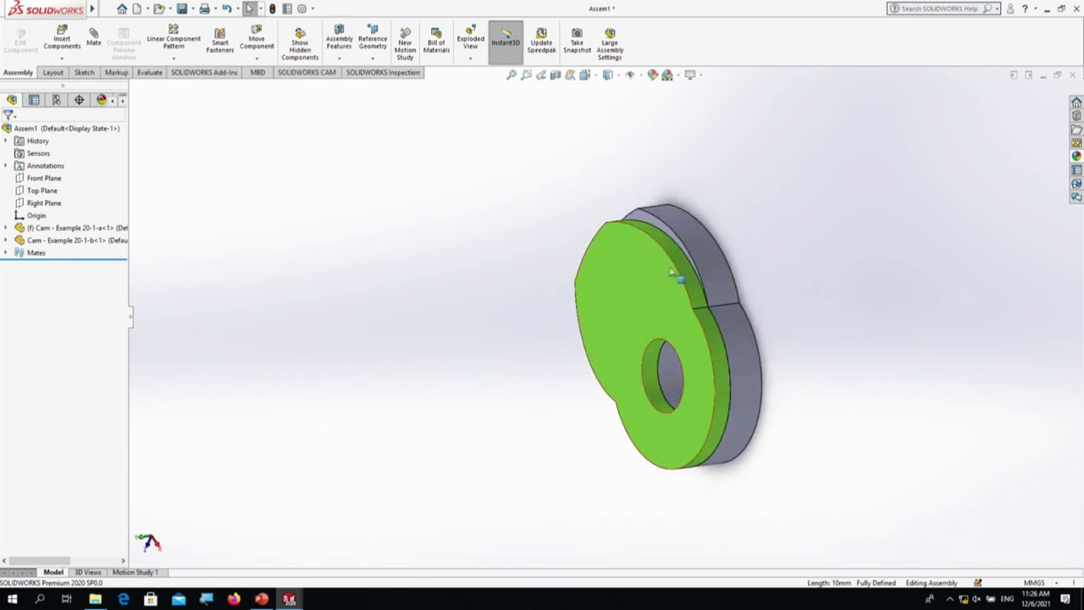